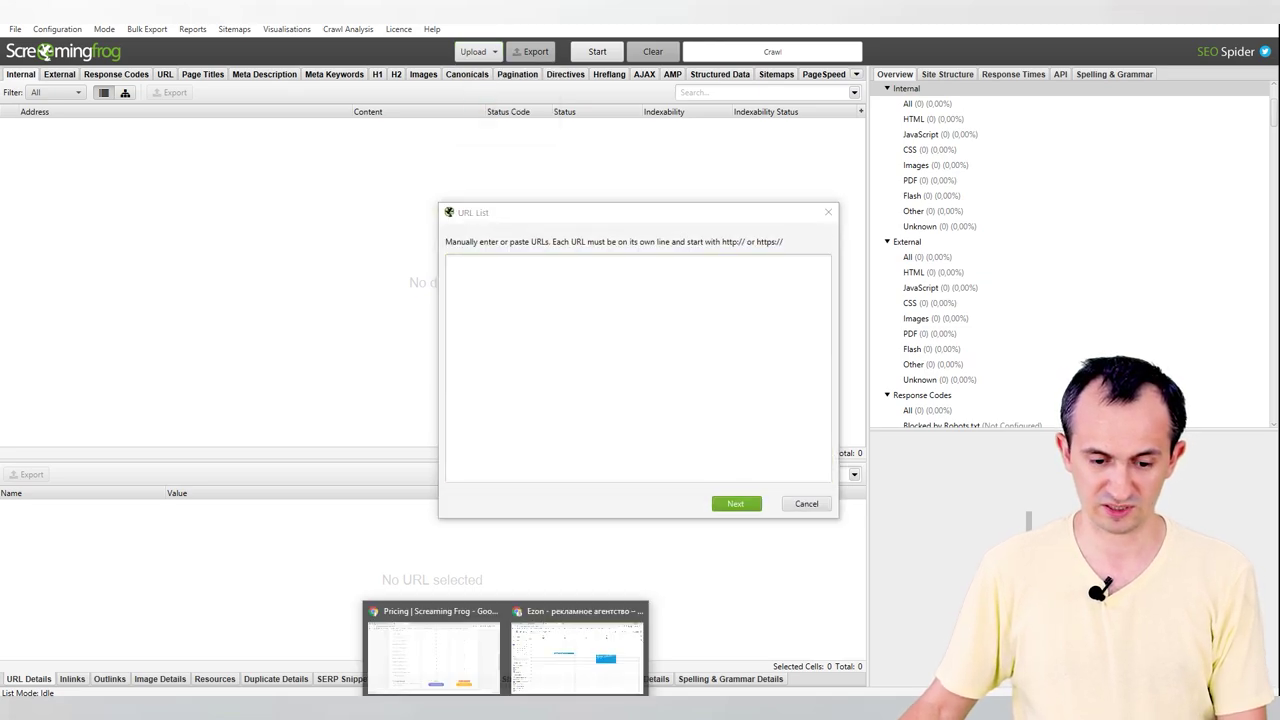
Switch to Chrome and open the Google Sheets document "Контент план SEOquick" in place of the seo-akademiya.com article.
mouse_move(565, 671)
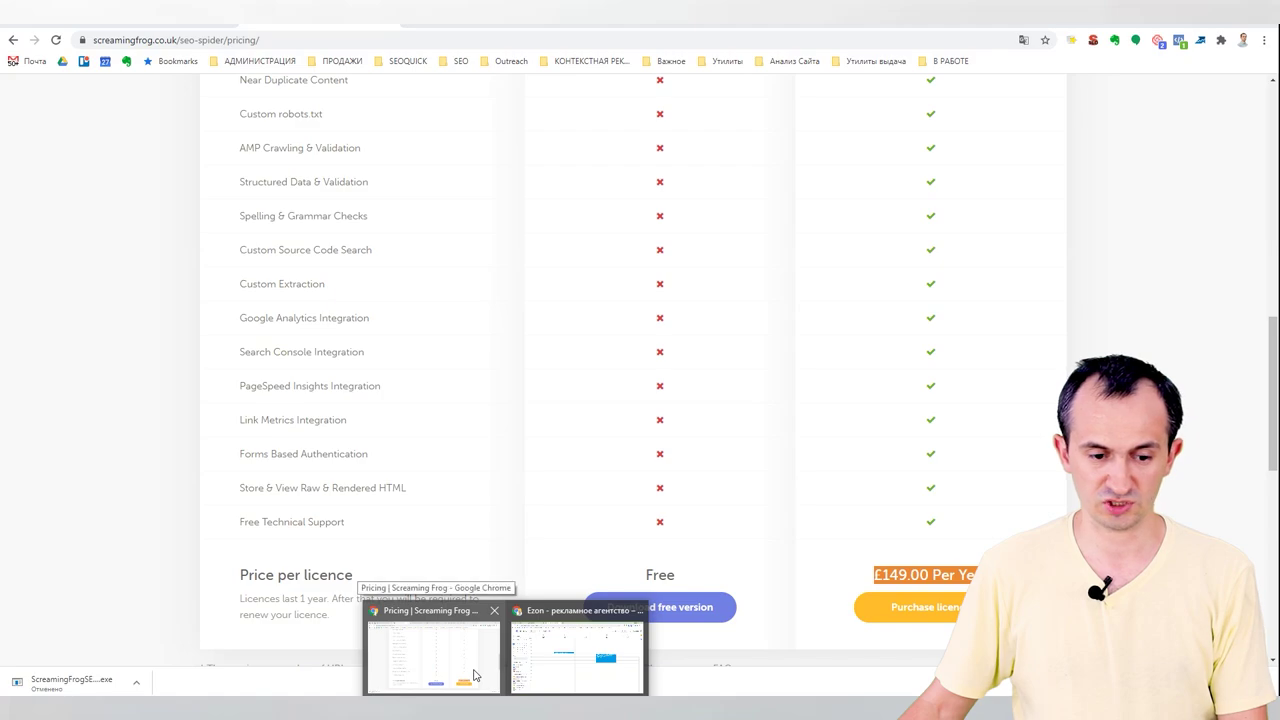
left_click(474, 673)
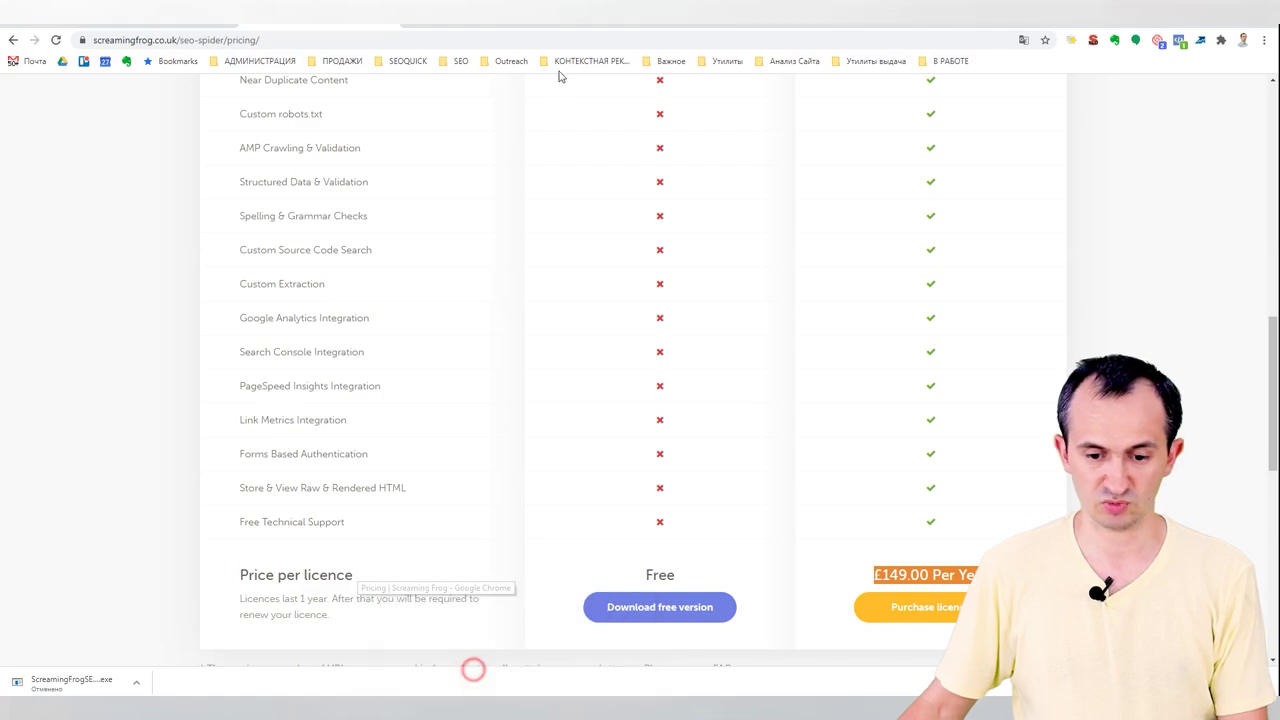
left_click(463, 29)
left_click(432, 45)
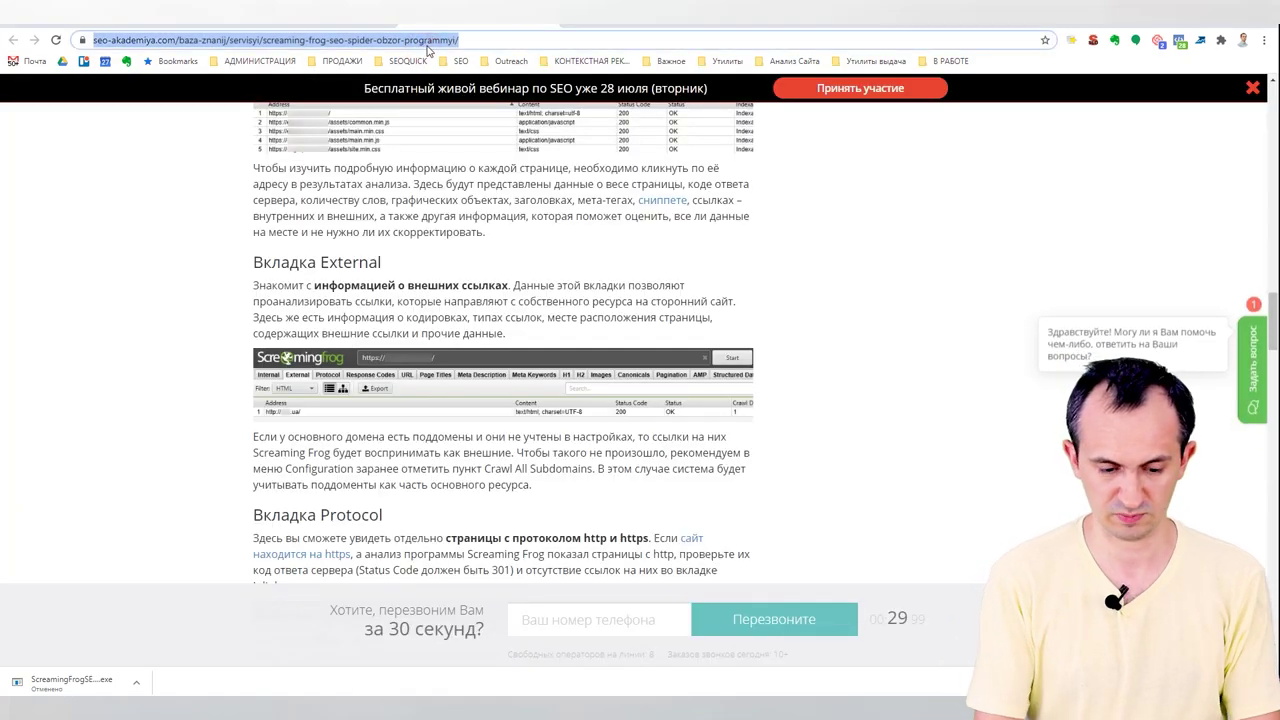
type("к")
key("Down")
key("Down")
key("Down")
key("Down")
key("Down")
key("Down")
key("Down")
key("Return")
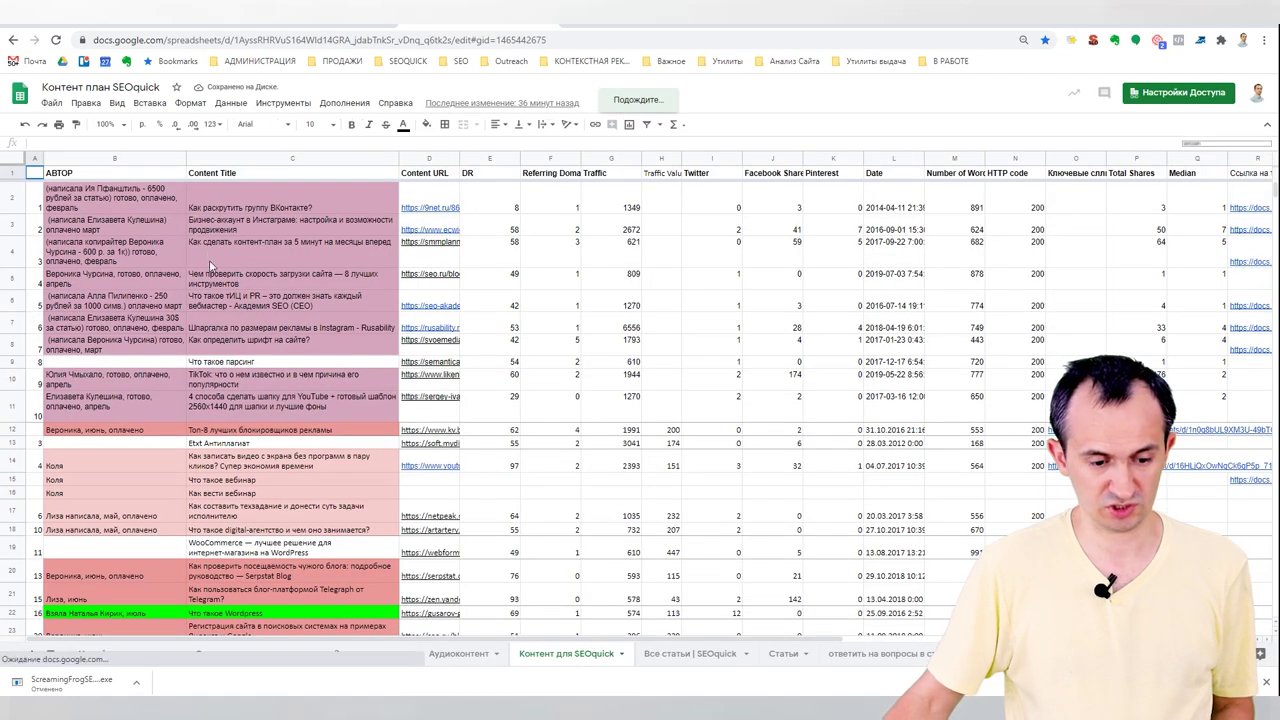
Bring up the sheet "Все статьи | SEOquick" in the content plan.
left_click(352, 658)
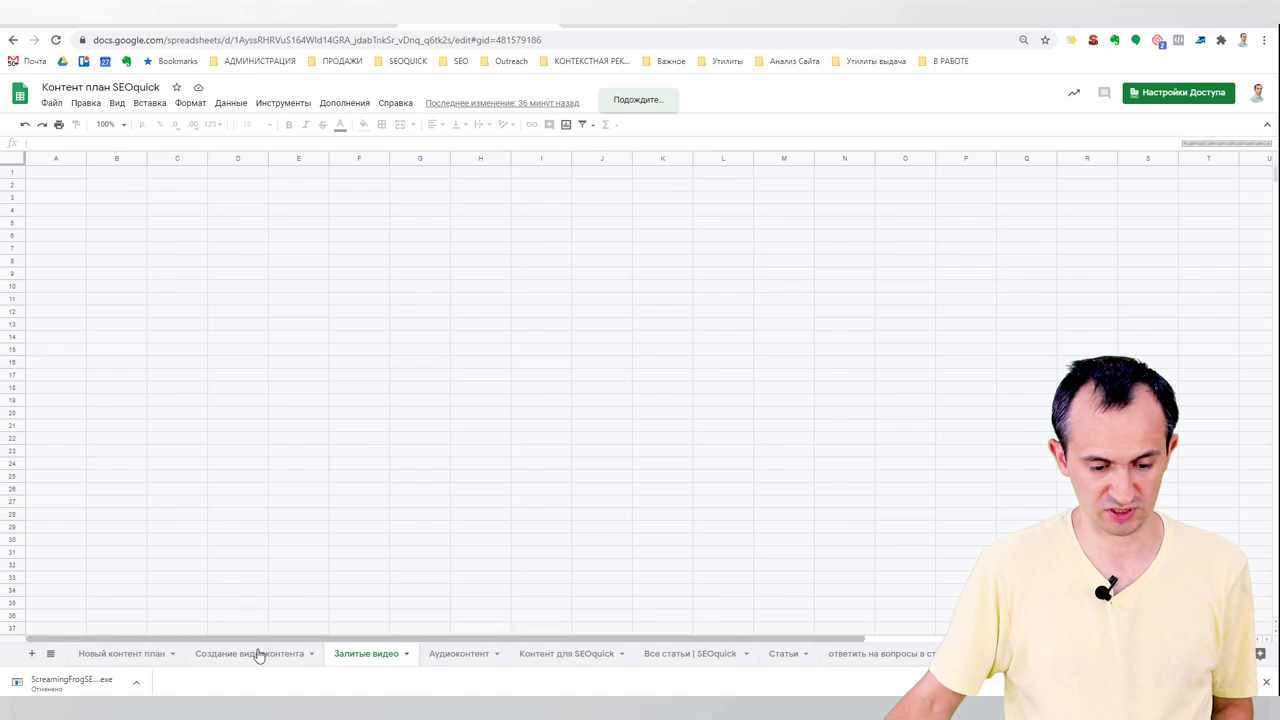
left_click(554, 658)
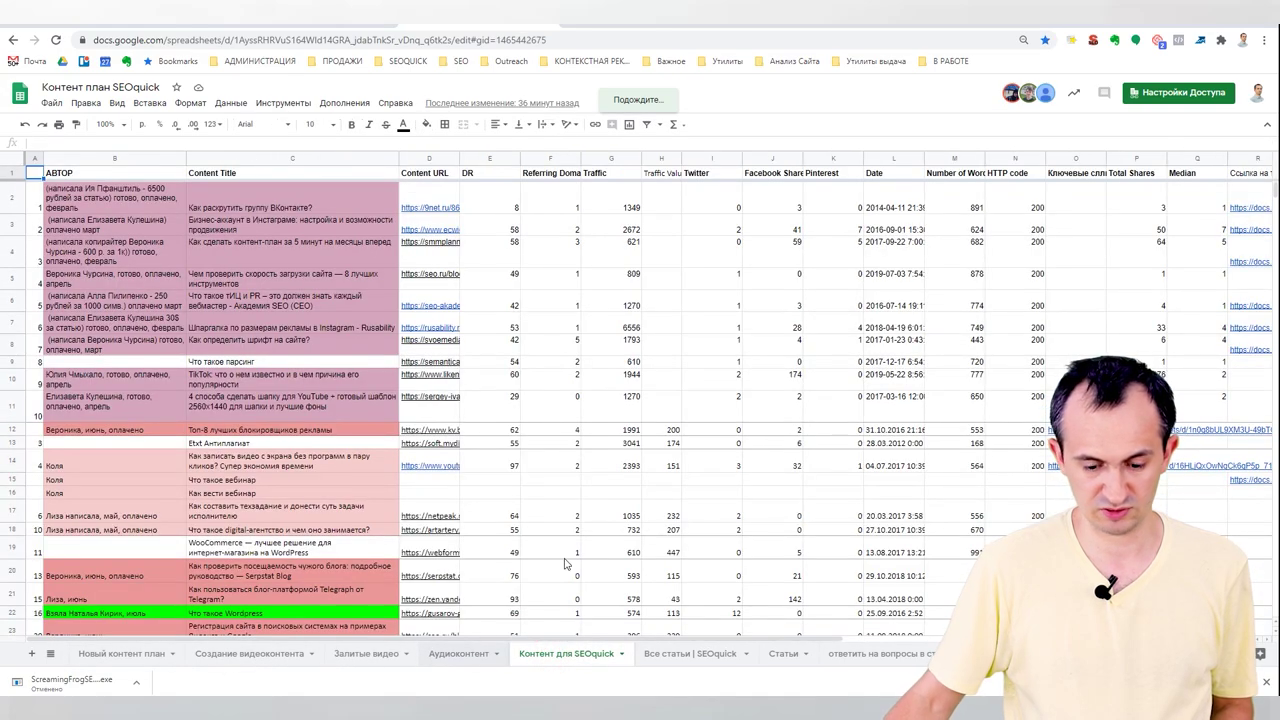
left_click(684, 648)
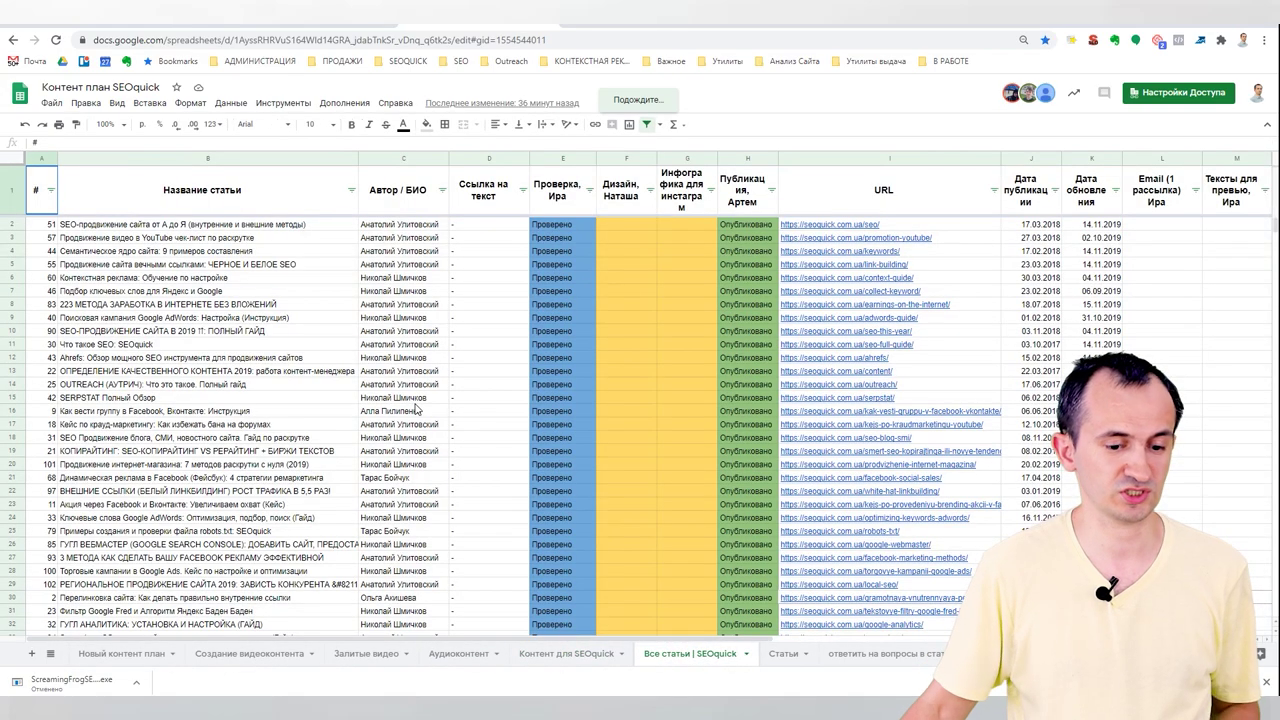
left_click_drag(878, 240, 886, 231)
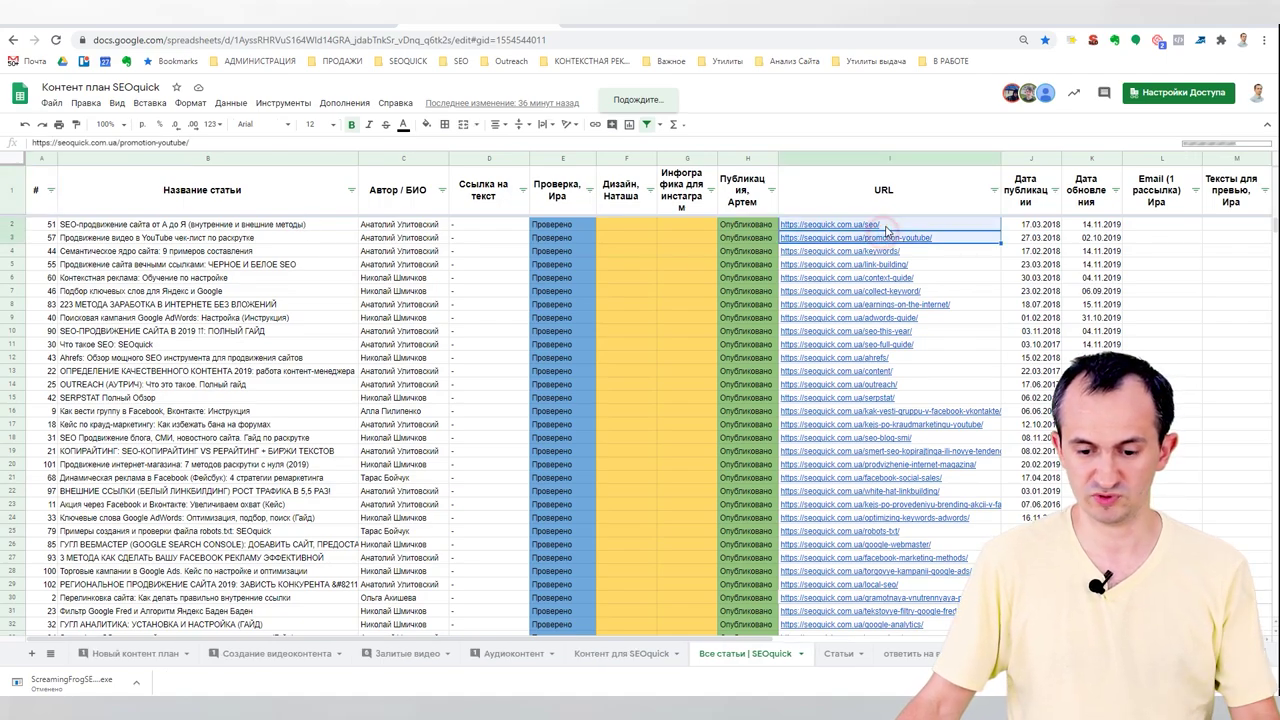
left_click(906, 219)
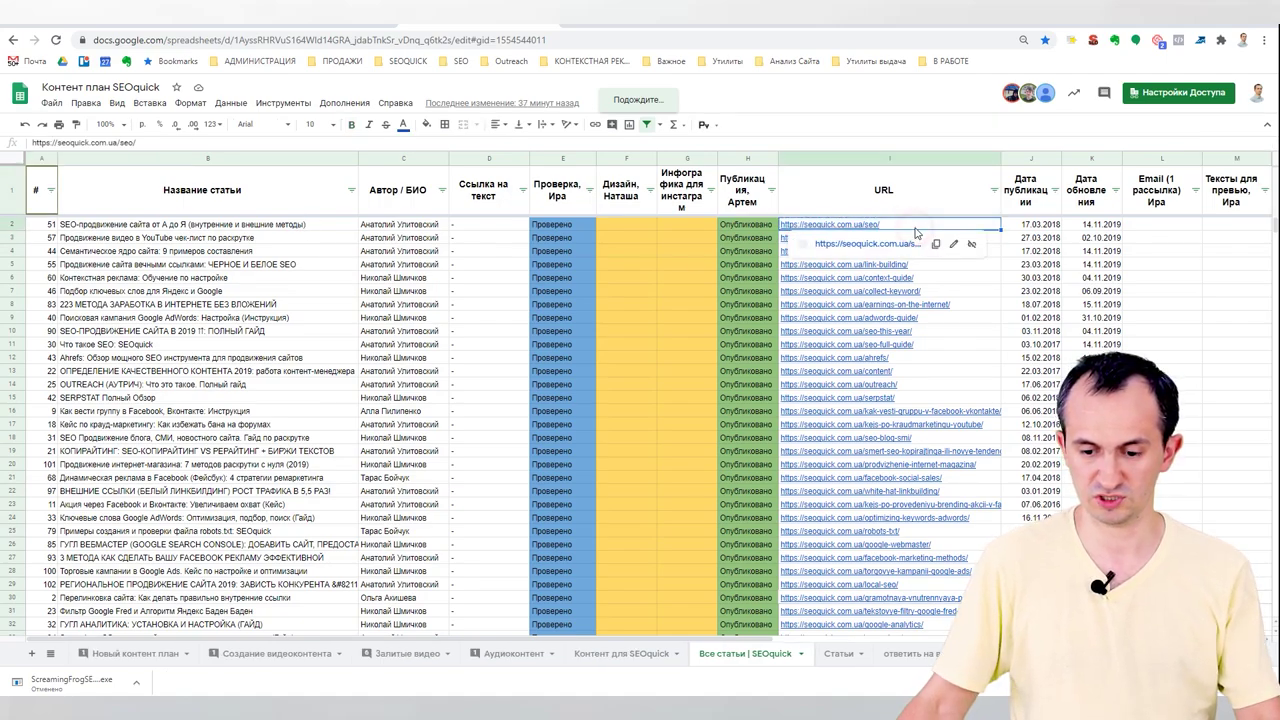
key("ctrl+shift+Down")
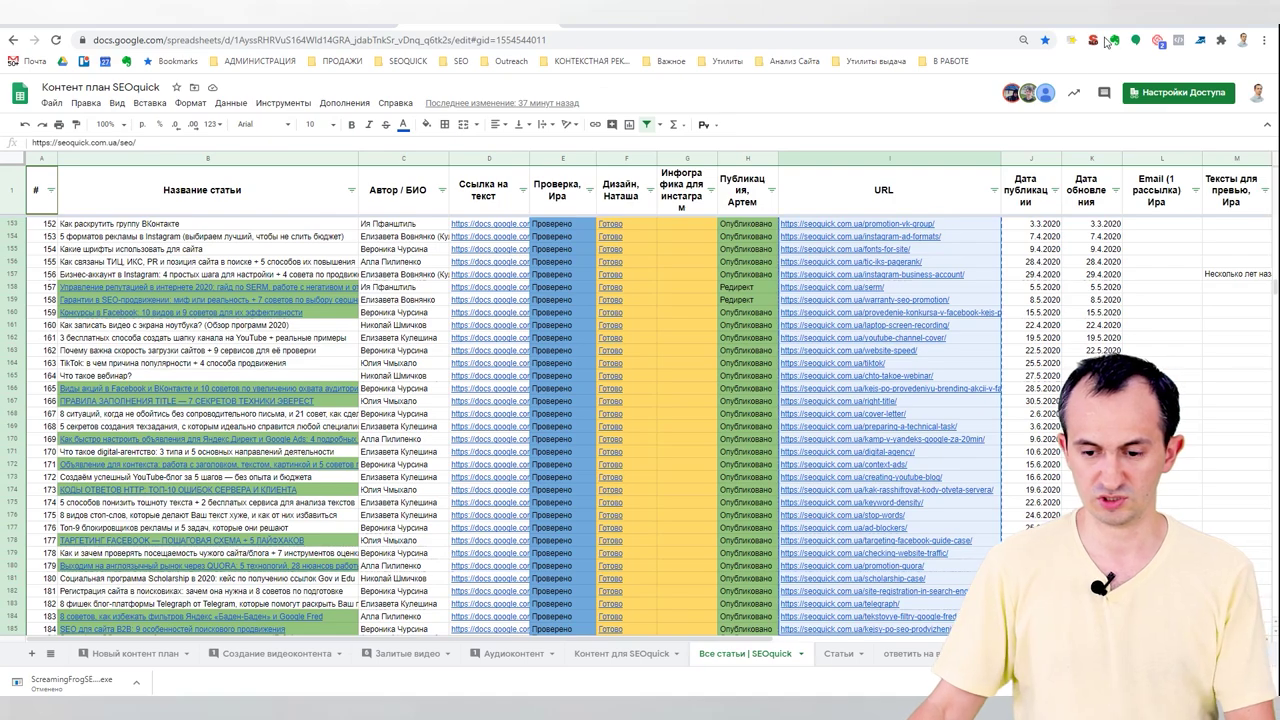
key("ctrl+c")
Switch back to Screaming Frog, paste the copied addresses into the URL list and start crawling them.
key("alt+Tab")
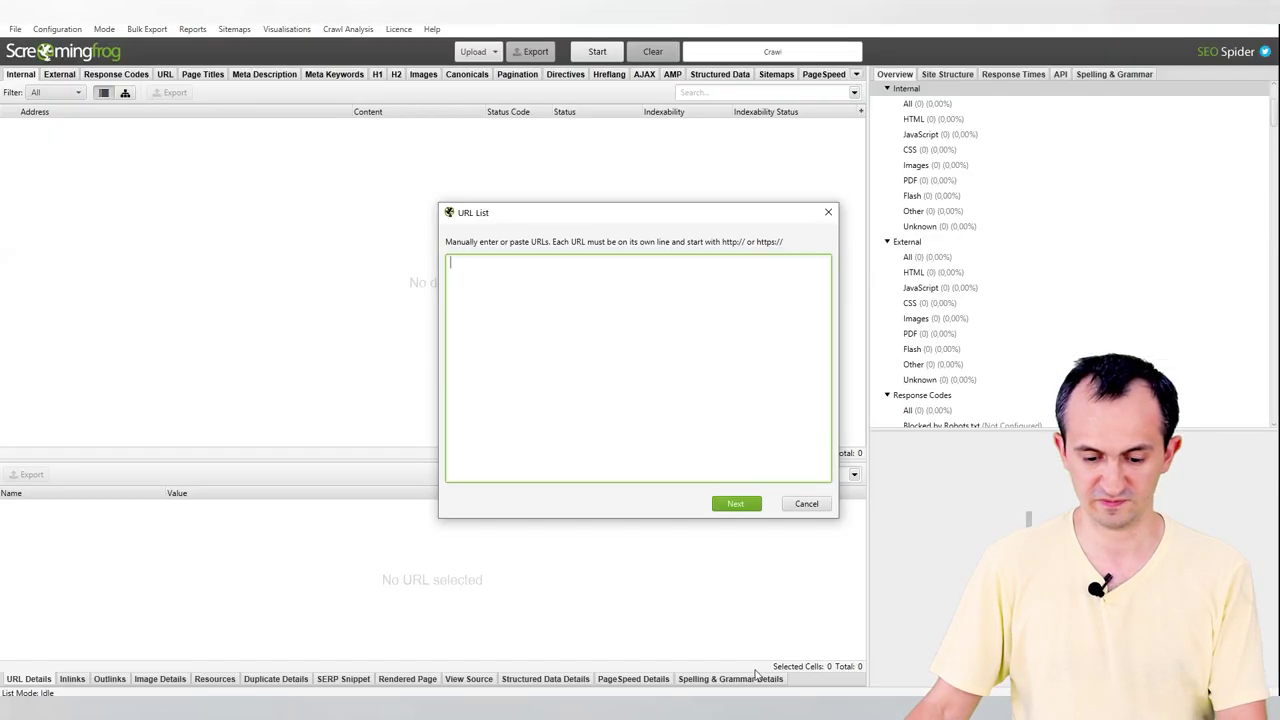
key("ctrl+v")
left_click(736, 503)
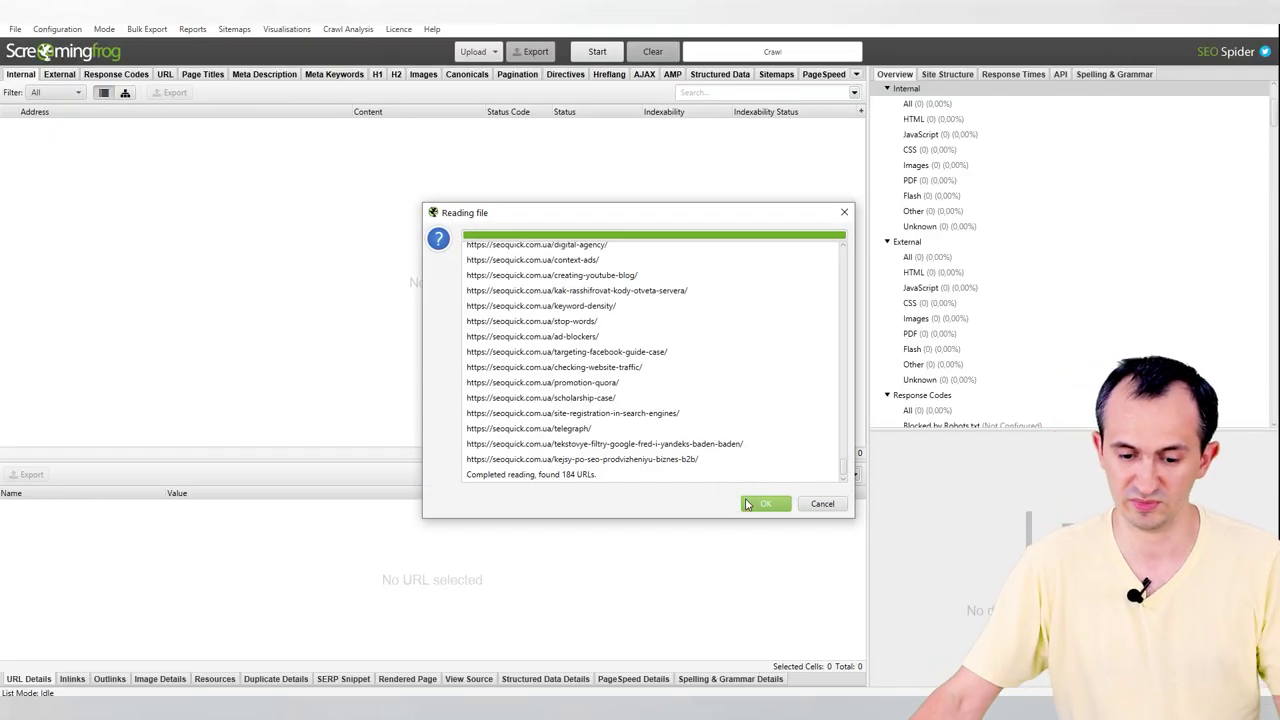
left_click(765, 504)
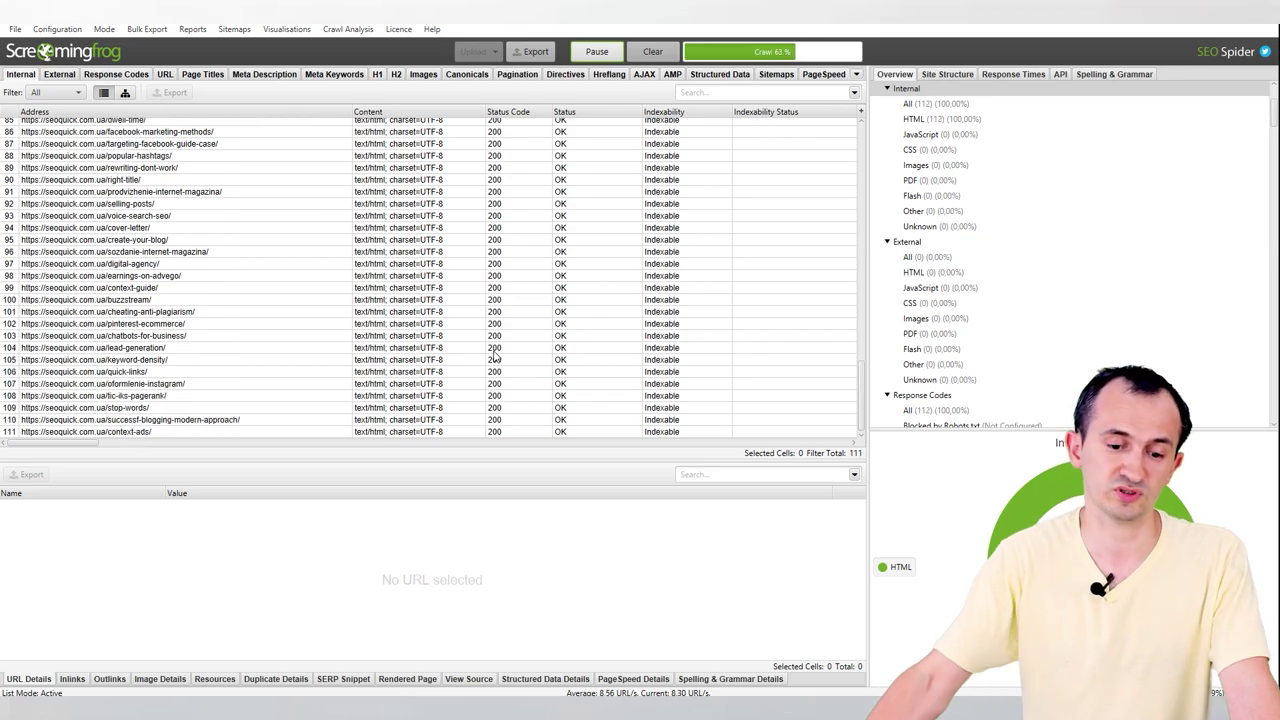
Inspect the details of the 301-redirected /serm/ URL in the crawl results and sort the list by status.
scroll(608, 323, "up", 10)
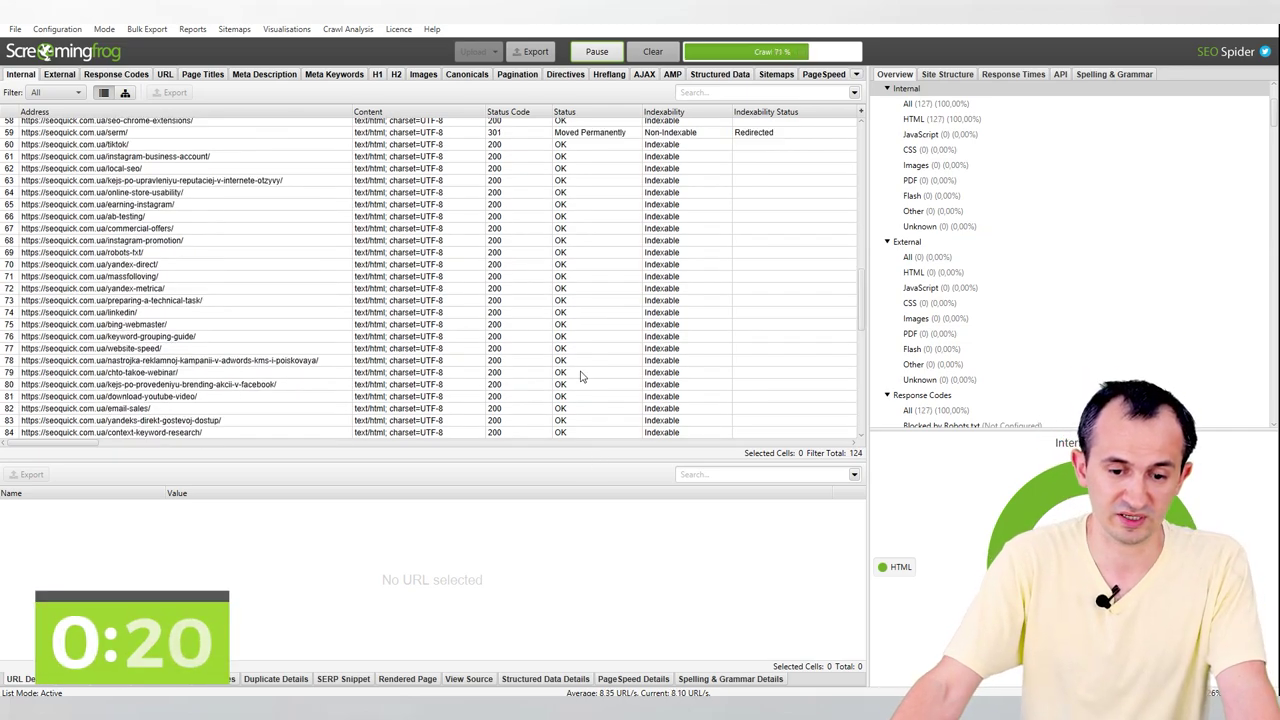
left_click(450, 145)
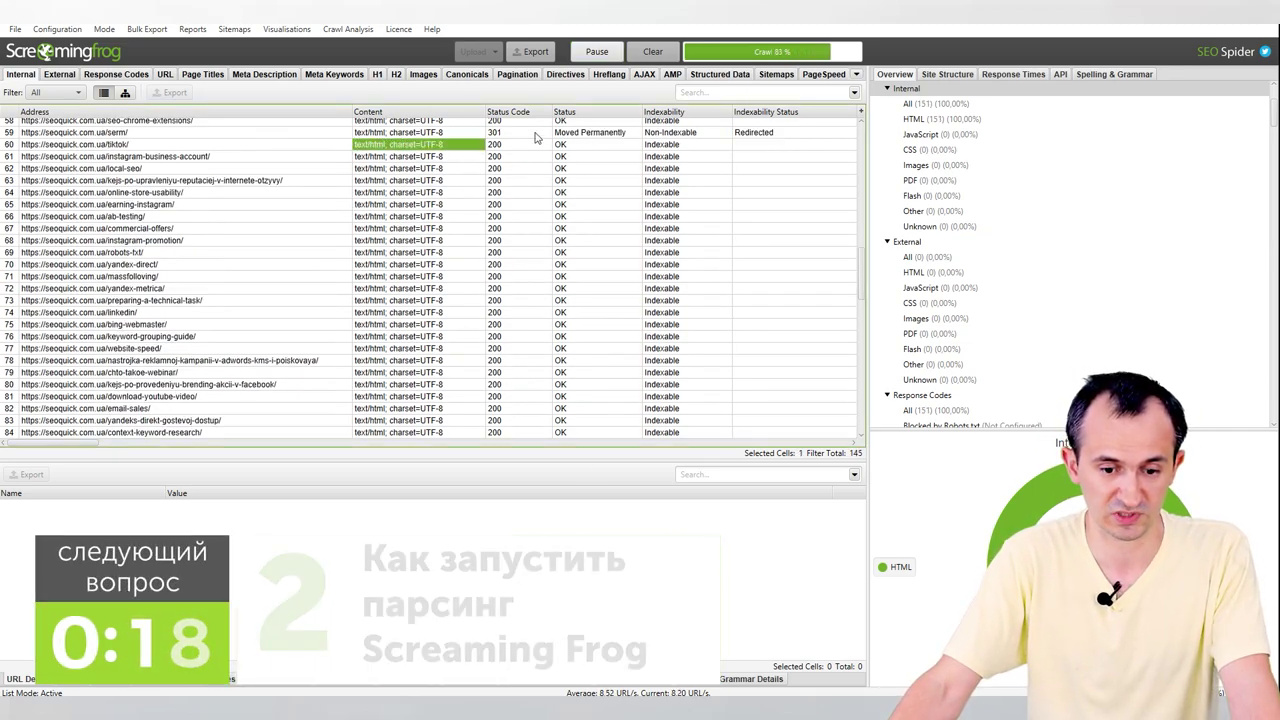
left_click(523, 133)
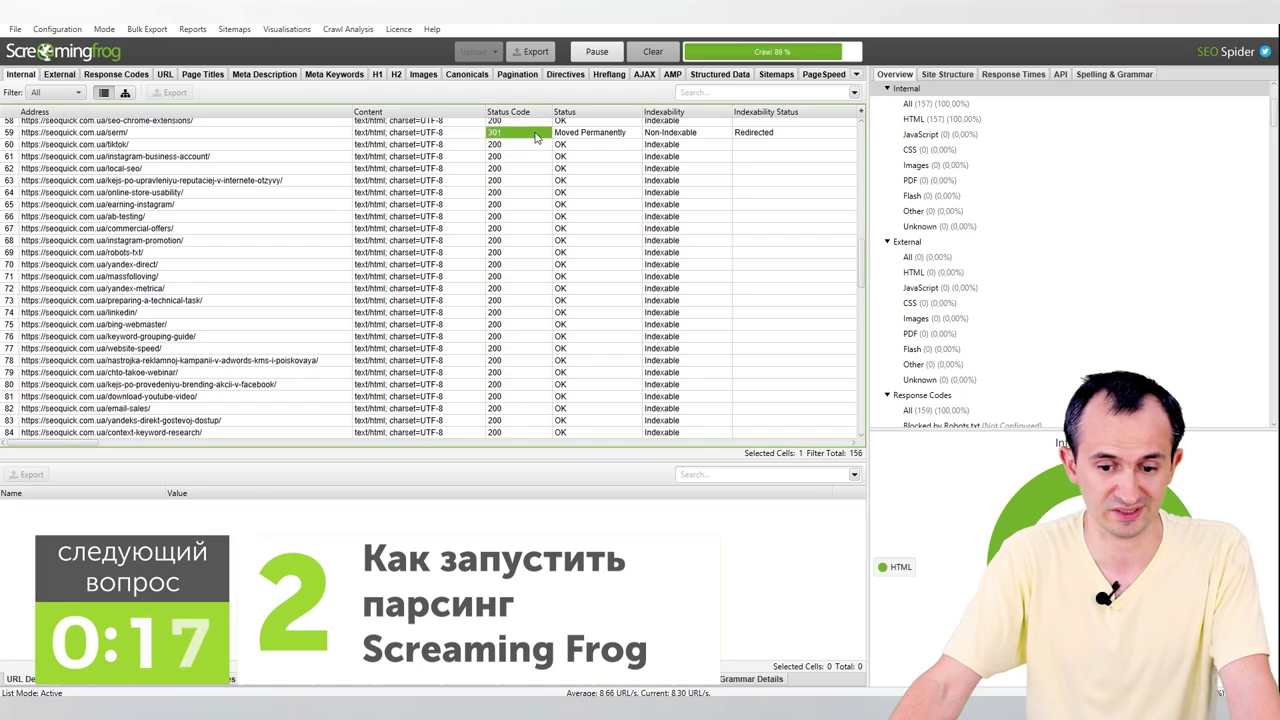
left_click(240, 132)
scroll(536, 373, "up", 13)
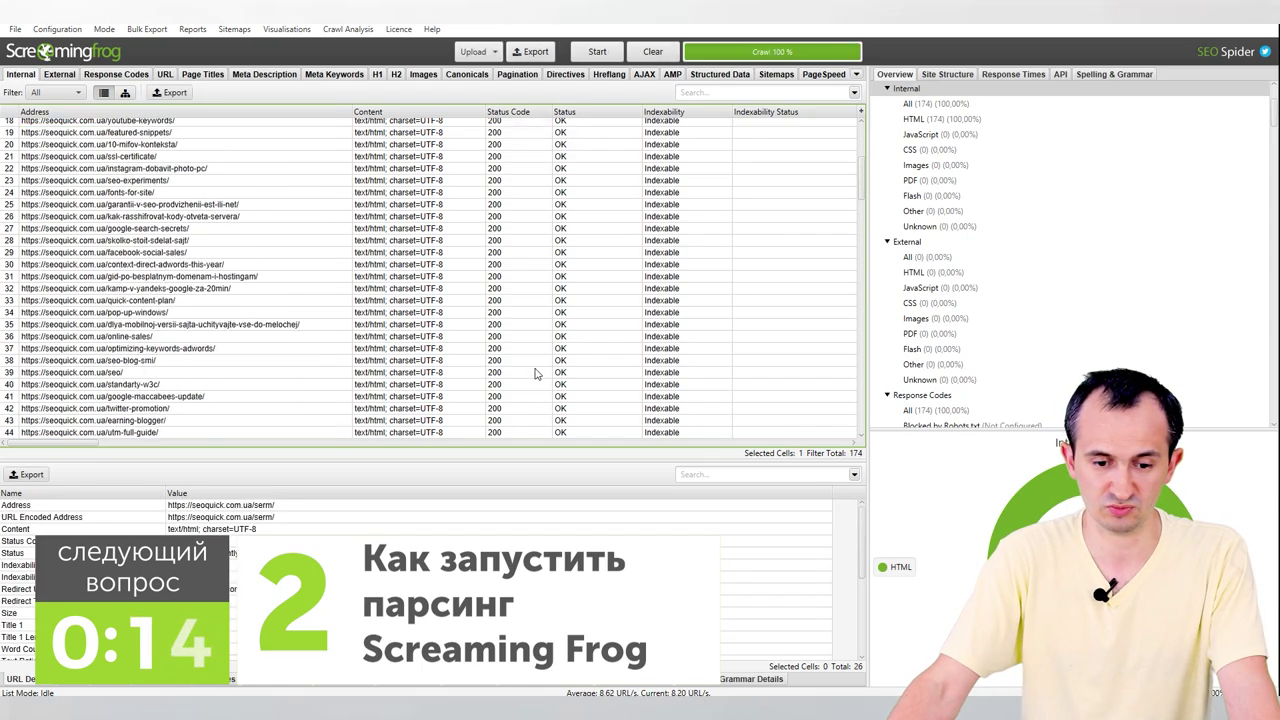
scroll(536, 373, "down", 8)
left_click(600, 112)
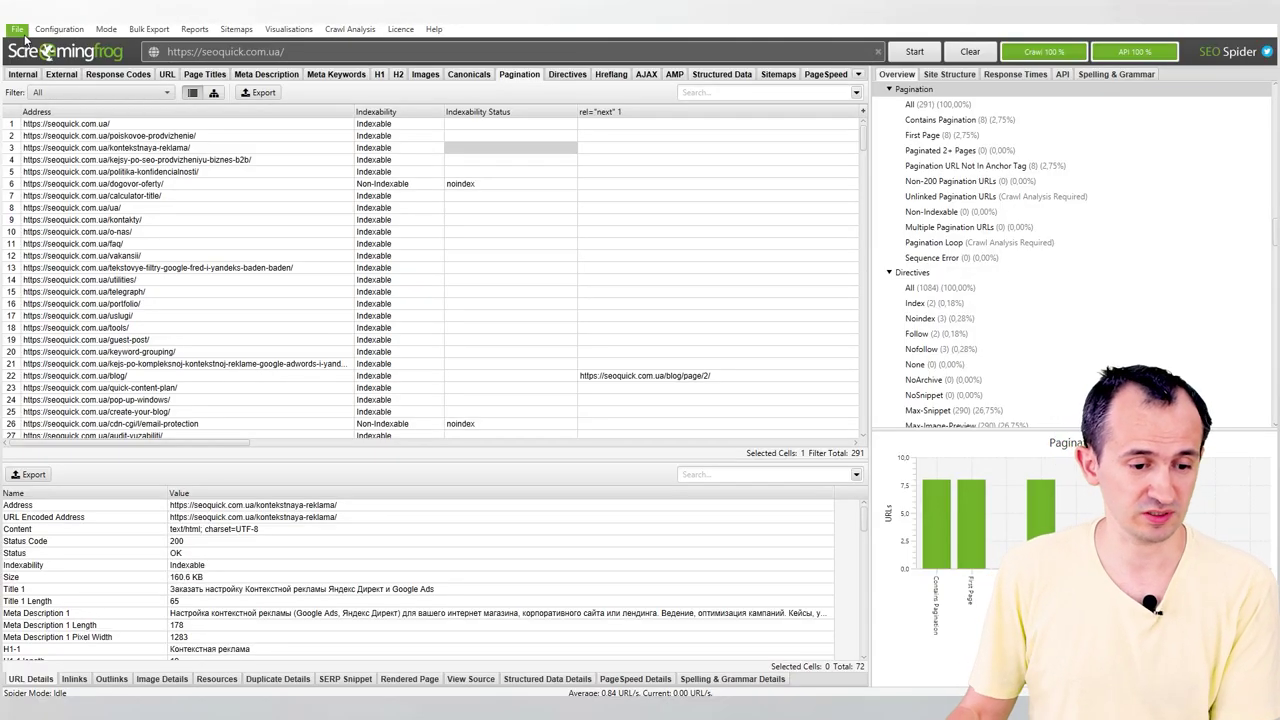
left_click(20, 31)
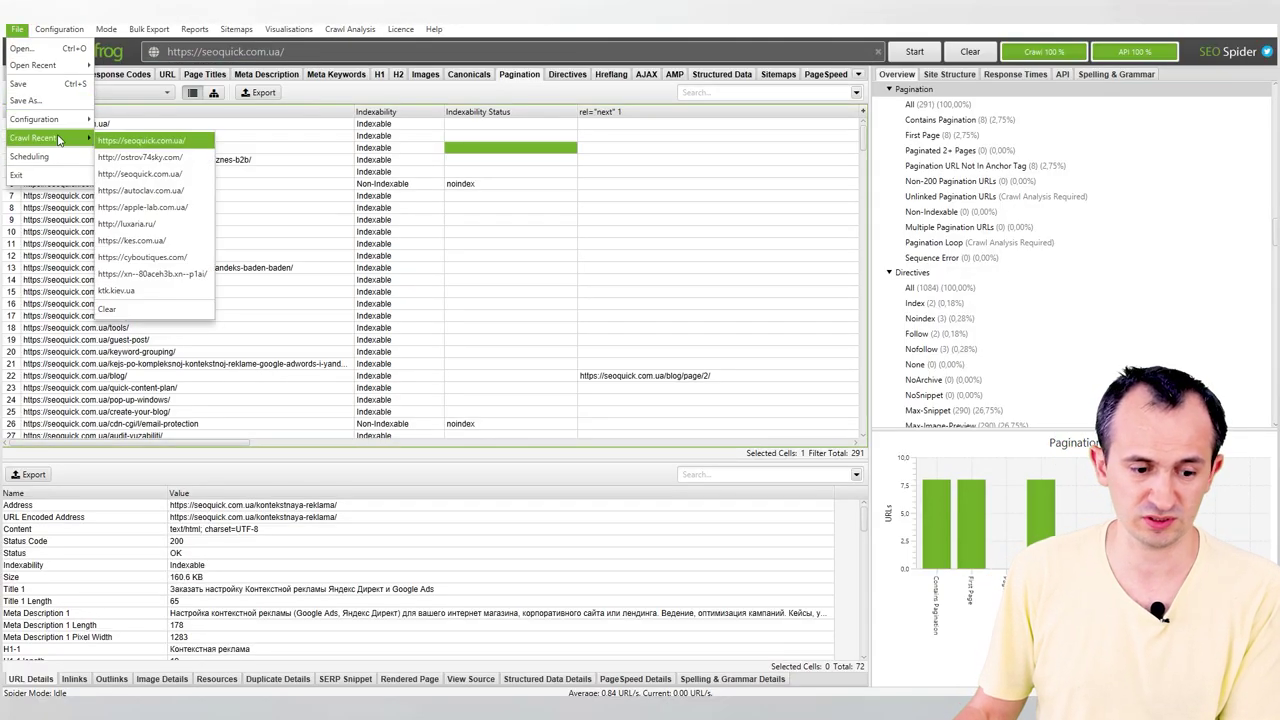
mouse_move(38, 68)
mouse_move(50, 141)
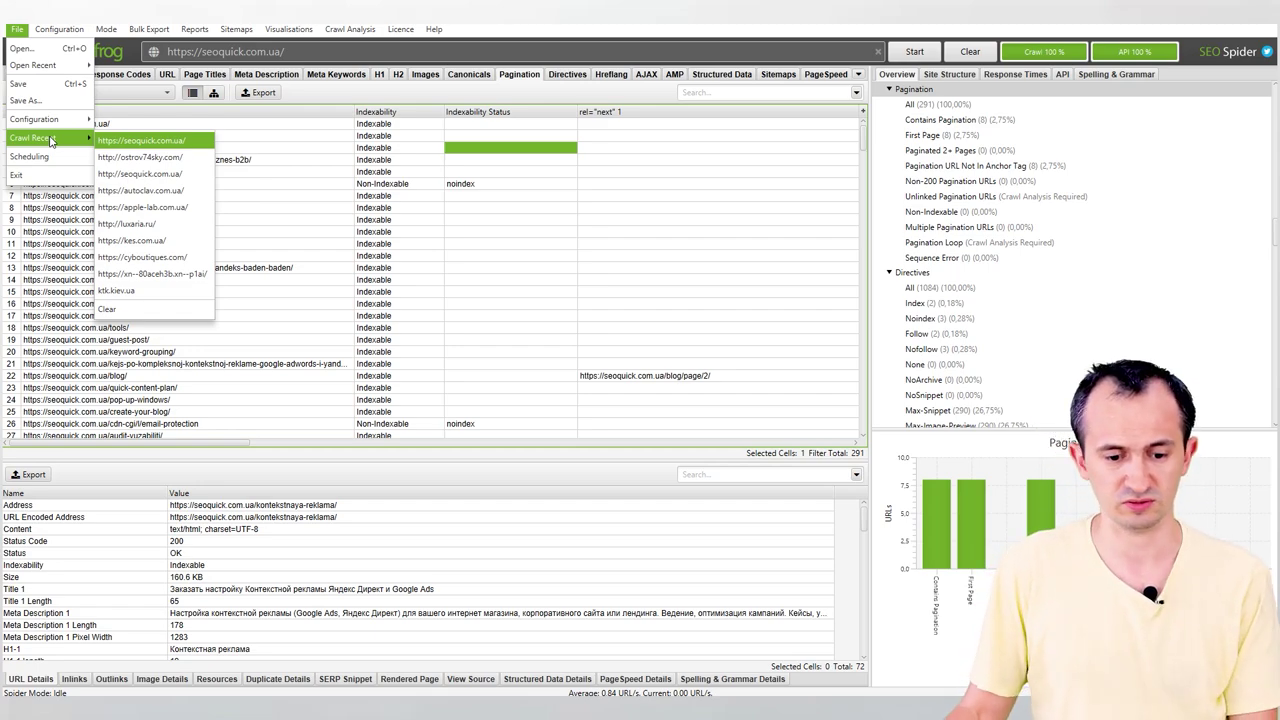
left_click(365, 196)
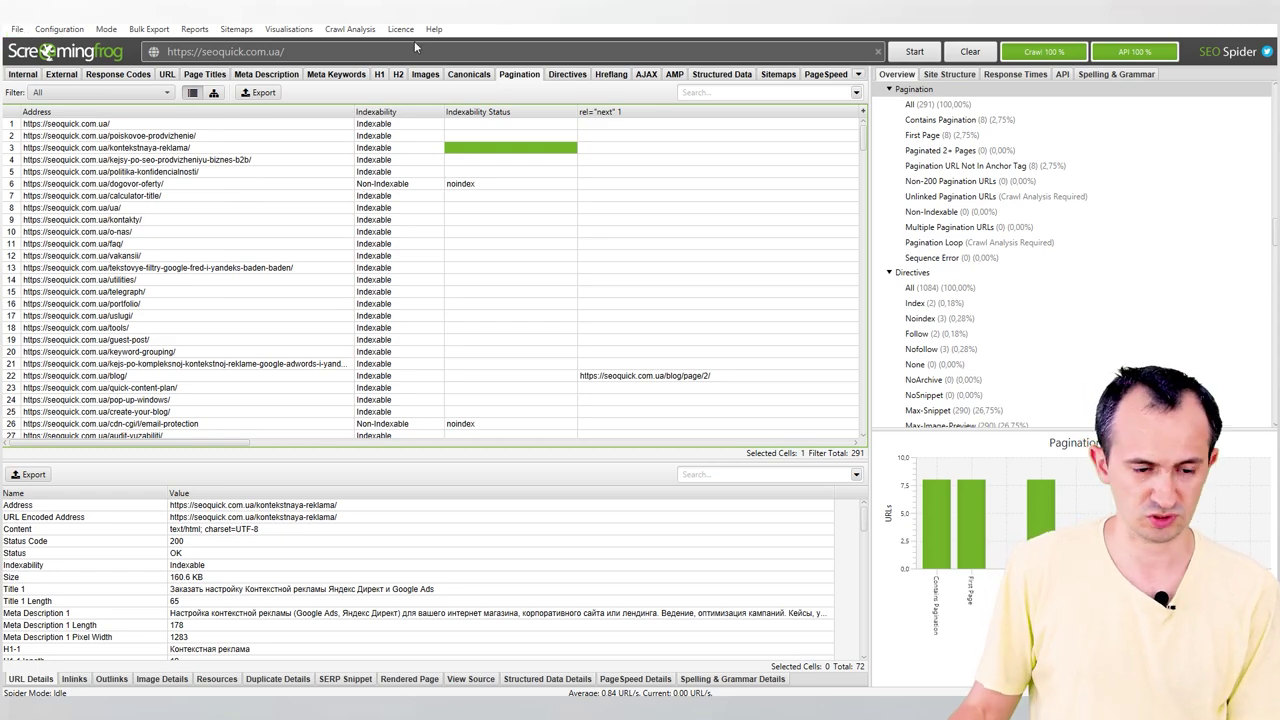
Review the Google Search Console API settings: user account, date range, dimension filter and general options.
left_click(62, 29)
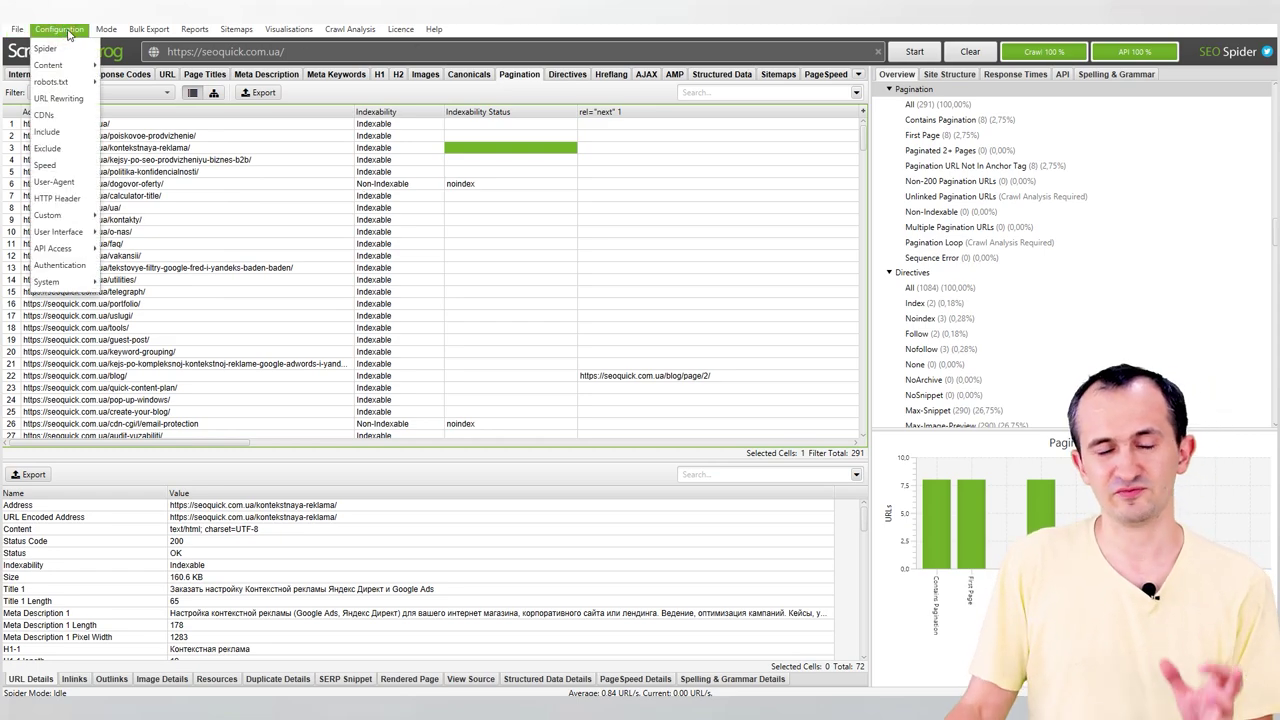
mouse_move(115, 33)
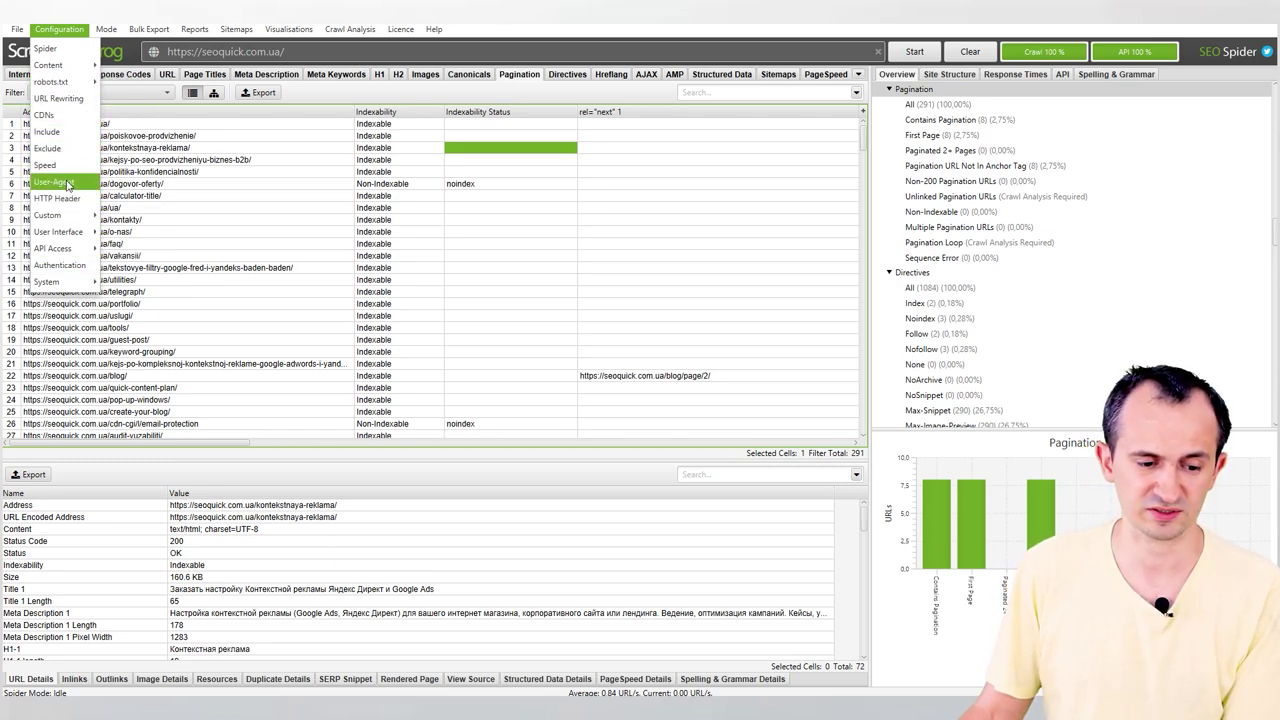
mouse_move(80, 215)
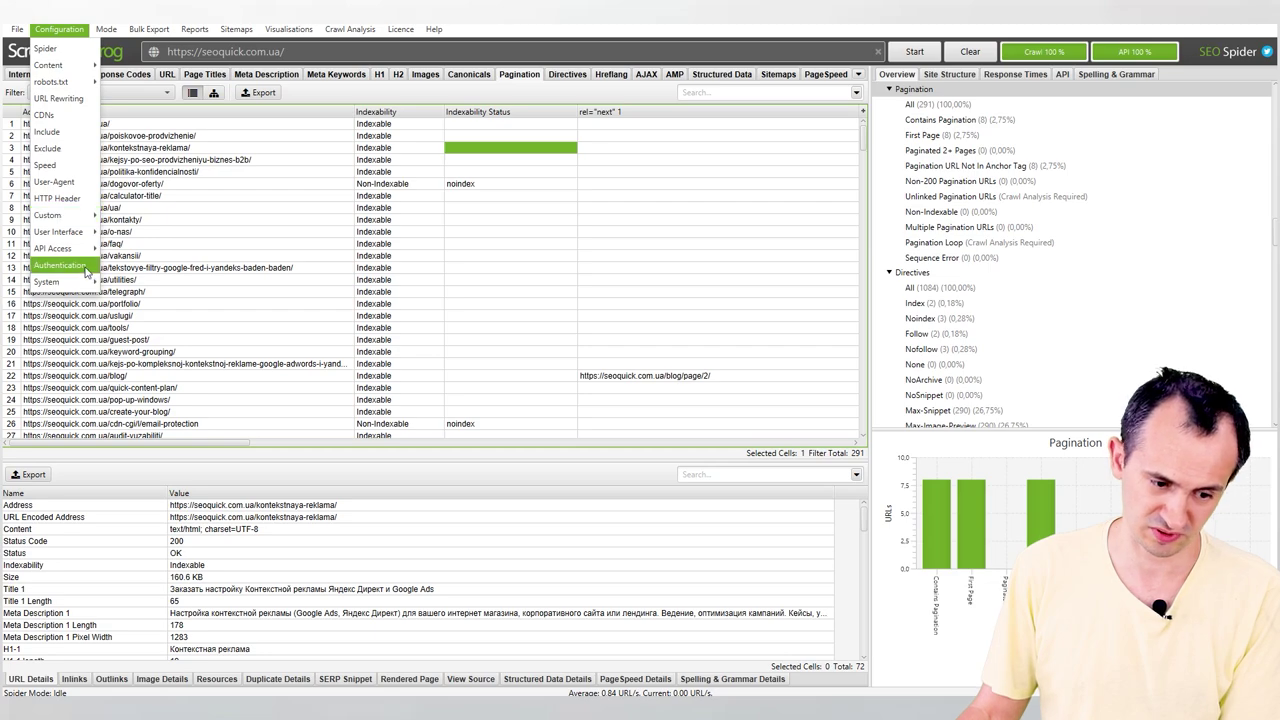
mouse_move(86, 253)
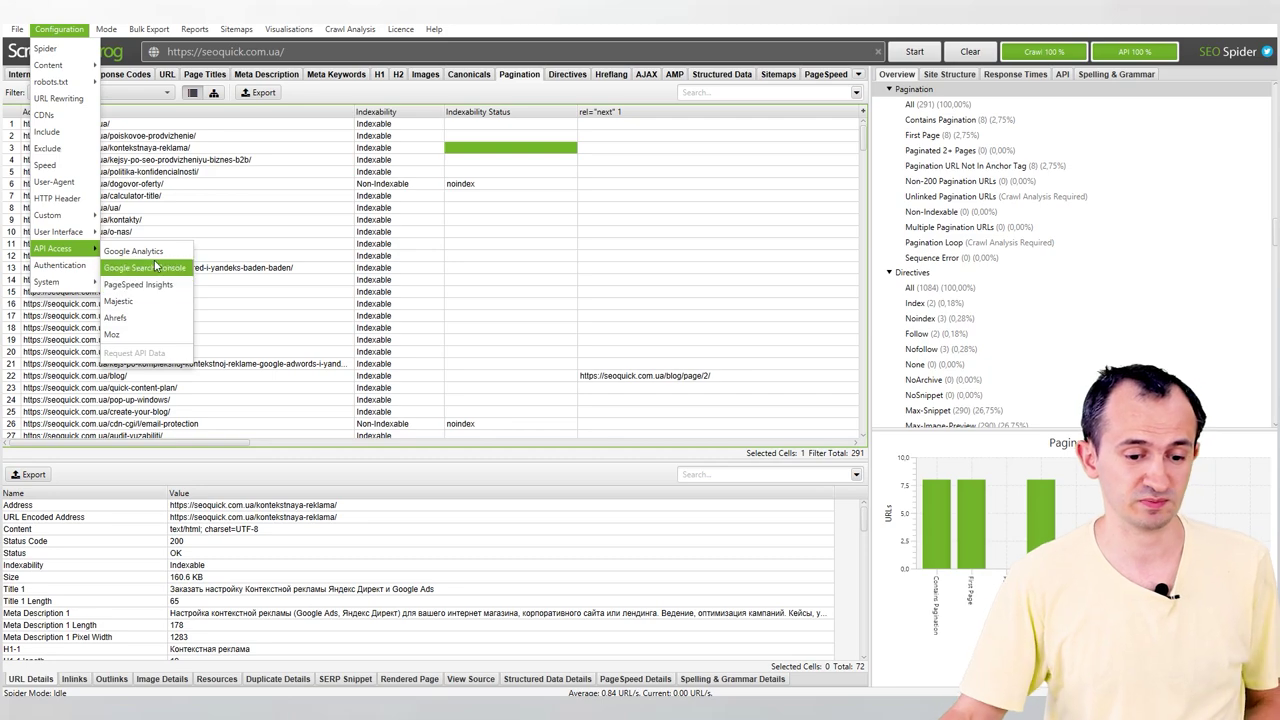
left_click(181, 271)
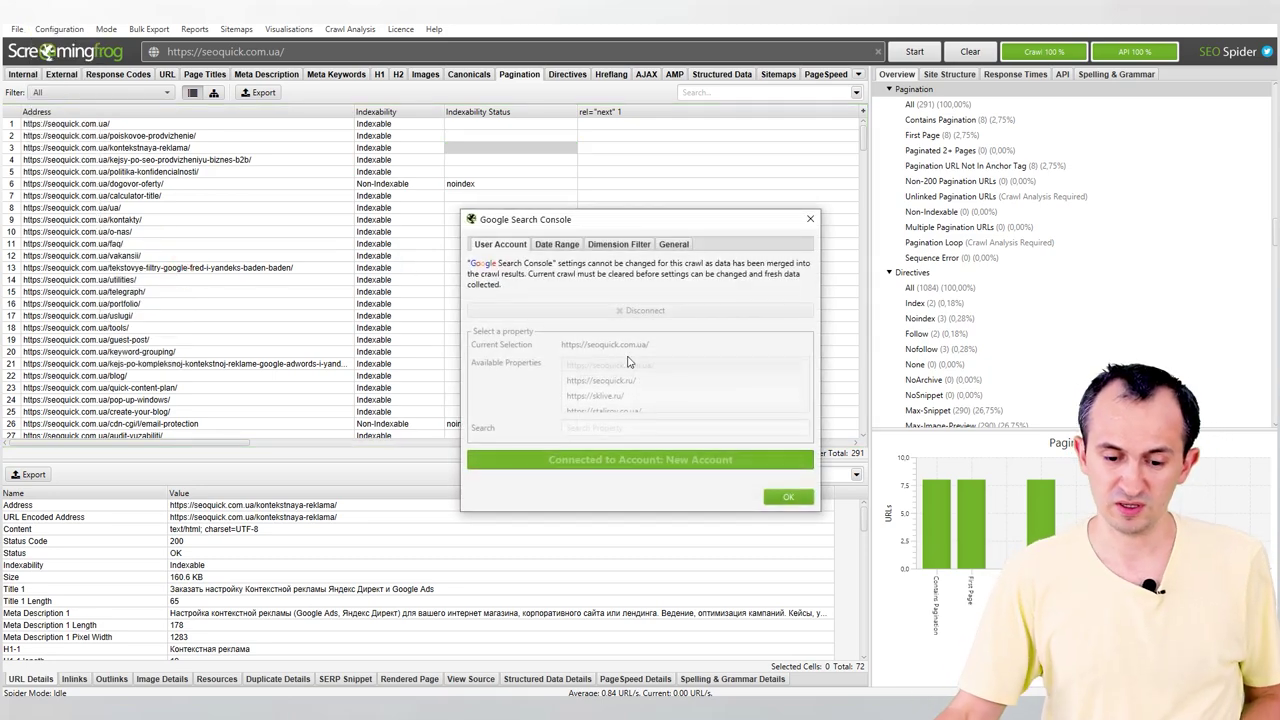
left_click(555, 245)
left_click(614, 244)
left_click(673, 245)
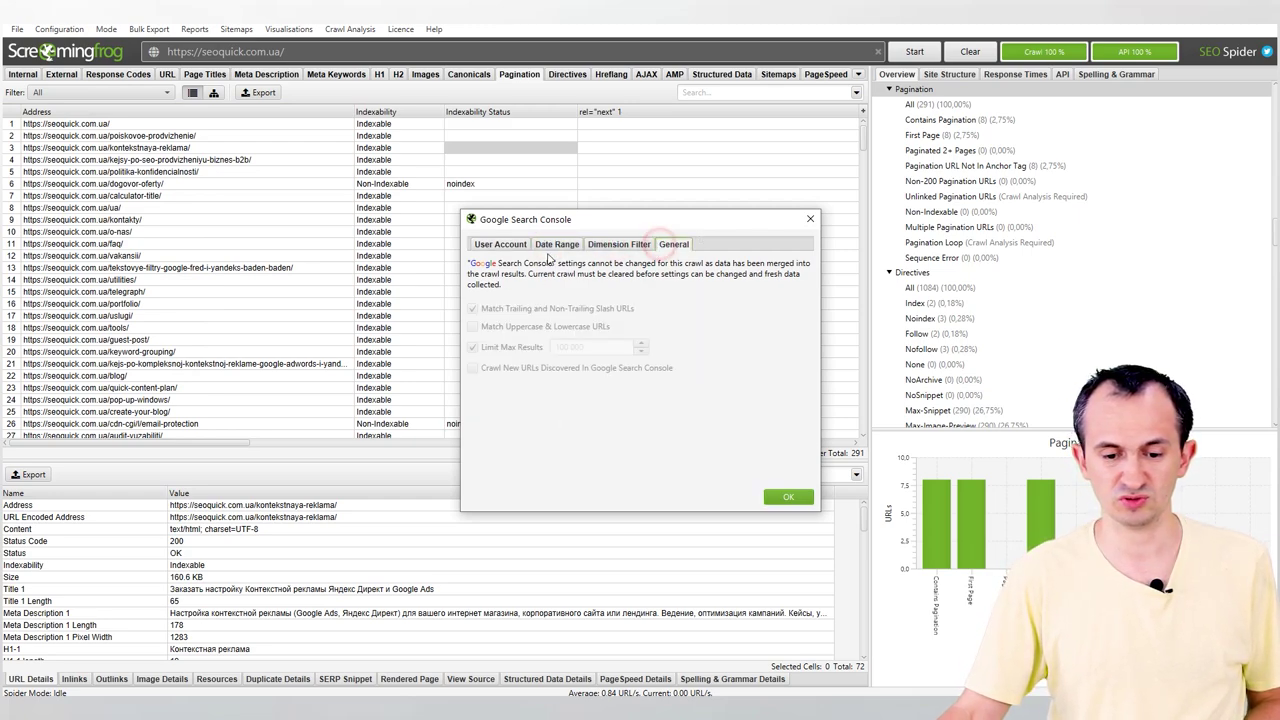
left_click(497, 245)
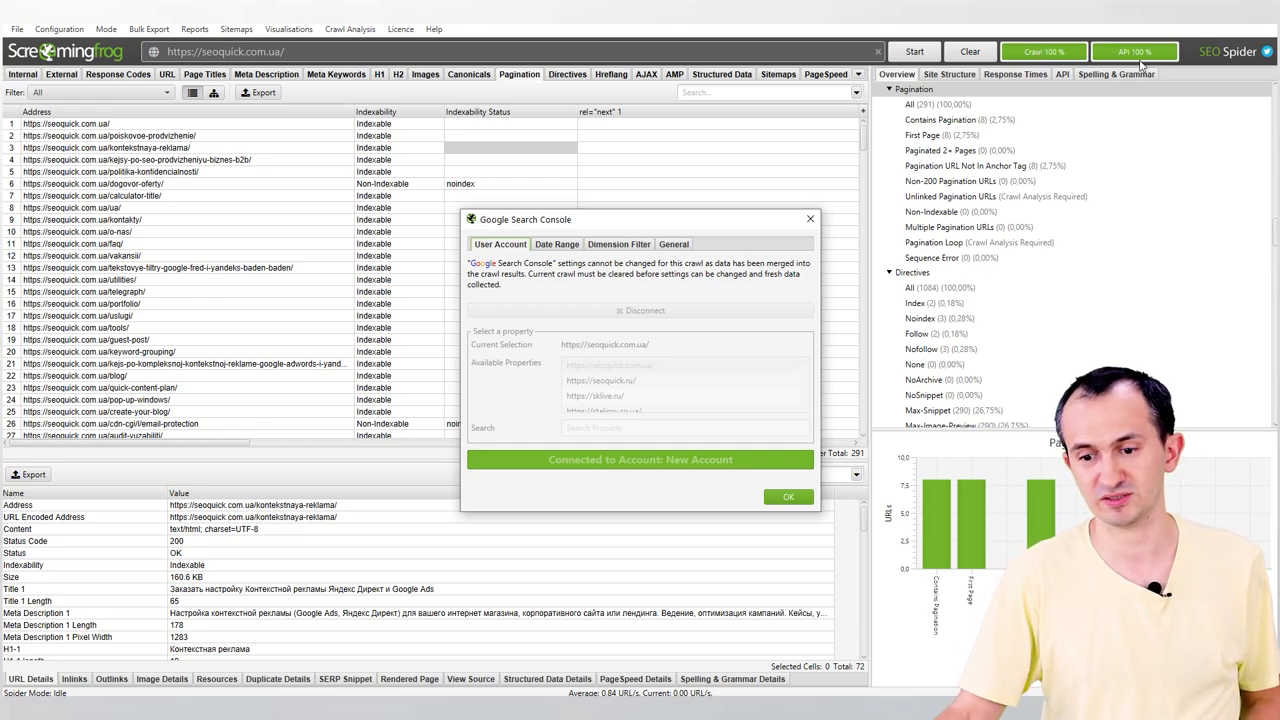
left_click(810, 220)
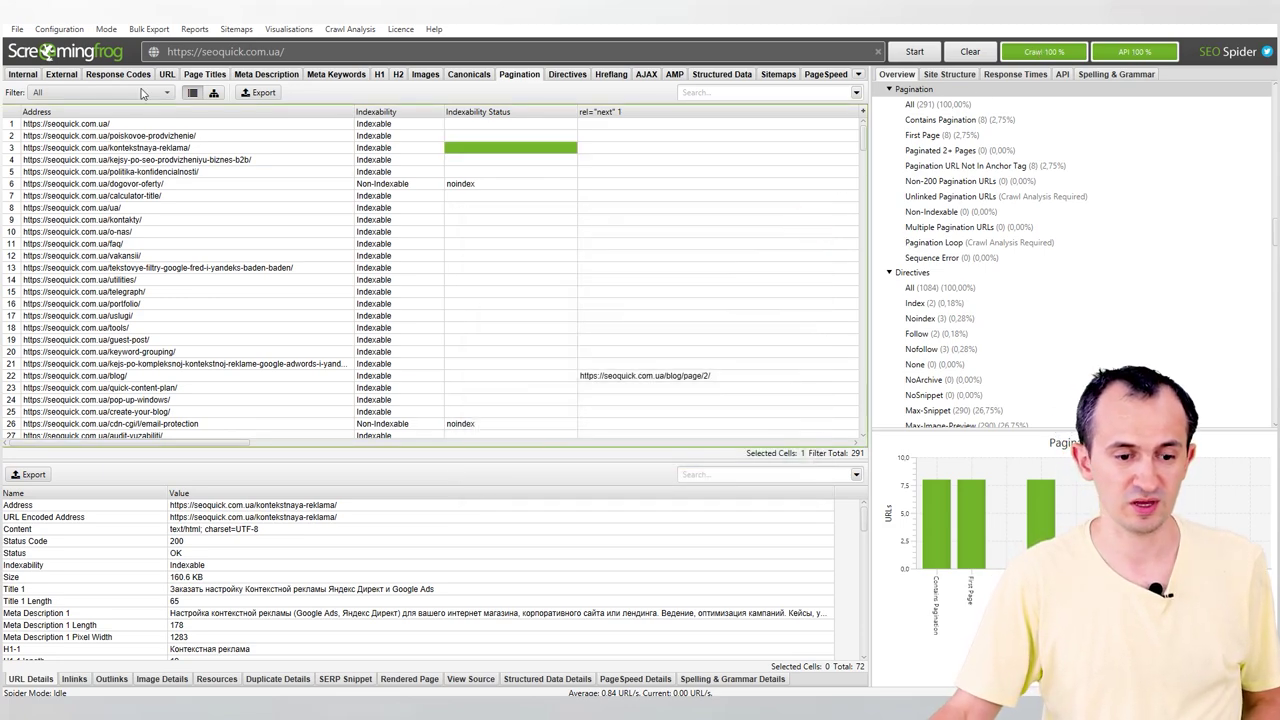
View the Google Analytics API connection settings and close them unchanged.
left_click(47, 33)
mouse_move(62, 248)
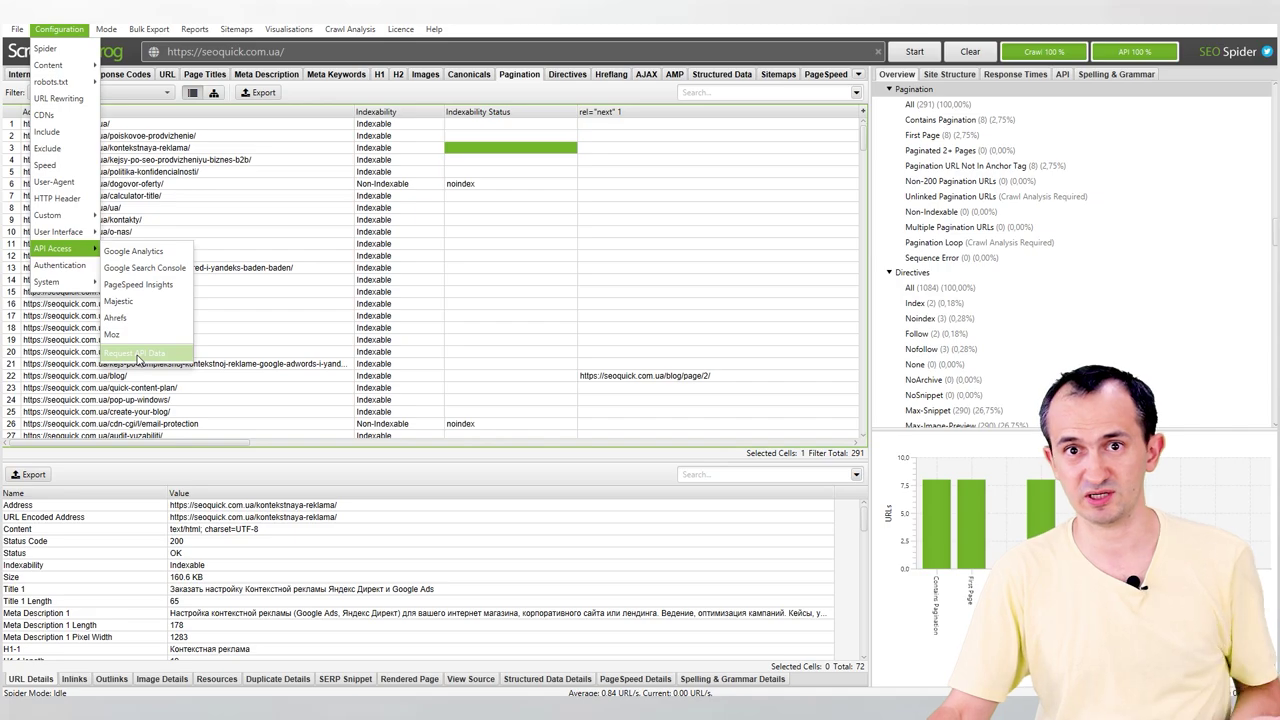
left_click(135, 251)
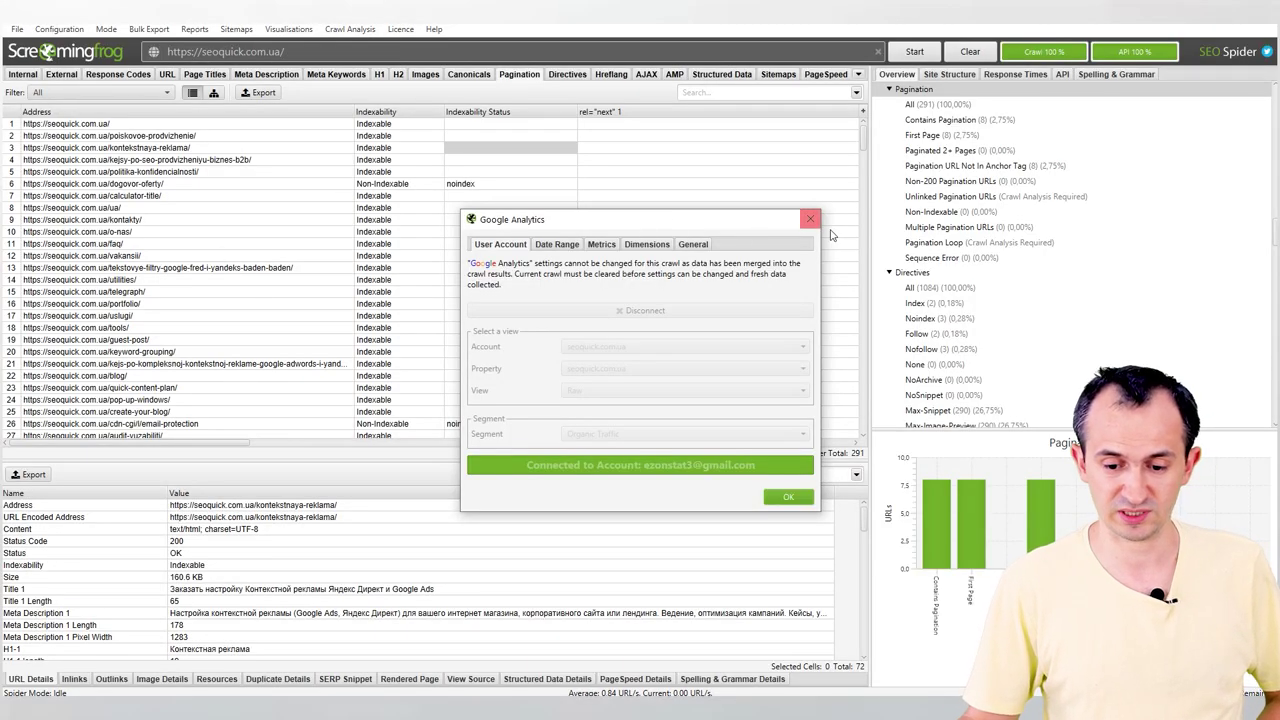
left_click(811, 219)
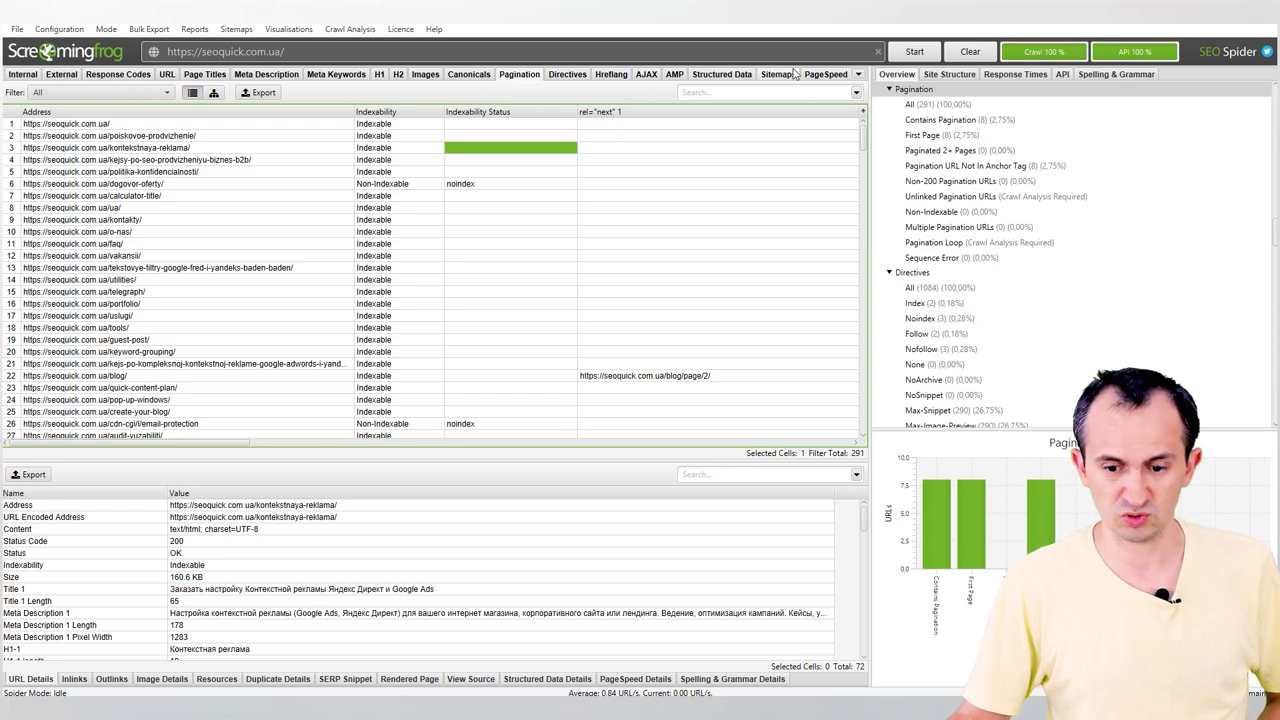
View the PageSpeed results and the Structured Data results, sorting the structured data list by errors.
left_click(824, 75)
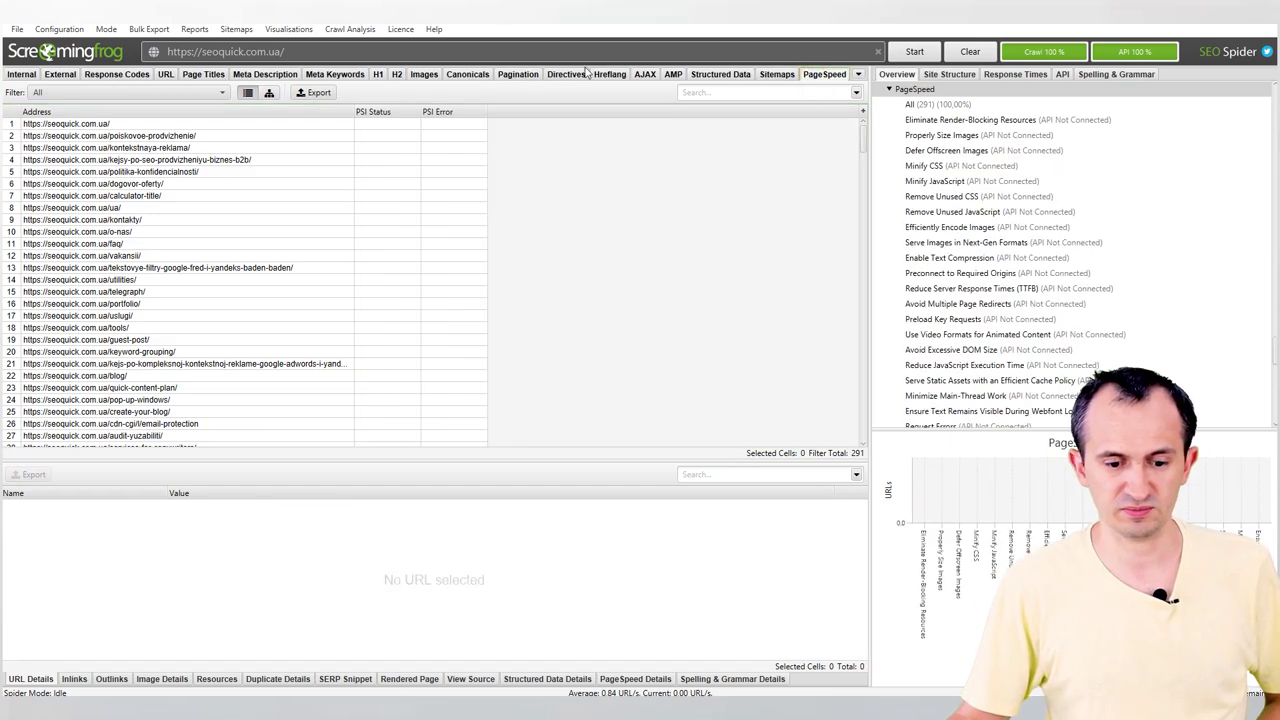
left_click(700, 76)
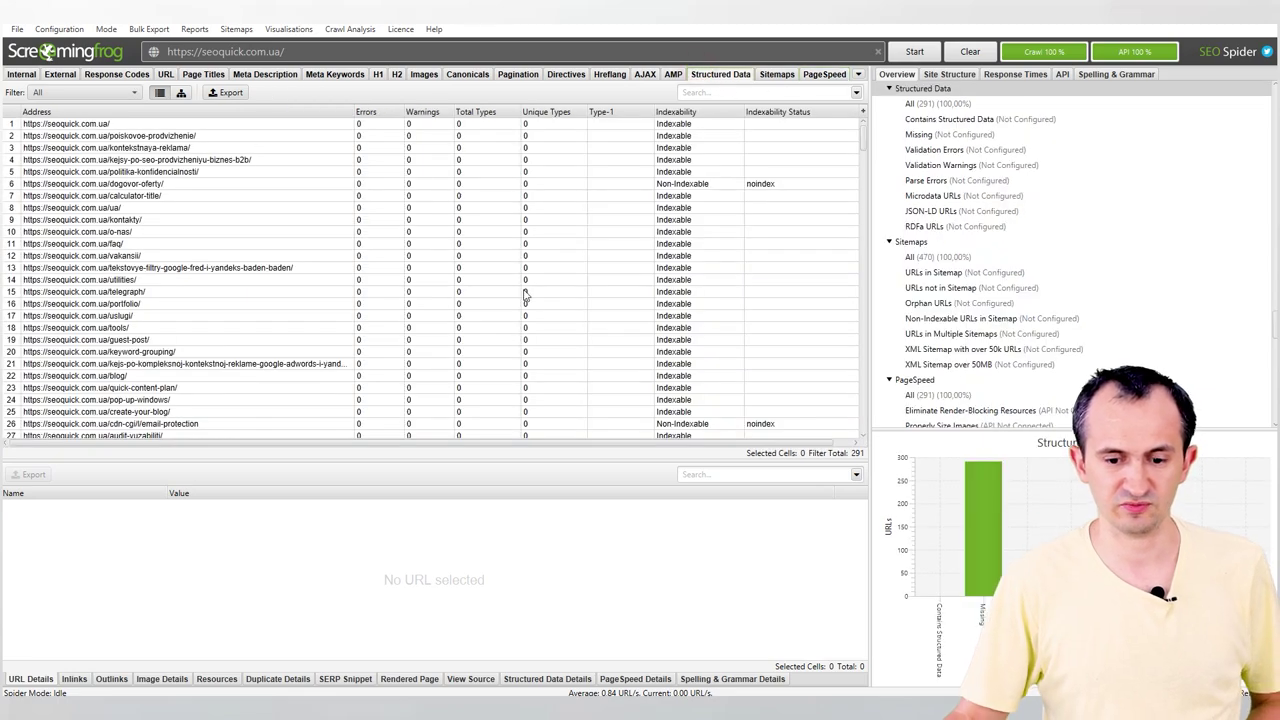
left_click(380, 114)
left_click(382, 113)
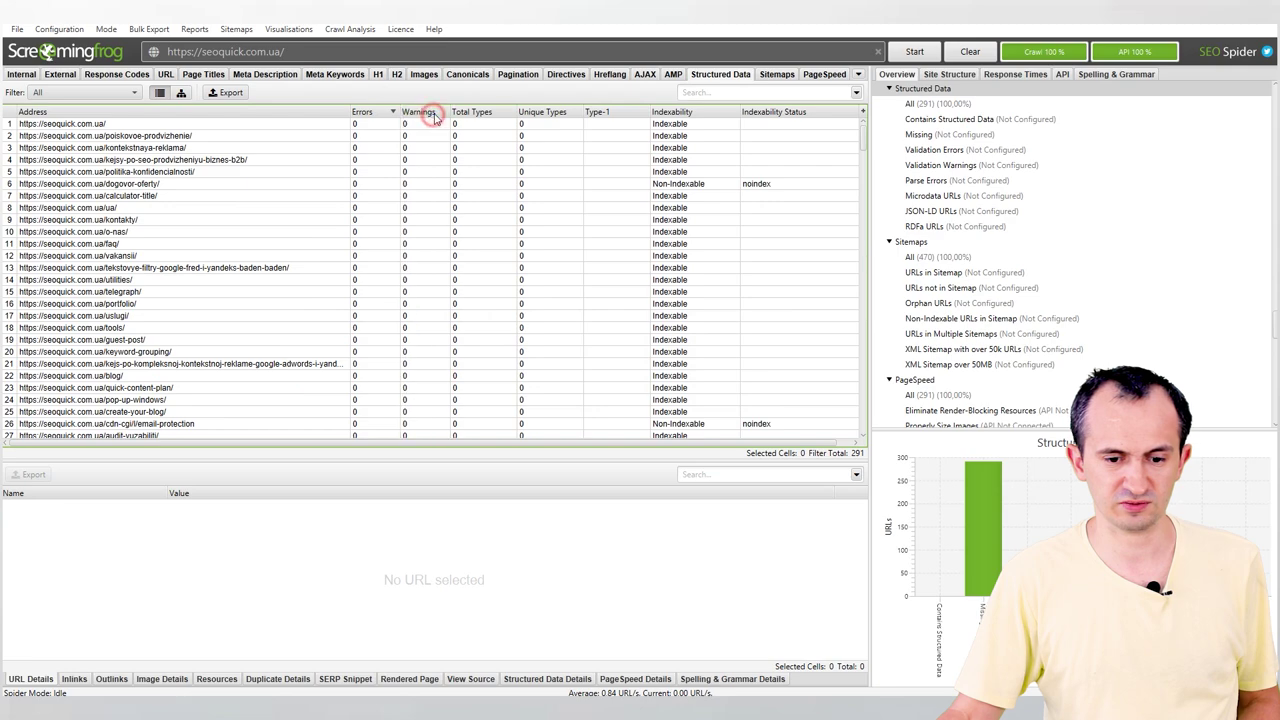
Sort the structured data list by total types and by unique types.
left_click(493, 110)
left_click(493, 110)
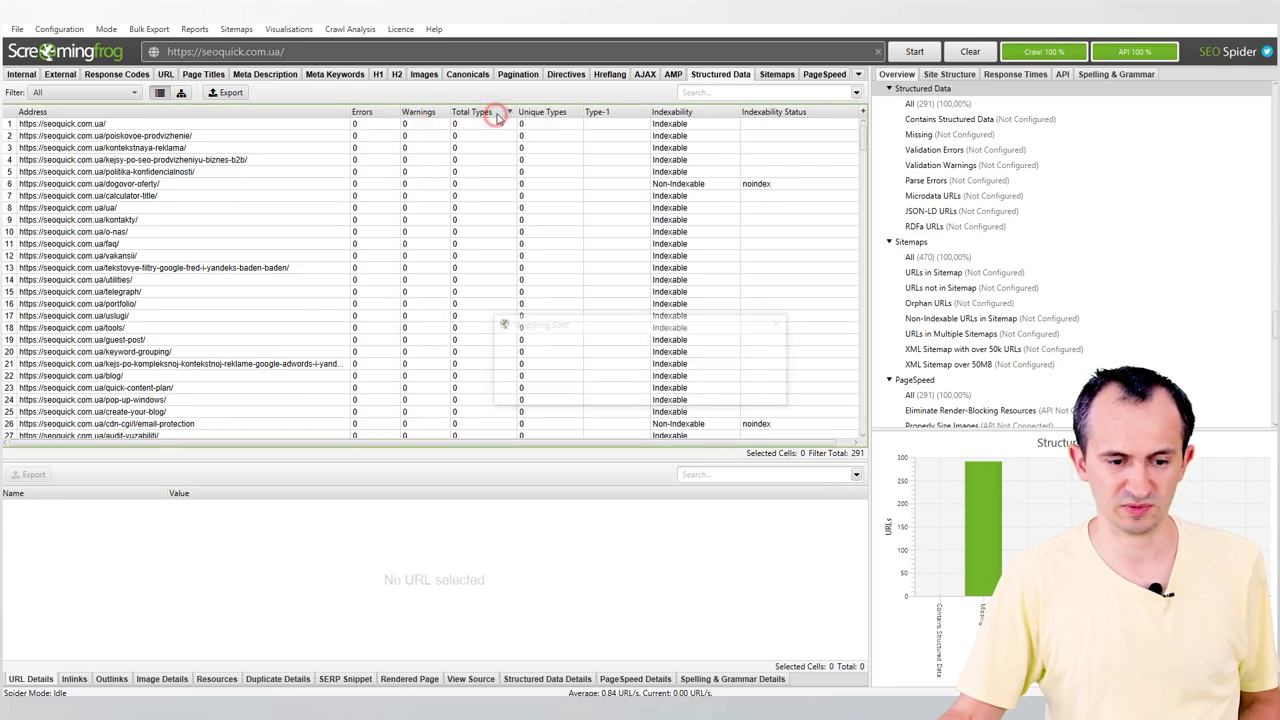
left_click(572, 112)
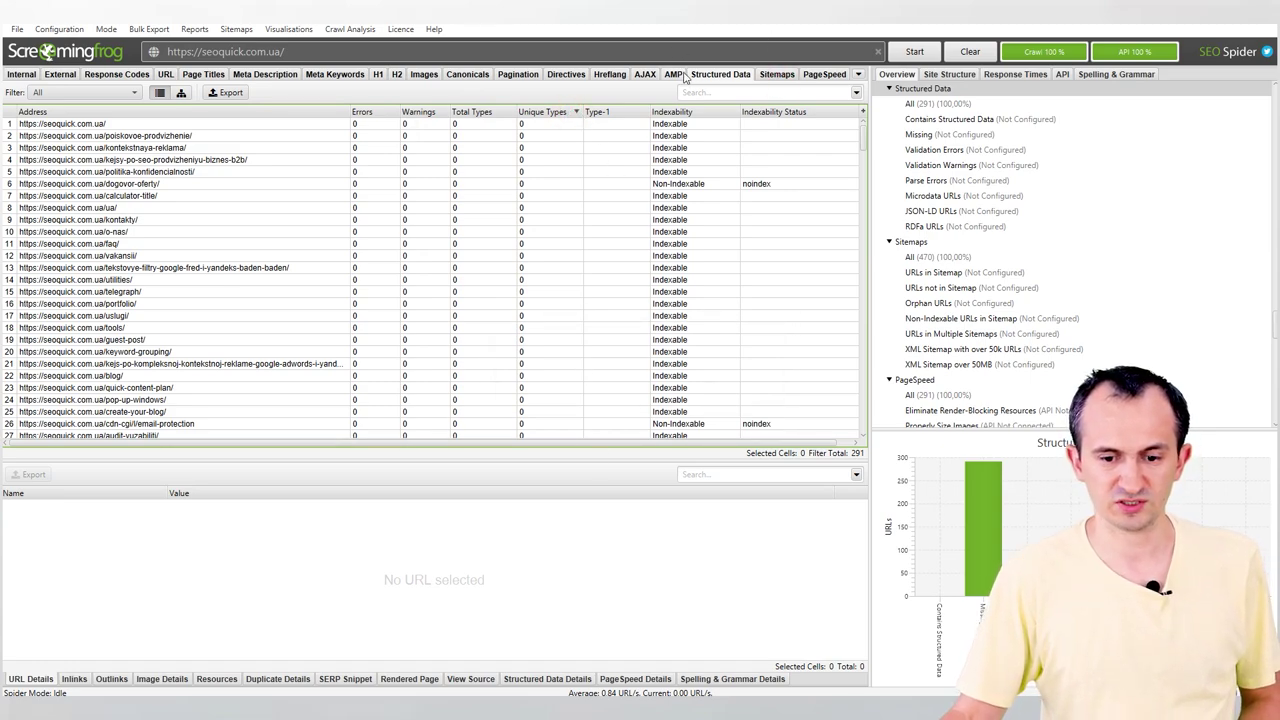
View the AMP and AJAX results and the Hreflang results of the crawl.
left_click(675, 75)
left_click(645, 75)
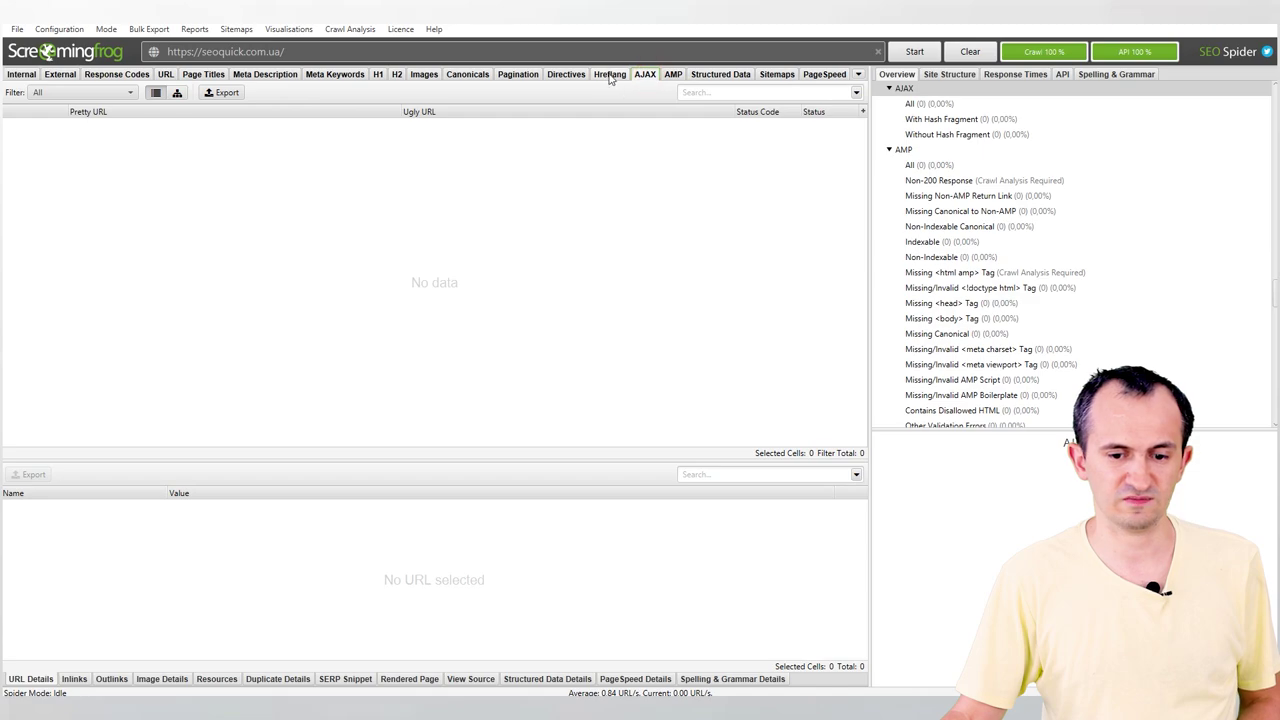
left_click(609, 76)
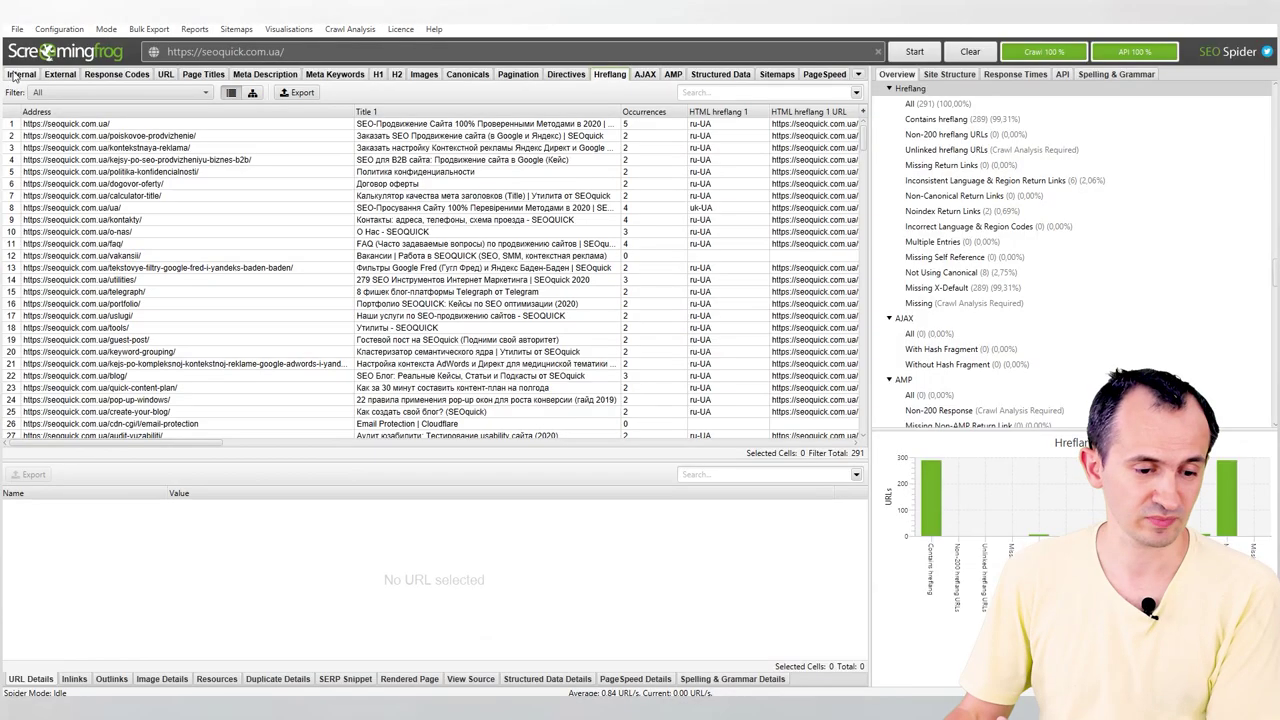
Show the internal URLs and filter them to HTML pages.
left_click(14, 76)
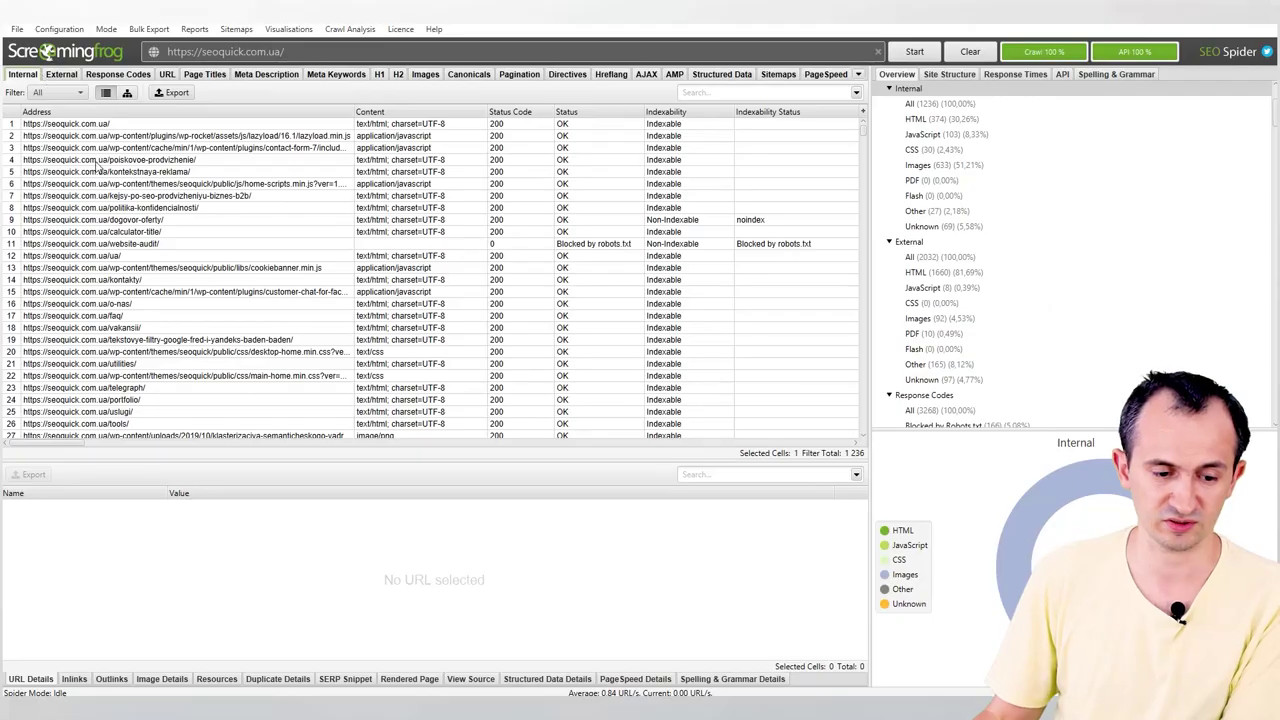
left_click(65, 93)
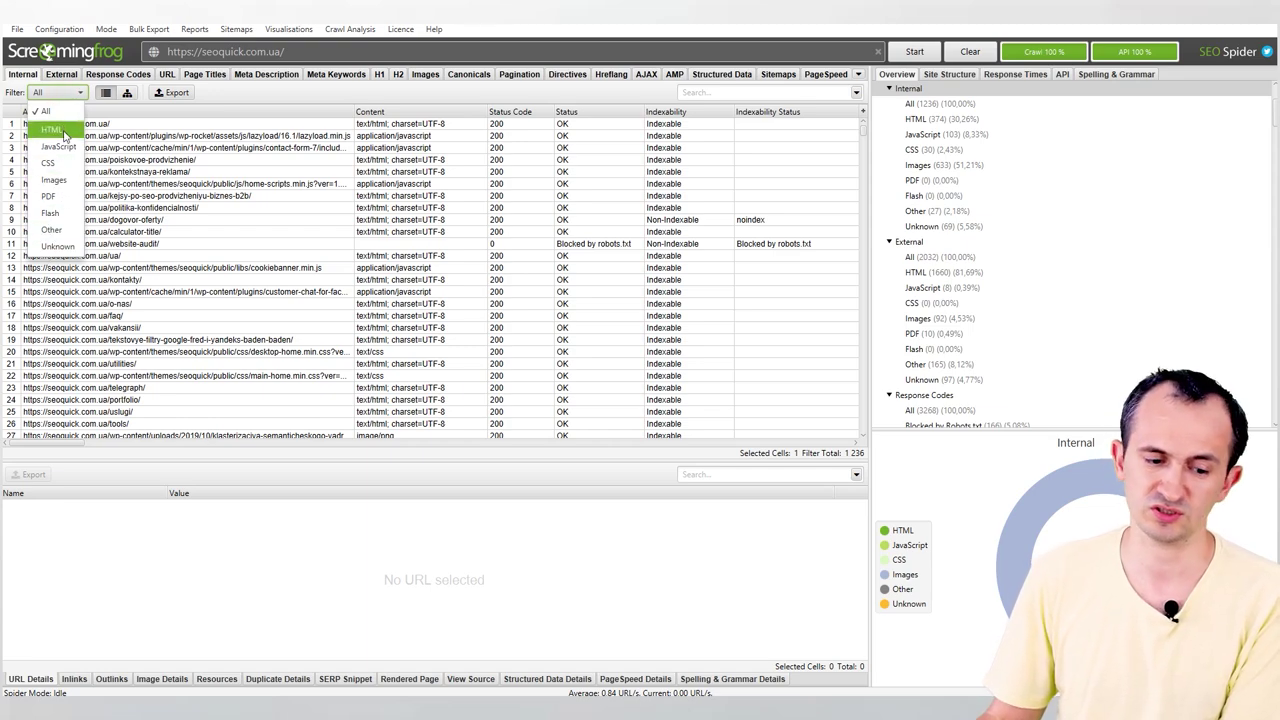
left_click(61, 135)
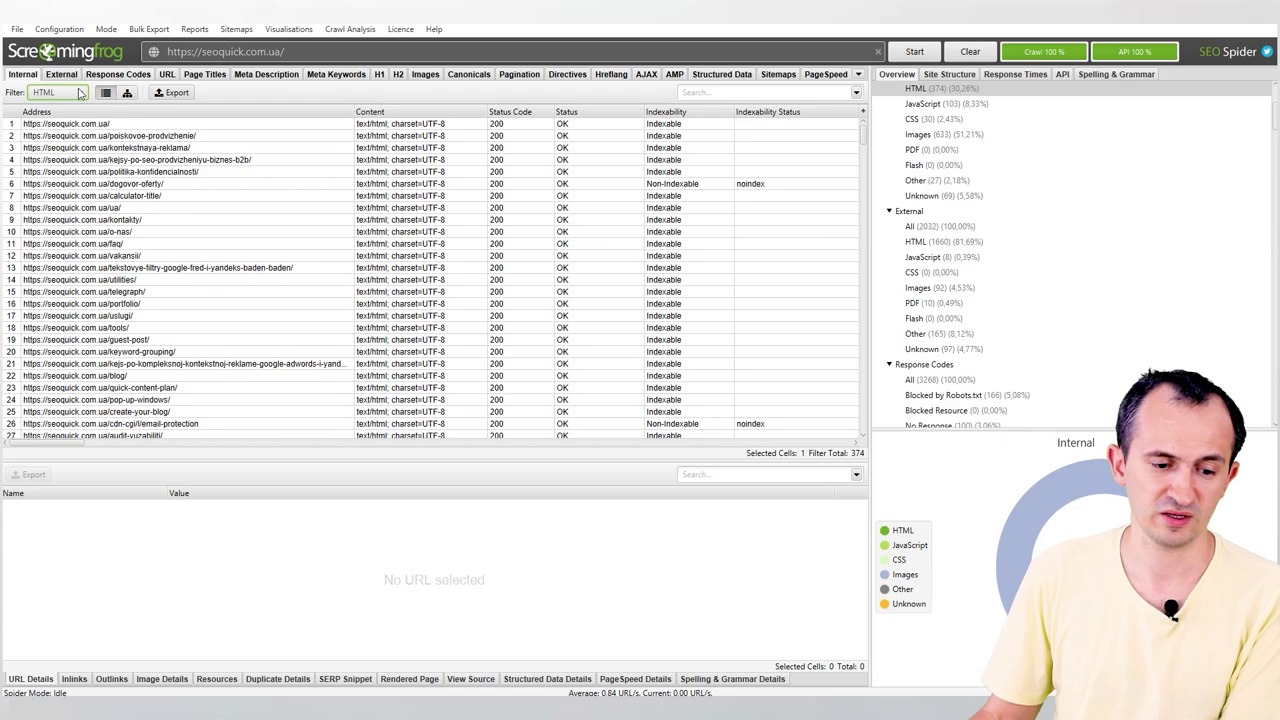
left_click(80, 91)
key("Return")
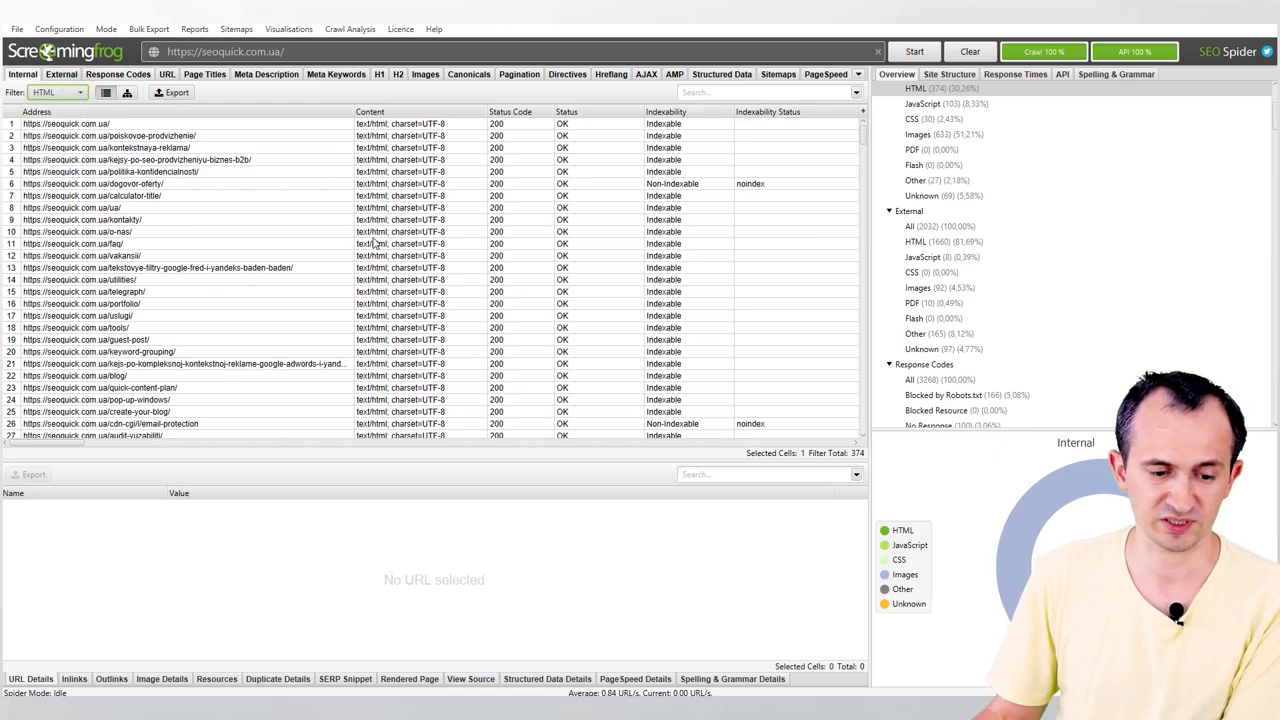
Preview the internal URLs filtered by JavaScript and PDF, and return to the HTML filter.
left_click(62, 93)
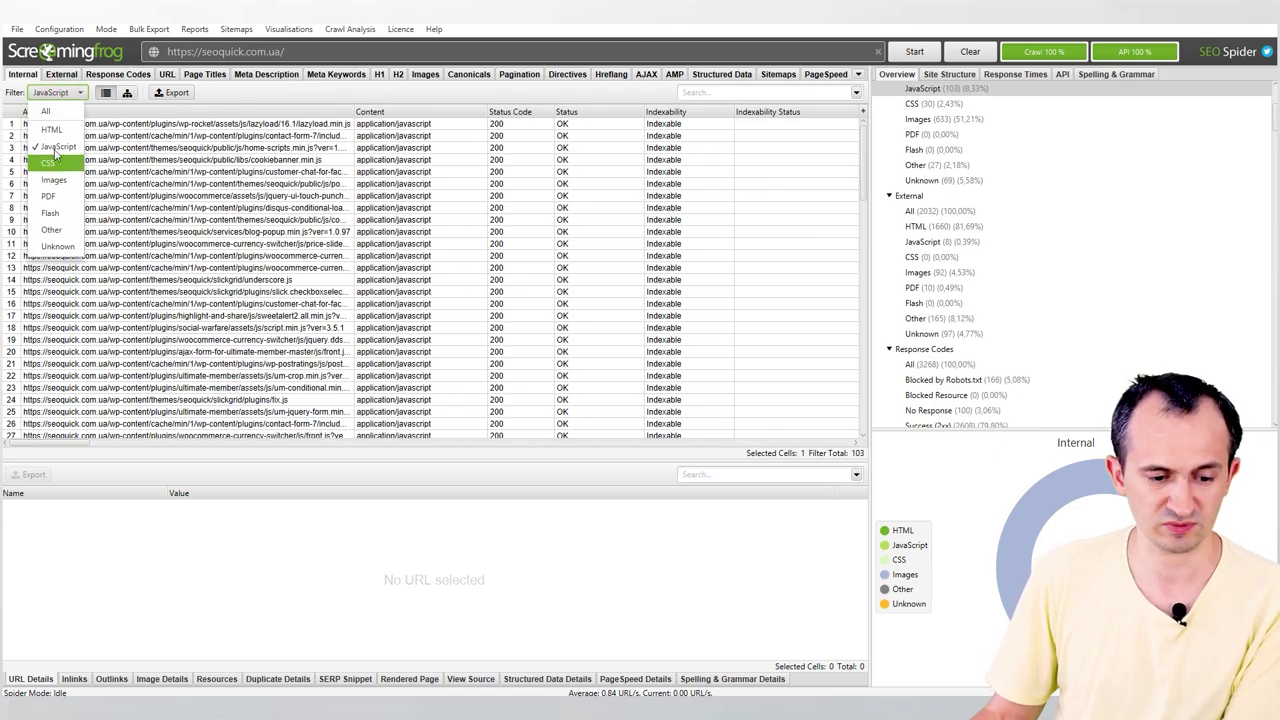
left_click(77, 277)
left_click(73, 95)
left_click(71, 201)
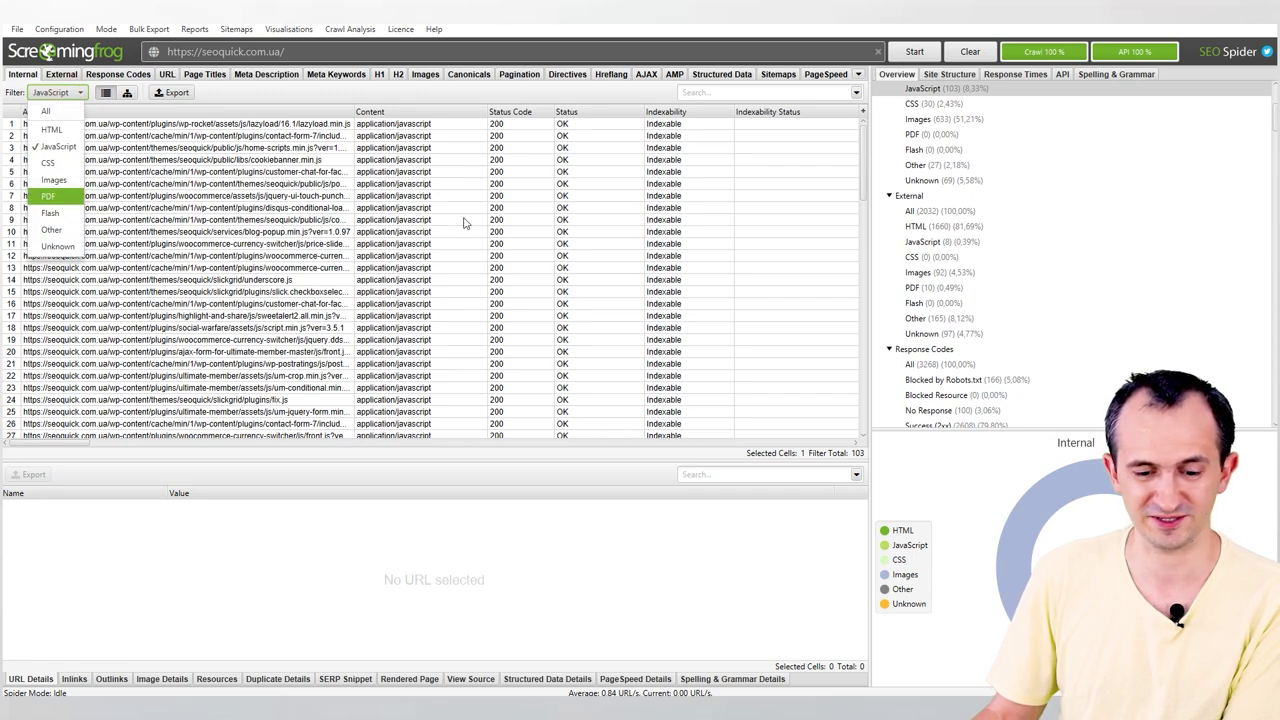
left_click(60, 93)
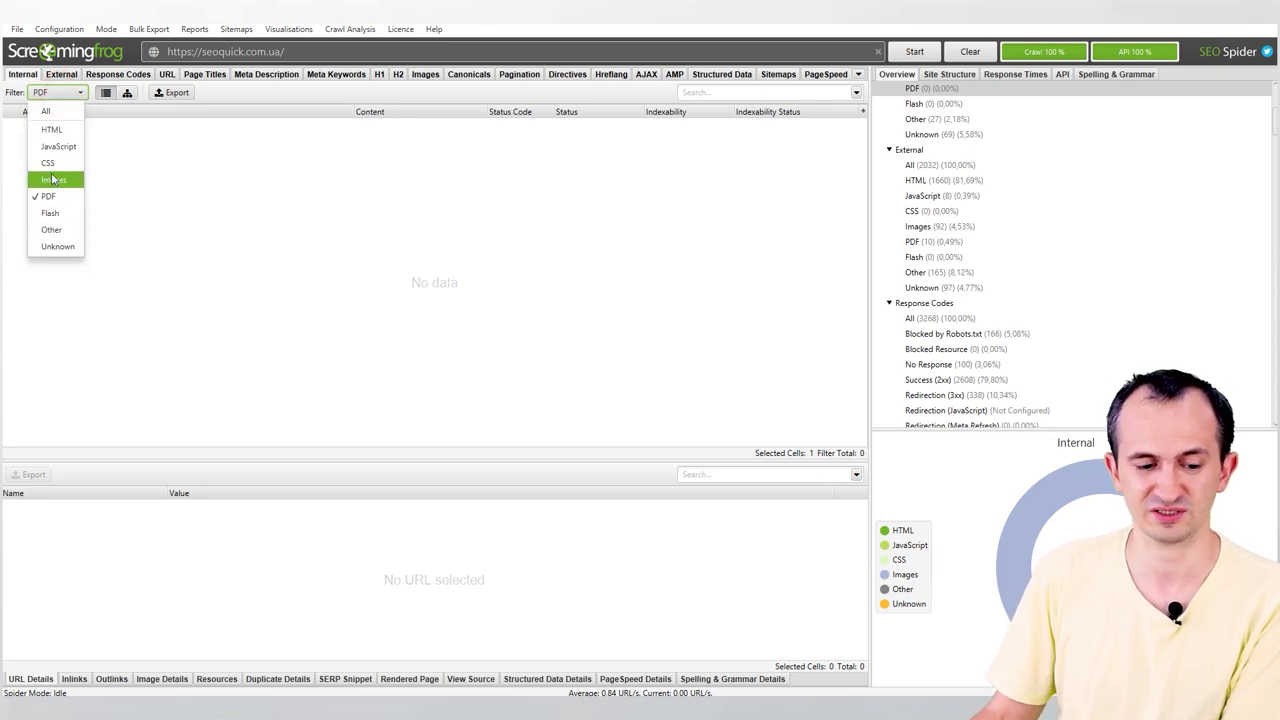
left_click(59, 131)
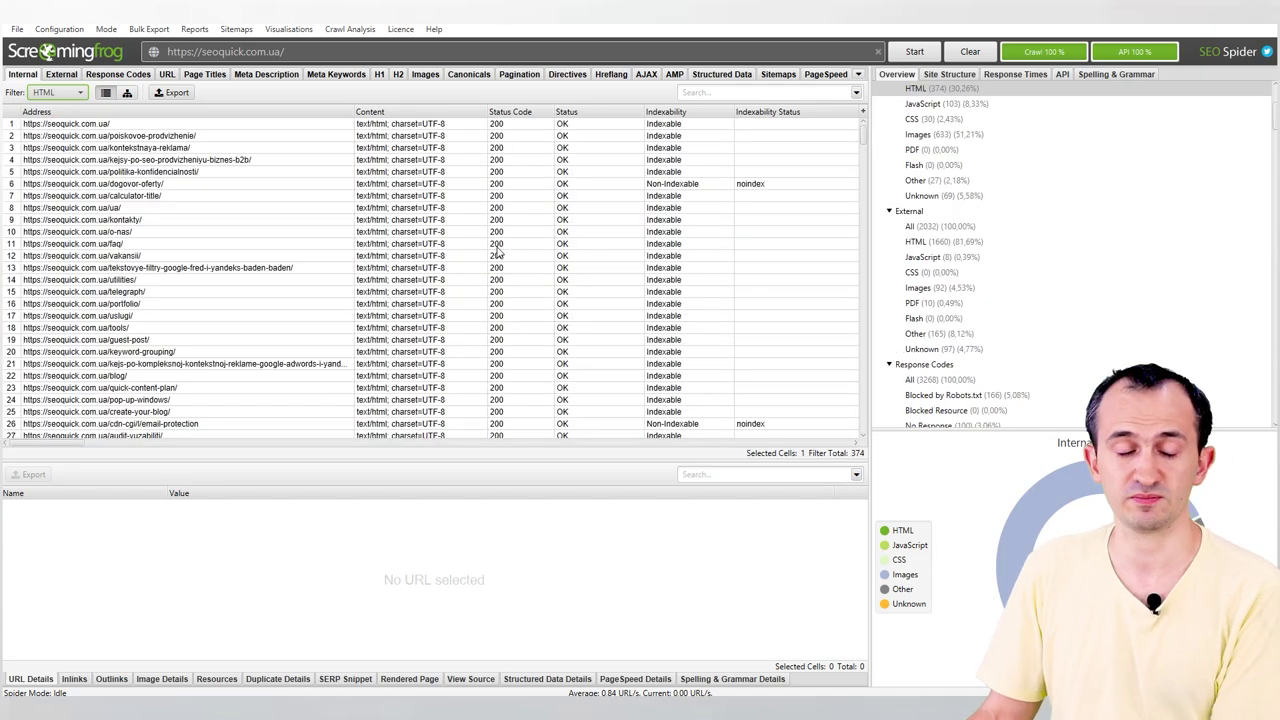
Sort the internal HTML URLs by status code, highest first, and select the two 404 URLs.
left_click(516, 112)
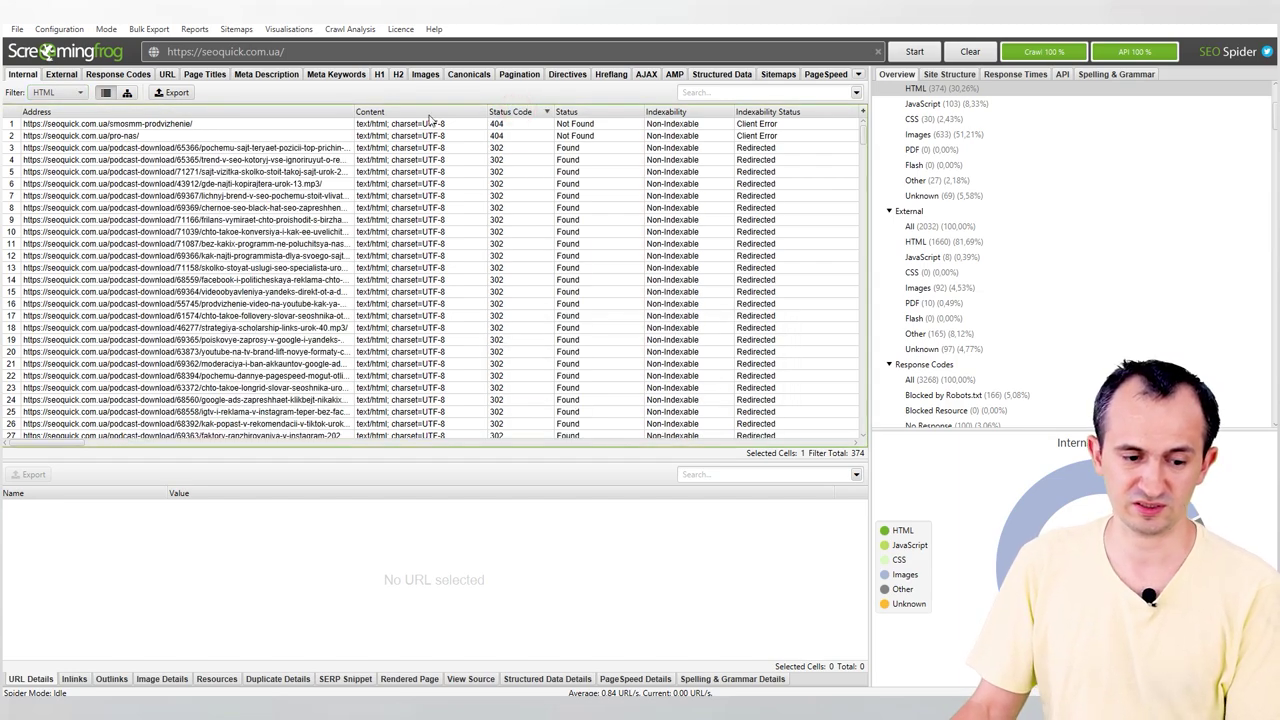
left_click(275, 135)
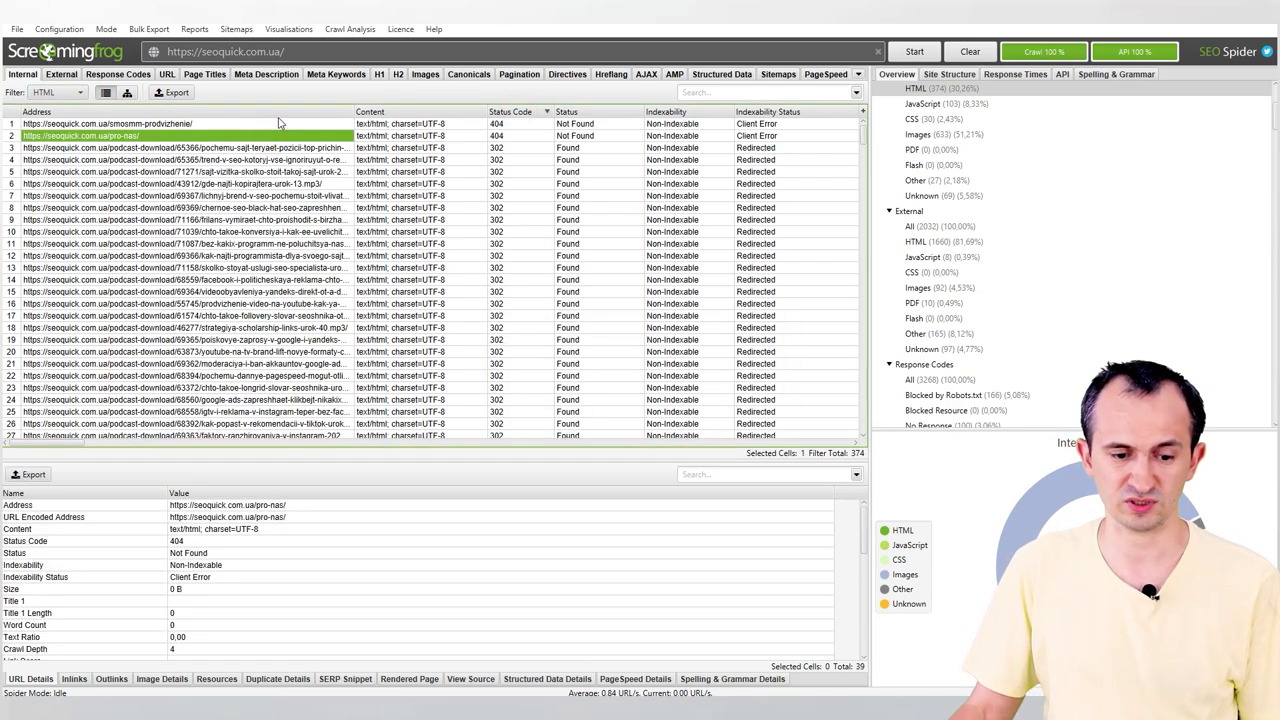
left_click(281, 124, "shift")
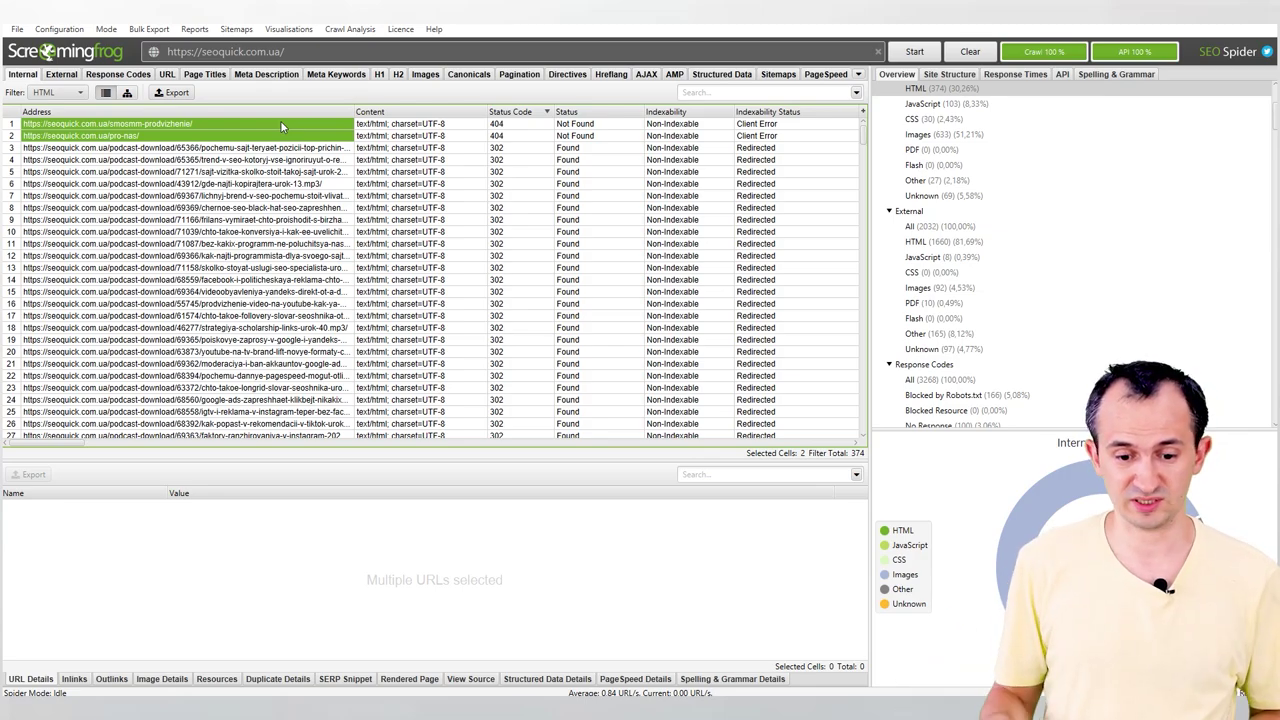
Select all the 302-redirected podcast-download URLs and temporarily widen the address column to read them in full.
left_click(303, 149)
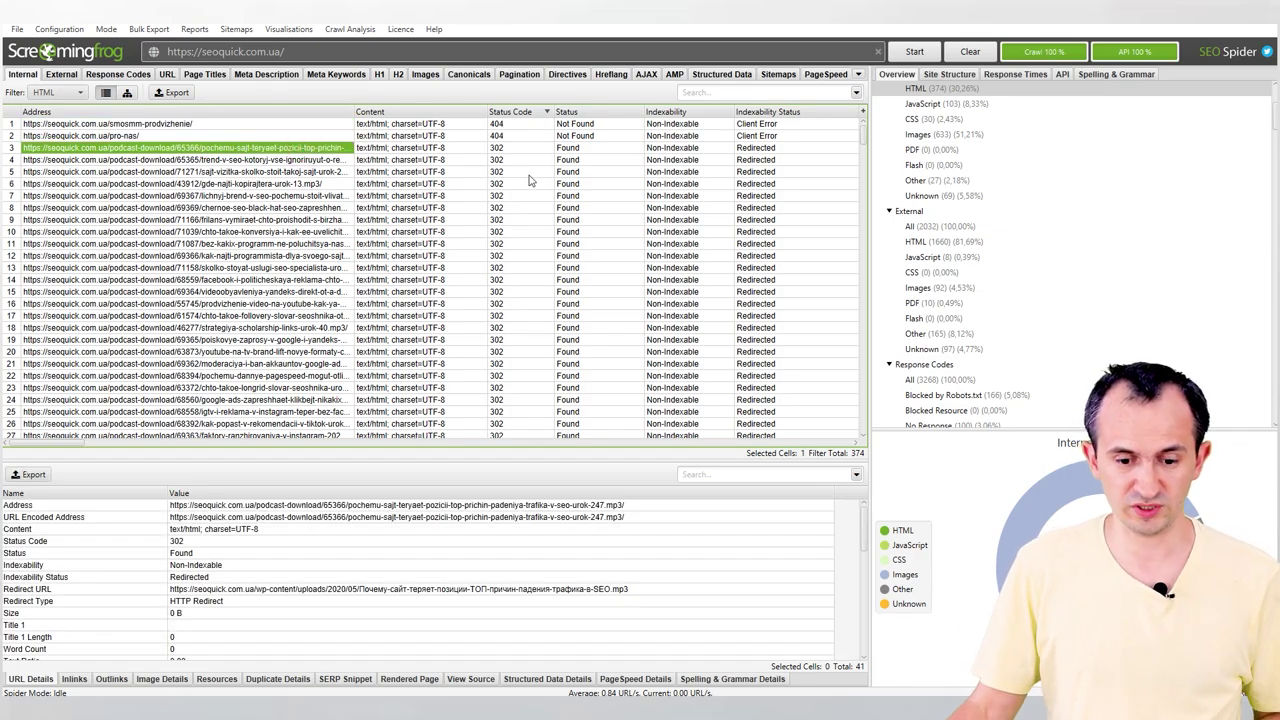
scroll(450, 326, "down", 10)
scroll(452, 324, "up", 10)
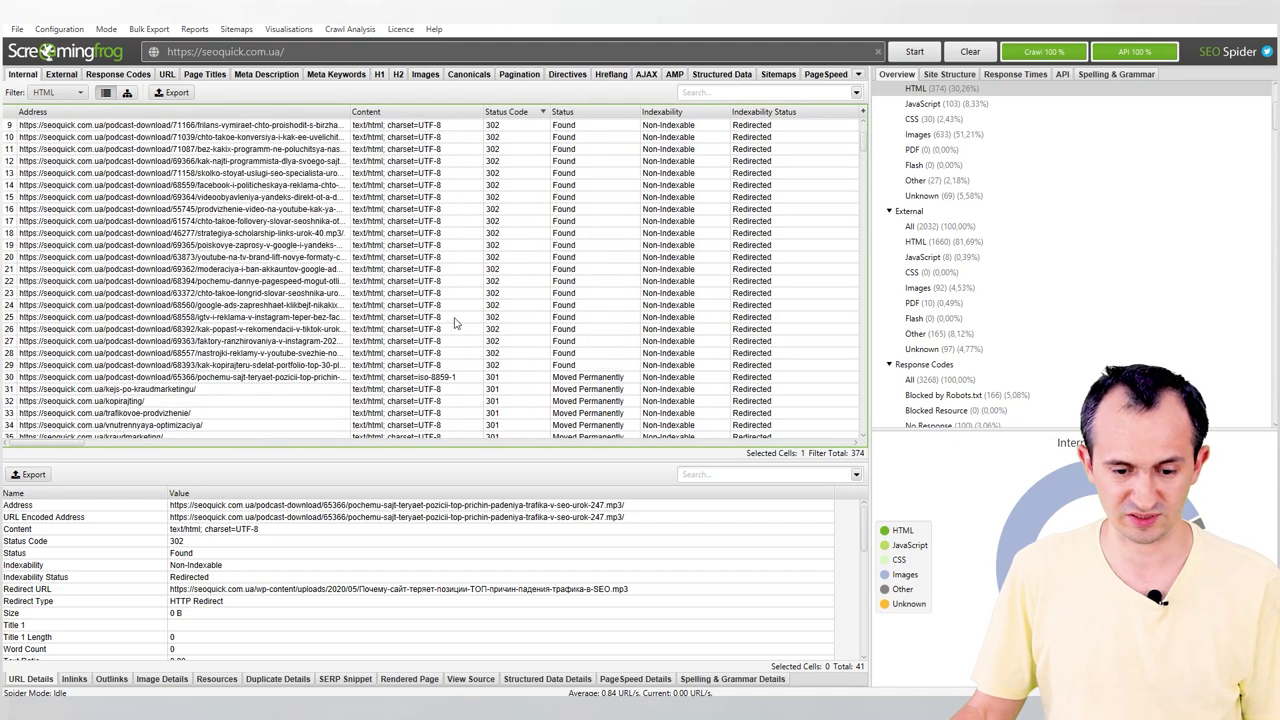
scroll(455, 323, "down", 3)
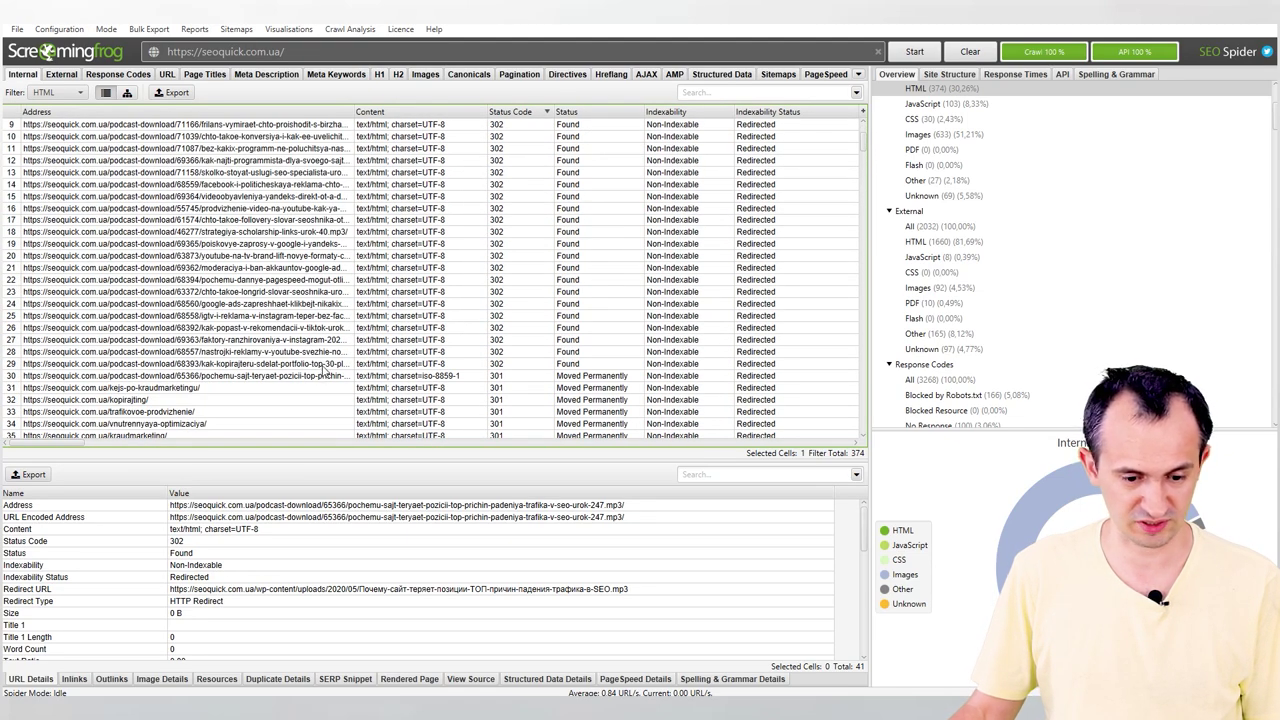
left_click(324, 366, "shift")
left_click_drag(353, 110, 590, 126)
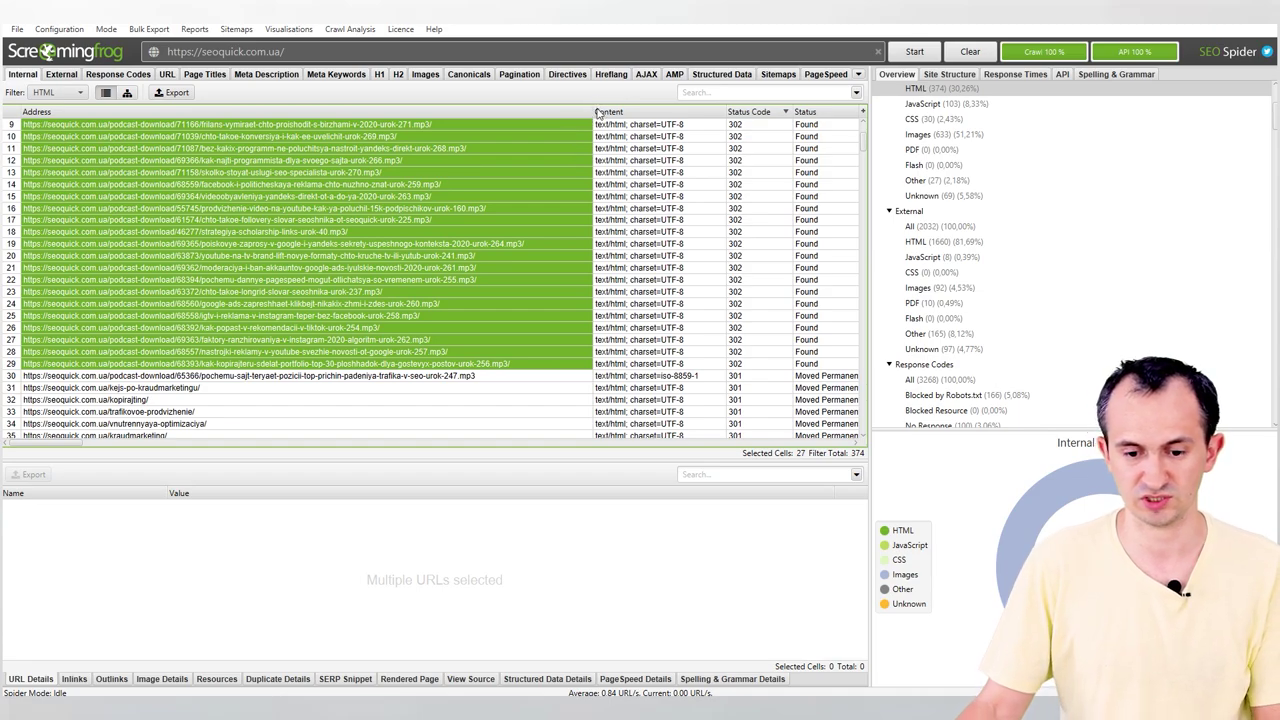
left_click_drag(592, 110, 388, 113)
Select all the 301-redirected URLs, from row 83 up to row 30, and show their inlinks.
scroll(456, 386, "down", 10)
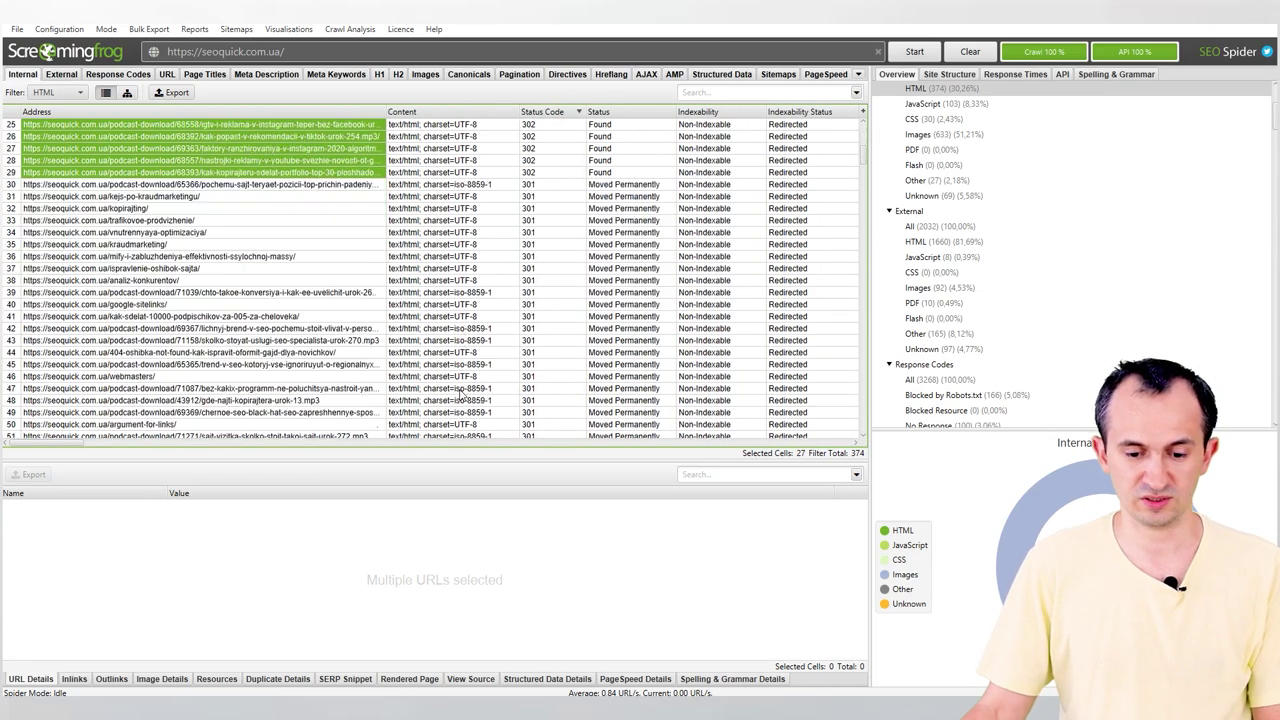
scroll(456, 386, "down", 15)
scroll(440, 378, "up", 8)
scroll(424, 370, "down", 4)
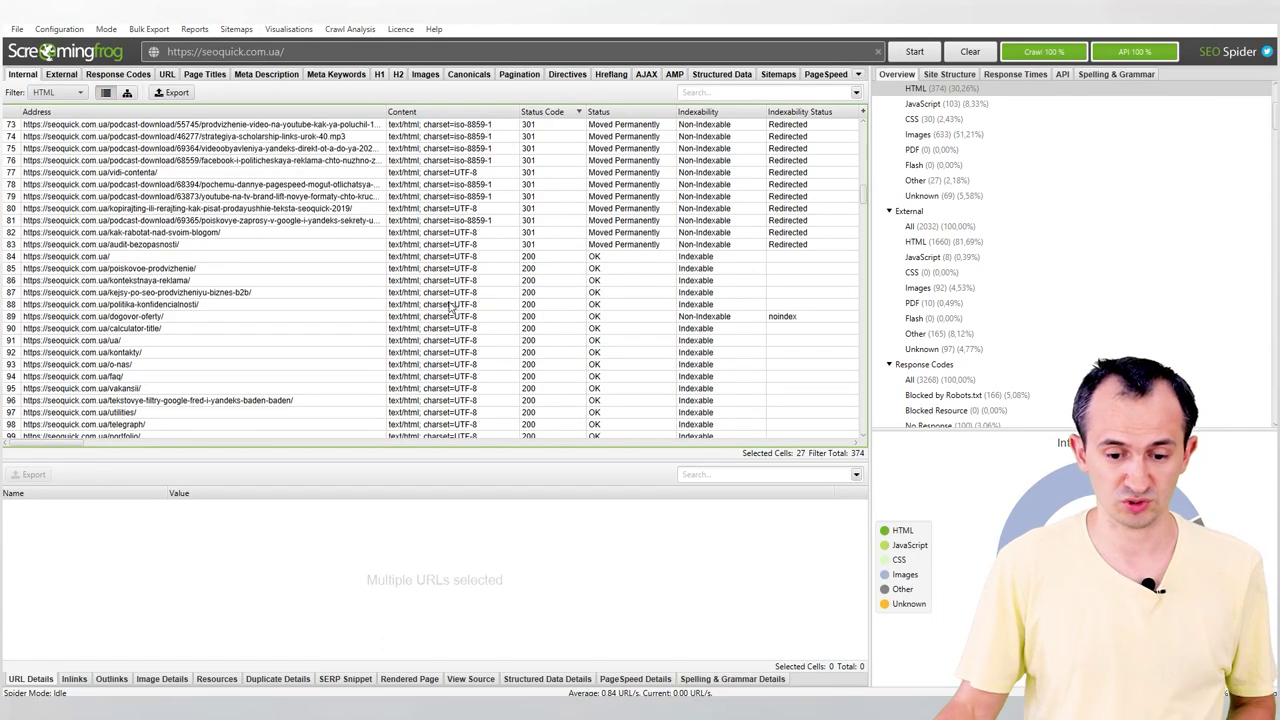
left_click(339, 233)
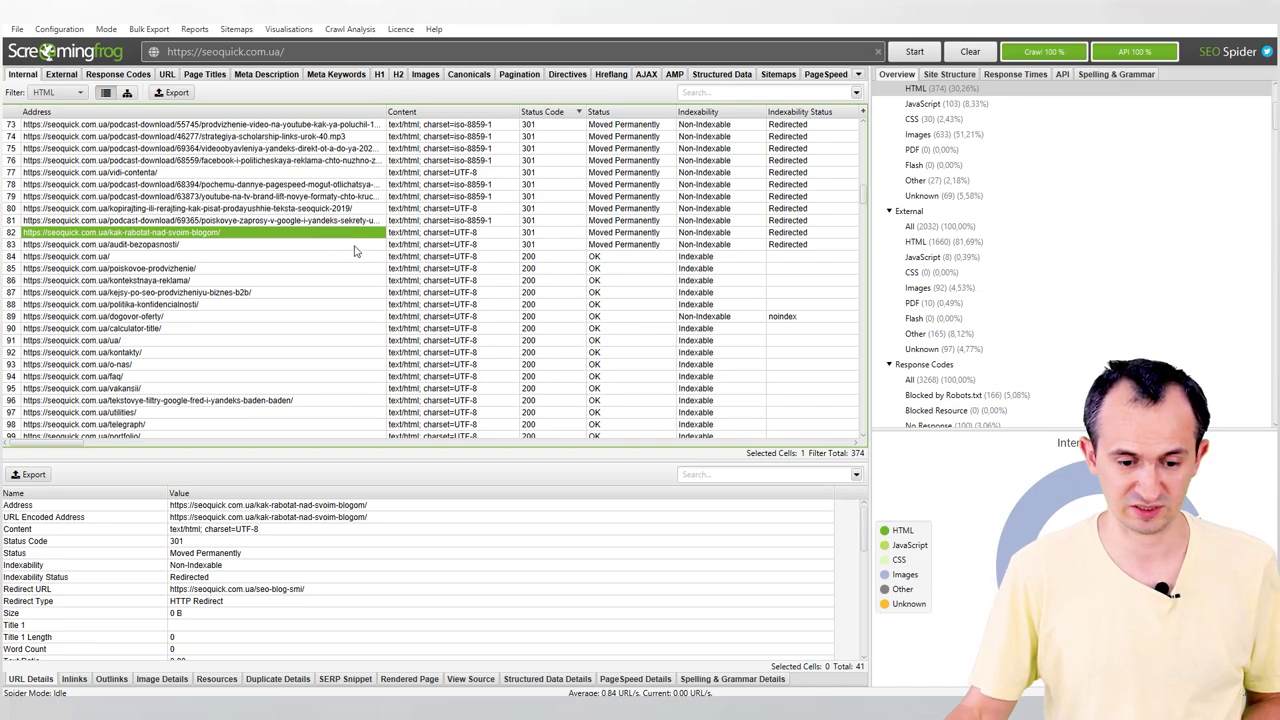
left_click(355, 245)
scroll(370, 245, "up", 15)
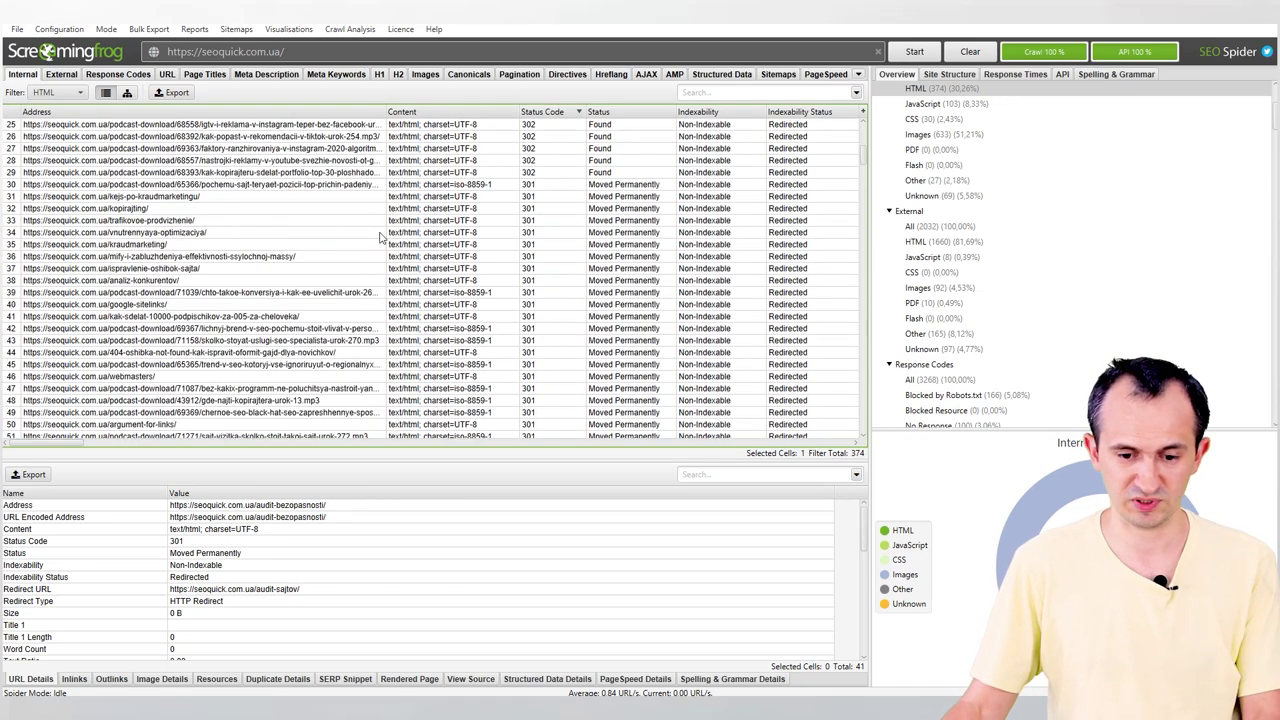
left_click(328, 184, "shift")
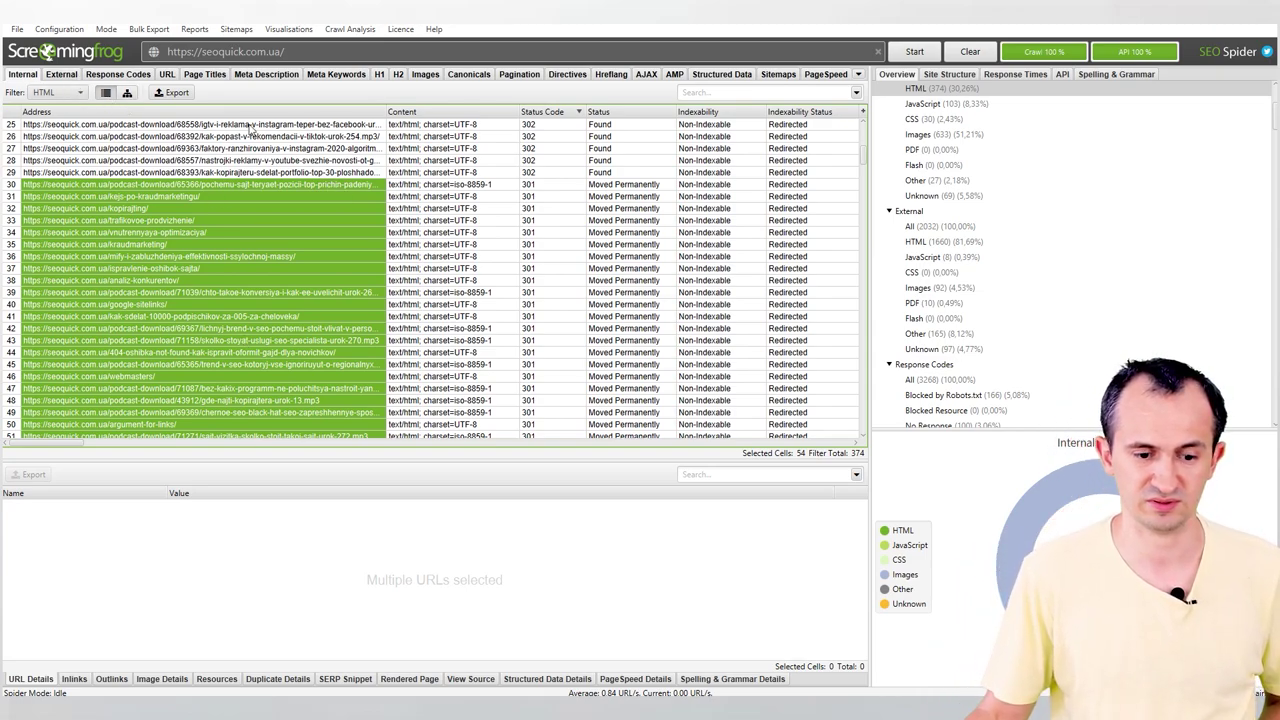
left_click(111, 679)
left_click(76, 679)
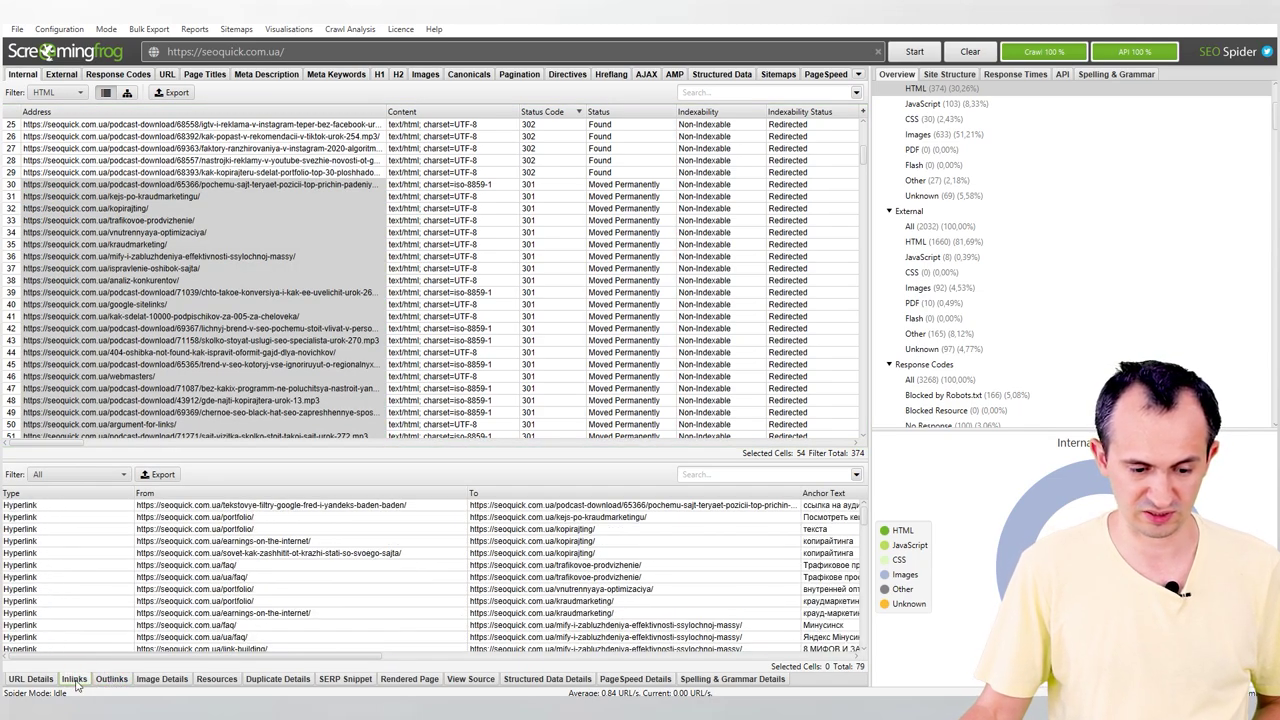
Reselect the 301-redirected URLs from row 30 through row 83 to list their inlinks.
left_click(137, 366)
left_click(358, 188)
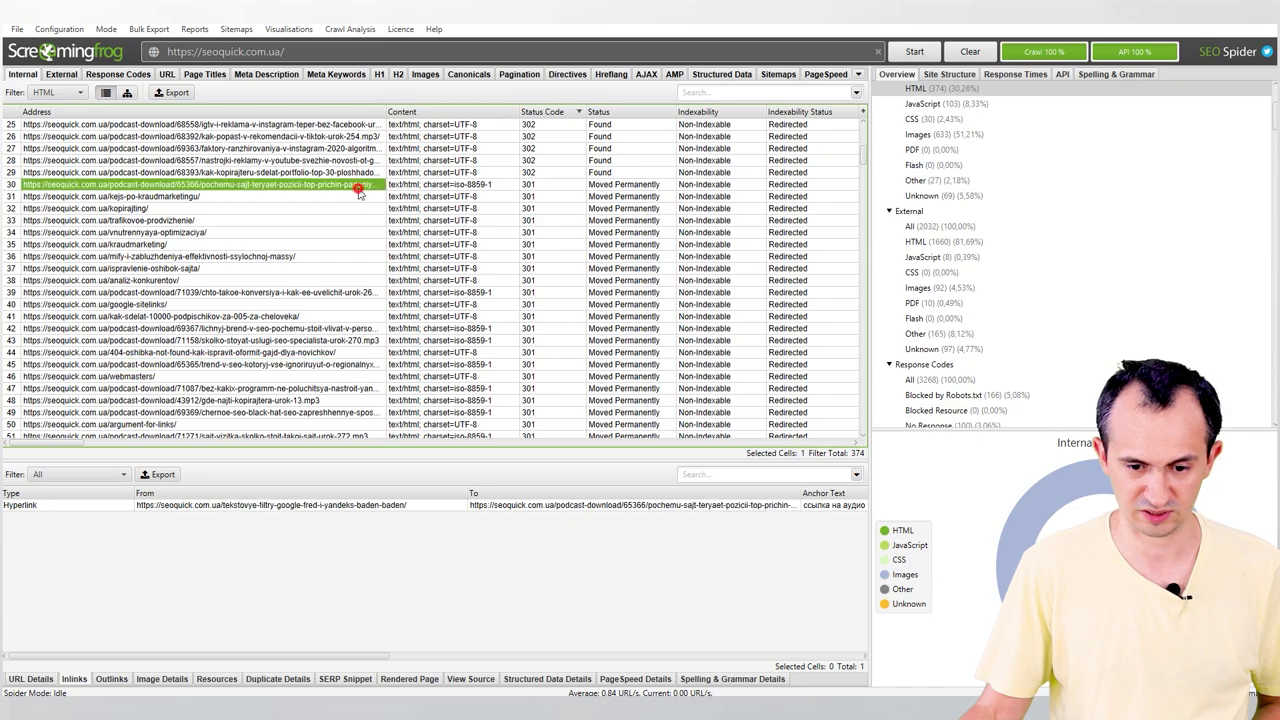
scroll(465, 355, "down", 16)
left_click(520, 245, "shift")
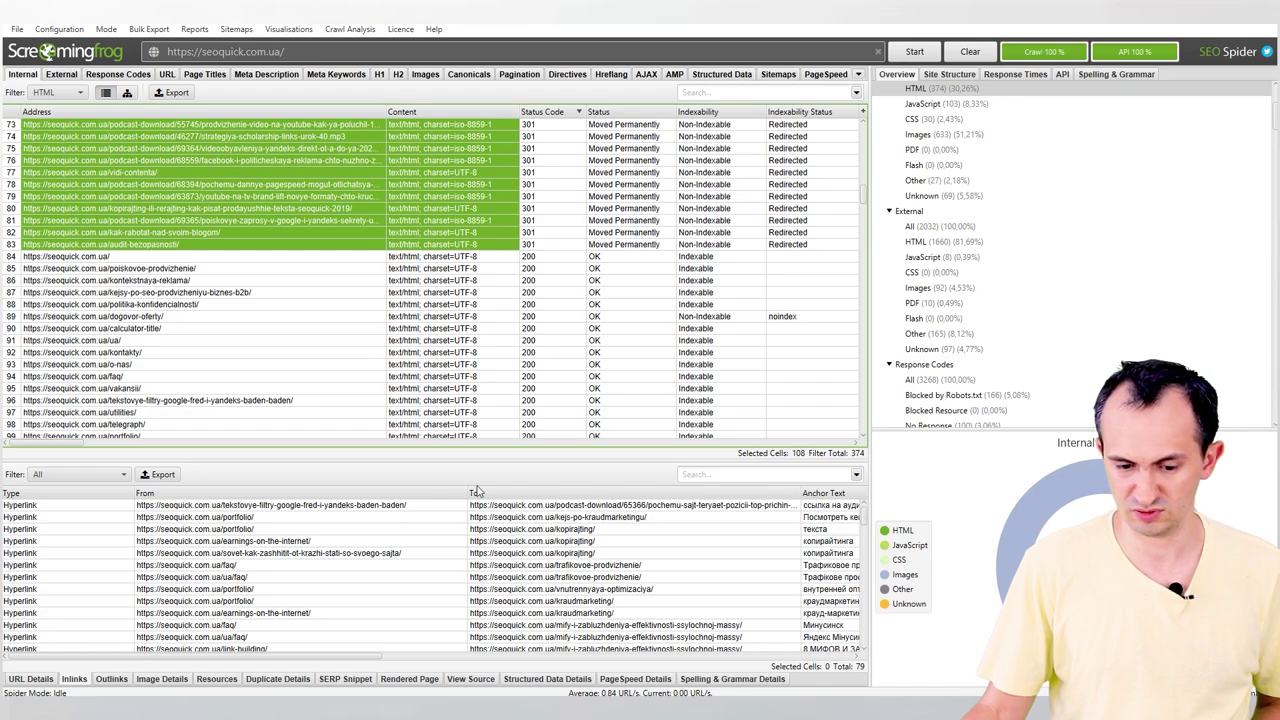
Sort the inlinks by target URL and export them as inlinks.xlsx to the Downloads folder.
left_click(506, 495)
left_click(515, 494)
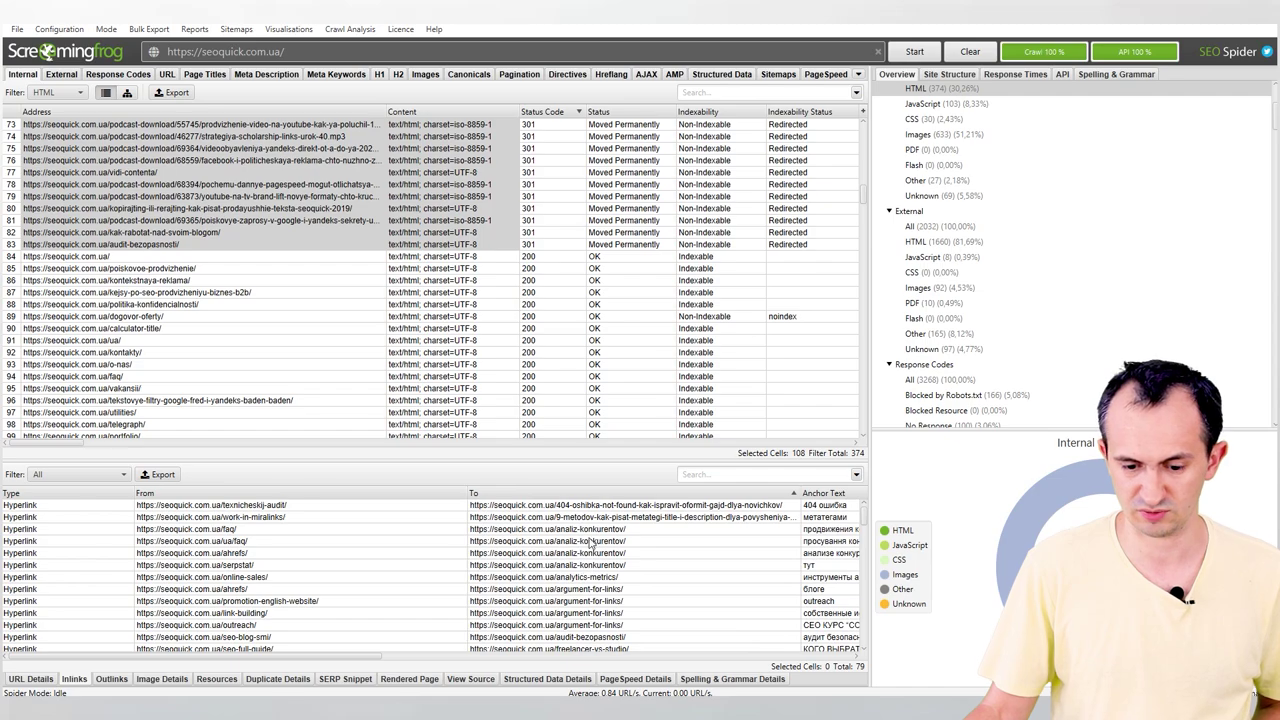
scroll(595, 550, "down", 4)
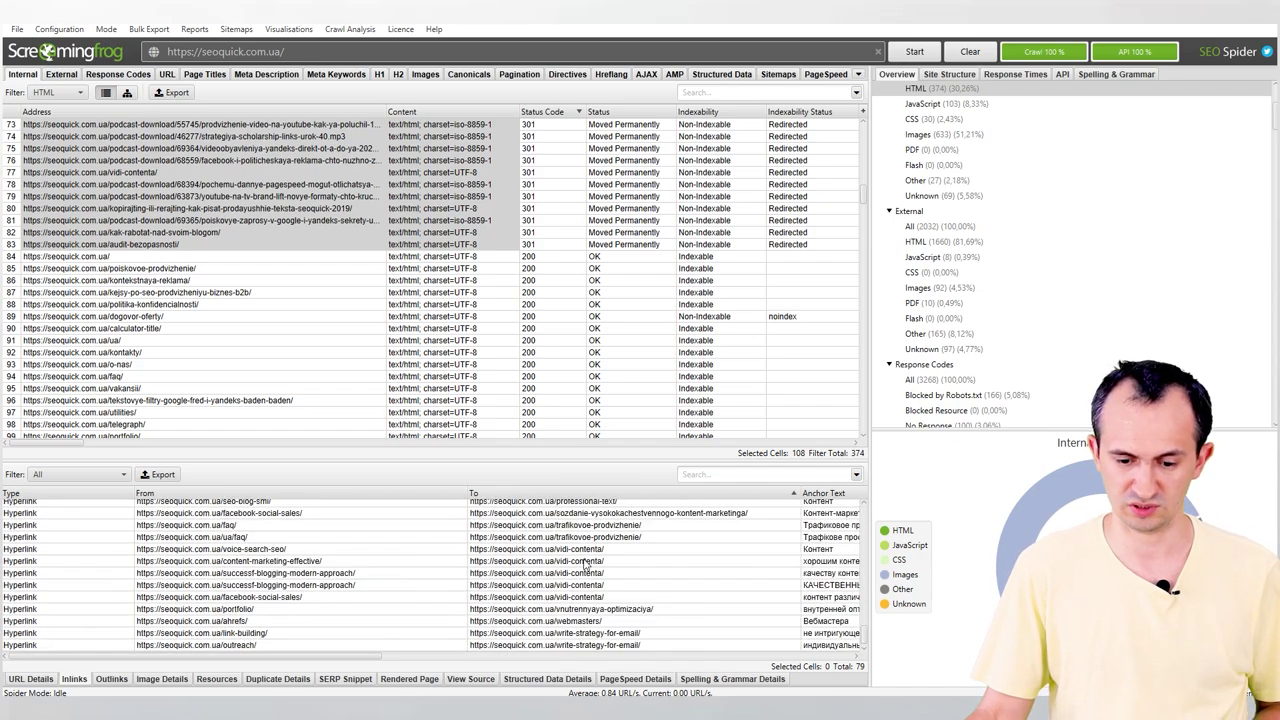
left_click(160, 465)
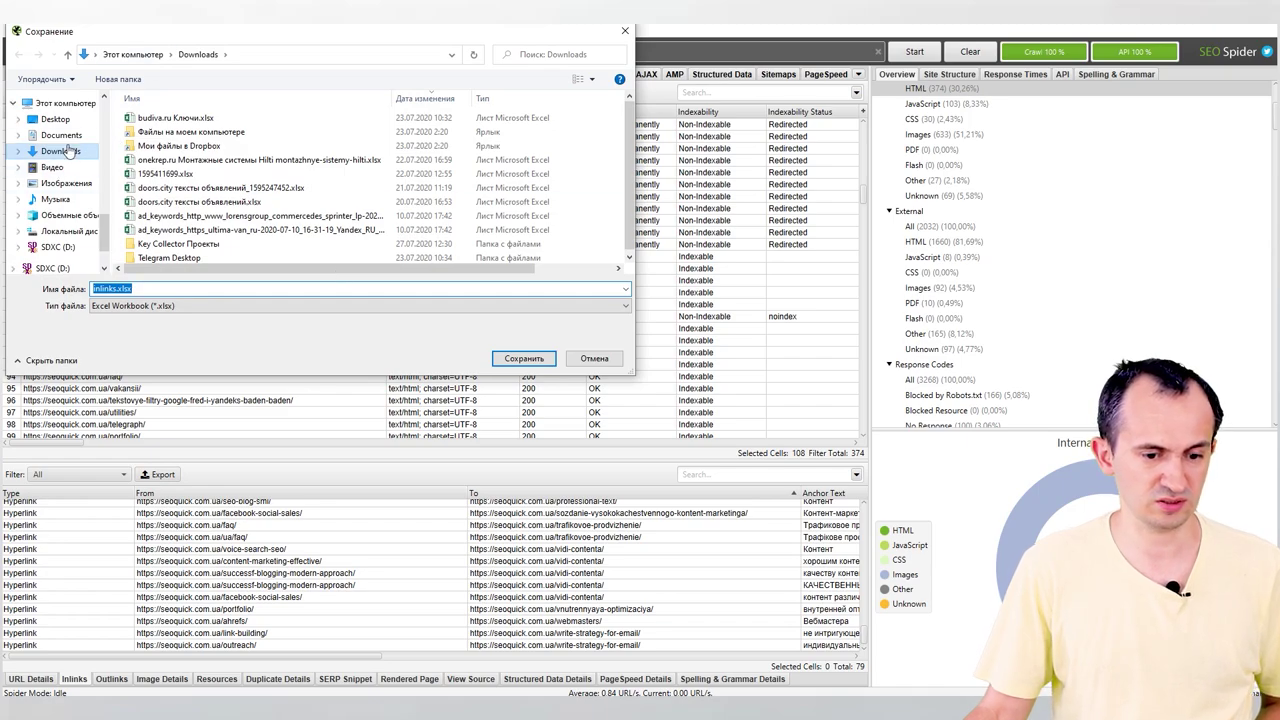
left_click(518, 360)
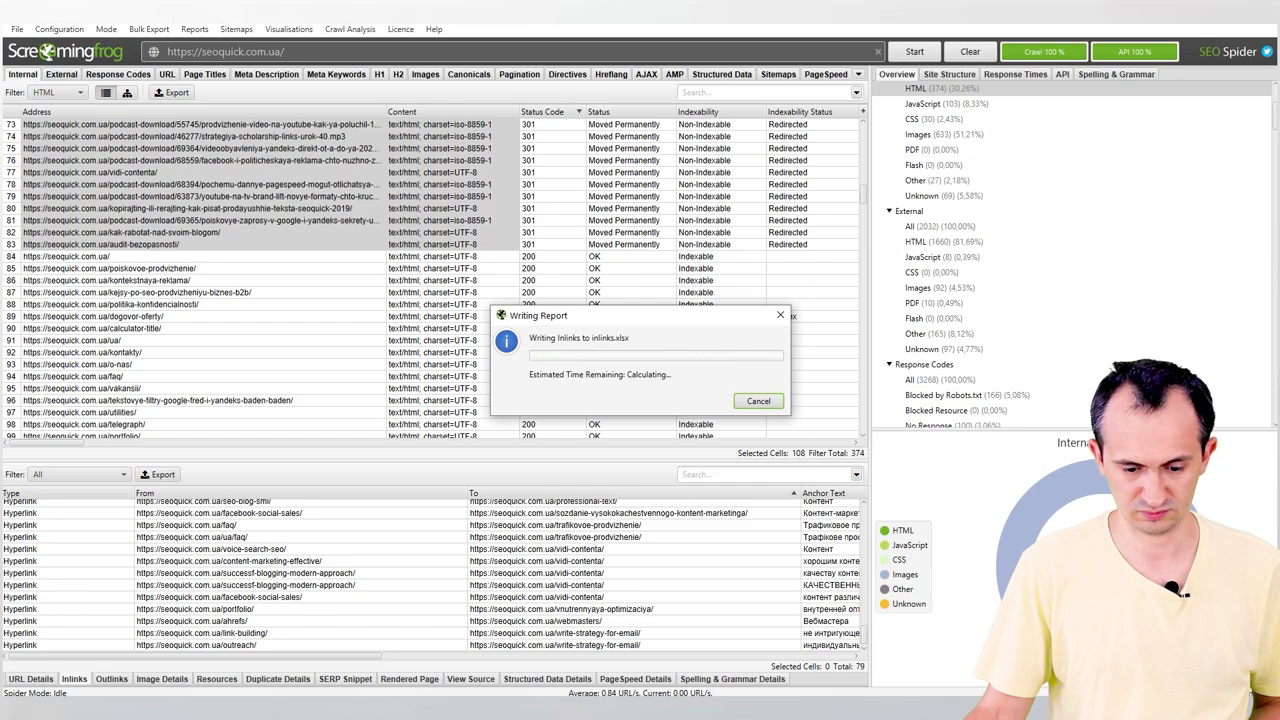
Switch to File Explorer, sort the Downloads folder by modification date, and open inlinks.xlsx in Excel.
key("alt+Tab")
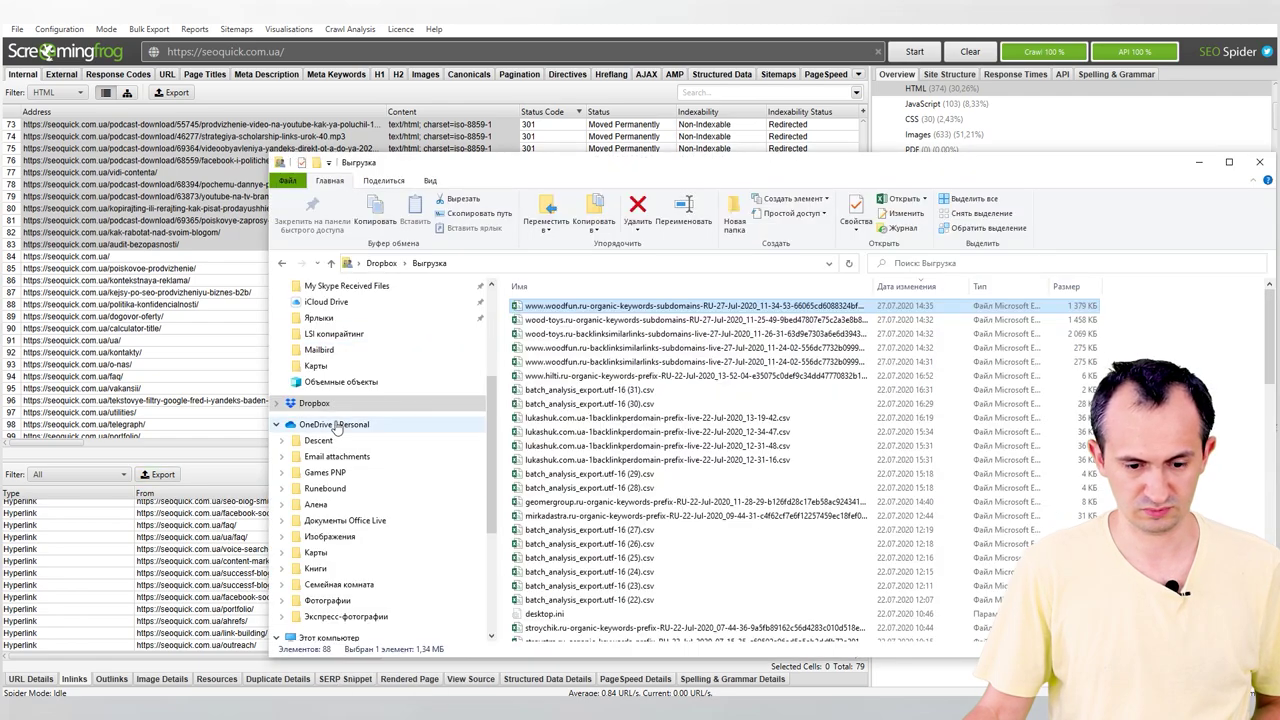
scroll(337, 414, "up", 4)
left_click(323, 344)
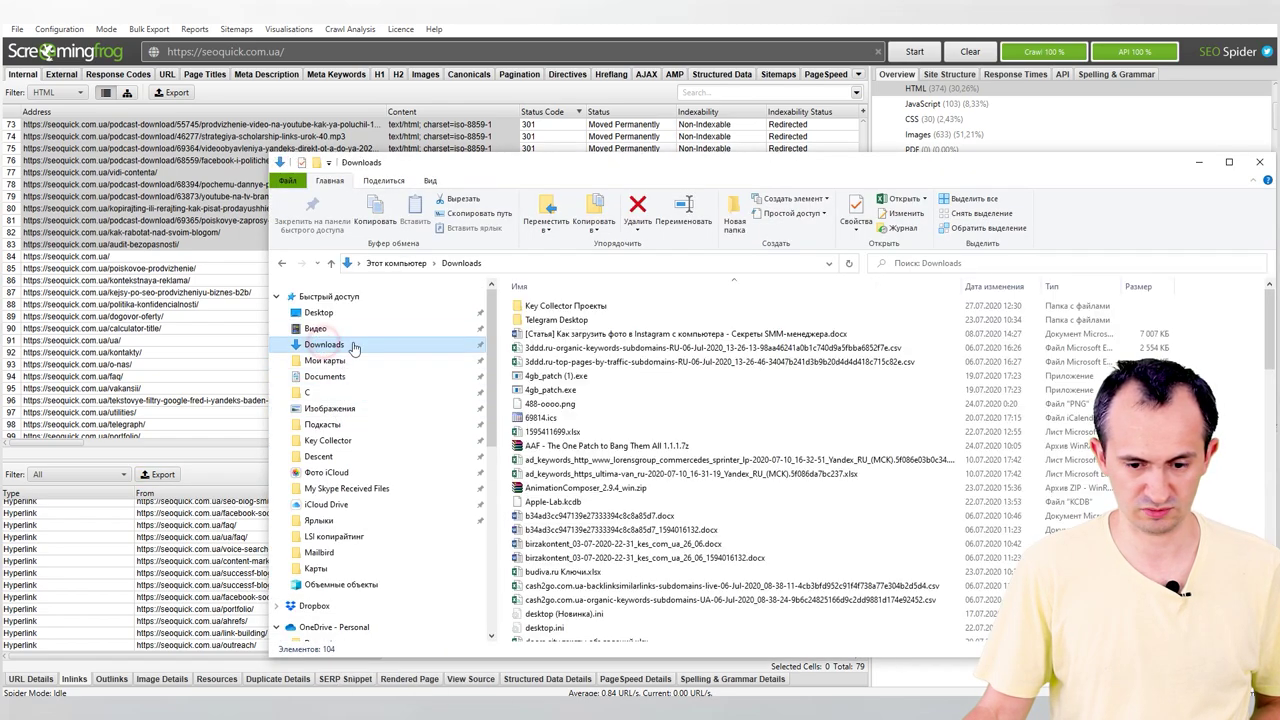
left_click(988, 286)
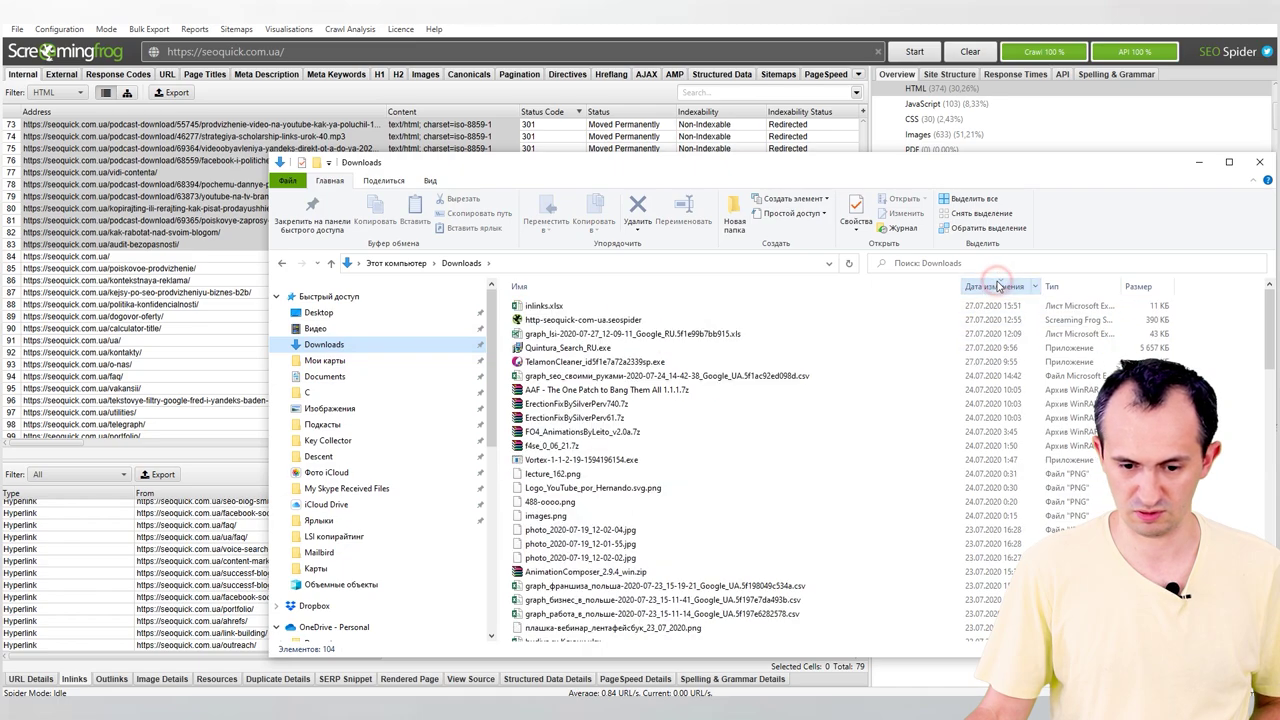
left_click(654, 306)
double_click(654, 306)
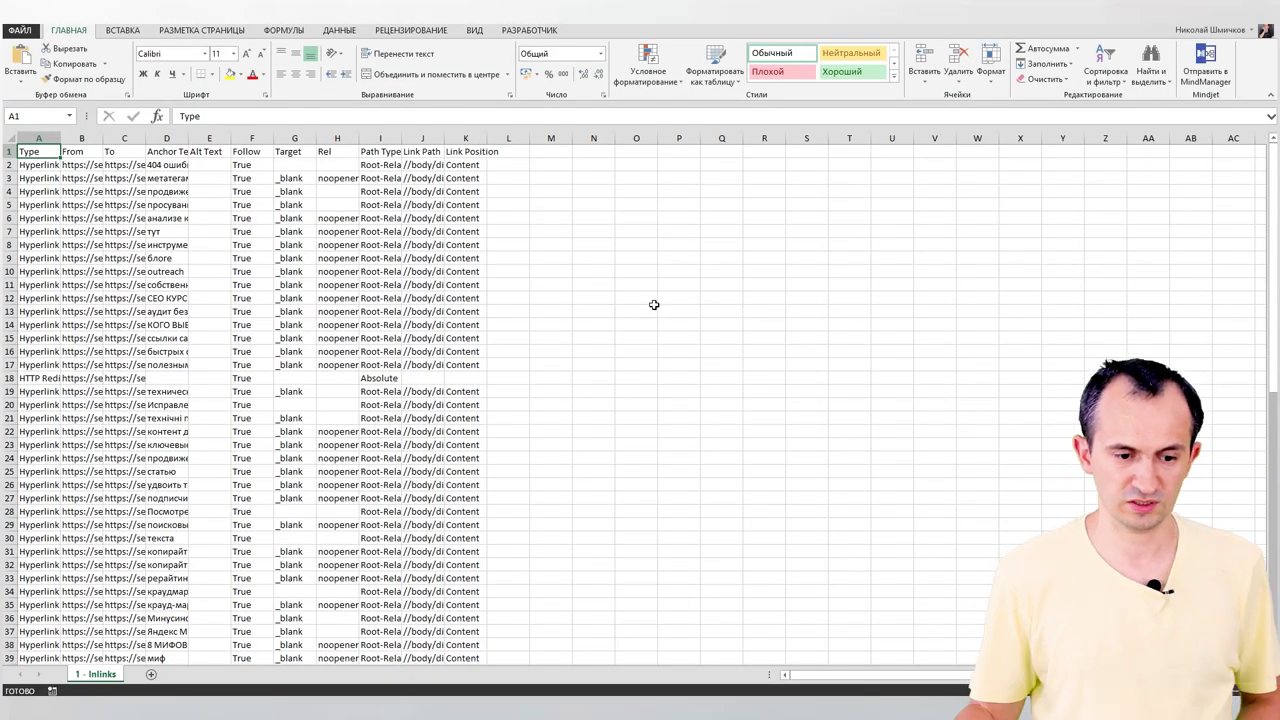
Widen the From, To and Anchor Text columns to fit their contents.
double_click(104, 133)
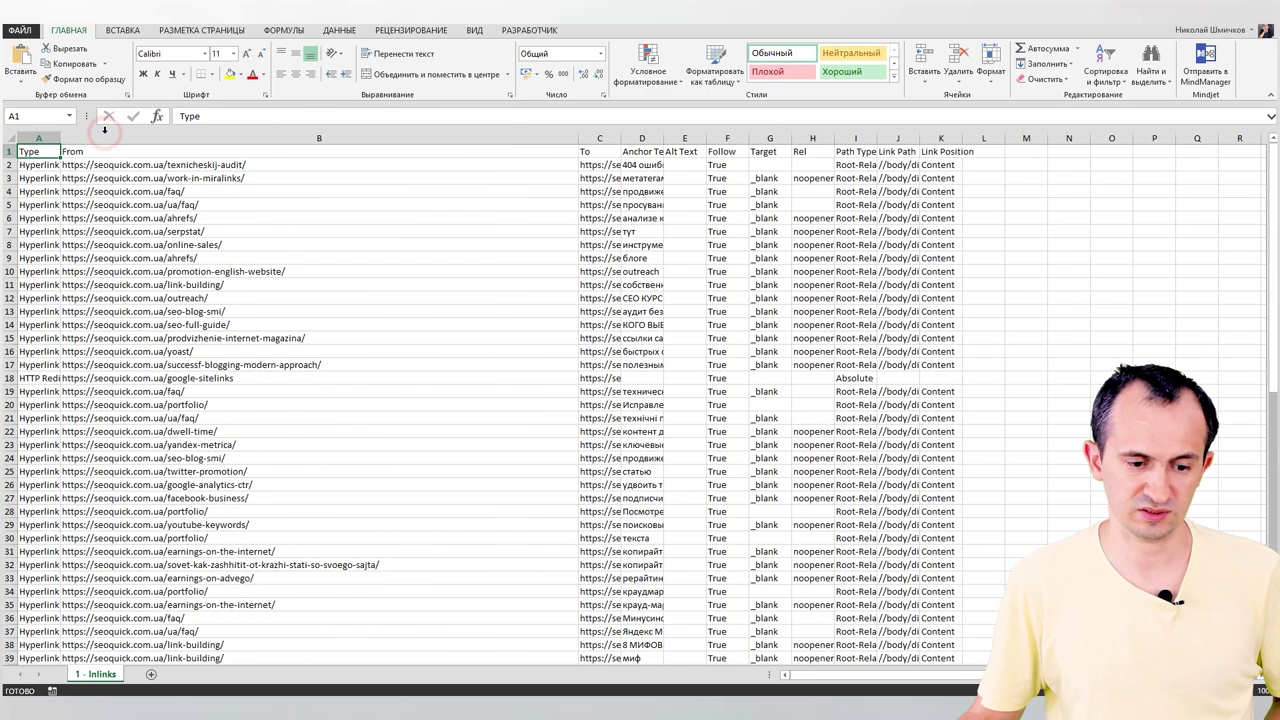
double_click(622, 138)
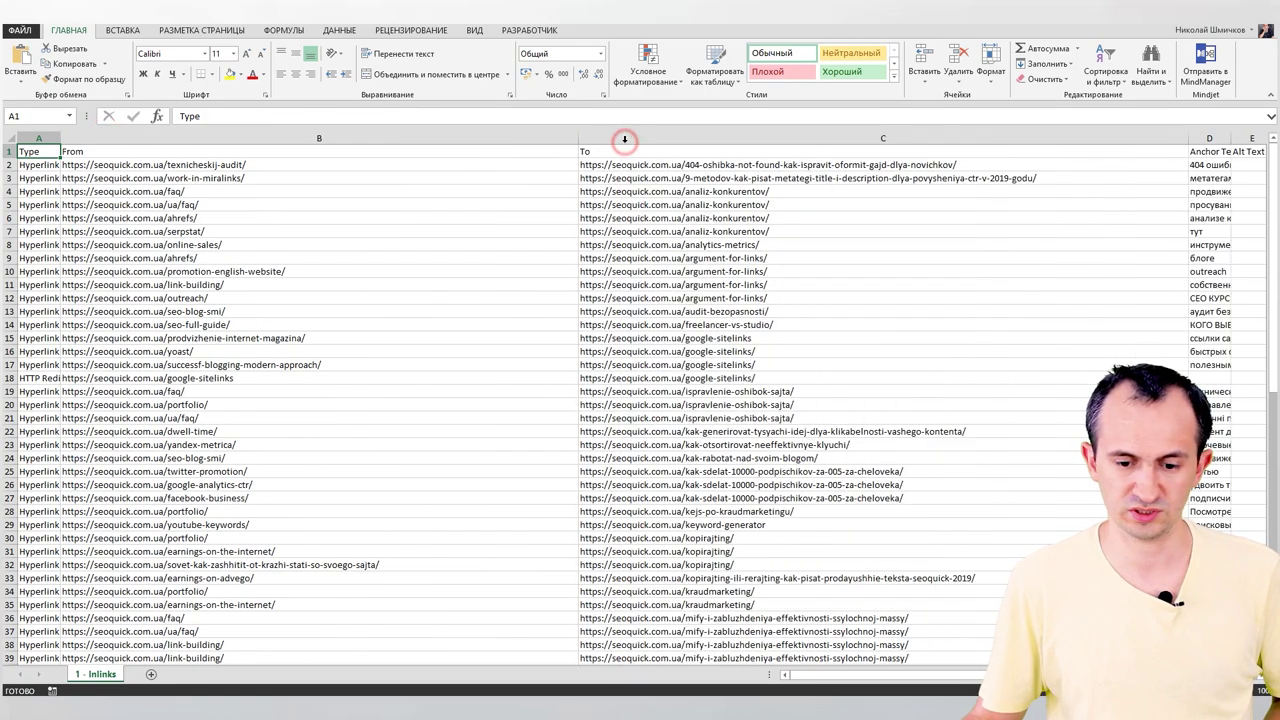
double_click(1231, 139)
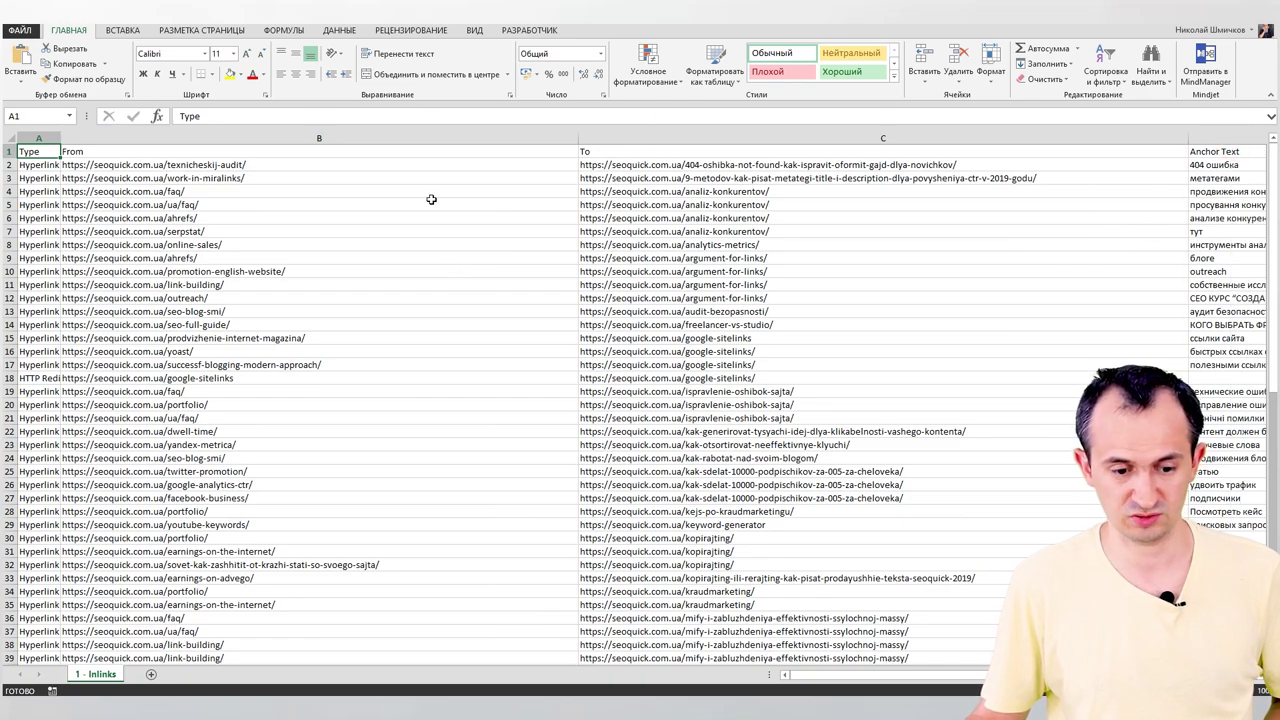
Turn on filtering for the whole Inlinks sheet and sort the rows by the To column in descending order.
left_click(10, 138)
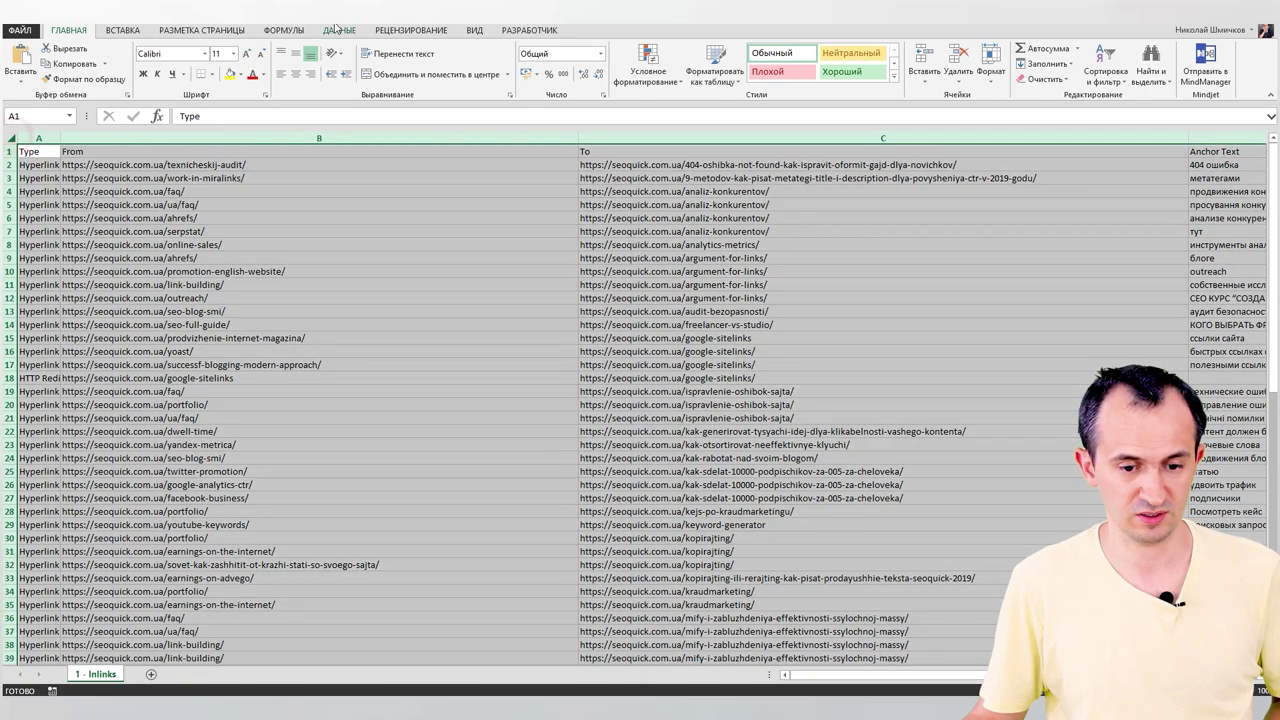
left_click(337, 32)
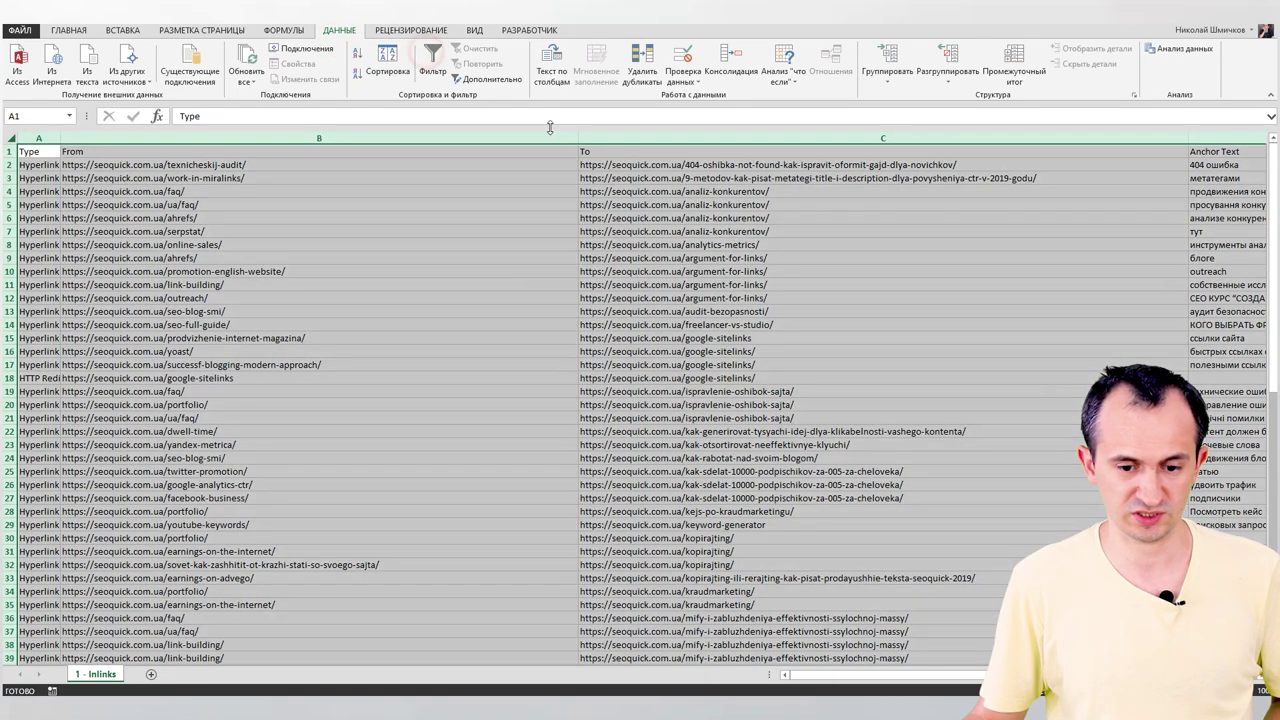
left_click(430, 62)
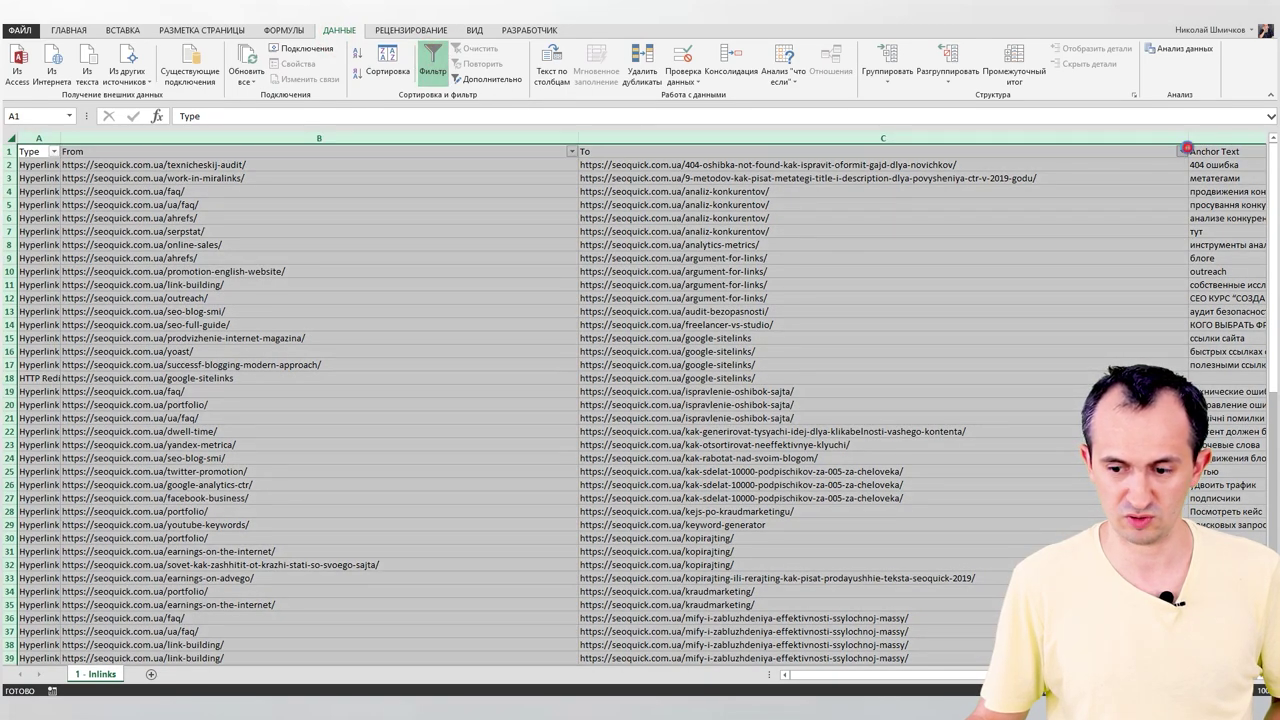
left_click(1183, 151)
left_click(1130, 190)
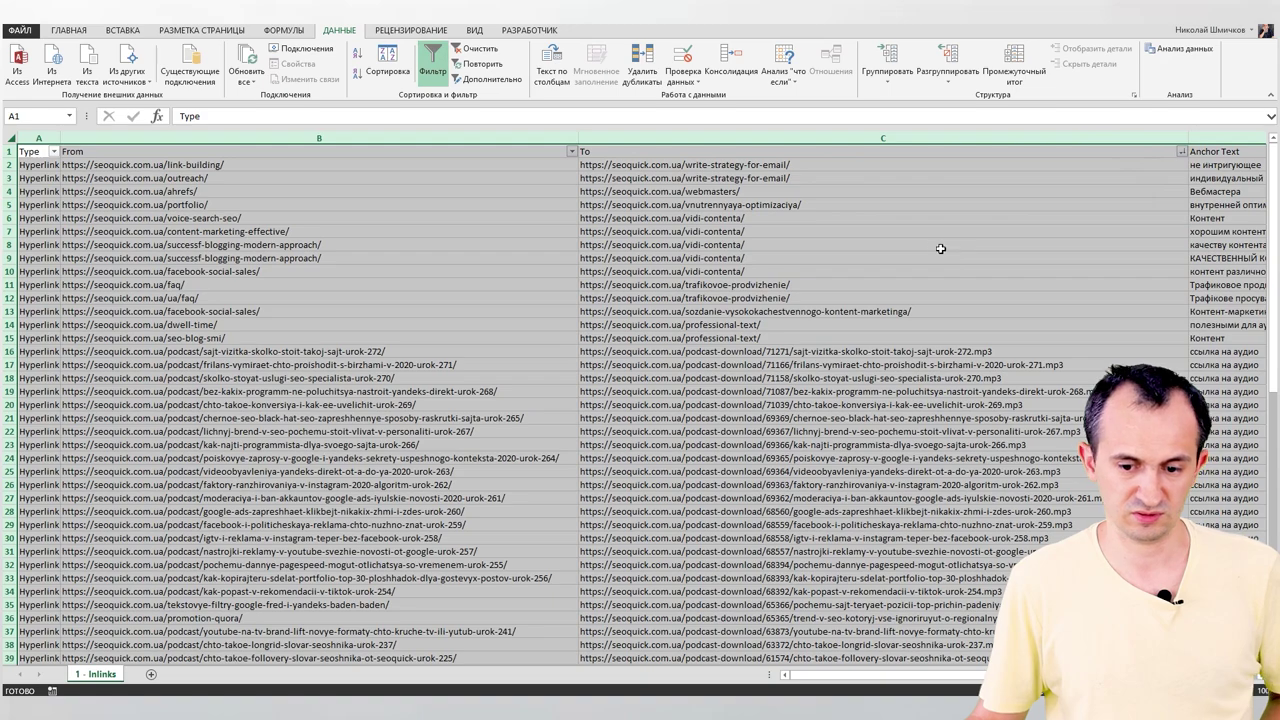
Sort the rows by the From column in descending order, then re-sort them in ascending order.
left_click(478, 162)
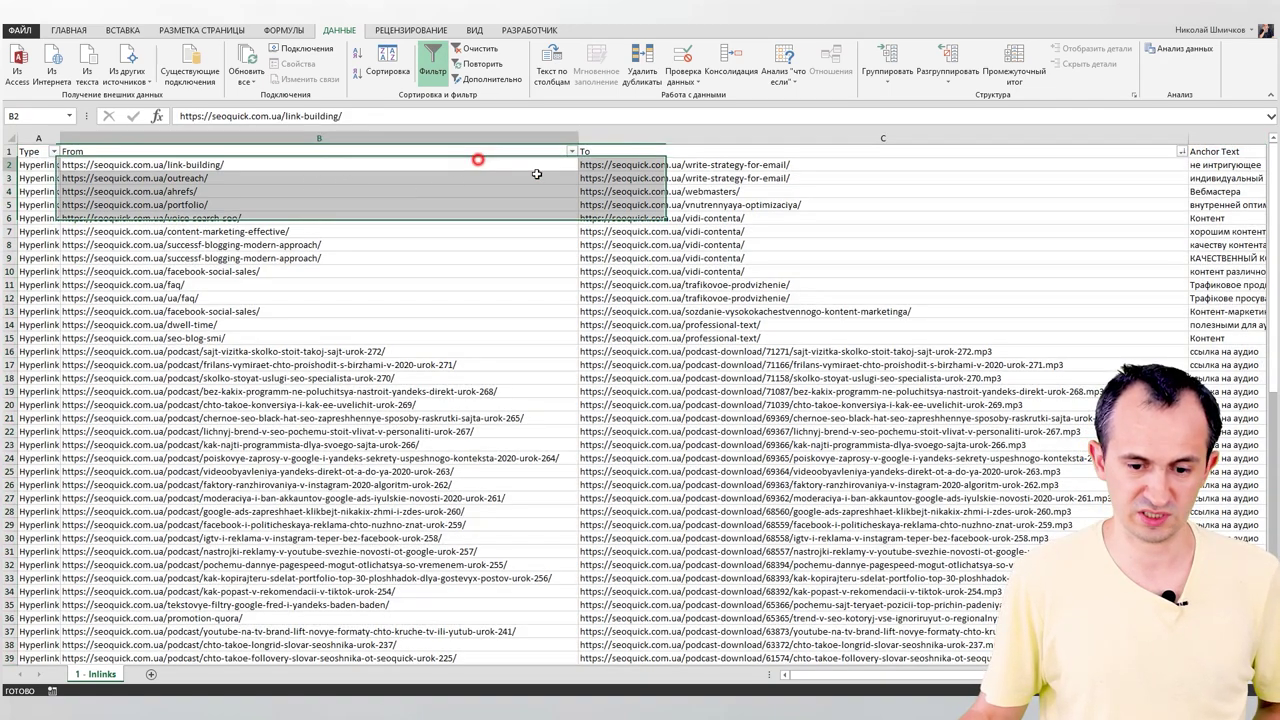
left_click(572, 151)
left_click(563, 180)
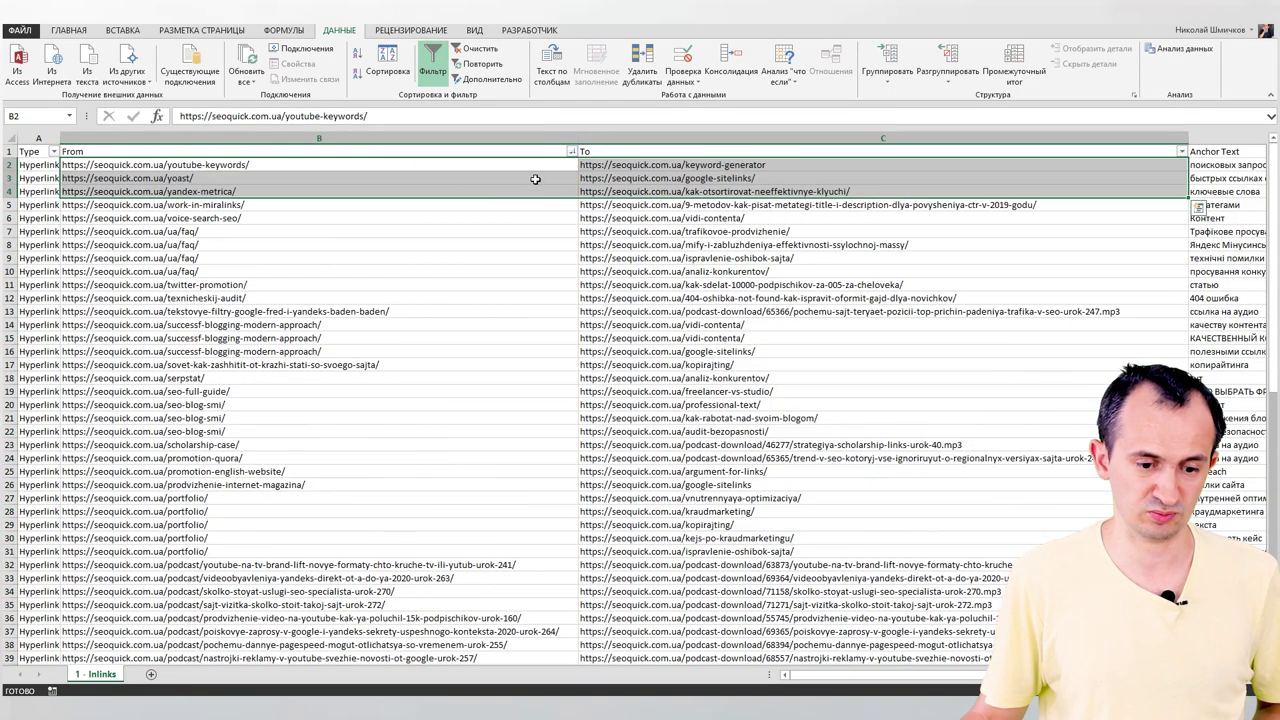
left_click(573, 153)
left_click(470, 166)
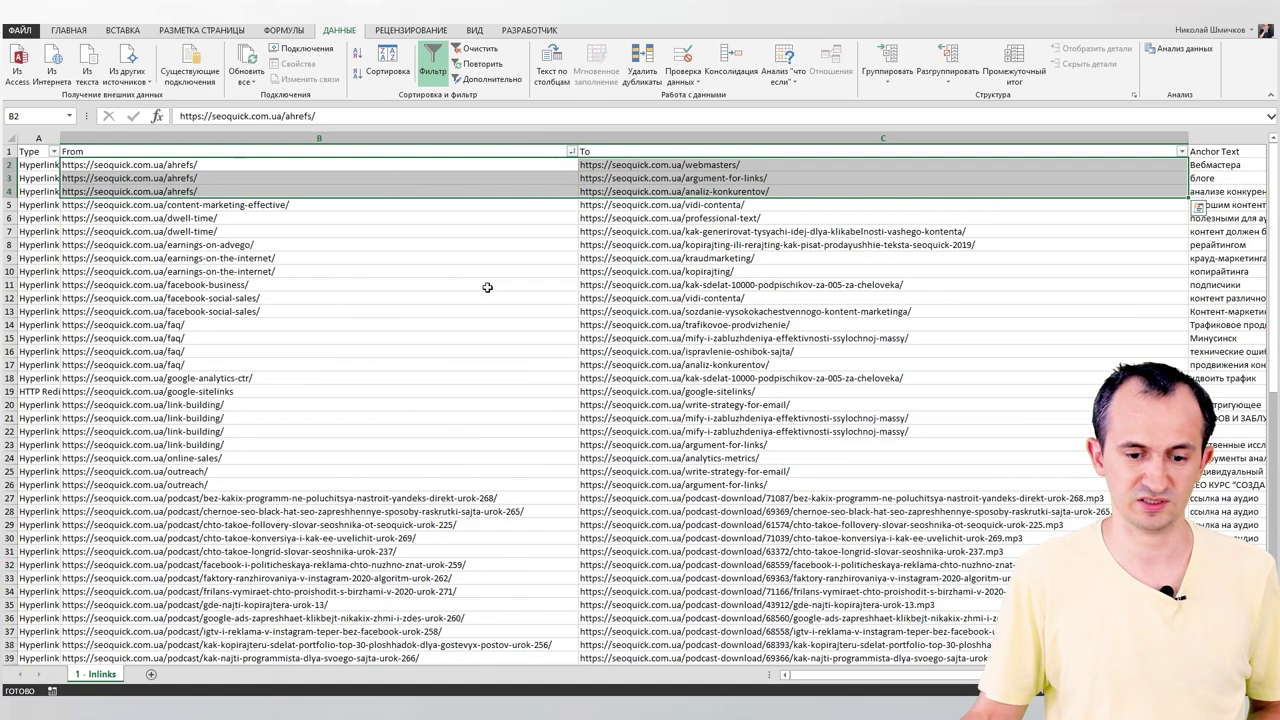
Compare the source URLs in the From column with the redirected targets in the To column, starting with the ahrefs page.
left_click_drag(640, 165, 646, 189)
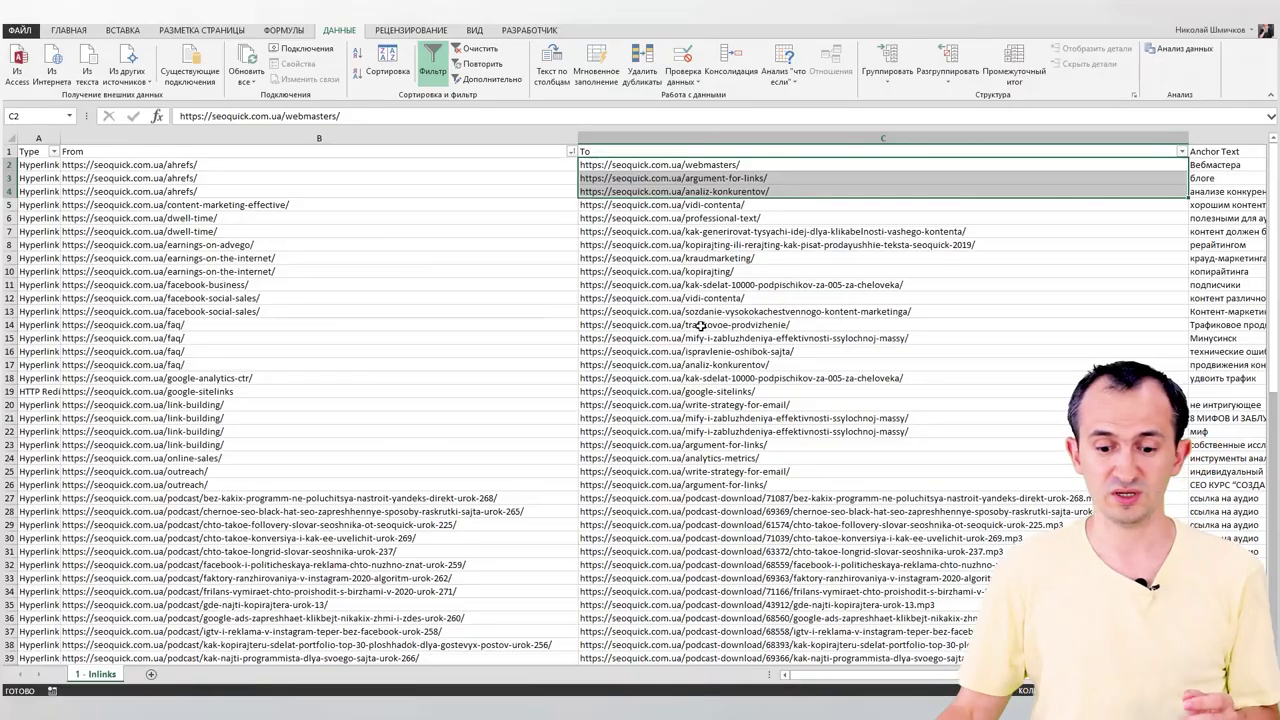
left_click(700, 325)
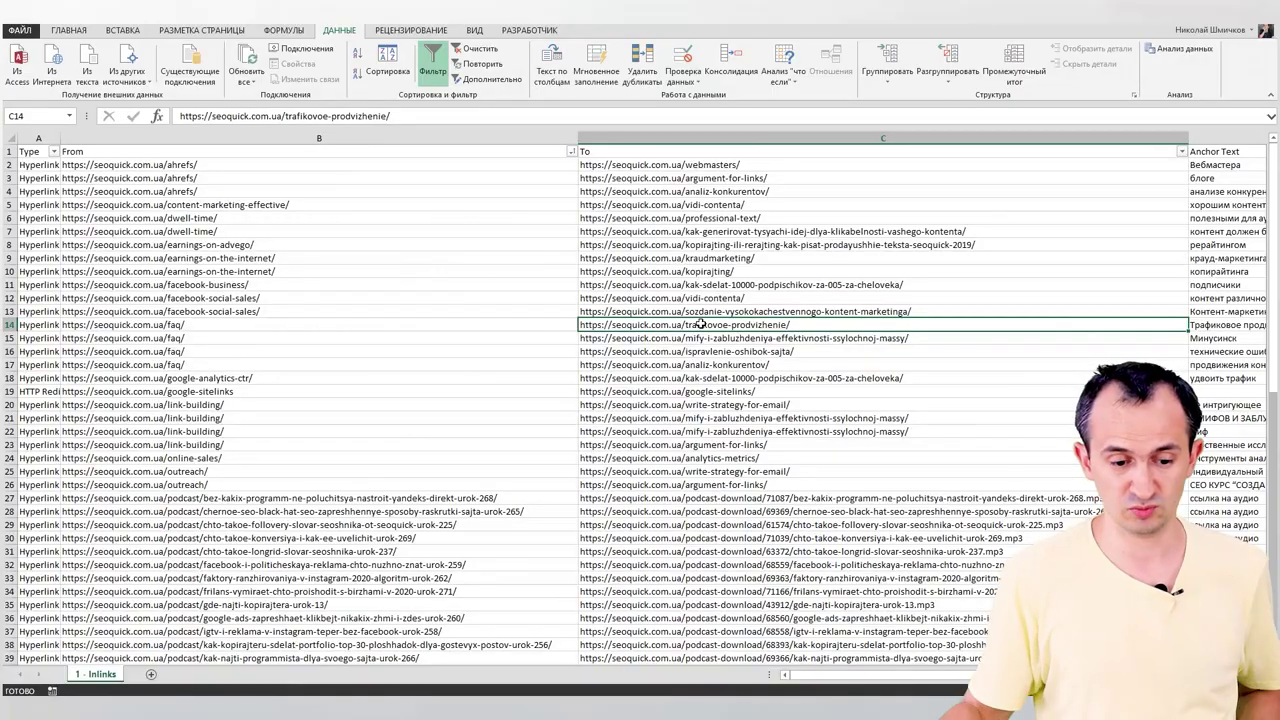
left_click(370, 165)
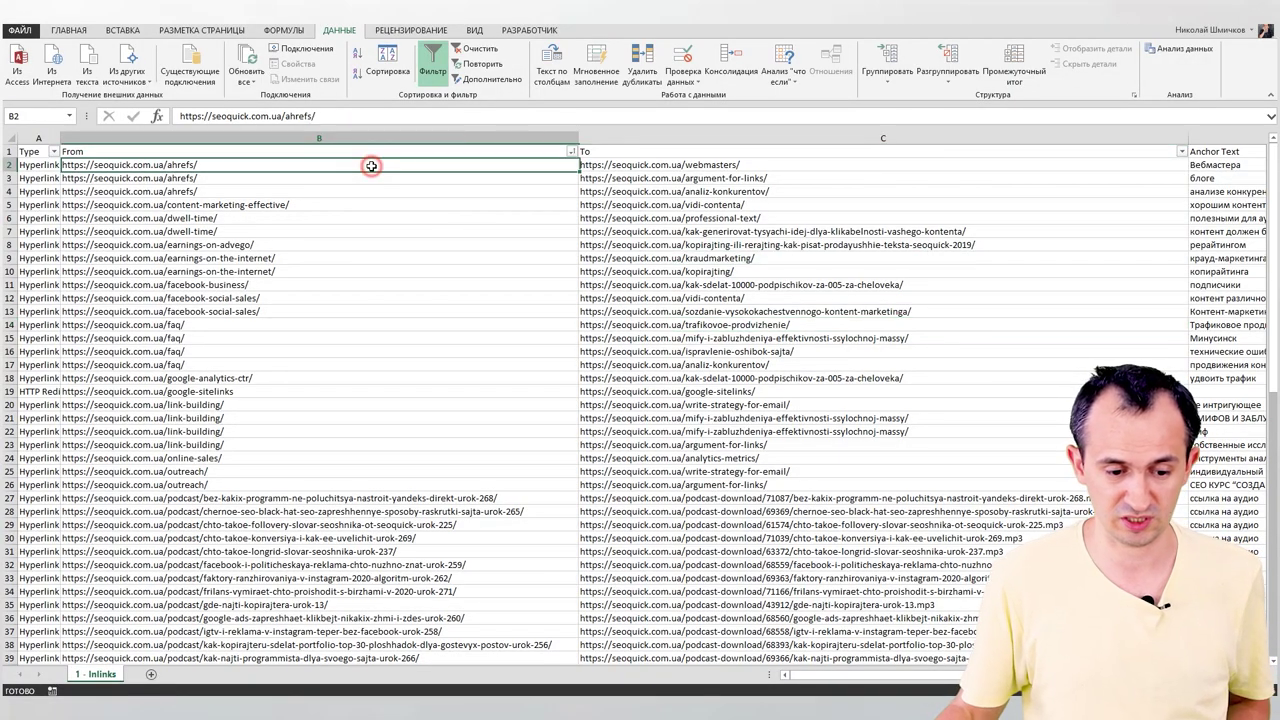
left_click(676, 177)
left_click(675, 163)
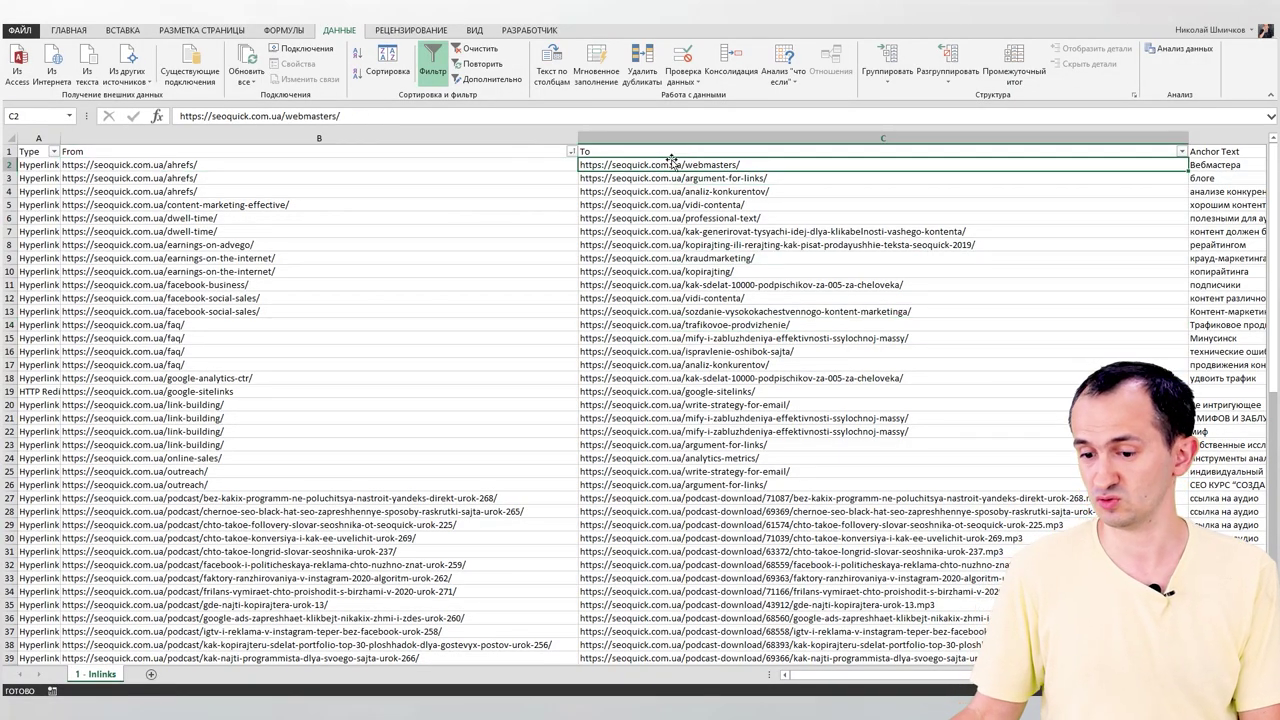
Examine the anchor text, follow, target and link path values for the ahrefs link in row 2.
left_click(1224, 163)
key("Right")
key("Right")
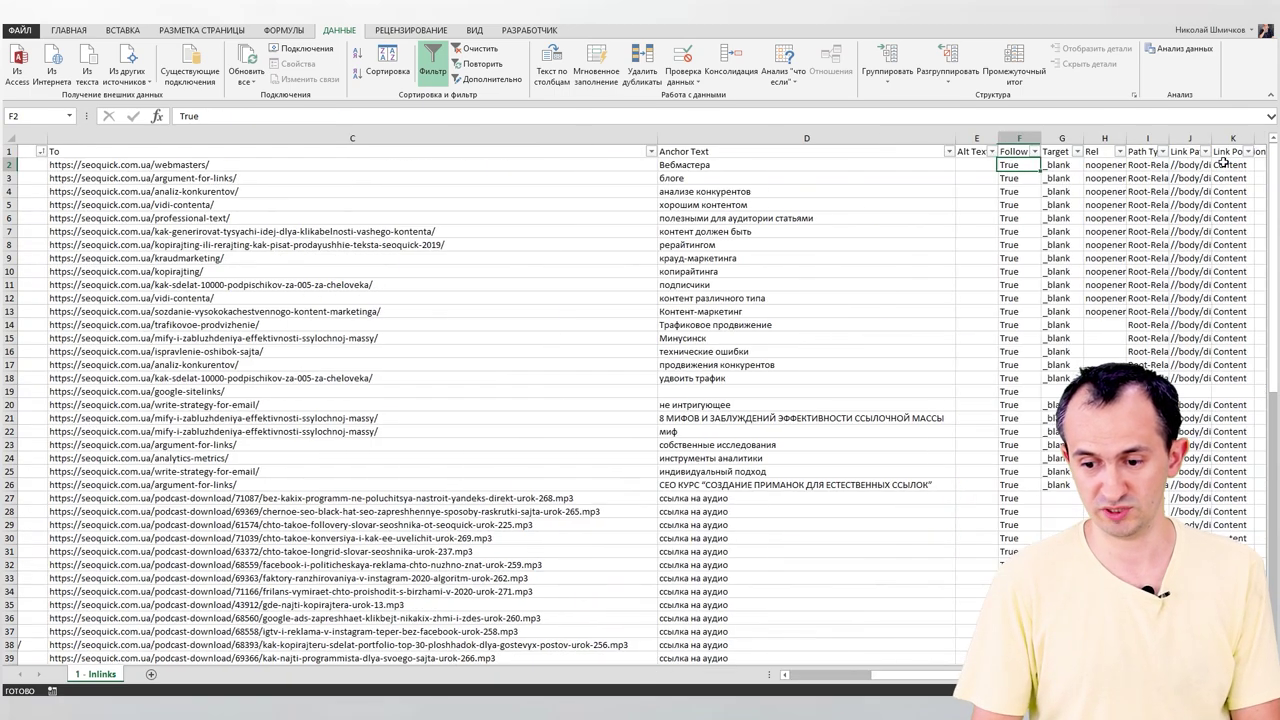
key("Left")
key("Left")
key("Left")
key("Right")
key("Down")
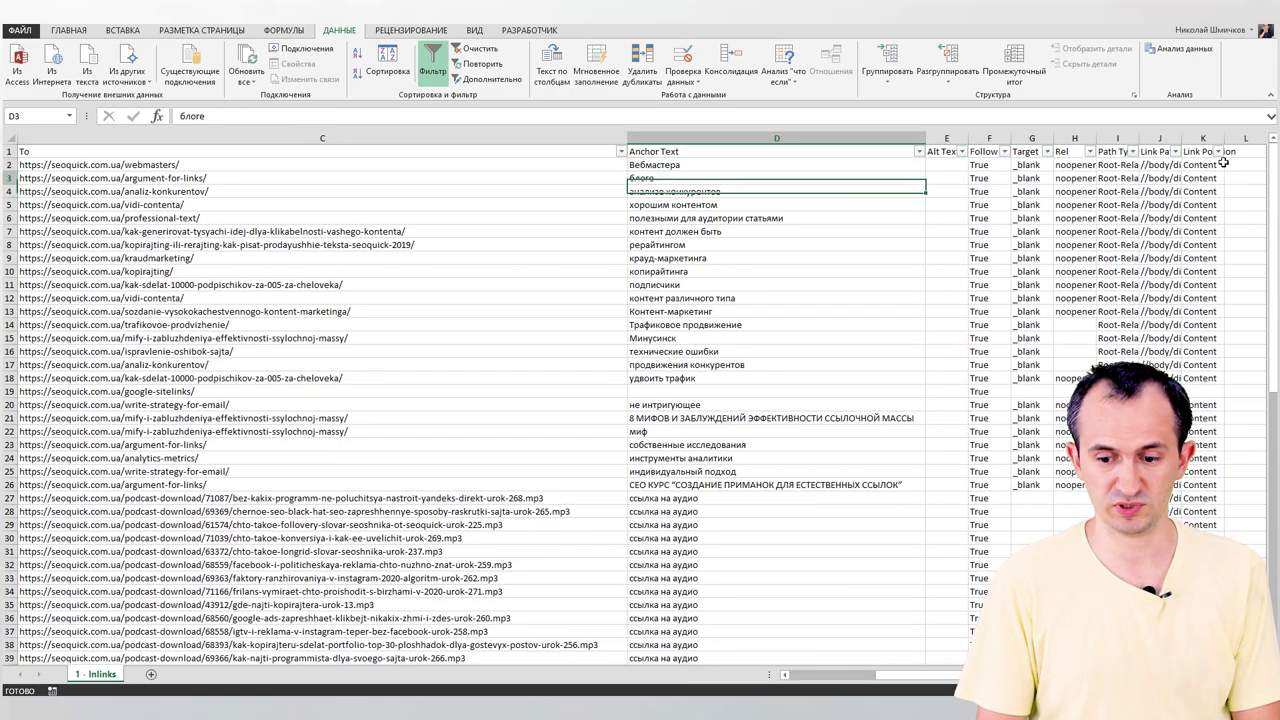
key("Up")
key("Right")
key("Right")
key("Right")
key("Right")
key("Right")
key("Right")
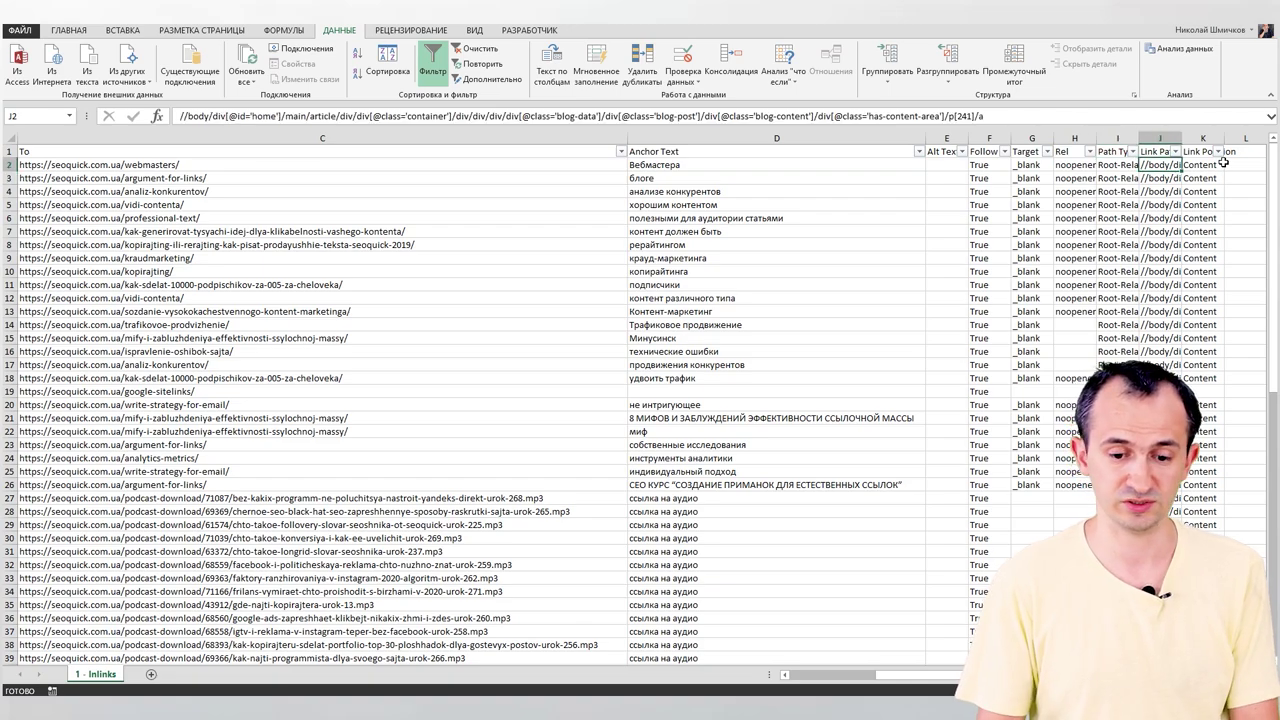
Switch back to Screaming Frog, select the two 404 URLs among the internal pages and show their inlinks.
key("alt+Tab")
key("alt+Tab")
key("Tab")
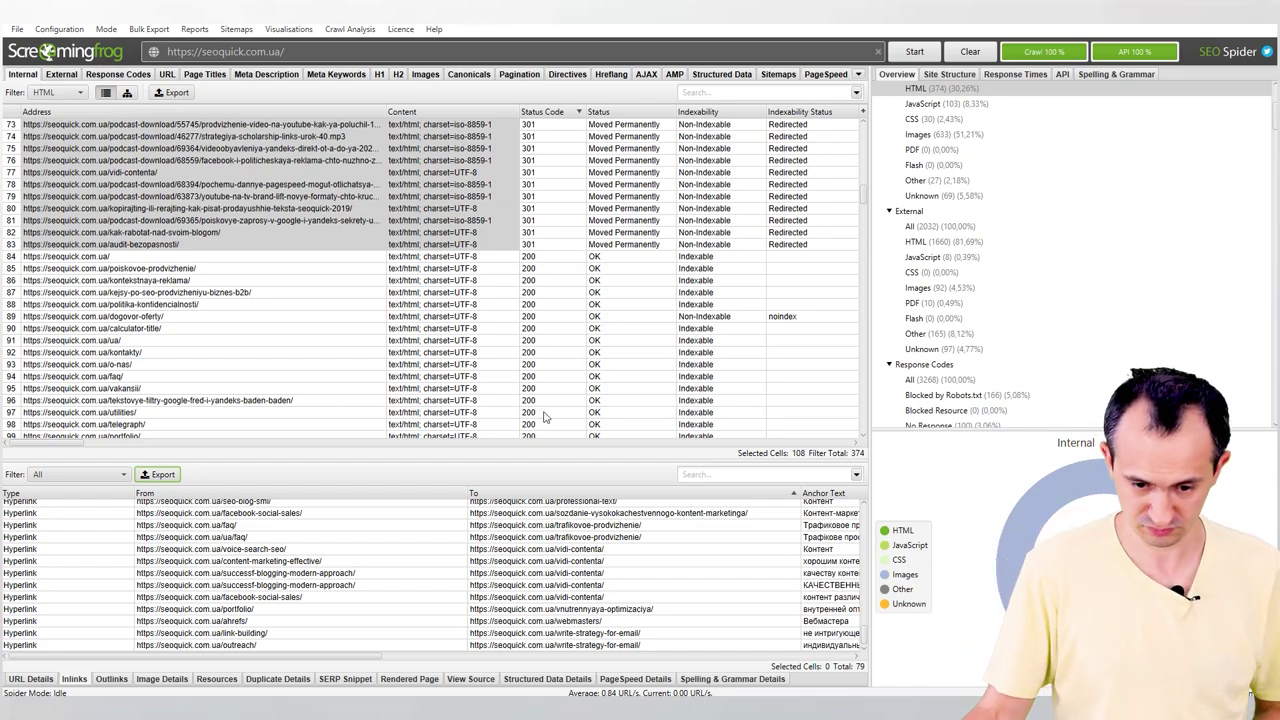
scroll(504, 343, "up", 20)
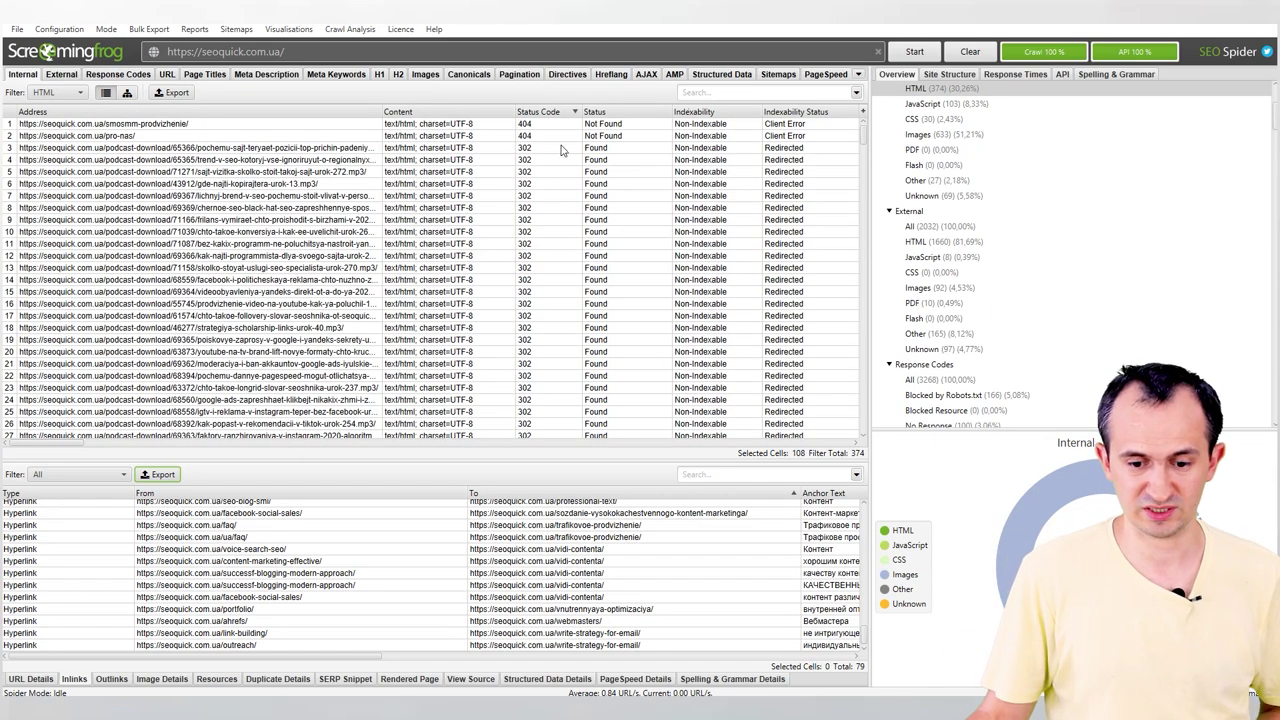
left_click(228, 123)
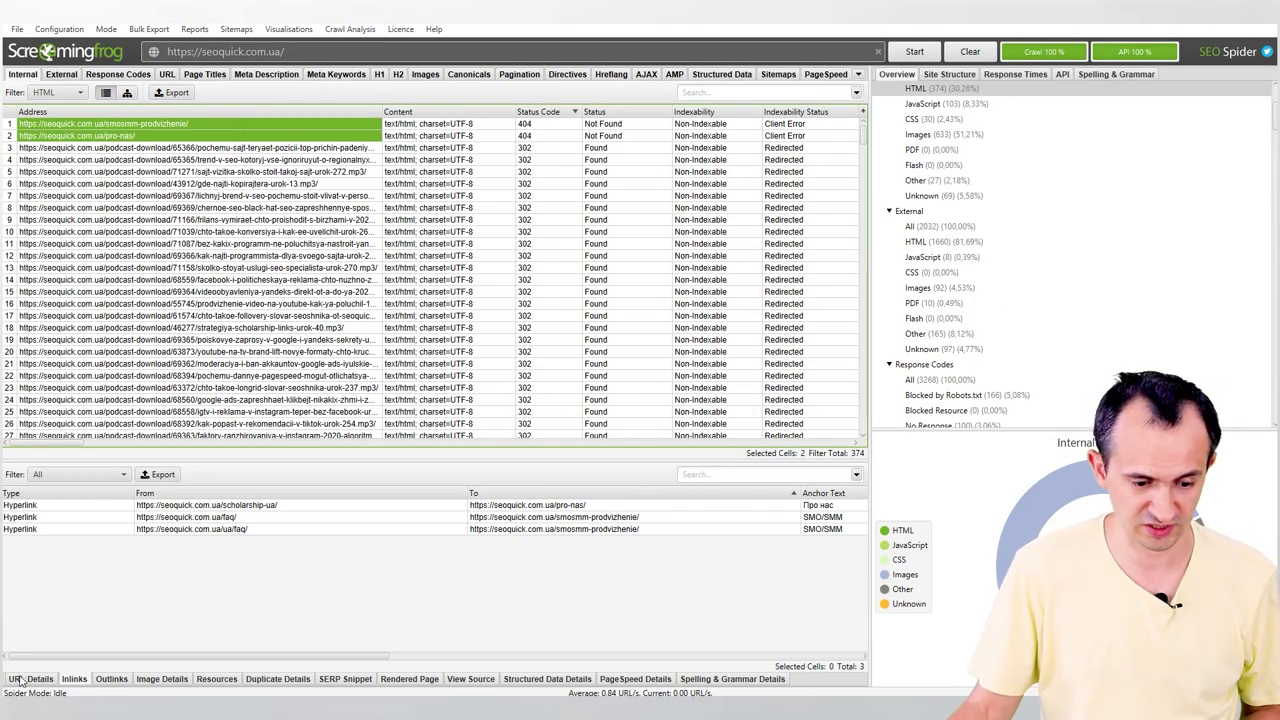
left_click(86, 680)
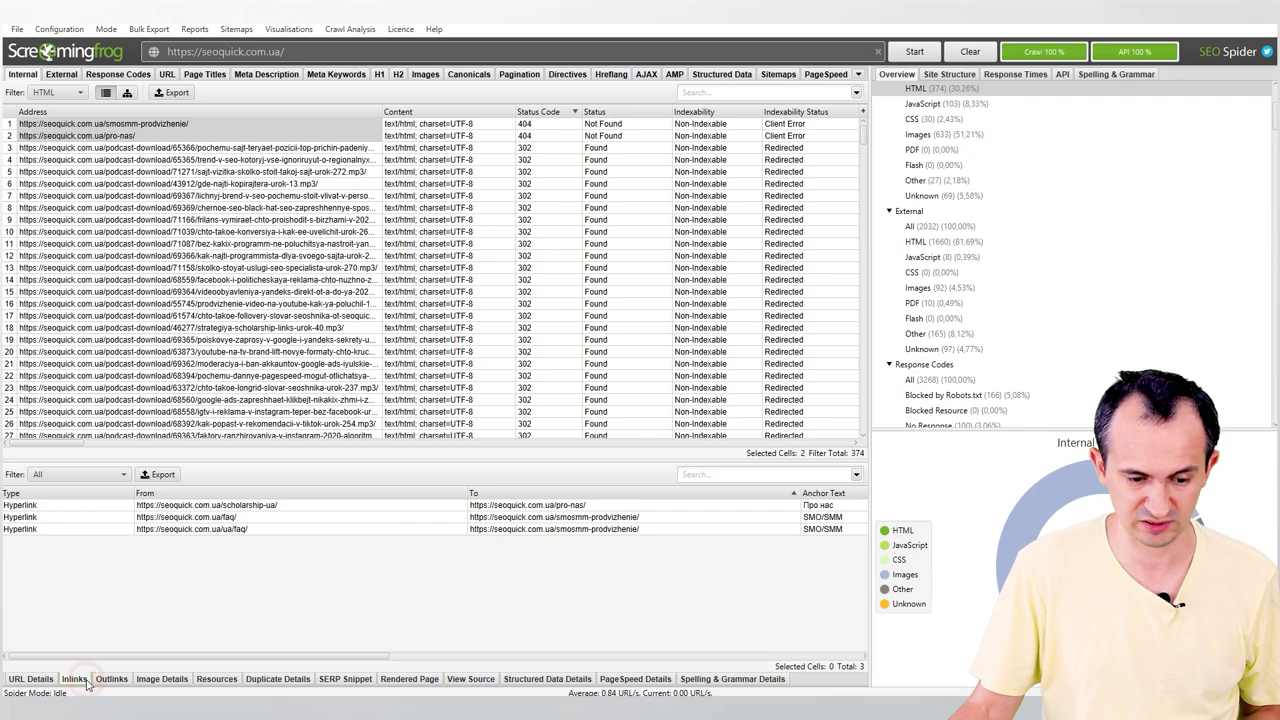
Examine which source pages link to the 404 targets pro-nas and smosmm-prodvizhenie in the inlinks list.
left_click(210, 506)
left_click(491, 505)
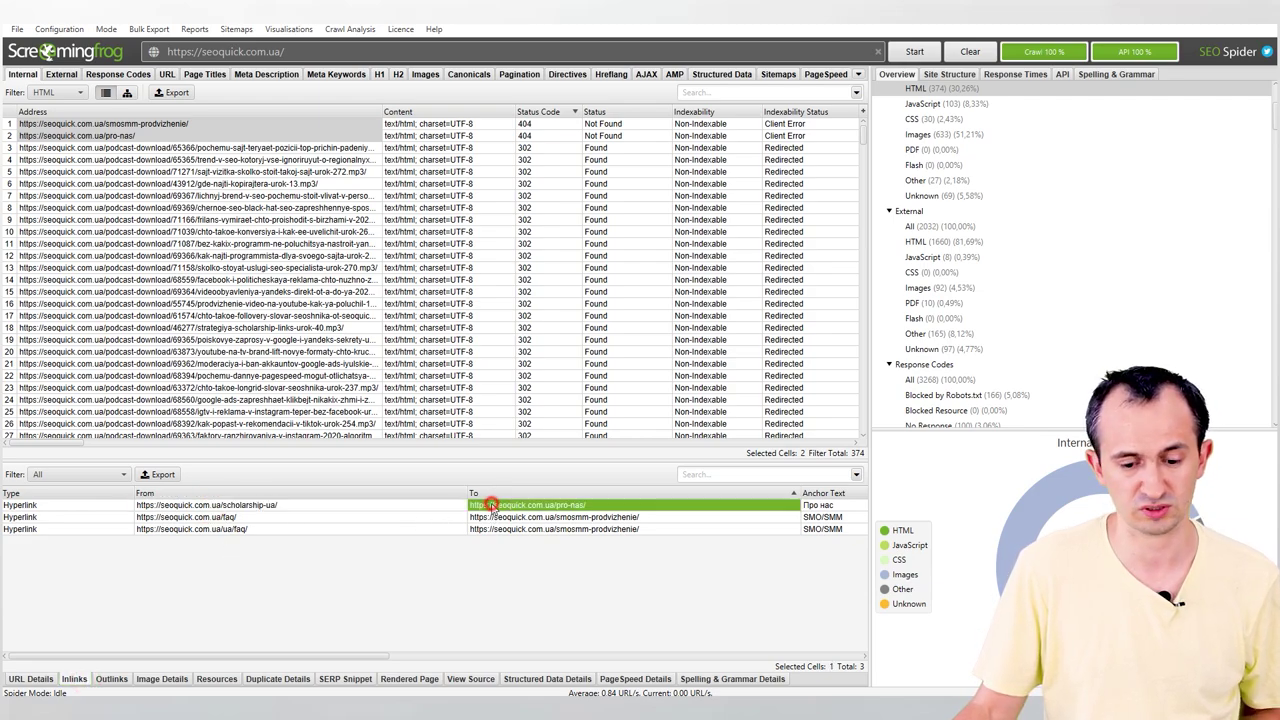
key("Left")
key("Down")
key("Down")
key("Up")
key("Right")
key("Down")
key("Up")
key("Down")
key("Up")
key("Left")
key("Right")
key("Up")
key("Down")
key("Left")
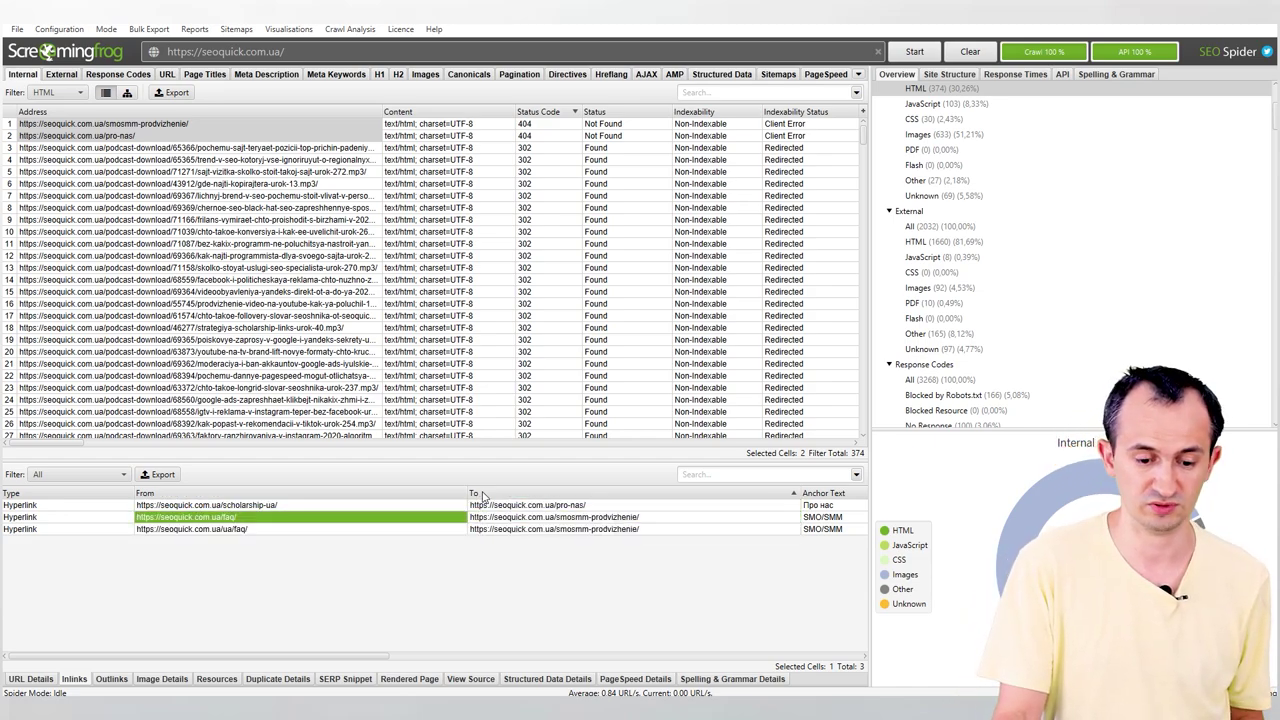
Export the inlinks of the 404 pages to the Downloads folder as 404-inlinks.xlsx.
left_click(156, 475)
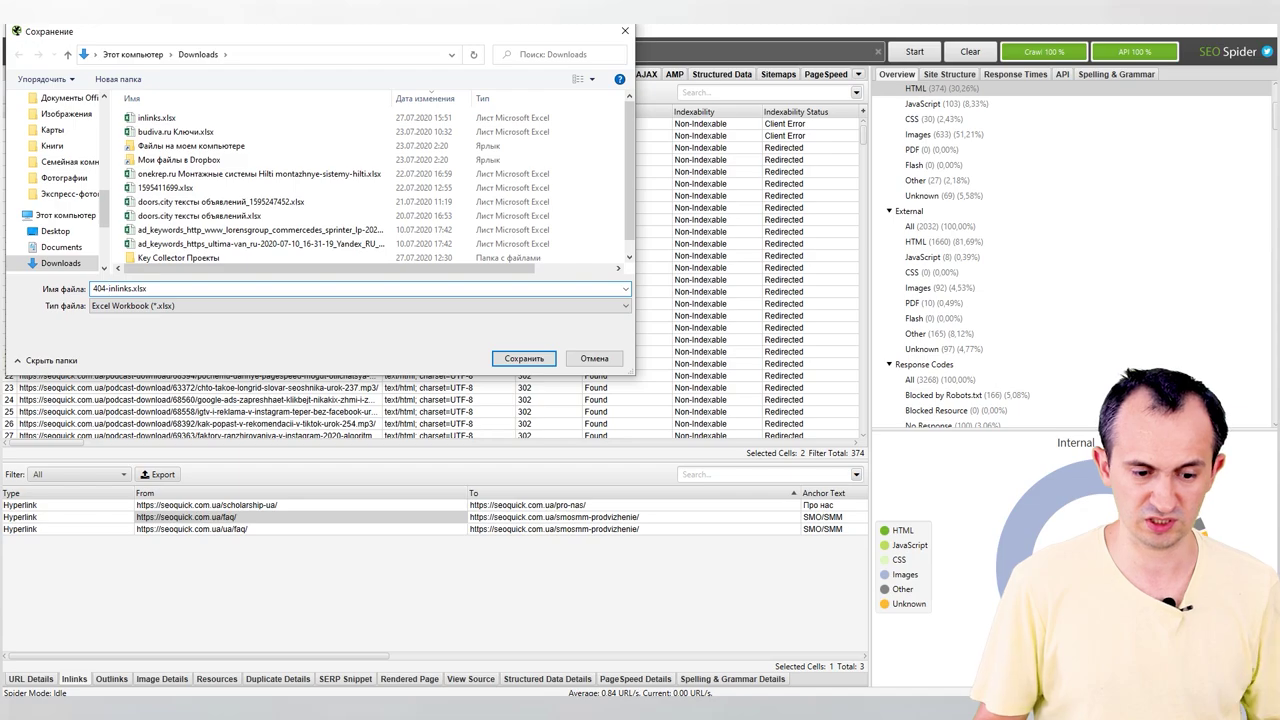
key("Return")
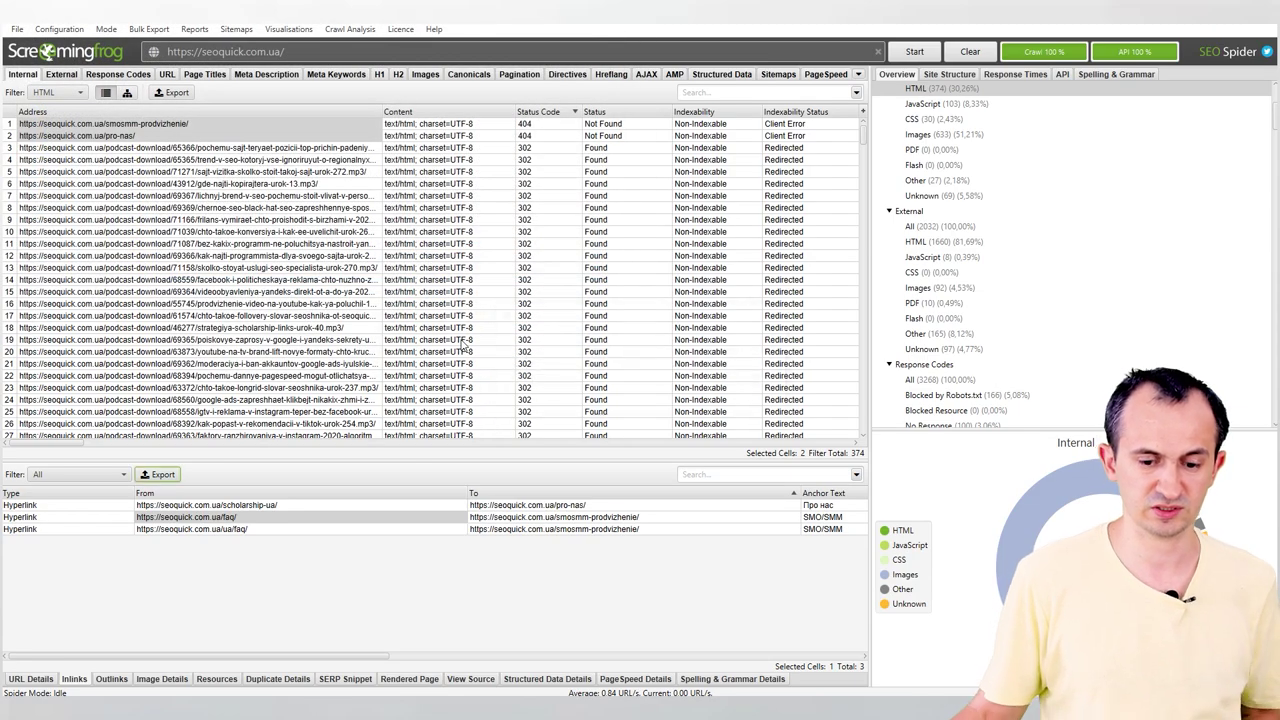
Sort the external URLs by status code in descending order and select the 404, 403 and 401 entries in rows 7 to 54.
left_click(61, 75)
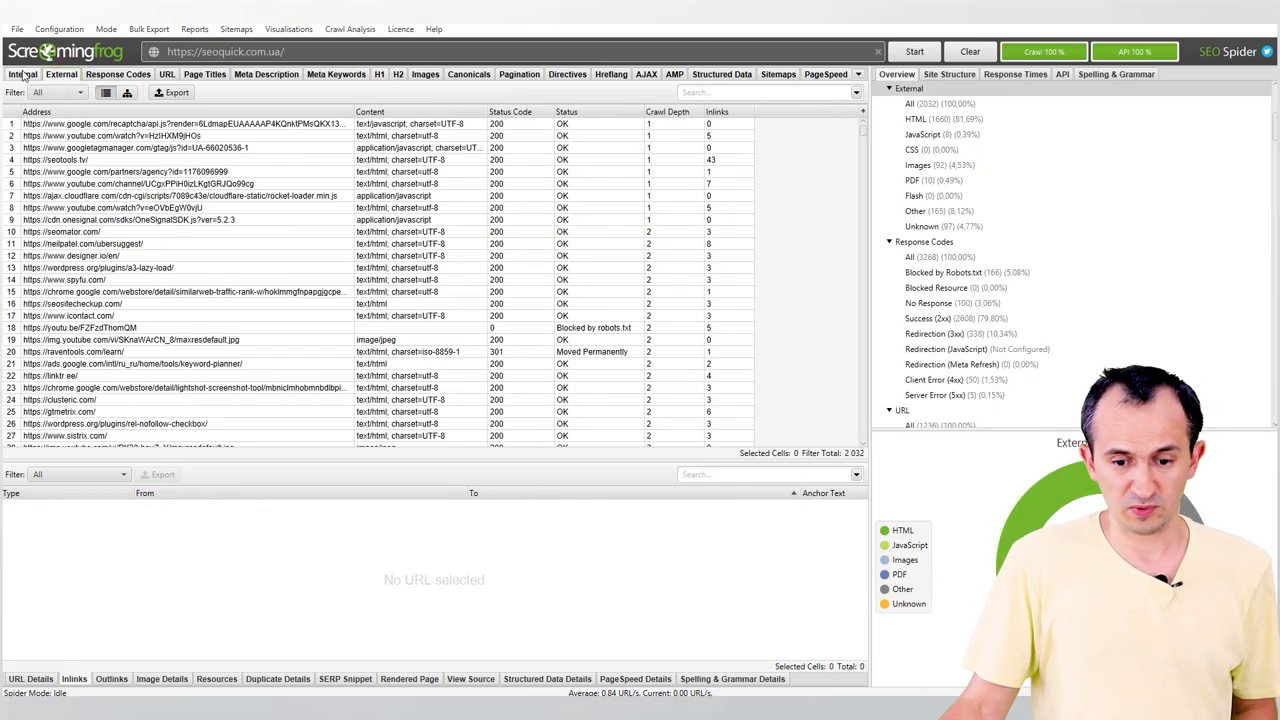
left_click(507, 117)
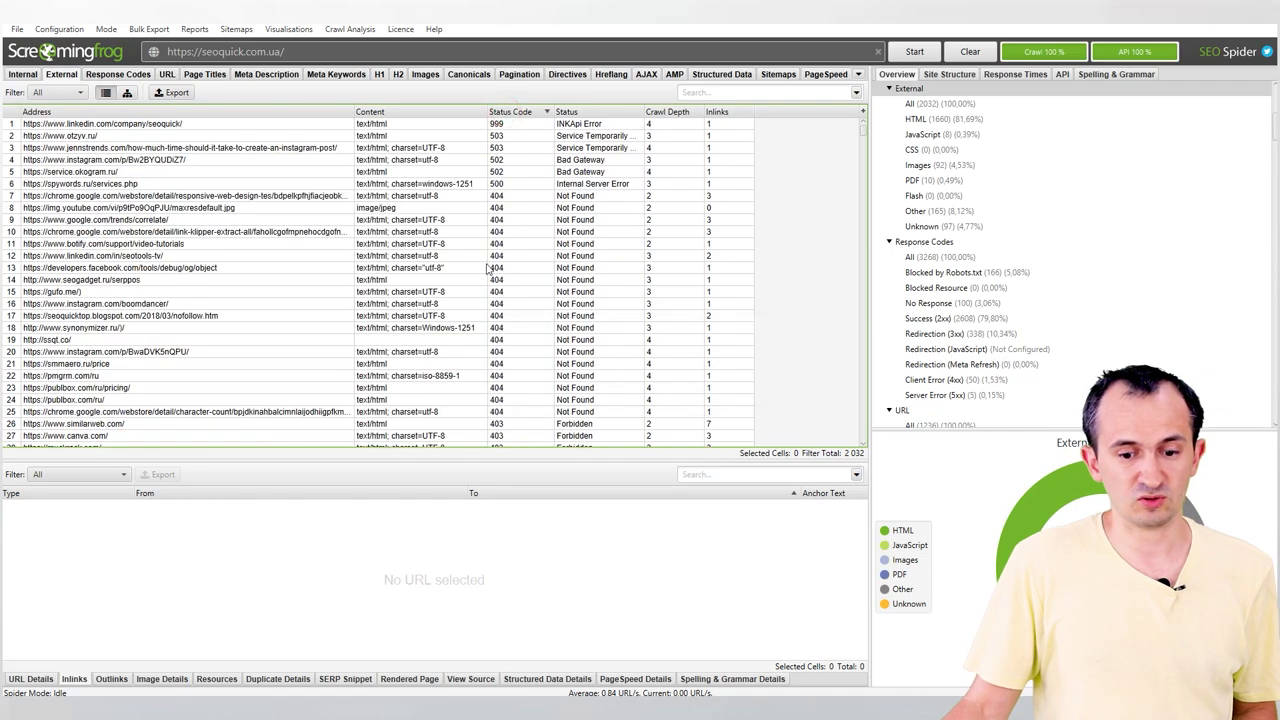
left_click(441, 198)
left_click(330, 196)
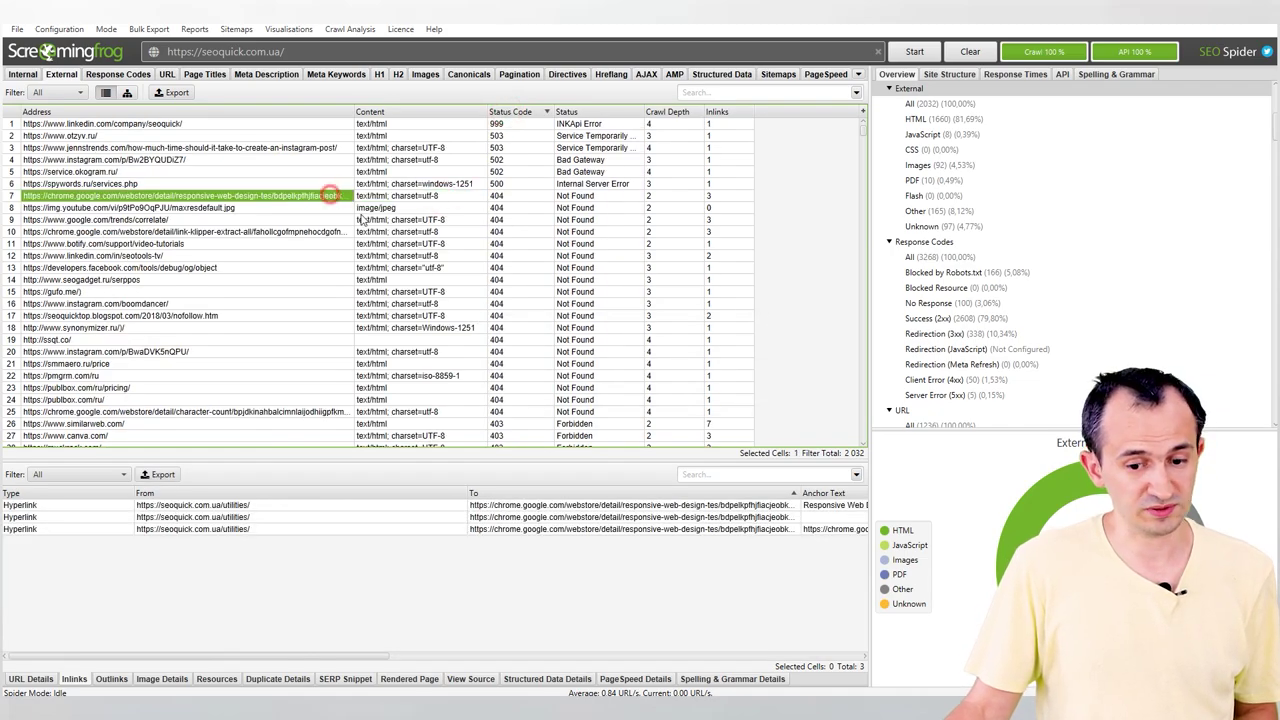
scroll(450, 291, "down", 10)
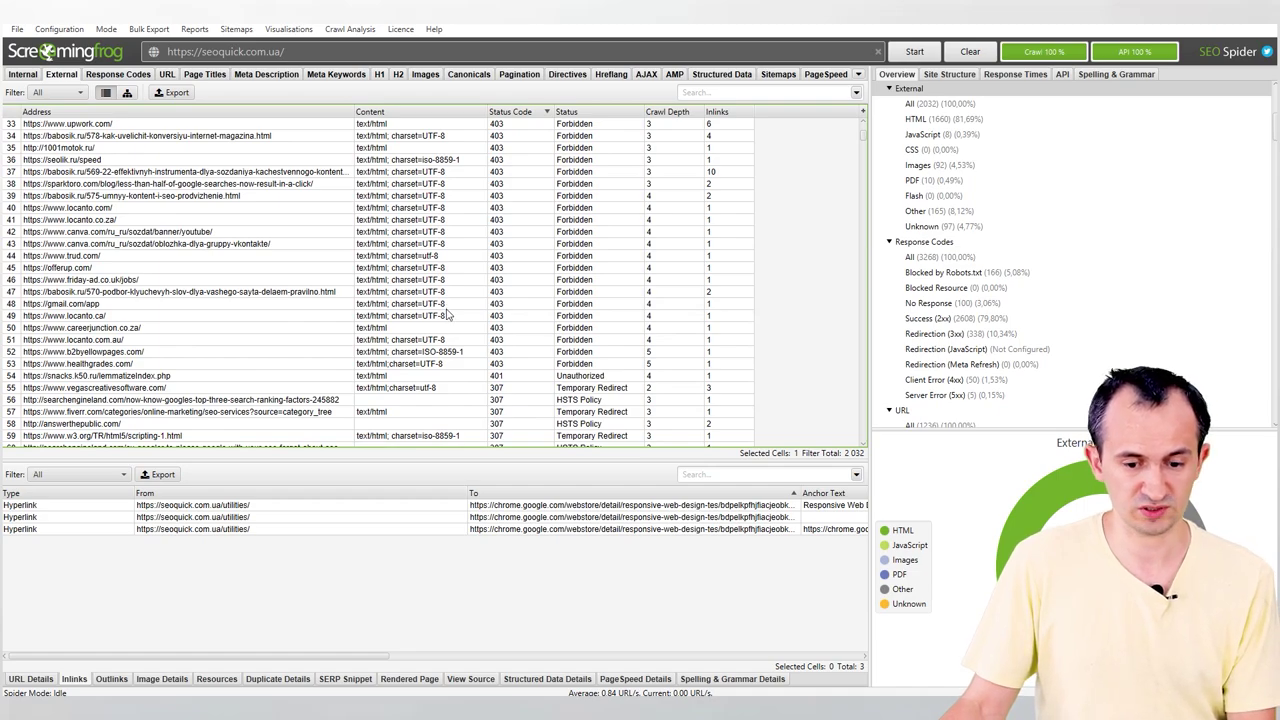
left_click(333, 365, "shift")
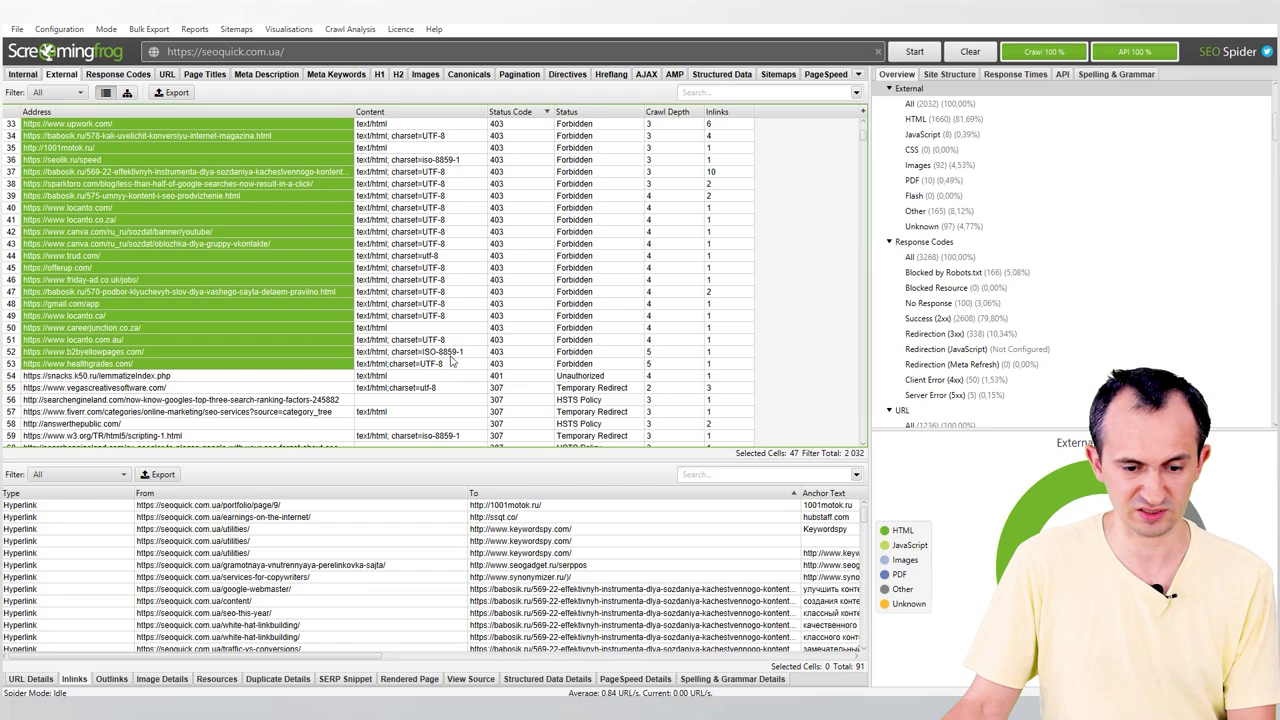
left_click(670, 362, "shift")
left_click(663, 377, "shift")
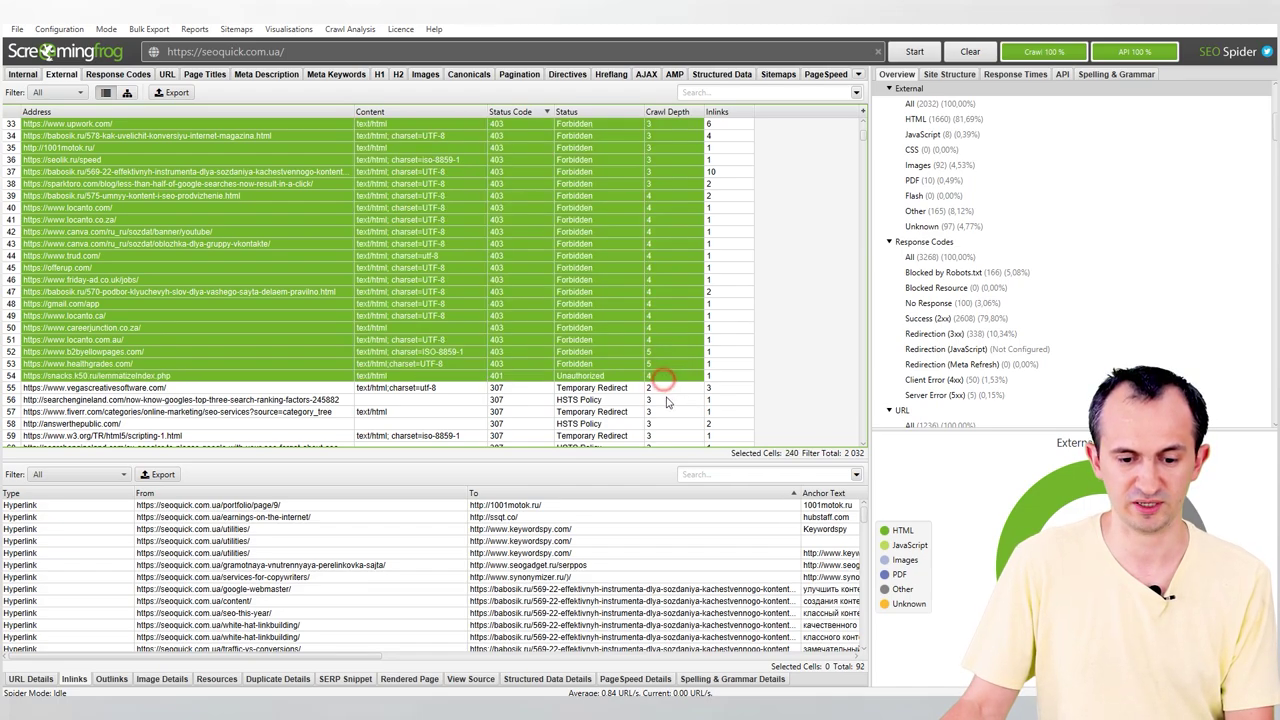
left_click(724, 376, "shift")
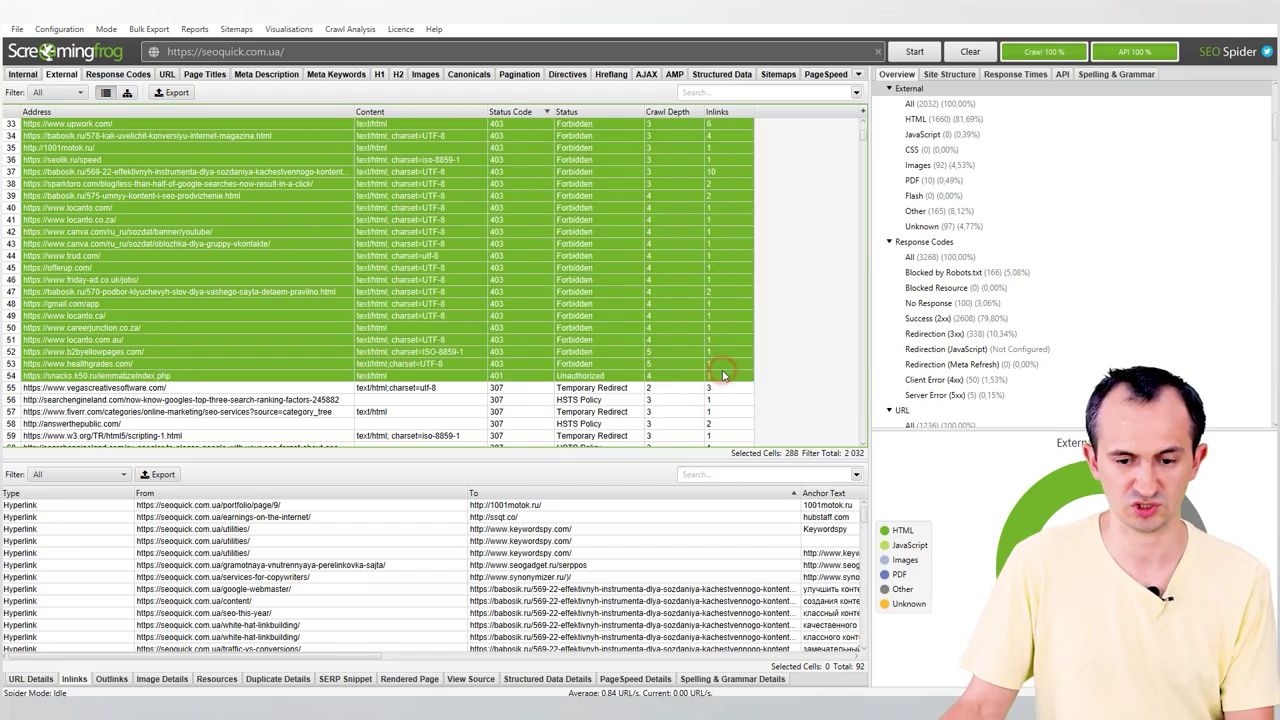
scroll(691, 376, "up", 10)
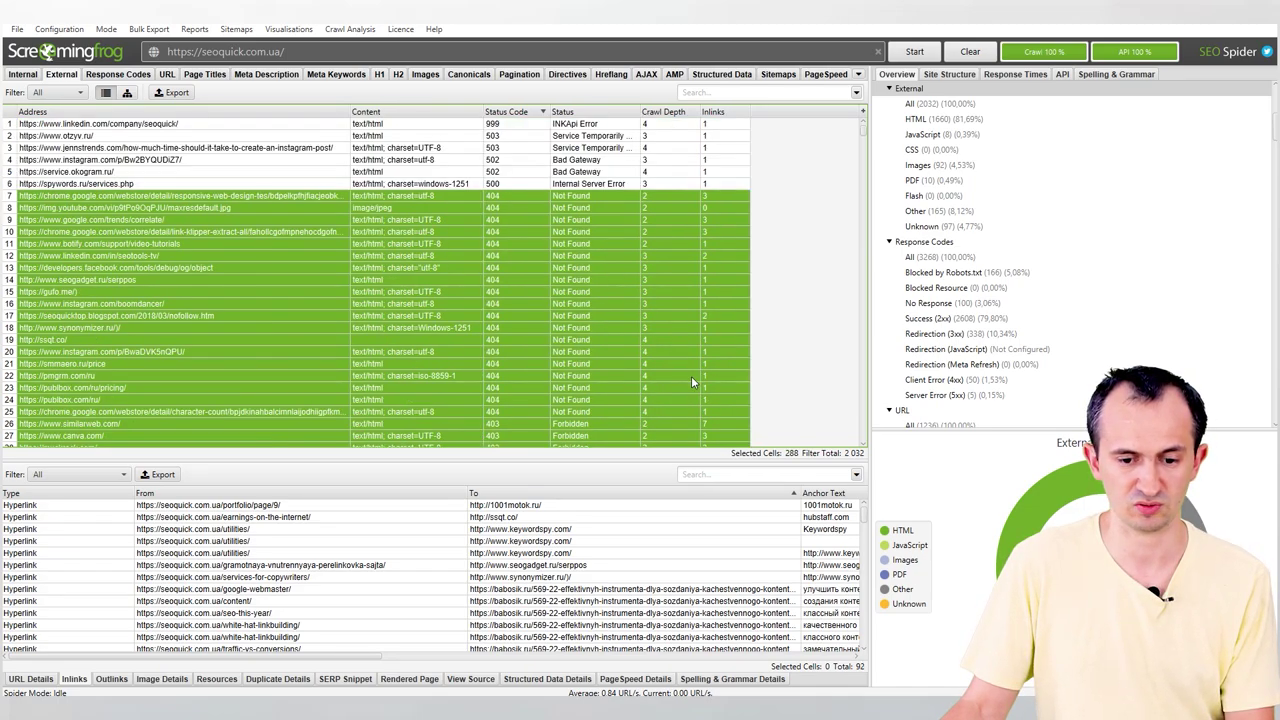
Export the inlinks of the selected external error URLs to the Downloads folder as an Excel workbook named for 404 external inlinks.
left_click(160, 475)
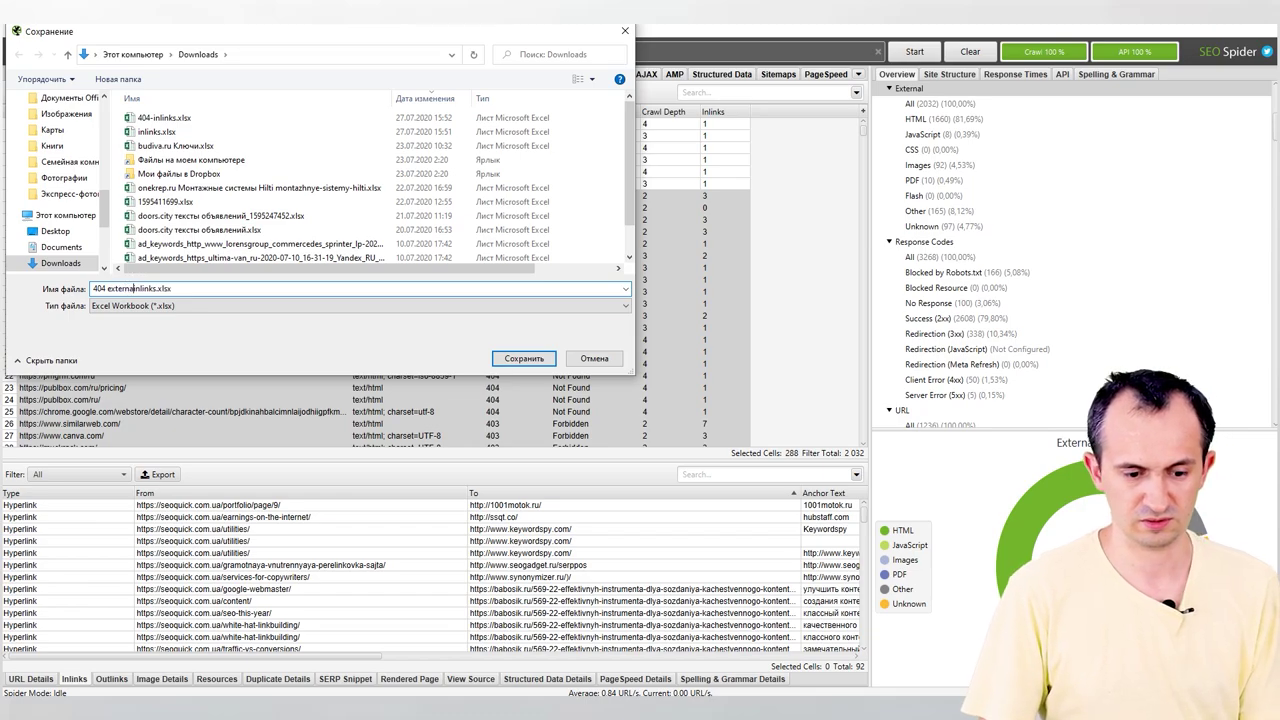
key("Return")
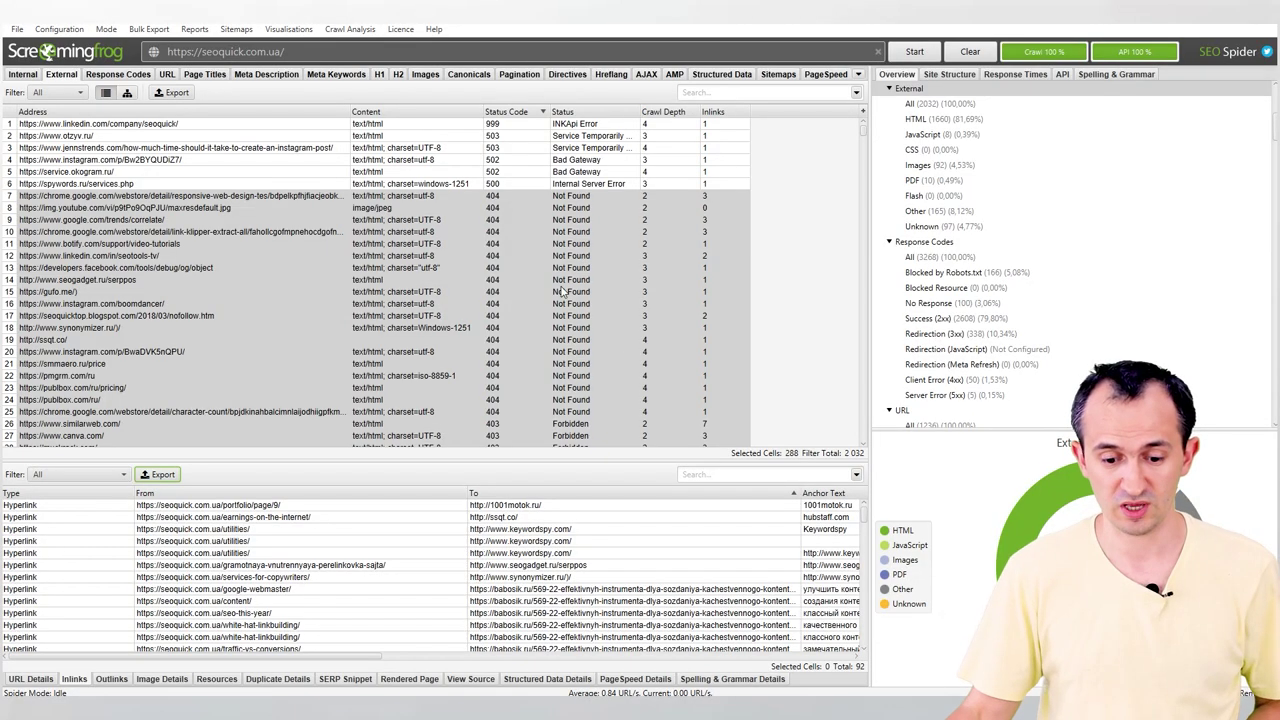
Examine the redirected external URLs and see which pages link to parfumshopper.ru and the kufar.by page.
scroll(563, 291, "down", 20)
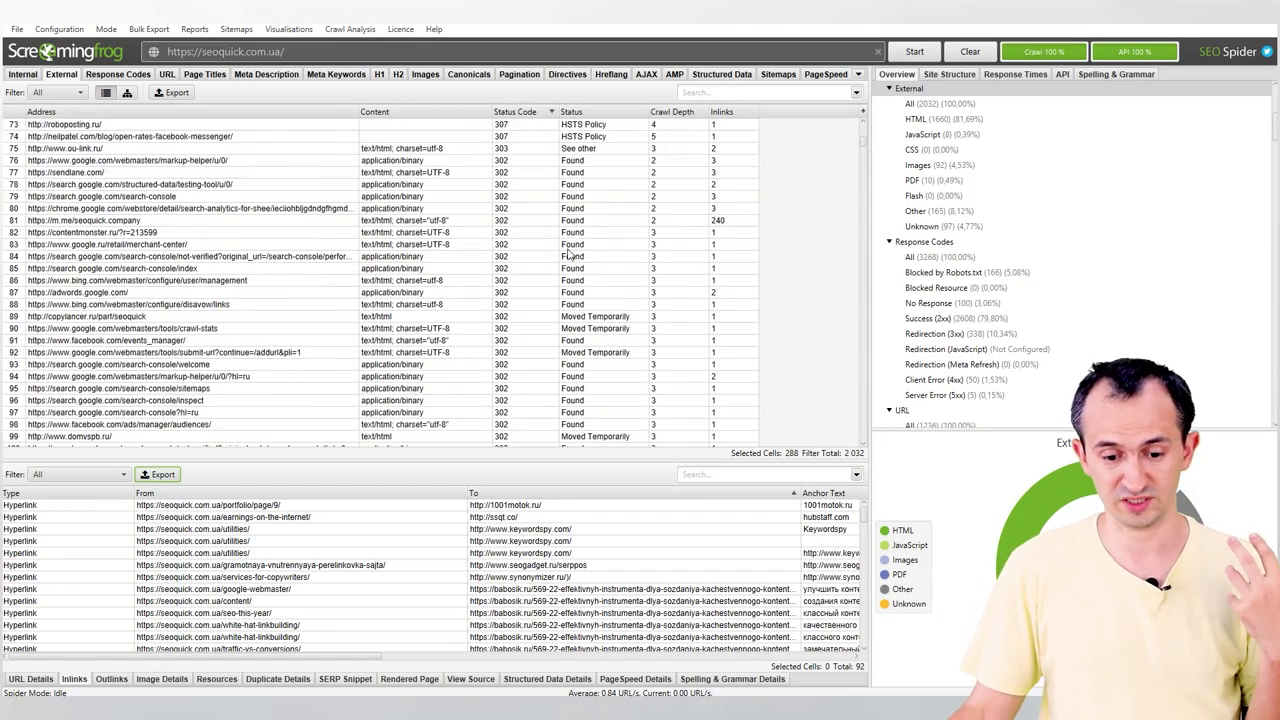
scroll(540, 300, "down", 18)
scroll(543, 286, "up", 20)
scroll(543, 286, "down", 20)
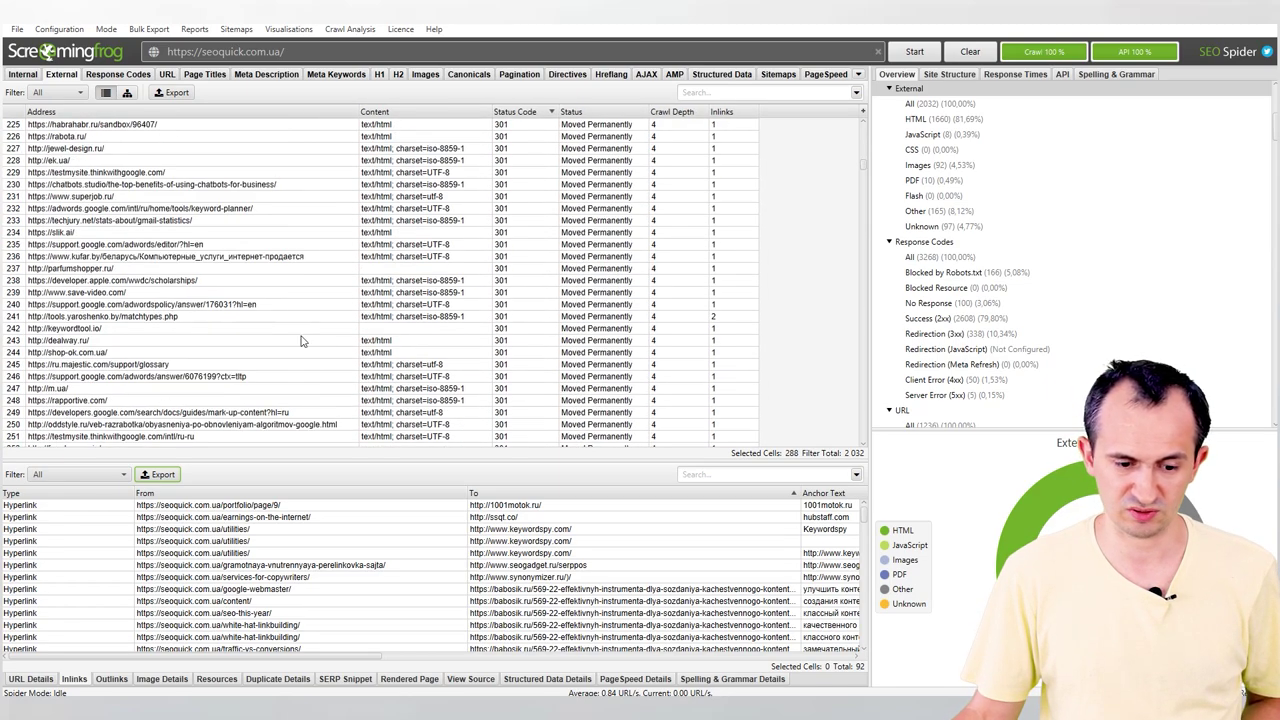
left_click(207, 343)
left_click(212, 270)
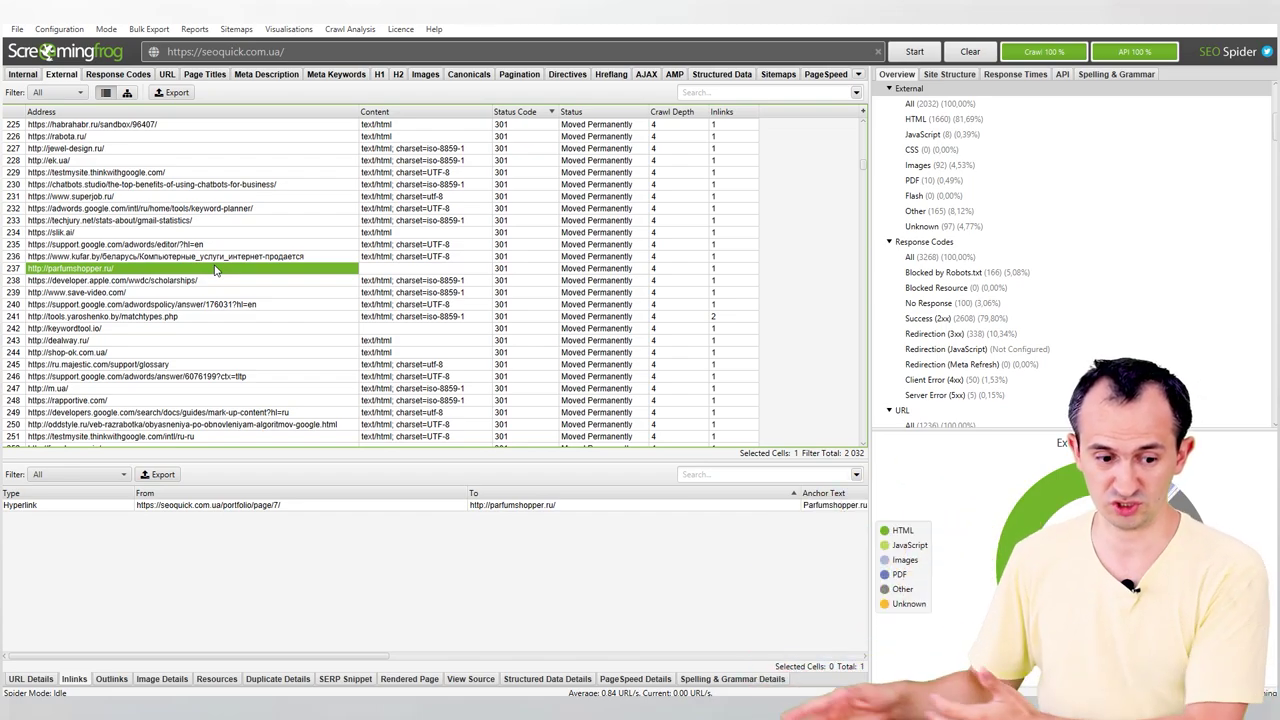
left_click(235, 257)
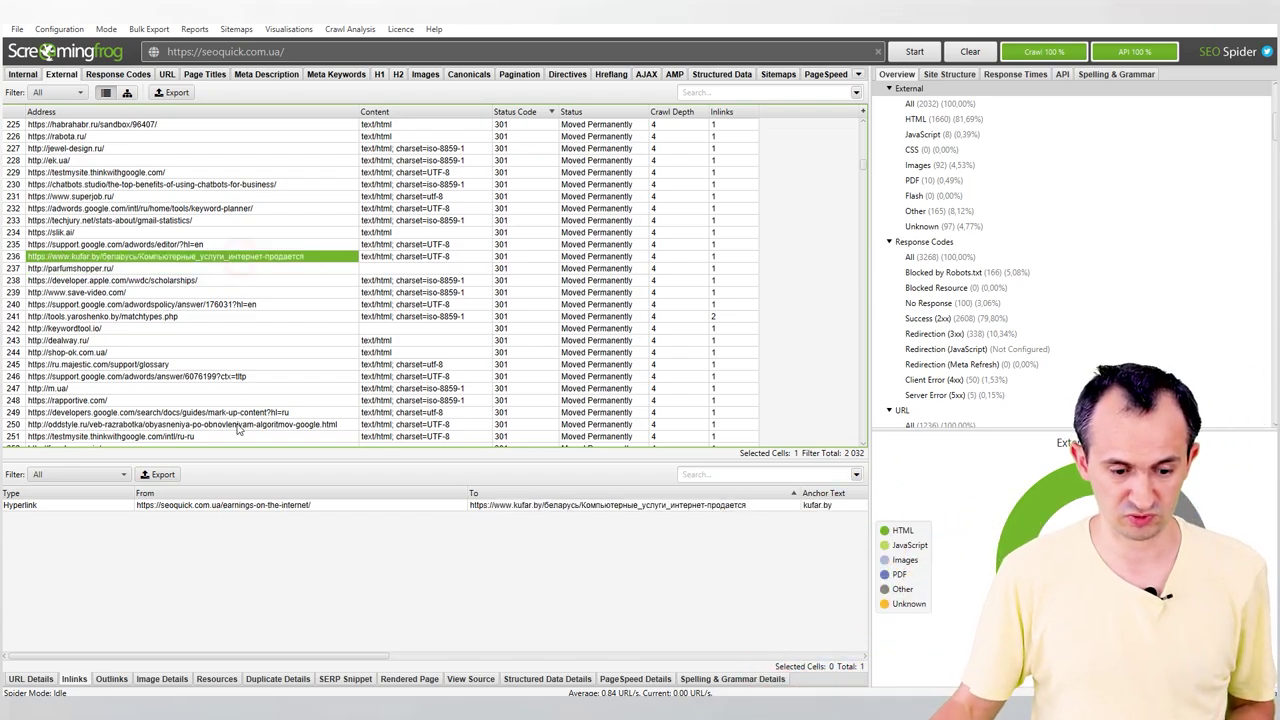
left_click(268, 496)
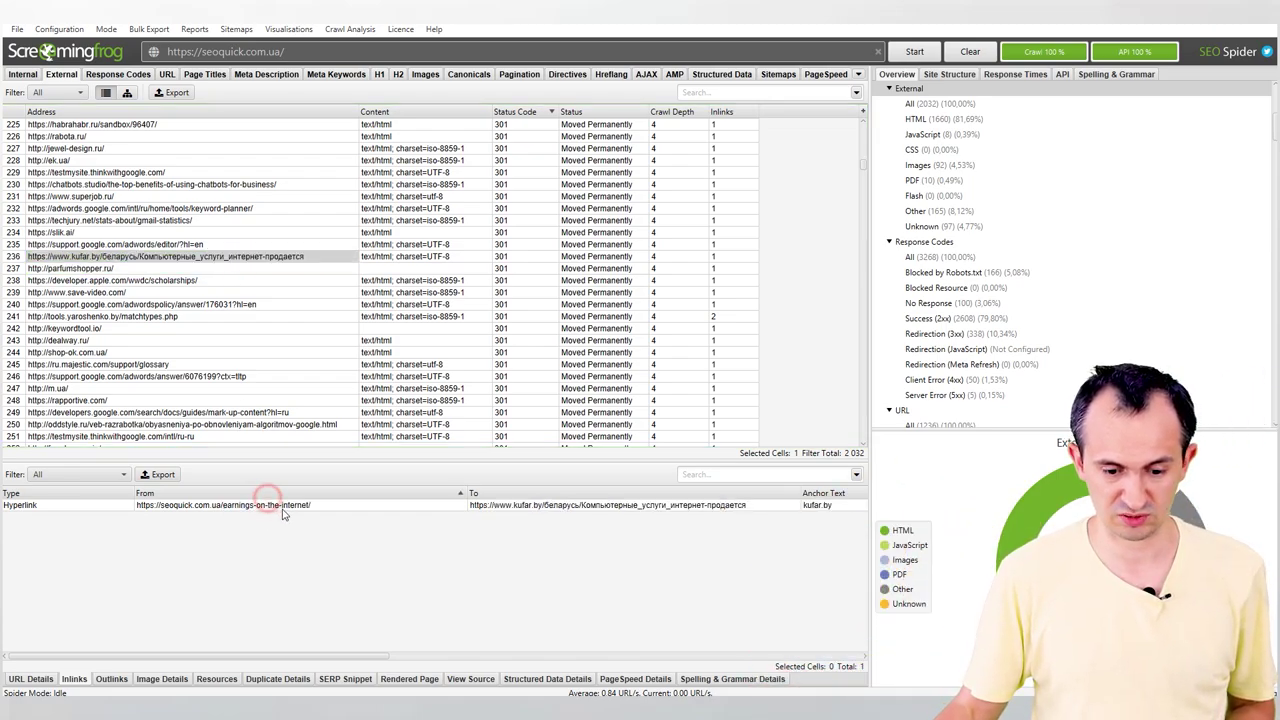
left_click(538, 508)
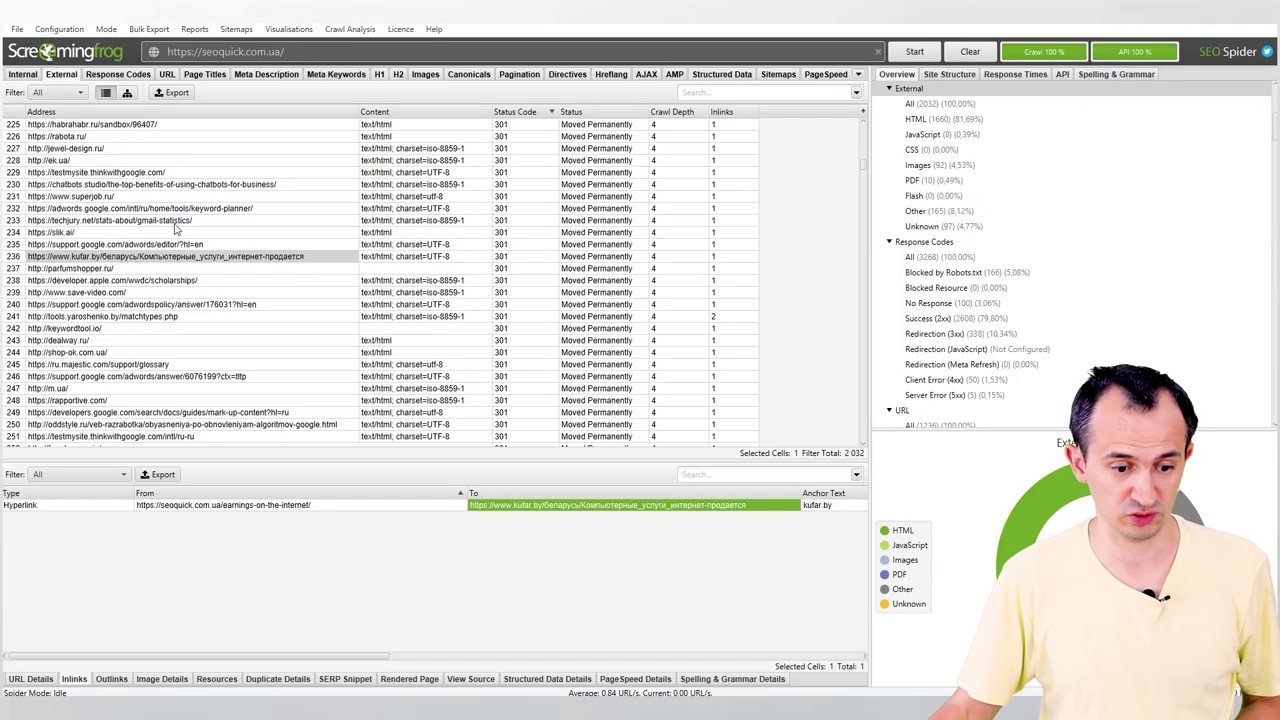
Check the inlinks and anchor texts of the redirected keyword-planner, save-video.com and developer.apple.com scholarships URLs.
left_click(177, 209)
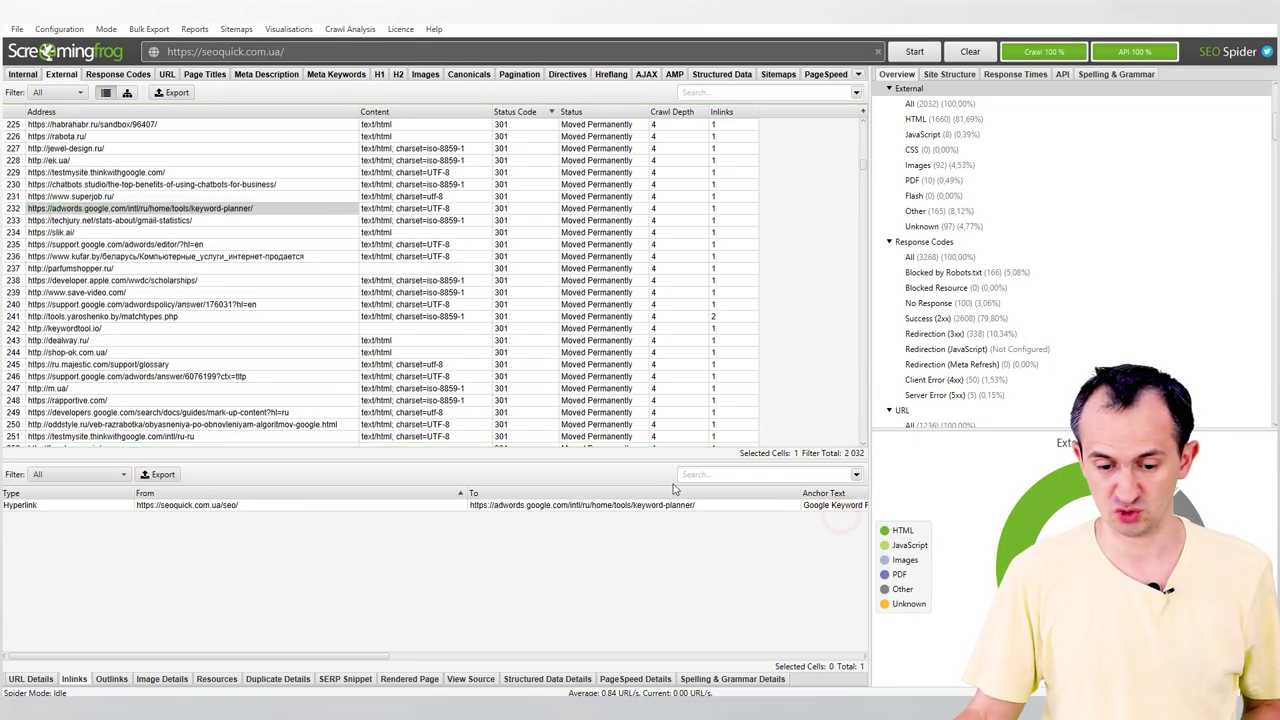
left_click(243, 295)
left_click_drag(310, 656, 323, 277)
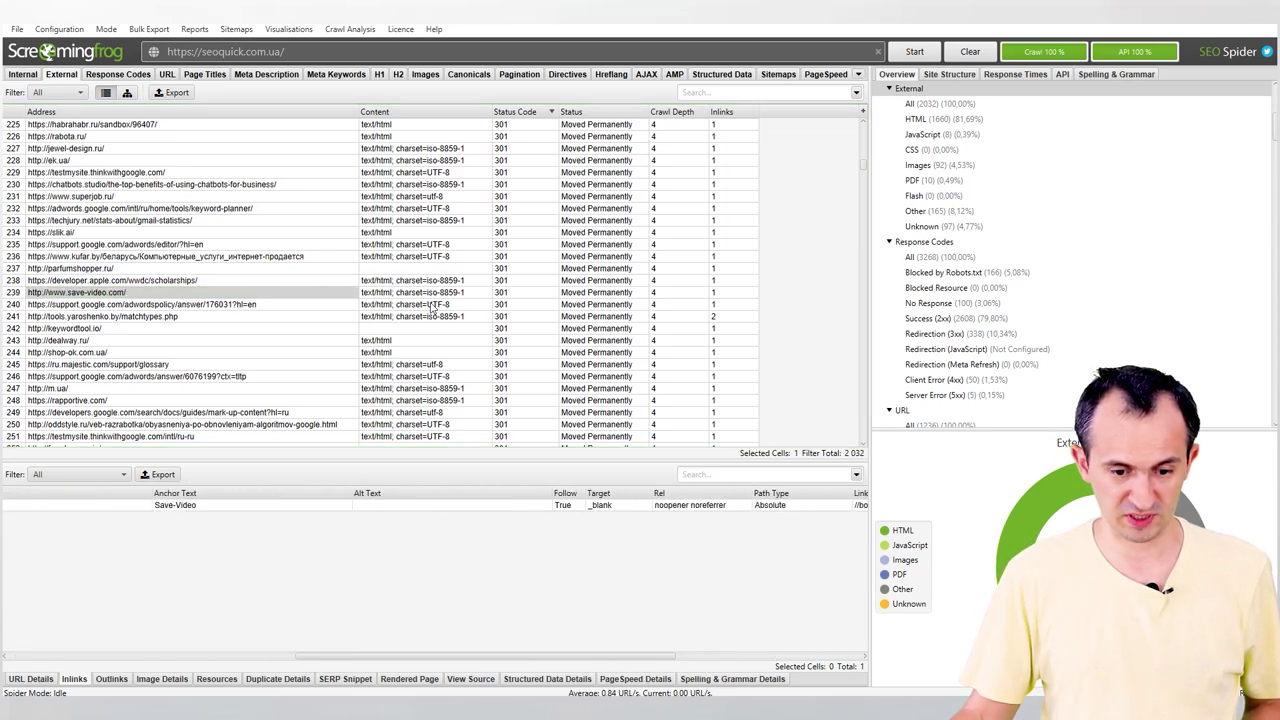
left_click(232, 281)
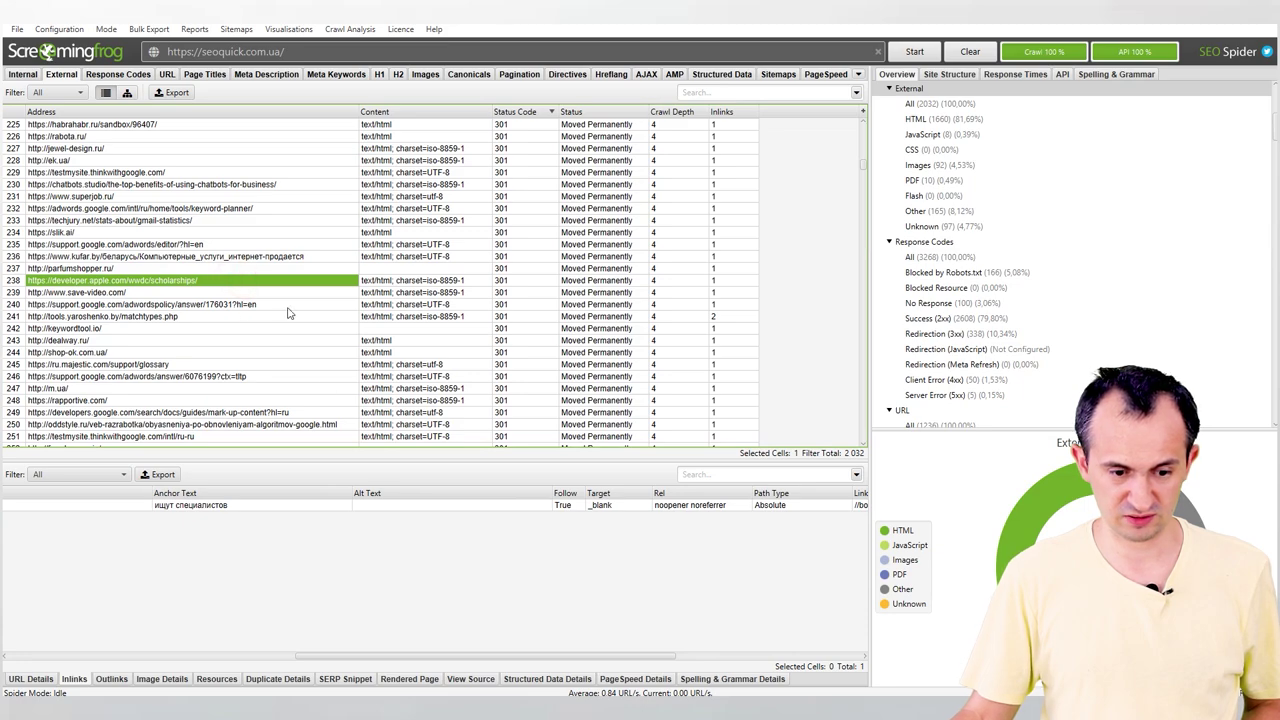
left_click(290, 292)
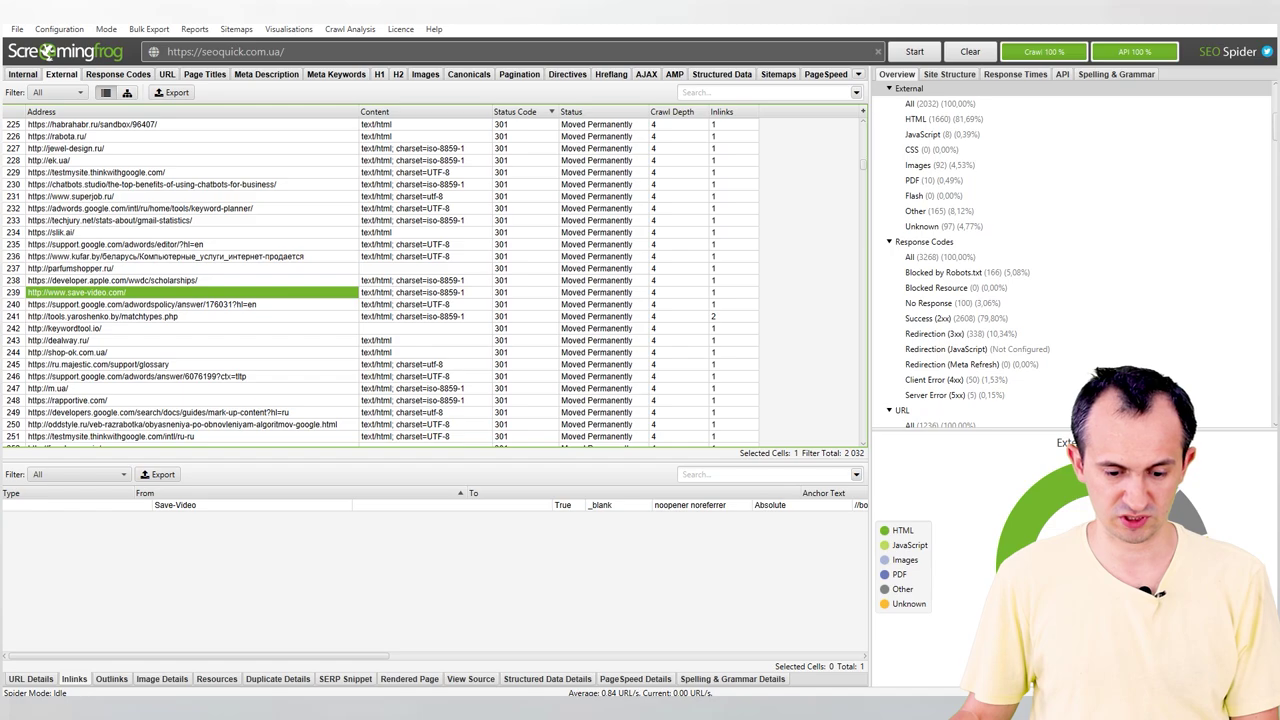
mouse_move(480, 710)
left_click(540, 650)
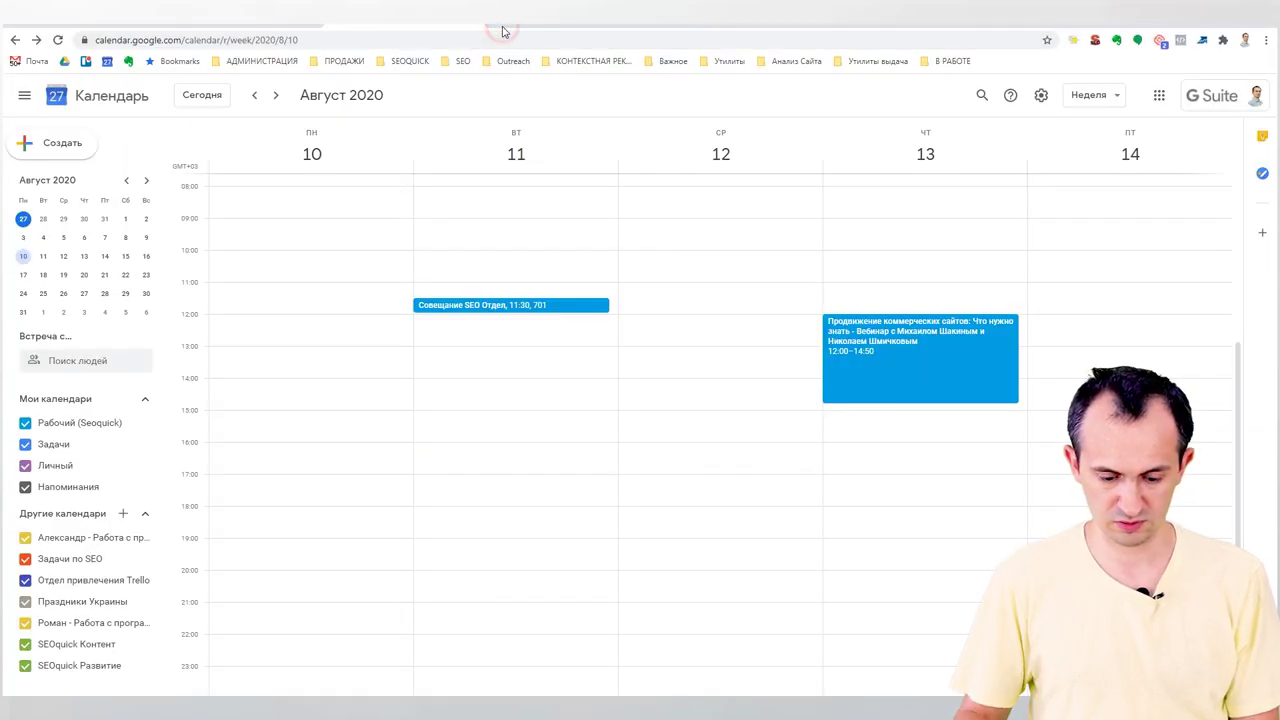
key("ctrl+shift+n")
type("http://www.save-video.com/")
key("Return")
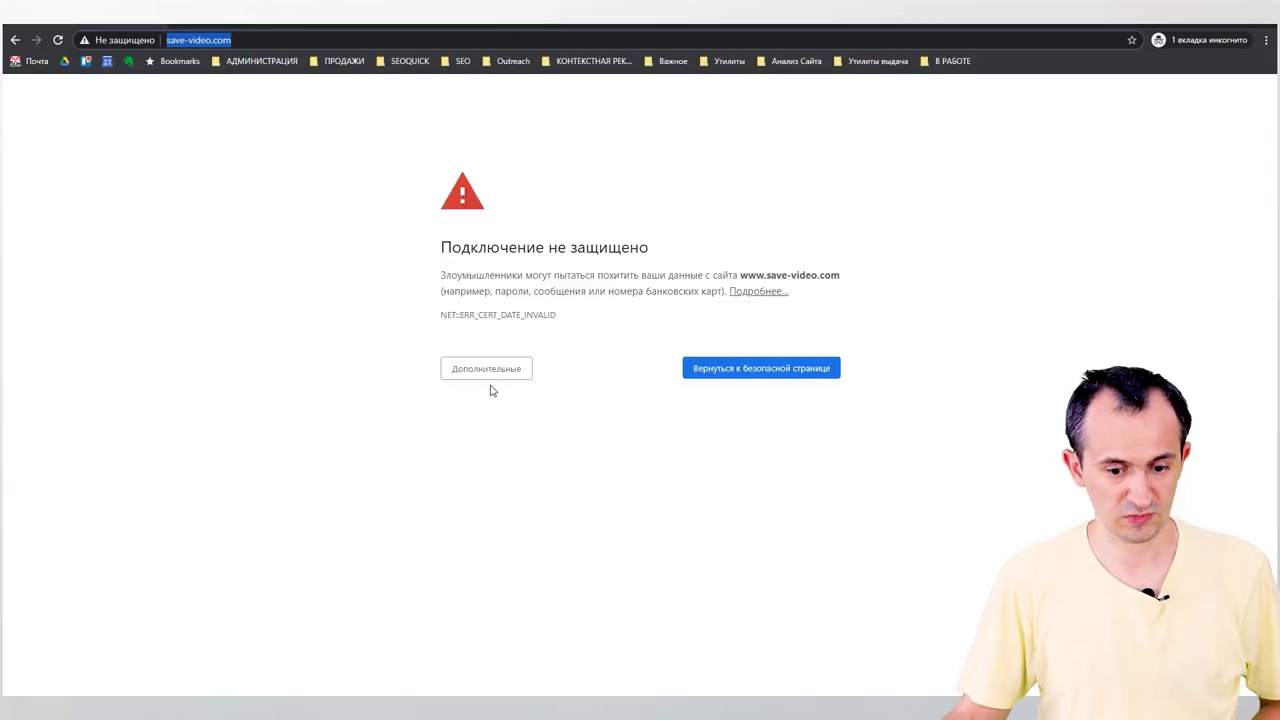
key("ctrl+w")
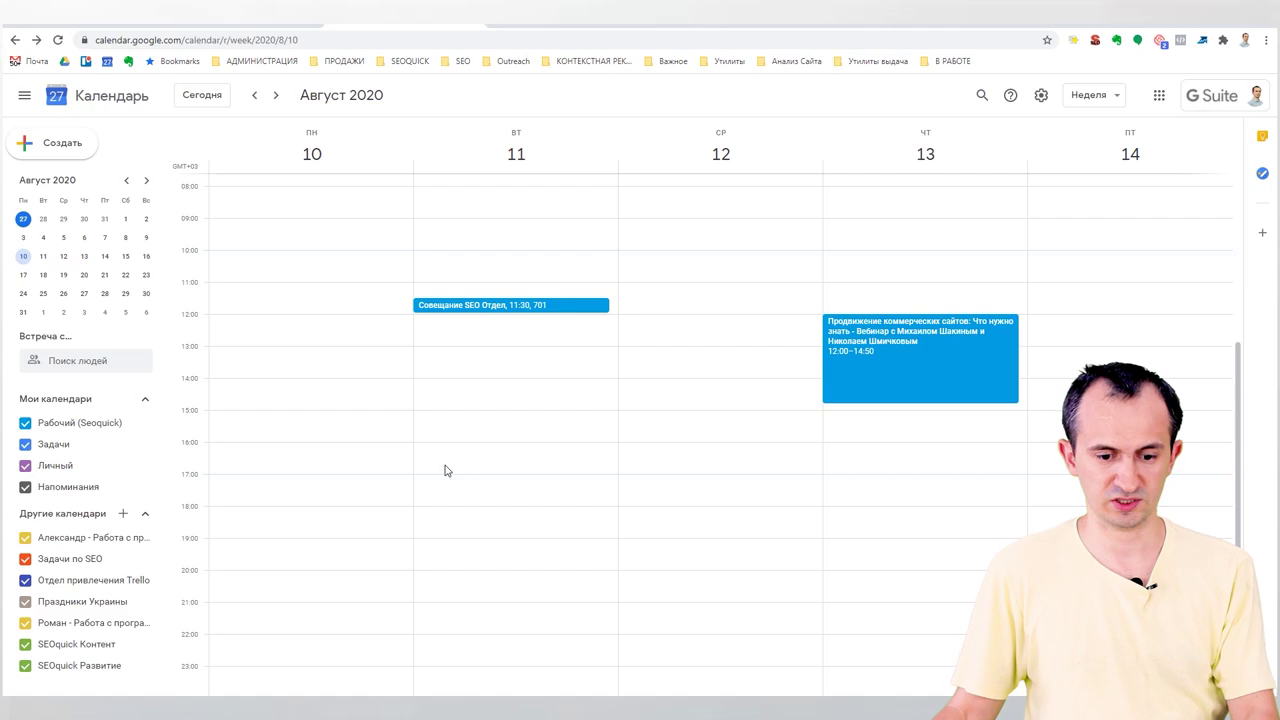
key("alt+Tab")
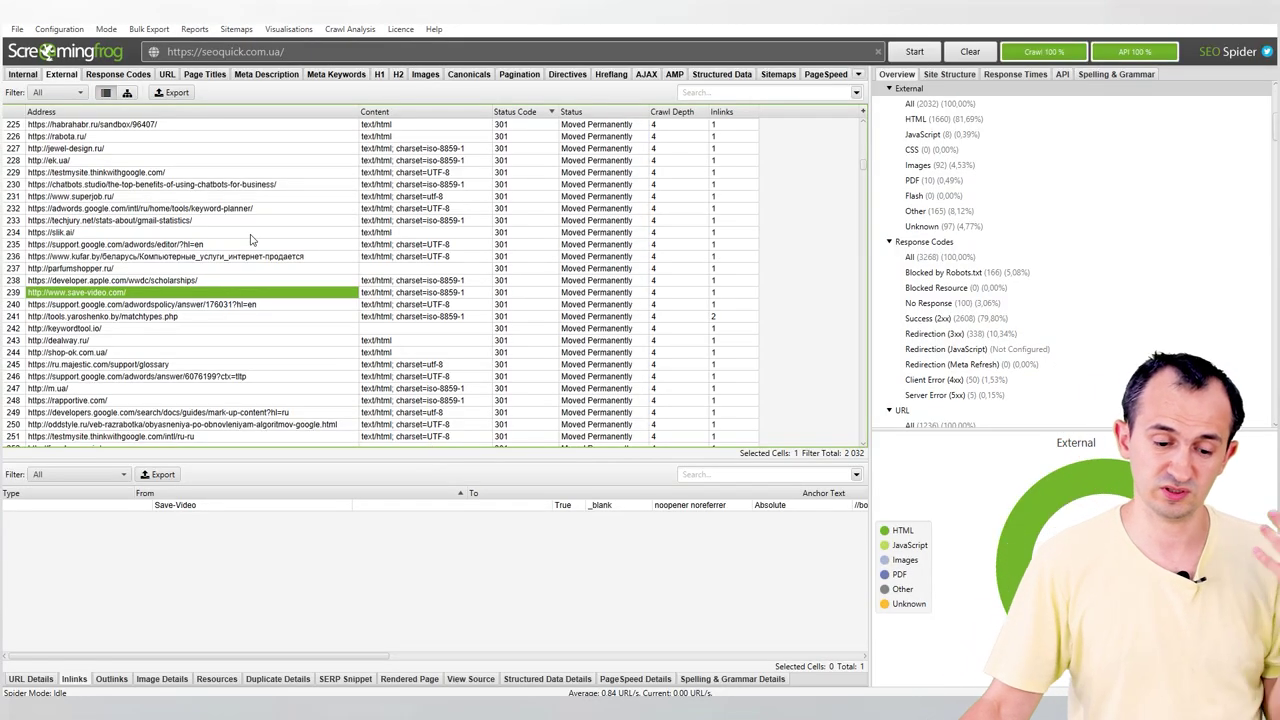
left_click(197, 317)
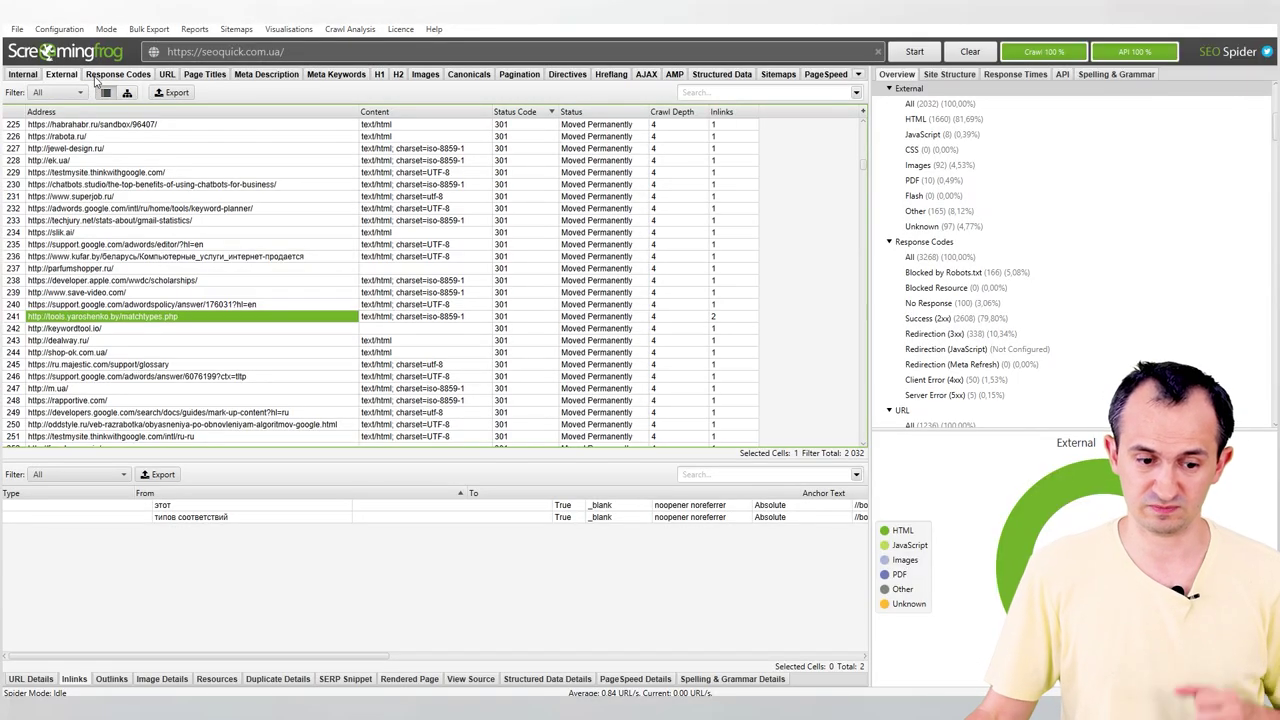
Show the response codes of all crawled URLs and filter the list to Client Error (4xx).
left_click(98, 76)
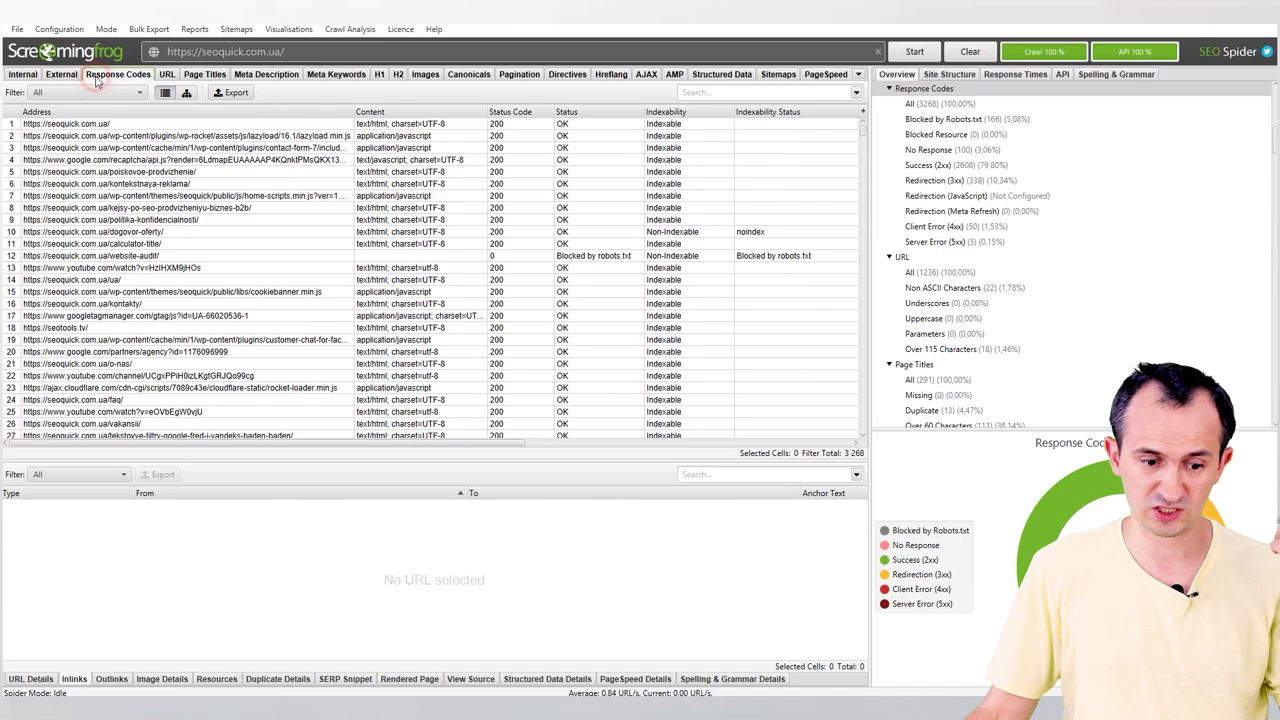
left_click(61, 74)
left_click(117, 76)
left_click(509, 111)
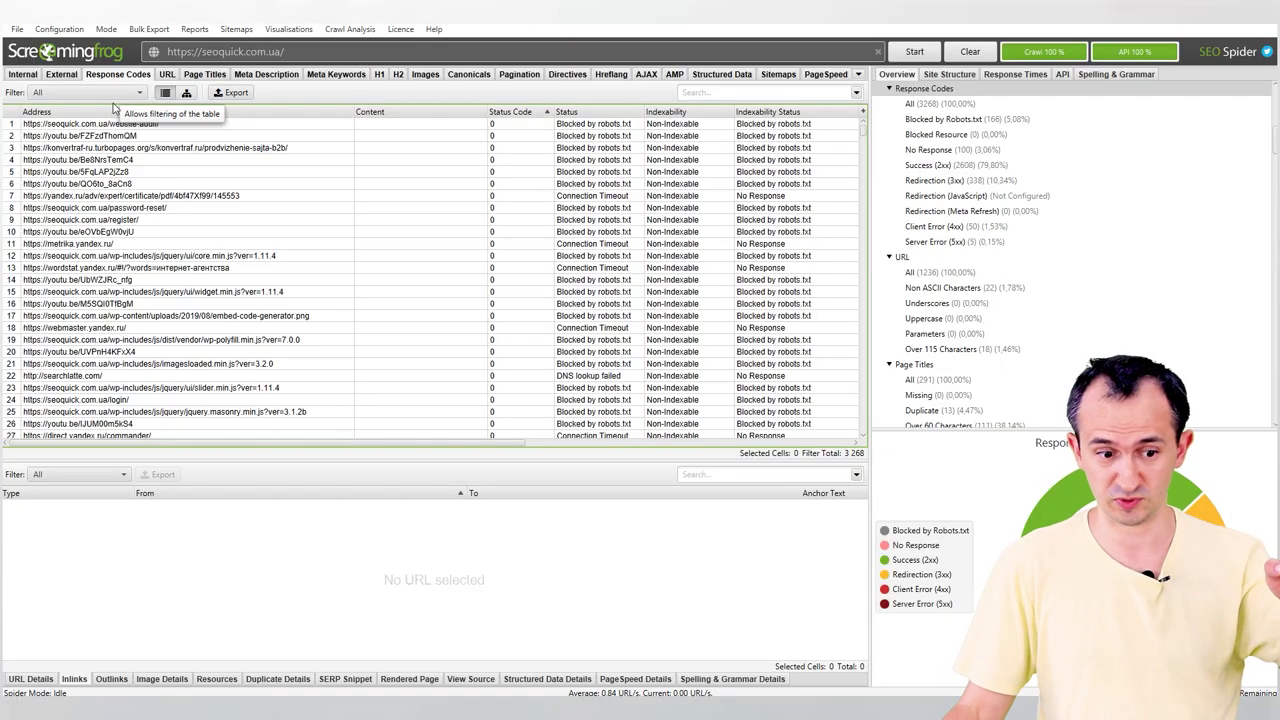
left_click(122, 92)
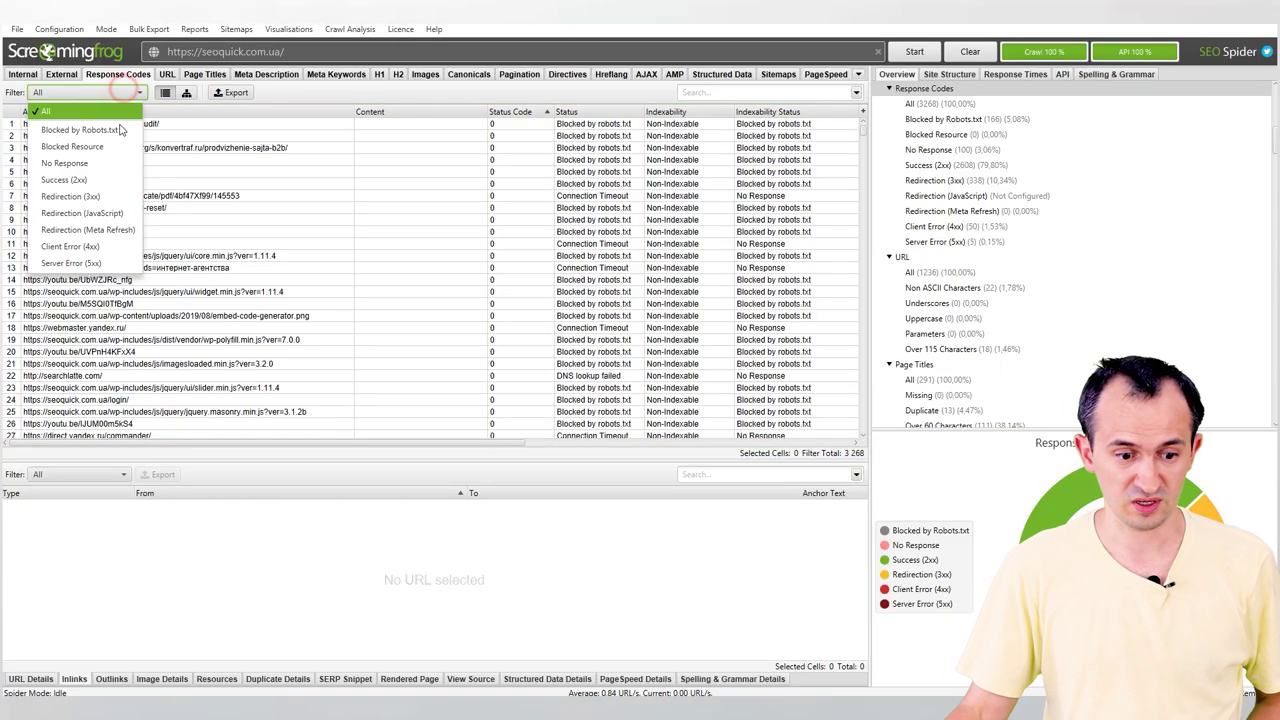
left_click(124, 247)
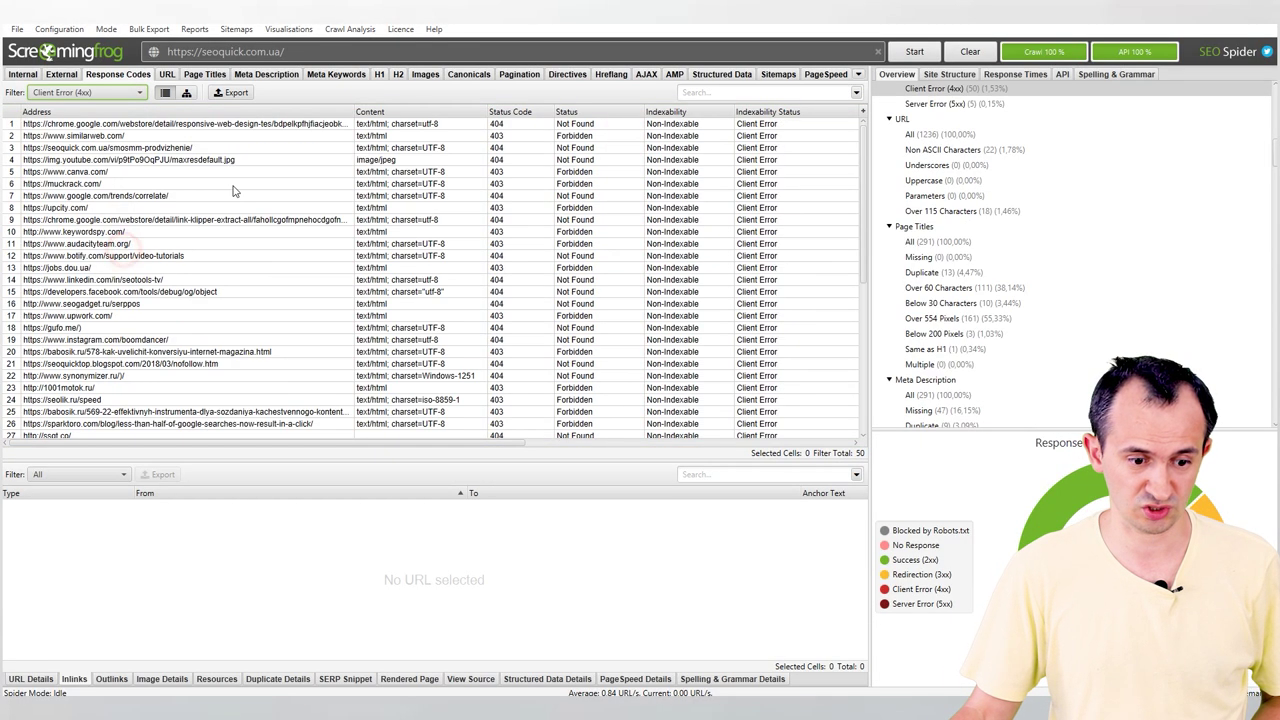
Sort the 4xx URLs by address in ascending order and look through the whole list.
left_click(322, 112)
left_click_drag(350, 112, 365, 118)
scroll(310, 250, "down", 8)
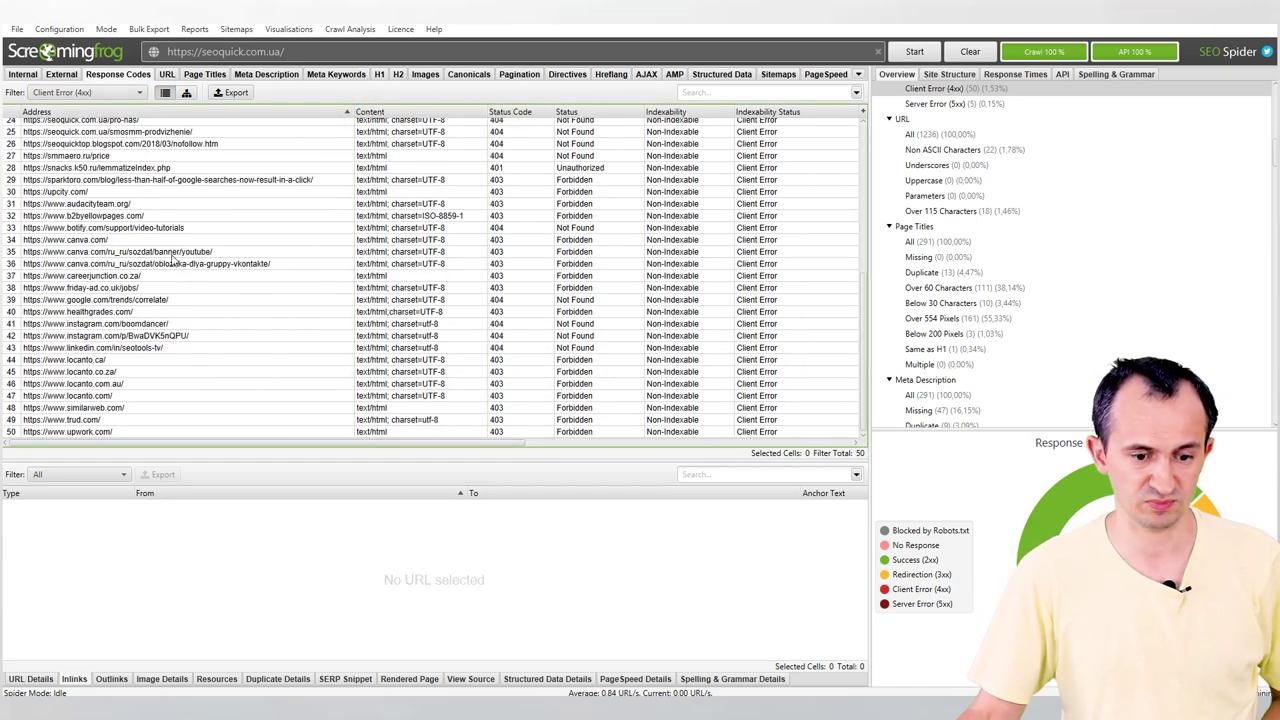
scroll(173, 259, "up", 8)
scroll(190, 280, "down", 8)
scroll(205, 300, "up", 8)
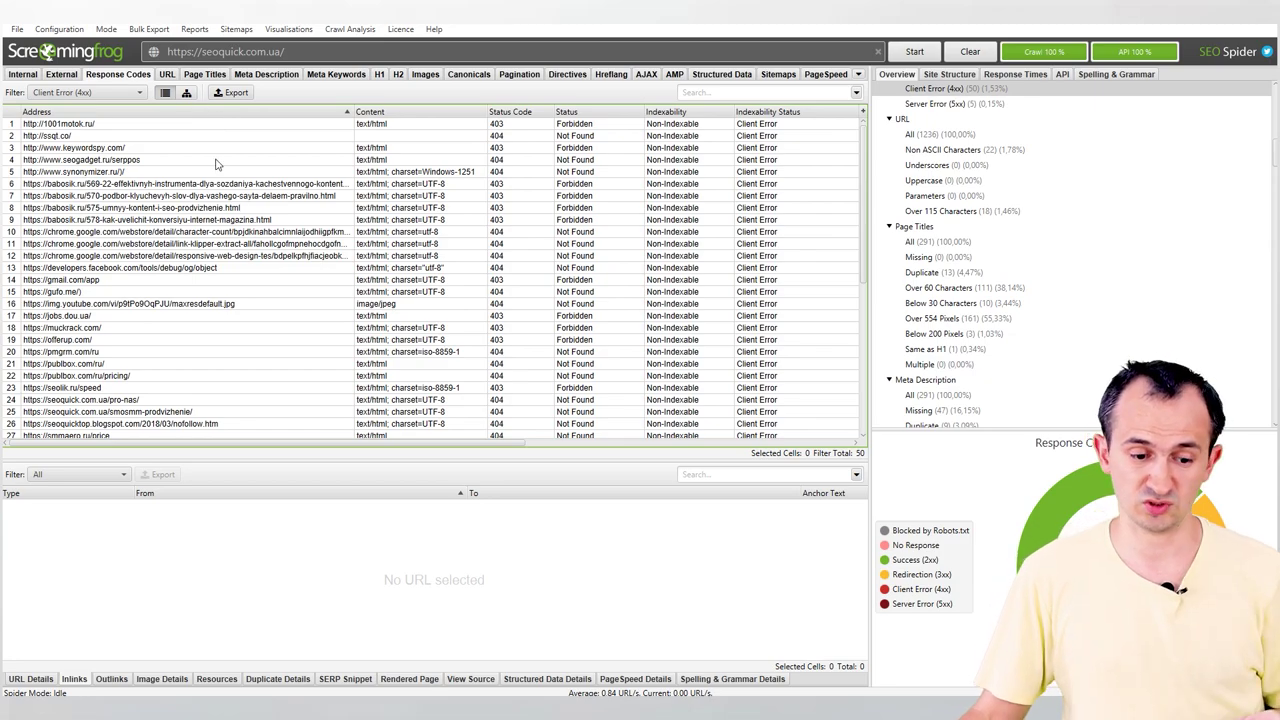
scroll(223, 320, "down", 8)
scroll(309, 203, "up", 8)
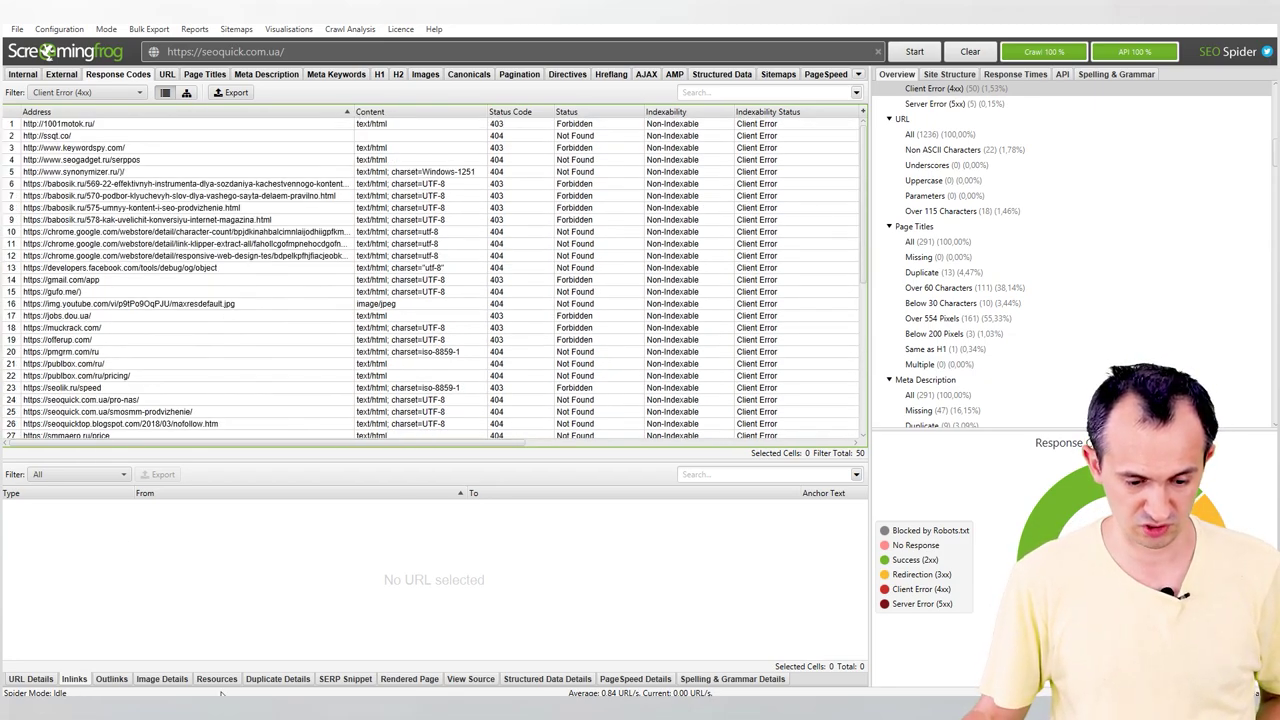
Select all the 4xx URLs and check in the image details which page embeds the broken maxresdefault.jpg image.
left_click(162, 680)
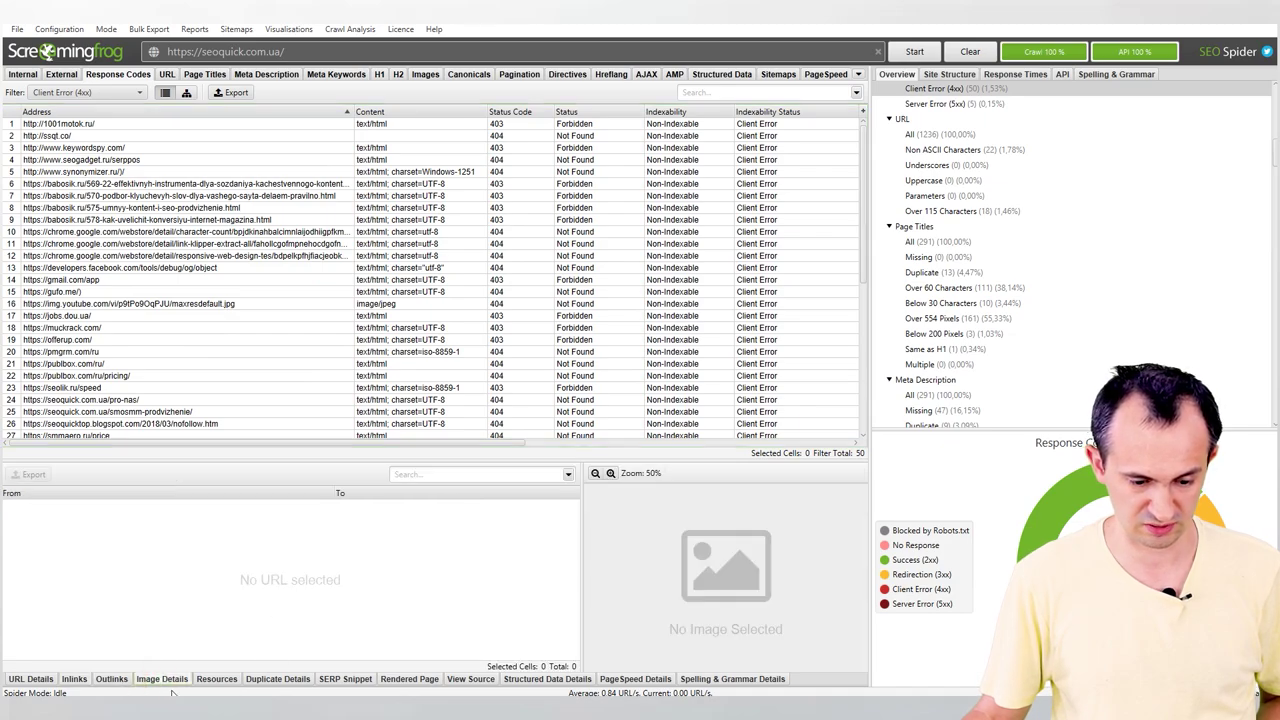
left_click(217, 680)
left_click(250, 292)
key("ctrl+a")
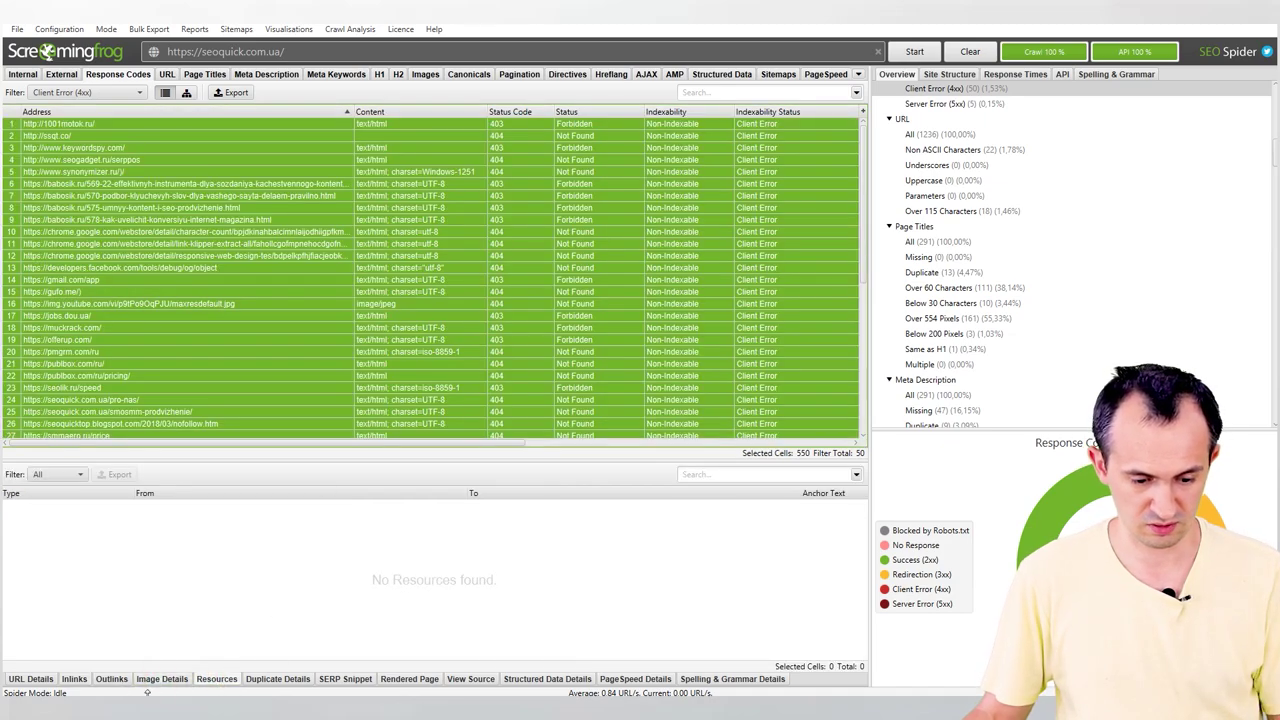
left_click(162, 680)
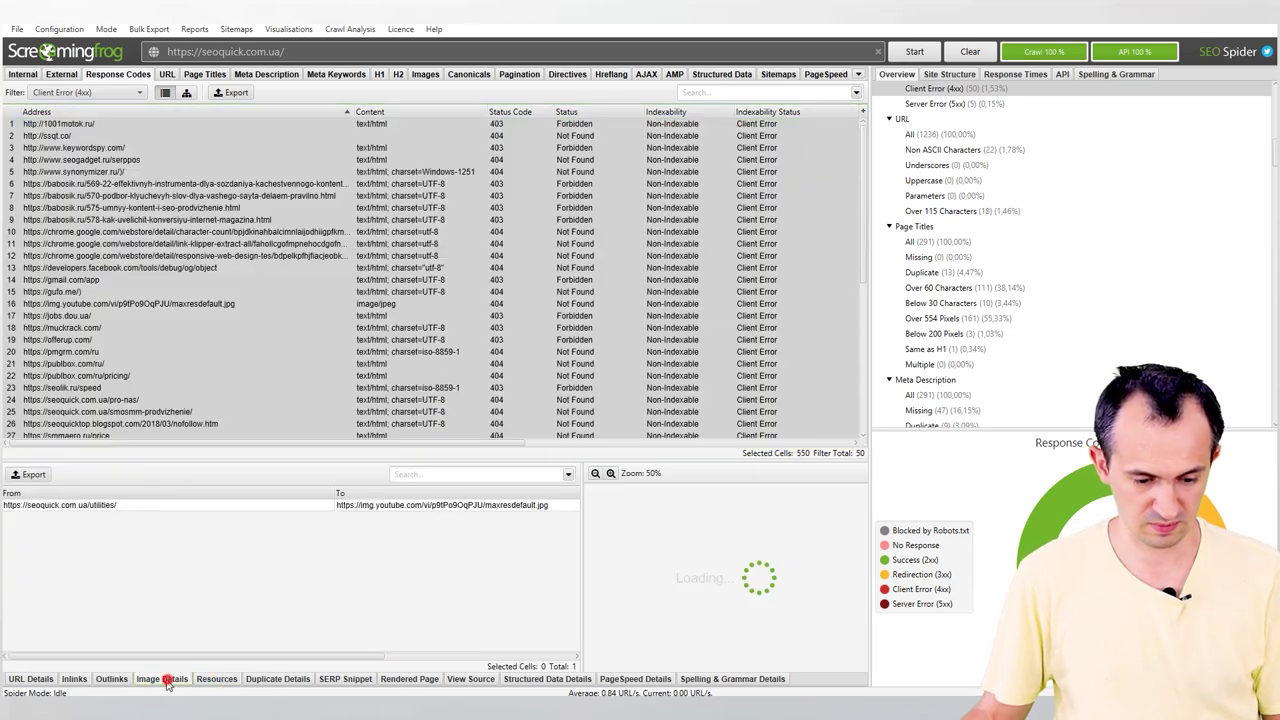
left_click(208, 506)
left_click(359, 507)
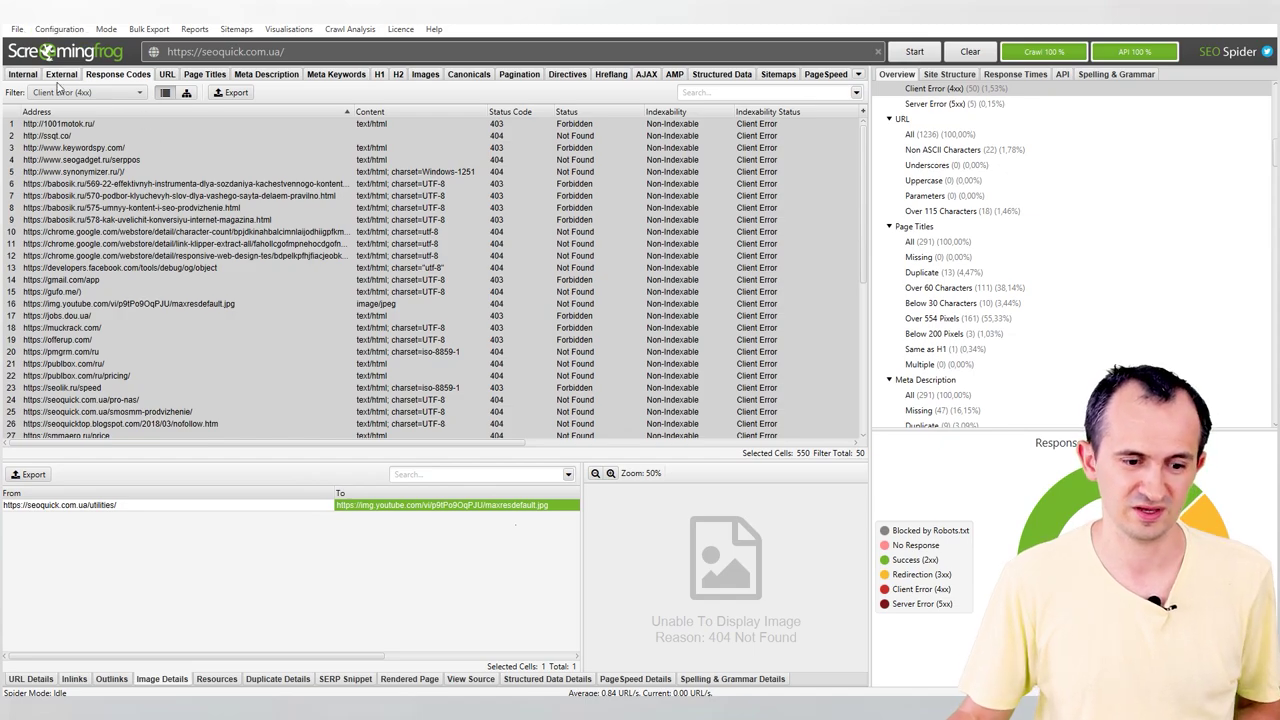
Reset the response codes filter to All and filter the internal URLs to Images.
left_click(129, 93)
left_click(100, 104)
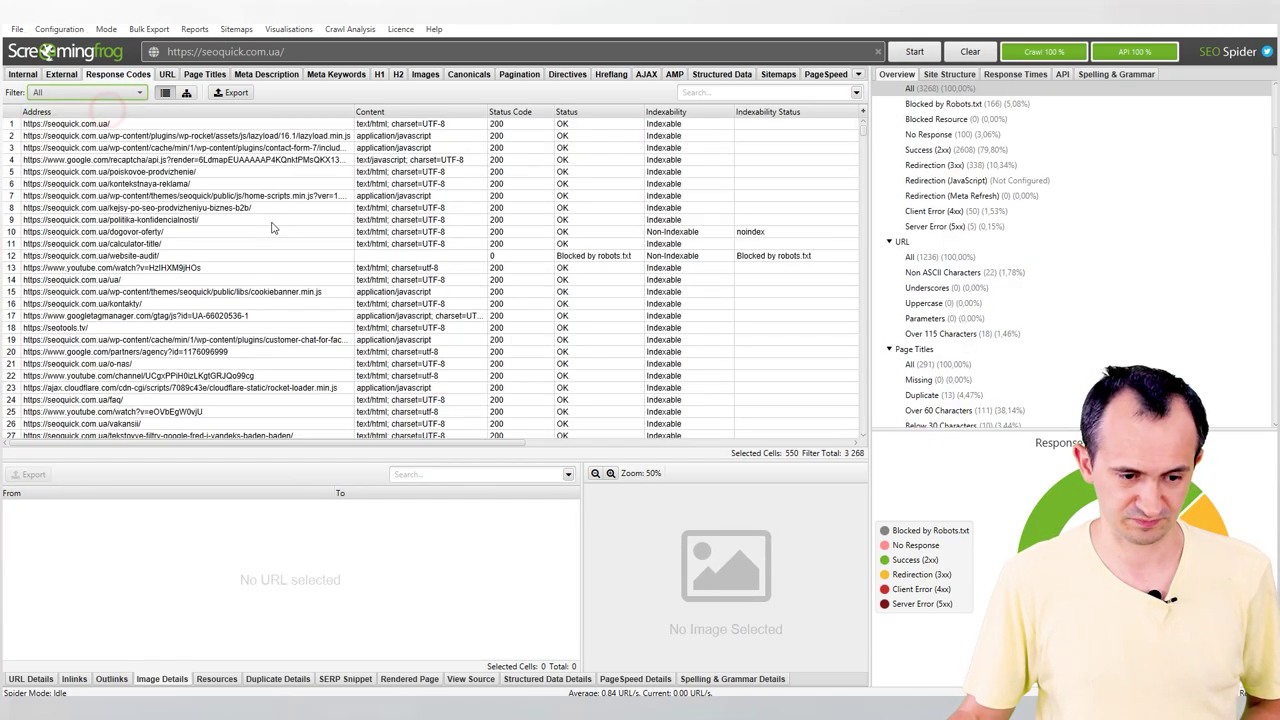
left_click(31, 76)
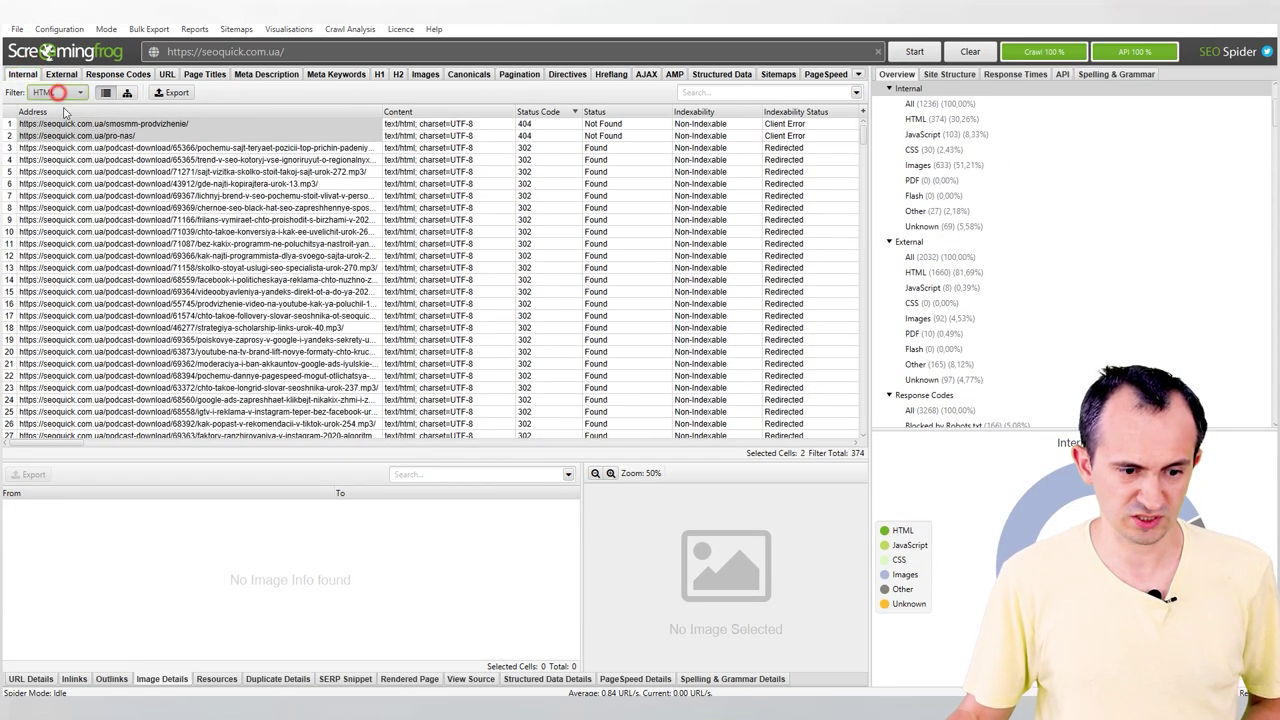
left_click(58, 92)
left_click(102, 181)
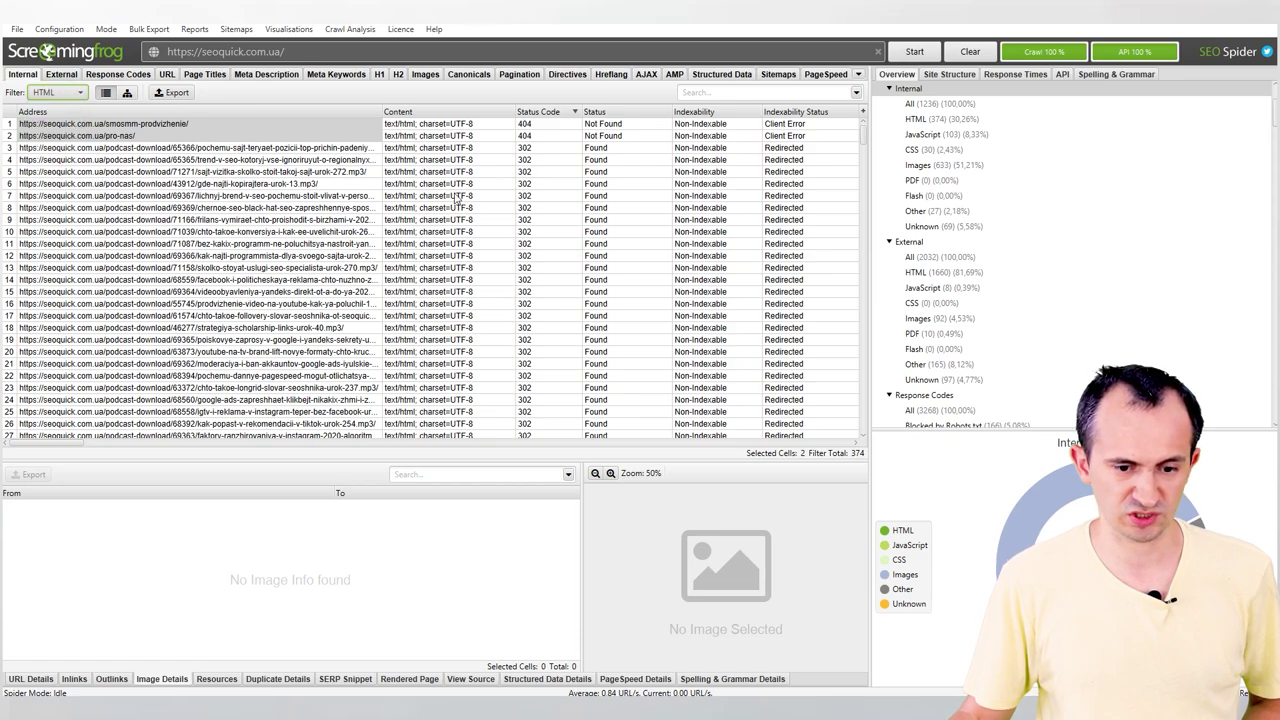
Check the status codes of the internal images by sorting them in descending order, and clear the sorting.
scroll(78, 93, "down", 3)
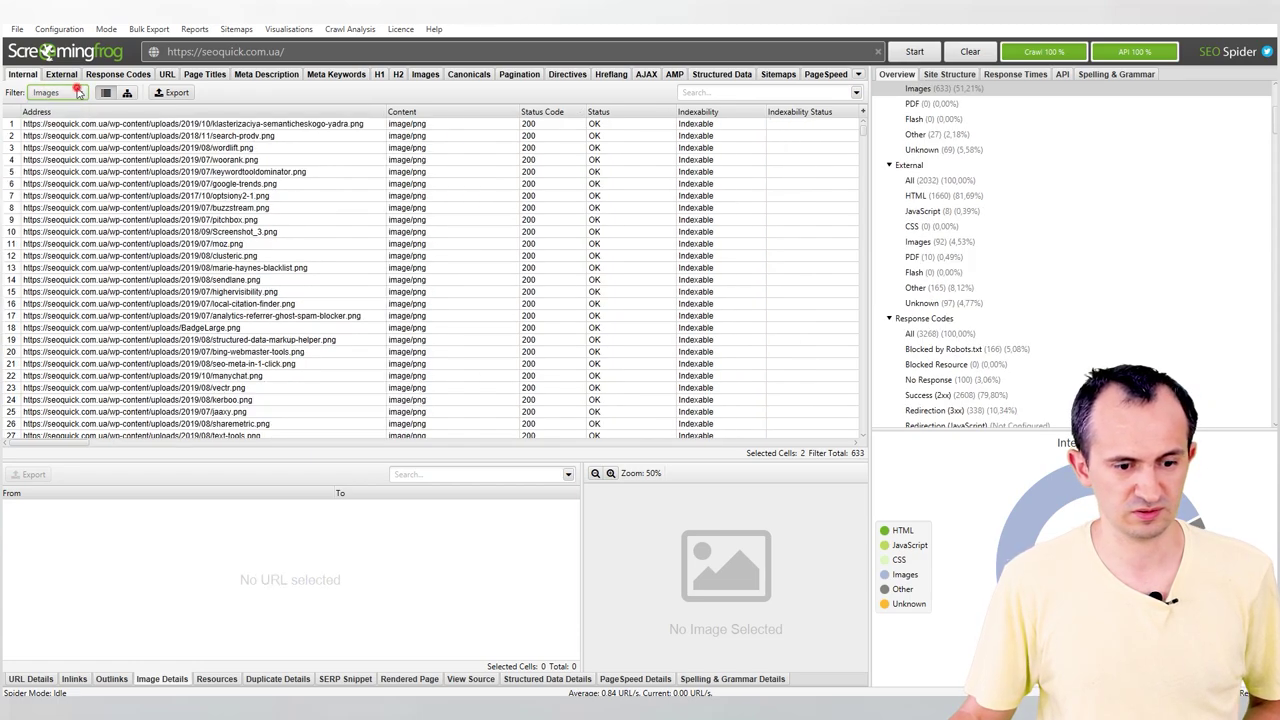
left_click(556, 113)
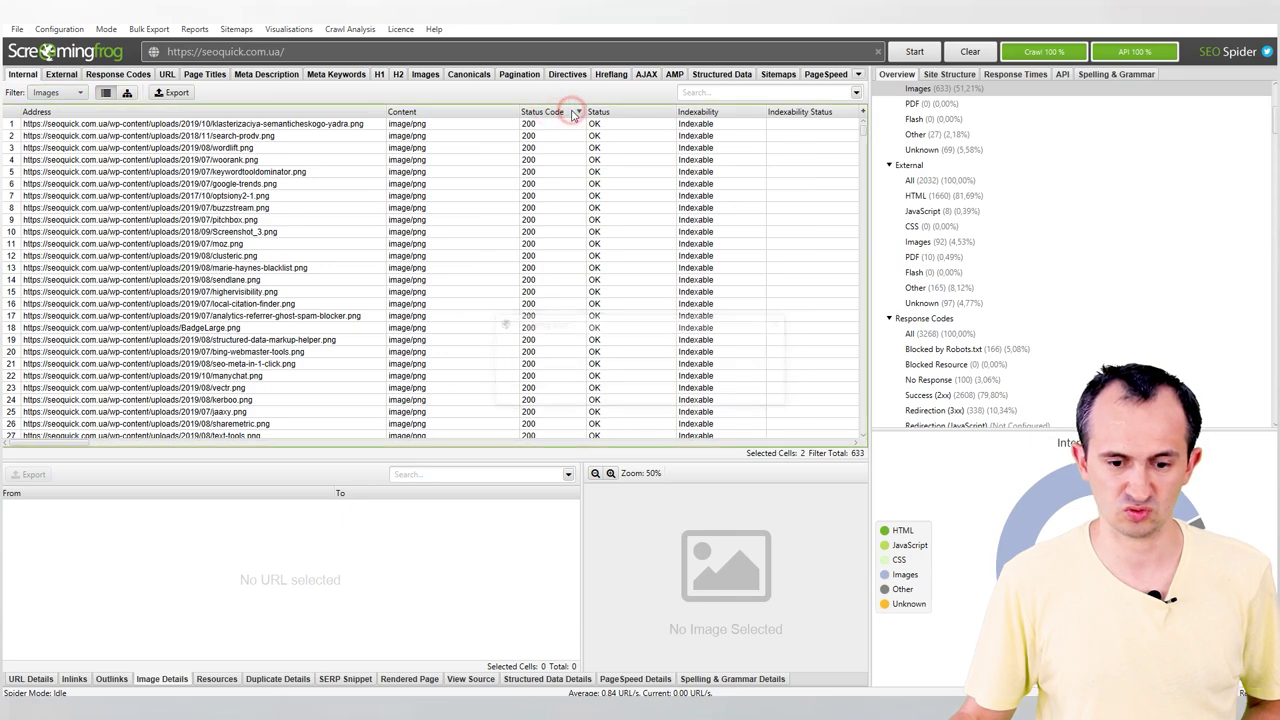
left_click(562, 112)
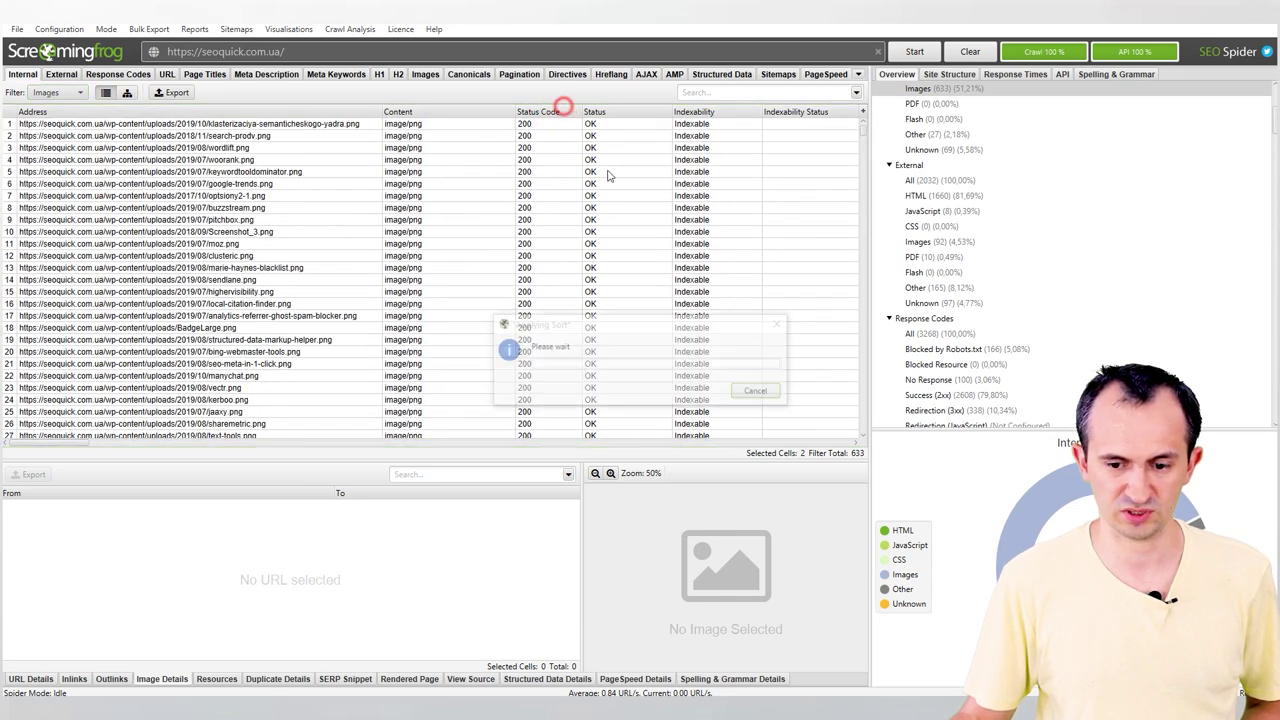
mouse_move(865, 142)
left_mouse_down()
mouse_move(868, 476)
mouse_move(878, 302)
mouse_move(866, 120)
left_mouse_up()
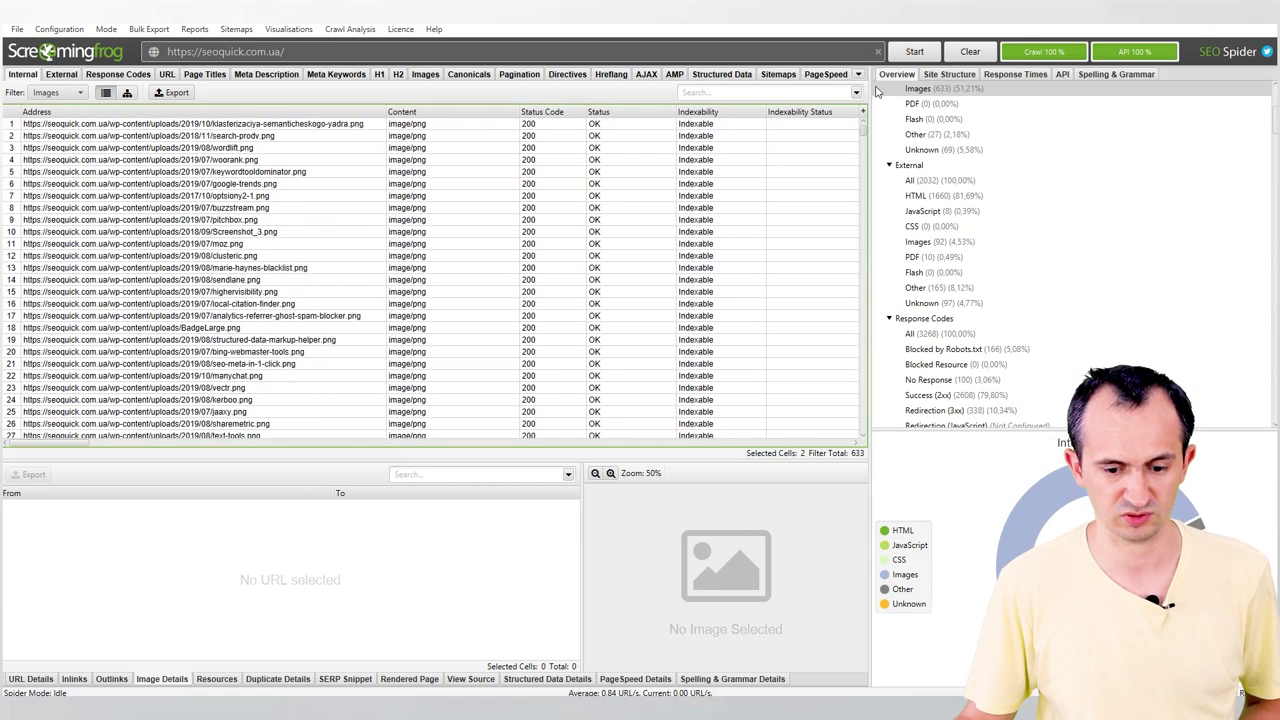
left_click(52, 93)
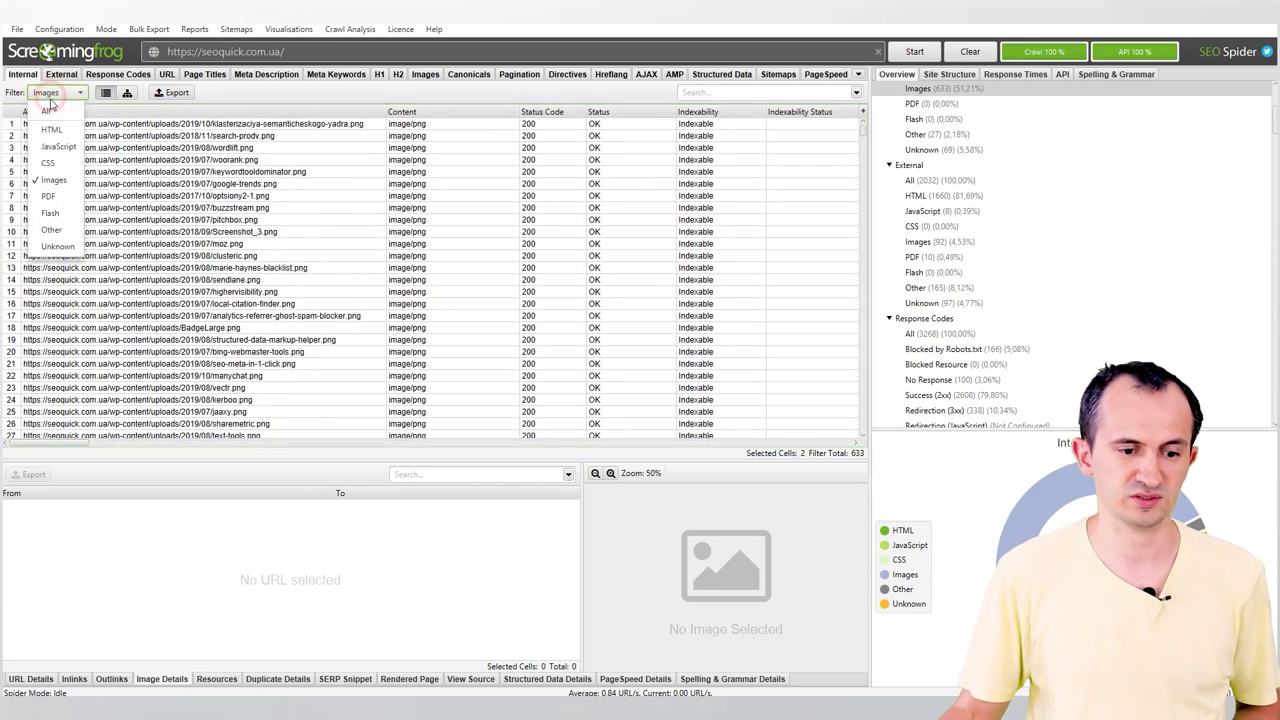
left_click(51, 146)
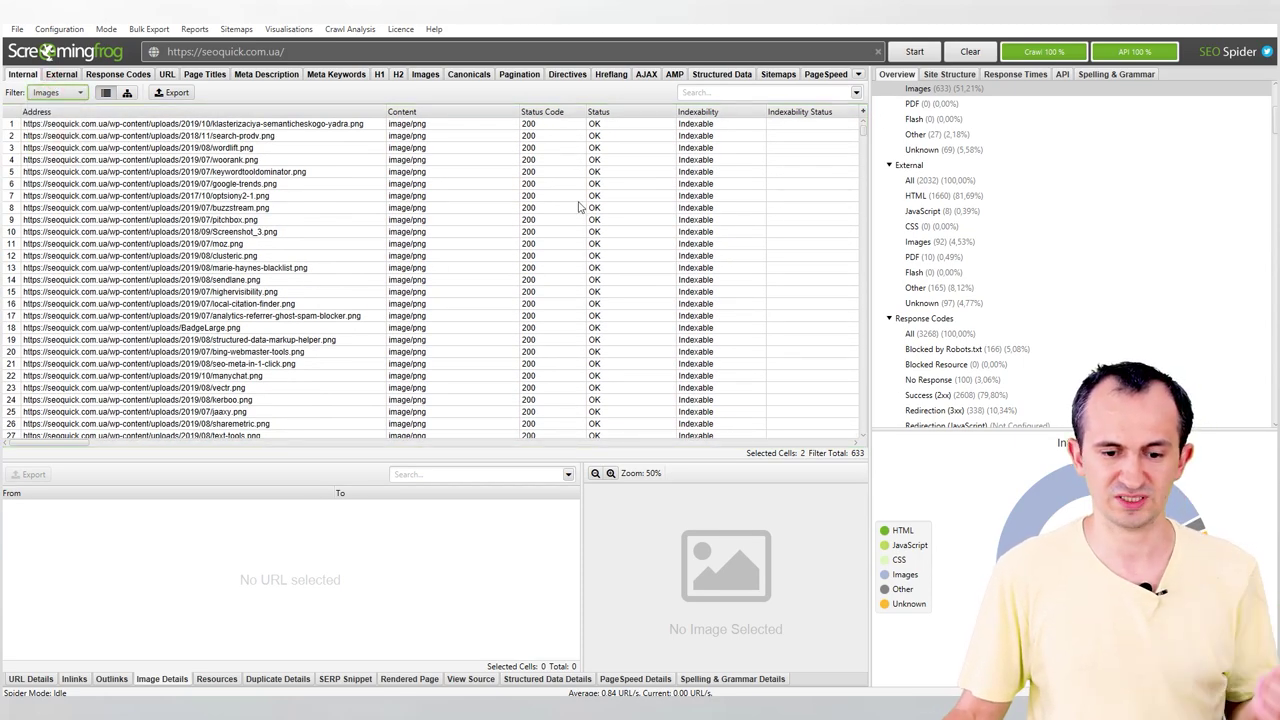
Sort the internal JavaScript files by status code in descending order and look through the whole list.
left_click(573, 113)
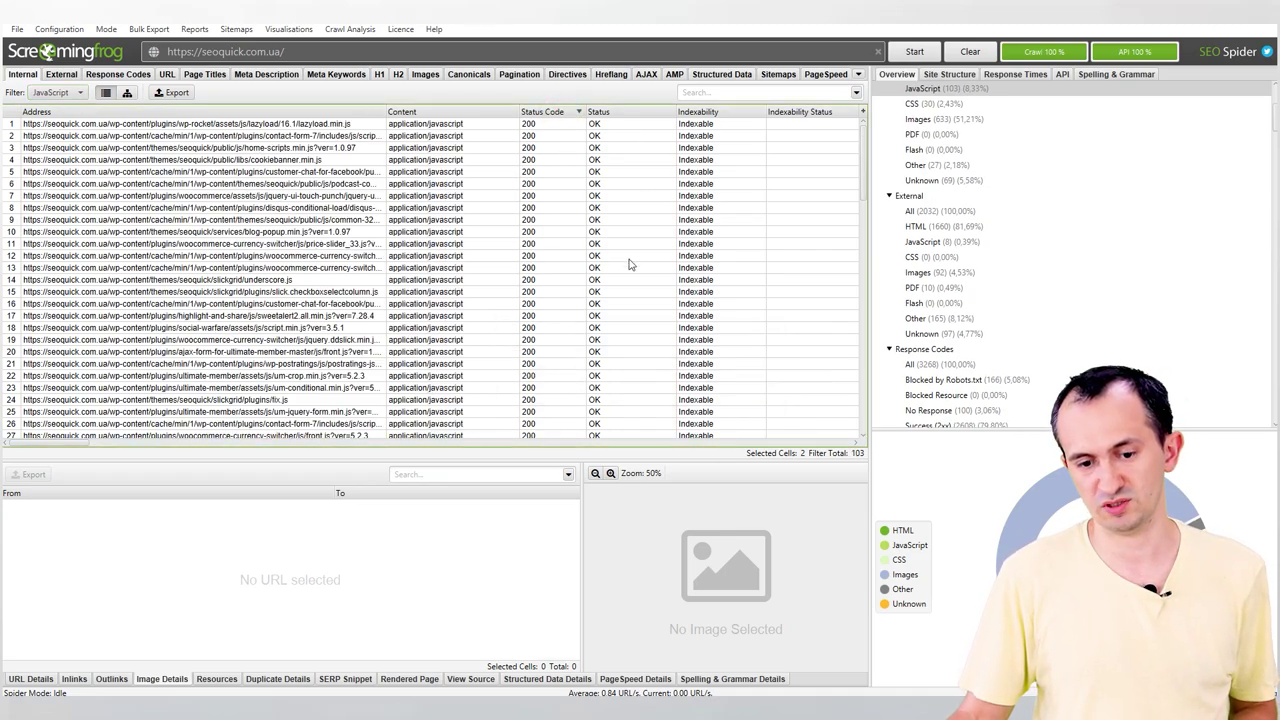
scroll(639, 219, "down", 10)
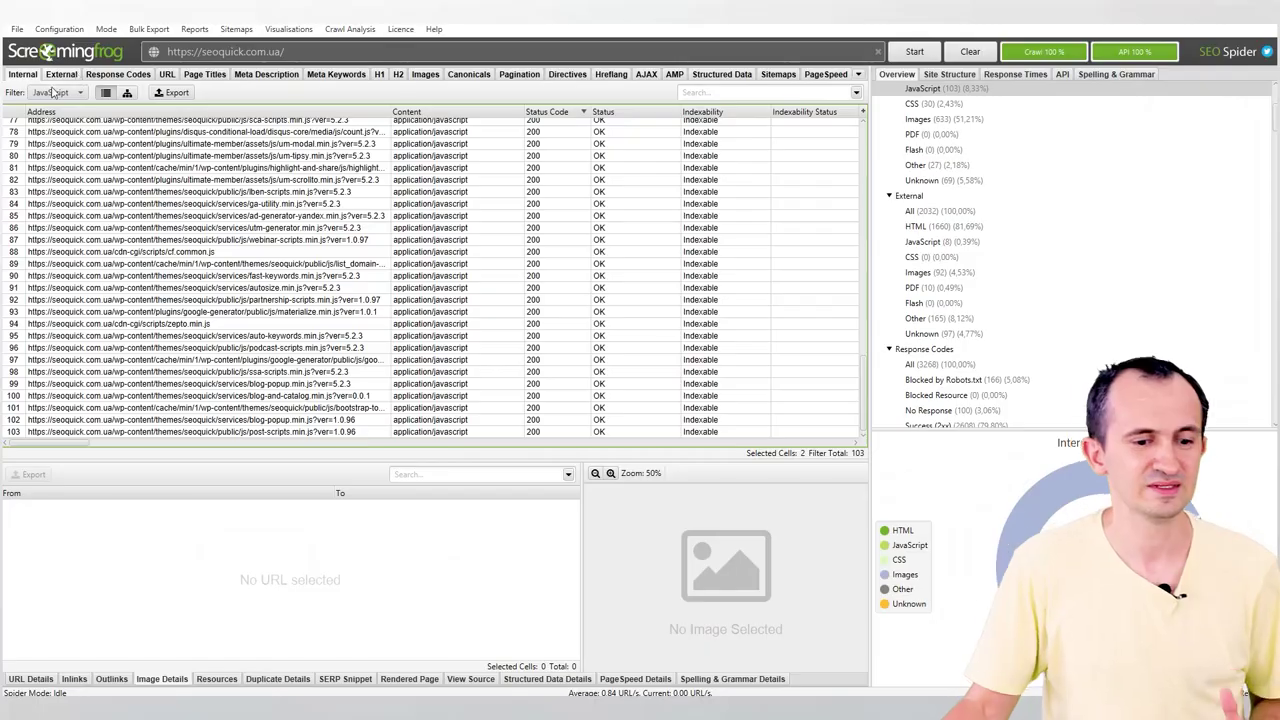
Look over the external URLs, open the URL report and filter it to Non ASCII Characters.
left_click(61, 74)
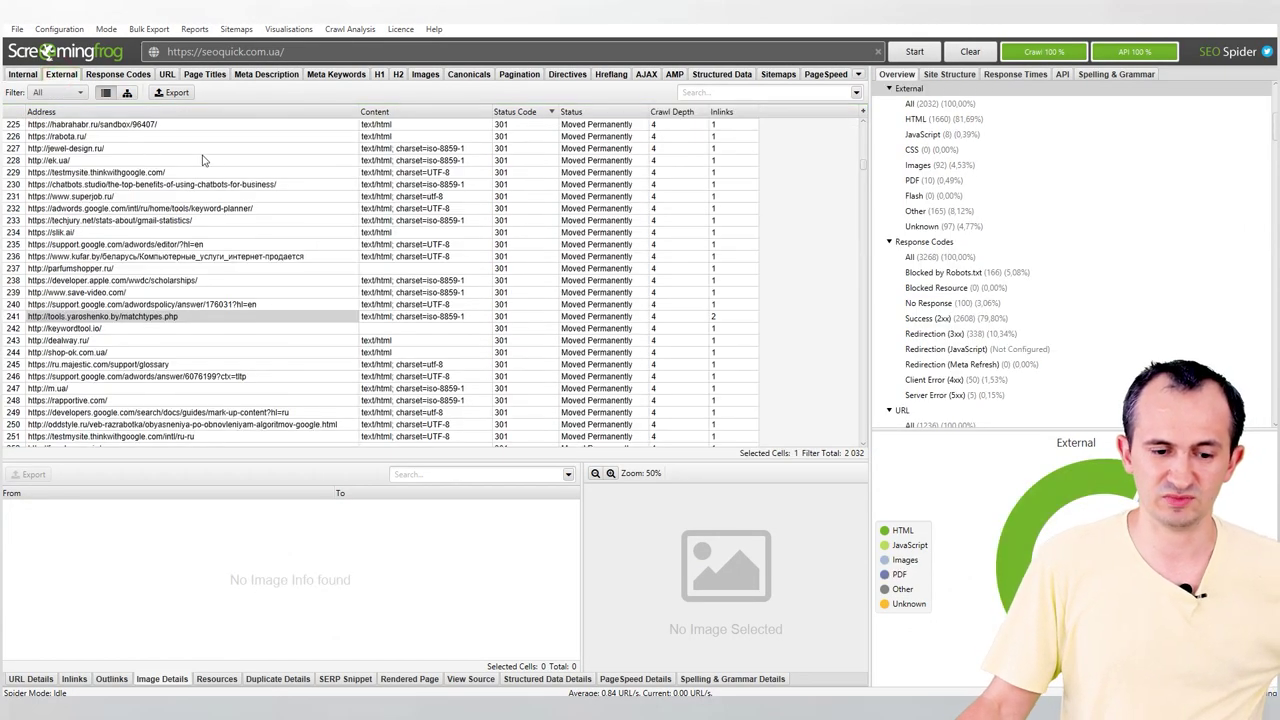
left_click(167, 75)
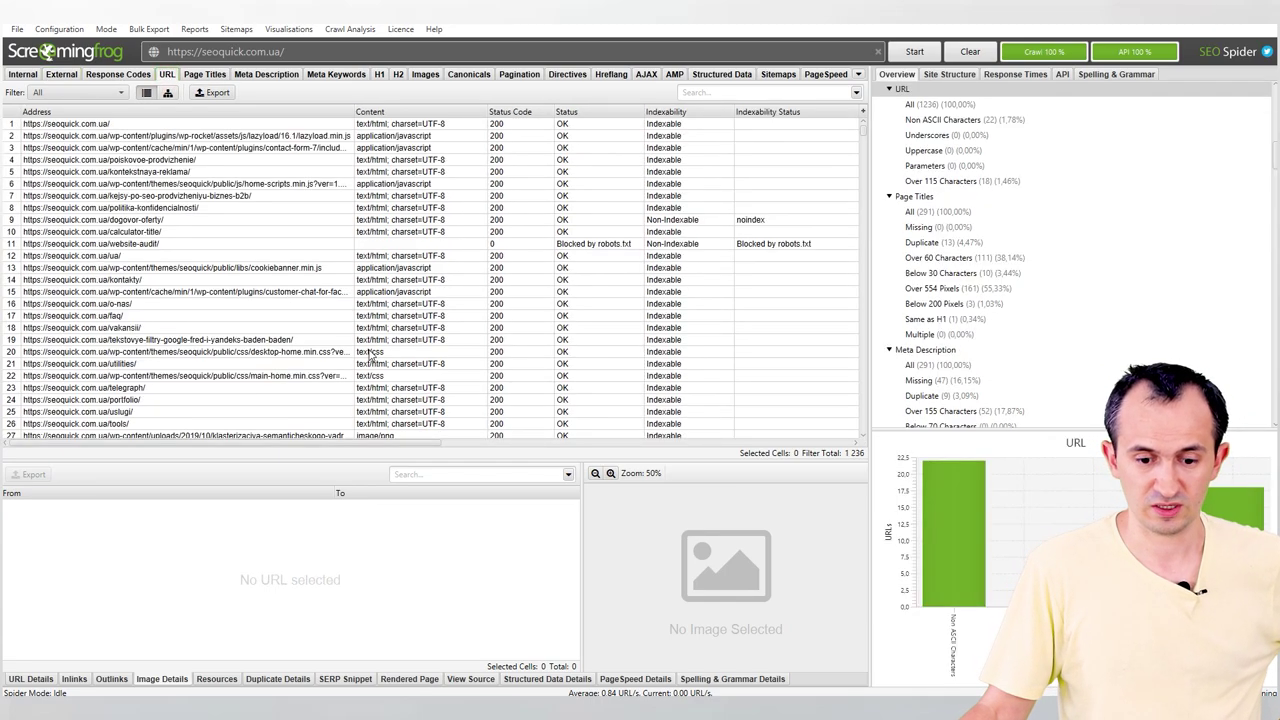
scroll(380, 344, "down", 5)
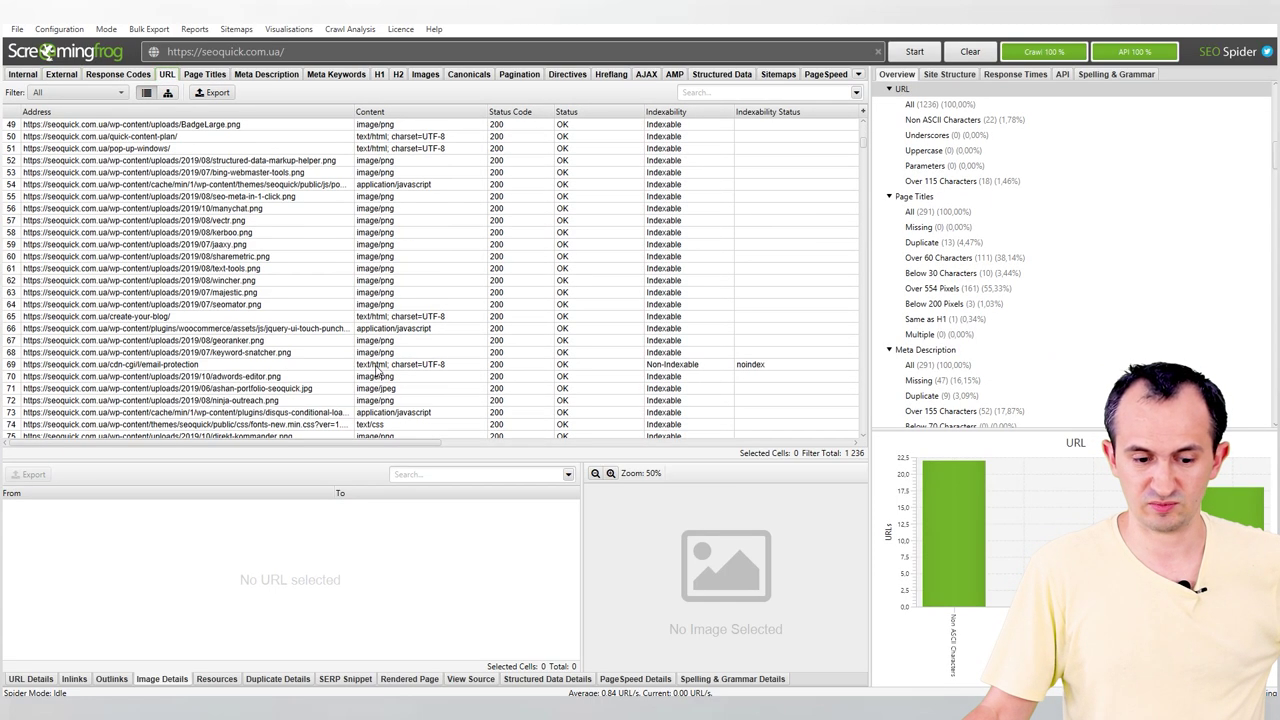
left_click(80, 92)
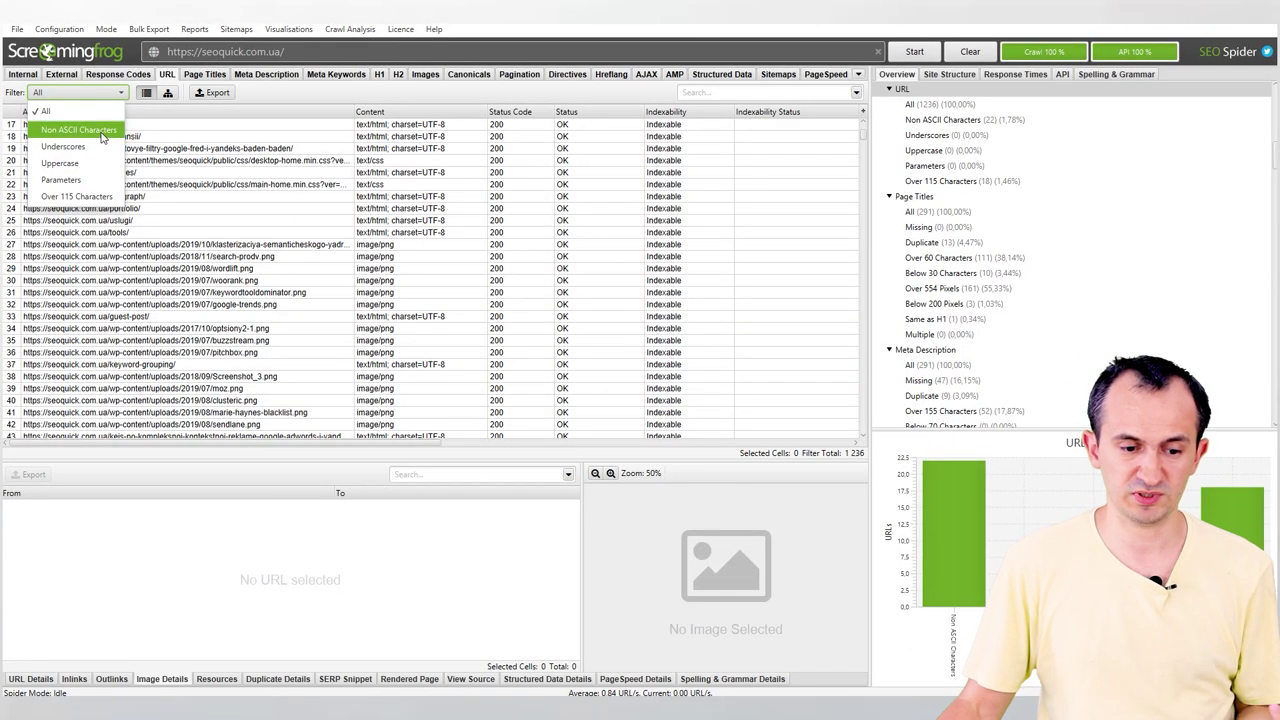
left_click(102, 132)
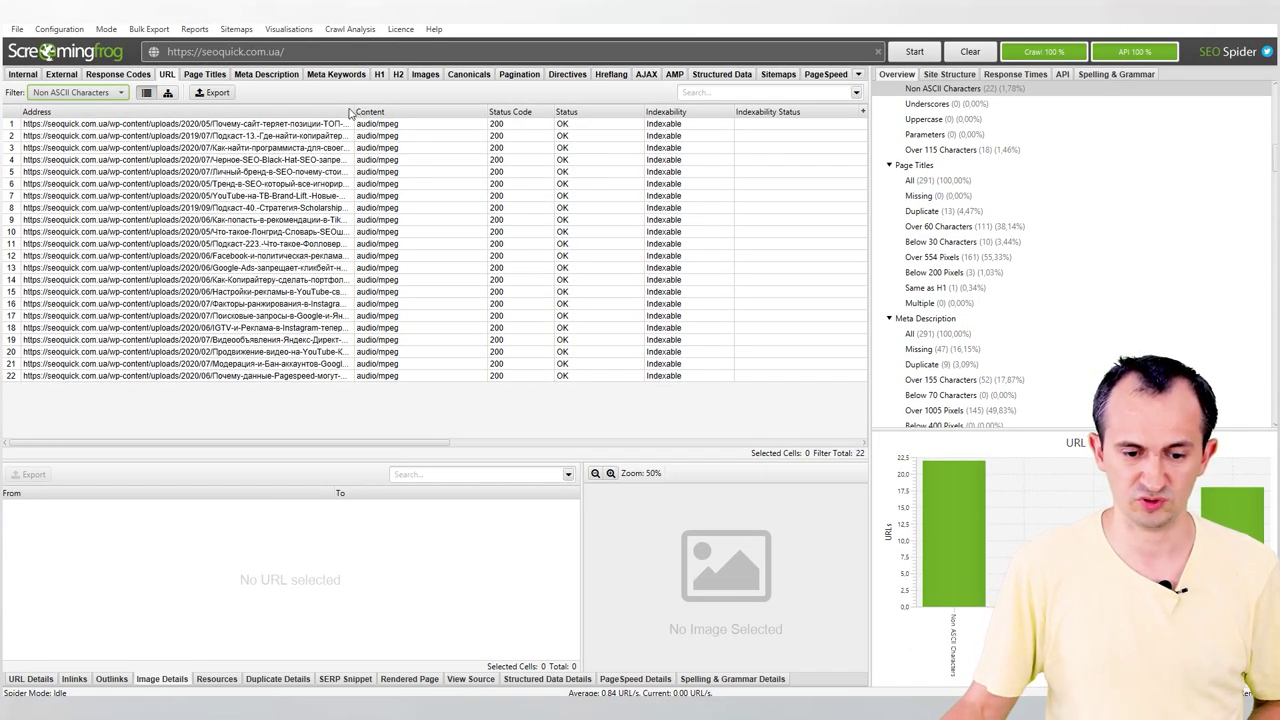
Widen the Address column to read the full non-ASCII URLs, and switch the filter to Underscores.
left_click_drag(352, 108, 596, 124)
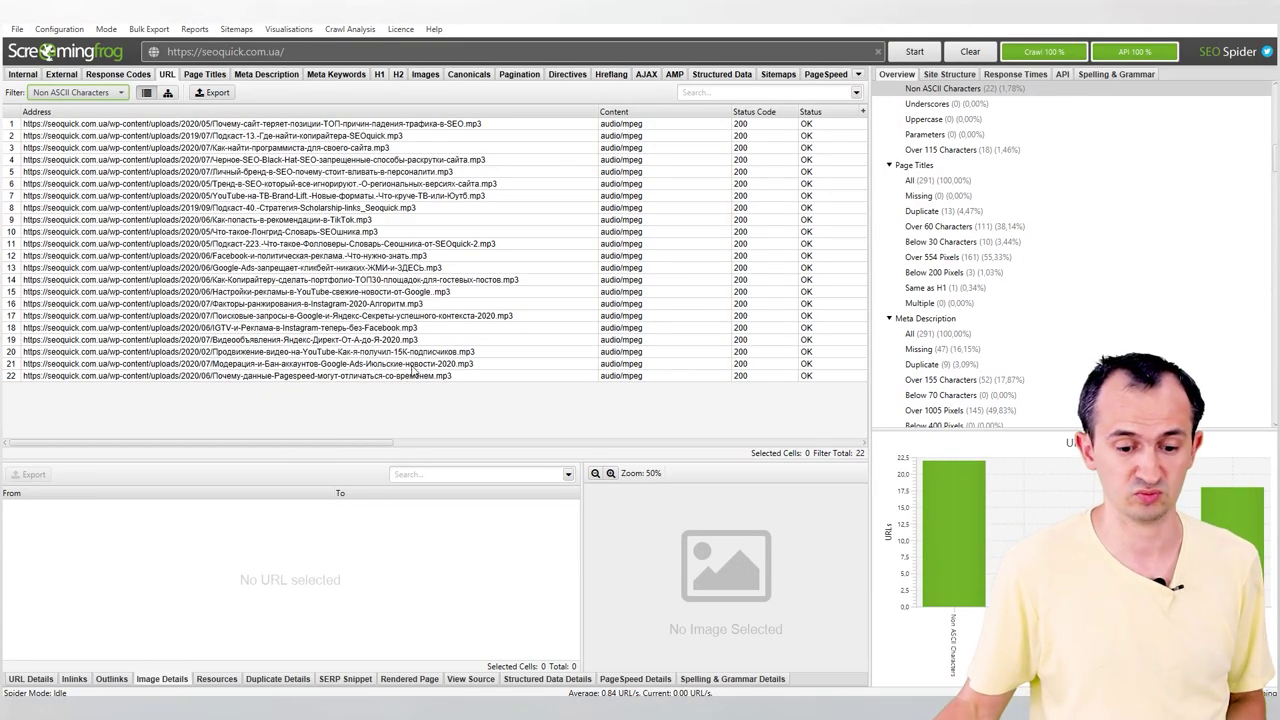
left_click_drag(413, 363, 413, 374)
left_click(110, 92)
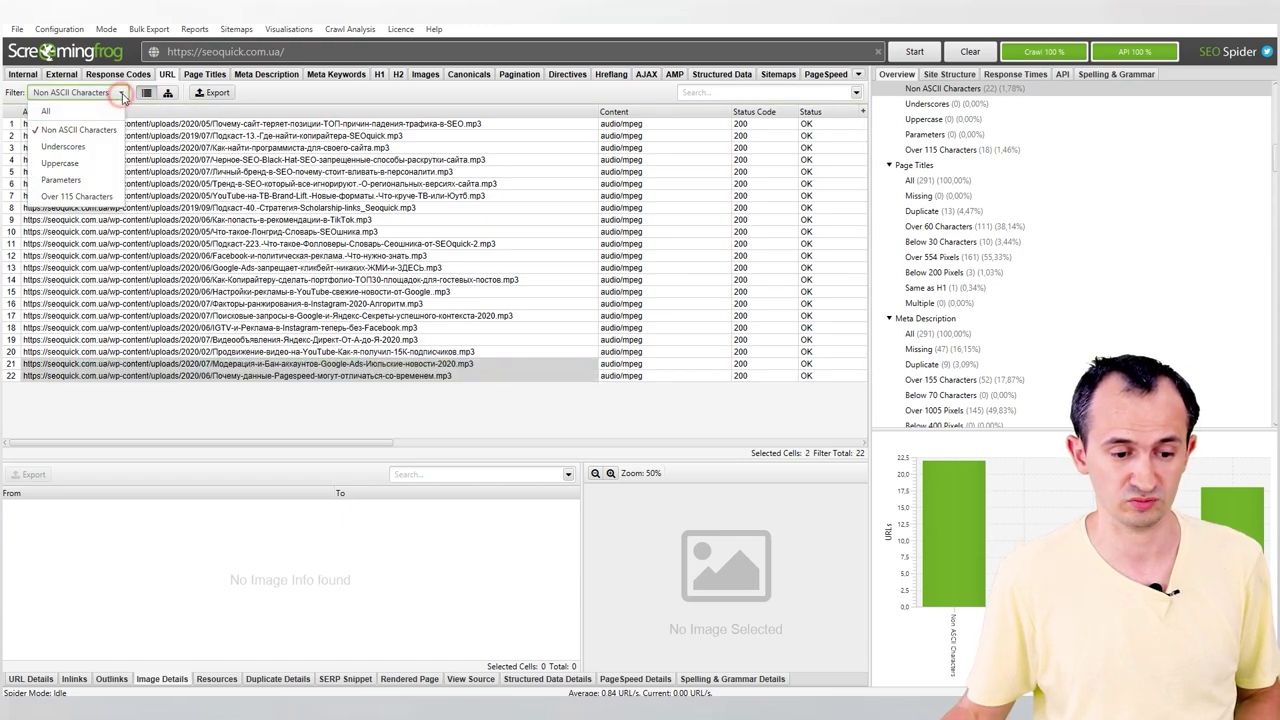
left_click(83, 145)
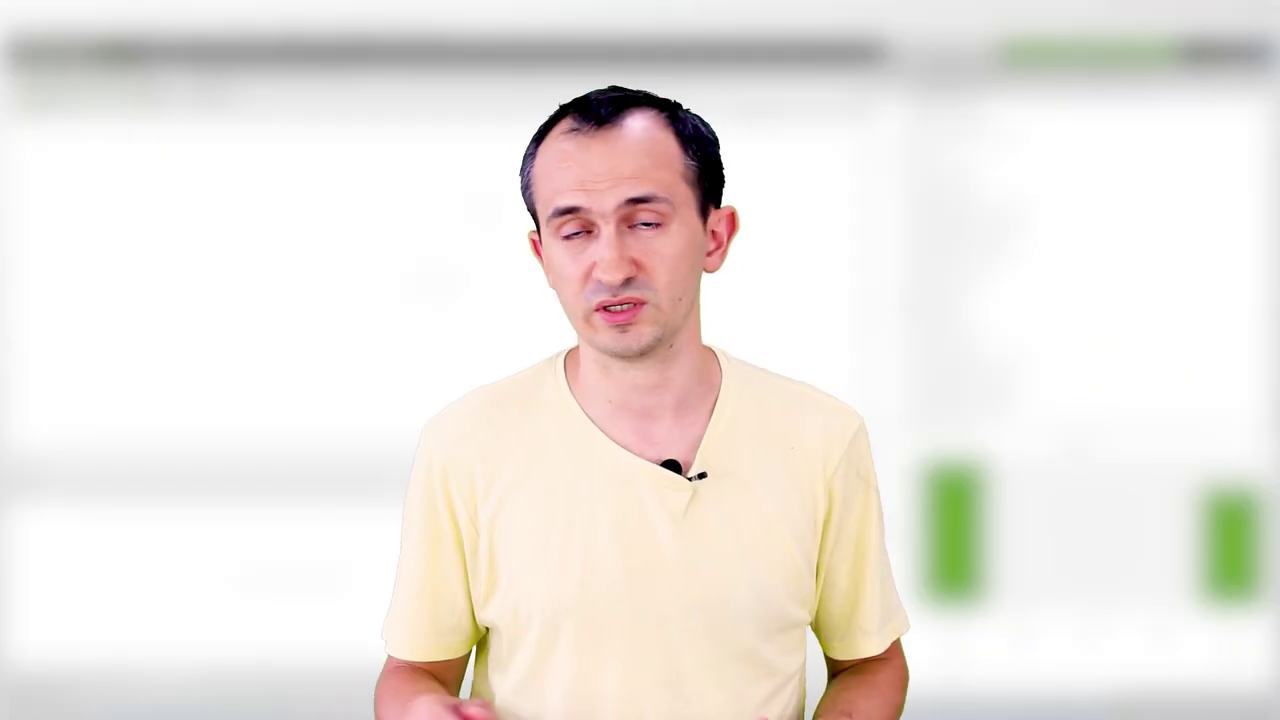
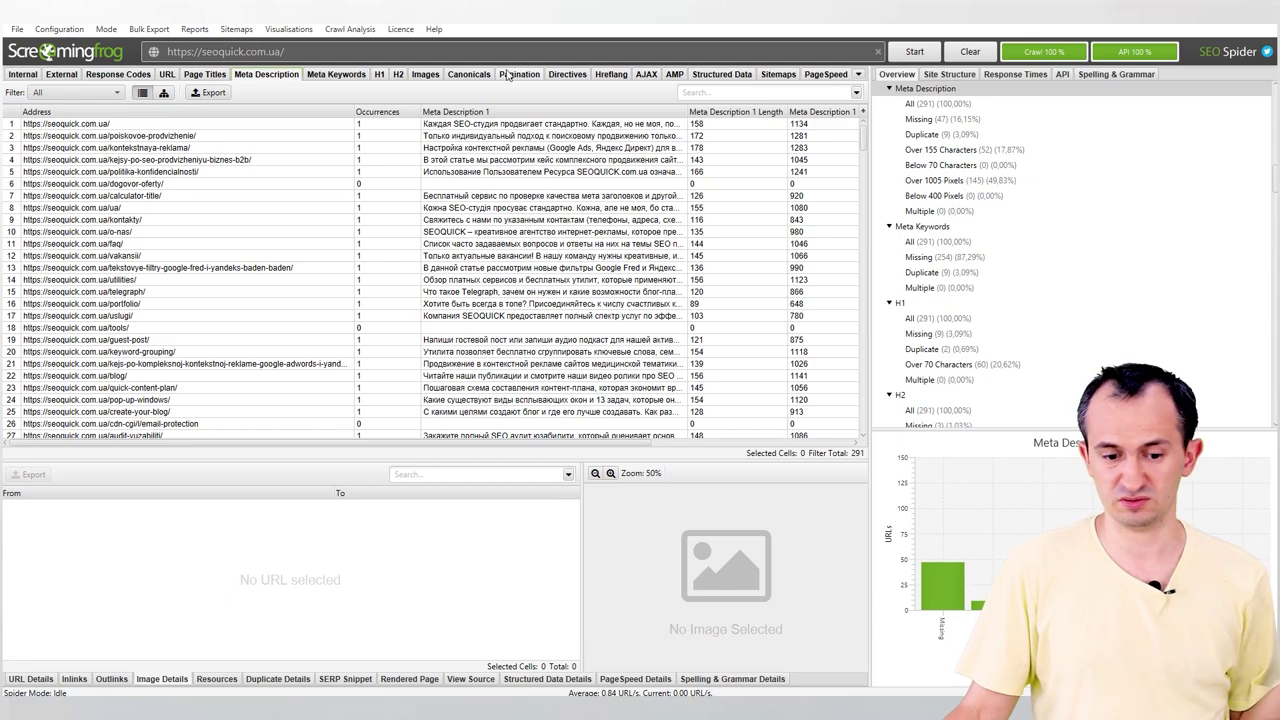
Sort the Meta Description report by Meta Description 1 in ascending order and select the addresses of all pages without a description.
left_click(515, 113)
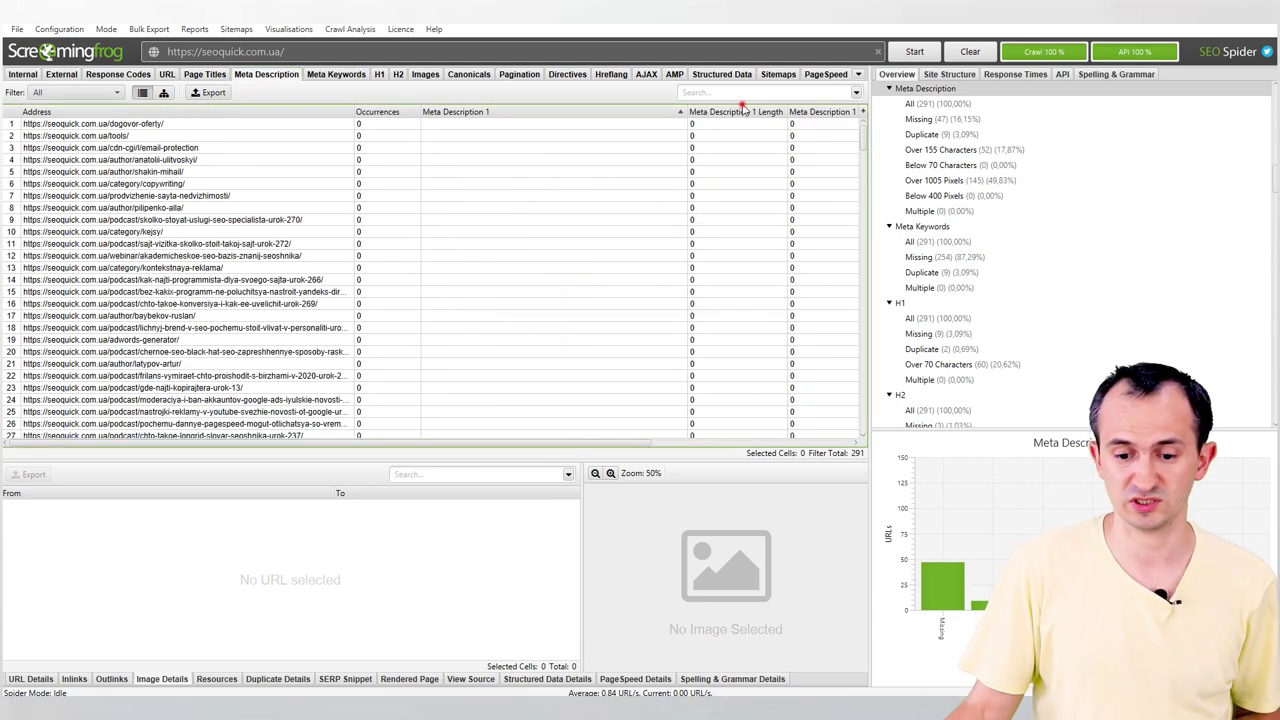
left_click(312, 136)
scroll(500, 306, "down", 20)
scroll(470, 250, "up", 20)
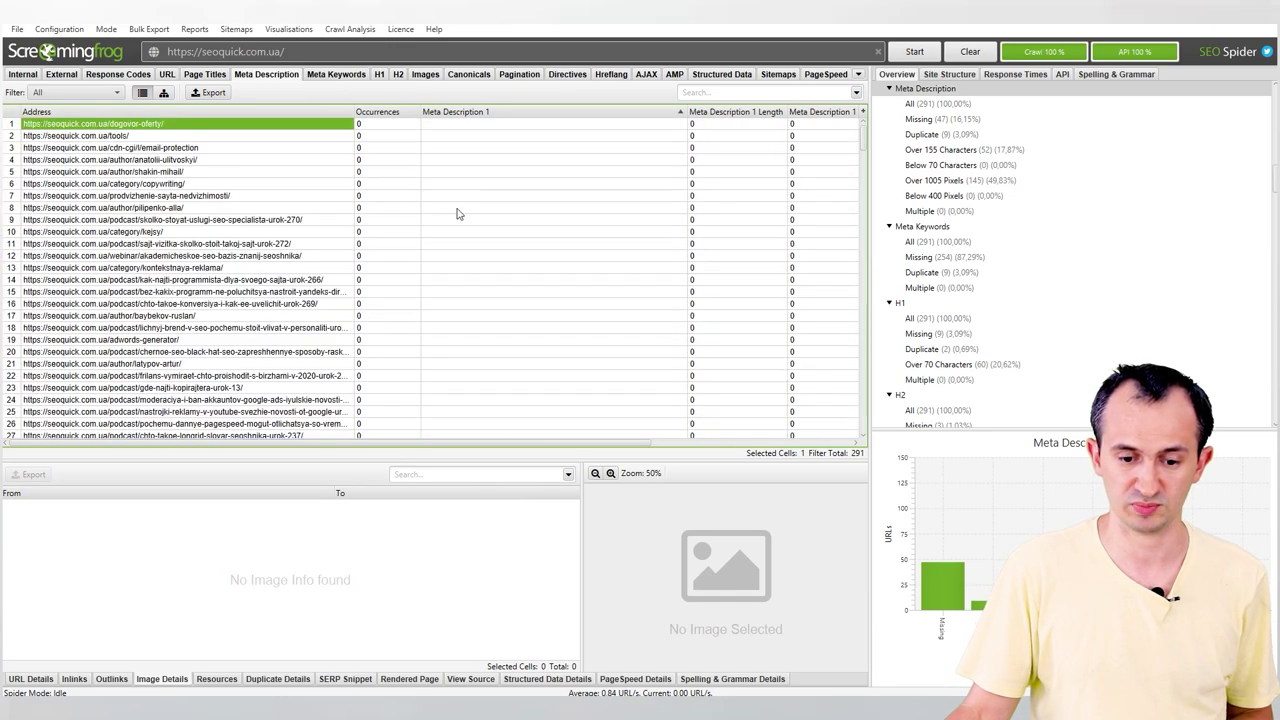
scroll(458, 210, "down", 10)
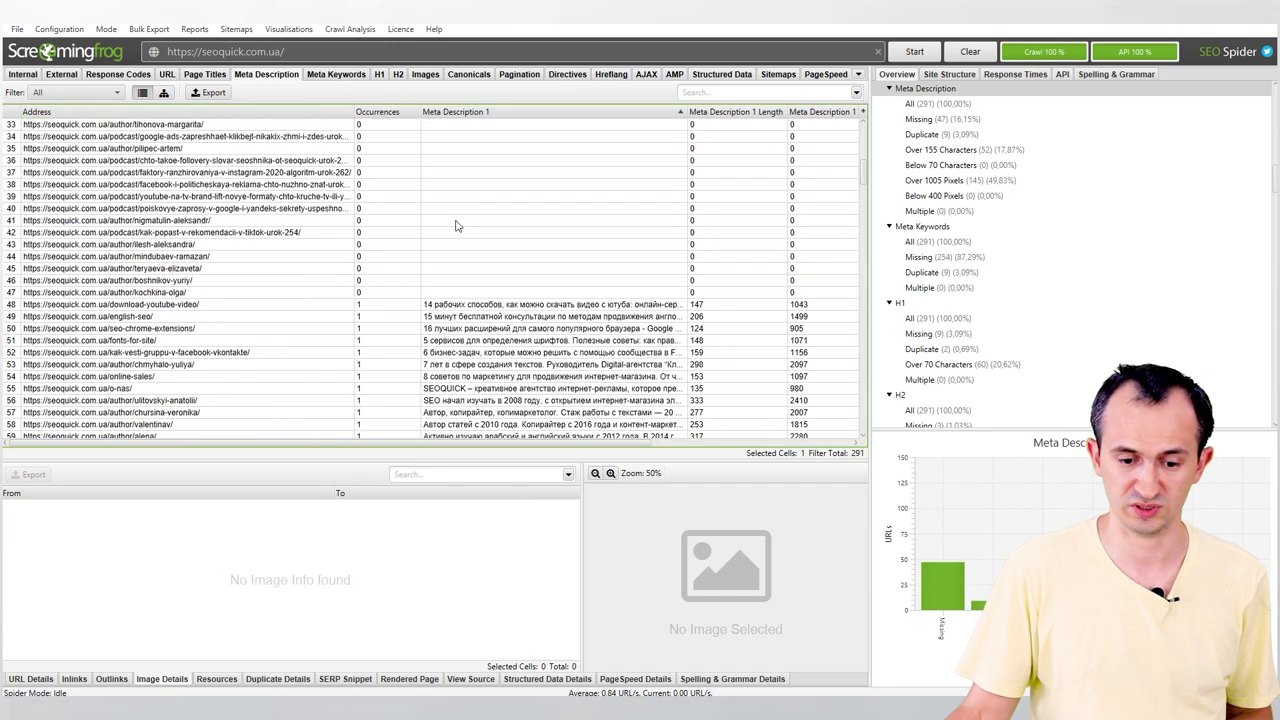
left_click(231, 293, "shift")
scroll(345, 283, "up", 10)
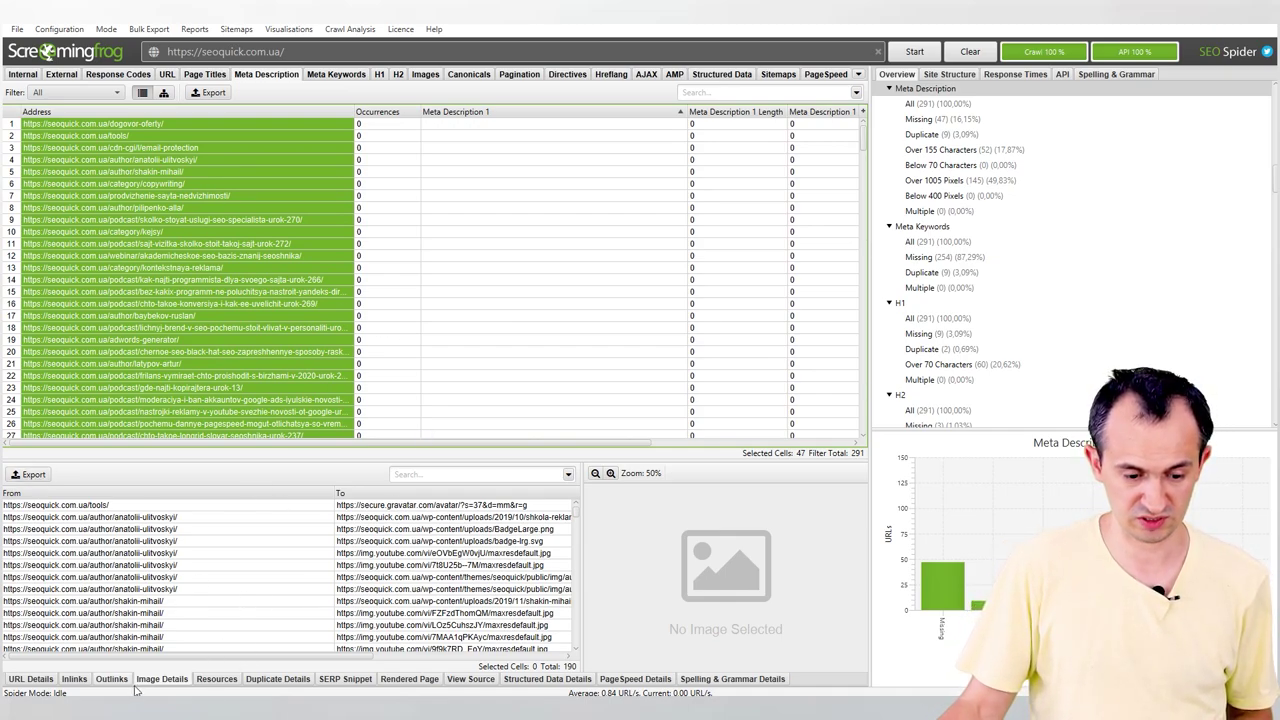
Show the SERP snippet preview and check it for several pages without a description, from dogovor-oferty to adwords-generator.
left_click(331, 679)
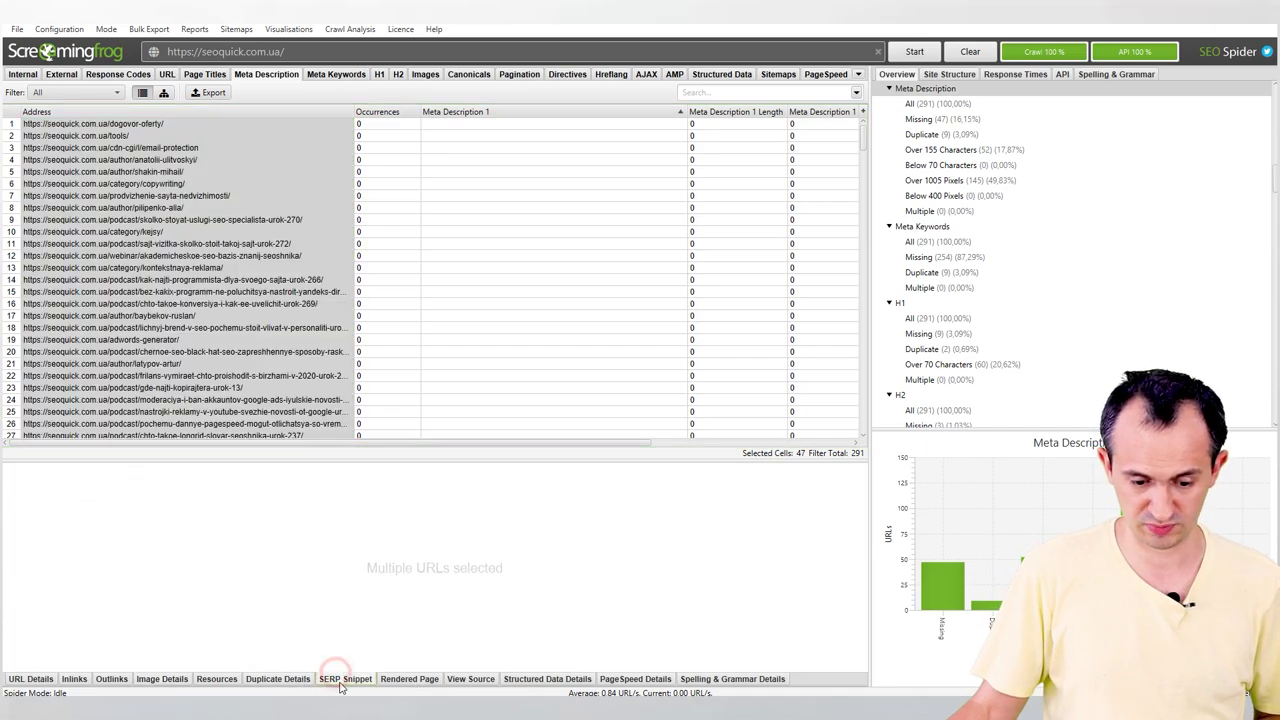
left_click(250, 255)
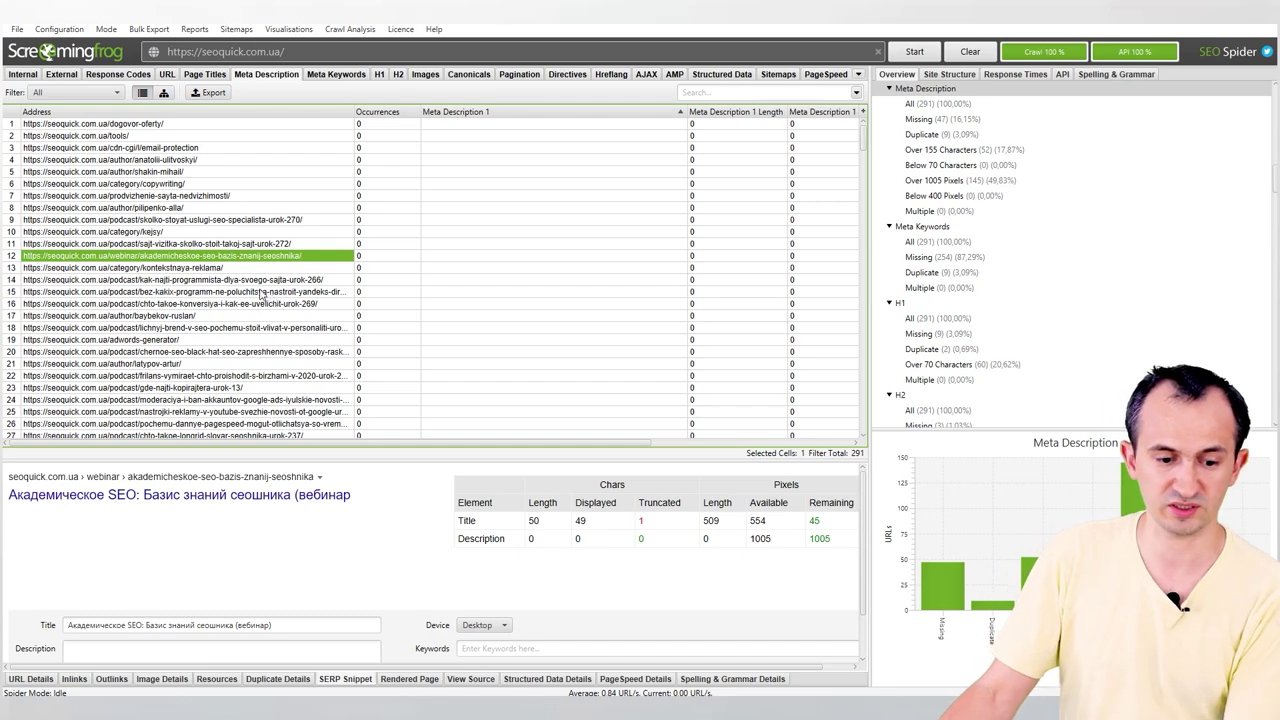
left_click(167, 125)
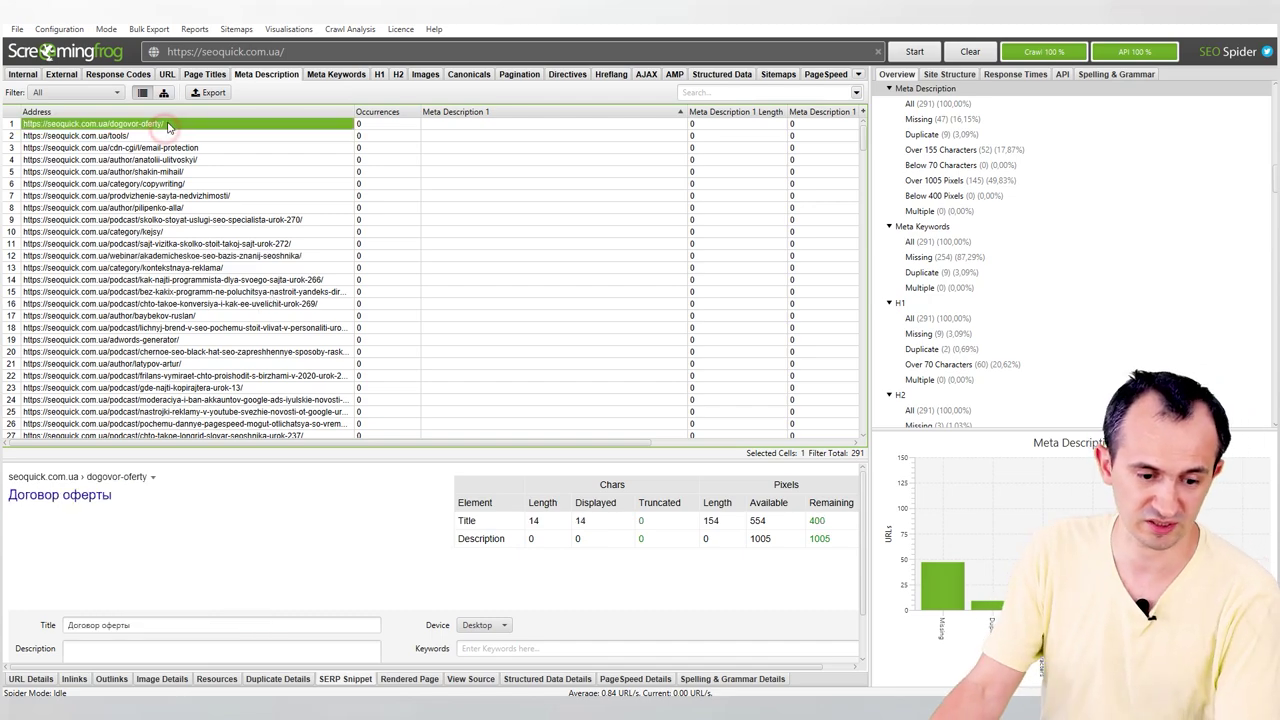
left_click(183, 196)
left_click(190, 268)
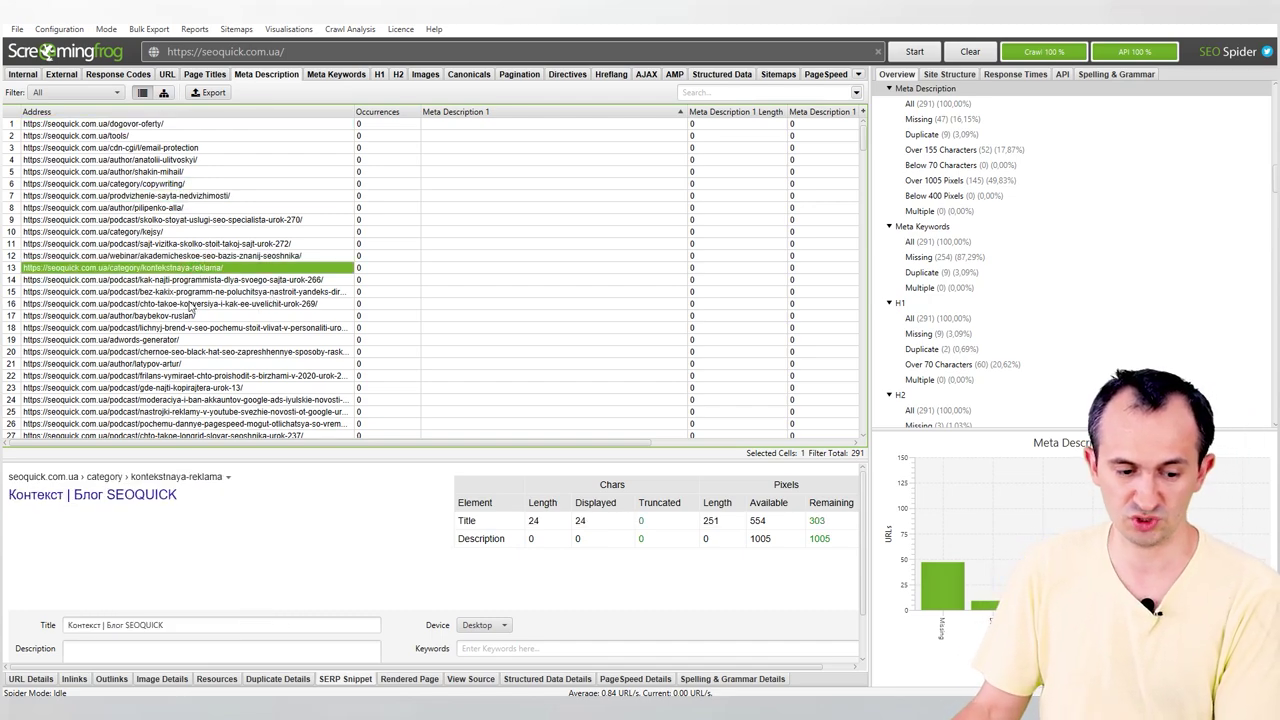
left_click(187, 315)
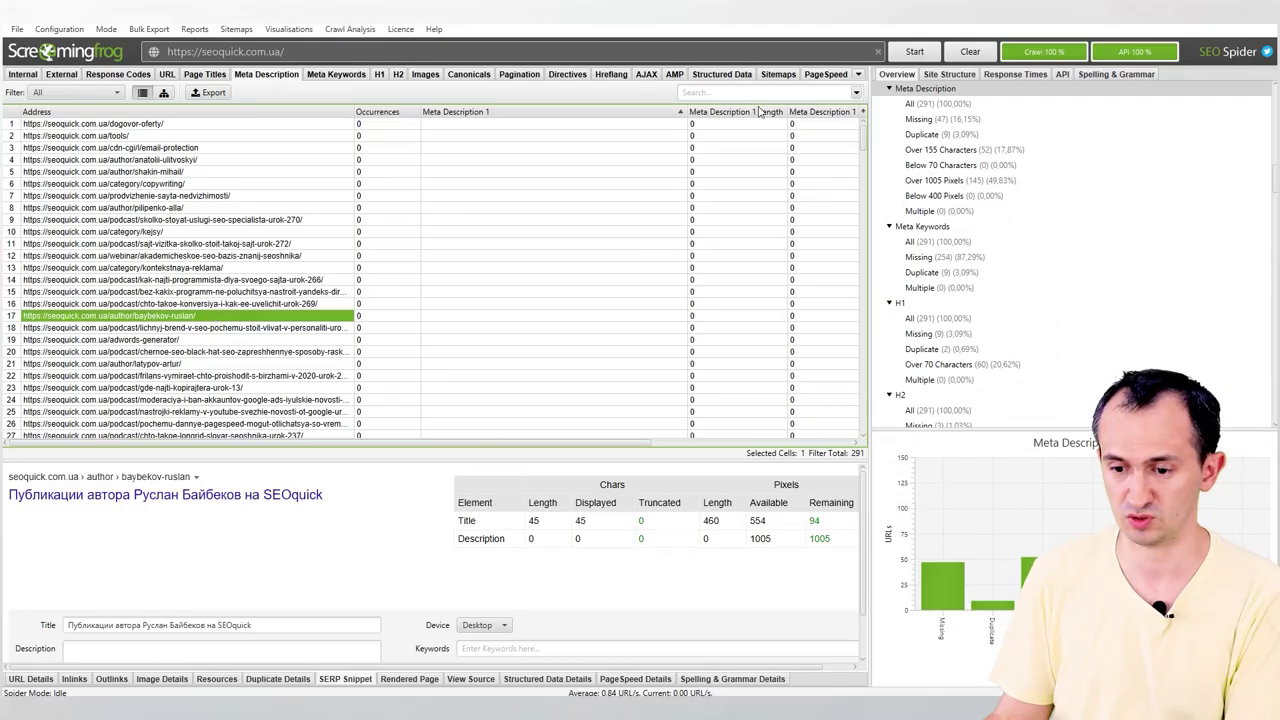
left_click(135, 341)
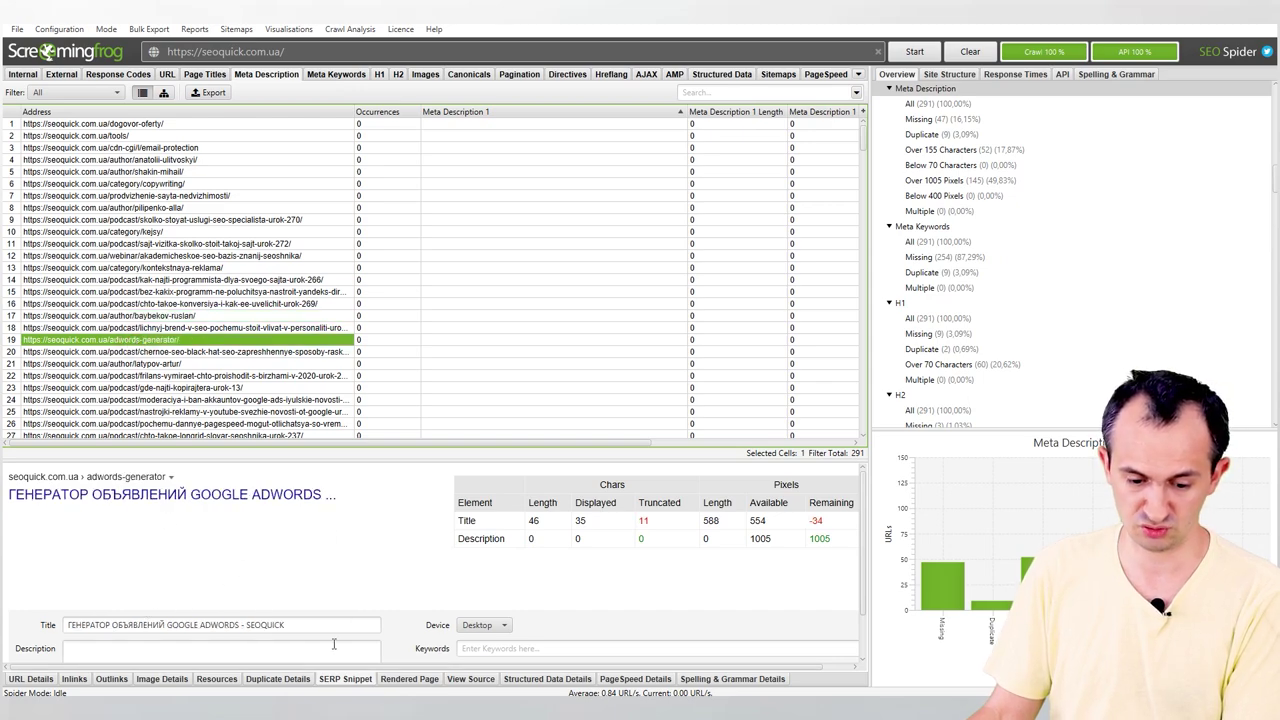
Preview the adwords-generator snippet for the Mobile and Tablet devices, and set the device back to Desktop.
left_click(498, 625)
left_click(491, 660)
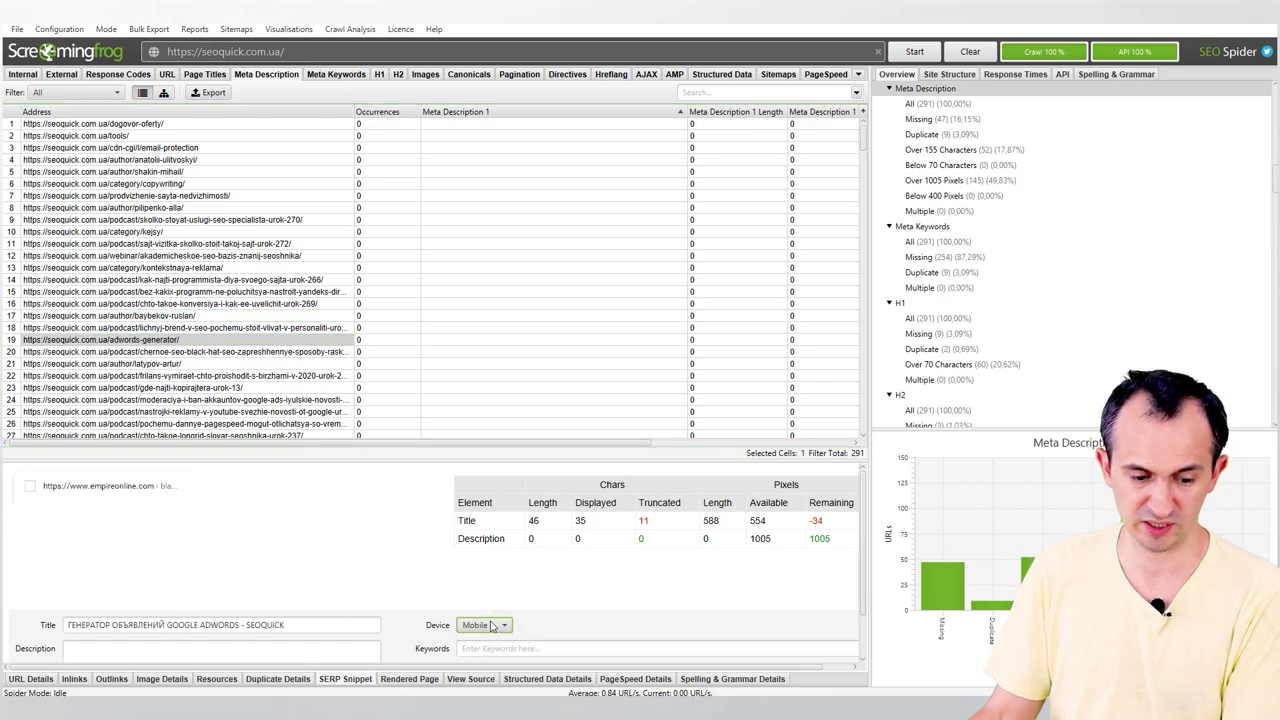
left_click(492, 625)
left_click(495, 677)
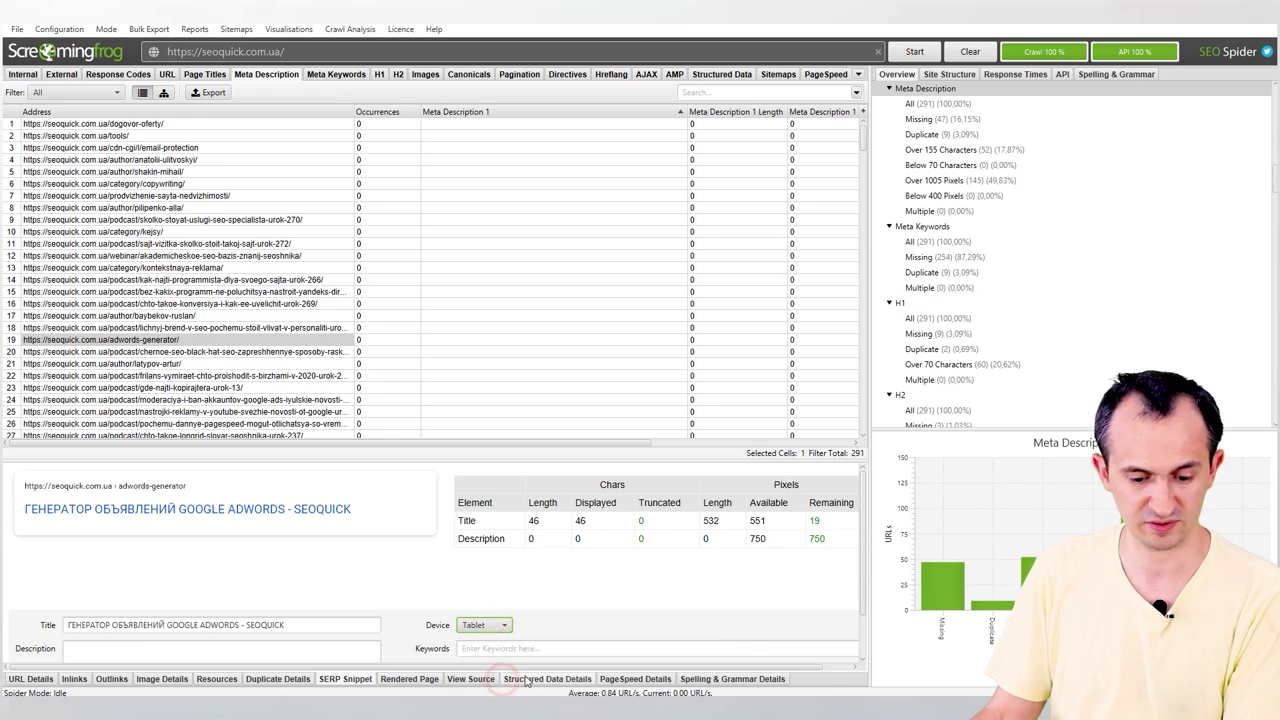
left_click(507, 624)
left_click(483, 643)
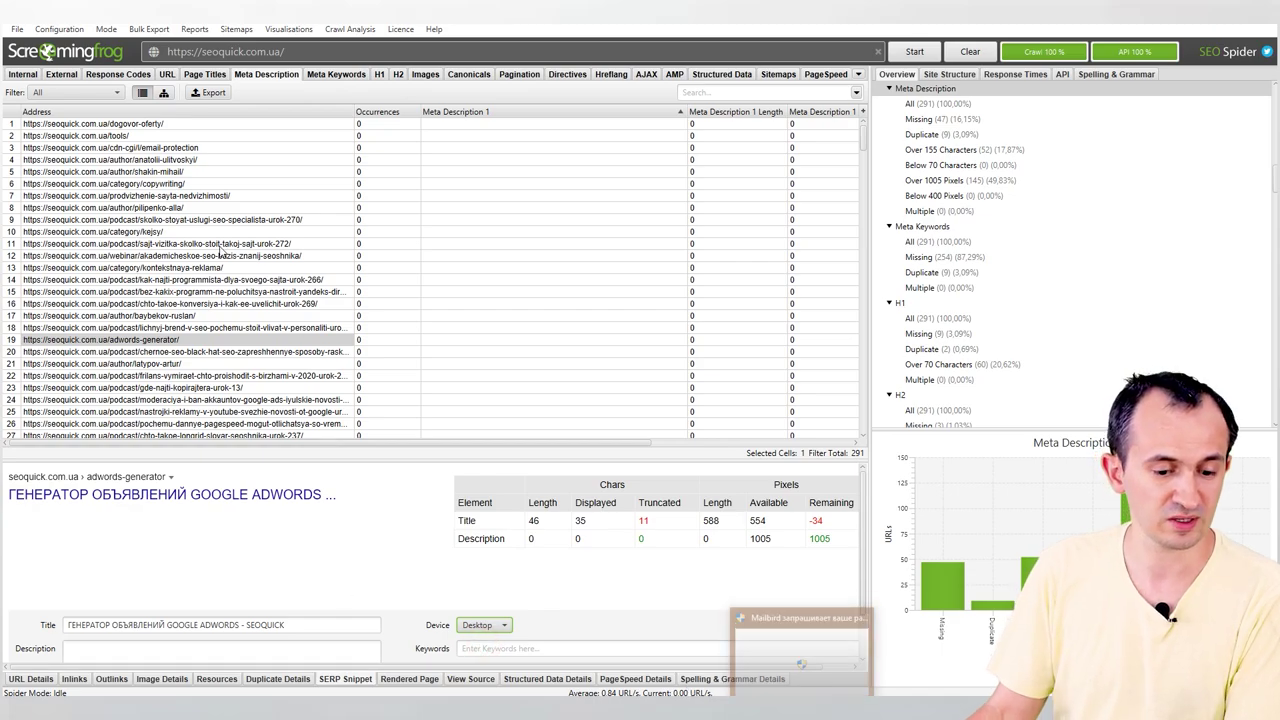
Compare the SERP snippets of more pages without a description with that of the download-youtube-video page.
left_click(218, 244)
left_click(200, 316)
scroll(210, 340, "down", 13)
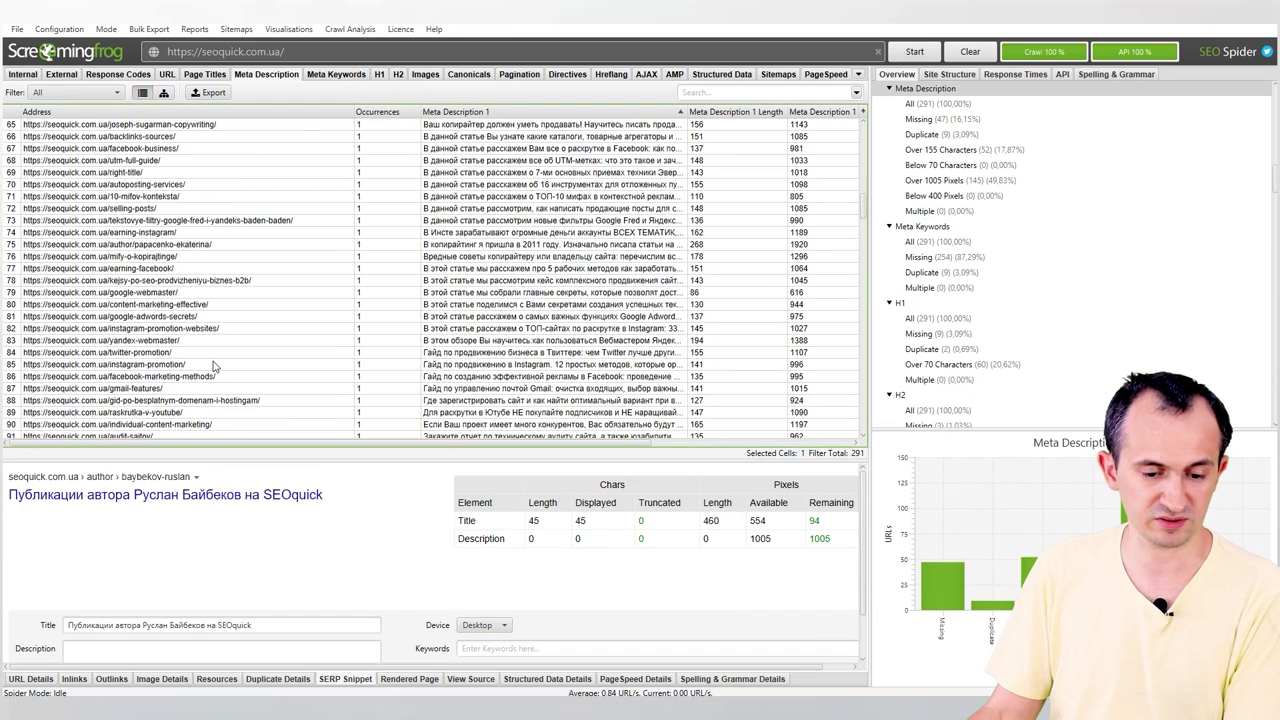
left_click(203, 292)
left_click(183, 197)
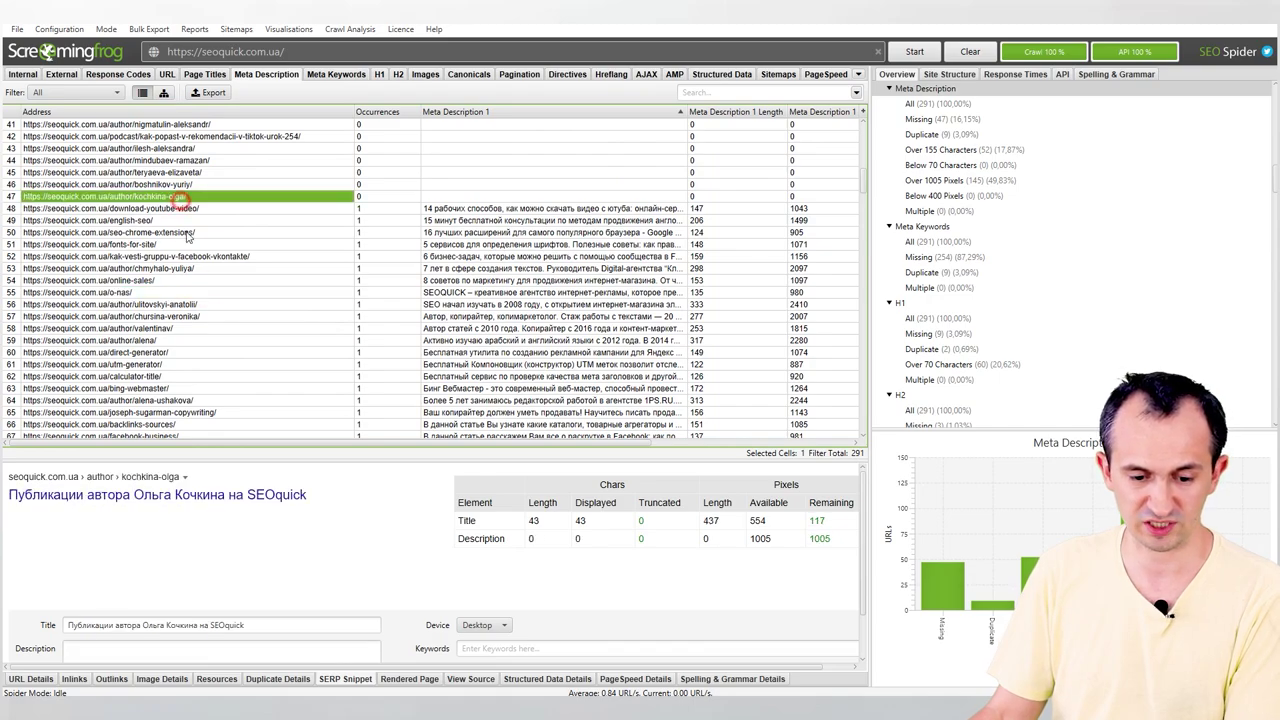
left_click(188, 209)
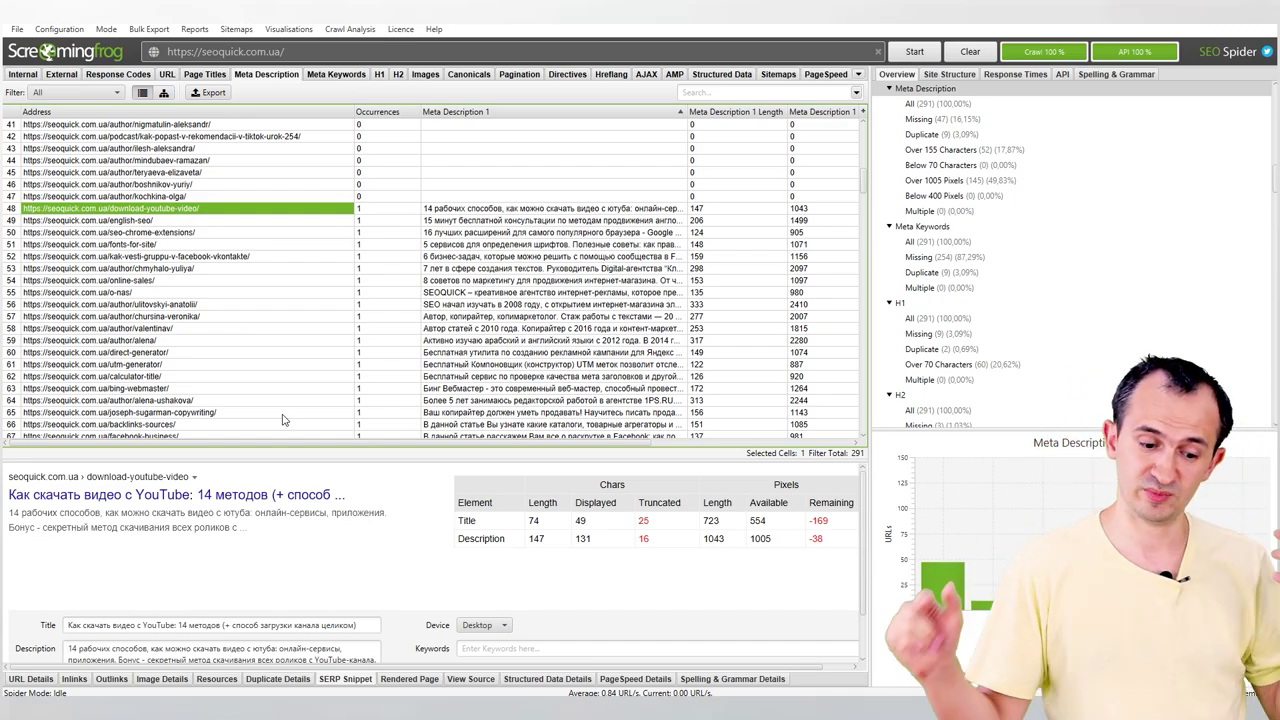
Open the Page Titles report, show the rendered page of the Instagram ranking factors podcast and set the resource filter to All Resources.
left_click(207, 75)
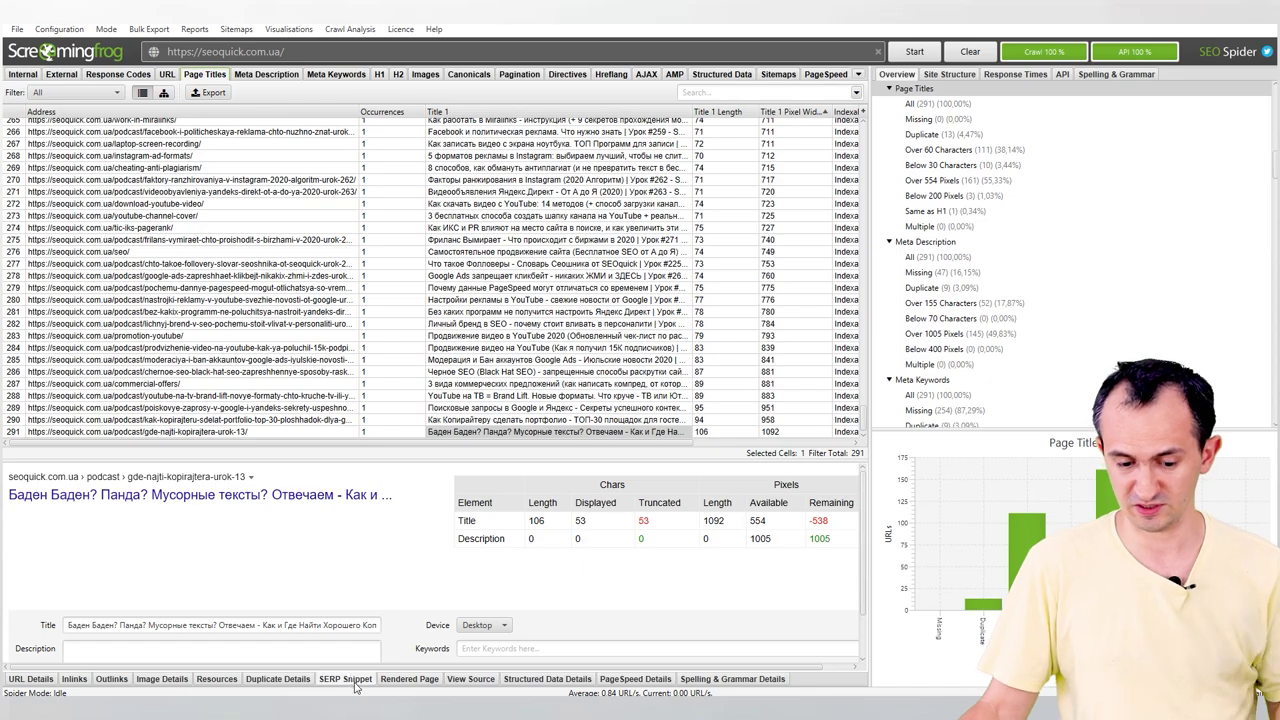
left_click(409, 679)
left_click(232, 181)
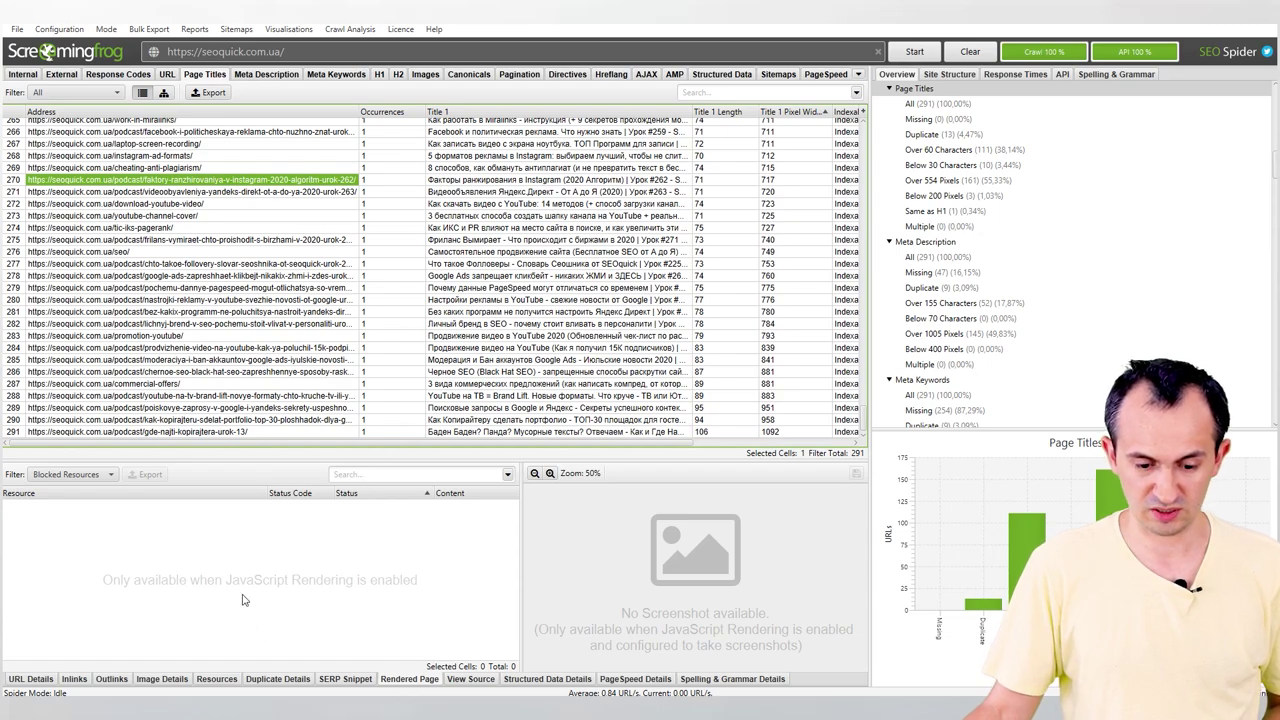
left_click(274, 589)
left_click(96, 474)
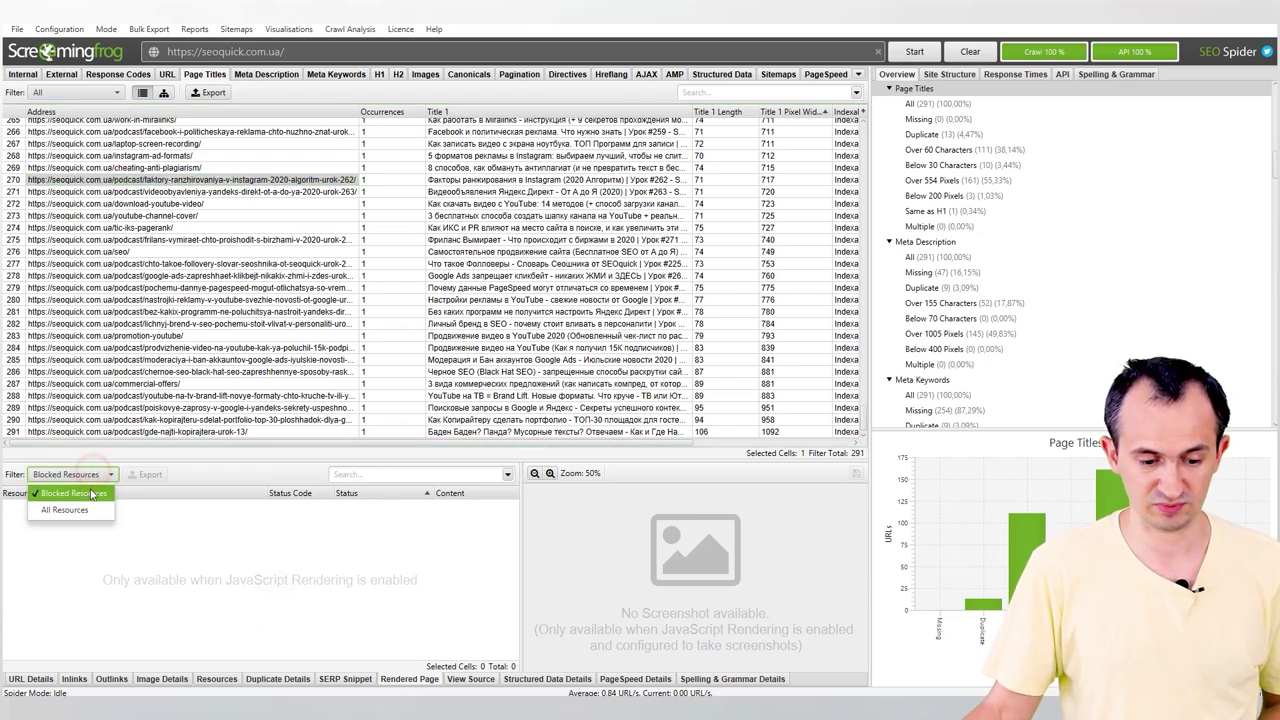
left_click(82, 510)
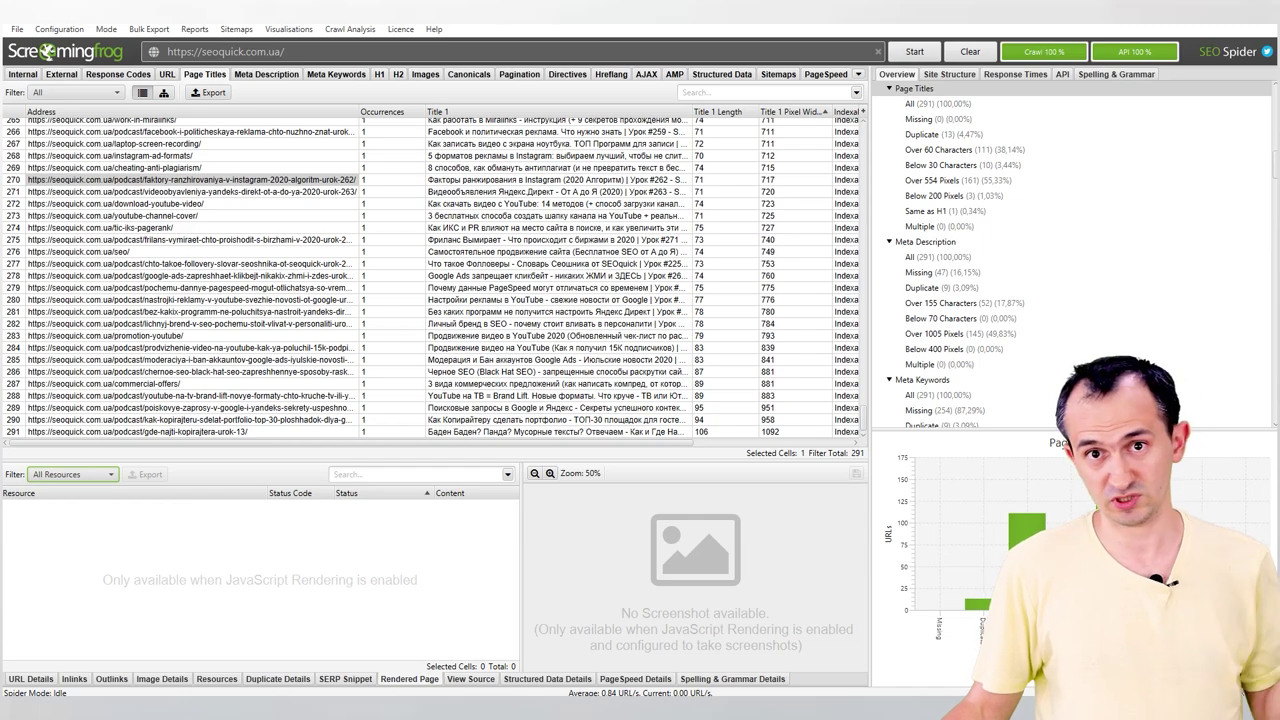
mouse_move(476, 716)
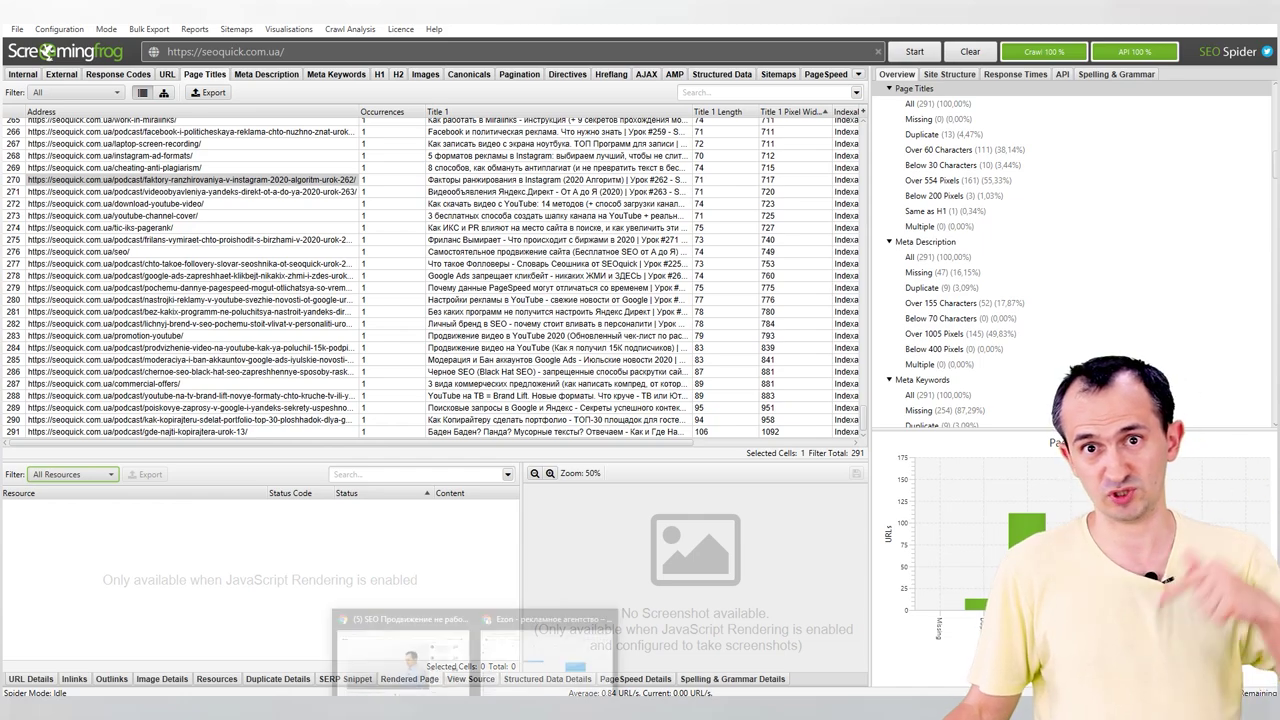
left_click(338, 571)
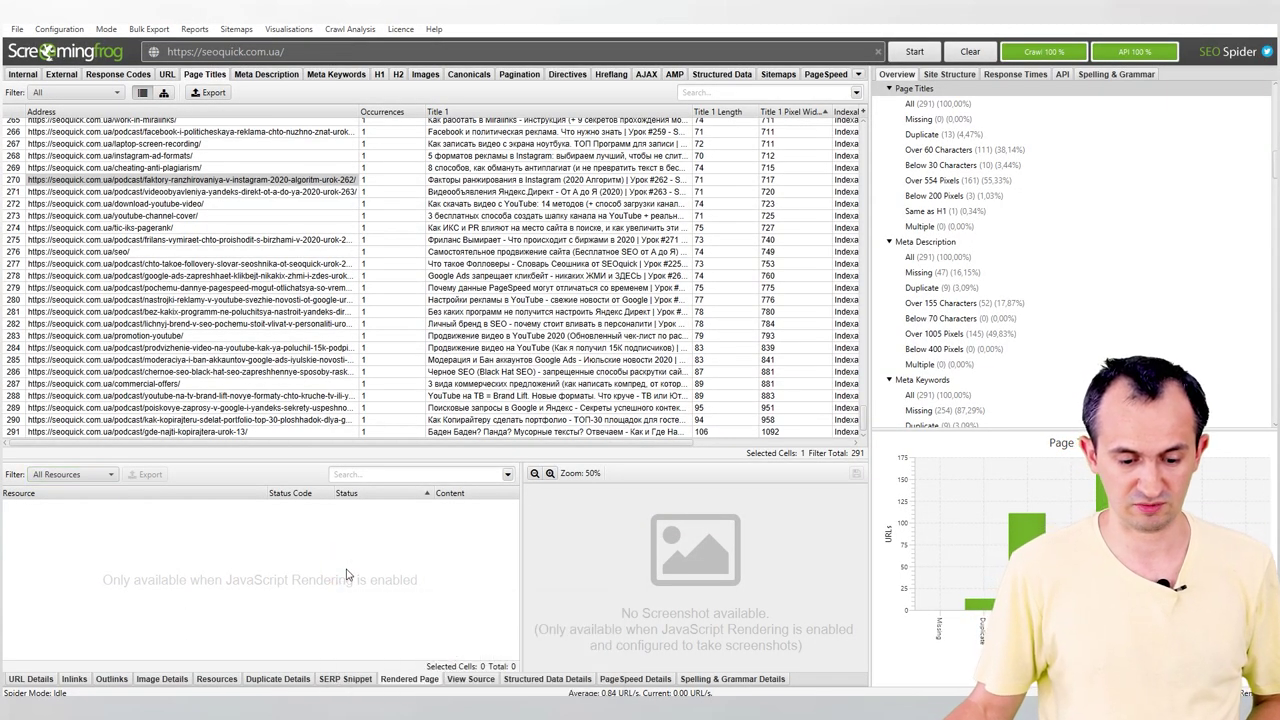
Show the duplicate details and check them for individual pages, and select all entries in the Page Titles report.
left_click(288, 679)
left_click(206, 324)
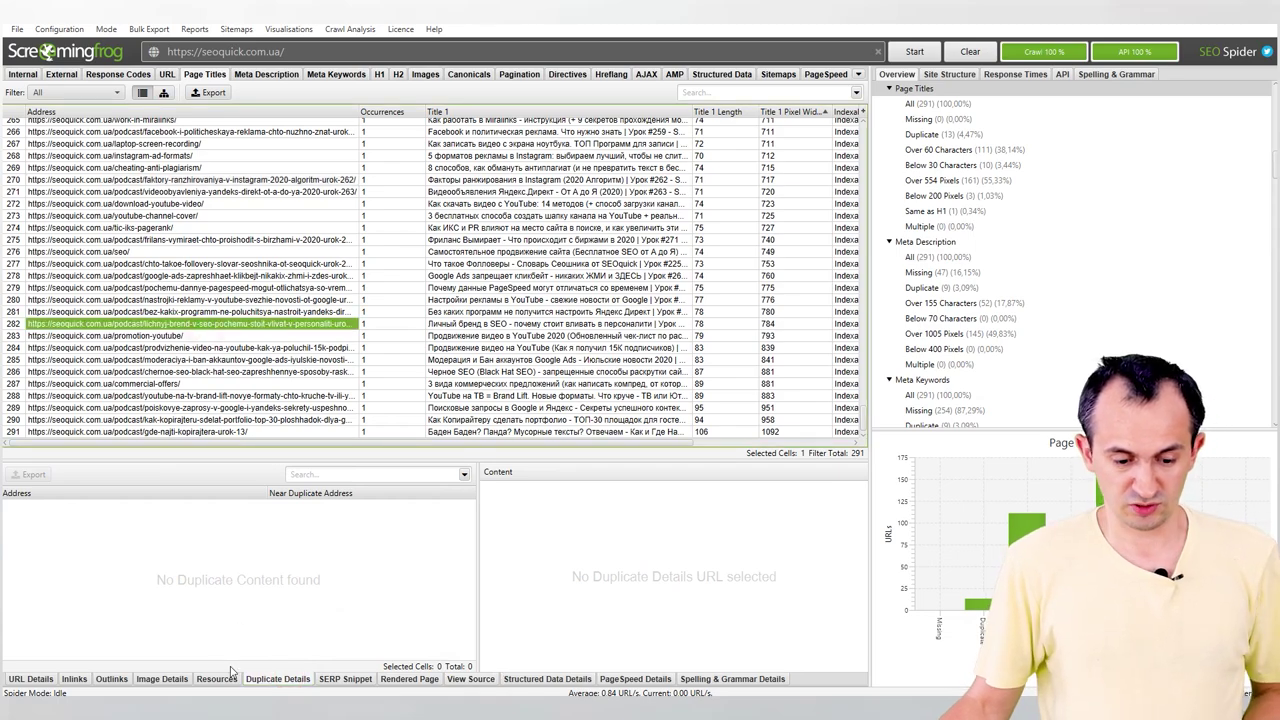
left_click(290, 220)
left_click(460, 229)
key("ctrl+a")
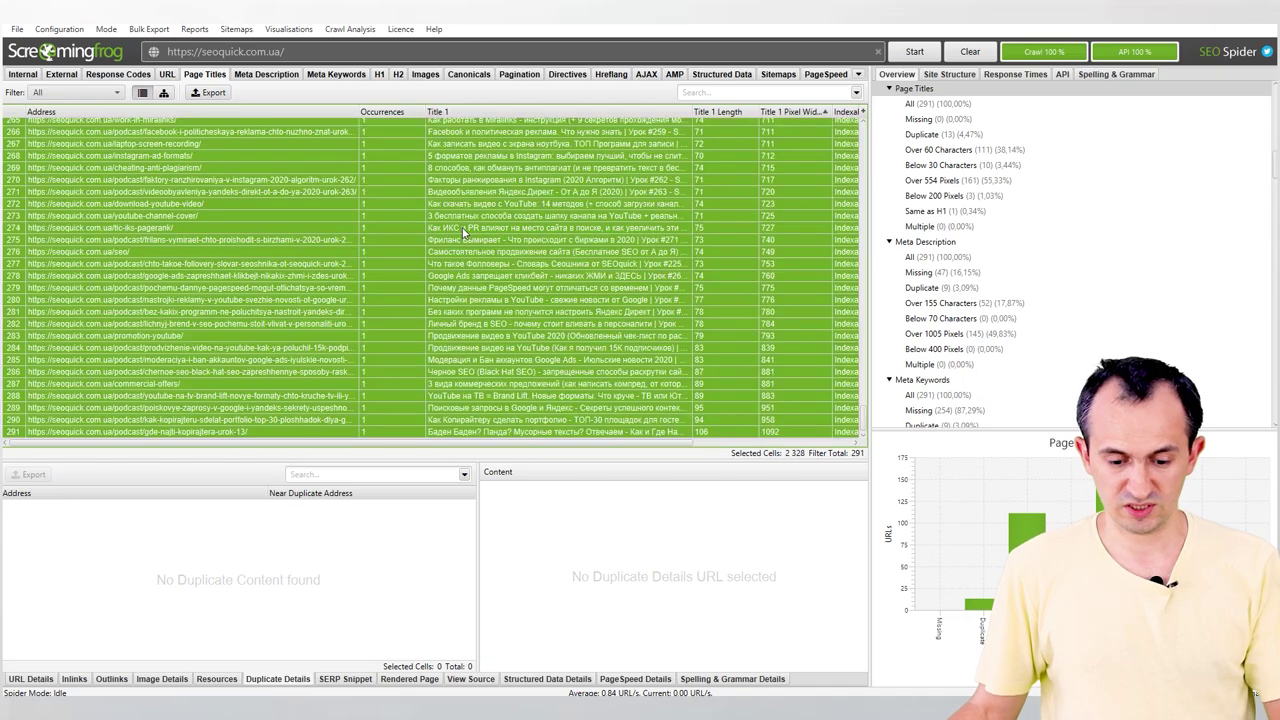
Select the seo page in the Page Titles report and look at its resources and its original and rendered HTML source.
left_click(228, 252)
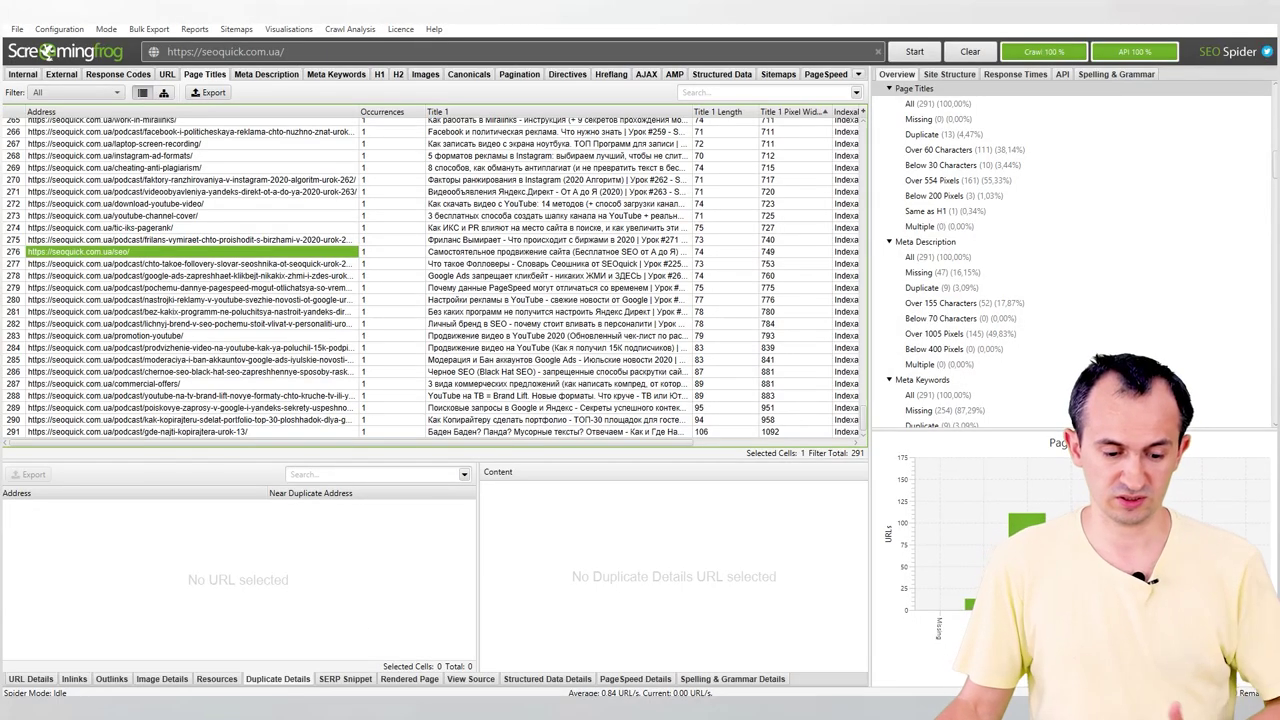
left_click(235, 680)
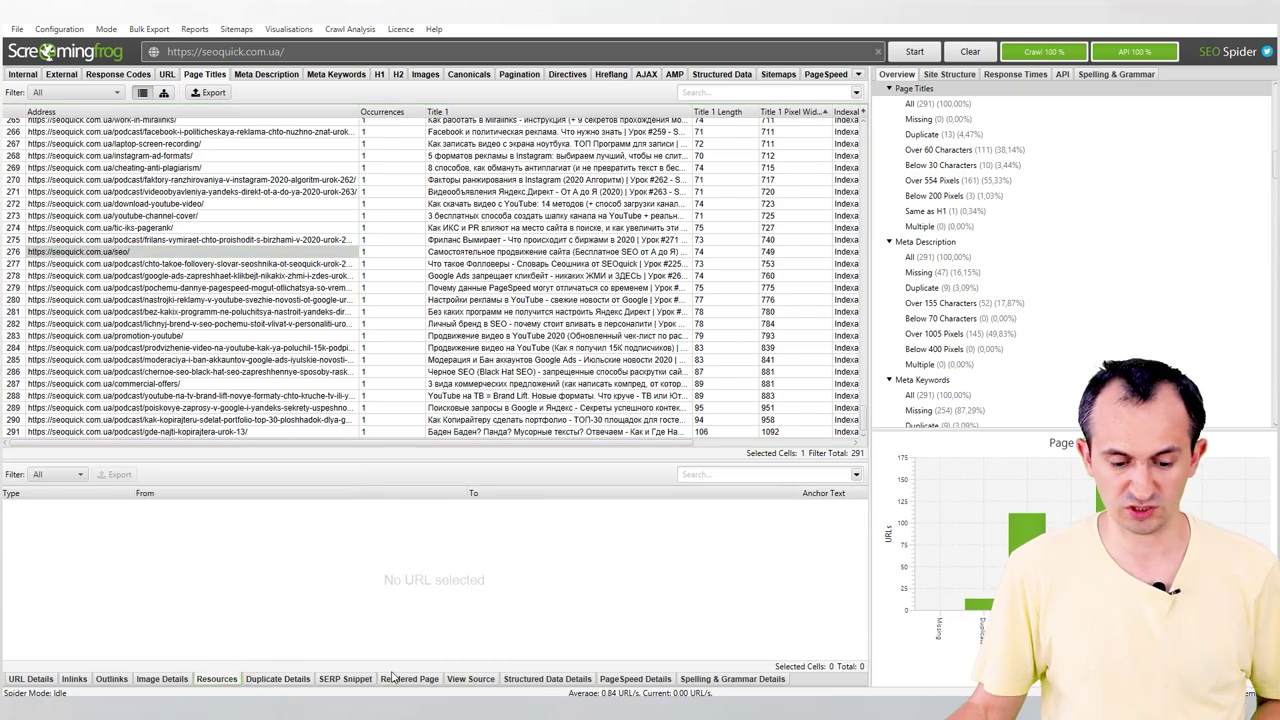
left_click(470, 680)
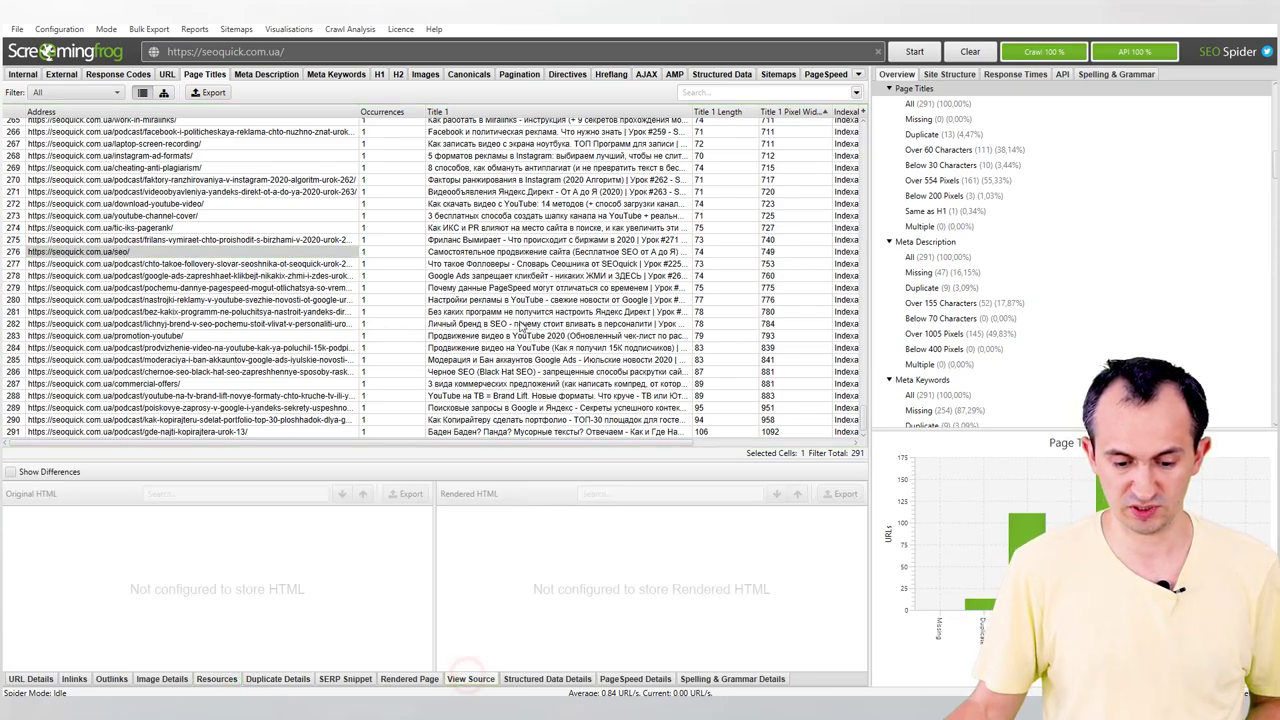
left_click(257, 252)
left_click(274, 217)
left_click(551, 278)
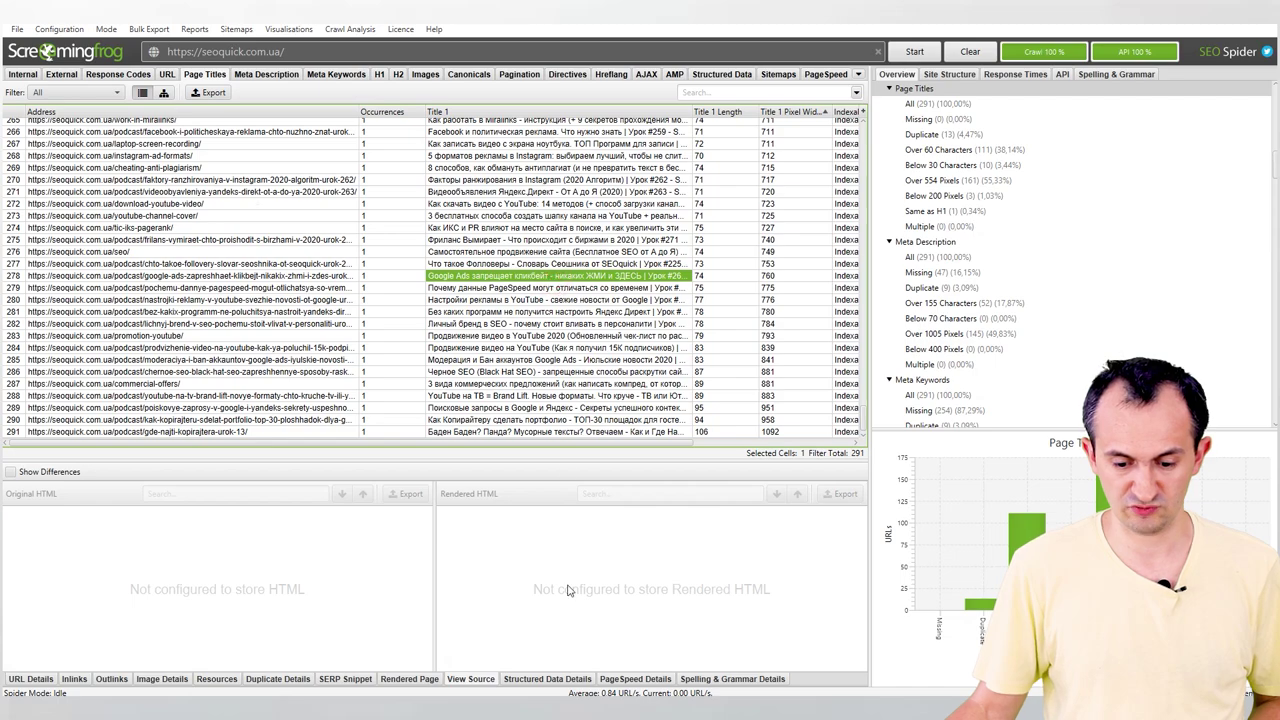
View the structured data, PageSpeed, and spelling and grammar details for the Google Ads clickbait podcast.
left_click(556, 680)
left_click(628, 680)
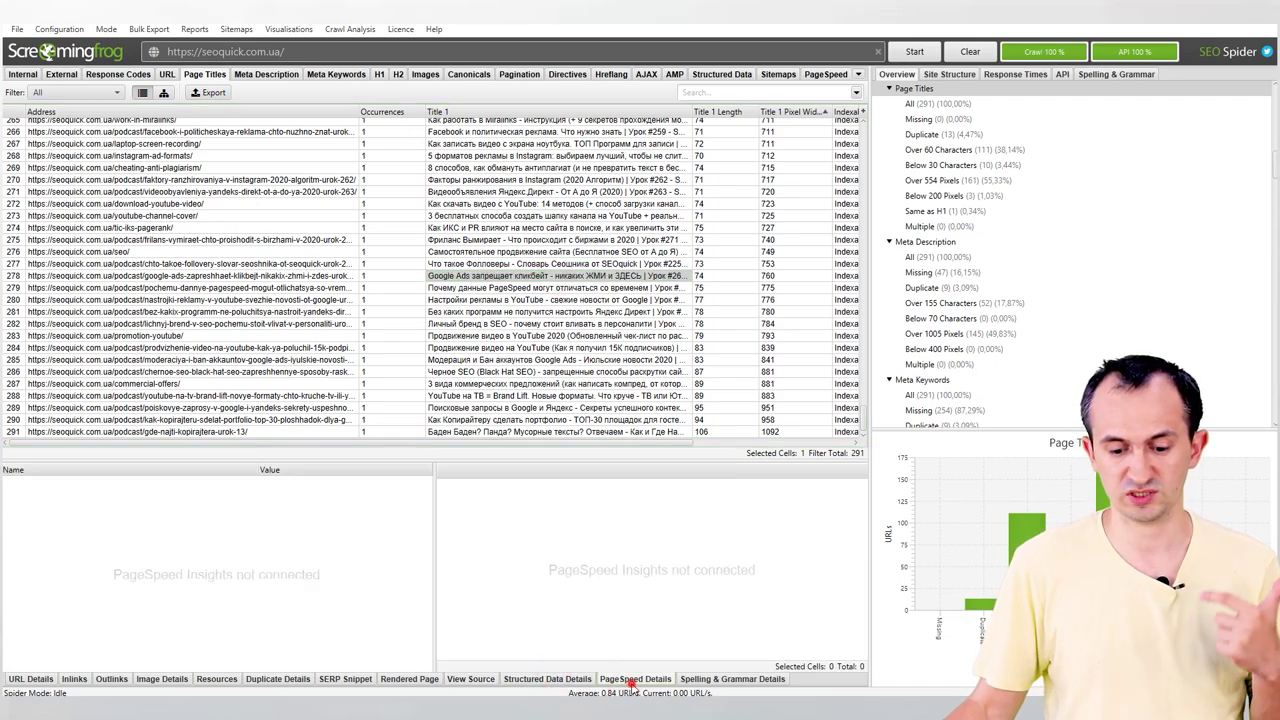
left_click(733, 680)
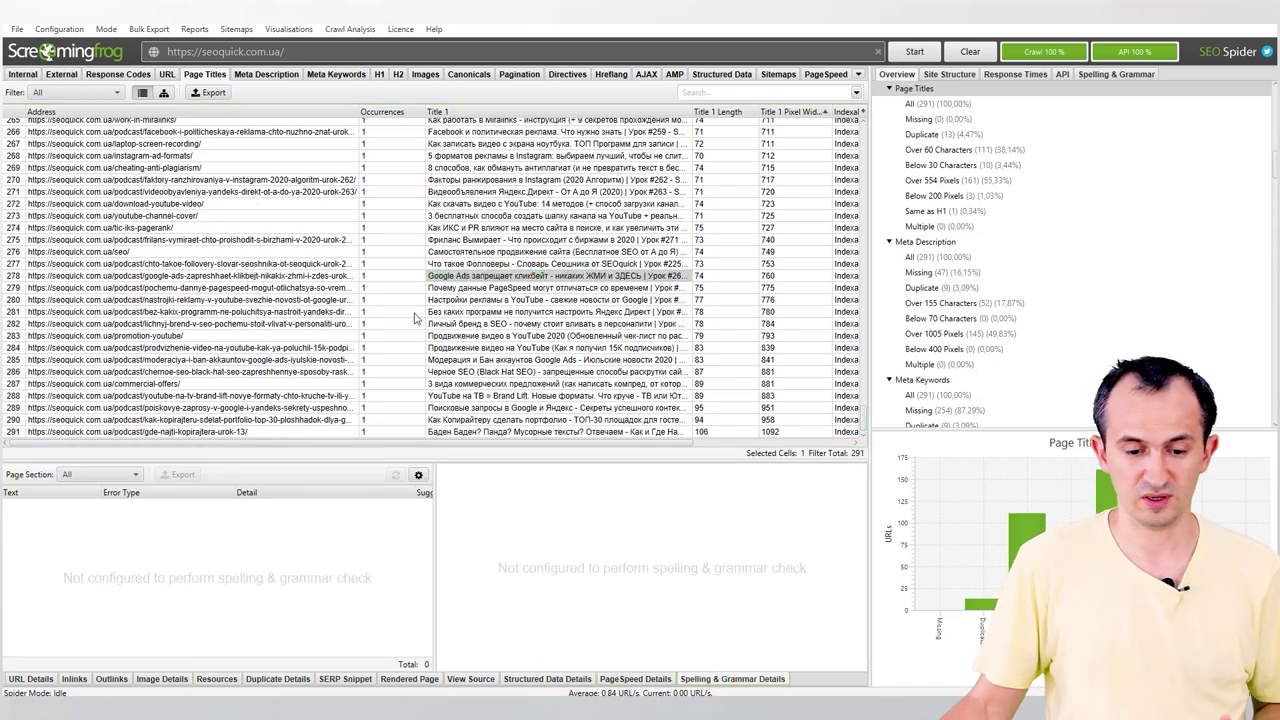
Open the resource details and examine the scripts and images loaded by the category/copywriting page.
scroll(527, 254, "up", 20)
scroll(527, 254, "up", 20)
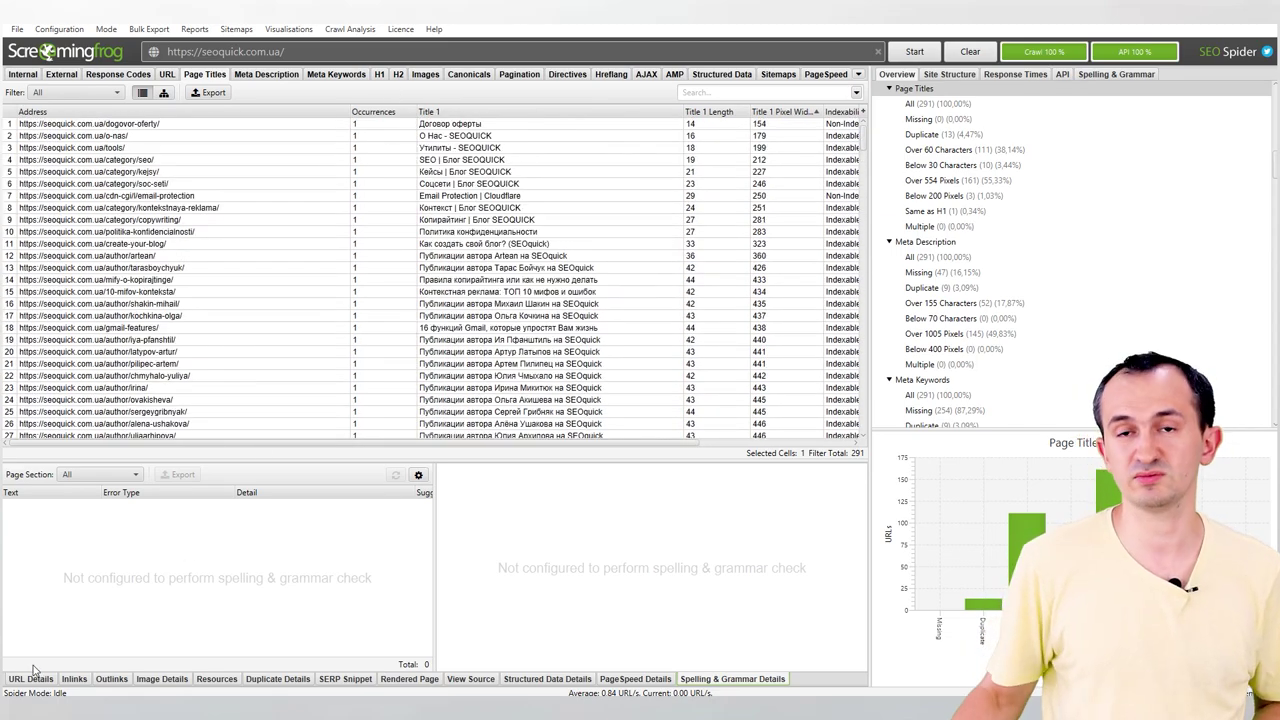
left_click(330, 679)
left_click(268, 679)
left_click(216, 680)
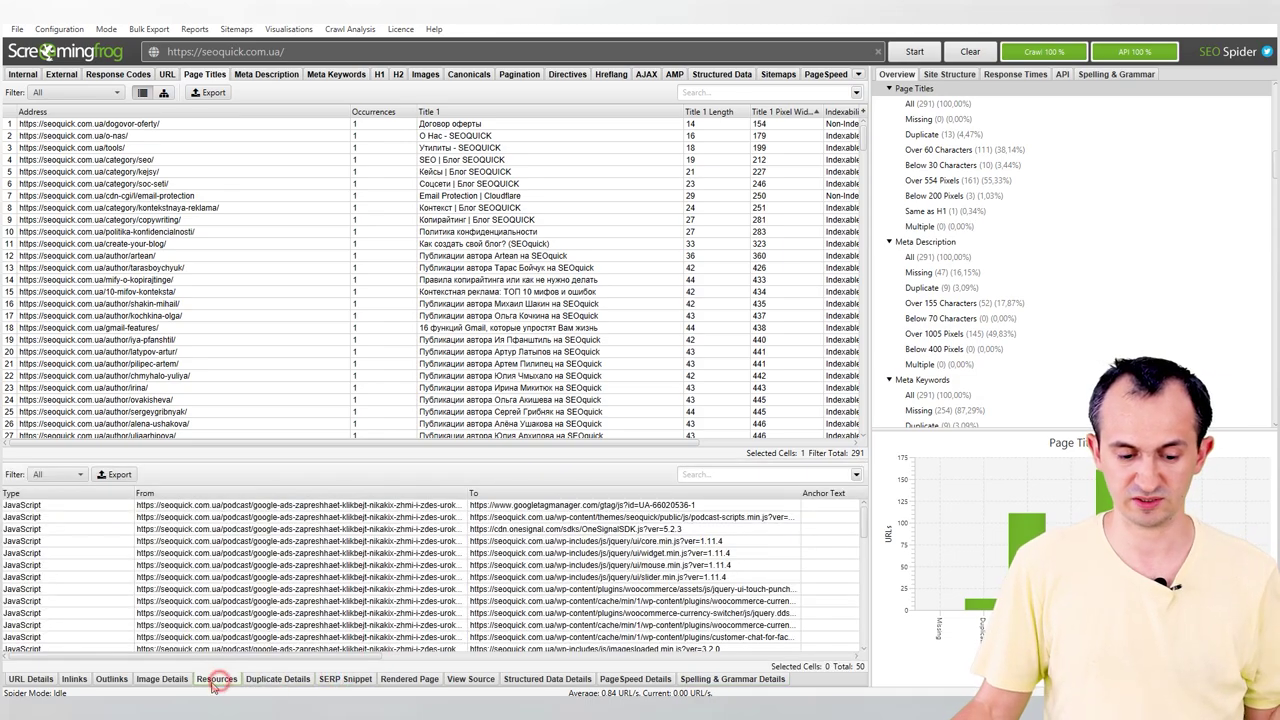
left_click(441, 577)
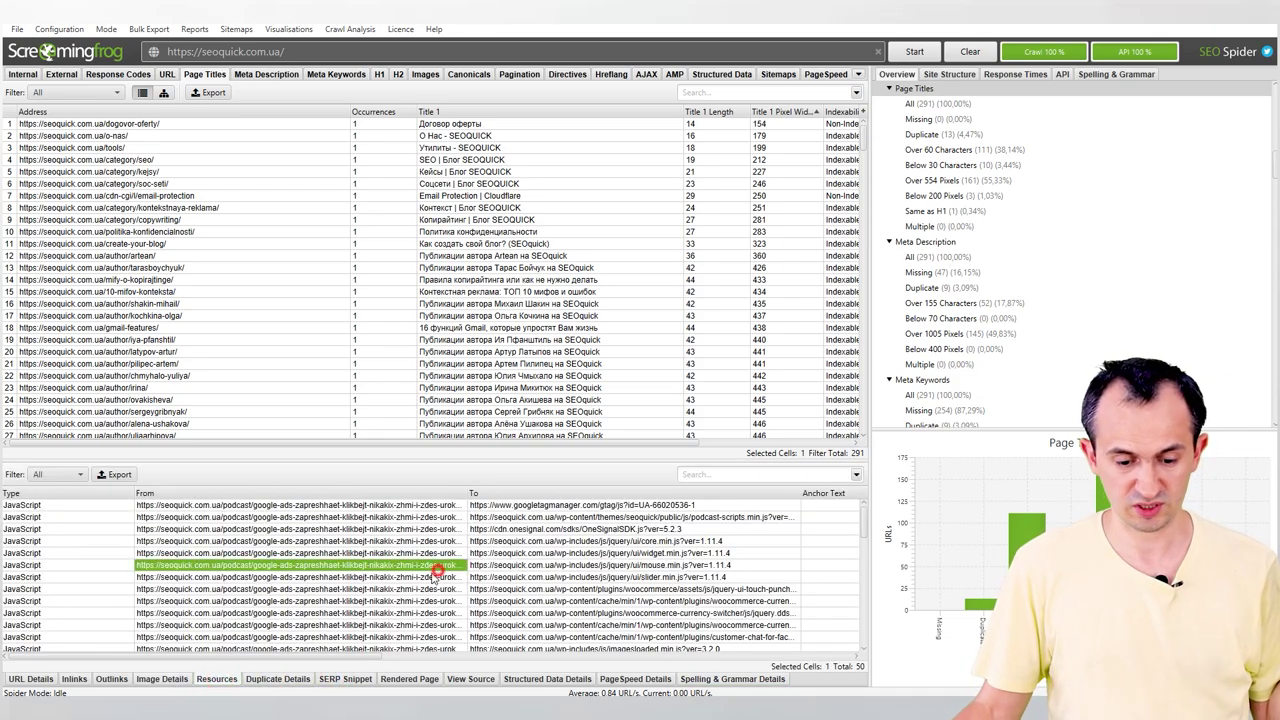
left_click(213, 219)
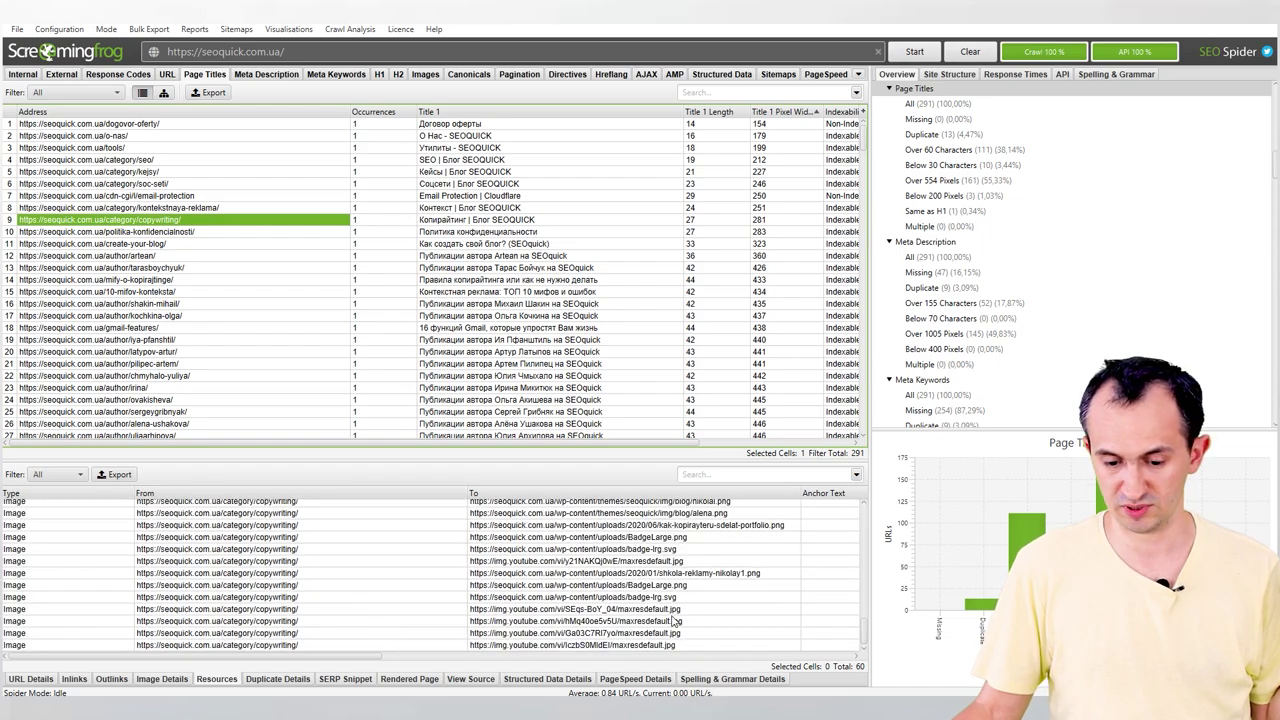
scroll(676, 621, "up", 10)
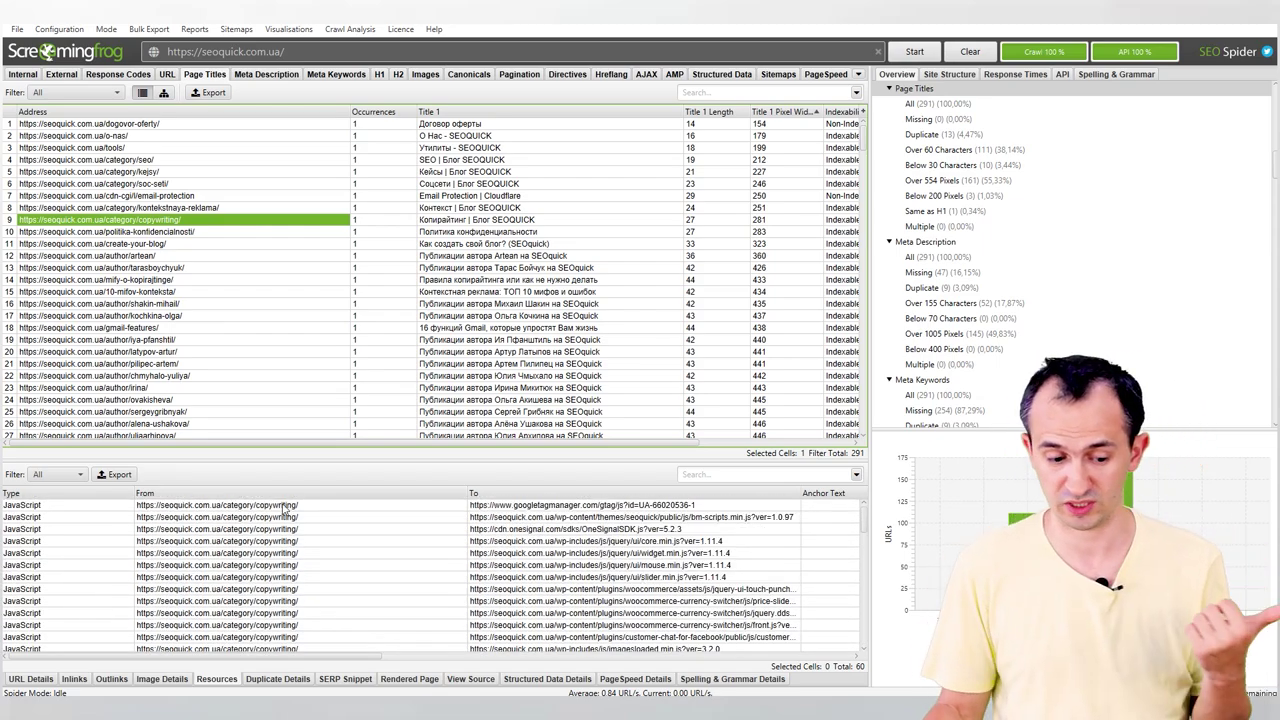
Show the image details of the category/copywriting page and preview its first five images, starting from BadgeLarge.png.
left_click(166, 679)
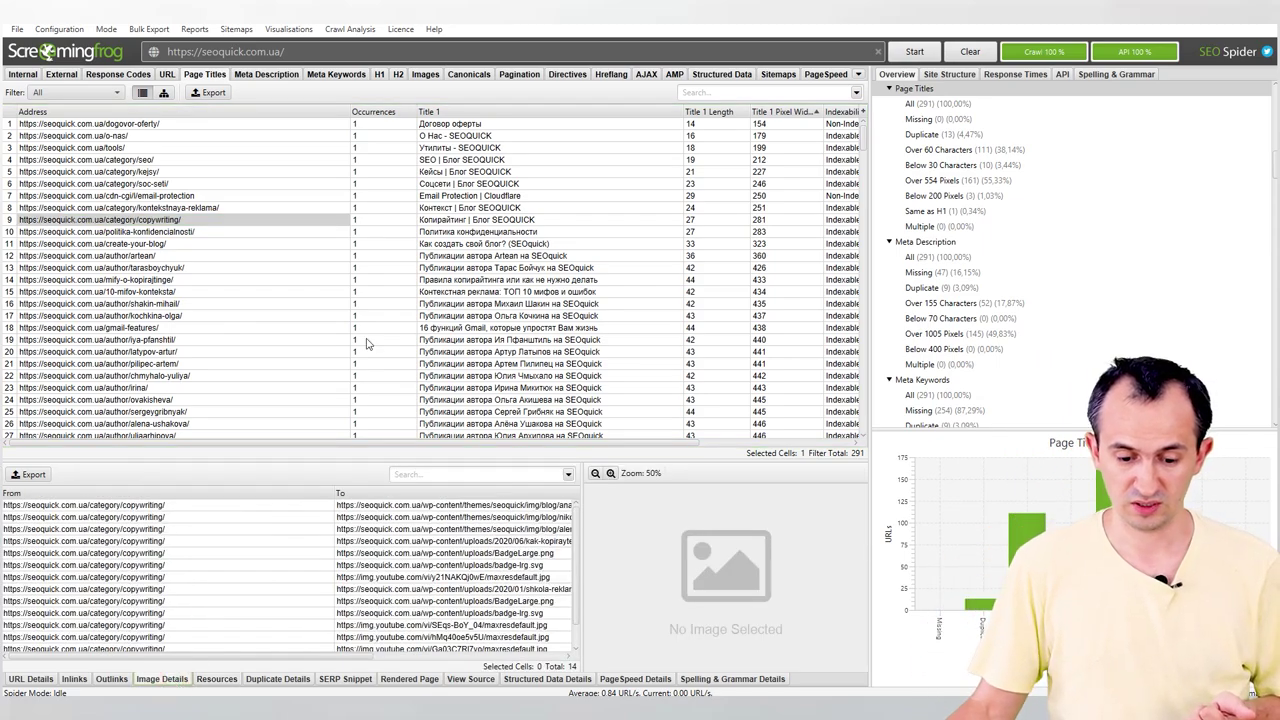
left_click(425, 555)
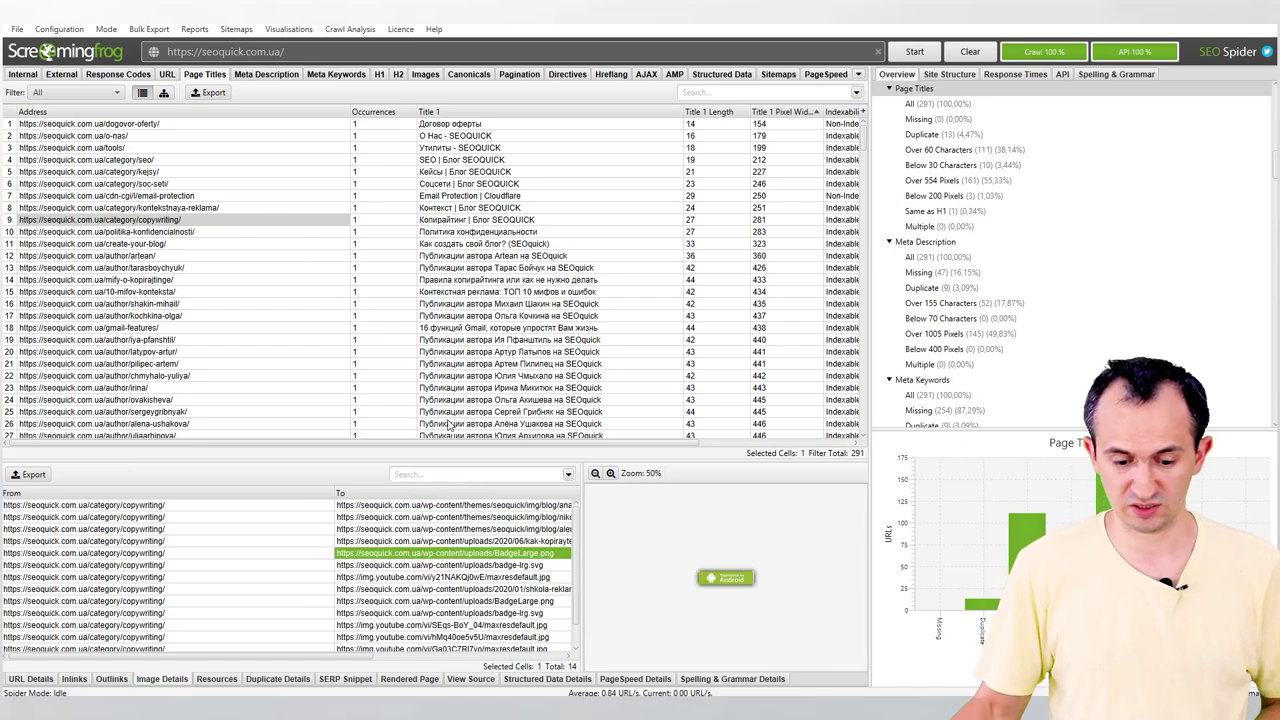
key("Up")
key("Up")
key("Up")
key("Up")
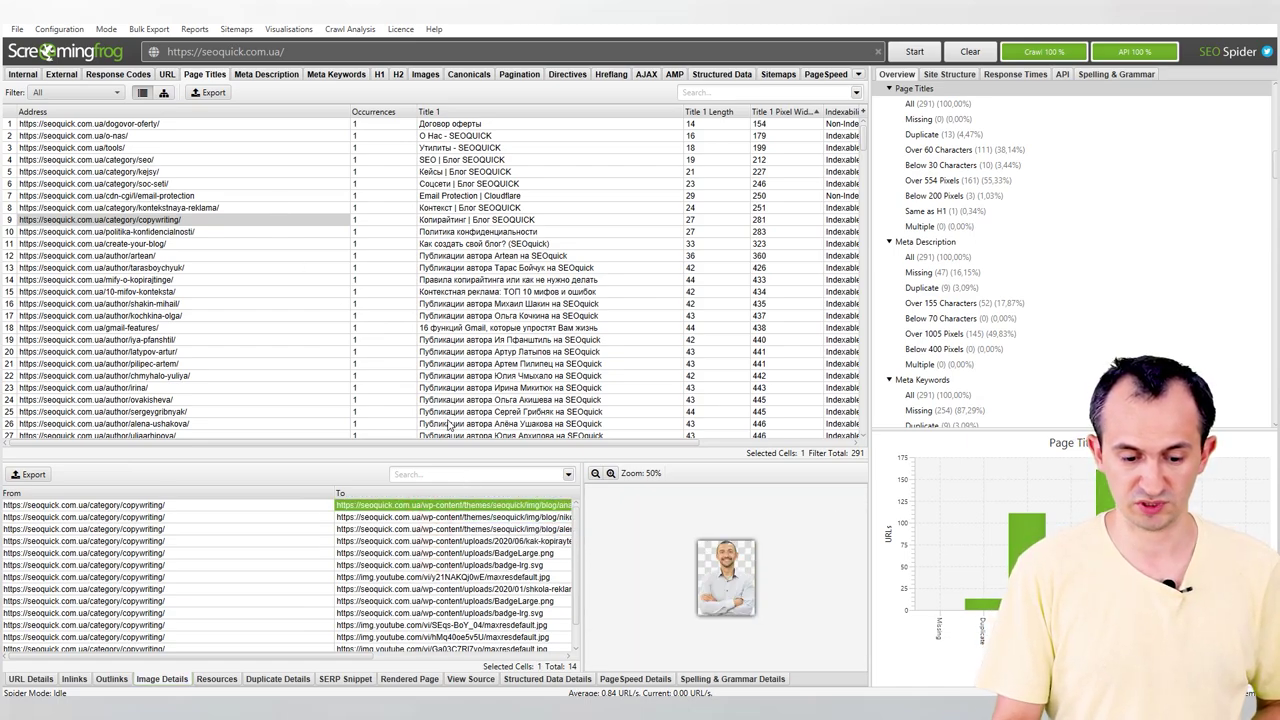
Sort the copywriting page's images by alt text in descending order and preview the YouTube thumbnails that have no alt text.
left_click_drag(334, 657, 561, 638)
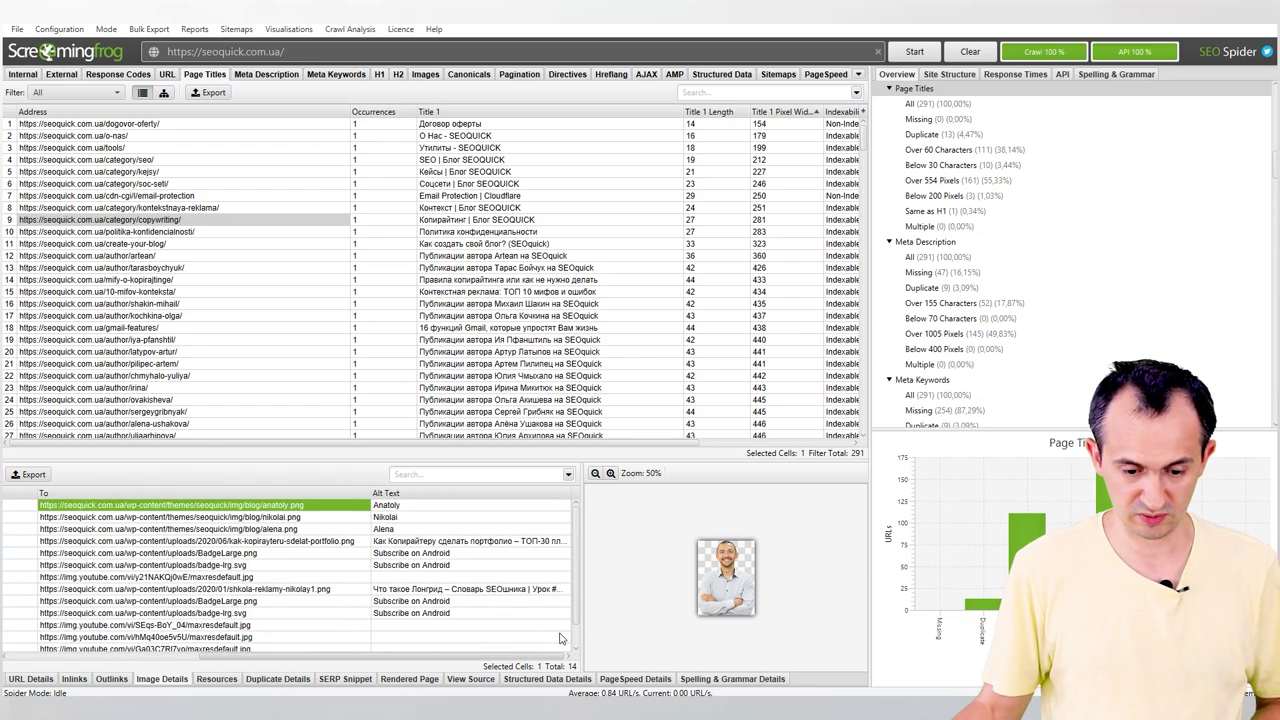
left_click(438, 492)
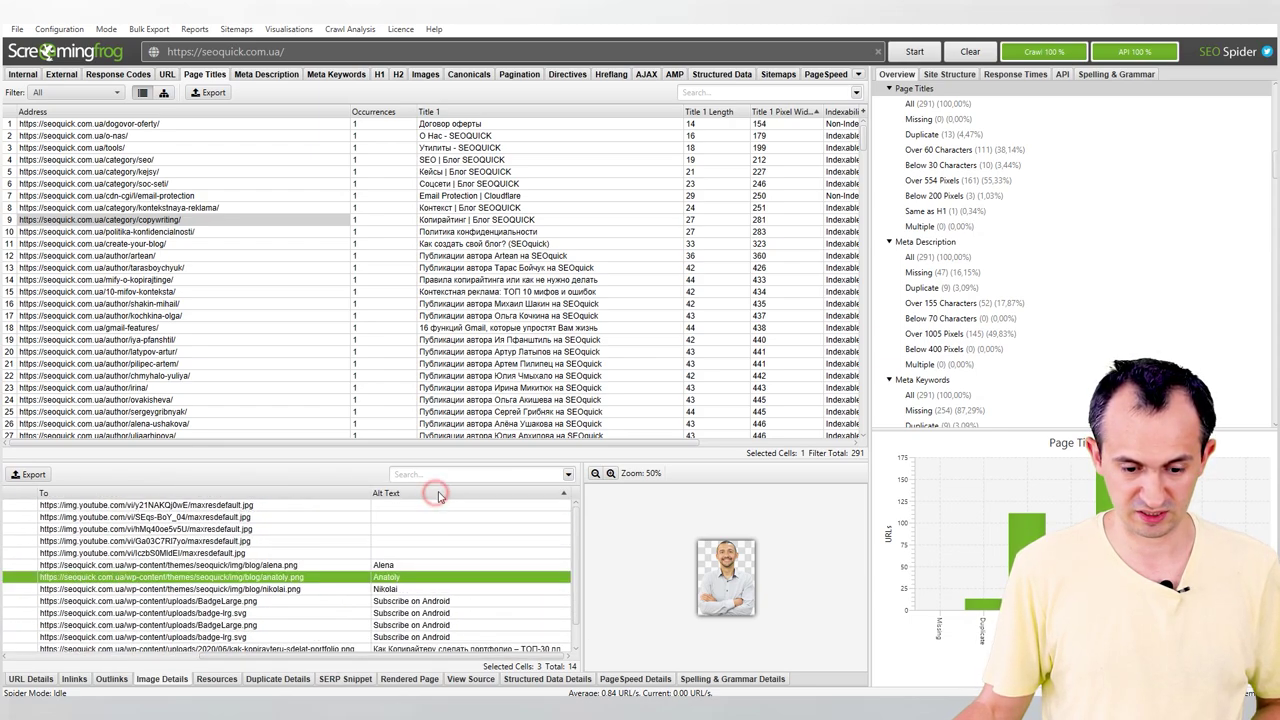
left_click(438, 492)
left_click(265, 610)
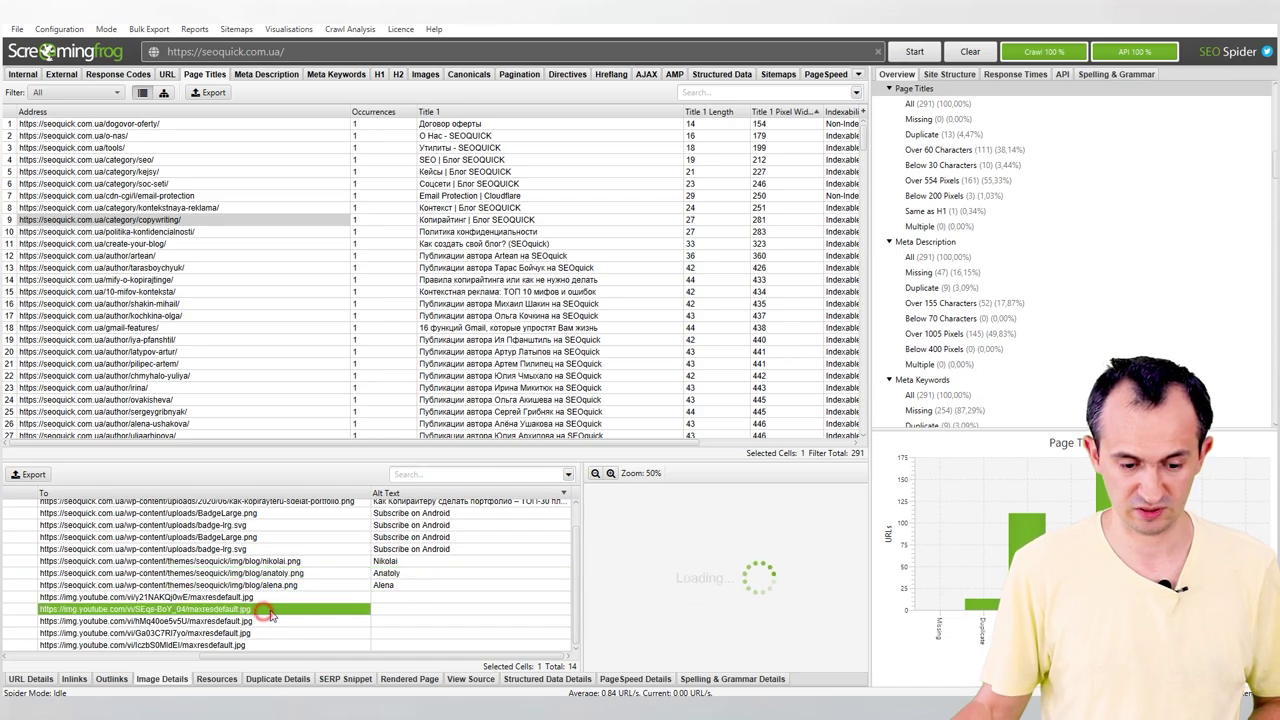
left_click(270, 619)
left_click(268, 610)
left_click(272, 617)
key("Down")
key("Down")
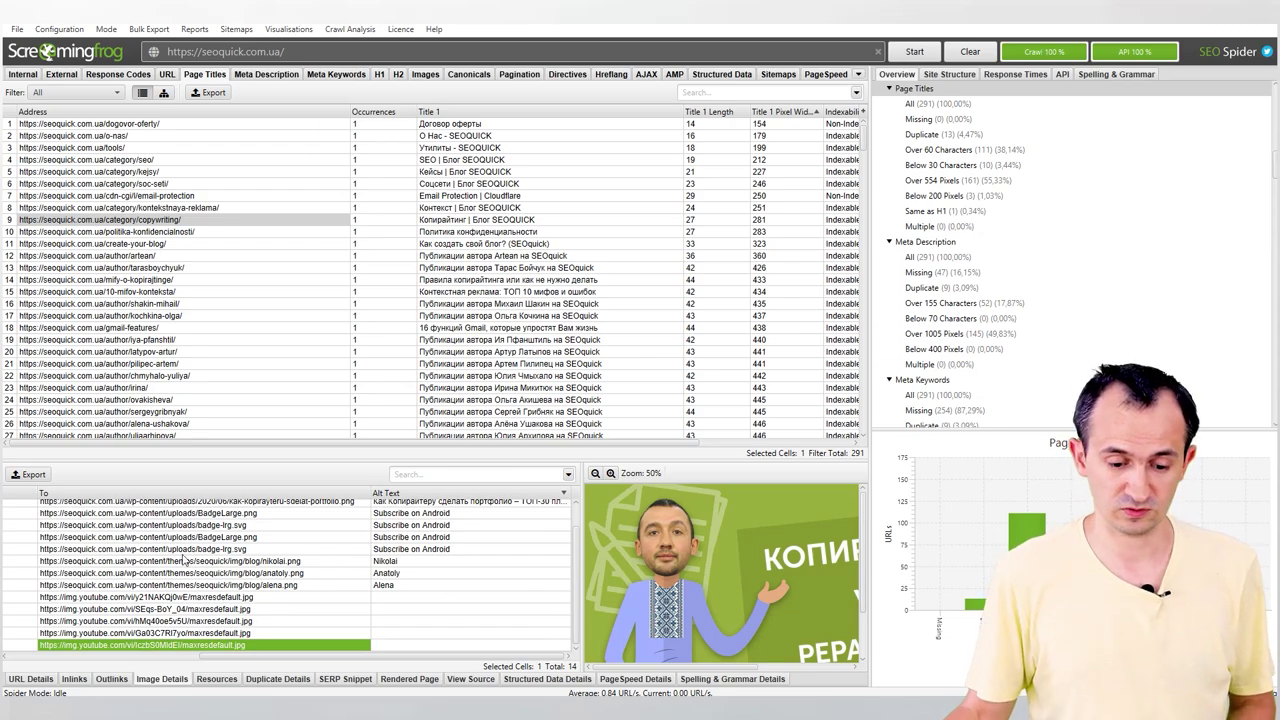
scroll(180, 563, "up", 1)
left_click_drag(268, 658, 57, 669)
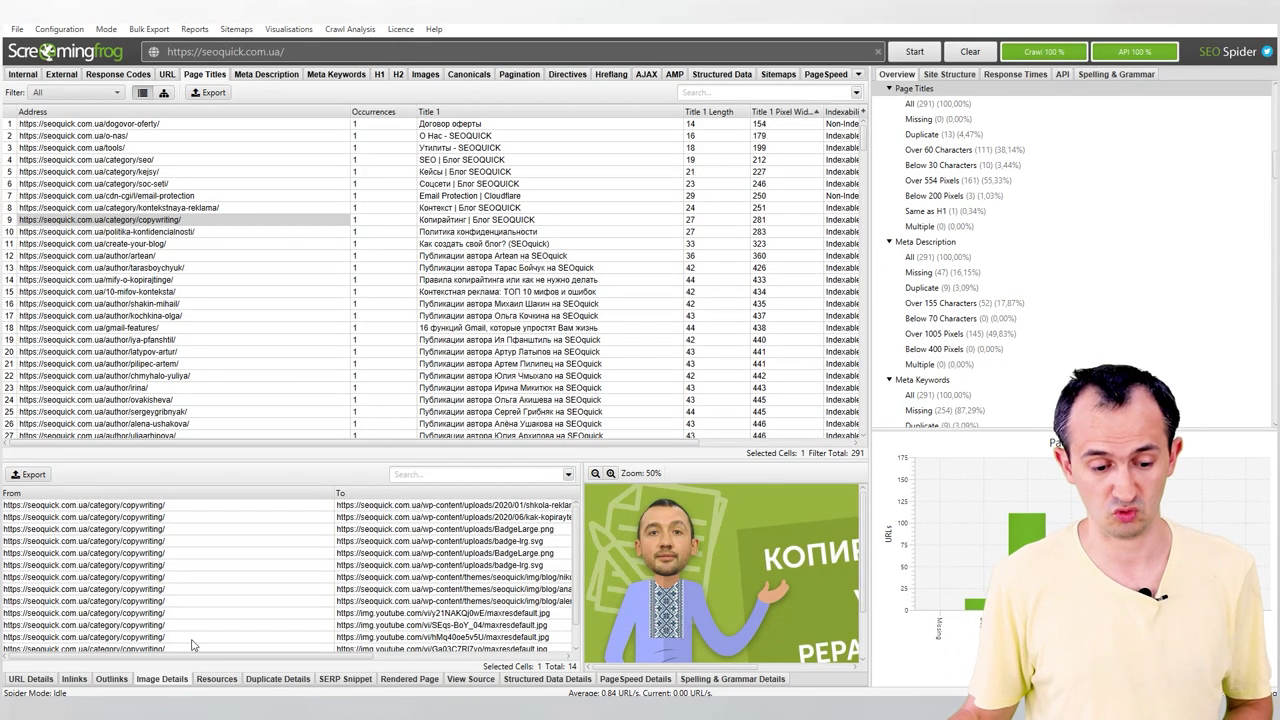
Show the outlinks of the category/copywriting page and examine those of the politika-konfidencialnosti page.
left_click(112, 679)
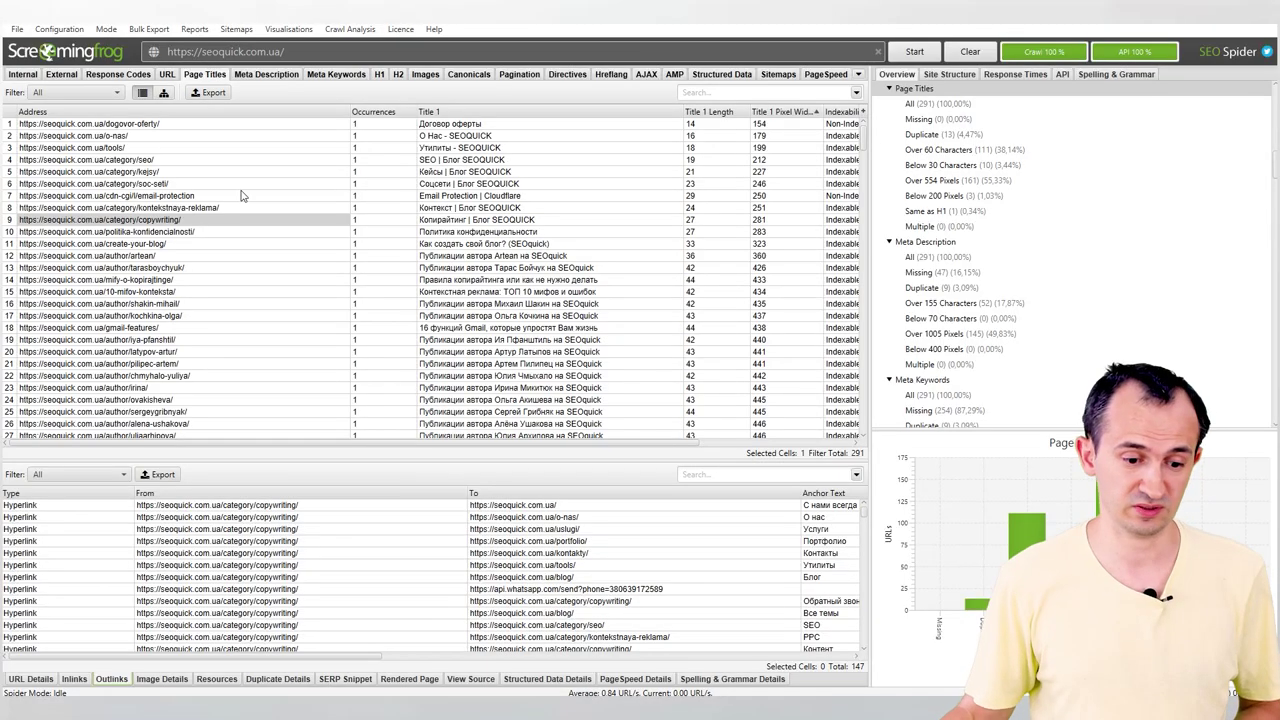
left_click(186, 232)
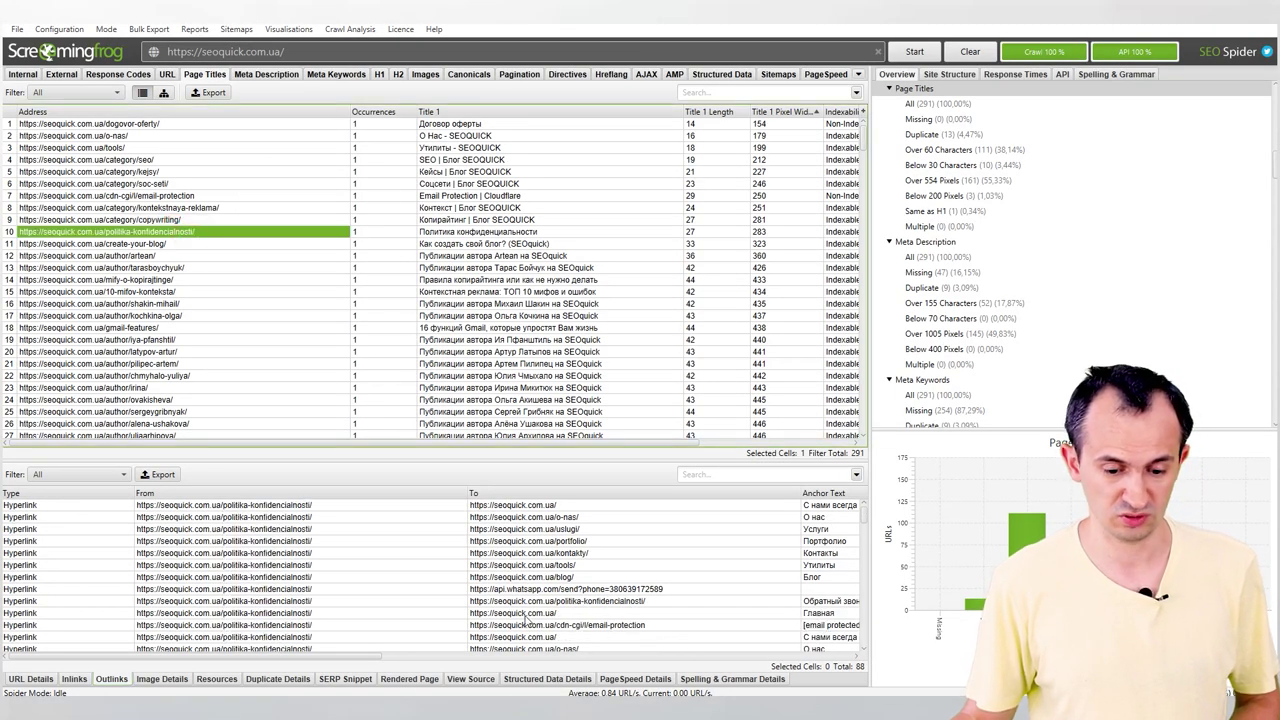
left_click_drag(364, 651, 250, 605)
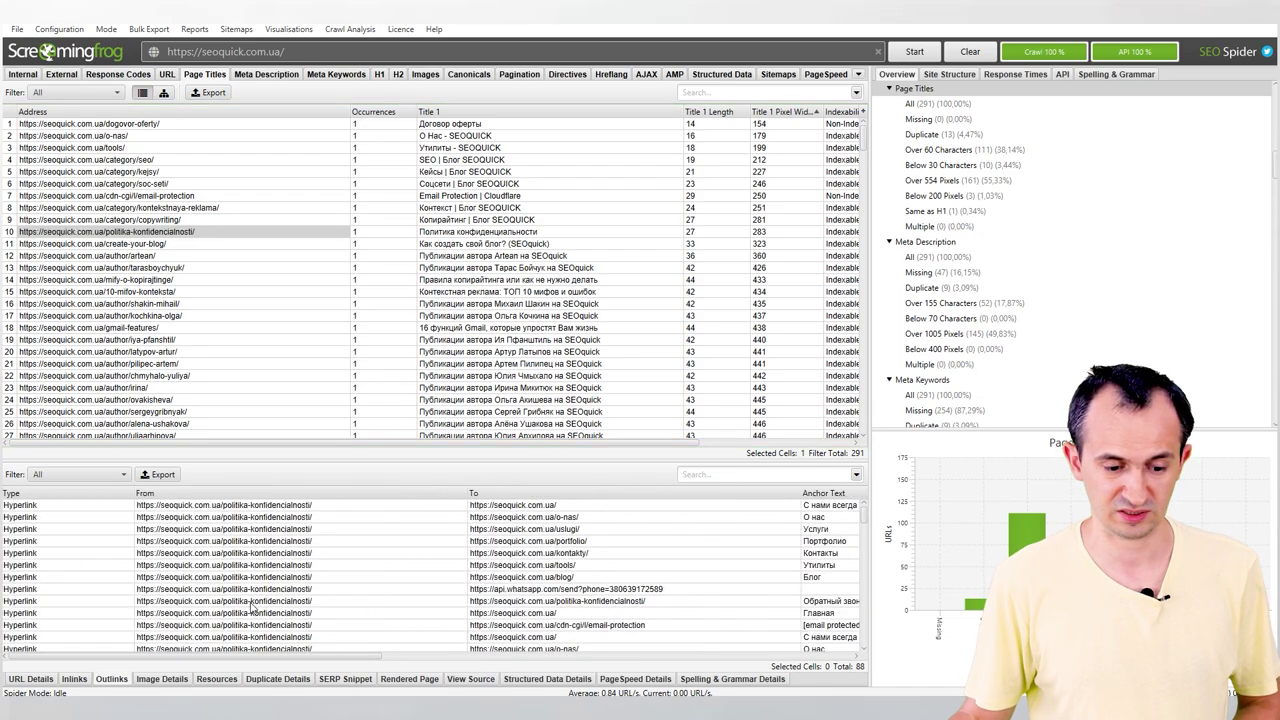
left_click(306, 519)
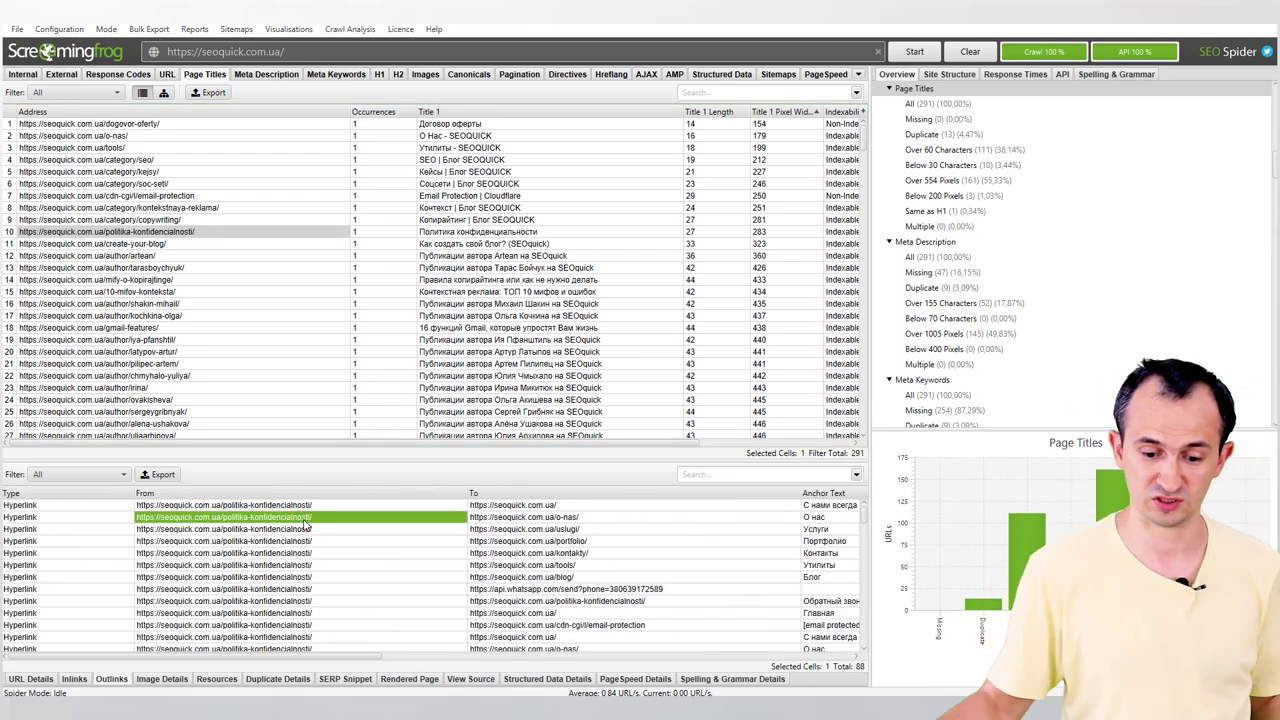
left_click(541, 524)
scroll(608, 620, "down", 15)
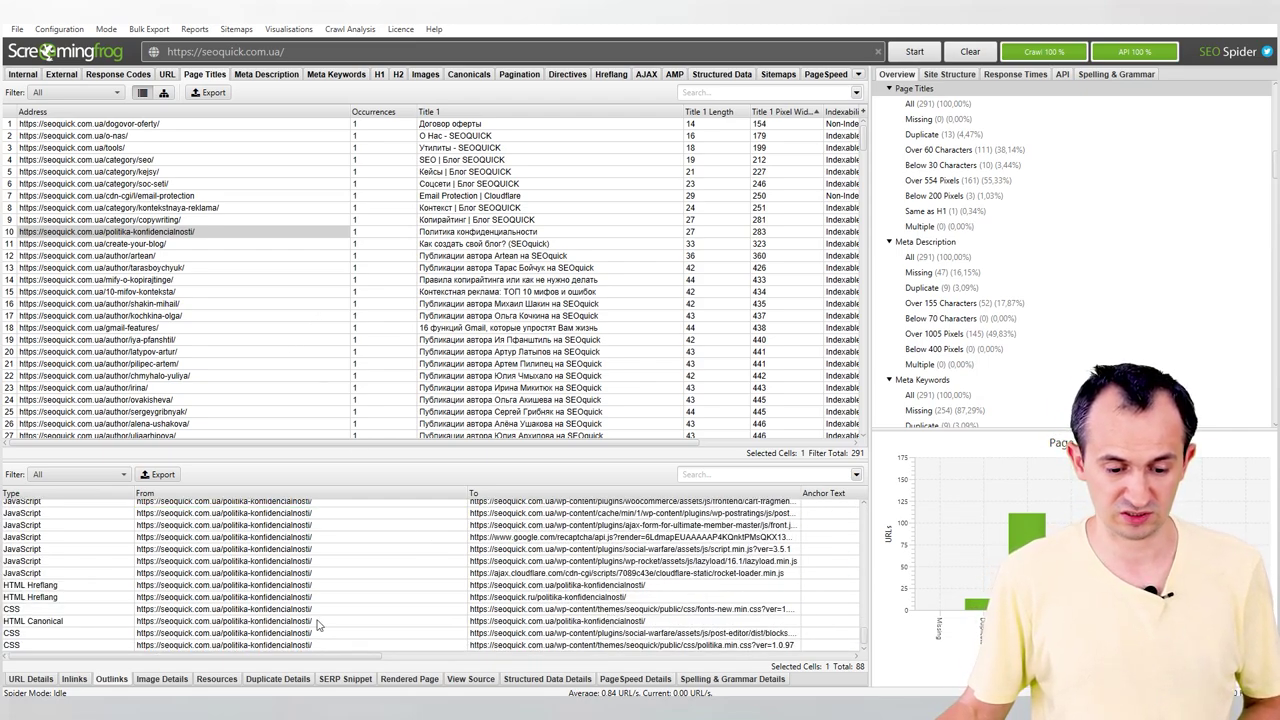
Check the outlinks of pages further down the Page Titles report, ending with the individual-content-marketing page.
left_click(245, 303)
scroll(260, 385, "down", 20)
scroll(270, 390, "down", 13)
left_click(199, 366)
scroll(329, 323, "down", 19)
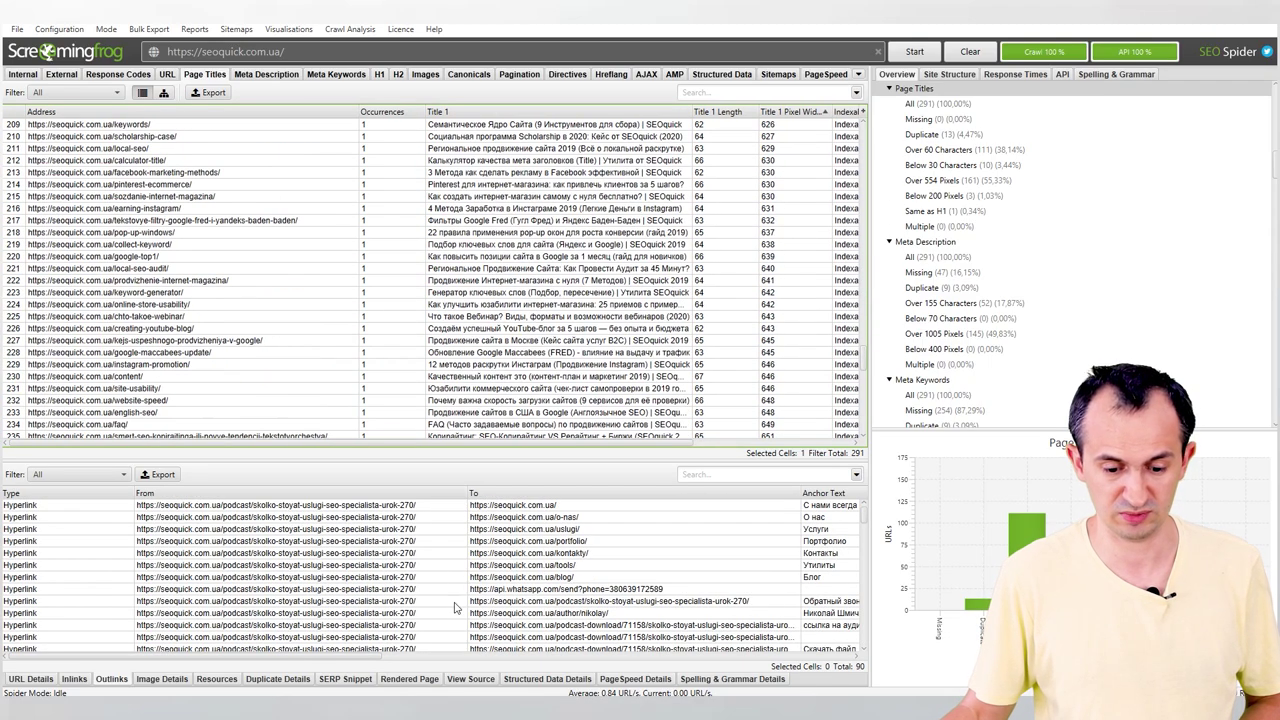
scroll(270, 370, "down", 11)
left_click(229, 364)
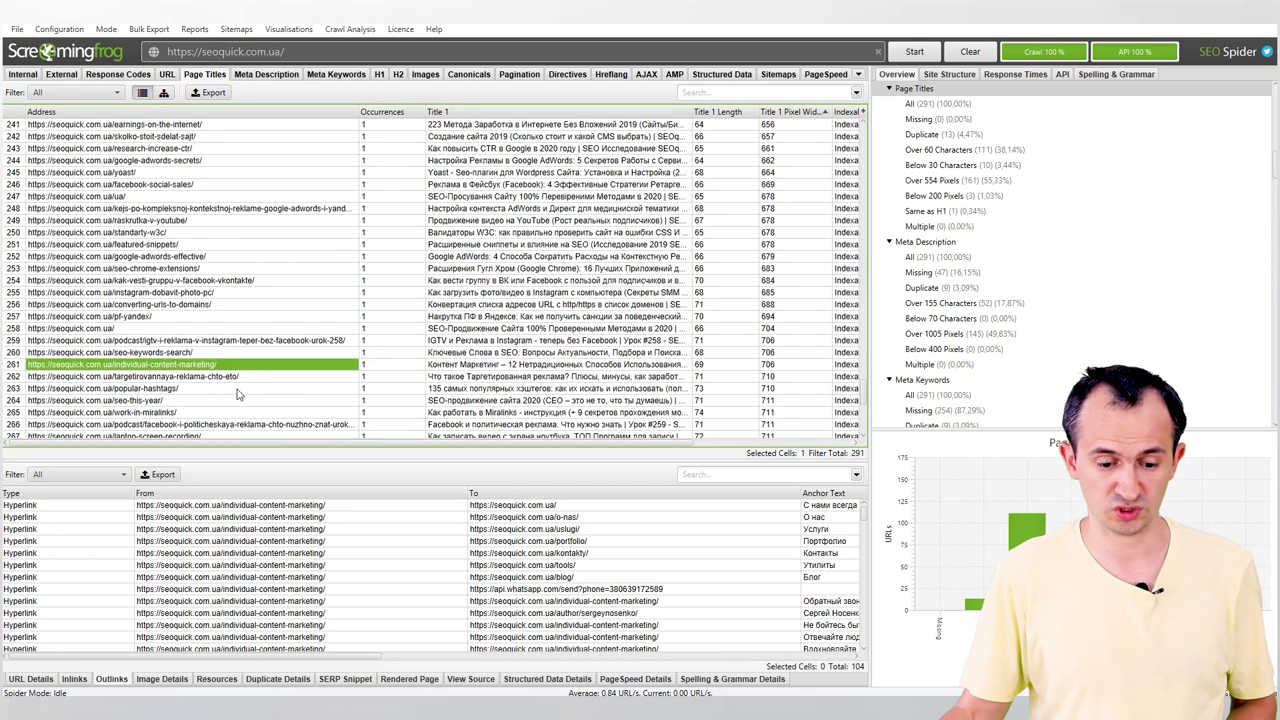
left_click_drag(323, 656, 185, 656)
scroll(603, 570, "down", 10)
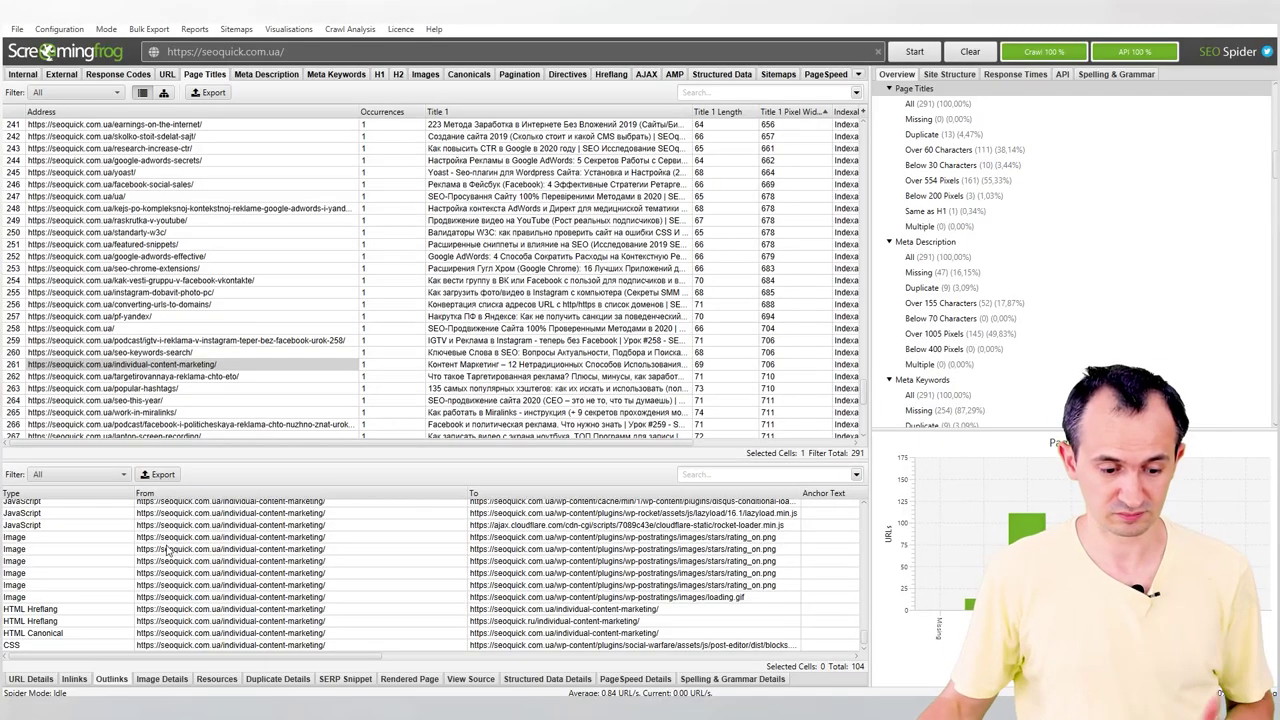
Examine the inlinks of the individual-content-marketing page, the Google AdWords and Yandex case study, and the yoast page.
left_click(75, 679)
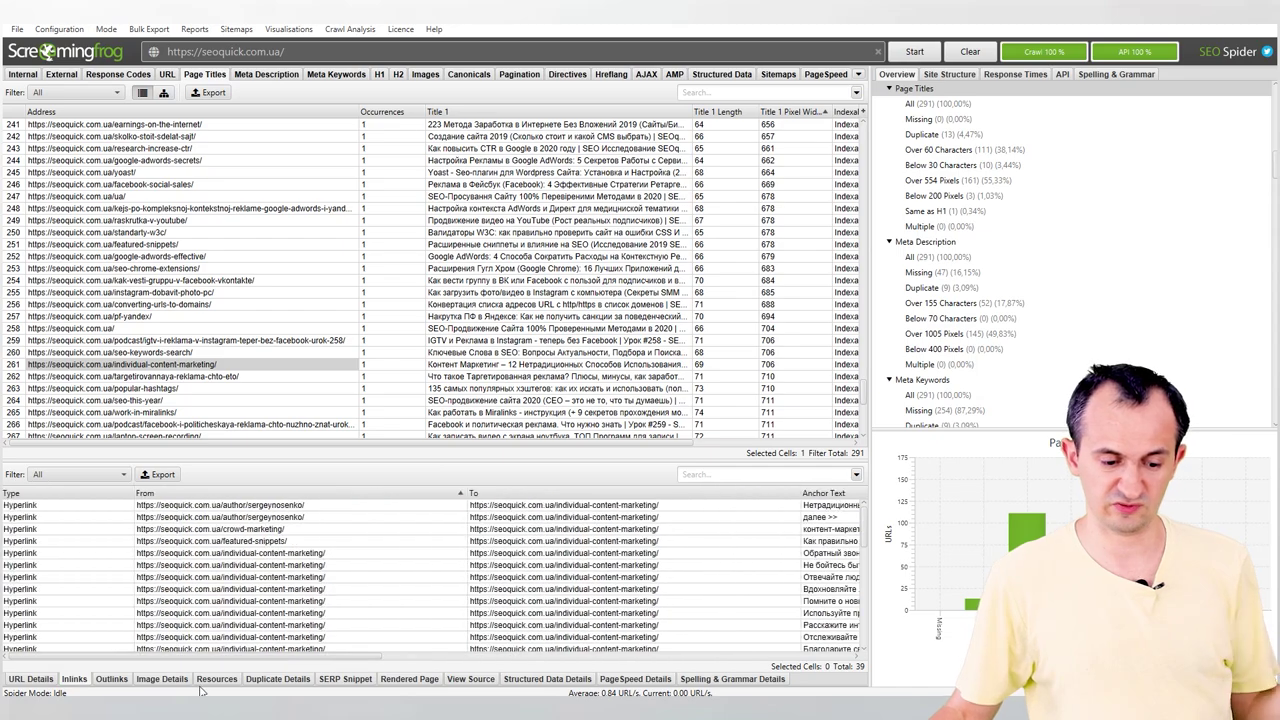
left_click(229, 364)
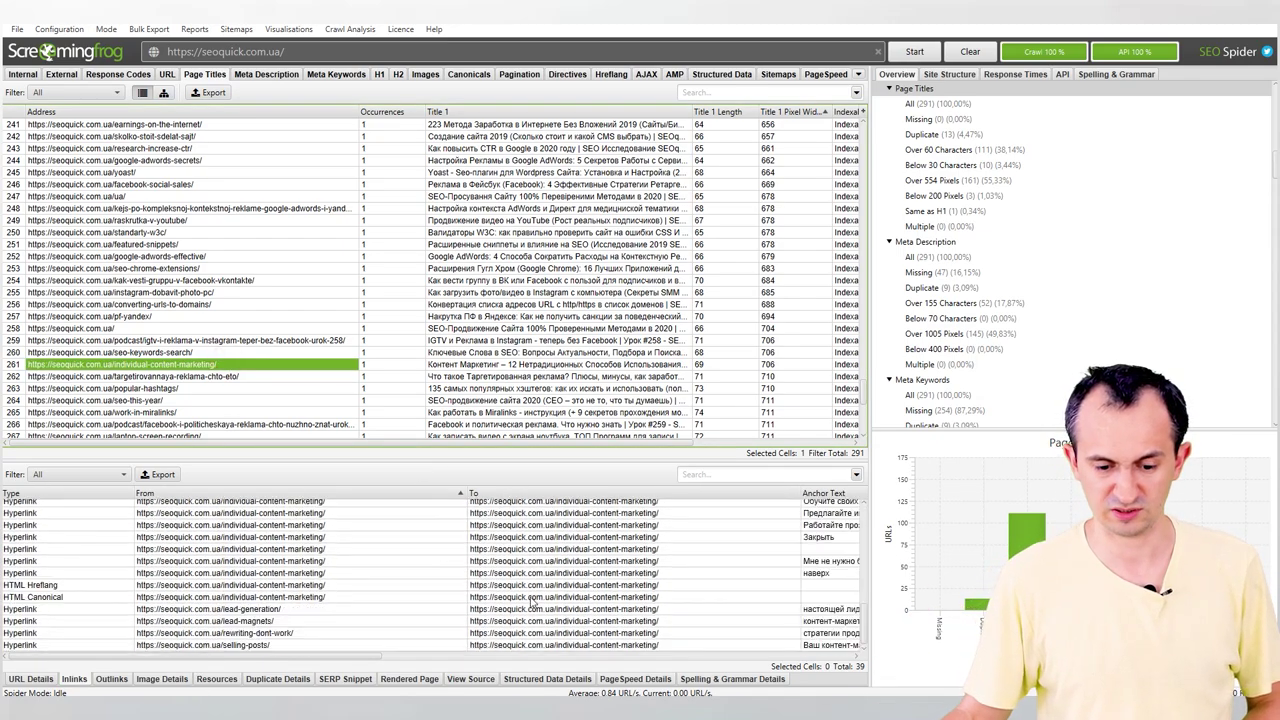
left_click(242, 209)
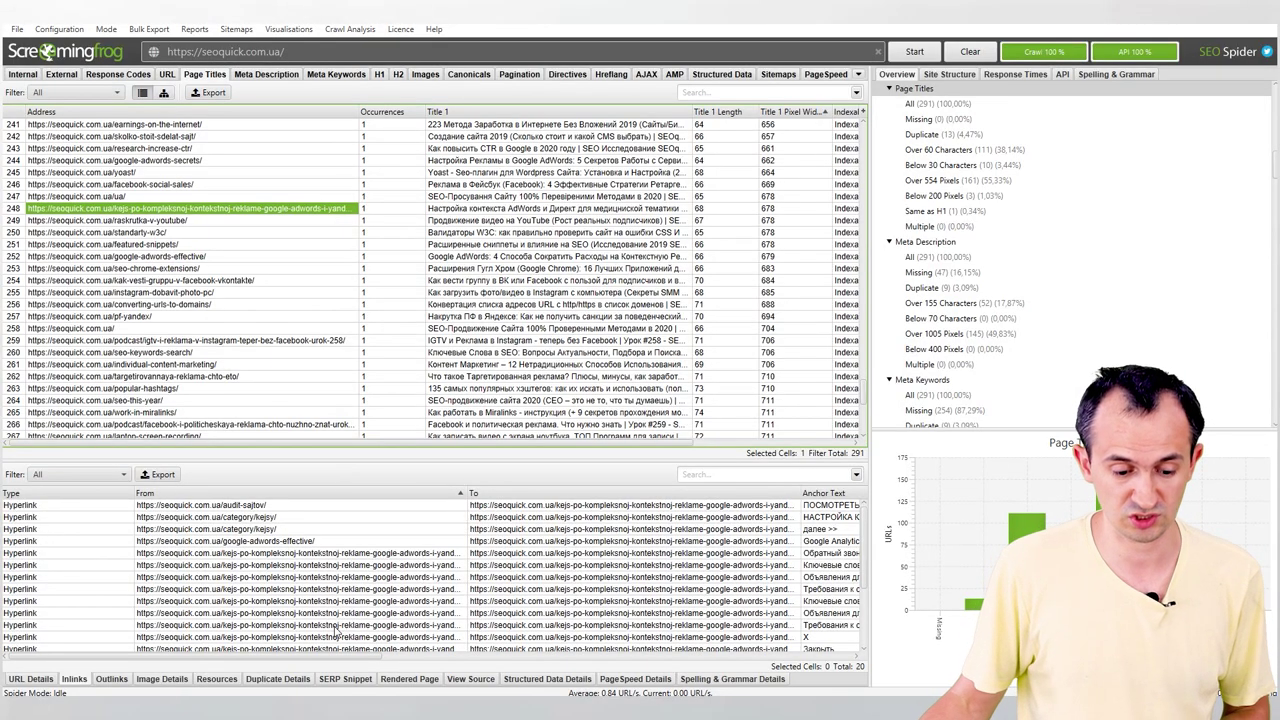
scroll(337, 632, "down", 3)
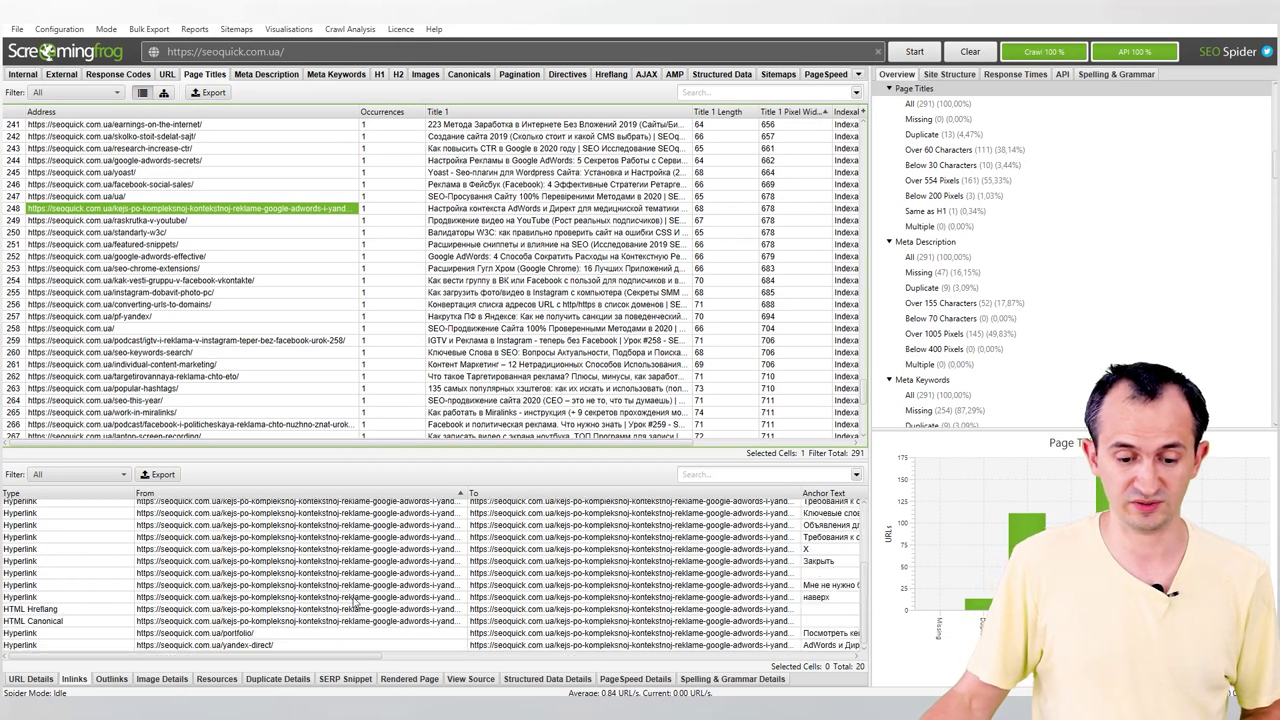
left_click(310, 177)
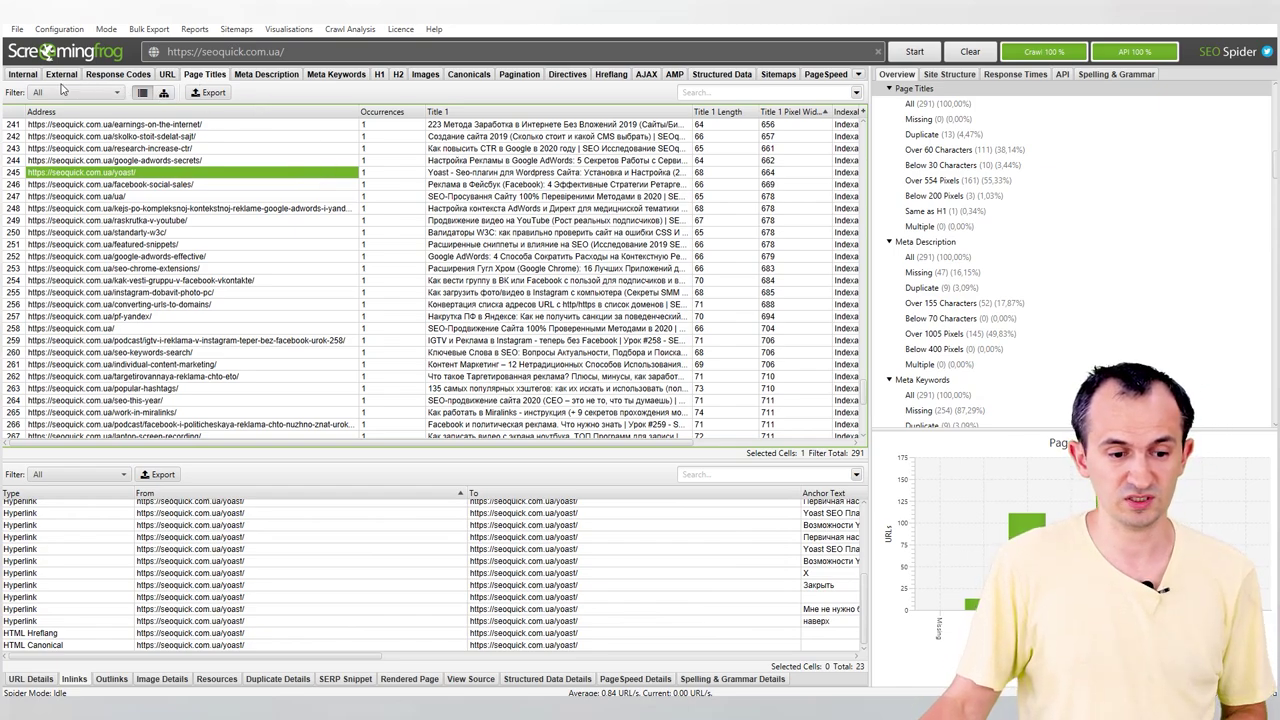
View the Internal report, and open the H1 report to inspect its heading length and indexability columns.
left_click(25, 75)
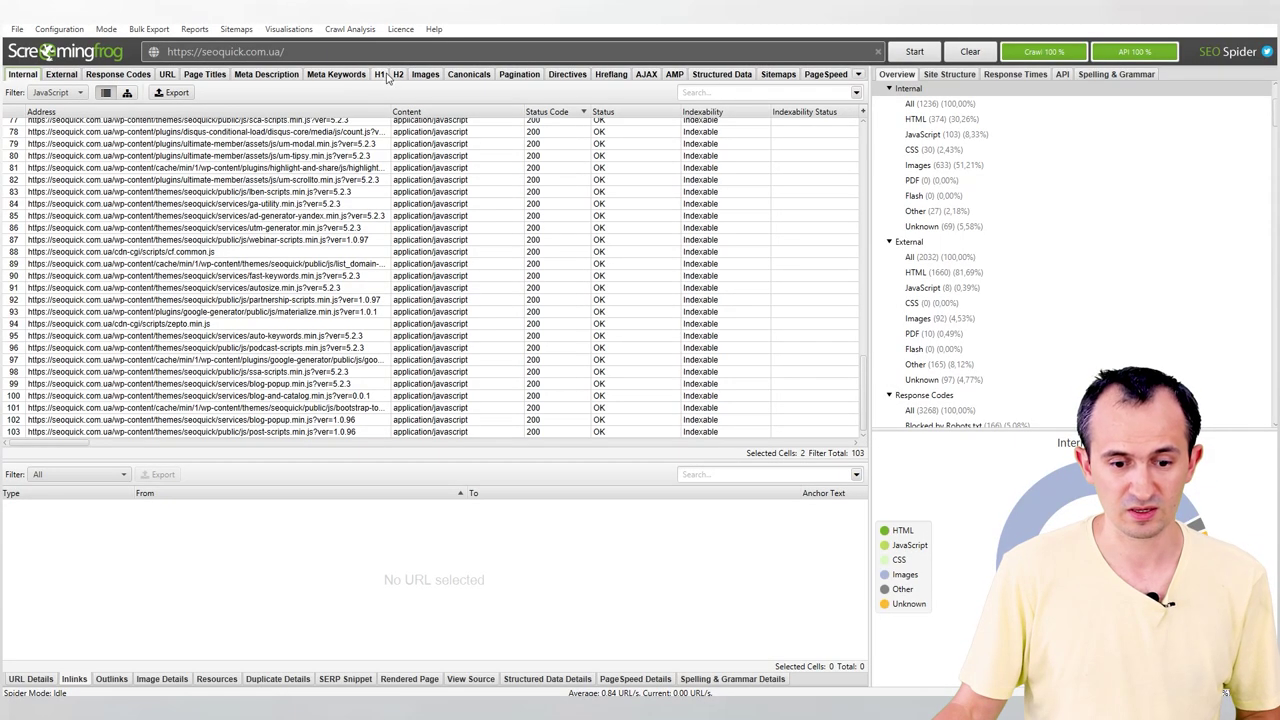
left_click(381, 75)
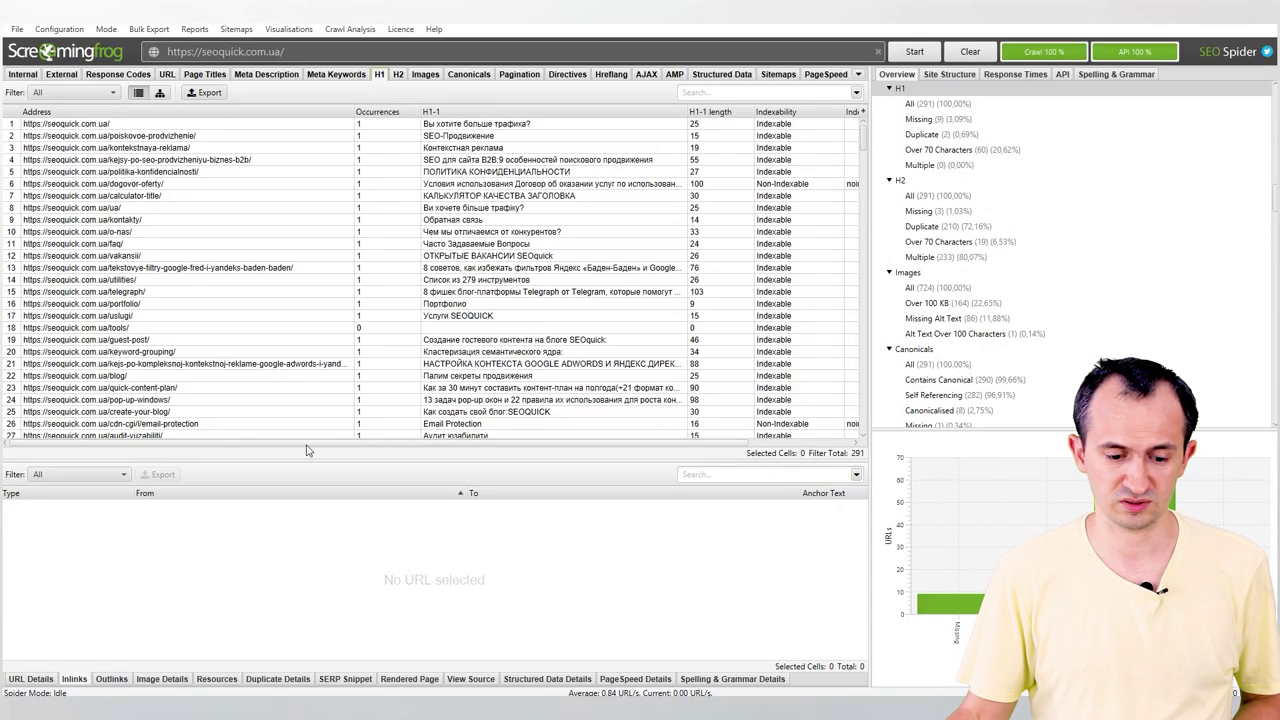
left_click_drag(309, 446, 343, 446)
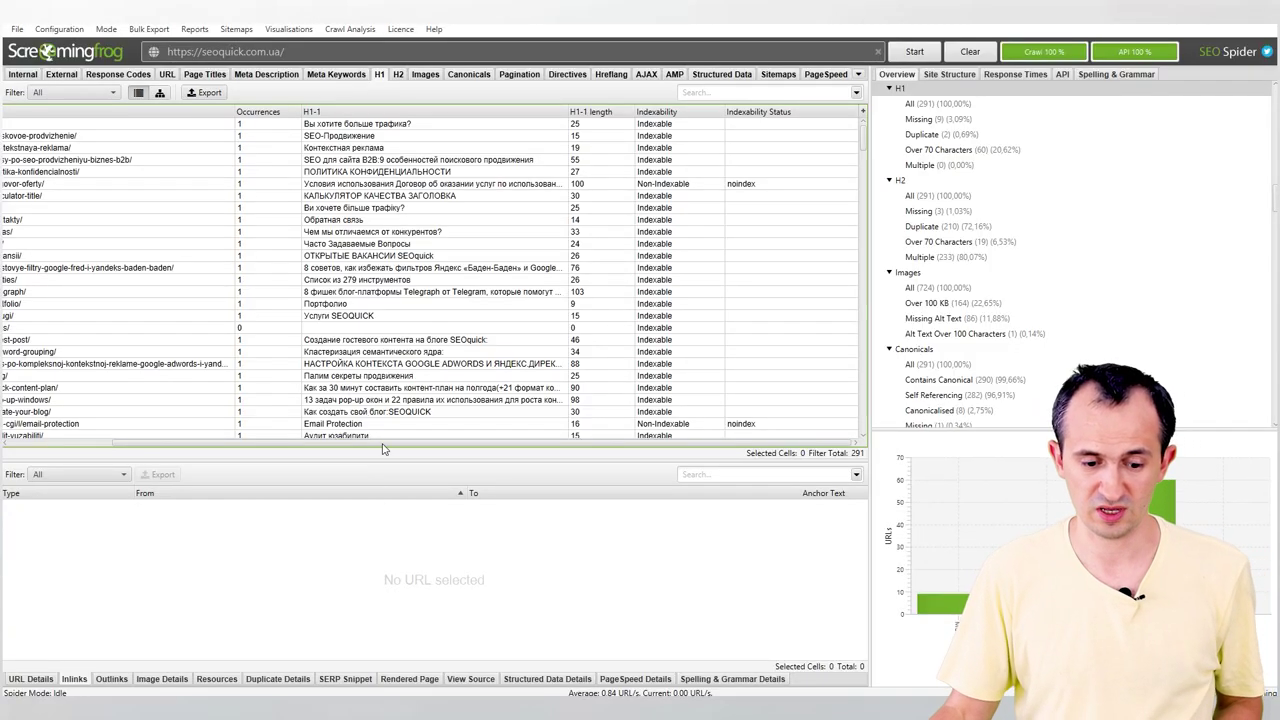
Sort the H1 report by H1-1 text in ascending order so that pages with empty headings come first.
left_click(454, 111)
left_click(454, 111)
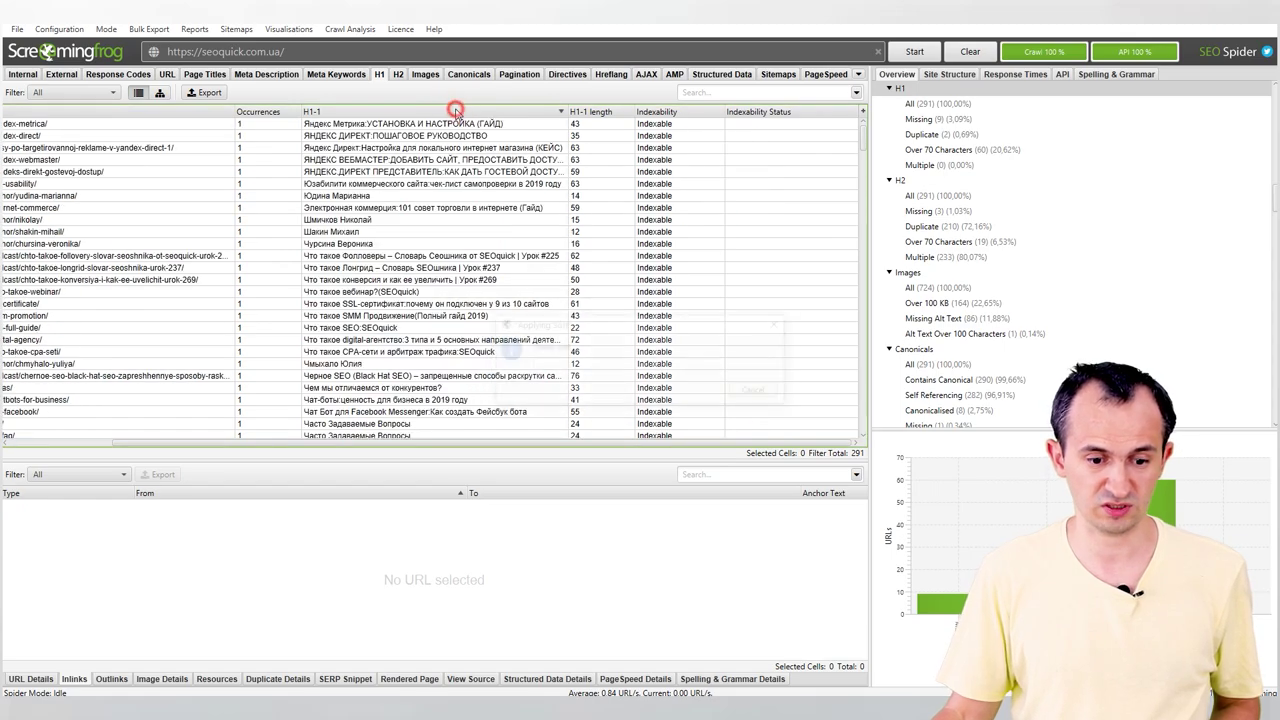
left_click(454, 111)
left_click(343, 440)
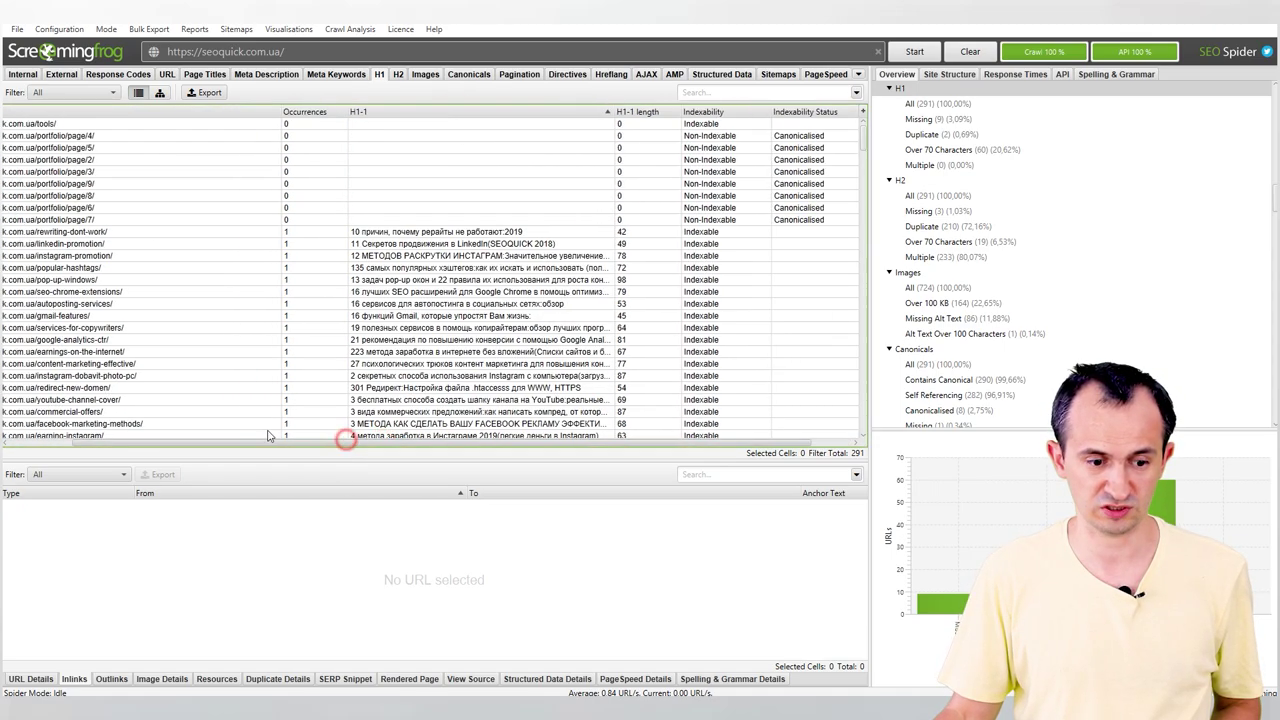
Select the paginated portfolio pages from page/2/ through page/9/ that lack an H1 and examine their combined inlinks.
left_click(226, 222)
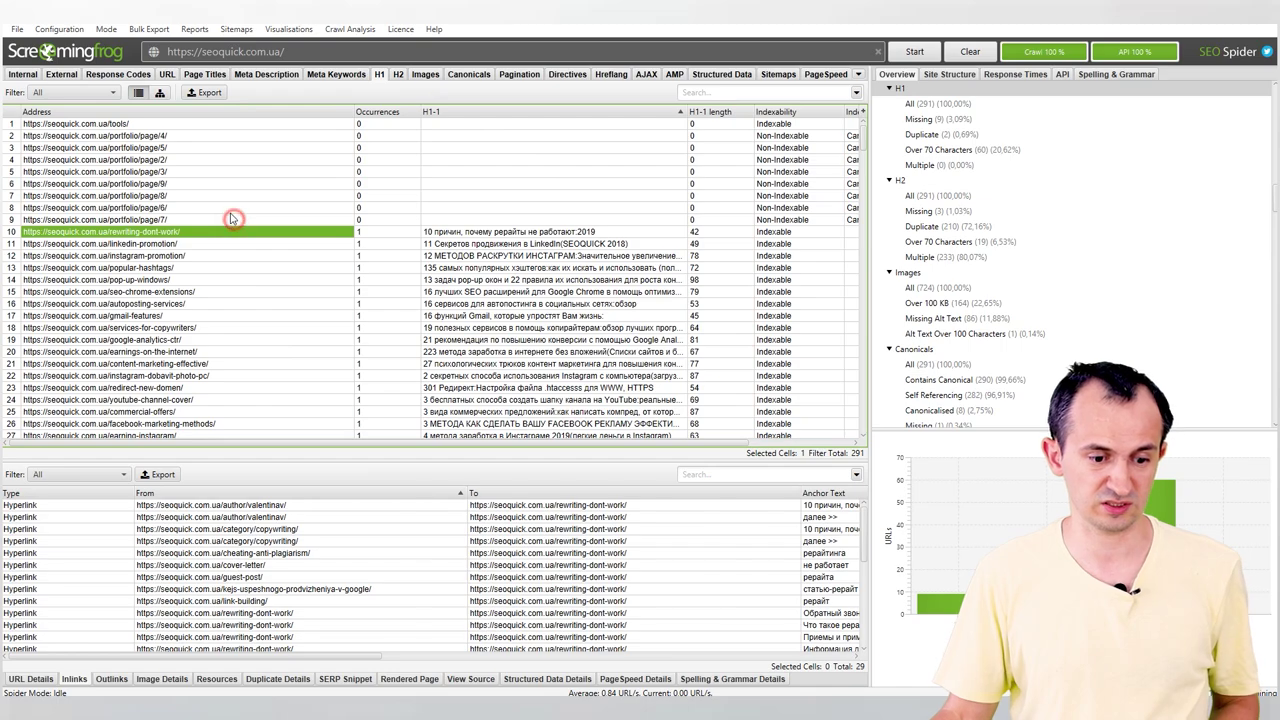
left_click(232, 208)
left_click(238, 219)
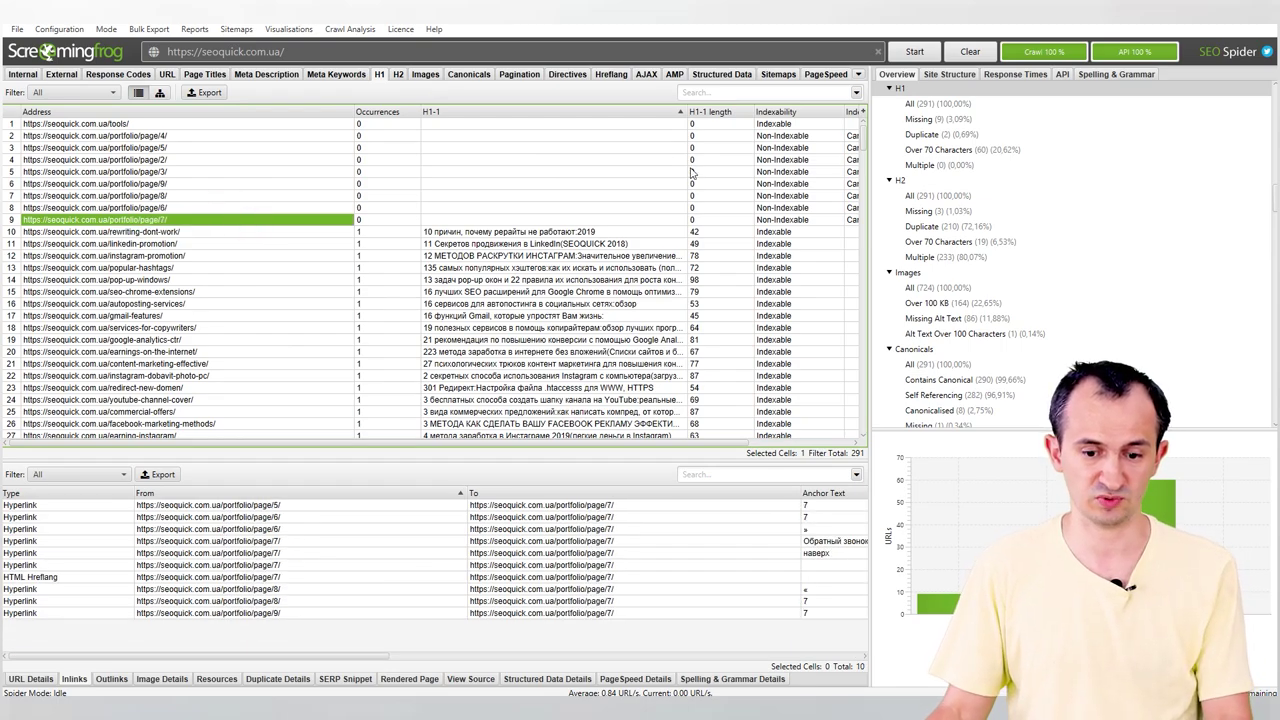
left_click(312, 135, "shift")
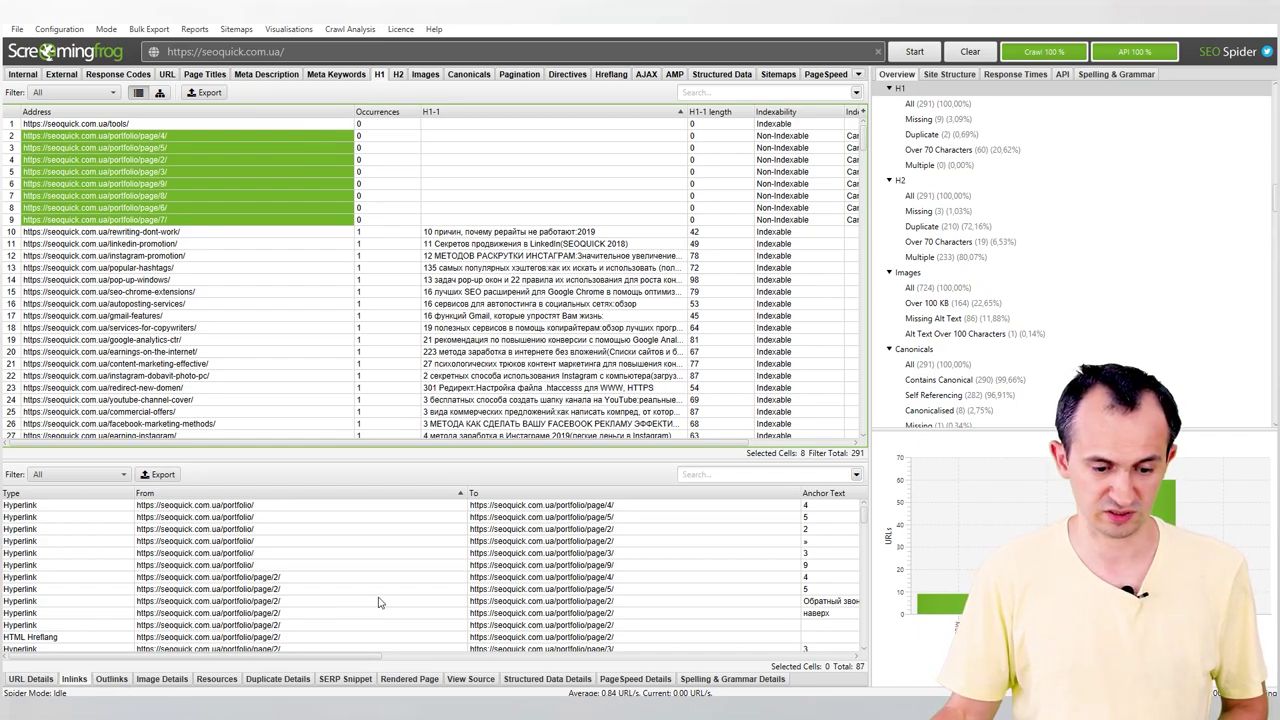
scroll(379, 599, "down", 15)
scroll(340, 604, "down", 3)
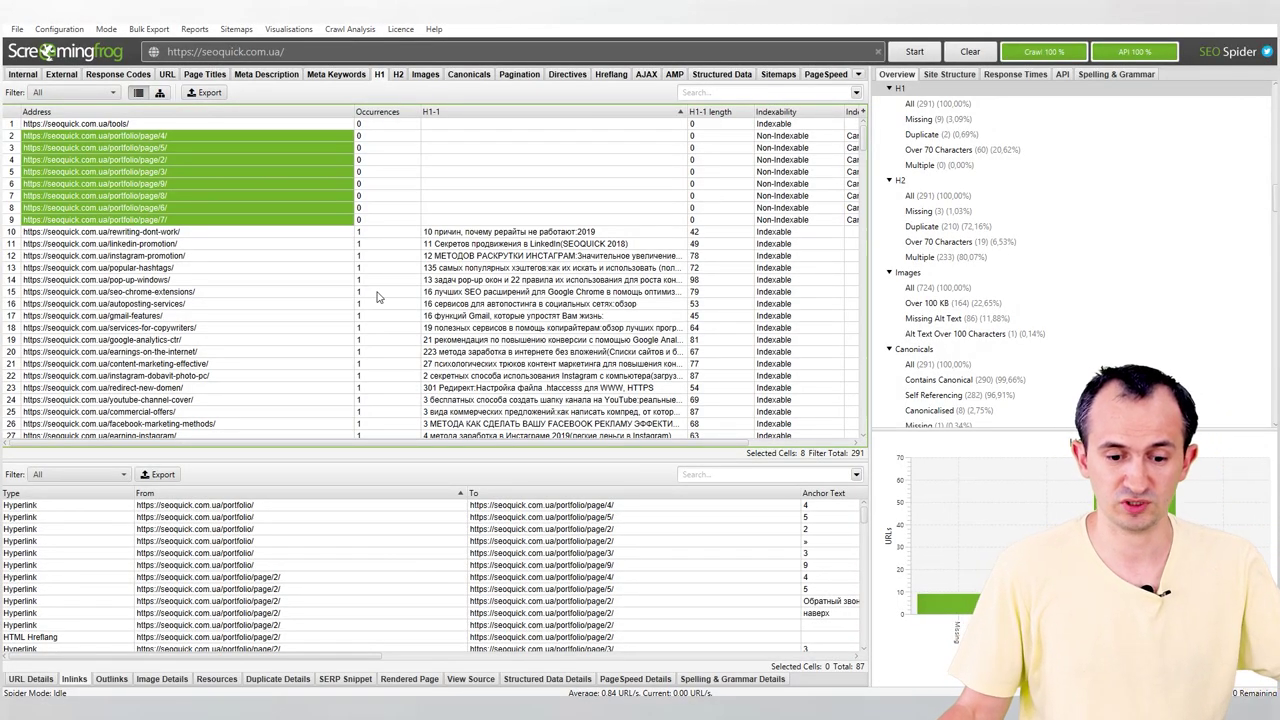
Review the alphabetically sorted H1 texts, checking the rewriting-dont-work page and the kejs-po-kraudmarketingu-youtube page along the way.
left_click(507, 233)
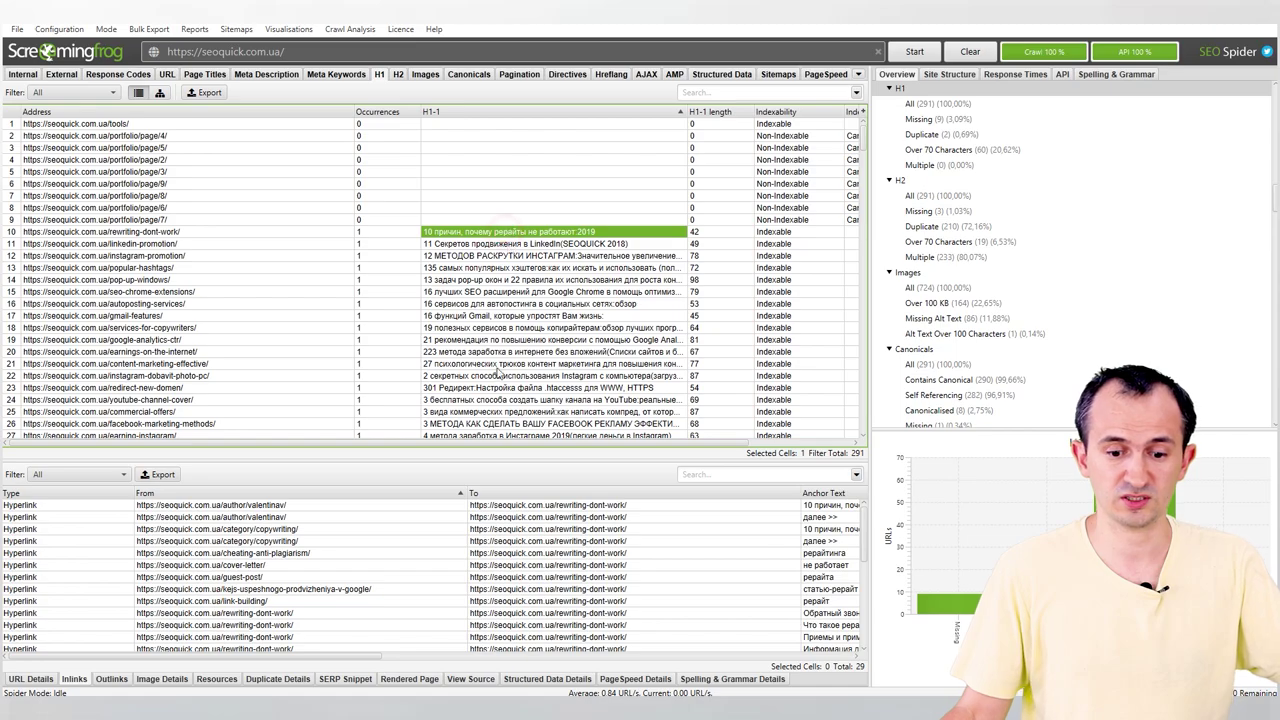
scroll(516, 315, "down", 20)
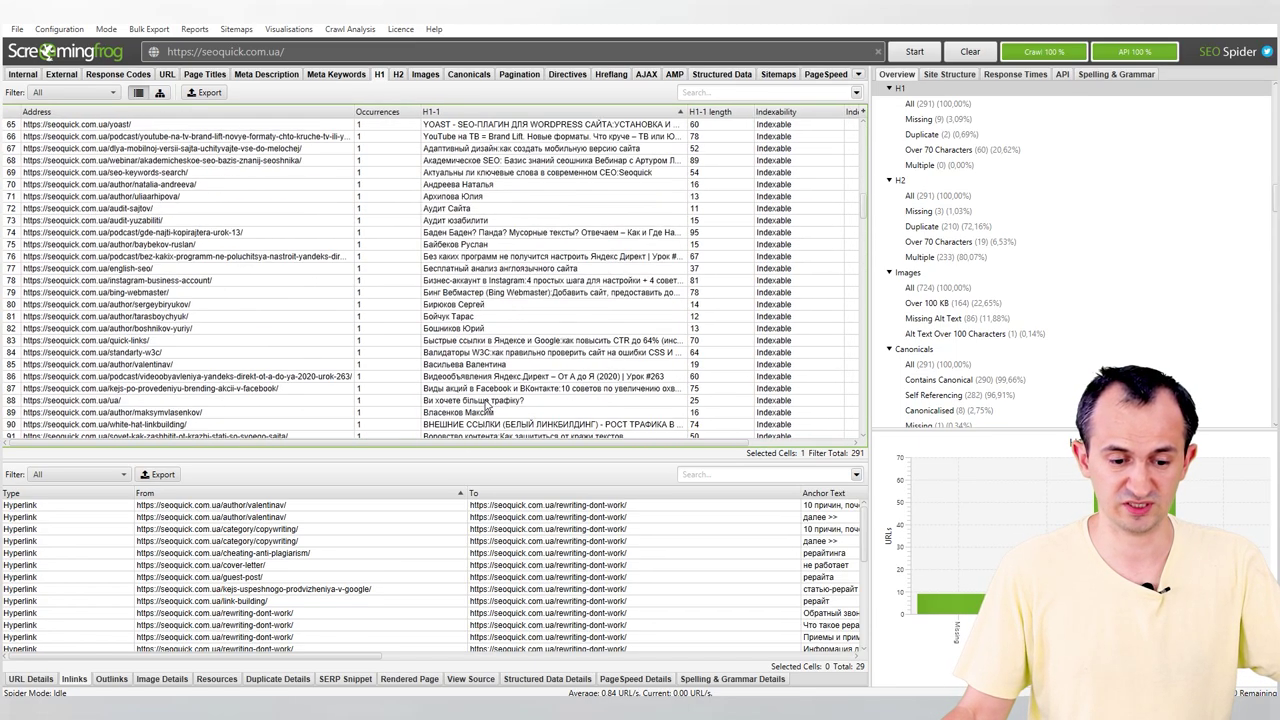
scroll(498, 386, "down", 13)
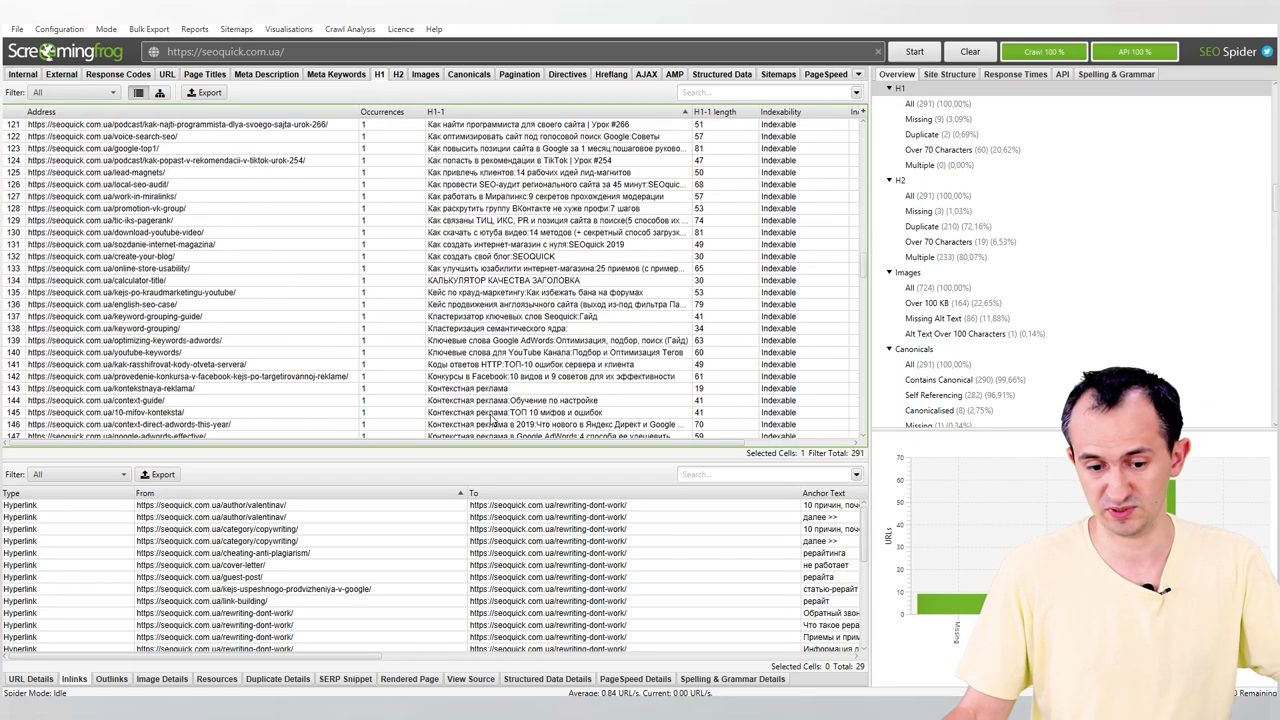
left_click(535, 291)
scroll(578, 291, "down", 16)
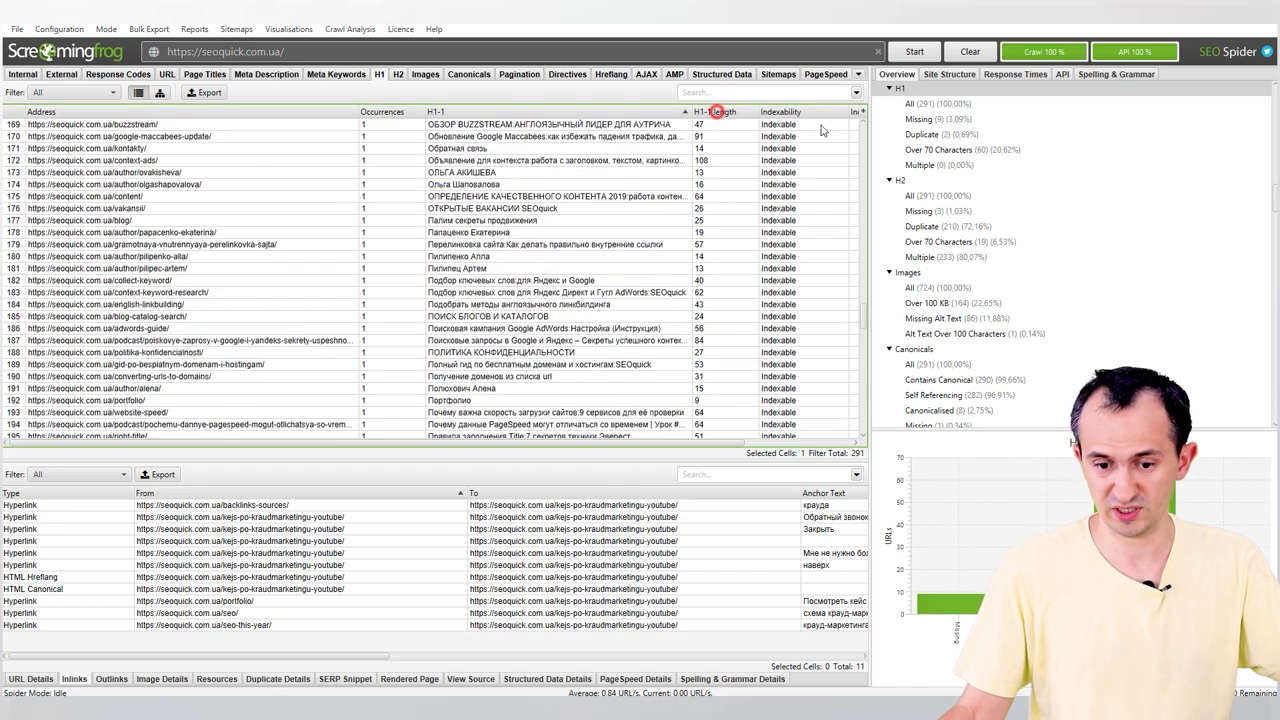
Find the longest H1 headings in the length-sorted list and select the heading of the context-ads page.
scroll(757, 377, "down", 20)
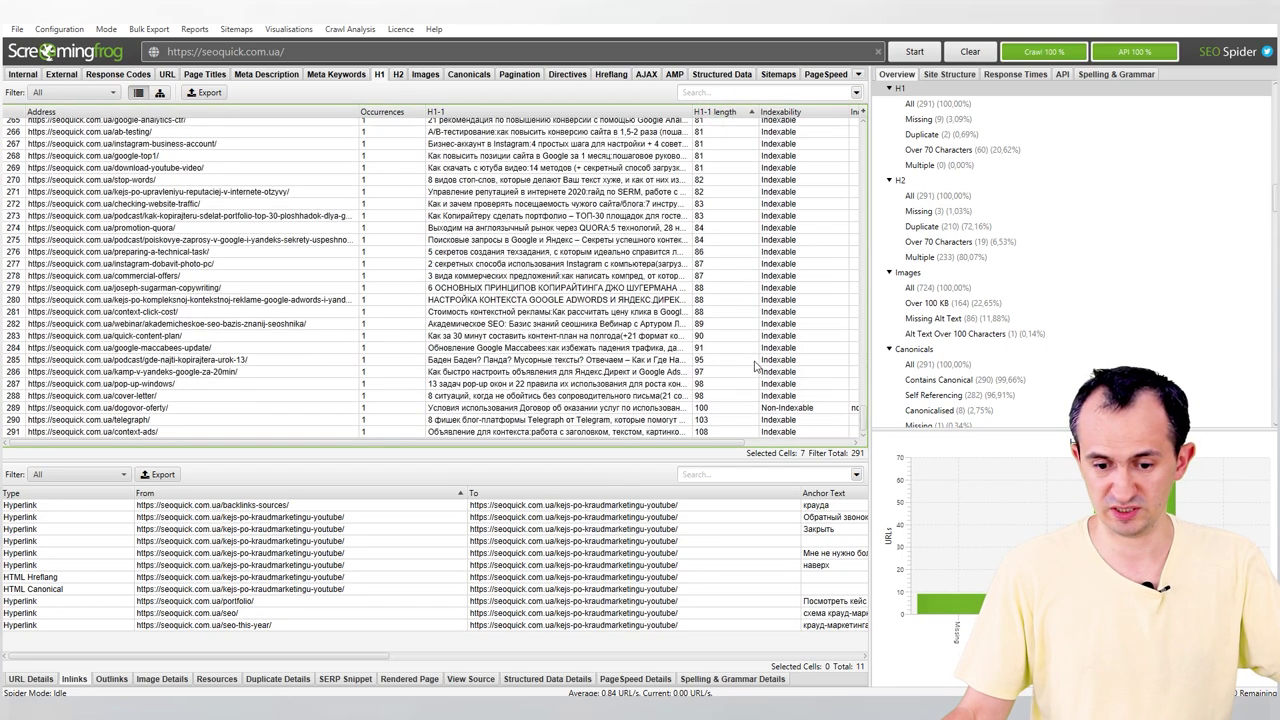
left_click(688, 431)
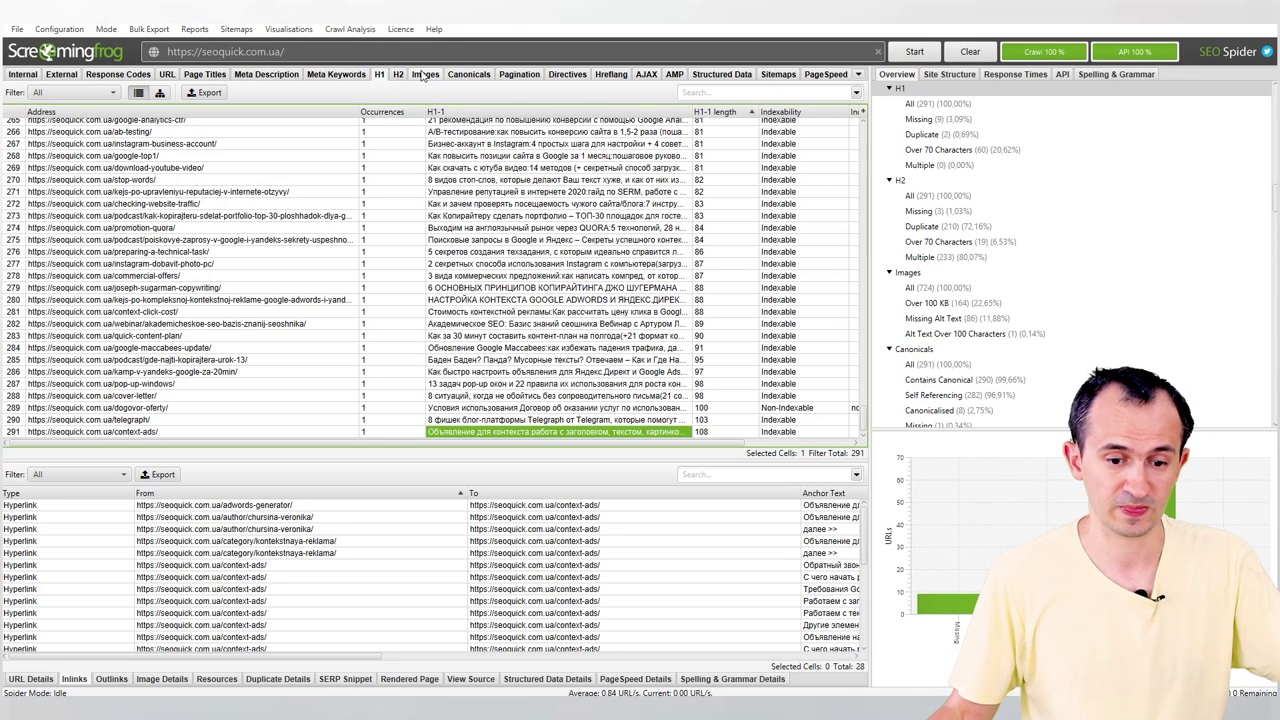
List the site's images by size from largest to smallest and show the inlinks of the largest one.
left_click(425, 74)
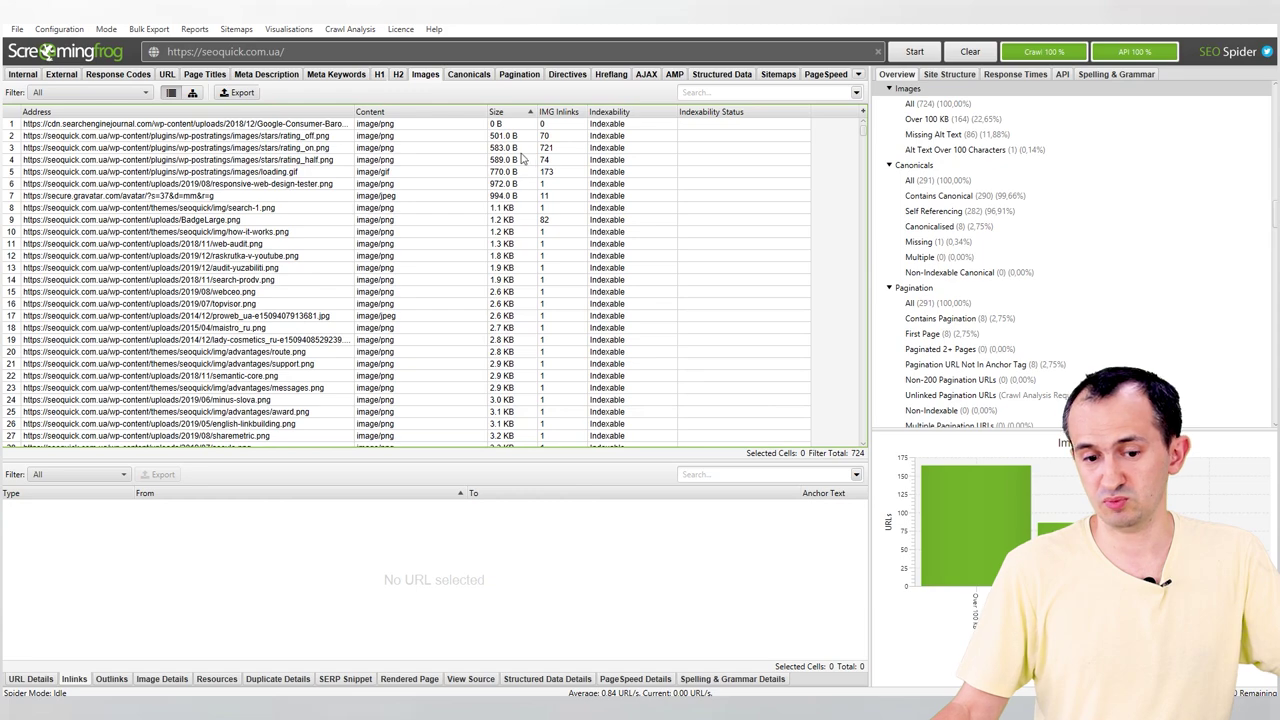
left_click(516, 117)
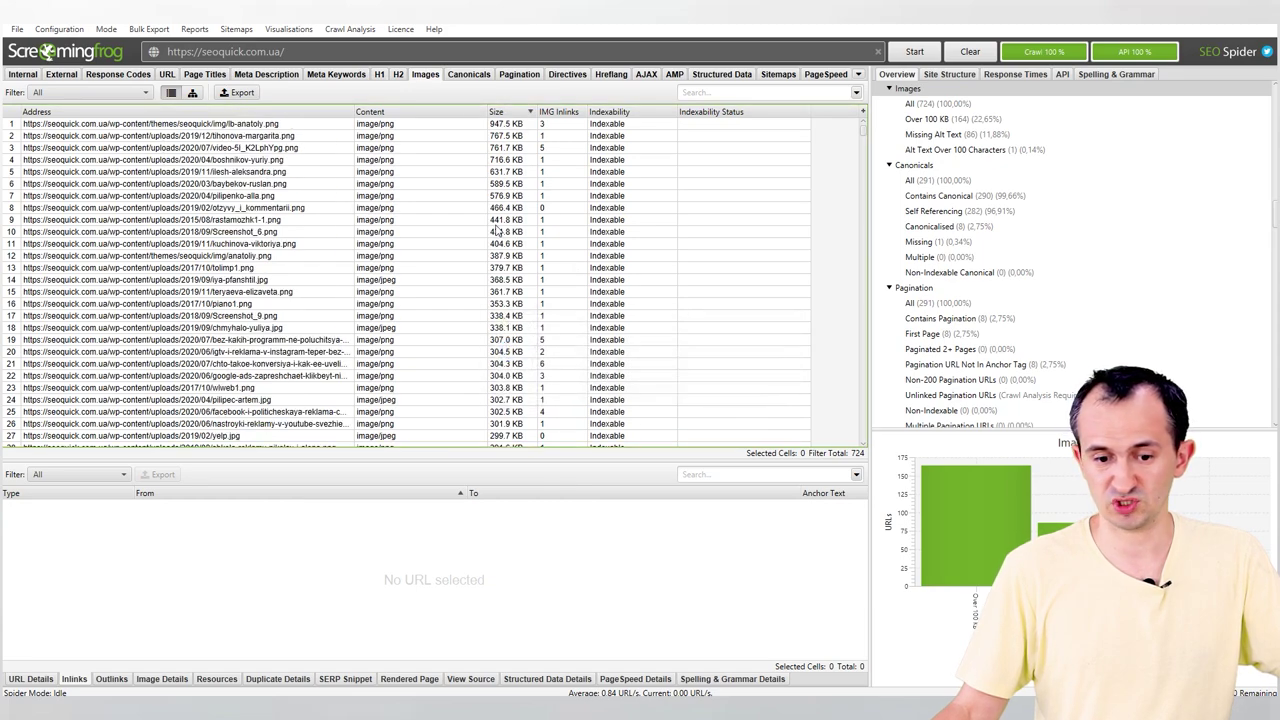
left_click(287, 124)
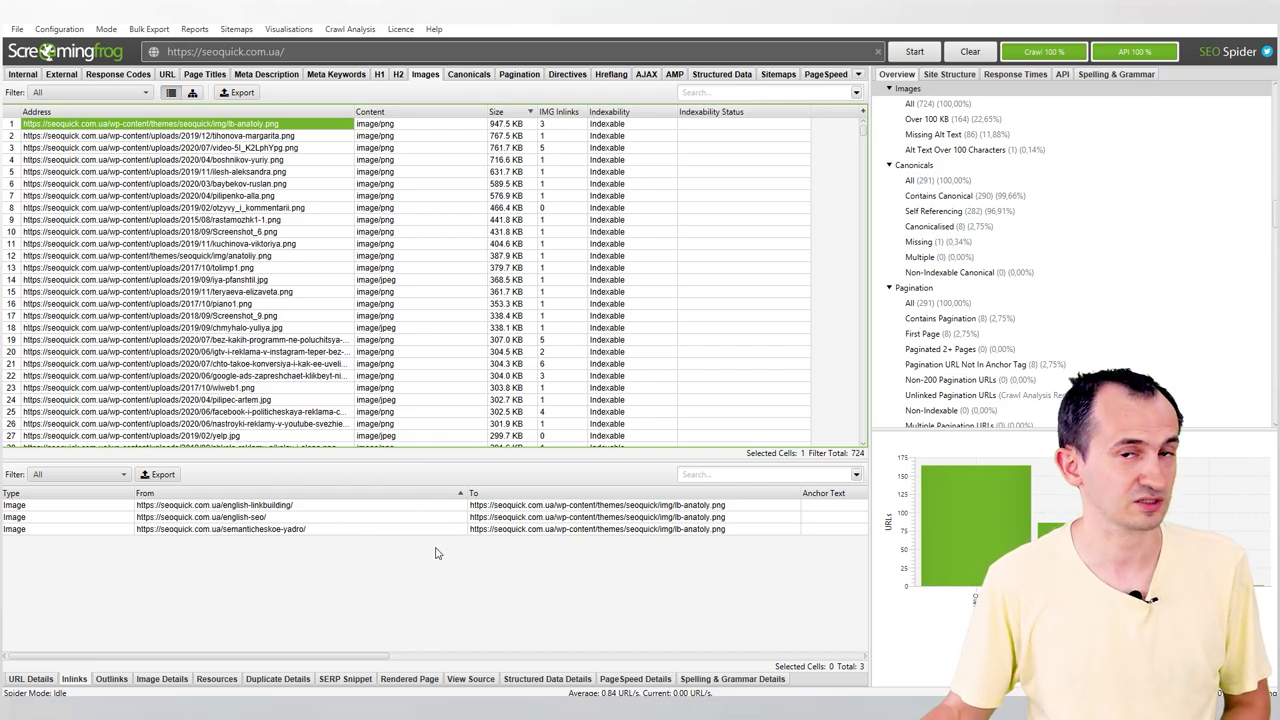
Go through the largest images one after another and check which pages link to each.
key("Down")
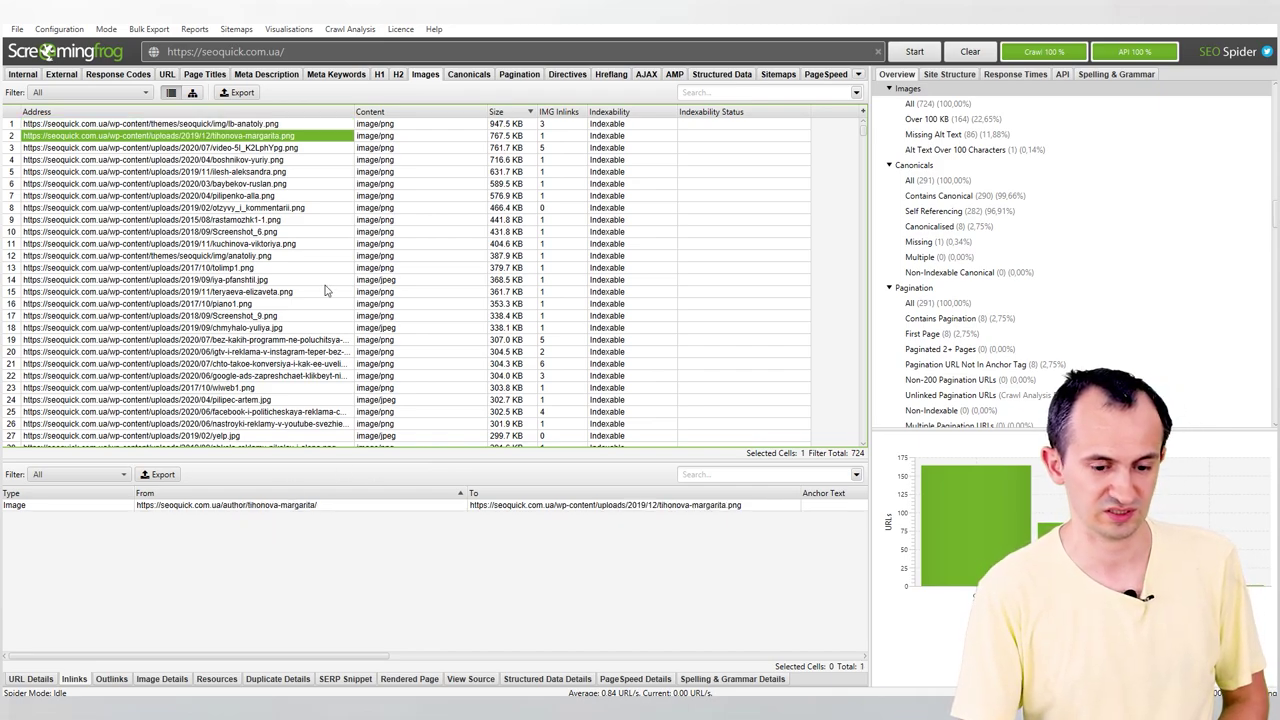
key("Down")
key("Down")
key("Down")
key("Down")
key("Down")
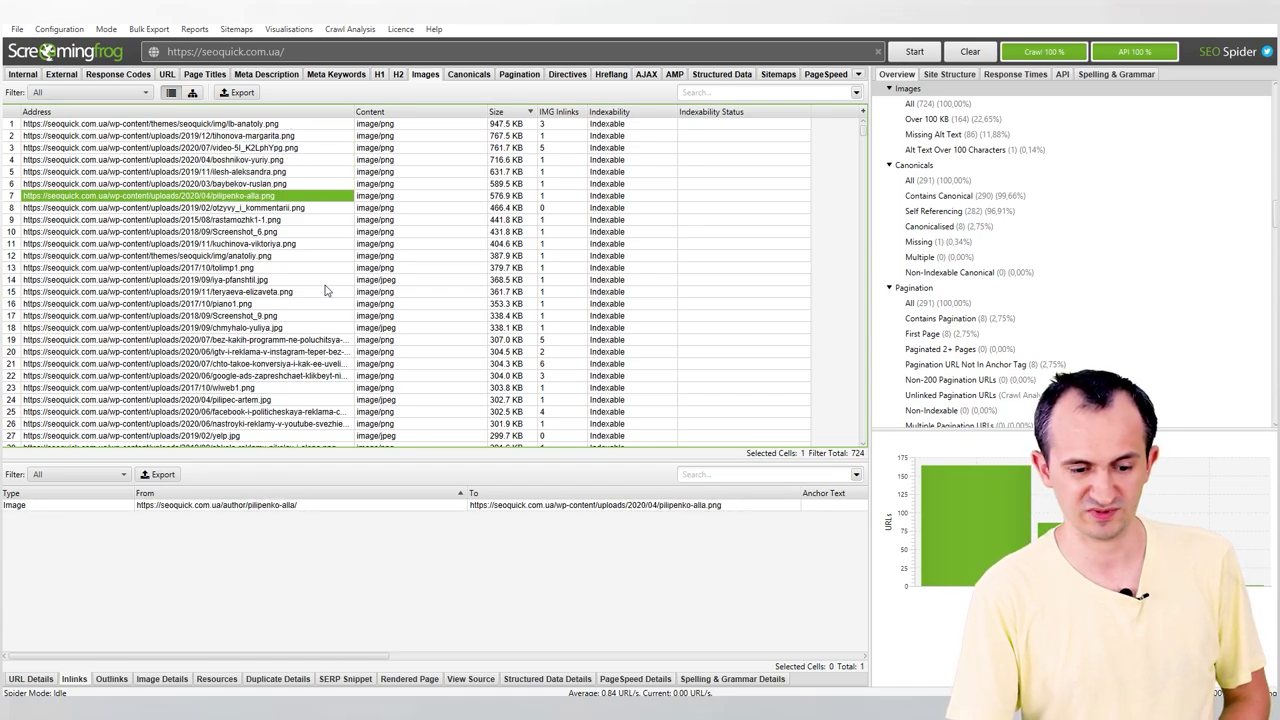
key("Down")
key("Down")
key("Down")
key("Down")
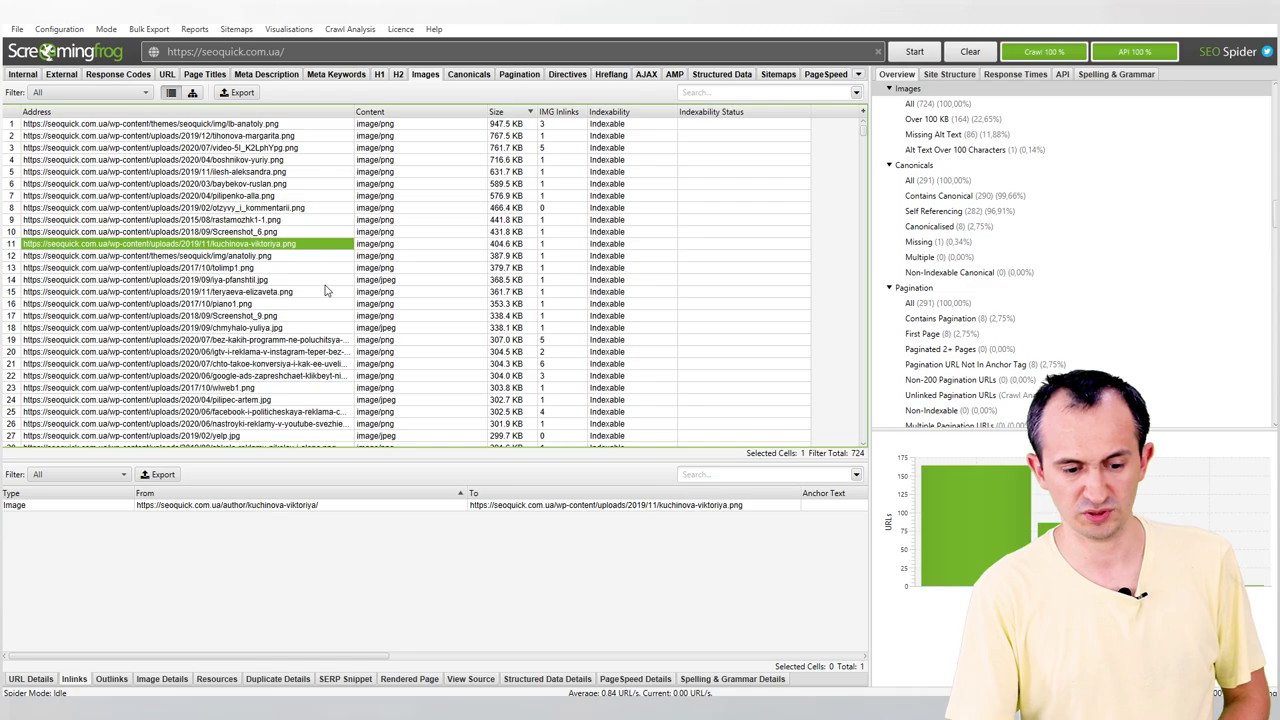
key("Down")
left_click(325, 291)
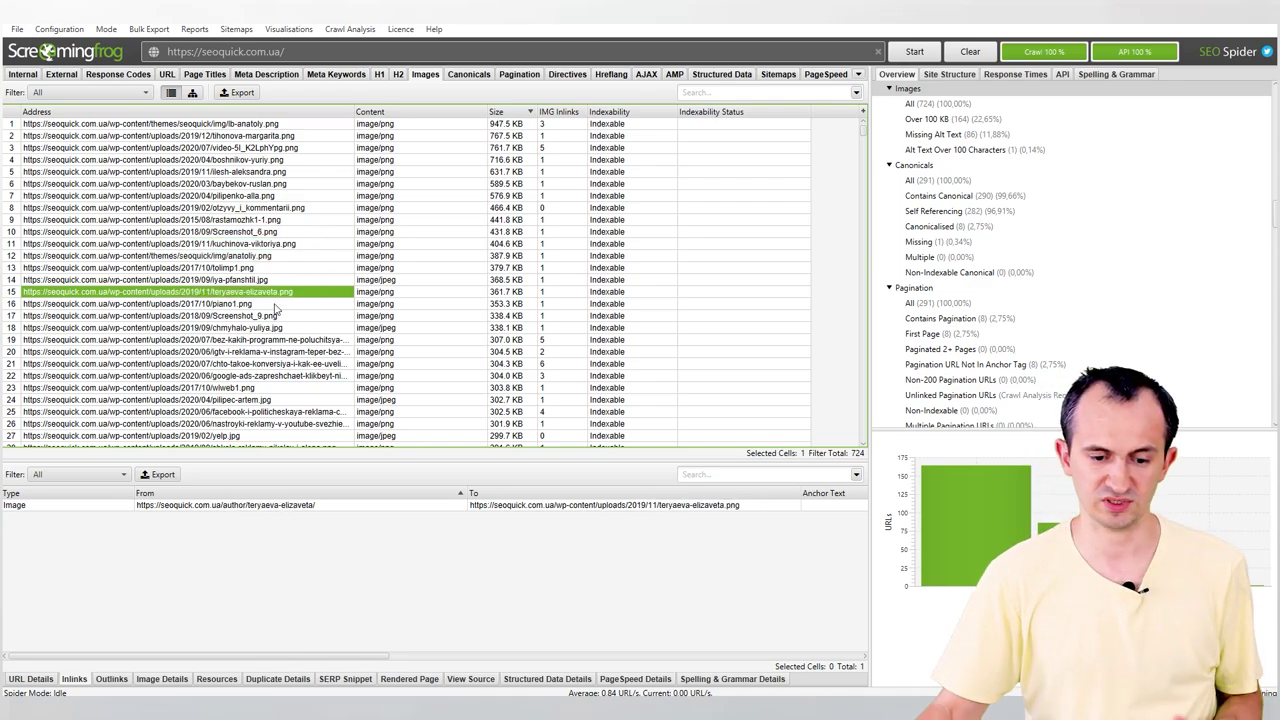
Select the addresses of all images of 100 KB and larger, and select all of their inlinks.
scroll(277, 308, "down", 20)
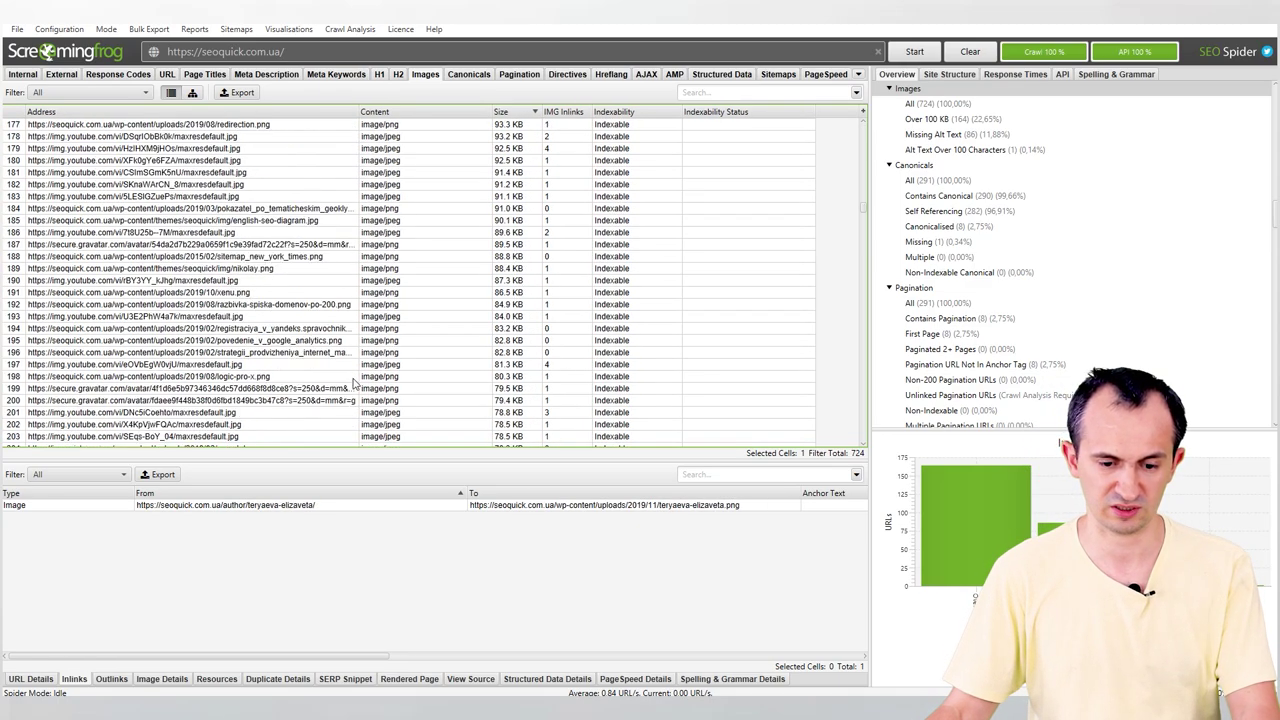
scroll(400, 372, "up", 16)
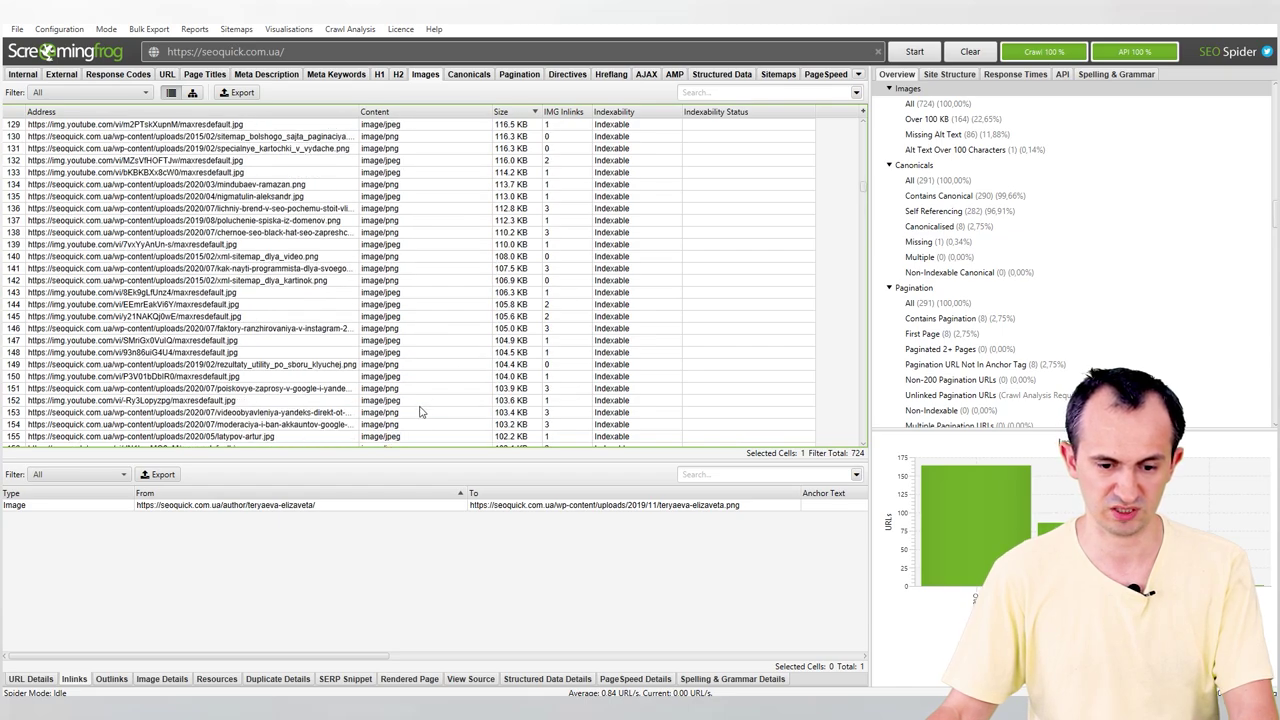
scroll(358, 414, "down", 3)
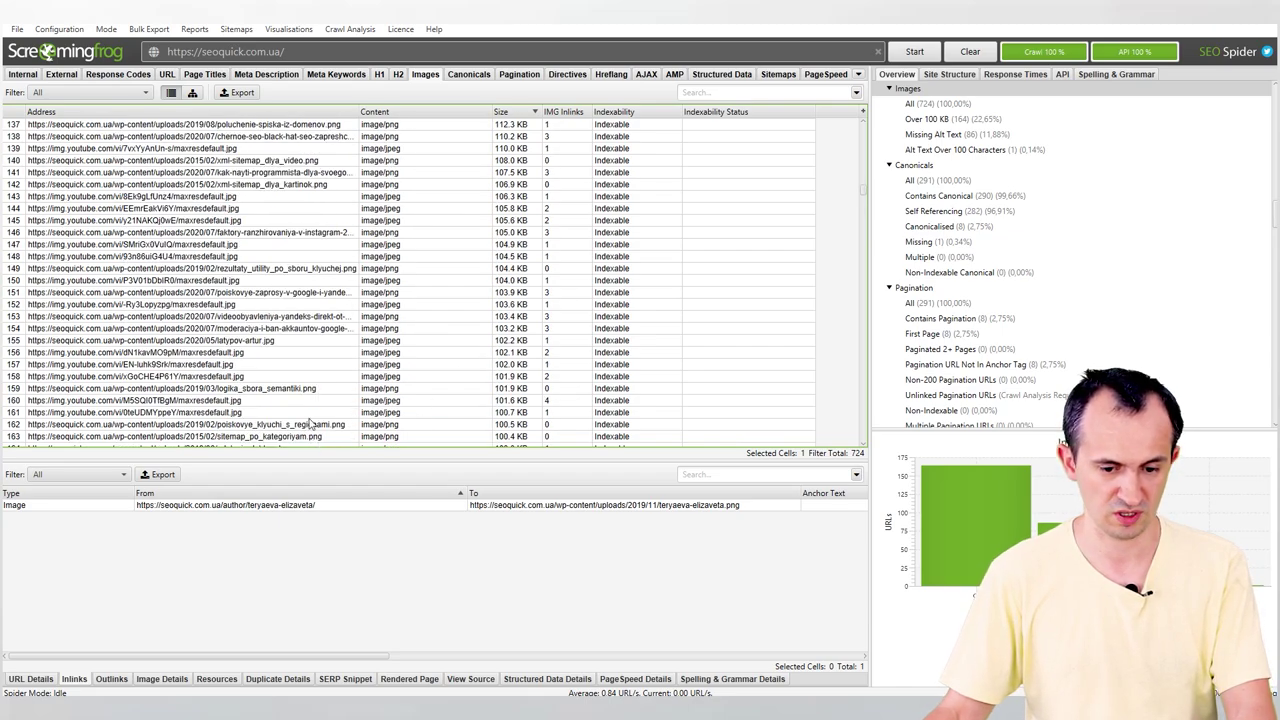
scroll(360, 400, "down", 5)
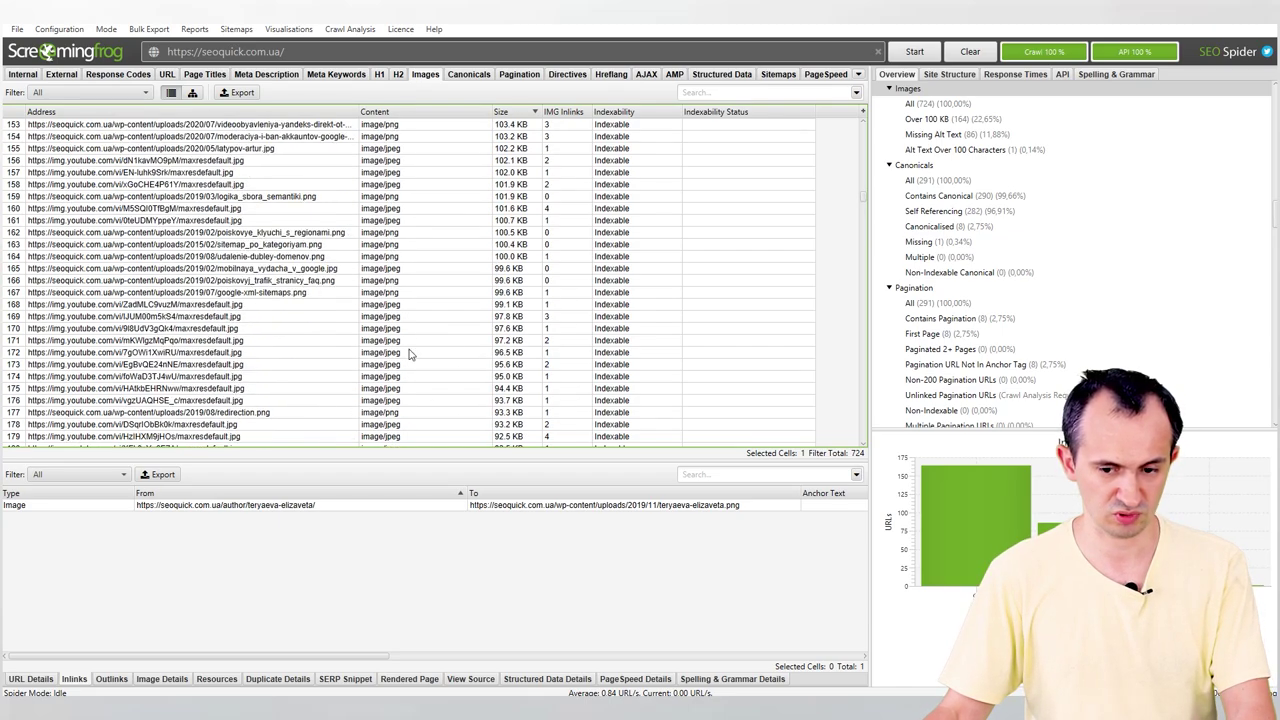
left_click(250, 258)
scroll(388, 330, "up", 20)
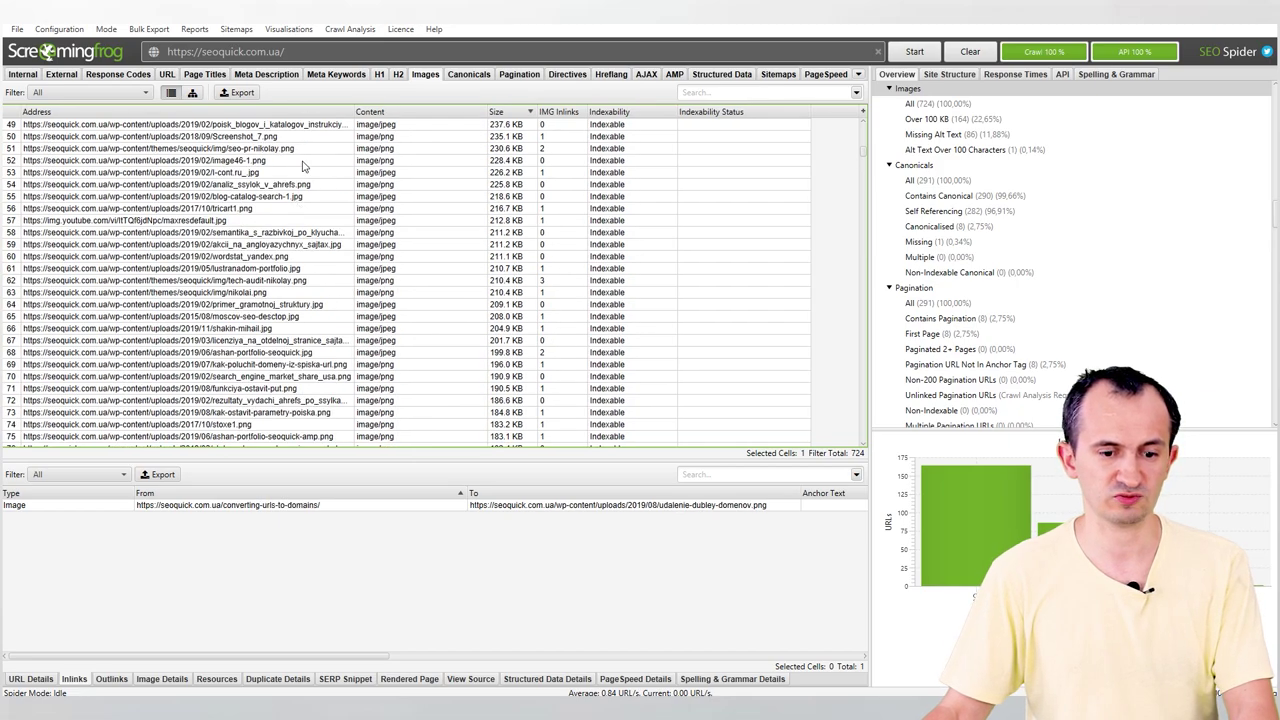
scroll(310, 160, "up", 16)
left_click(337, 125, "shift")
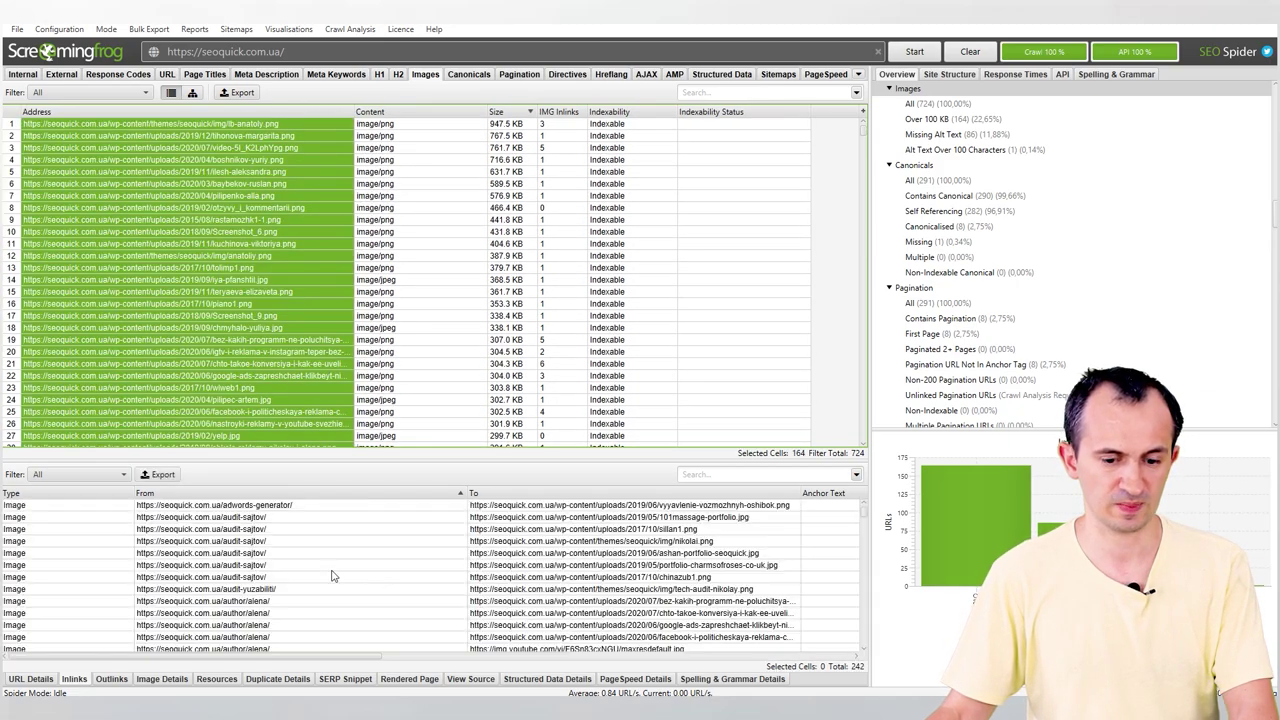
left_click(332, 560)
key("ctrl+a")
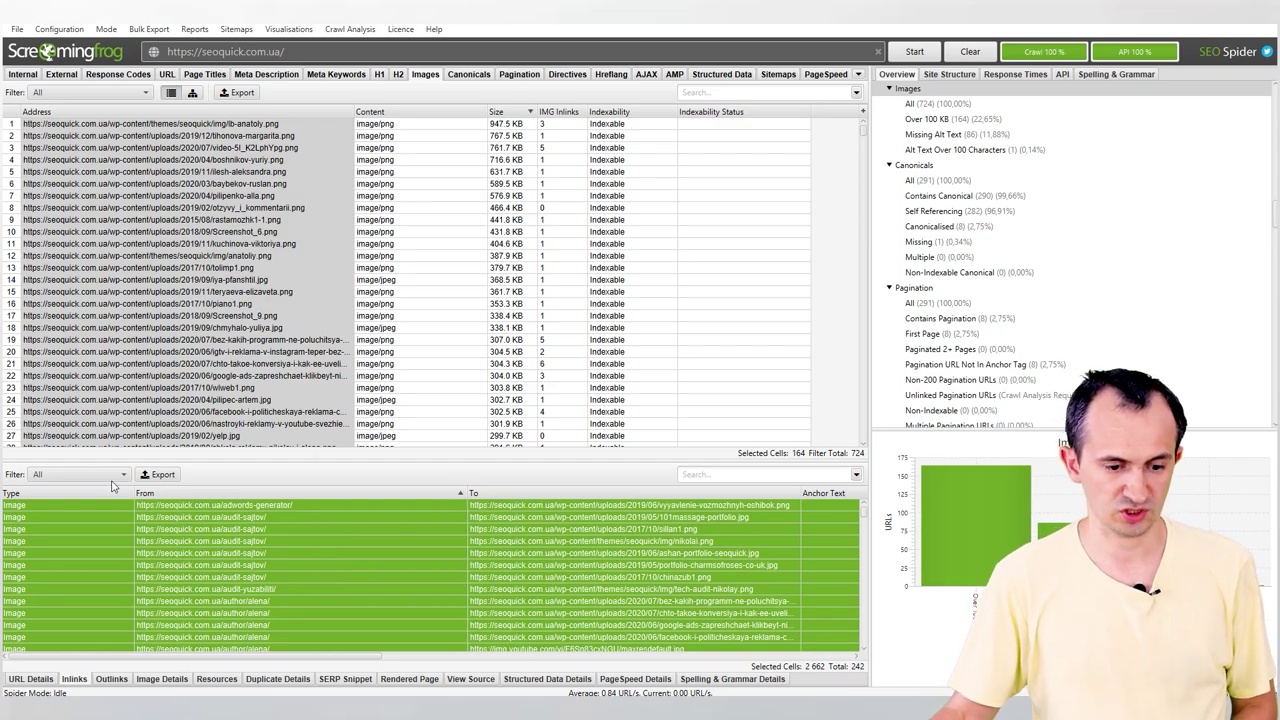
Try to export the inlinks to Downloads as the Excel workbook "large images - inlinks.xlsx".
left_click(158, 477)
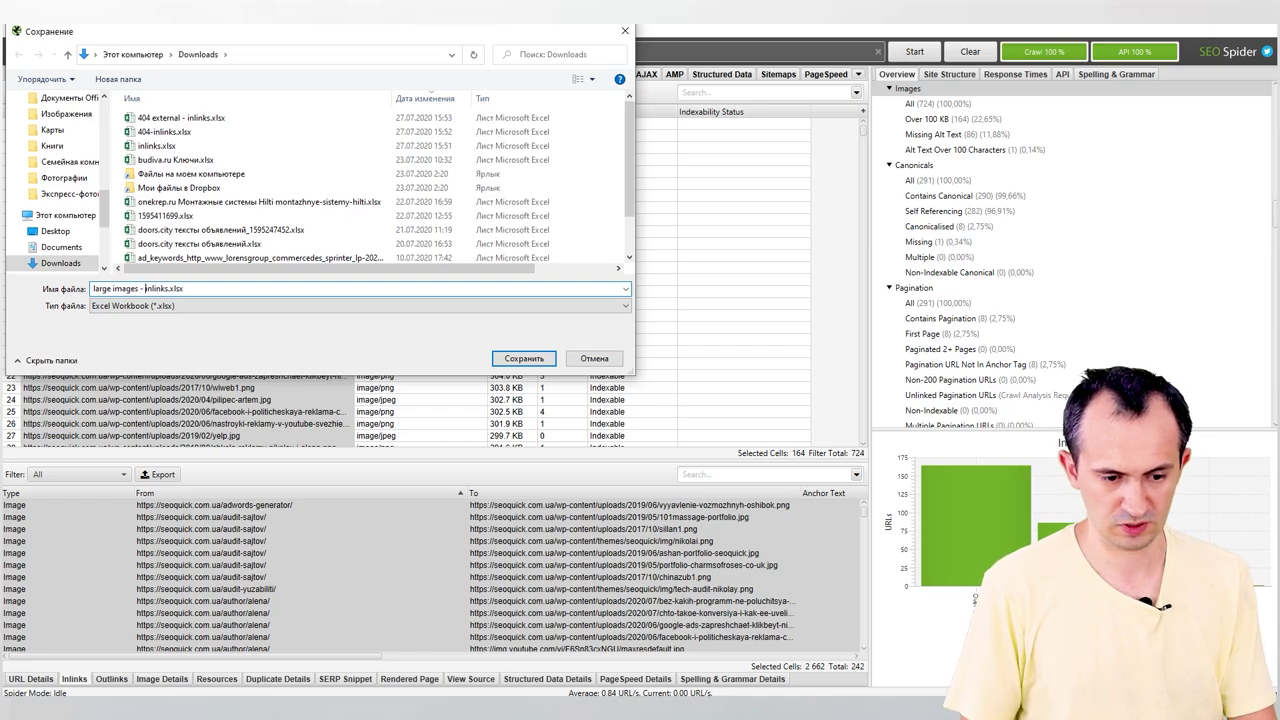
key("Return")
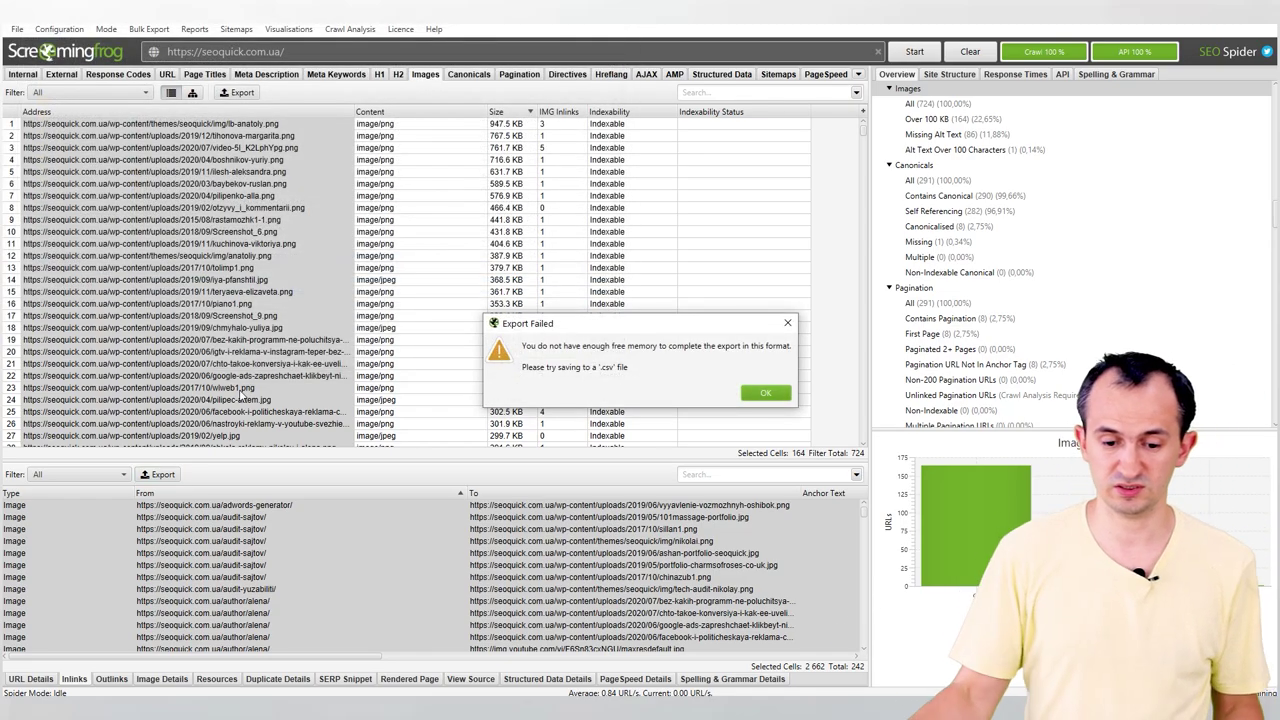
left_click(765, 395)
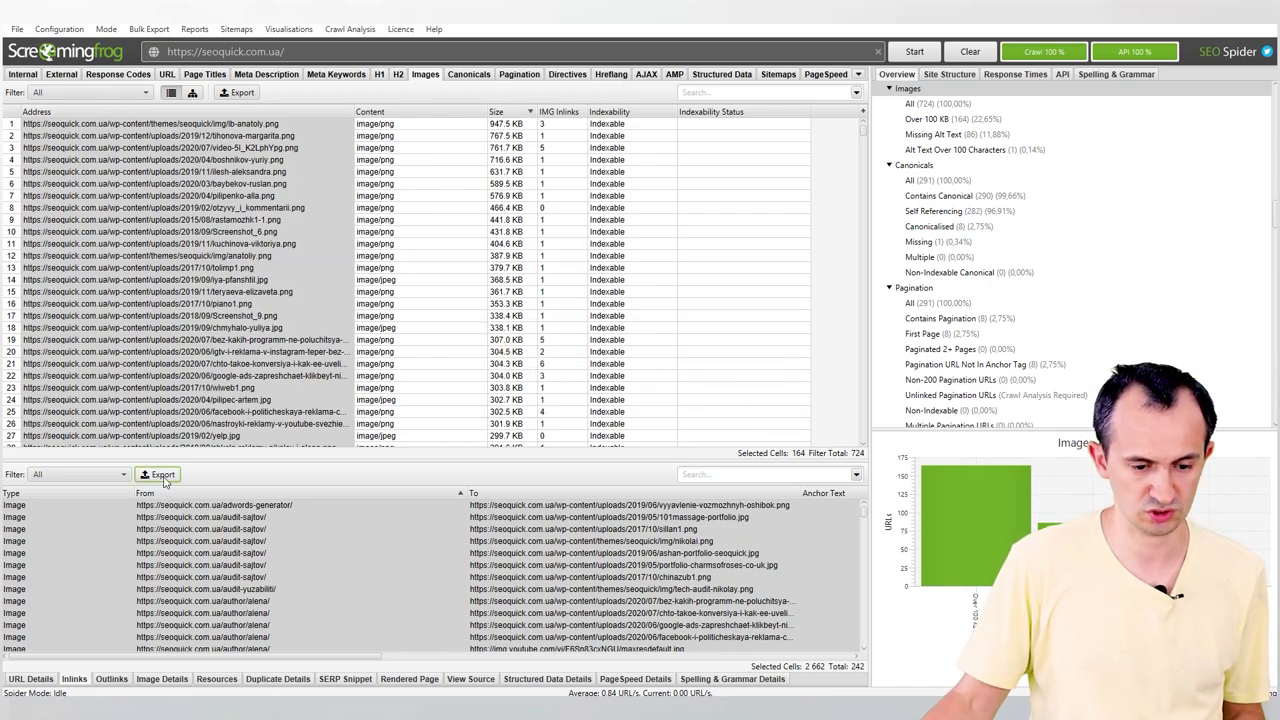
Export the inlinks of the large images as a Comma Separated Values file, adding "large images" to the start of the name.
left_click(186, 311)
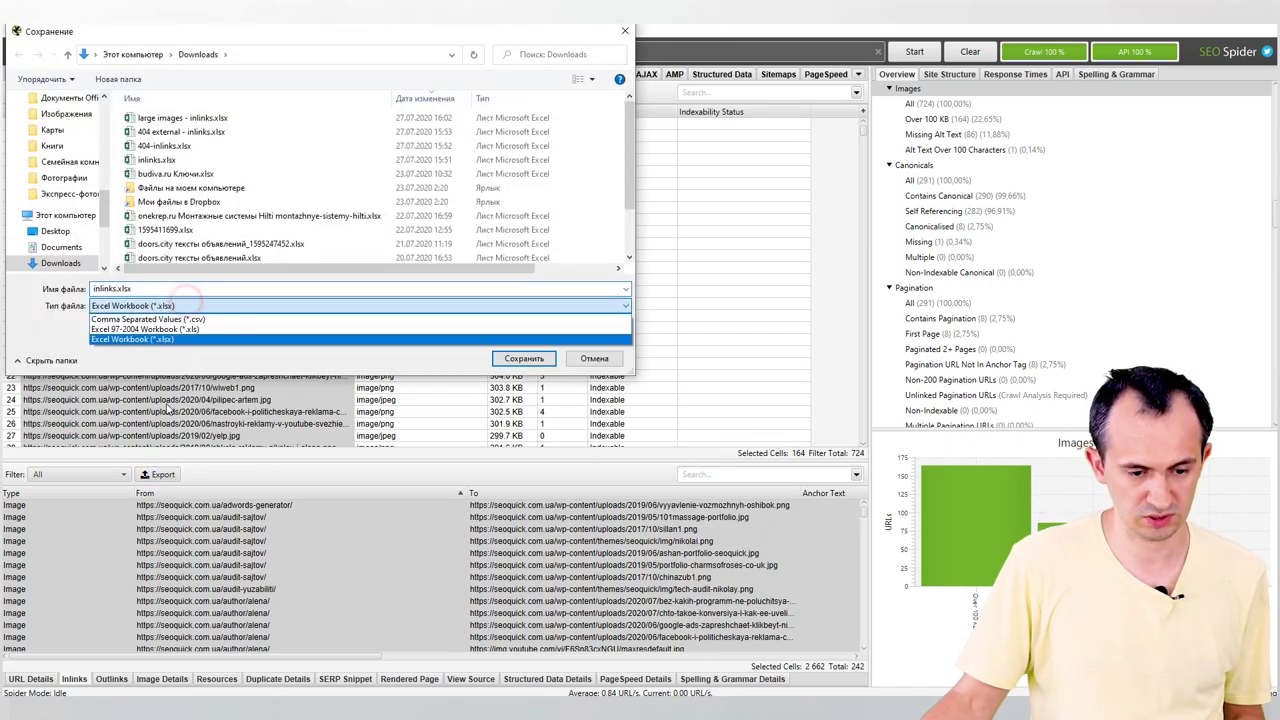
left_click(178, 322)
double_click(110, 288)
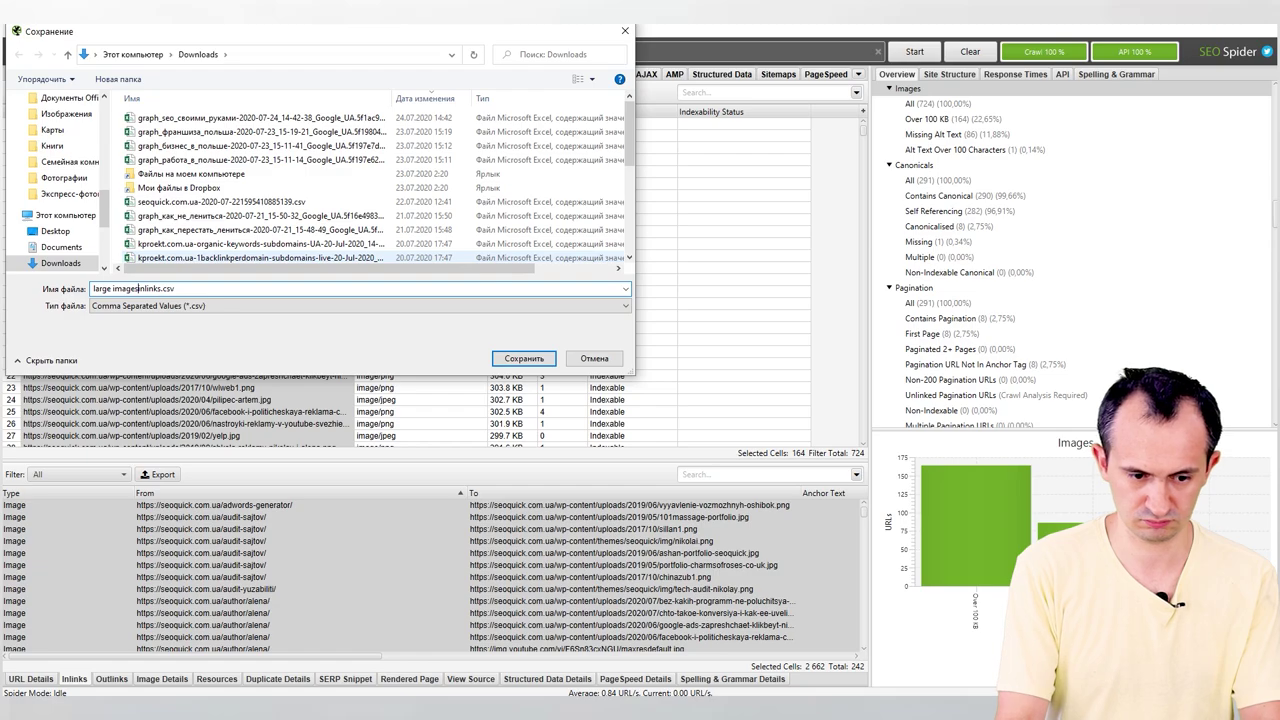
key("Return")
key("Return")
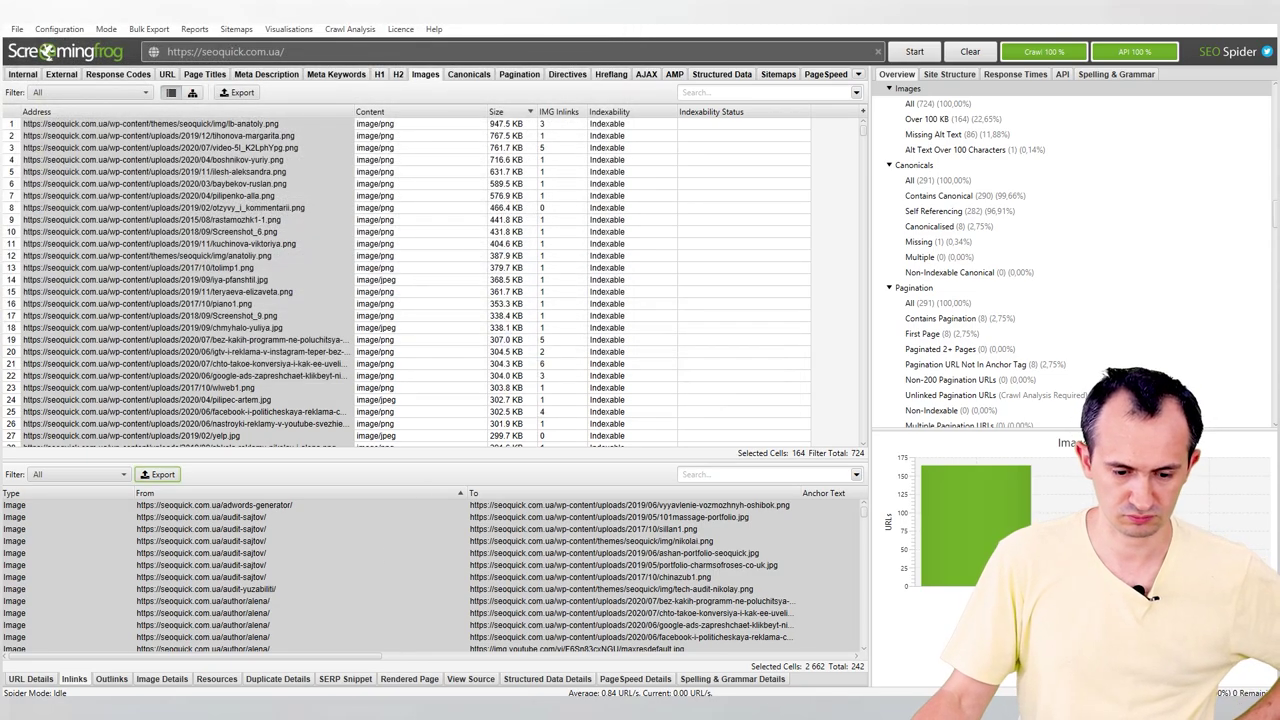
Switch to the Downloads folder in File Explorer and look through its files for the exports.
key("alt+Tab")
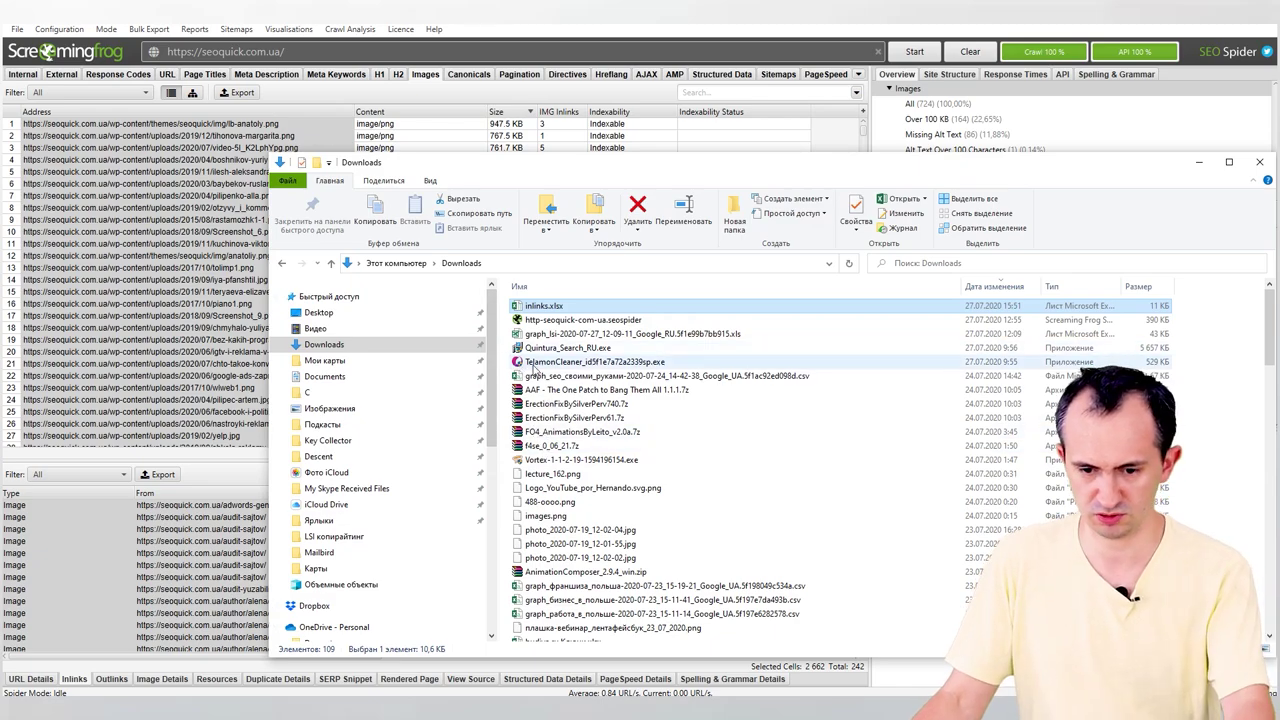
left_click(1128, 306)
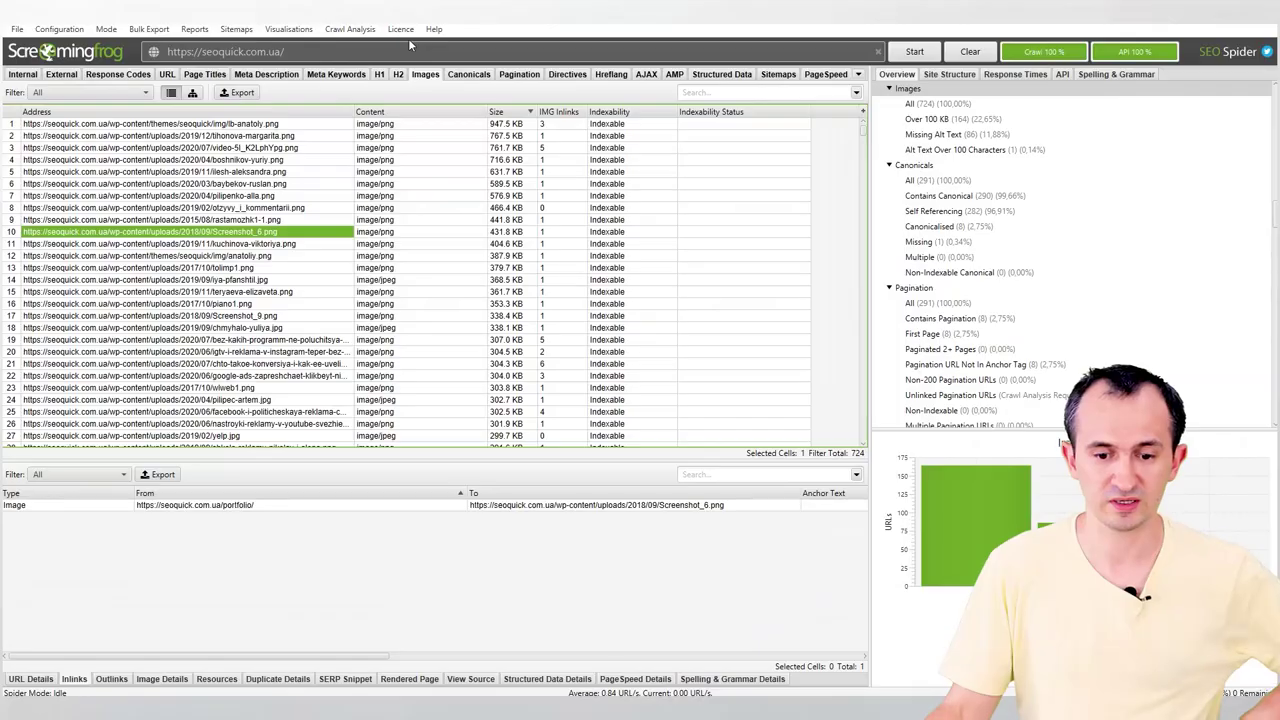
Show the canonical link elements of the crawled pages and filter the list to Self Referencing.
left_click(466, 76)
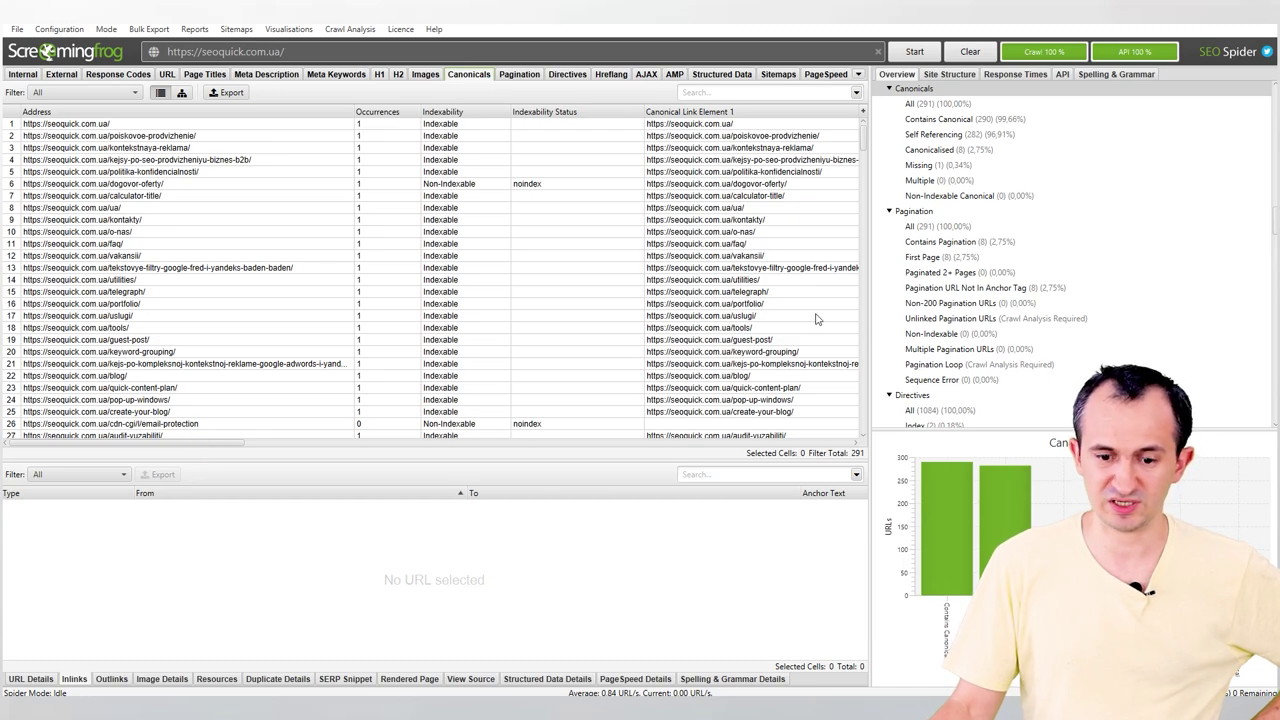
left_click(720, 255)
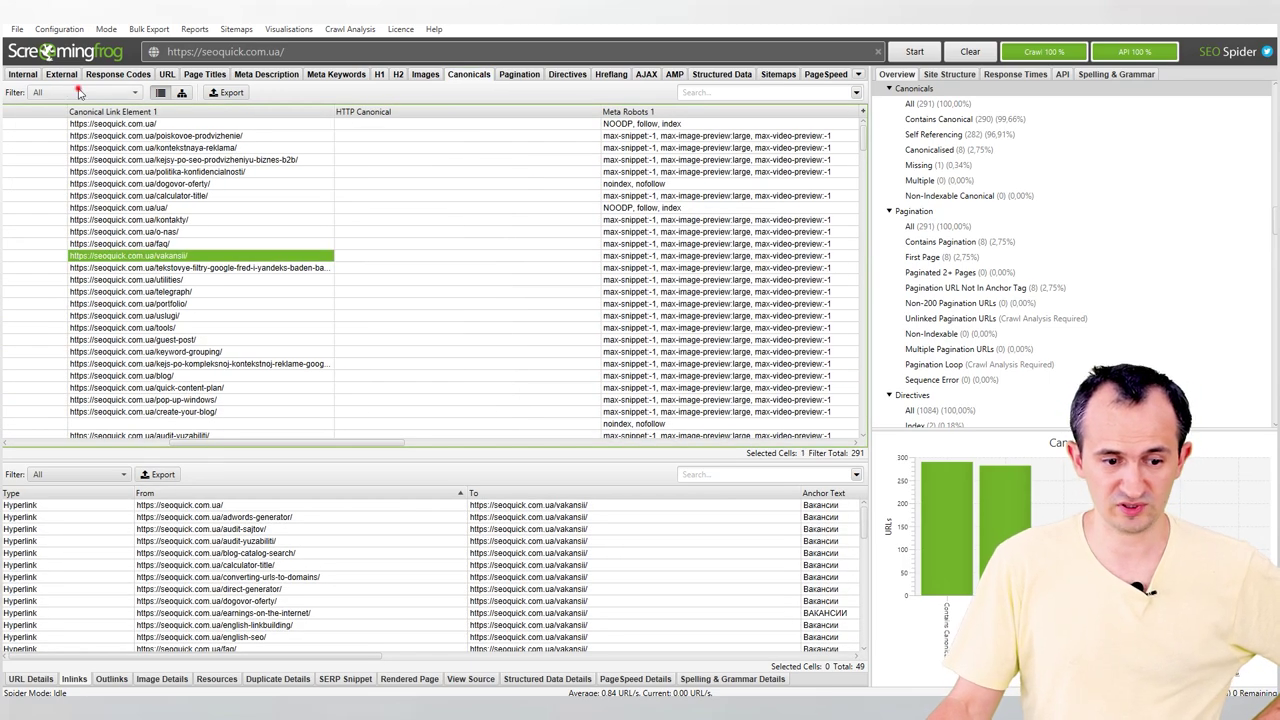
left_click(133, 93)
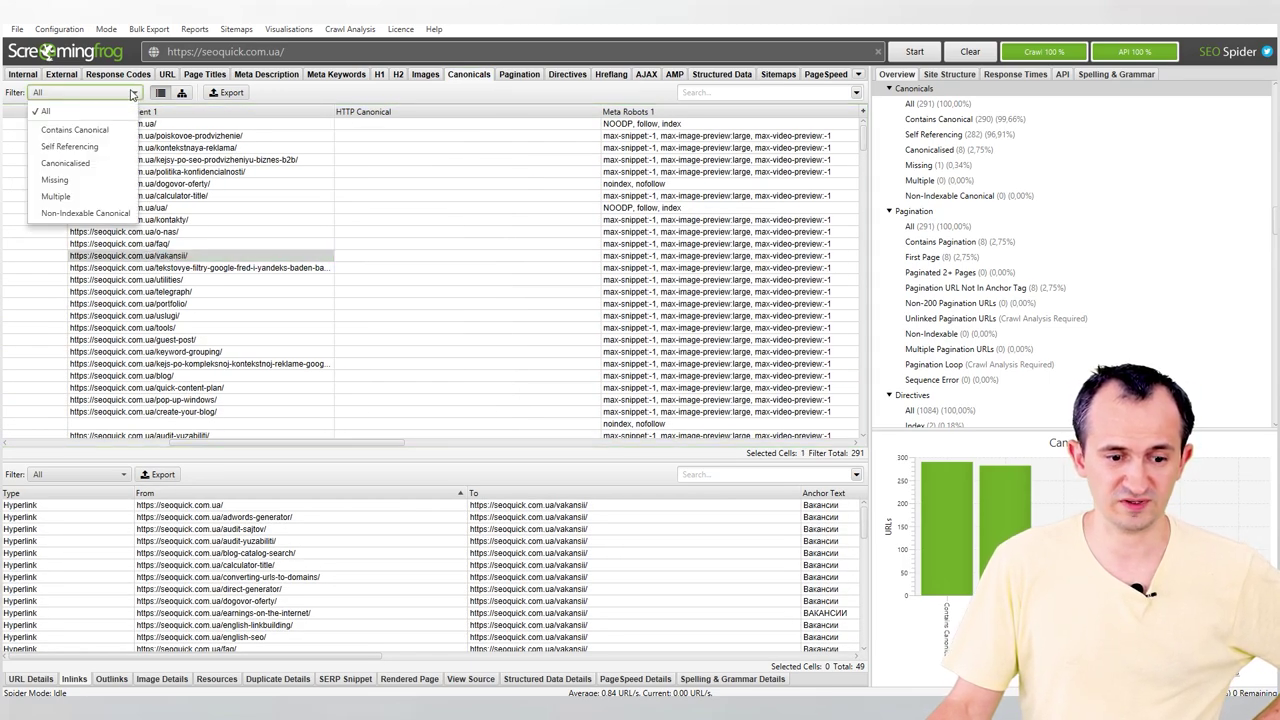
left_click(101, 148)
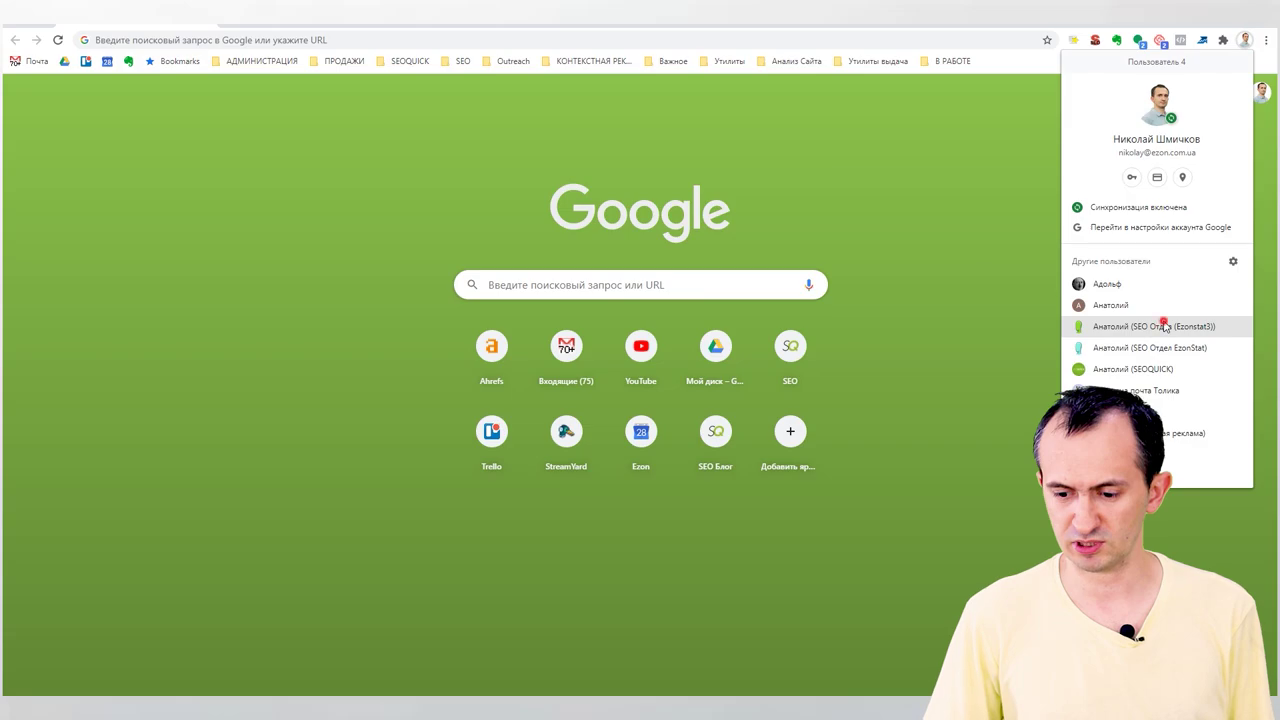
Open a Chrome window with the SEO department's profile and move it aside to uncover the crawl window.
left_click(1162, 327)
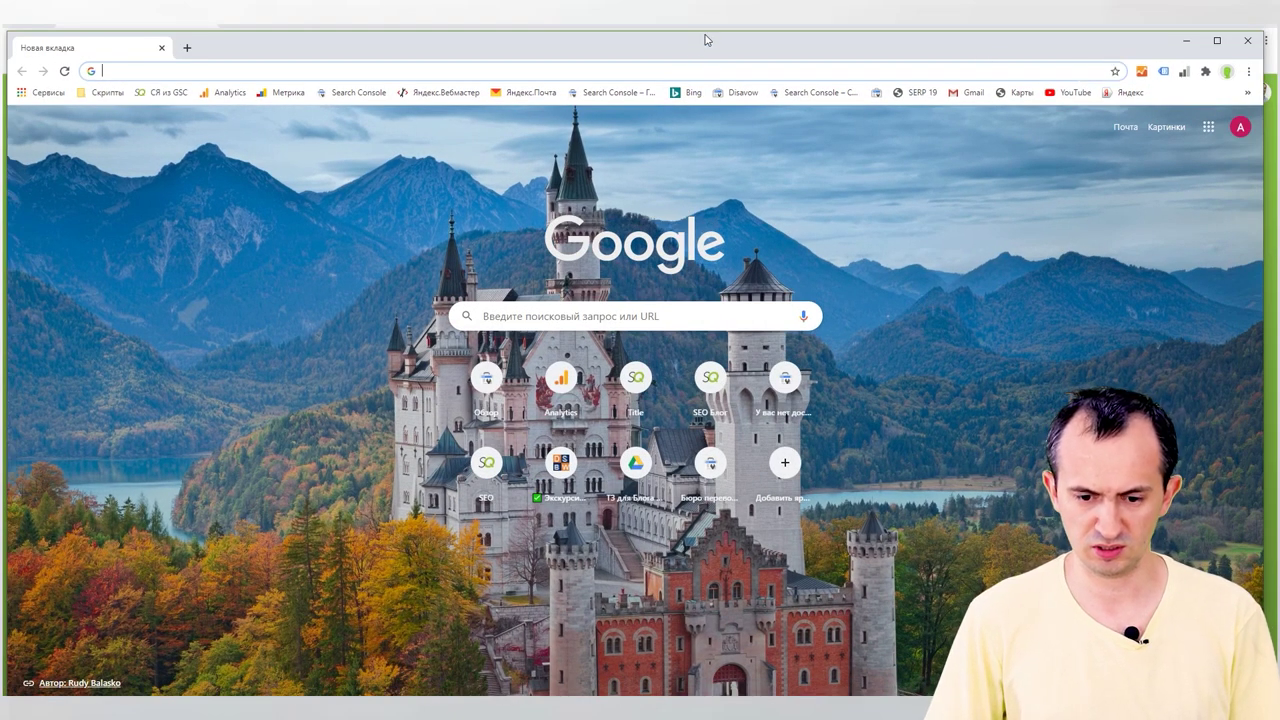
left_click_drag(707, 33, 850, 135)
key("ctrl+w")
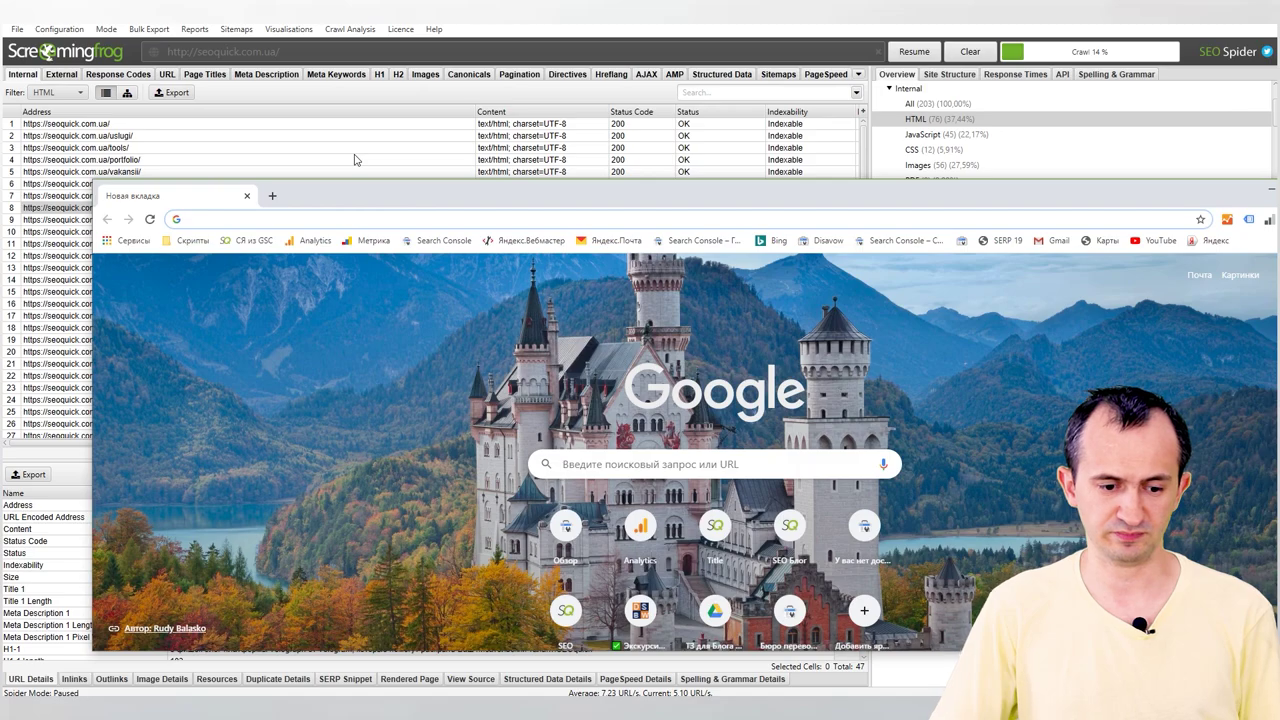
Return to the crawl window and connect the Google Analytics API using the saved account.
left_click(245, 148)
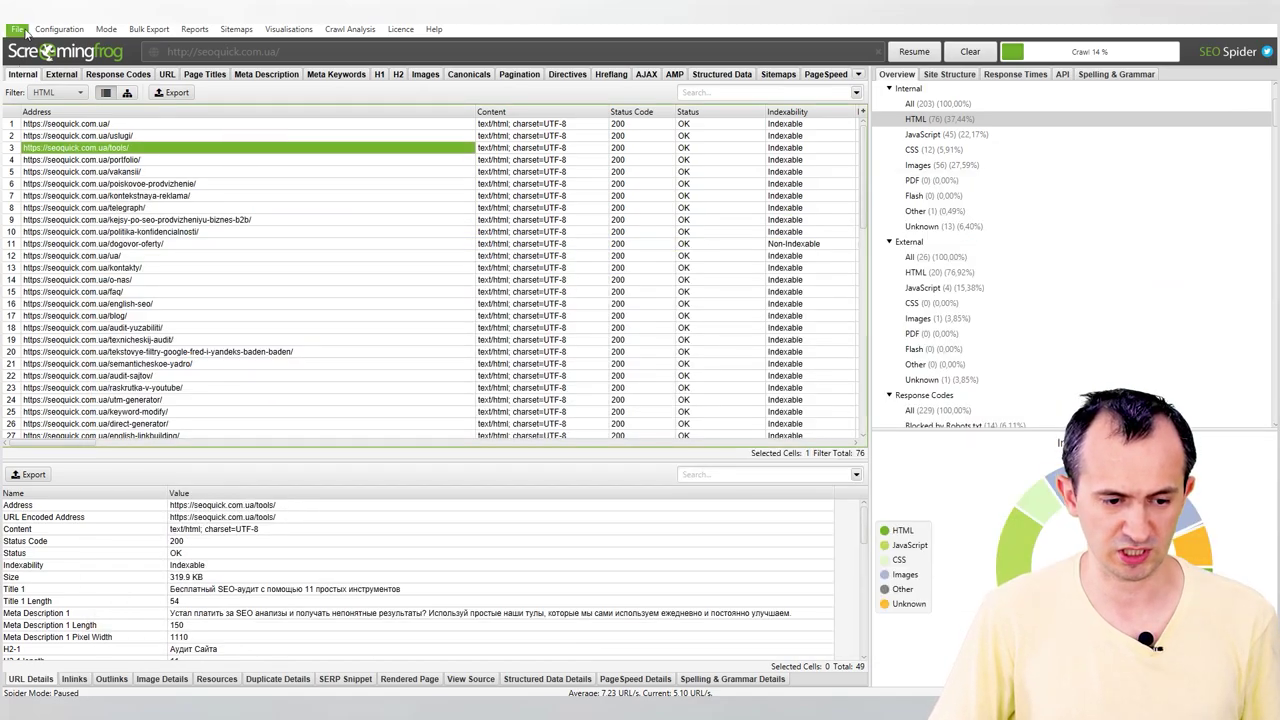
left_click(22, 30)
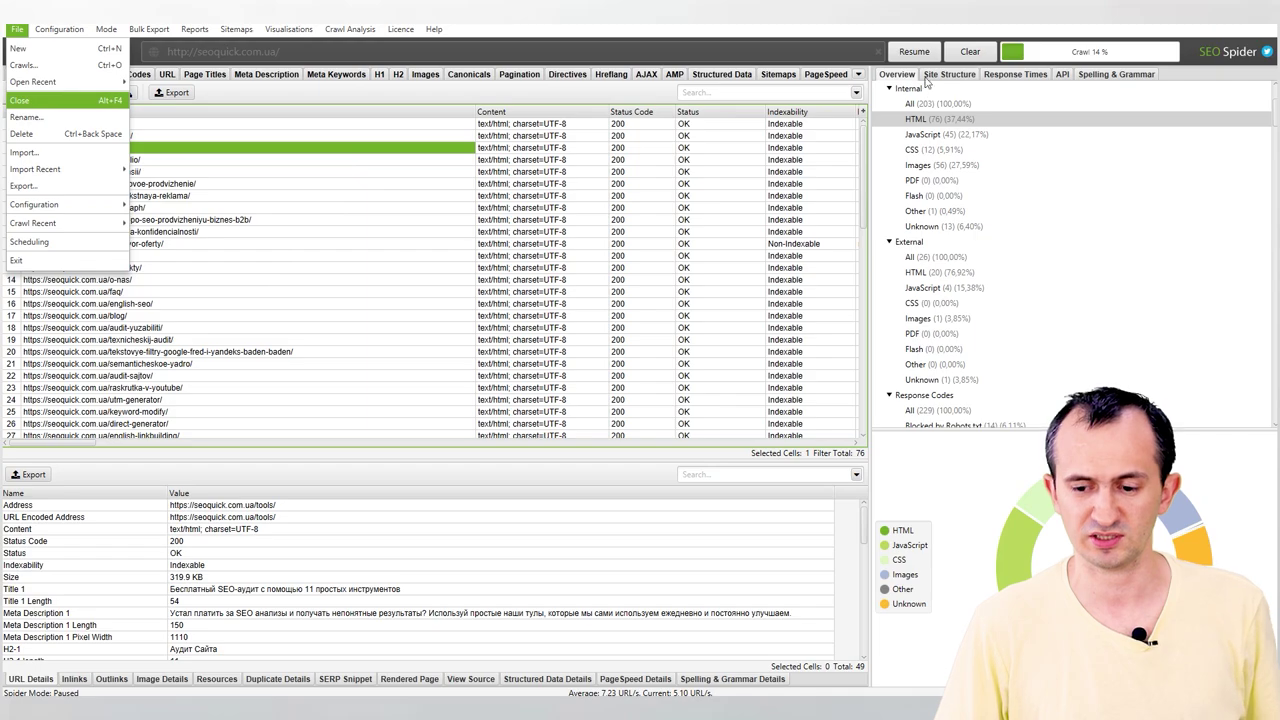
mouse_move(66, 29)
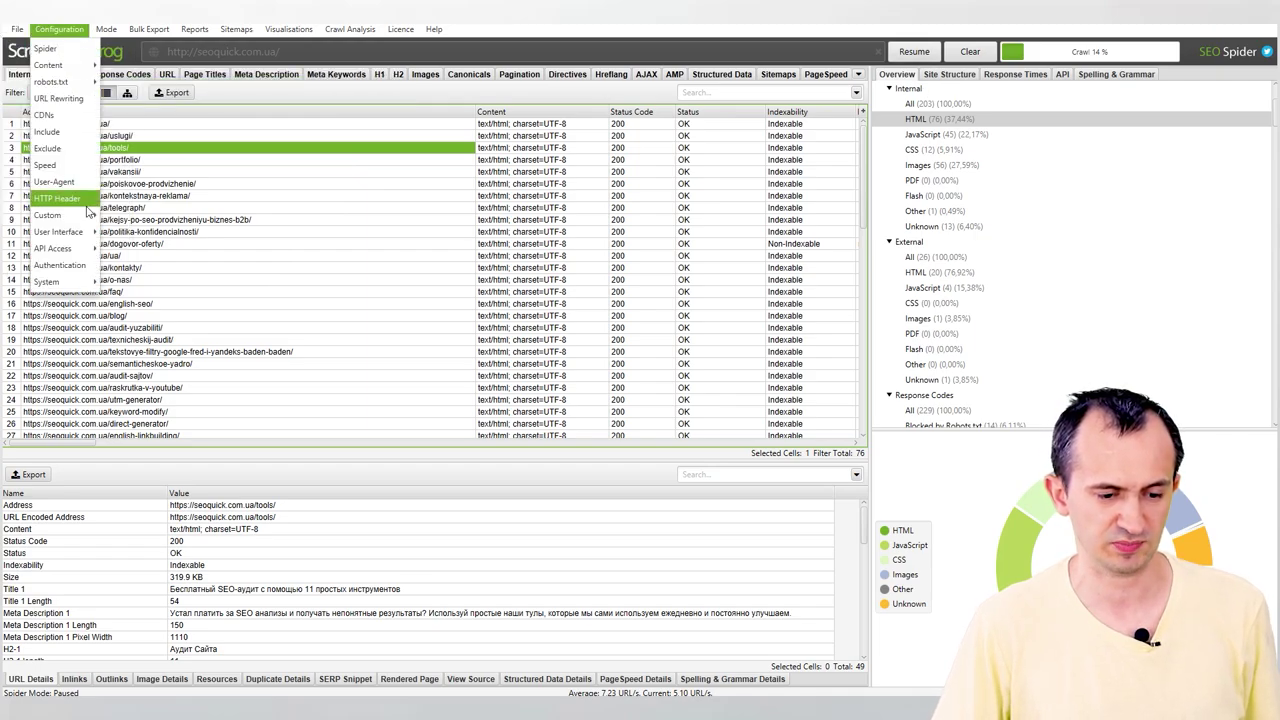
mouse_move(86, 249)
left_click(133, 252)
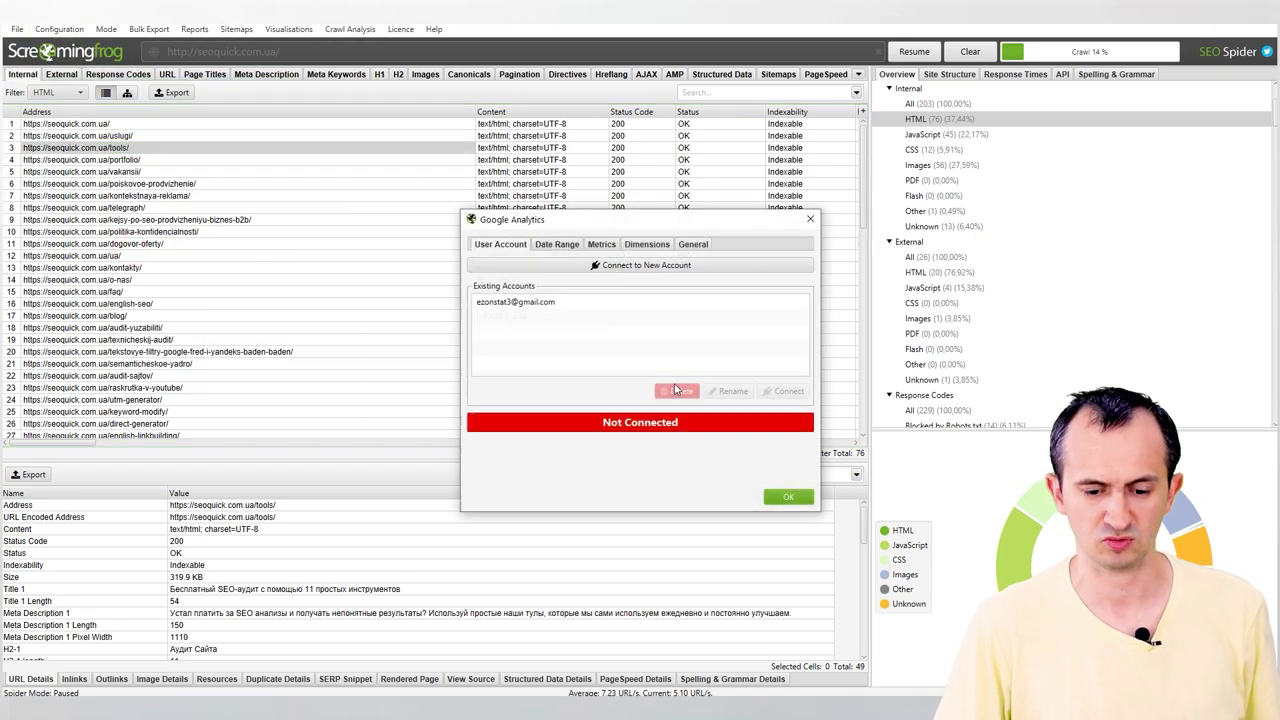
left_click(609, 302)
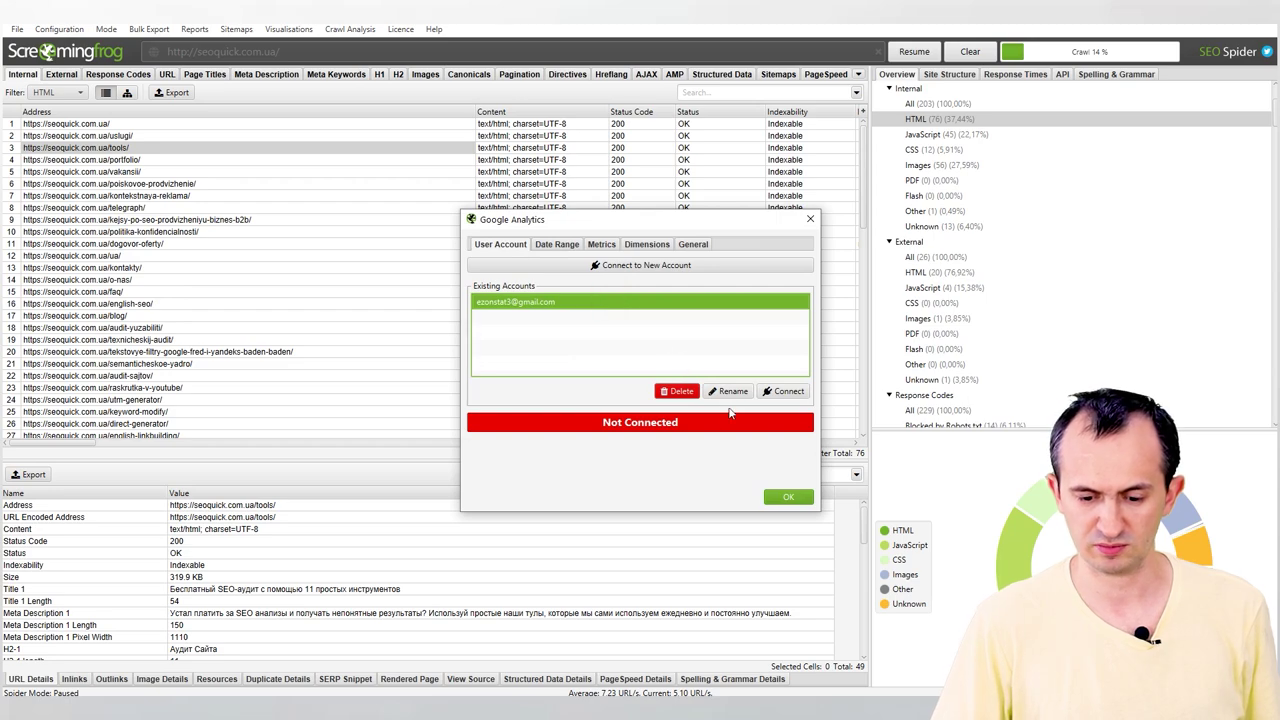
left_click(787, 393)
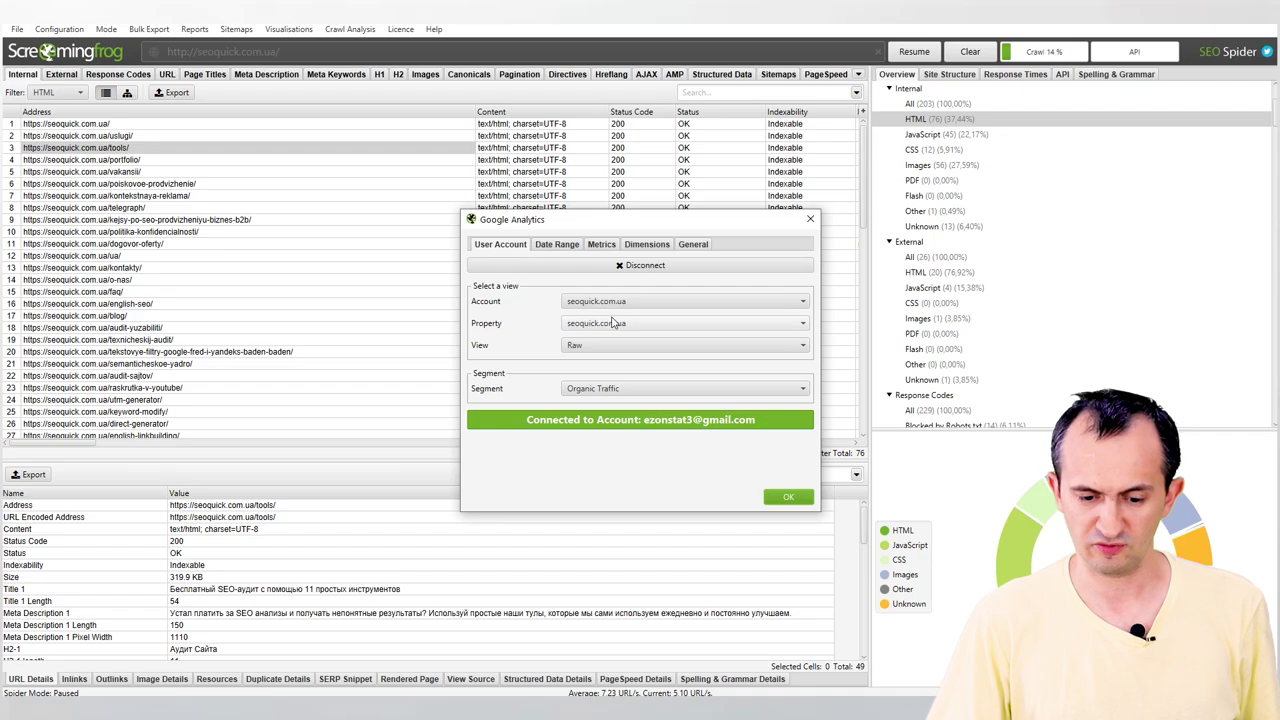
Review the segment choices, keep Organic Traffic for the seoquick.com.ua Raw view and confirm the Google Analytics settings.
left_click(629, 390)
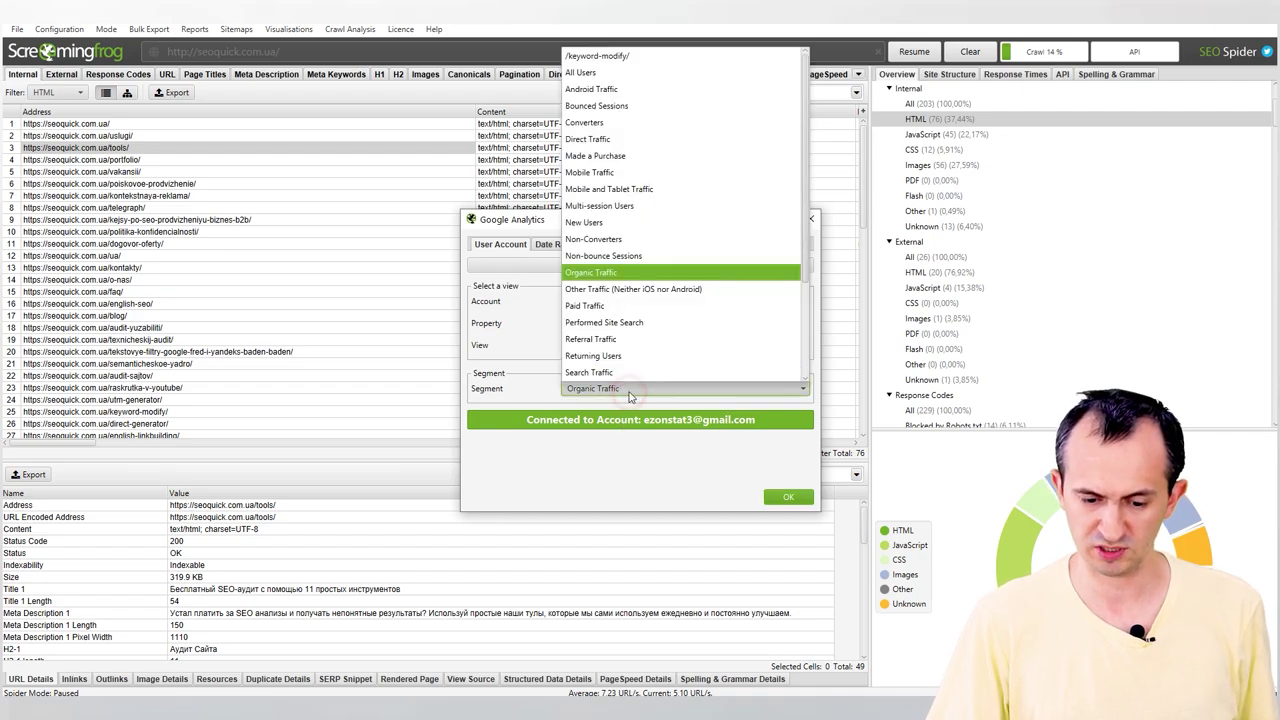
left_click(629, 394)
left_click(792, 499)
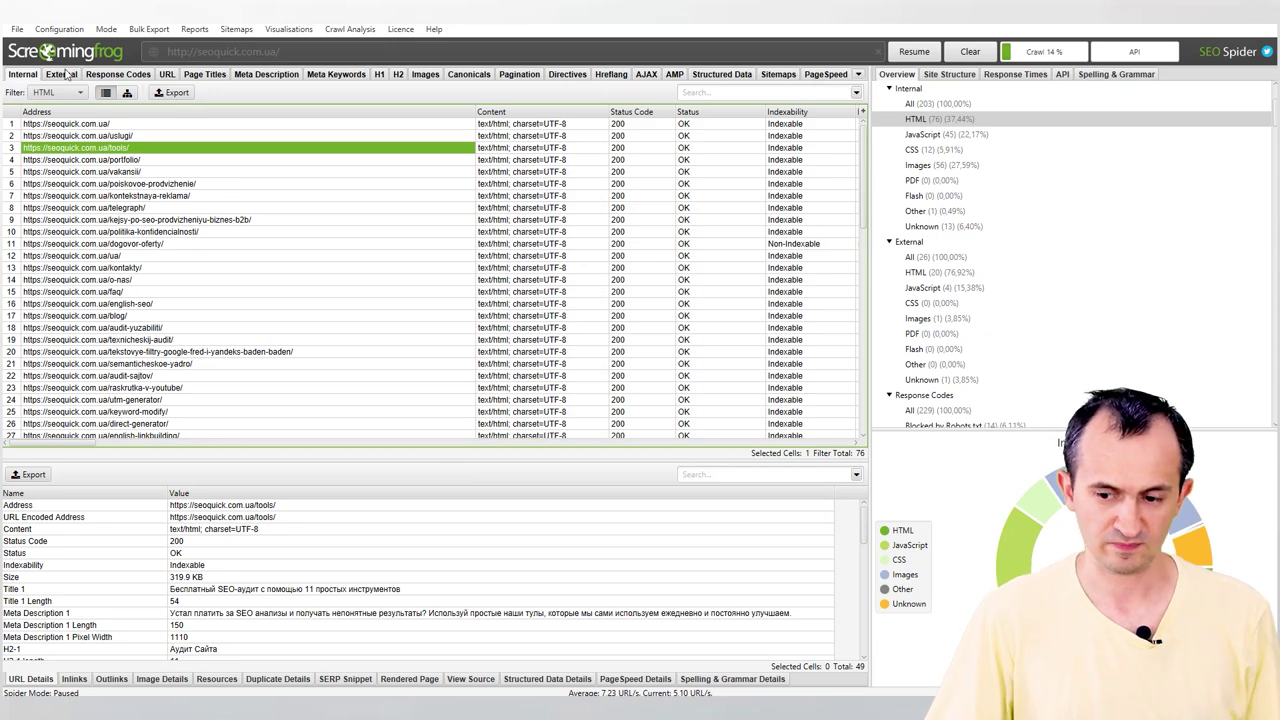
Open the Google Search Console API settings and delete the saved account entry.
left_click(16, 29)
mouse_move(112, 229)
left_click(62, 31)
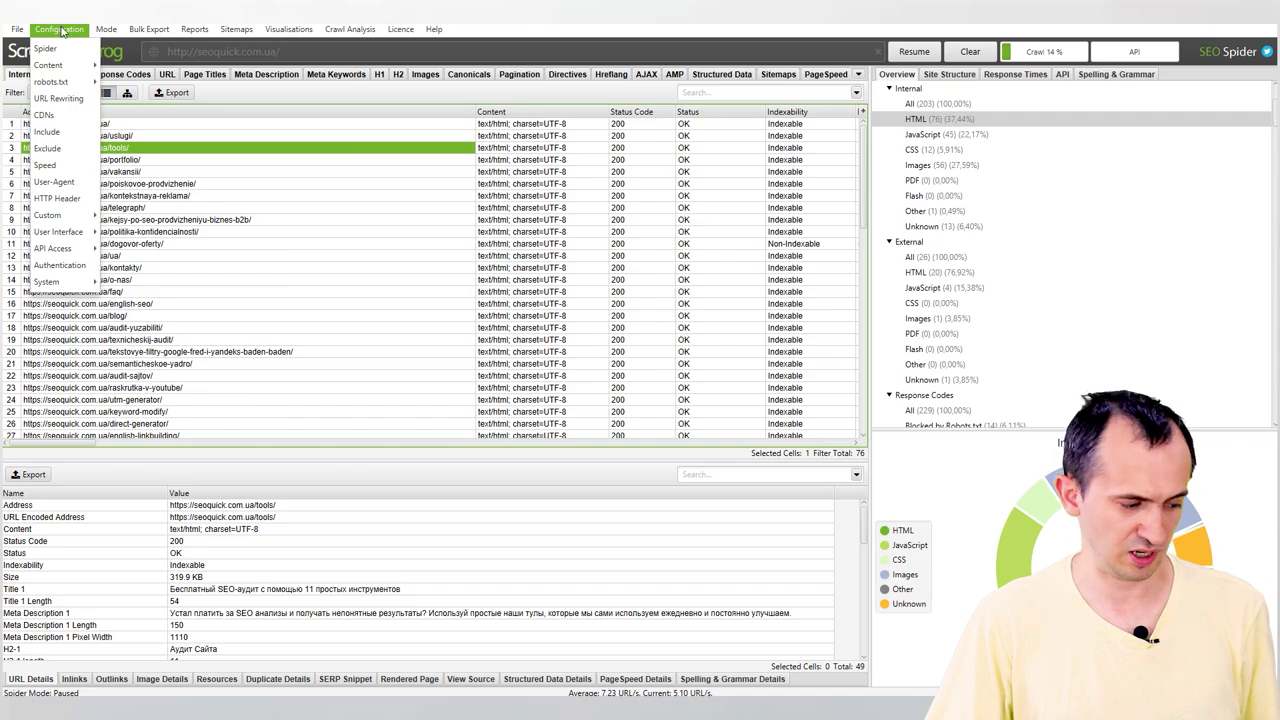
mouse_move(70, 248)
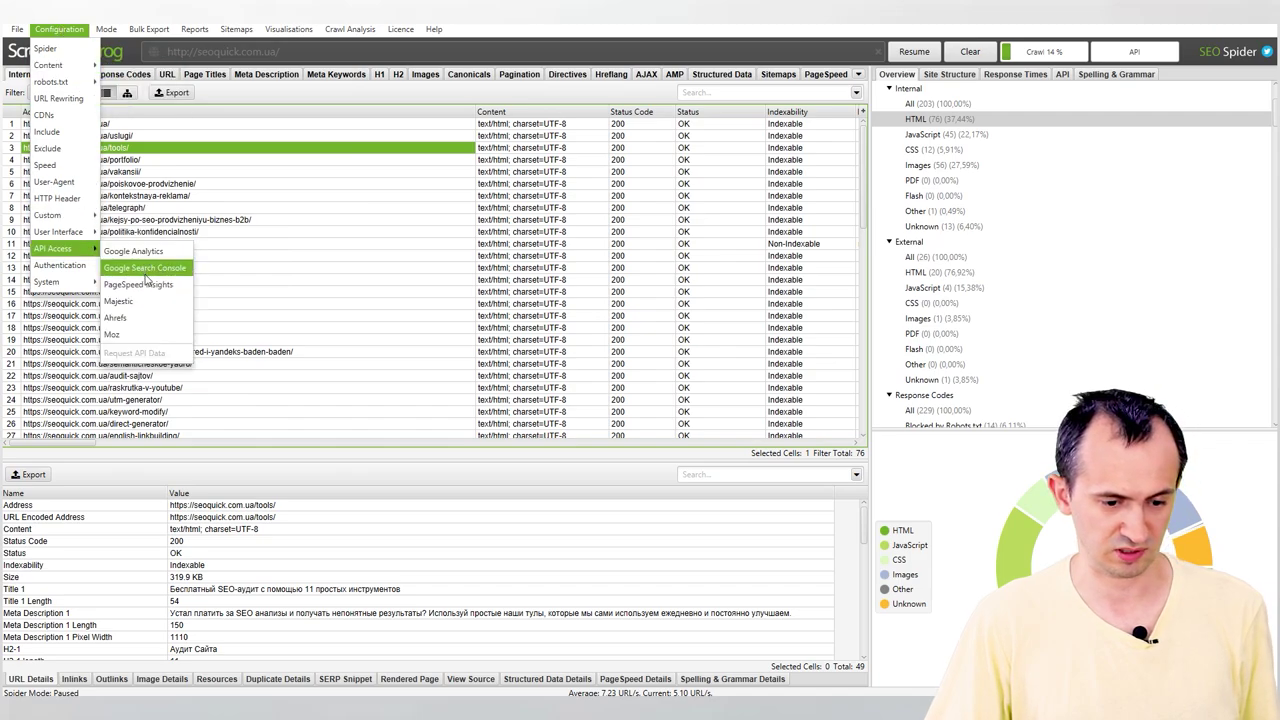
left_click(148, 268)
left_click(562, 305)
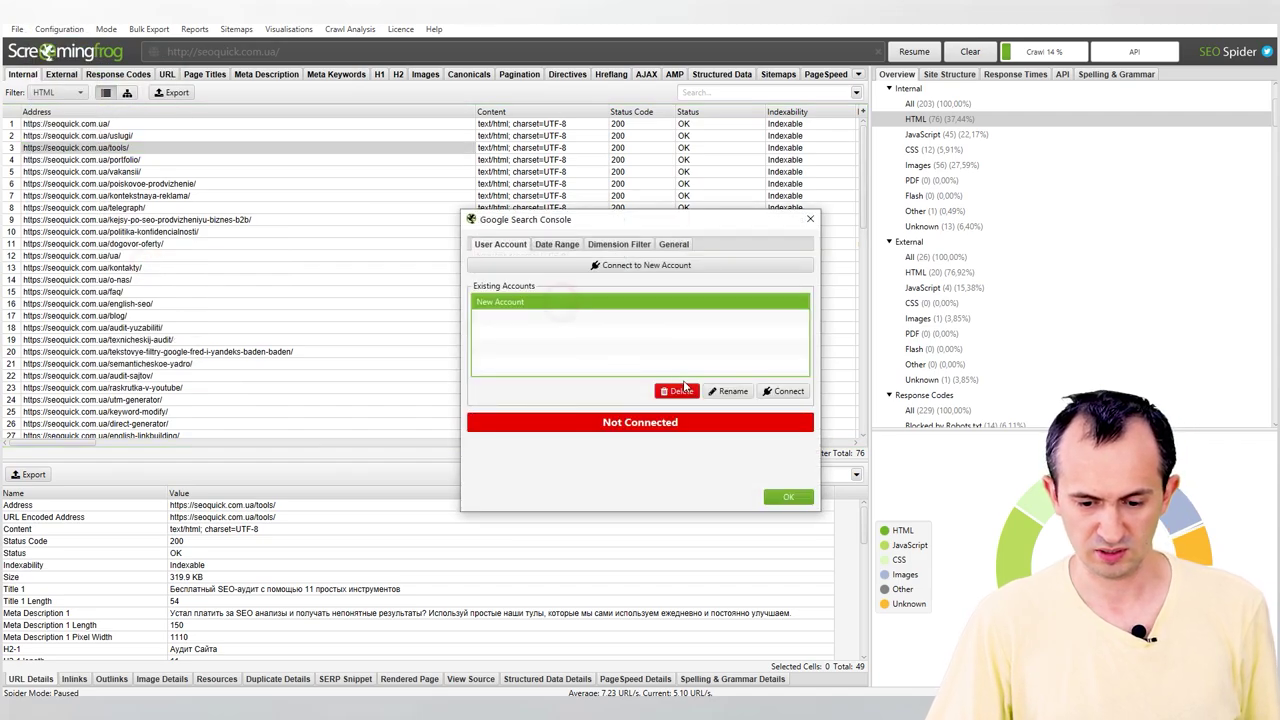
left_click(678, 391)
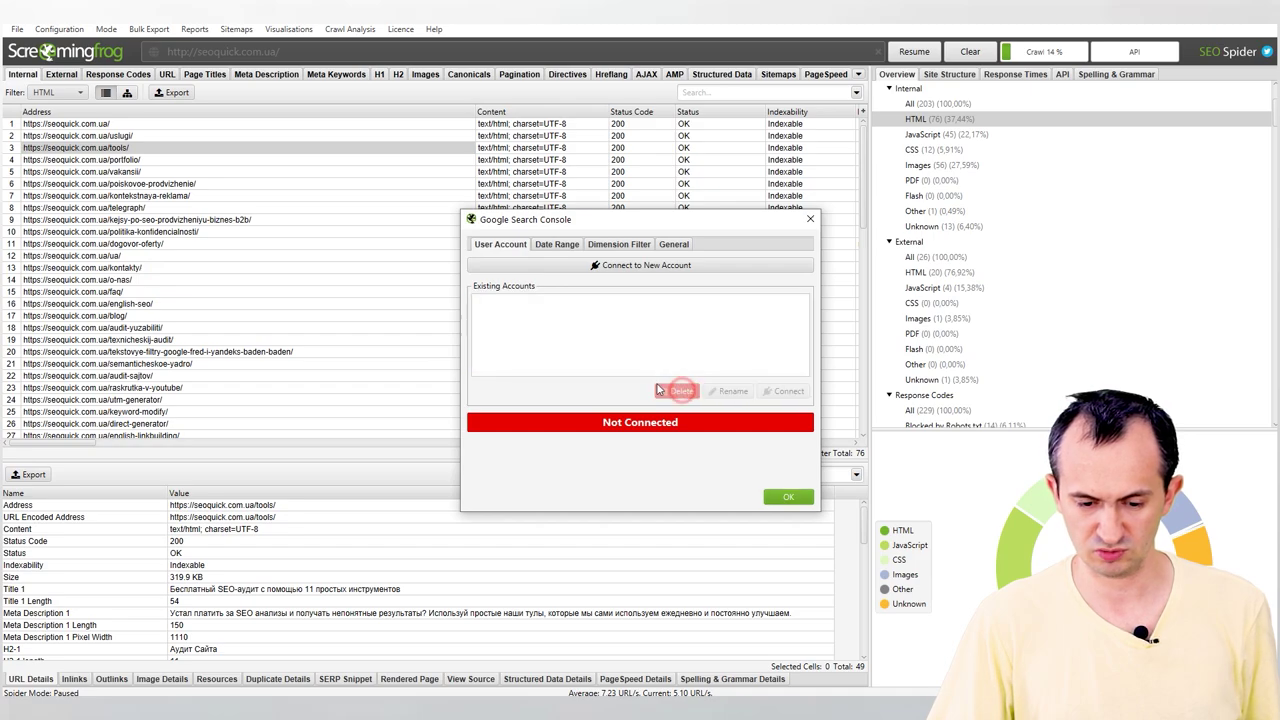
Connect Google Search Console to a new account by choosing the Google account and authorising SEO Spider's access.
left_click(645, 266)
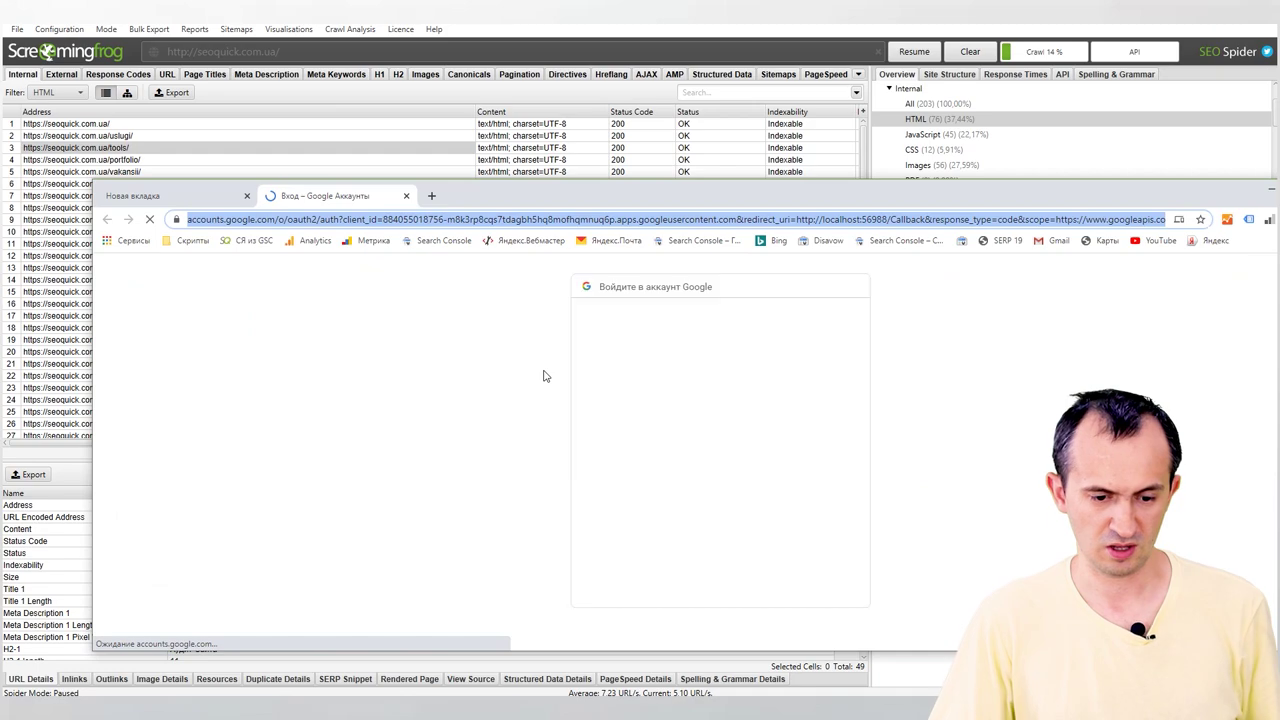
left_click(710, 410)
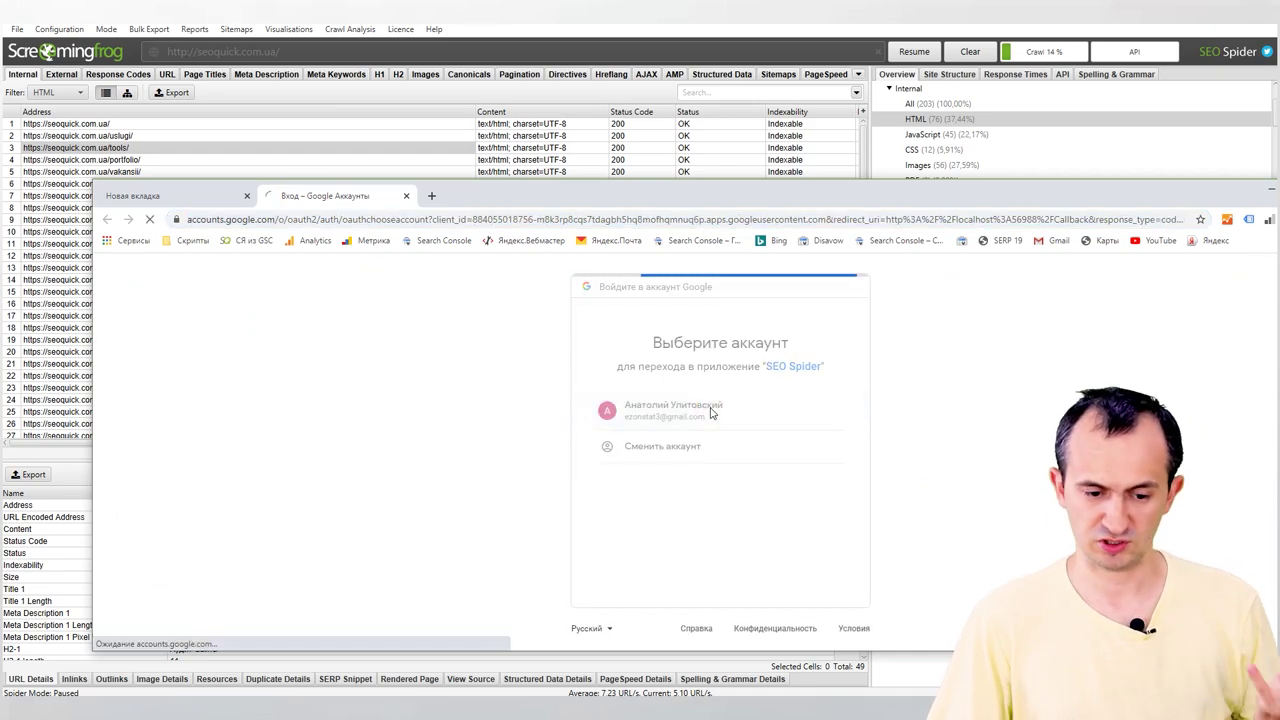
scroll(715, 450, "down", 3)
left_click(788, 550)
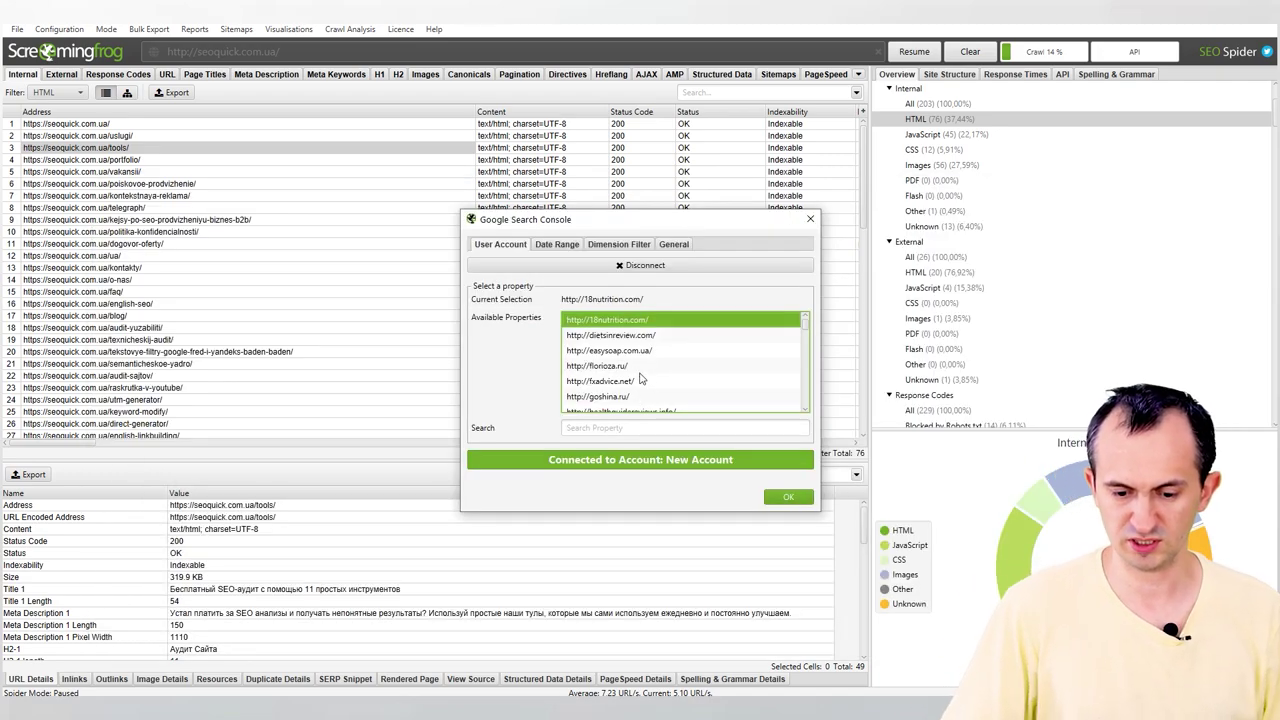
left_click(628, 427)
type("ы")
key("BackSpace")
type("xseo")
key("BackSpace")
key("BackSpace")
key("BackSpace")
key("BackSpace")
type("seoqui")
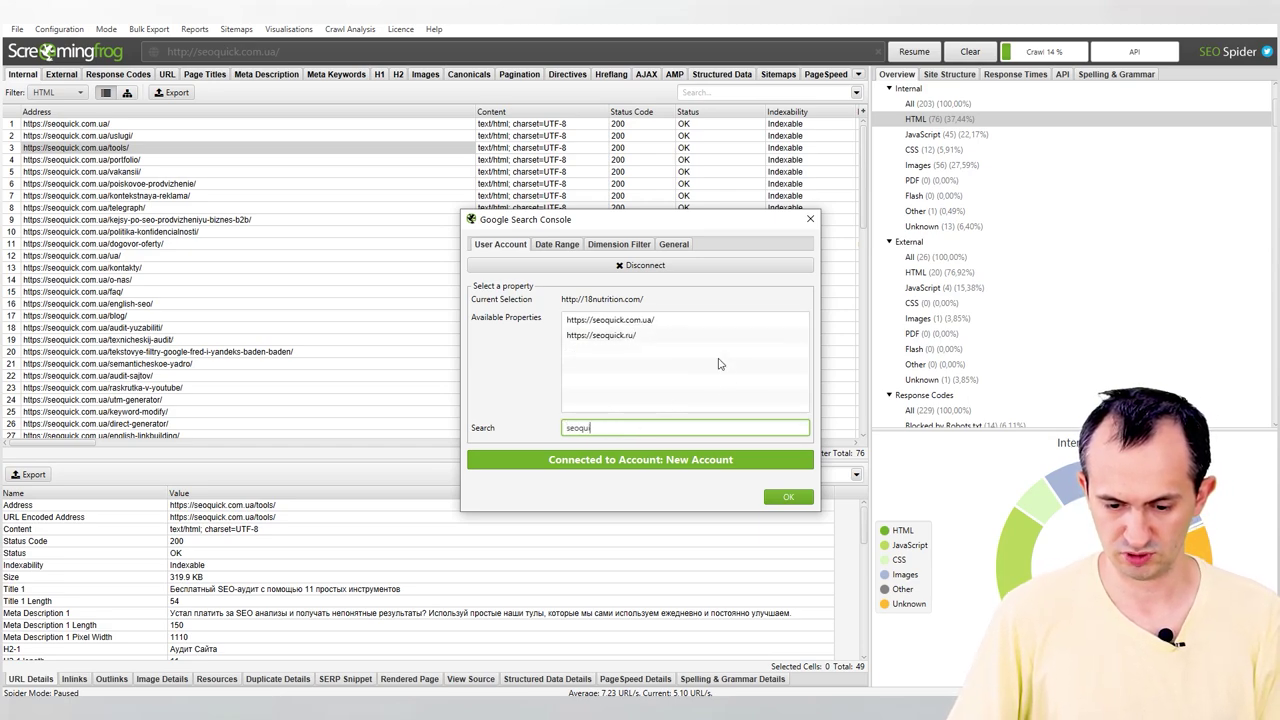
left_click(711, 320)
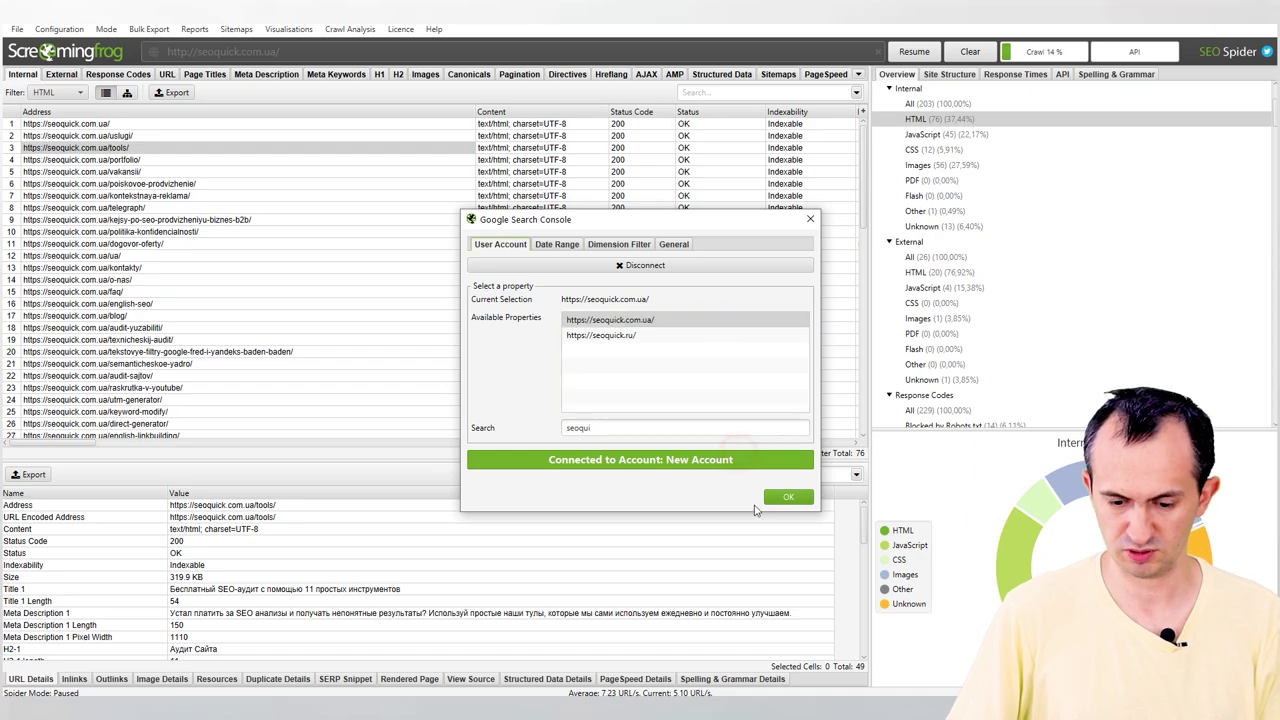
left_click(783, 496)
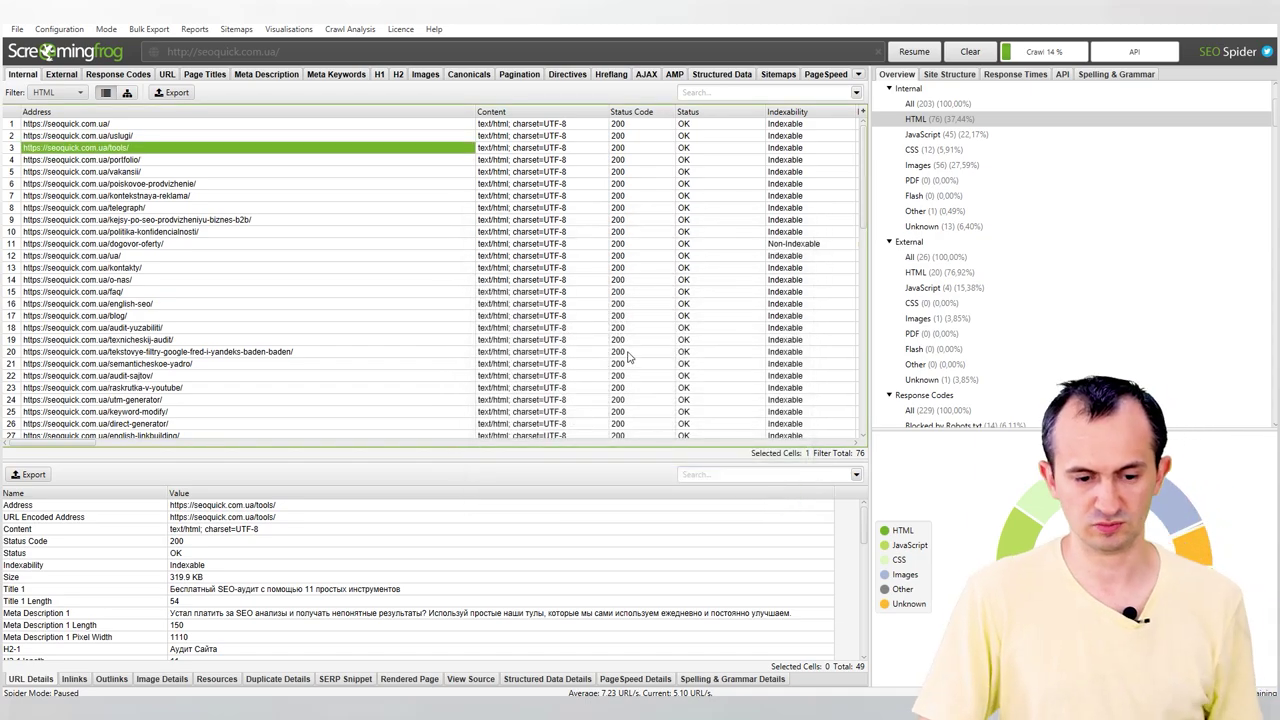
left_click(683, 316)
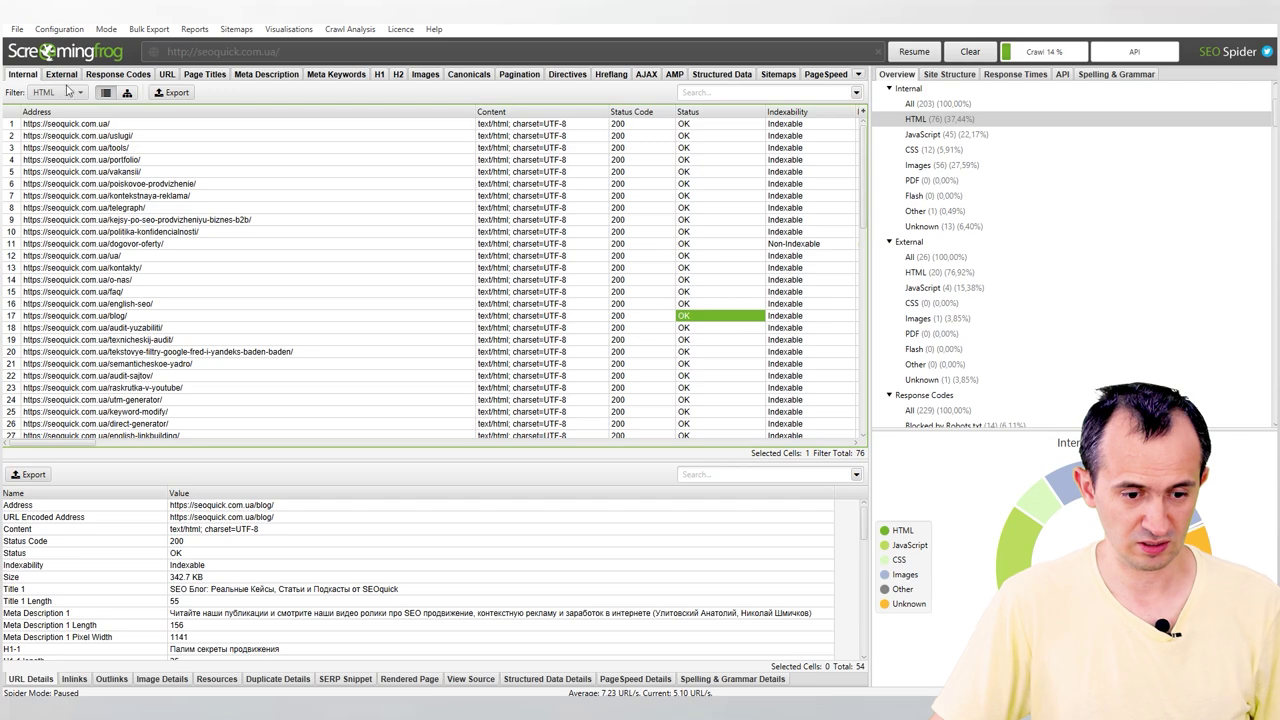
left_click(59, 29)
mouse_move(62, 250)
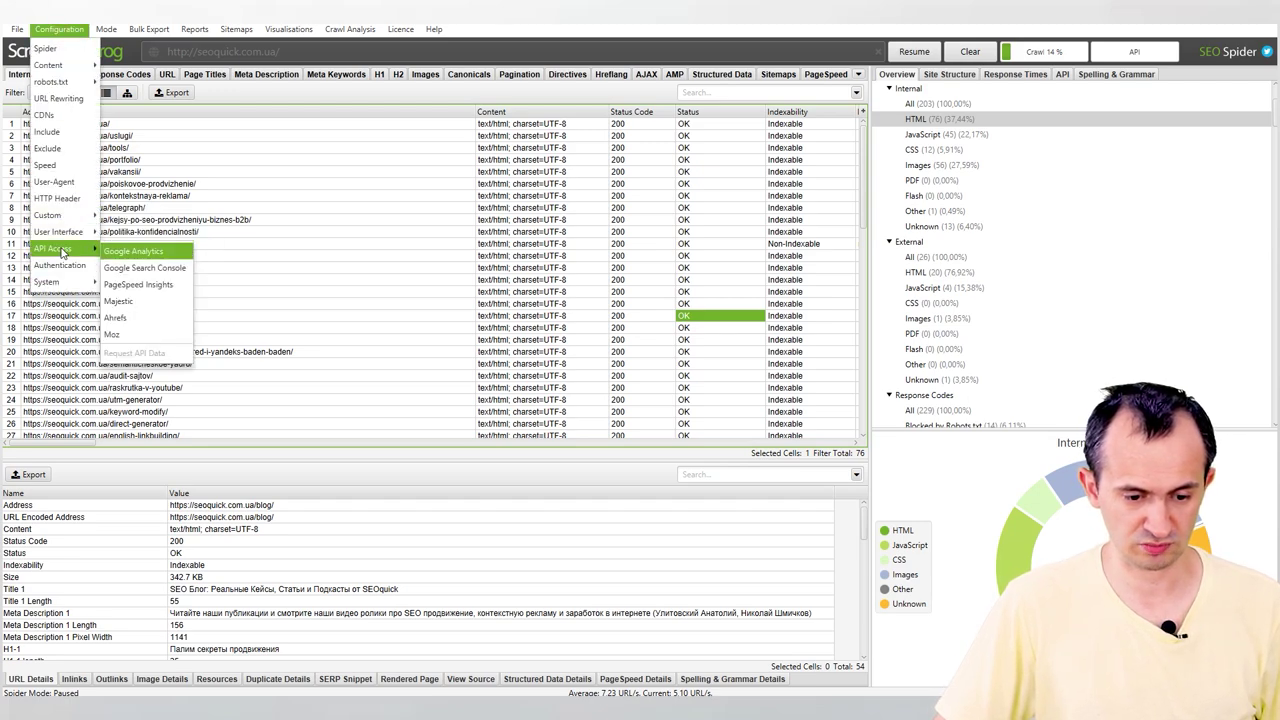
mouse_move(101, 32)
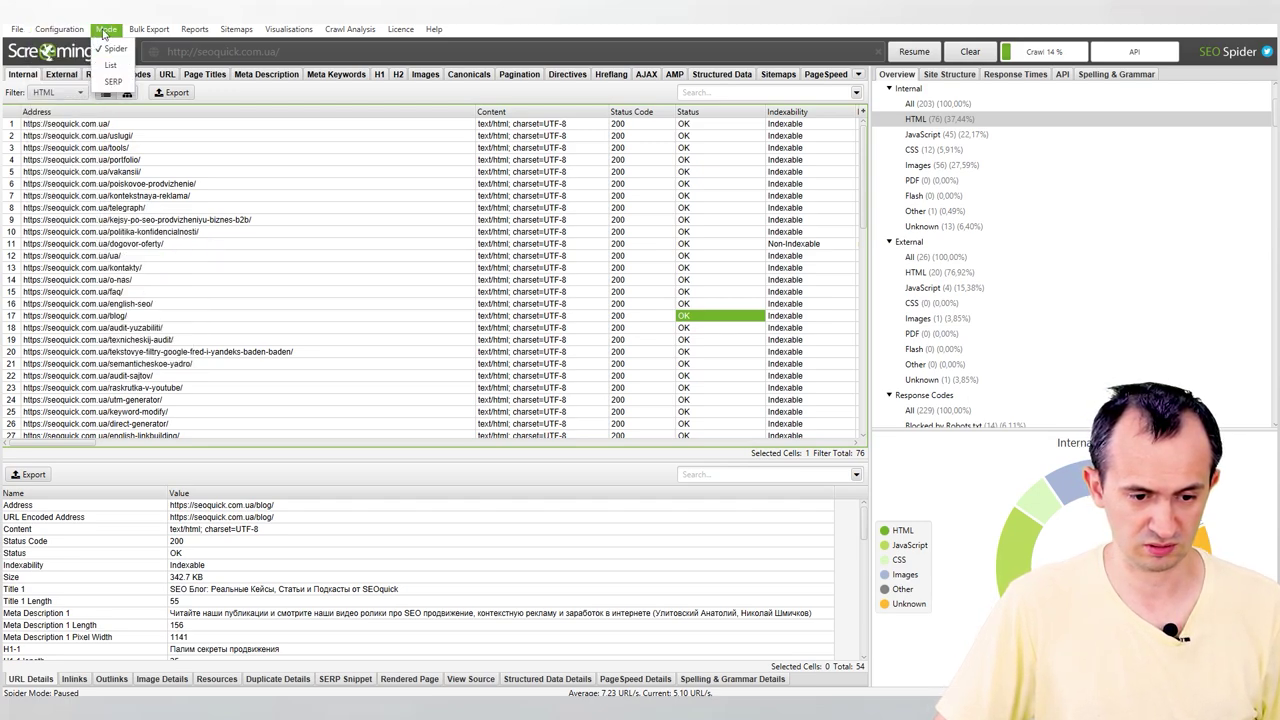
mouse_move(59, 29)
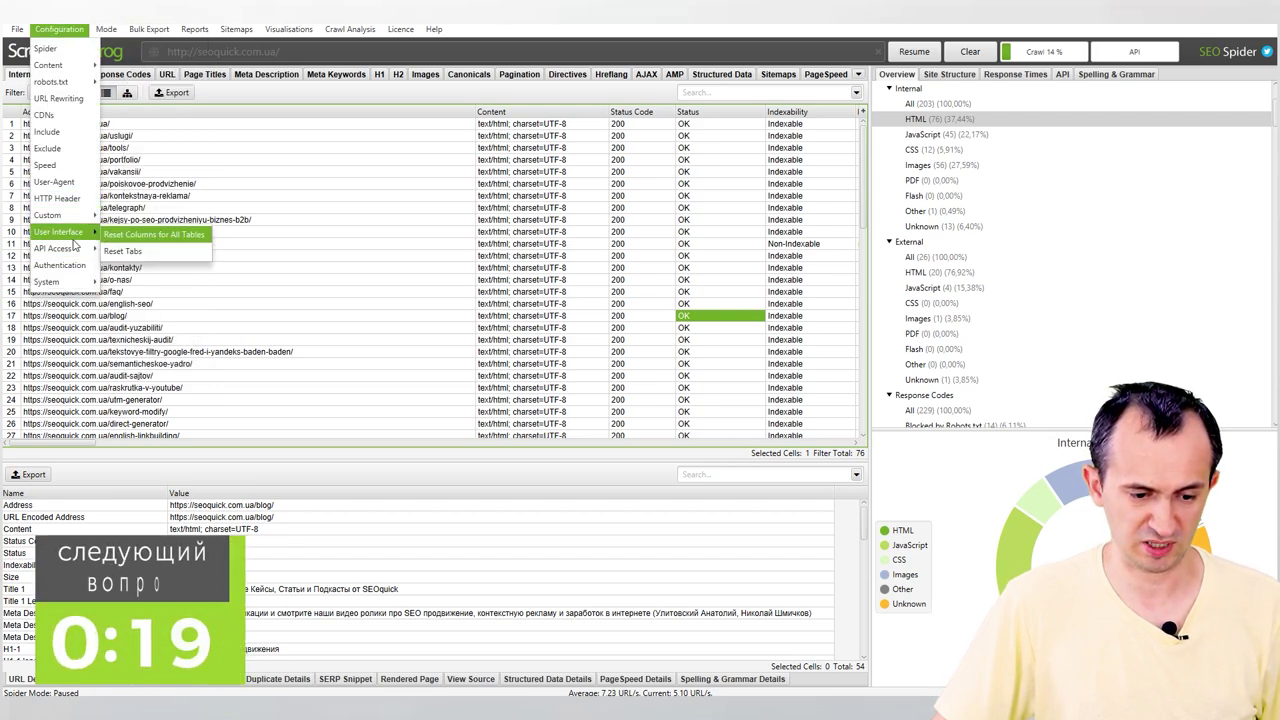
left_click(330, 147)
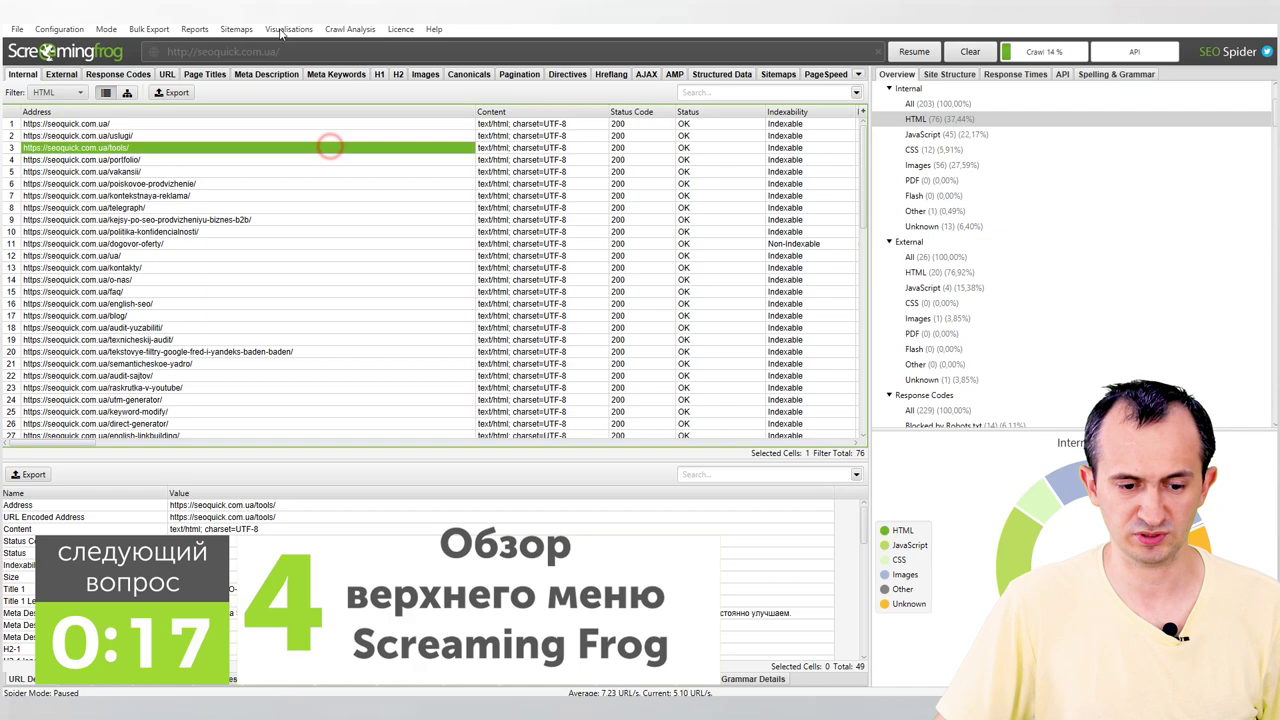
Resume the paused crawl of seoquick.com.ua.
left_click(914, 51)
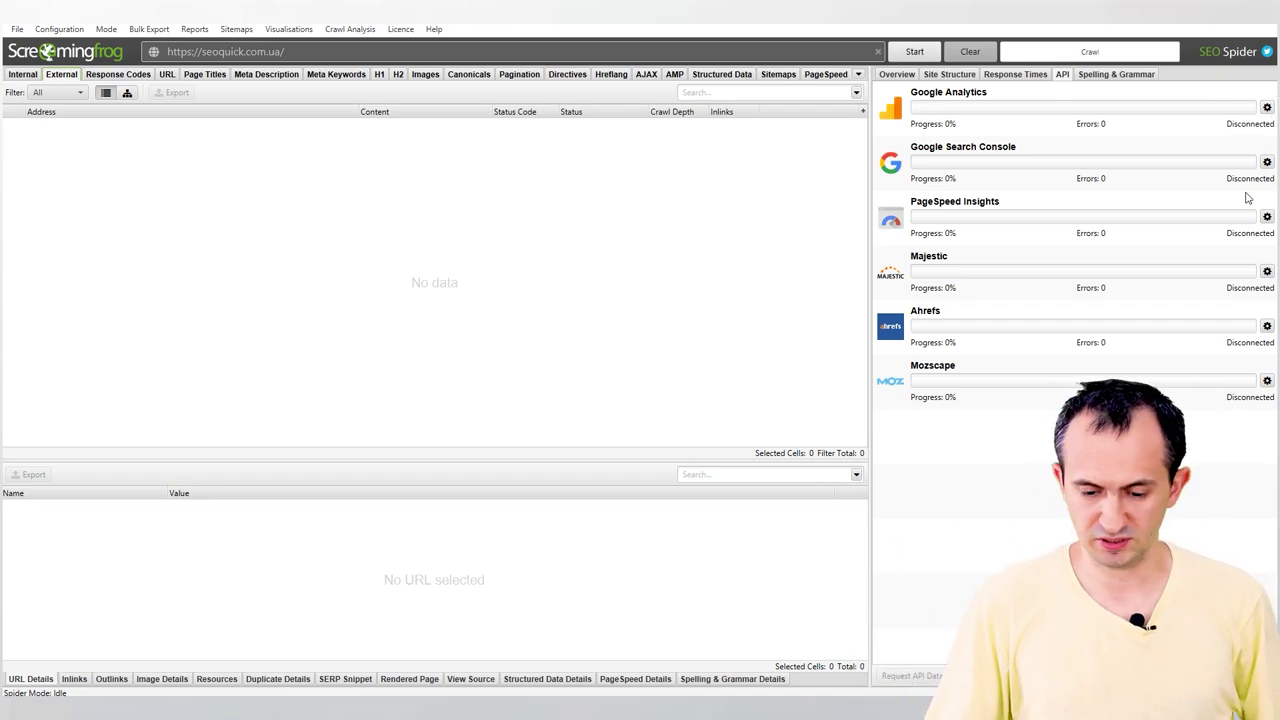
Connect Google Analytics to the saved account from the list of API services and confirm its settings.
left_click(907, 75)
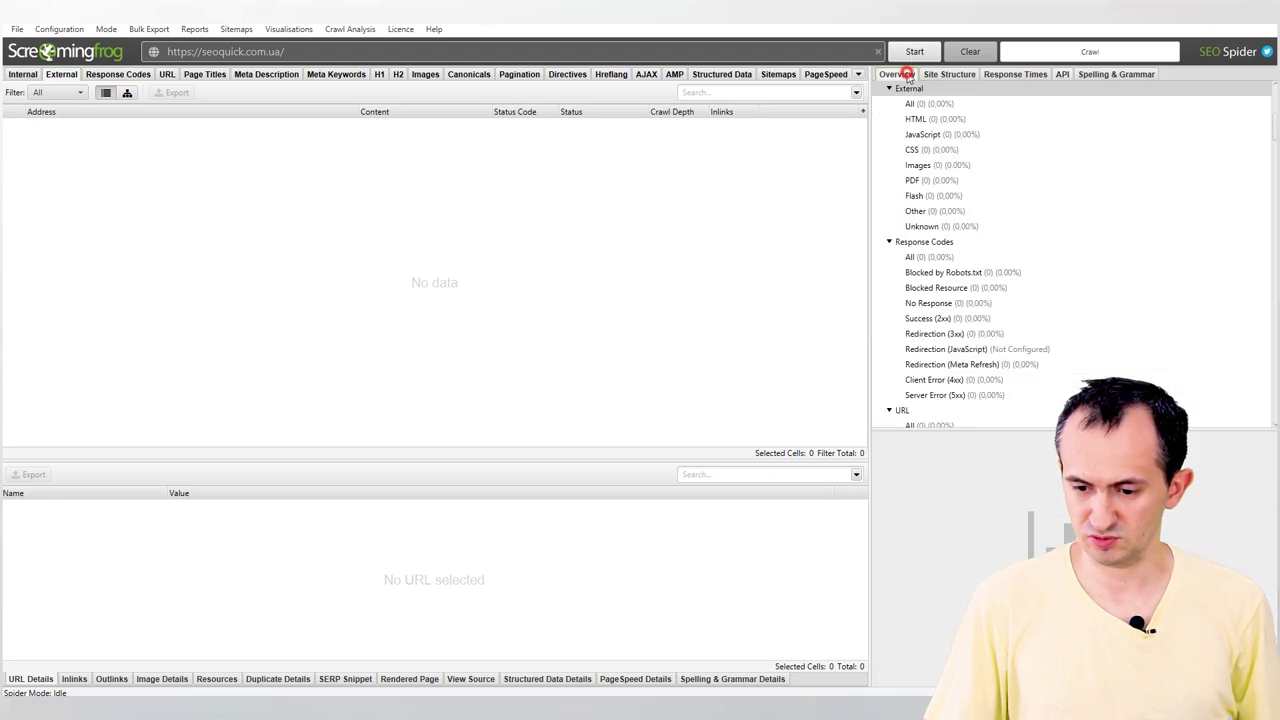
left_click(1062, 75)
left_click(1267, 108)
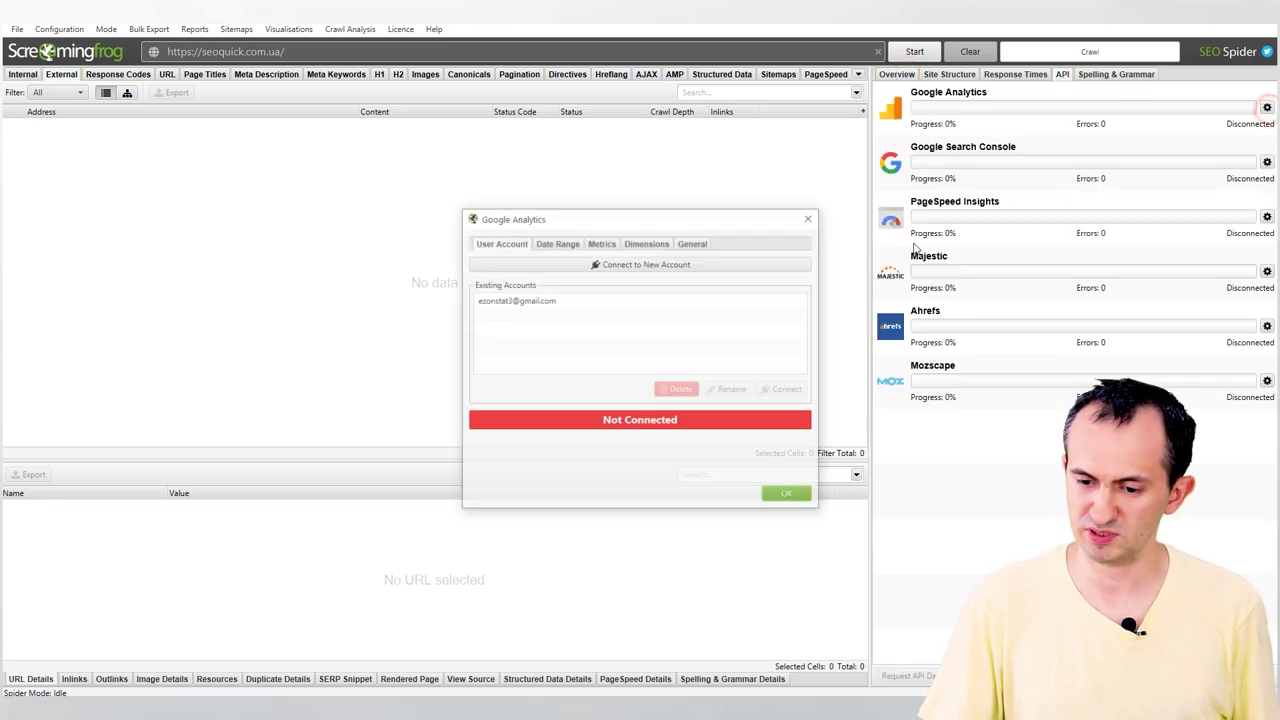
left_click(581, 298)
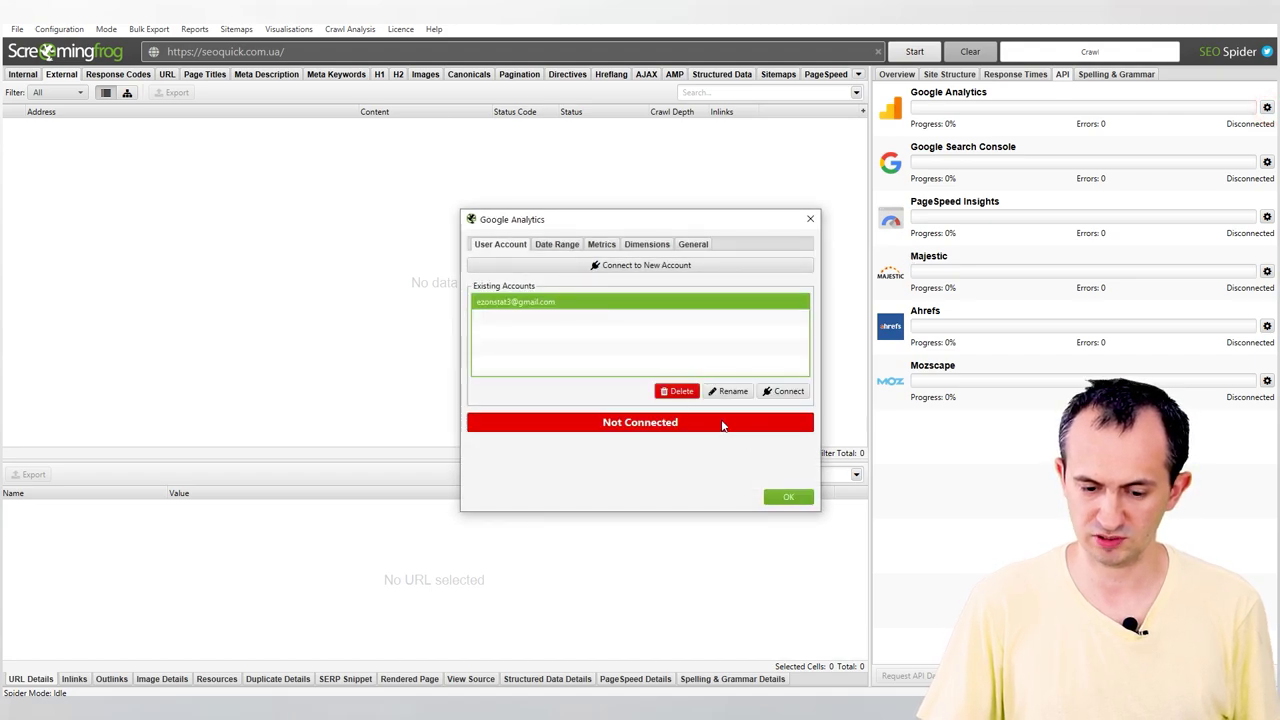
left_click(785, 392)
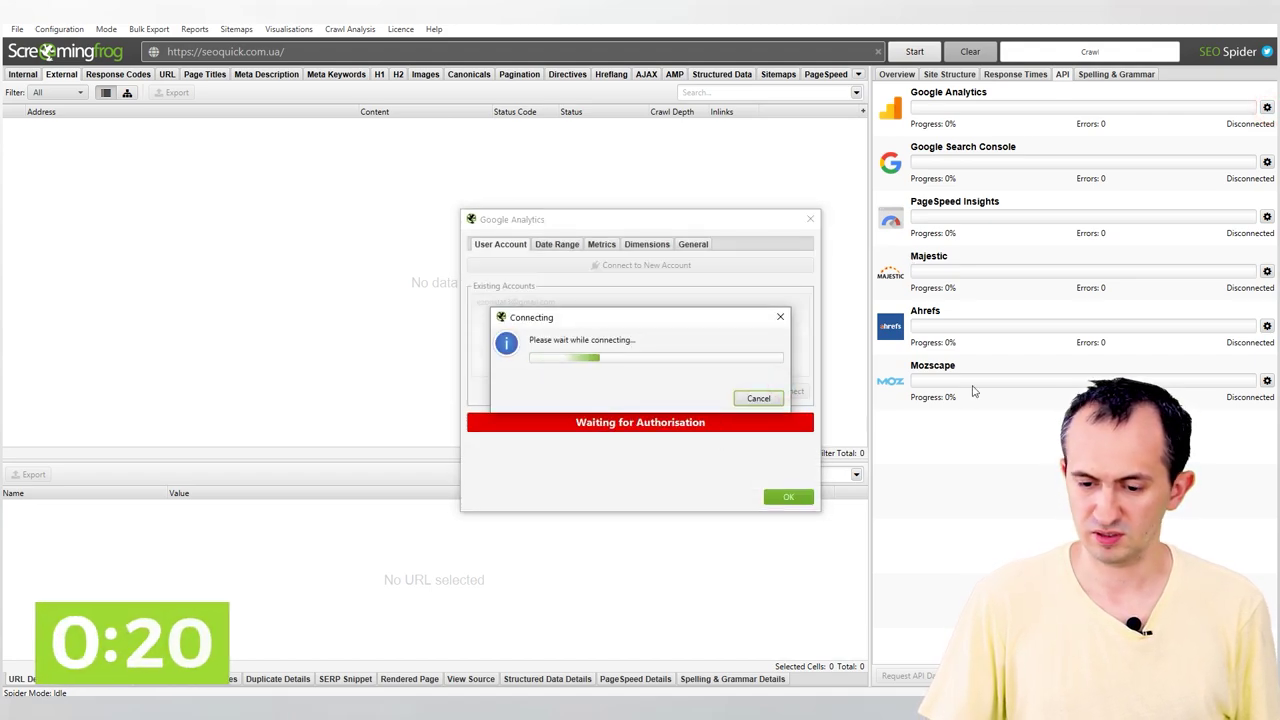
left_click(788, 497)
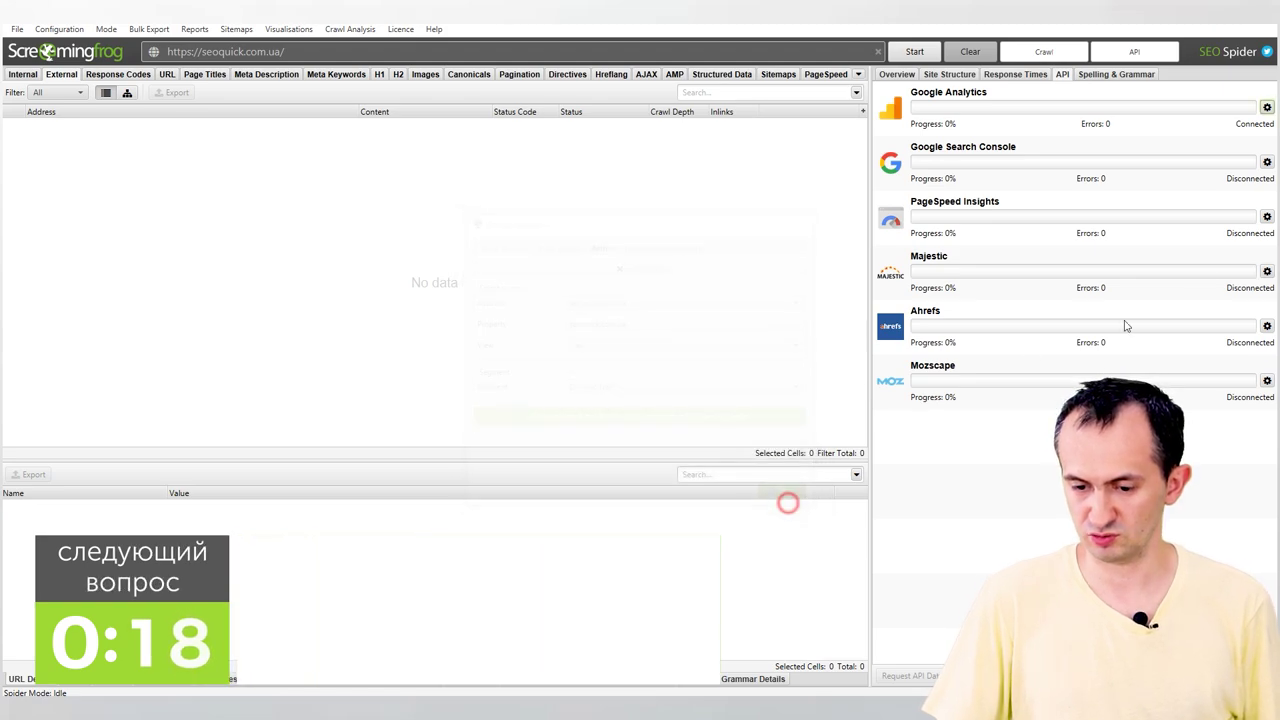
left_click(1267, 162)
left_click(694, 346)
left_click(710, 300)
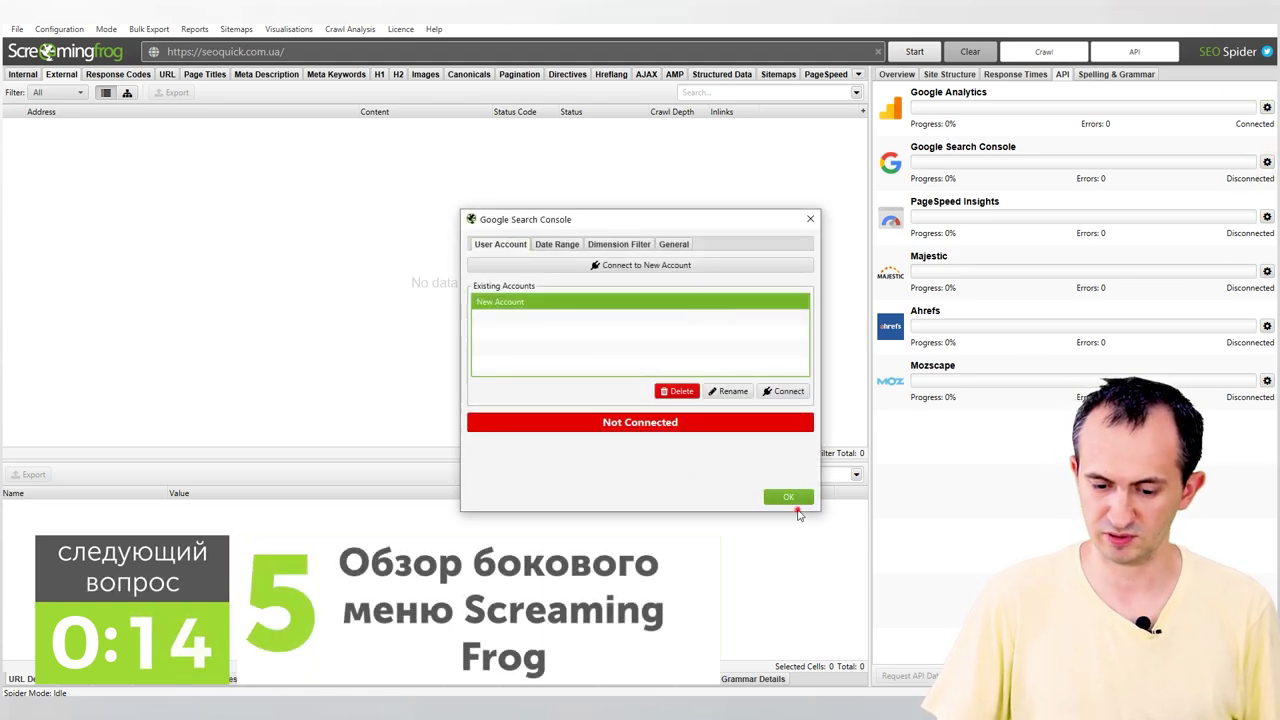
left_click(786, 391)
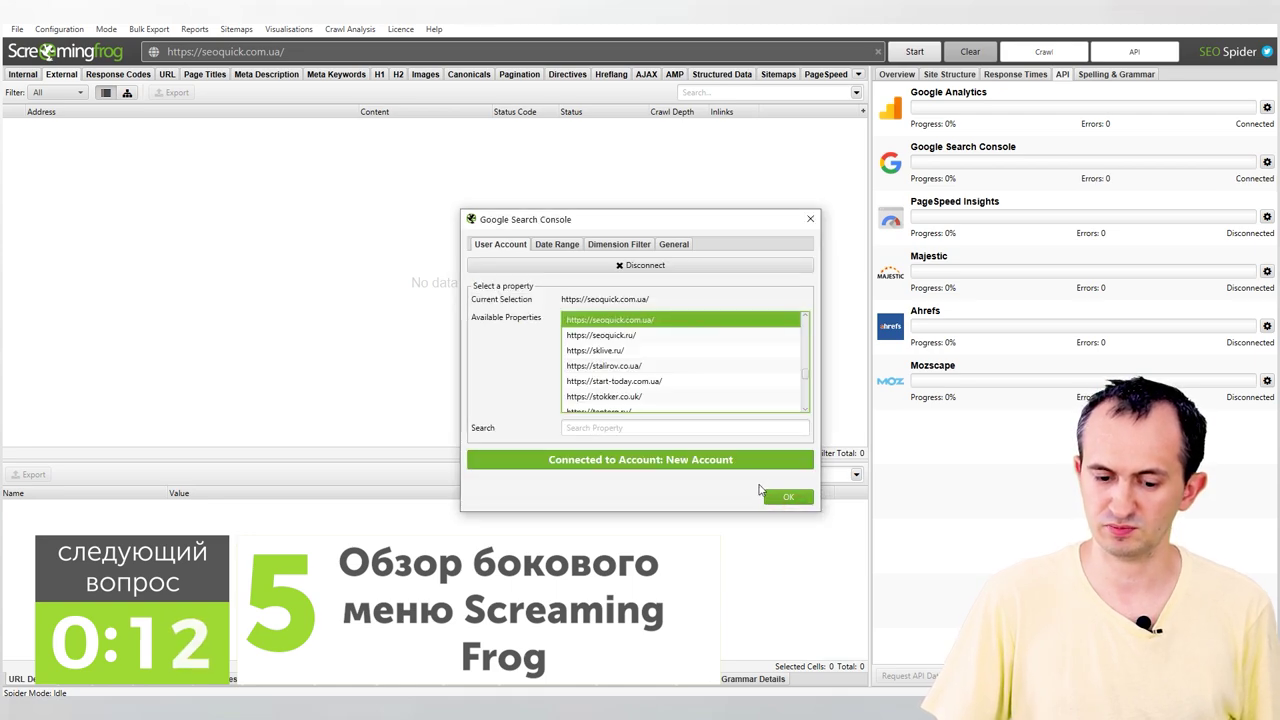
left_click(786, 497)
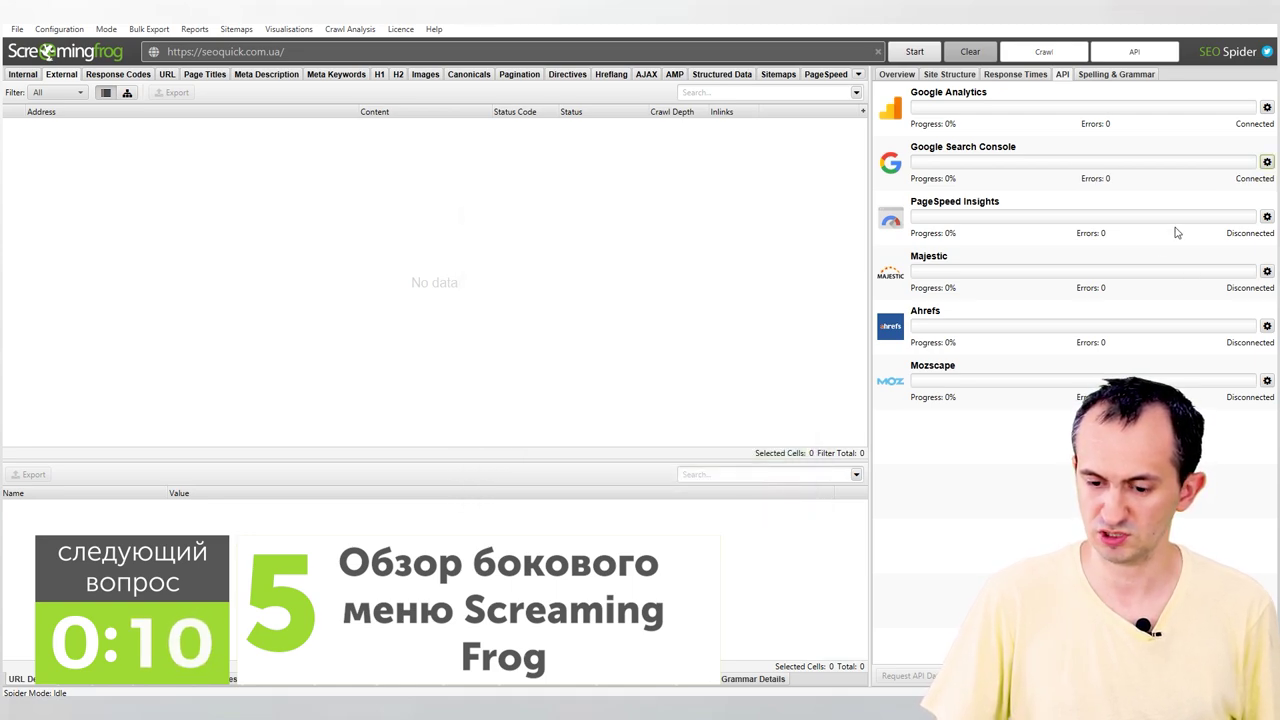
left_click(1267, 217)
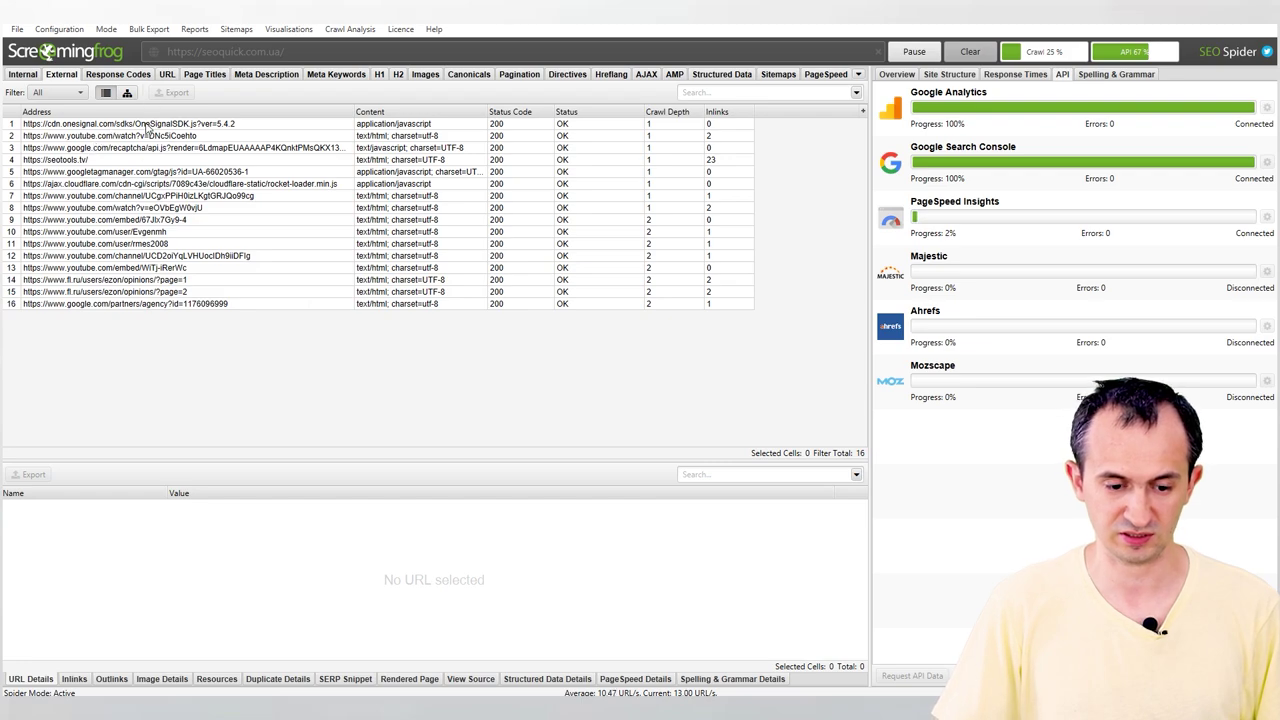
left_click(900, 74)
left_click(950, 122)
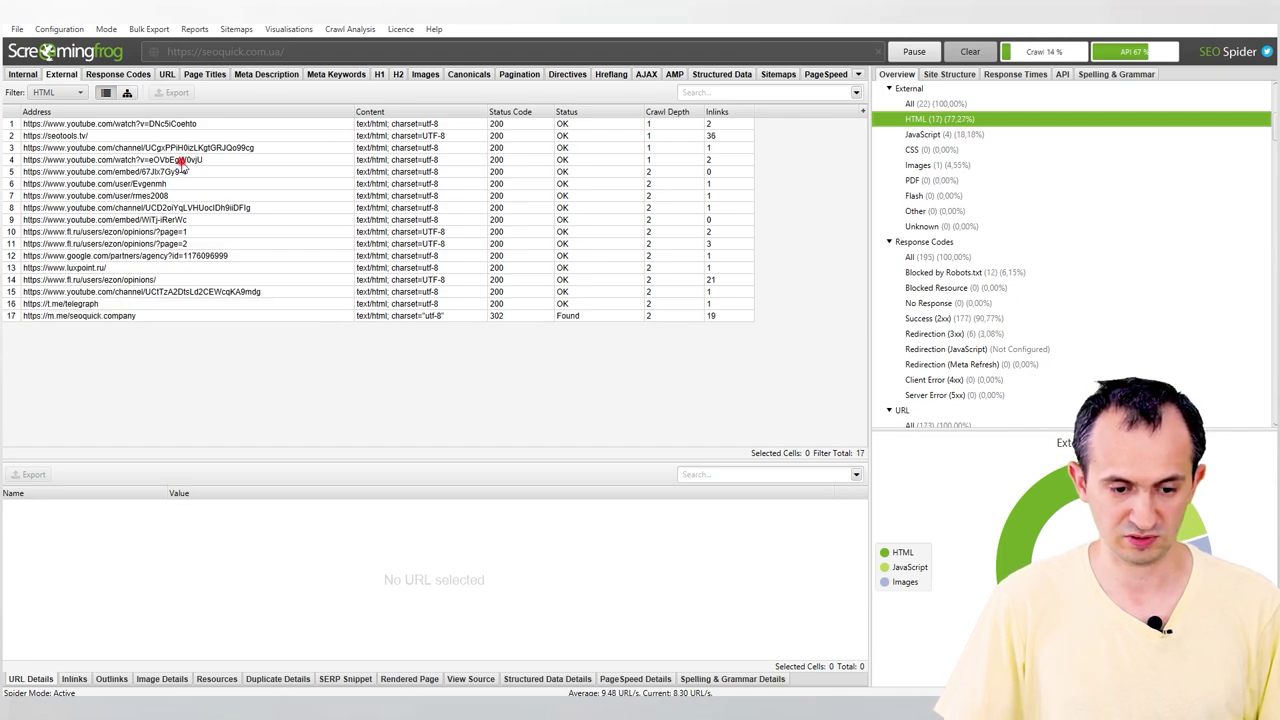
left_click(150, 304)
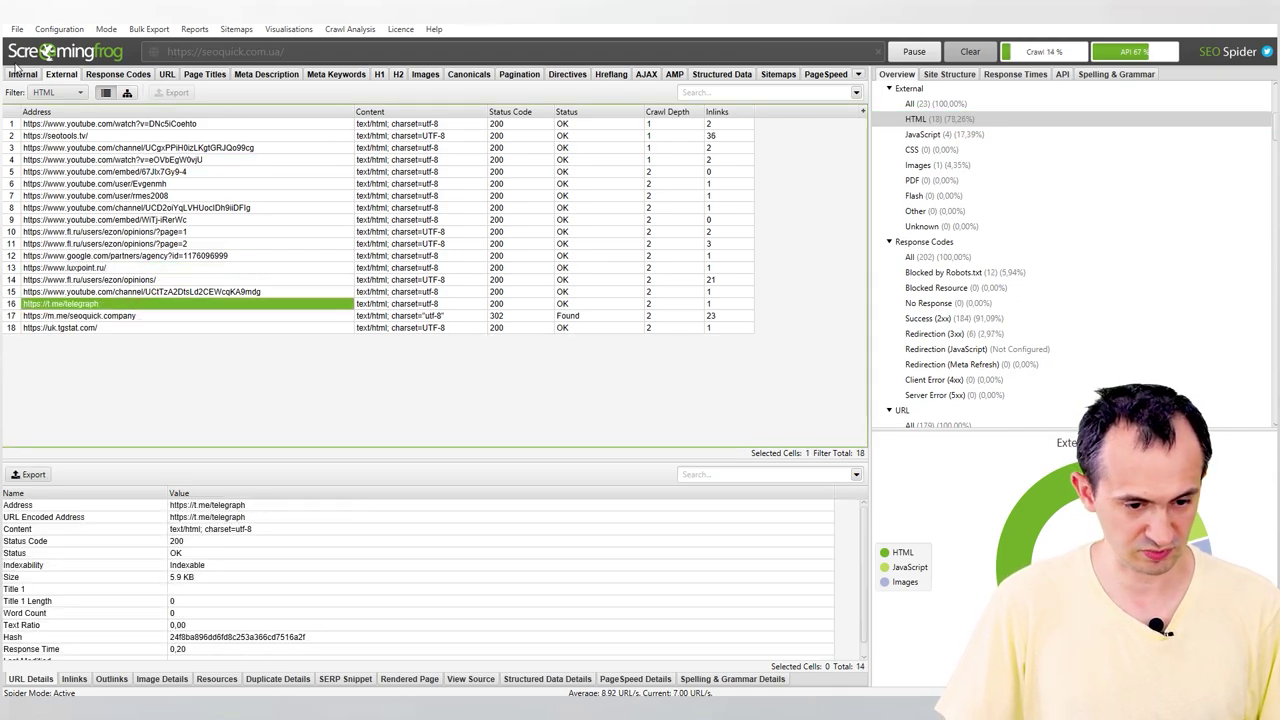
left_click(22, 74)
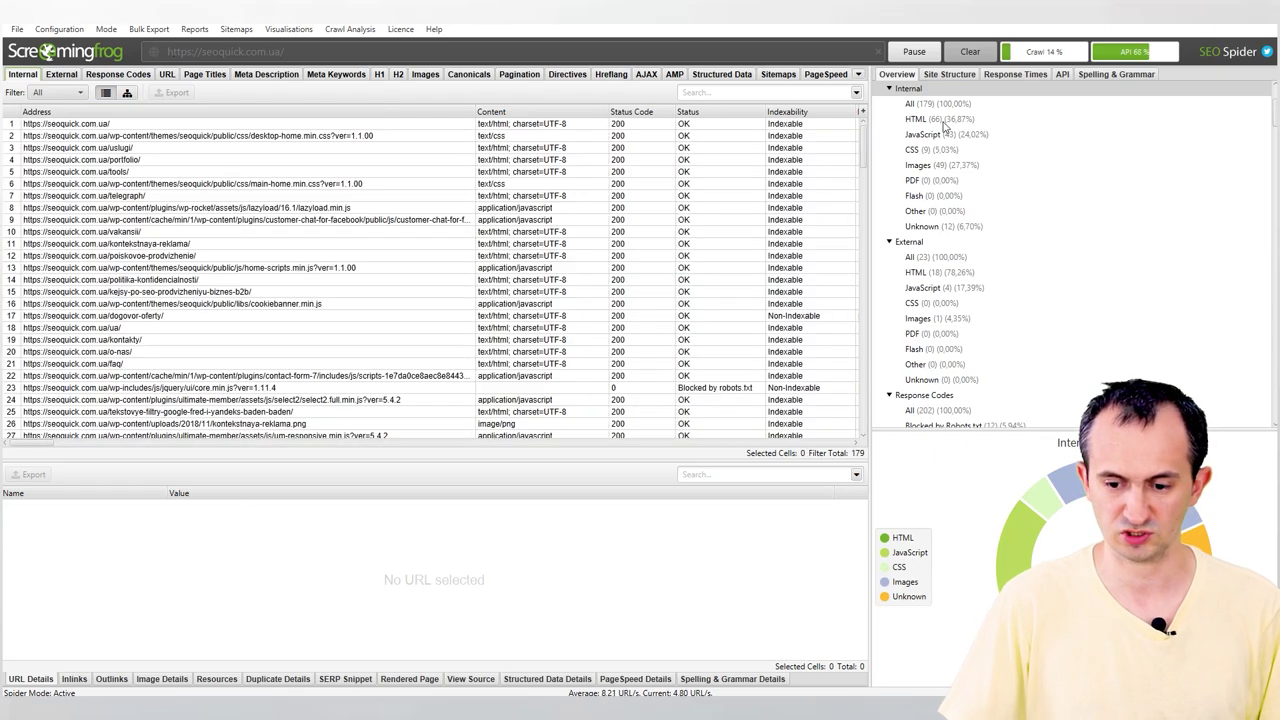
left_click(915, 119)
left_click(218, 135)
left_click(226, 124)
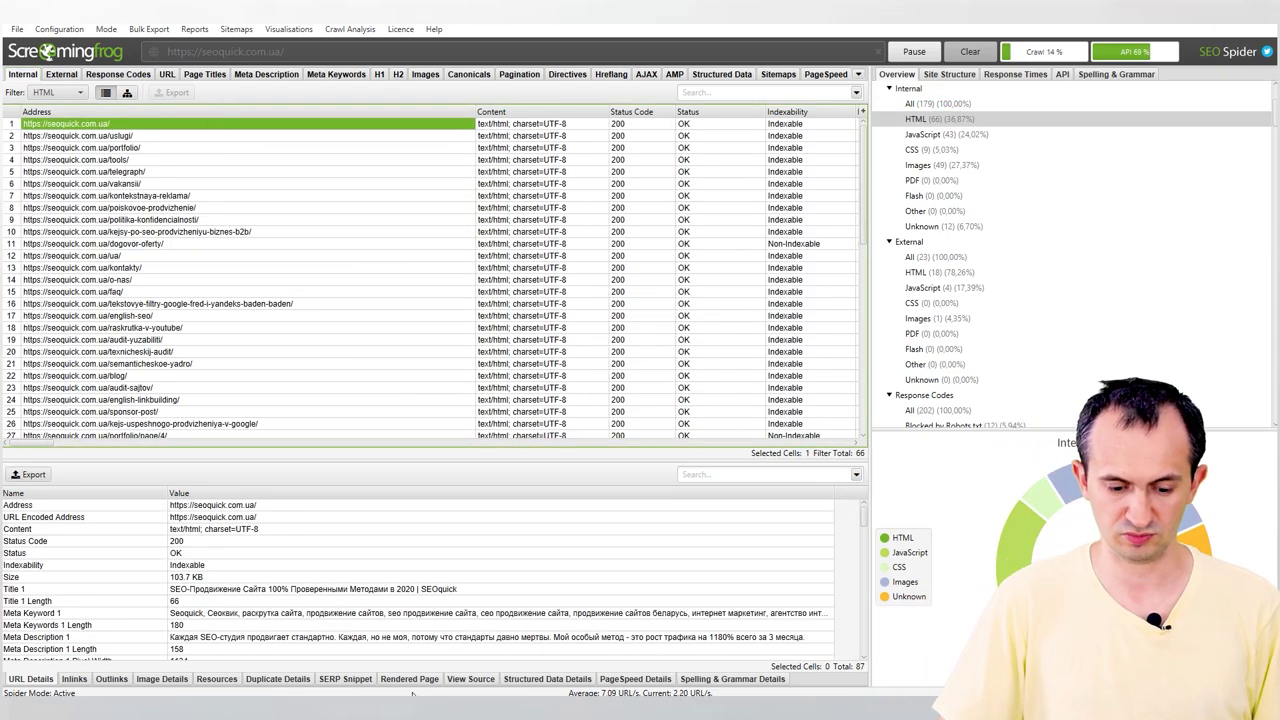
Review the home page's source, structured data, SERP snippet, duplicate, resource and image details.
left_click(459, 679)
left_click(545, 679)
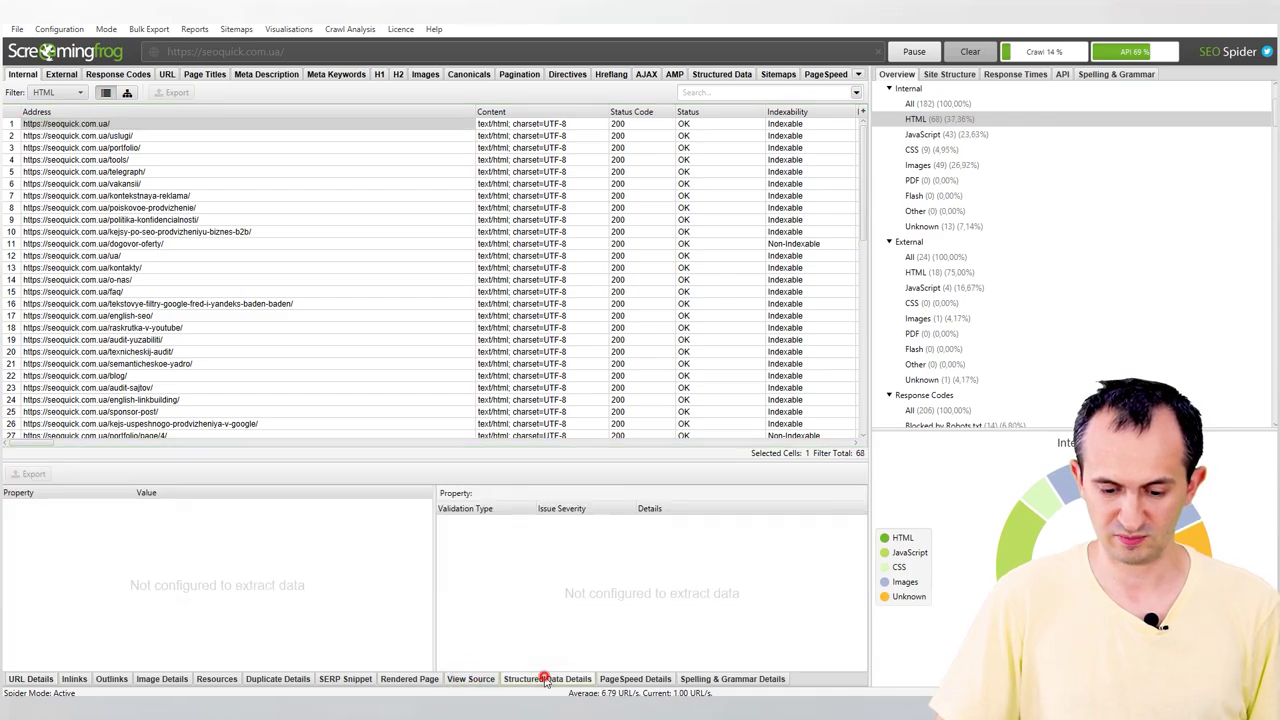
left_click(337, 679)
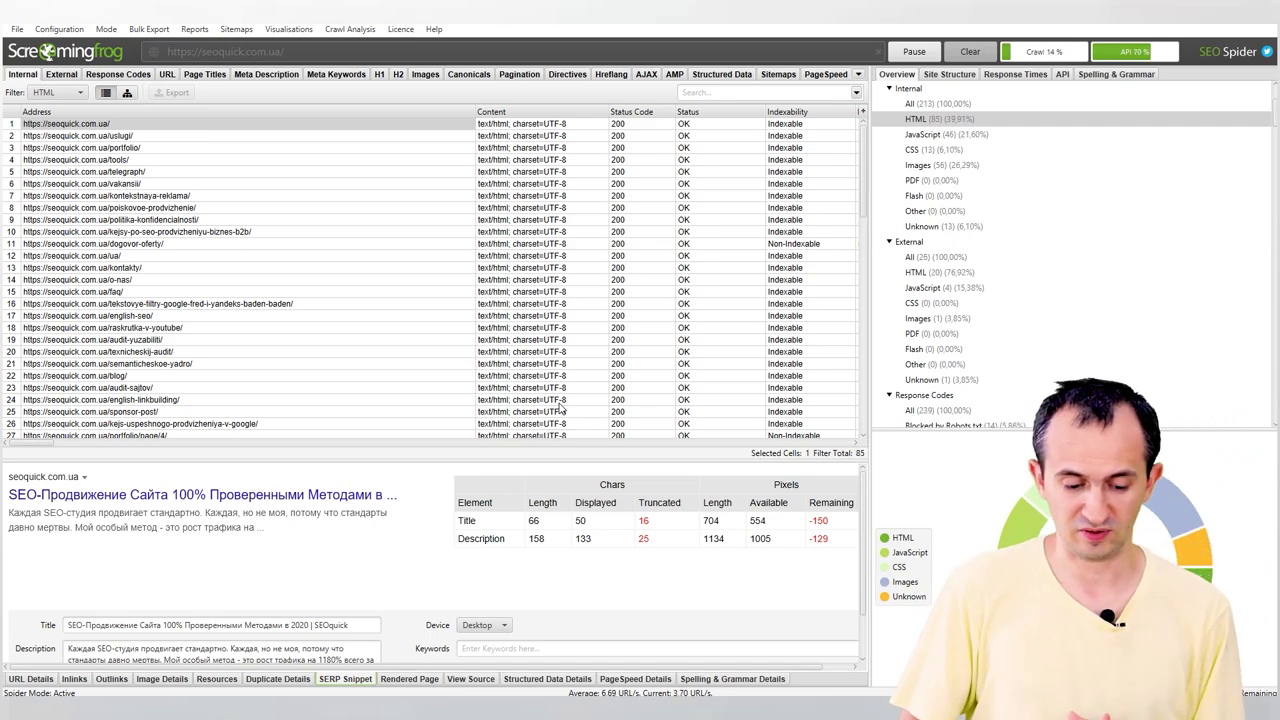
left_click(293, 679)
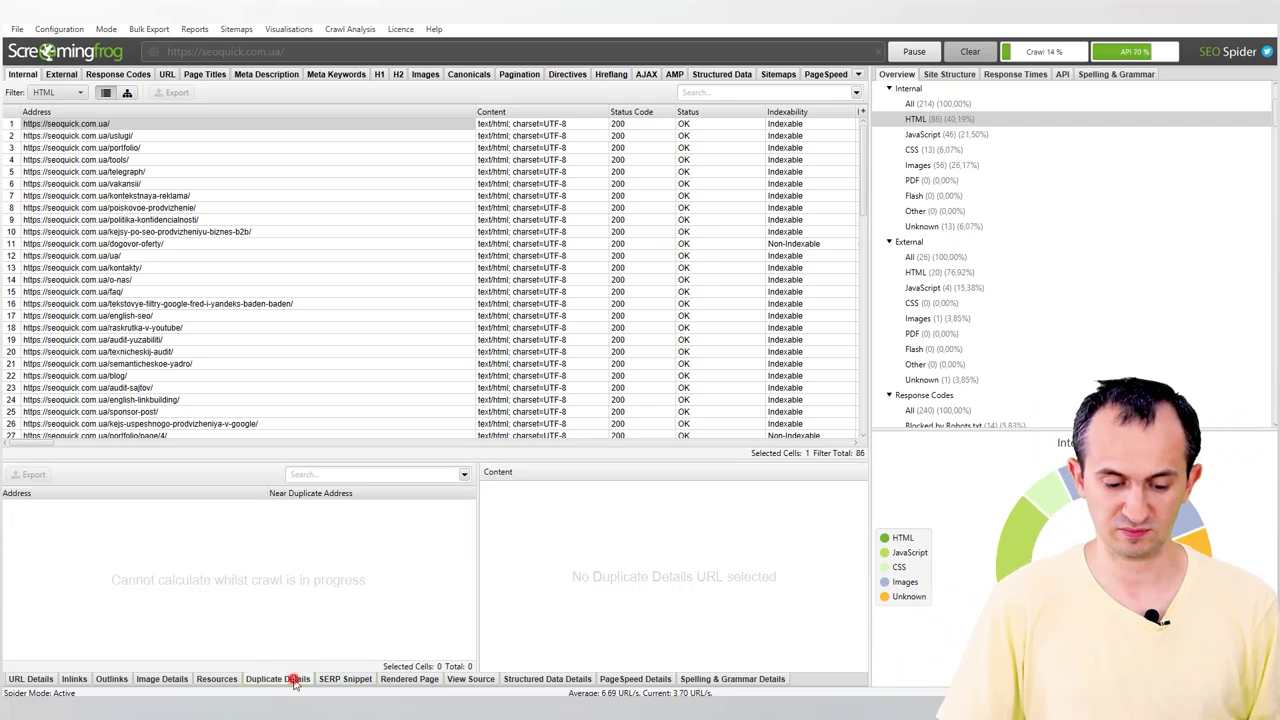
left_click(216, 680)
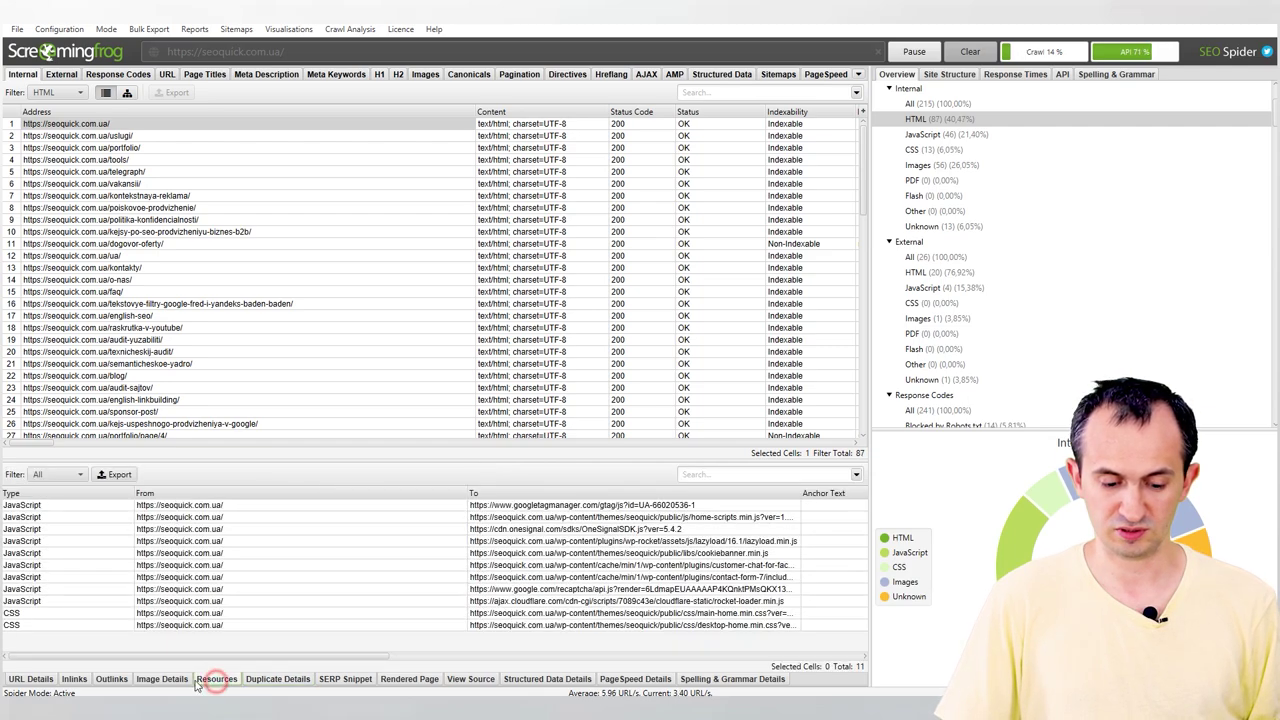
left_click(172, 681)
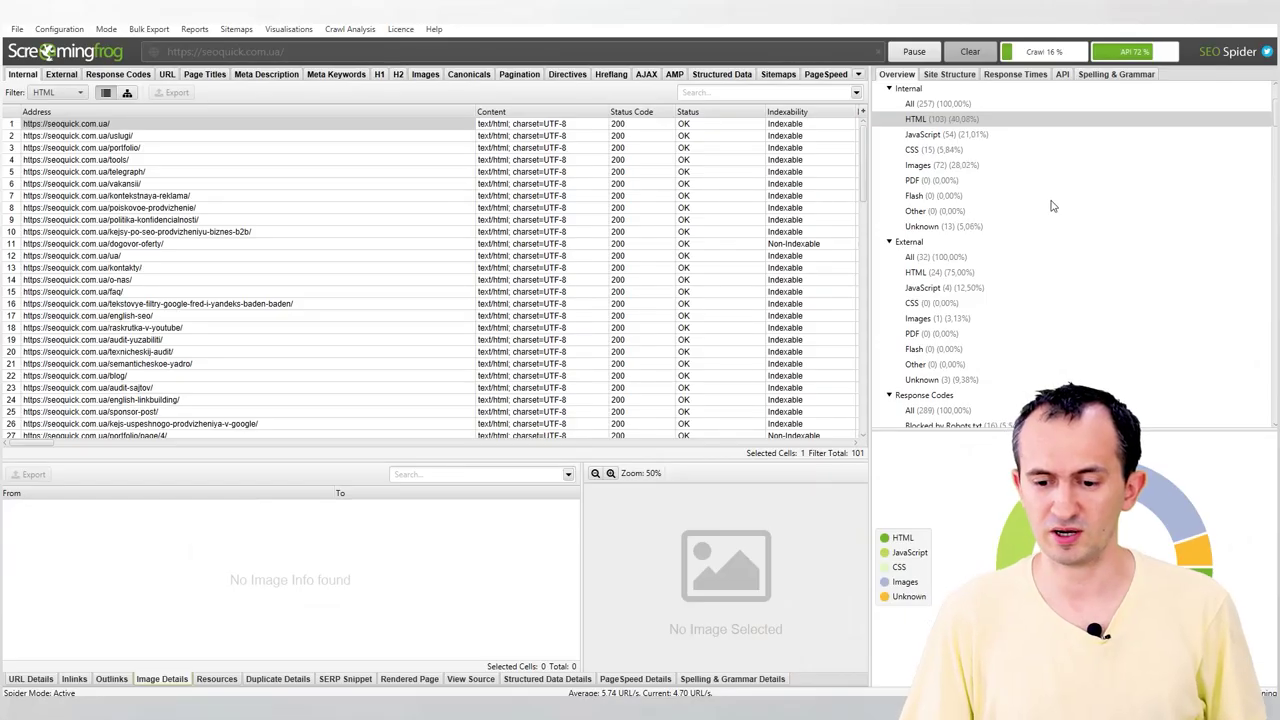
Check the progress of the connected API services and the crawl's response time distribution, selecting the 10+ seconds range.
left_click(1110, 78)
left_click(1061, 76)
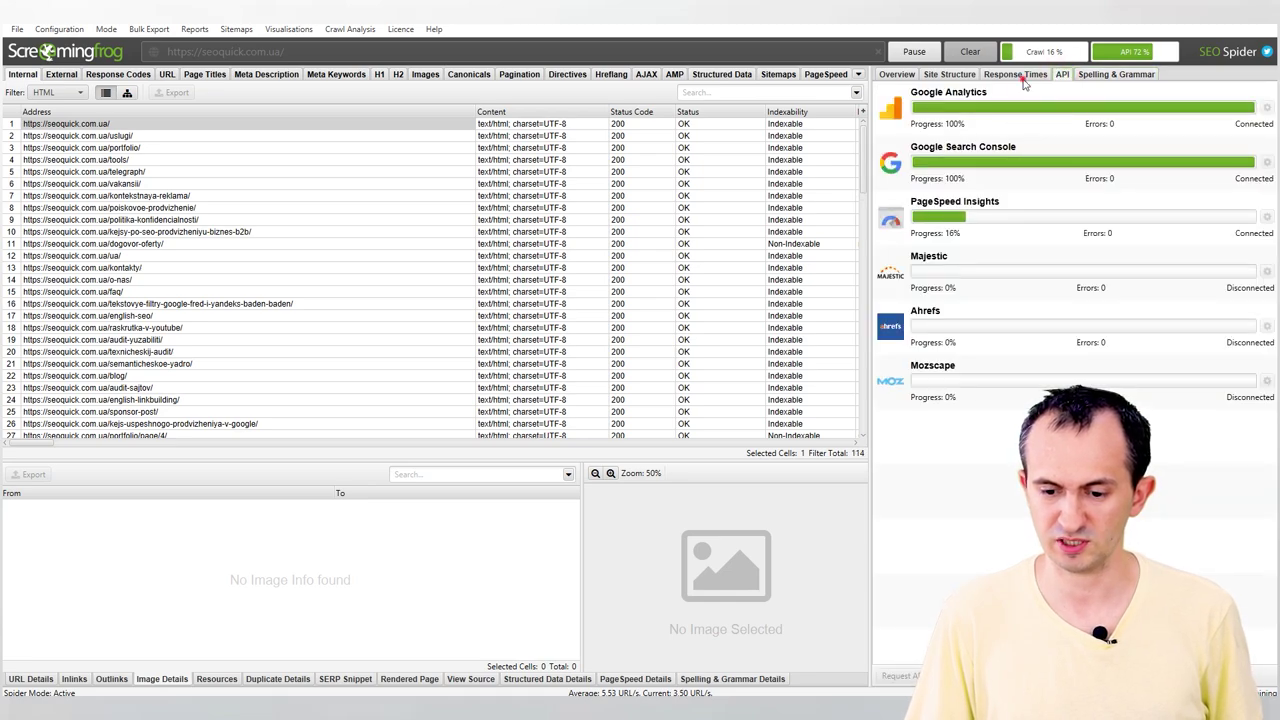
left_click(1026, 76)
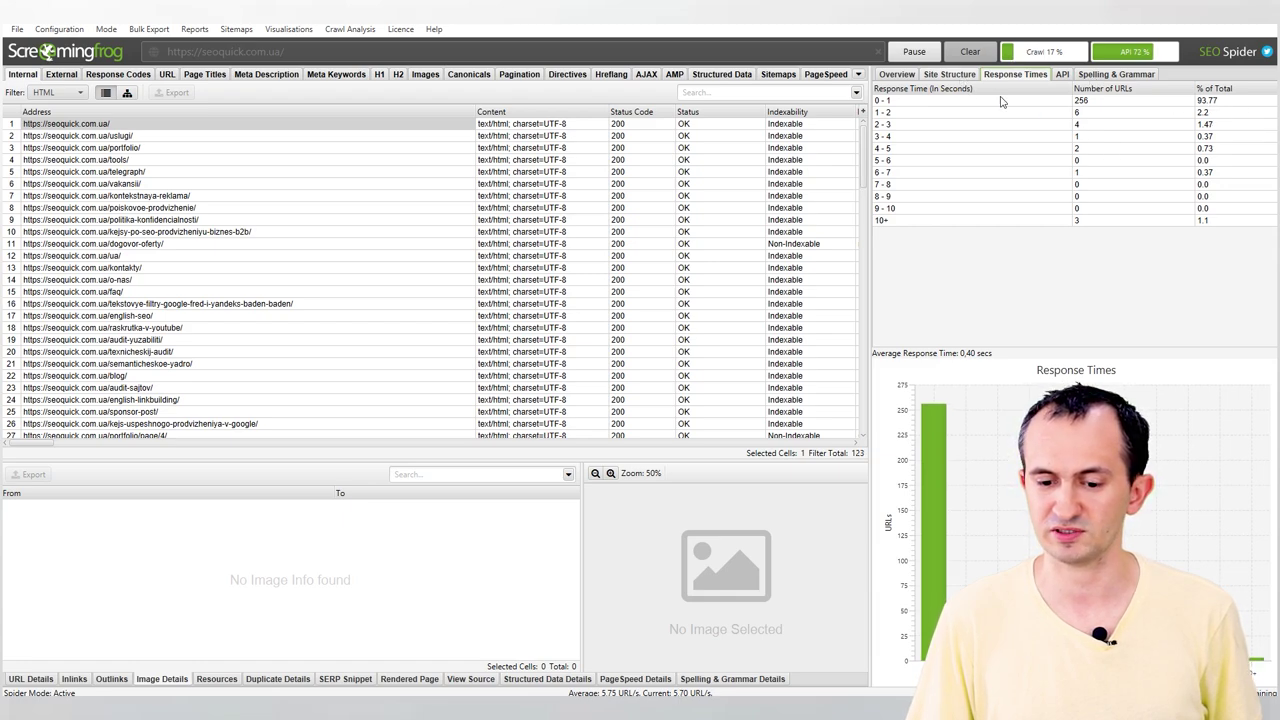
left_click(1206, 101)
key("Down")
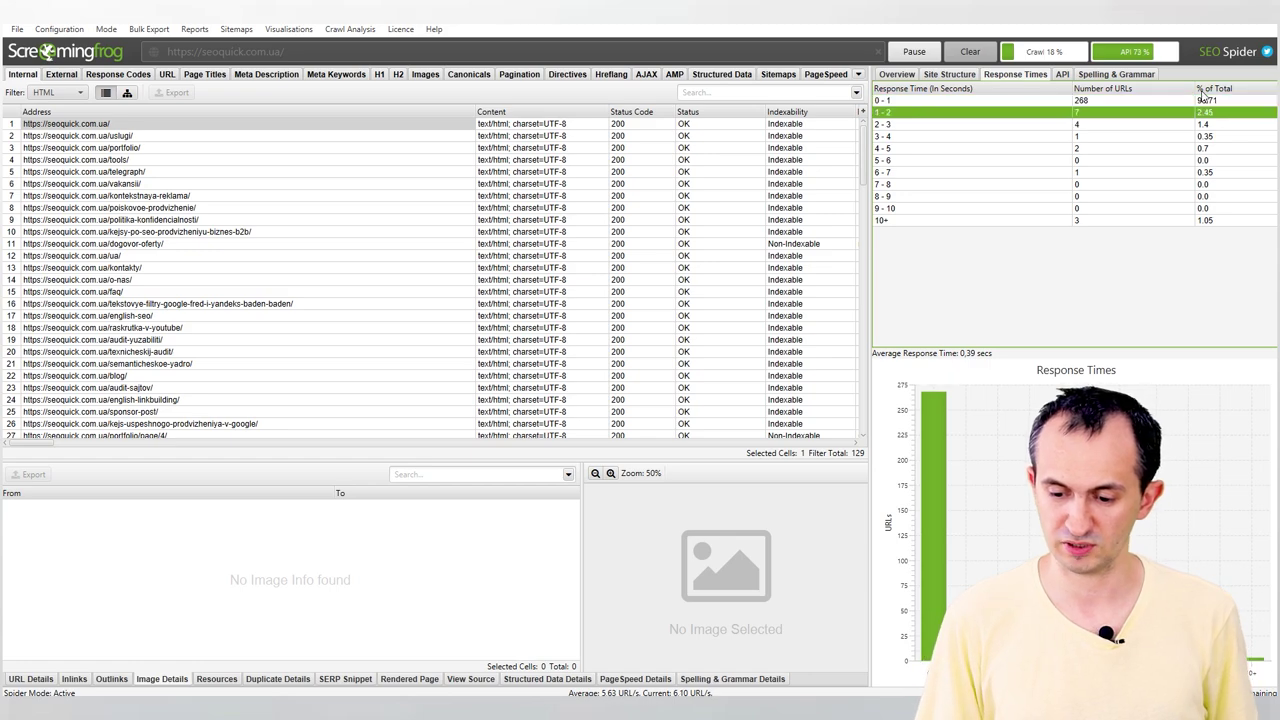
left_click(1009, 220)
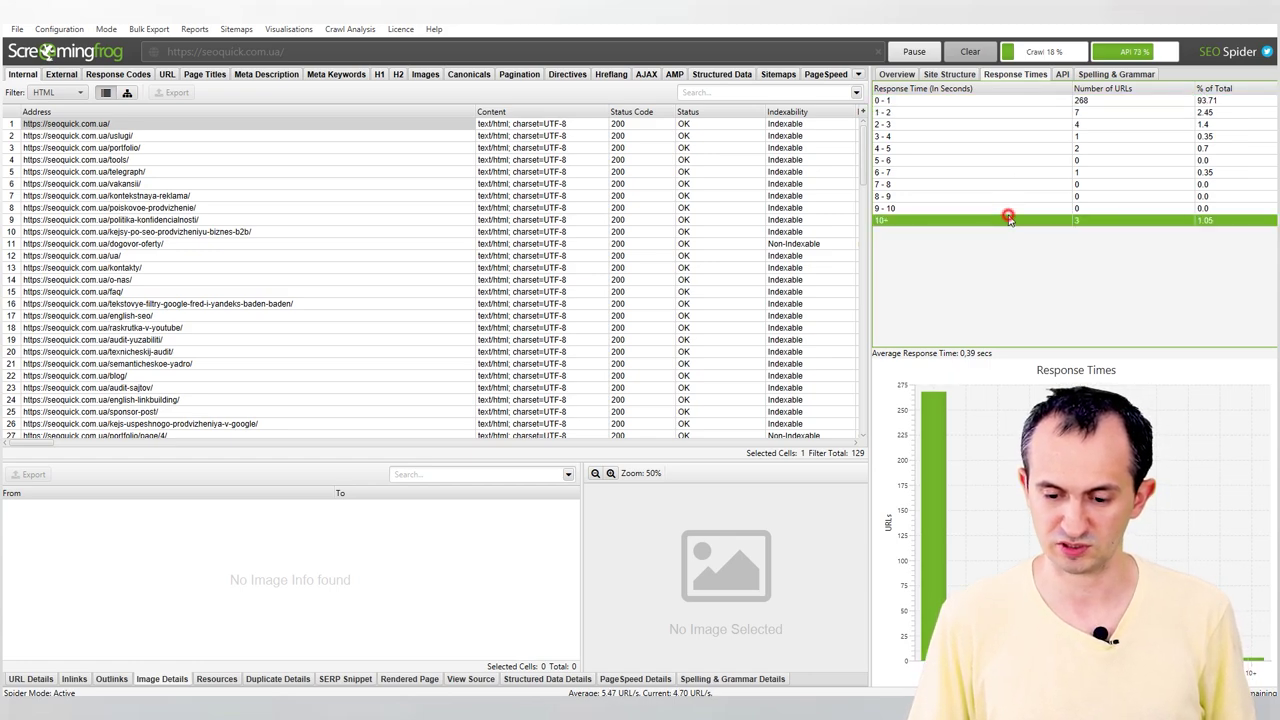
scroll(406, 244, "down", 10)
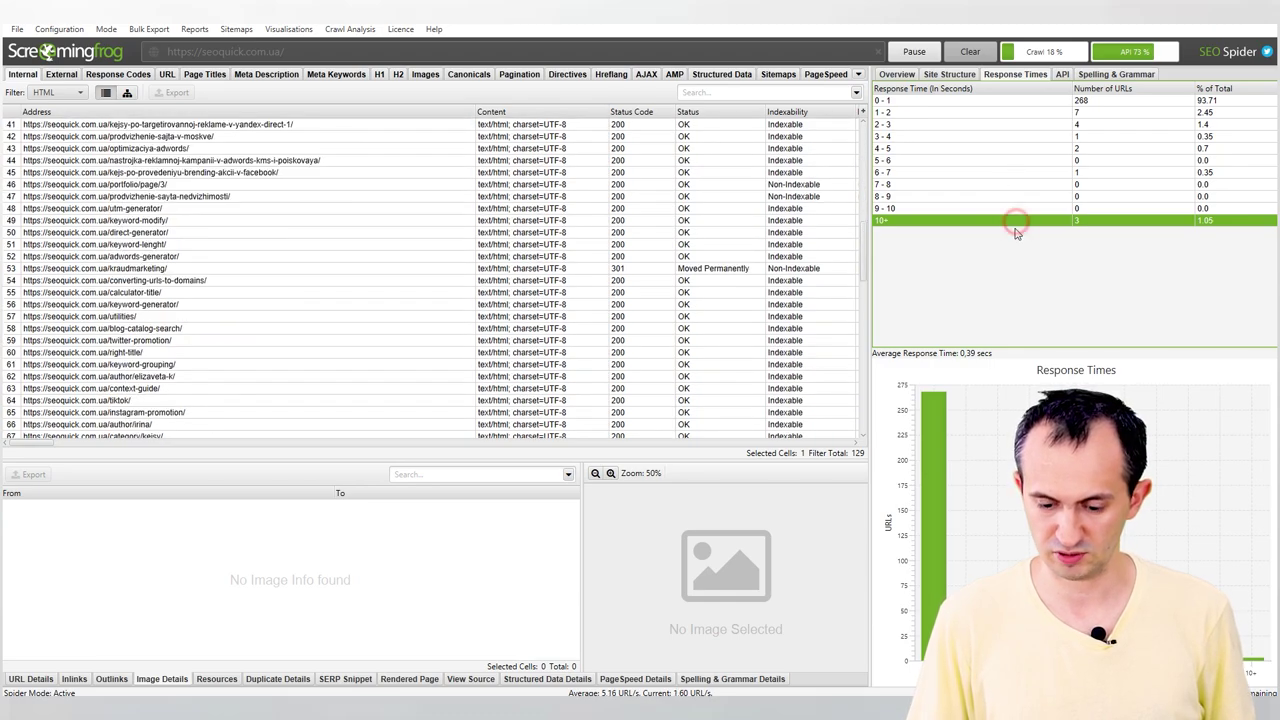
View the internal JavaScript and HTML URLs from the crawl overview and compare the external list with the internal one.
left_click(897, 74)
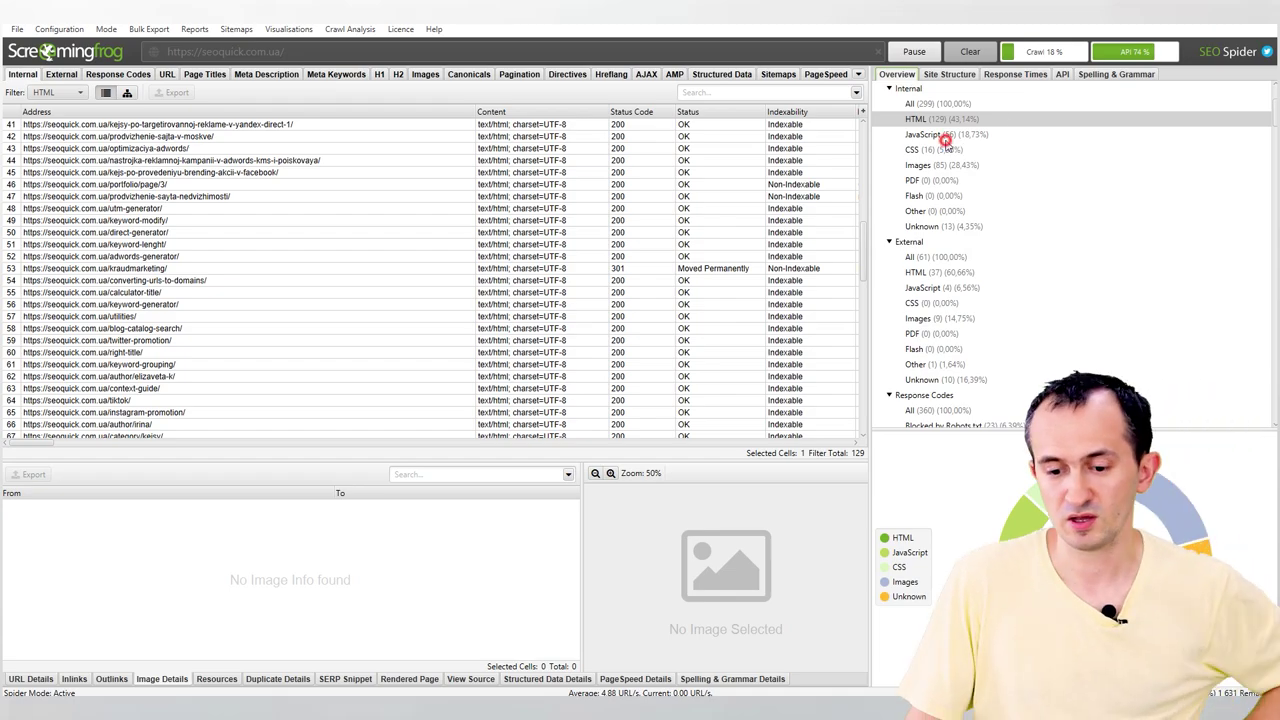
left_click(944, 134)
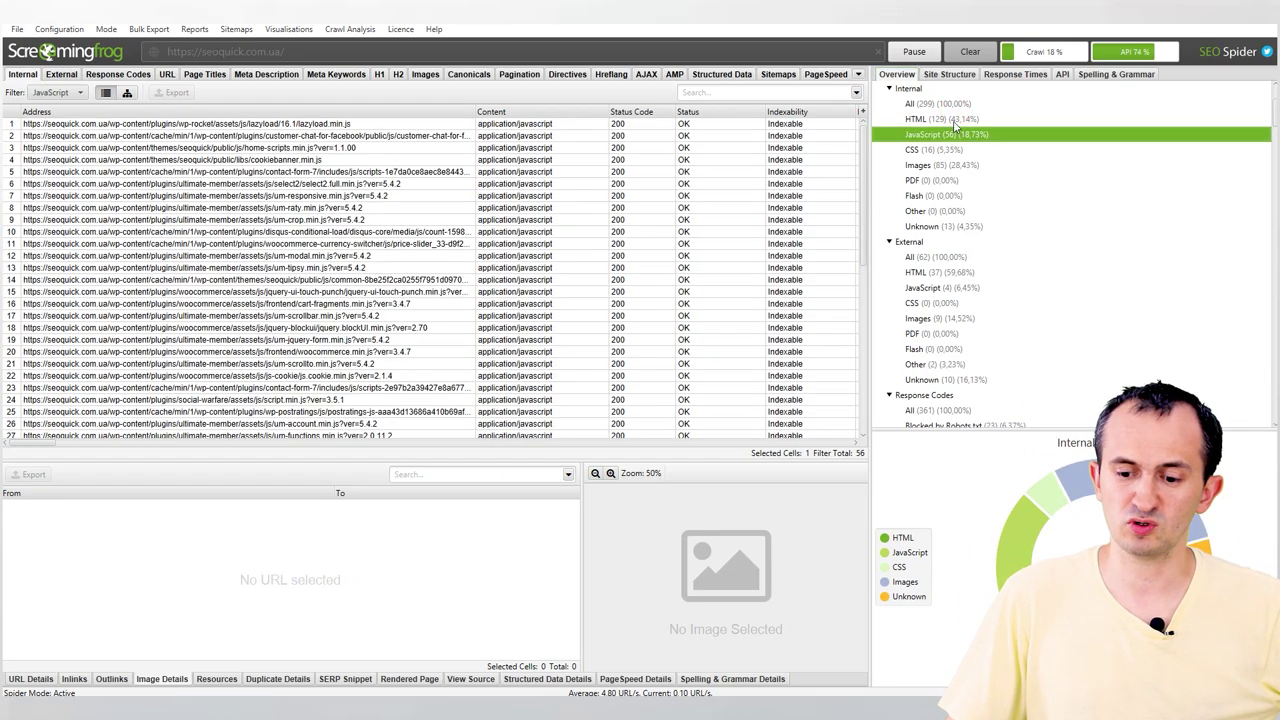
left_click(955, 119)
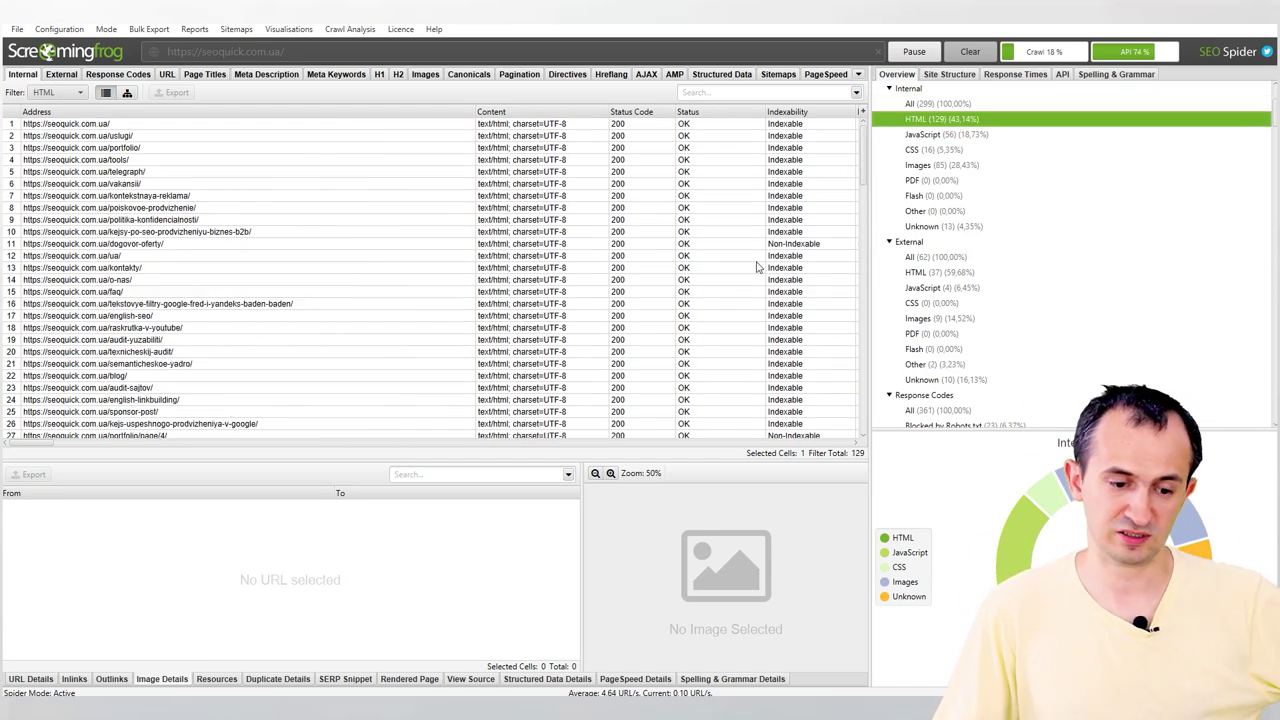
left_click(64, 76)
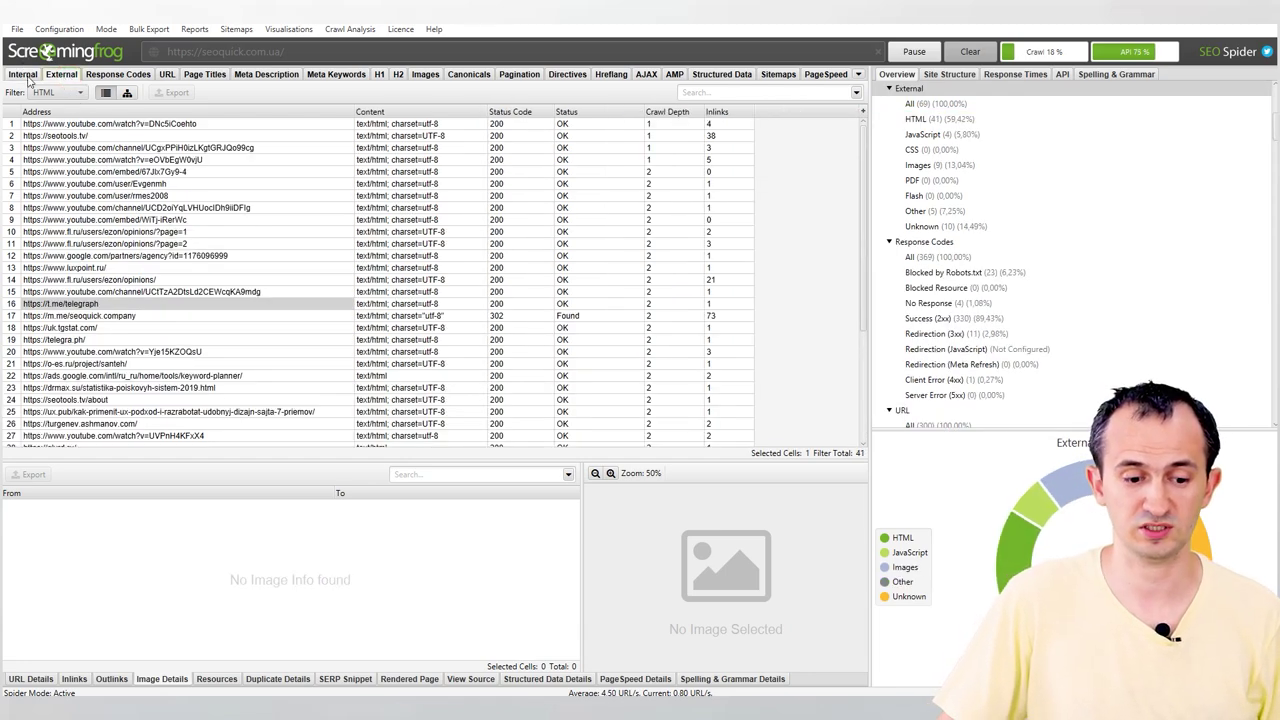
left_click(23, 74)
left_click(63, 76)
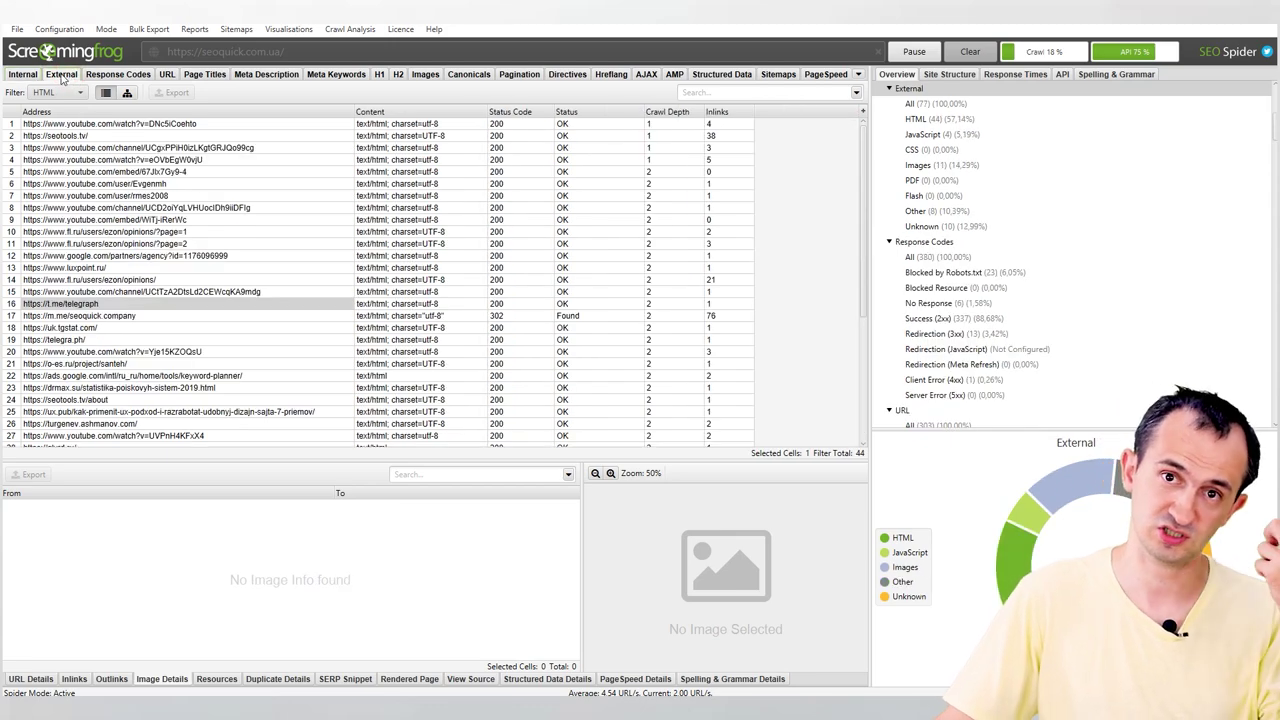
left_click(23, 75)
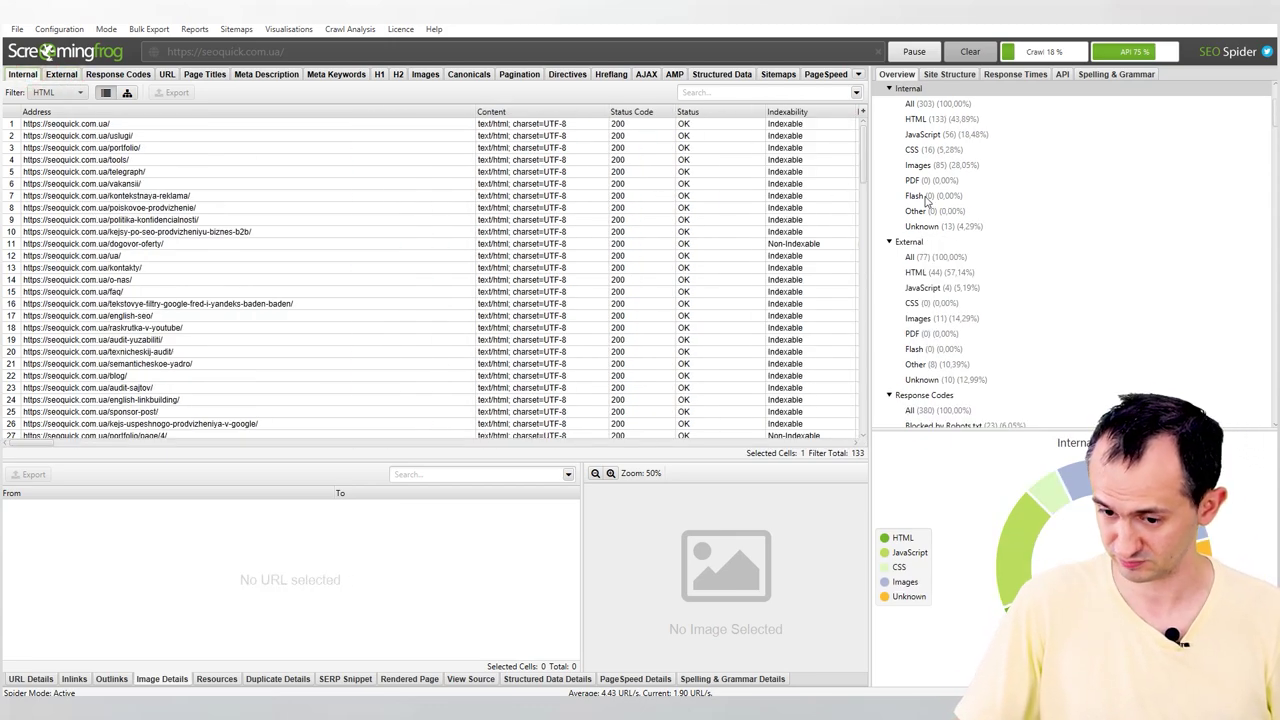
Go through the remaining internal URL types from CSS and Images down to Unknown.
left_click(922, 150)
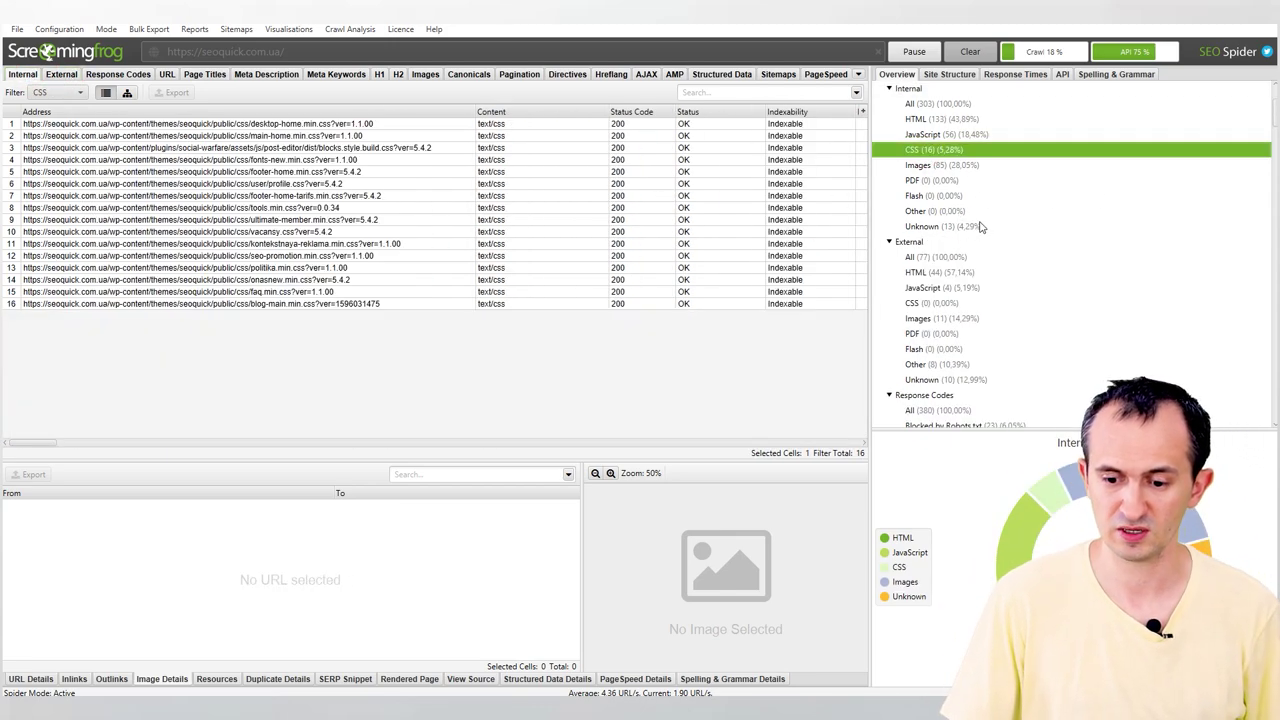
left_click(945, 165)
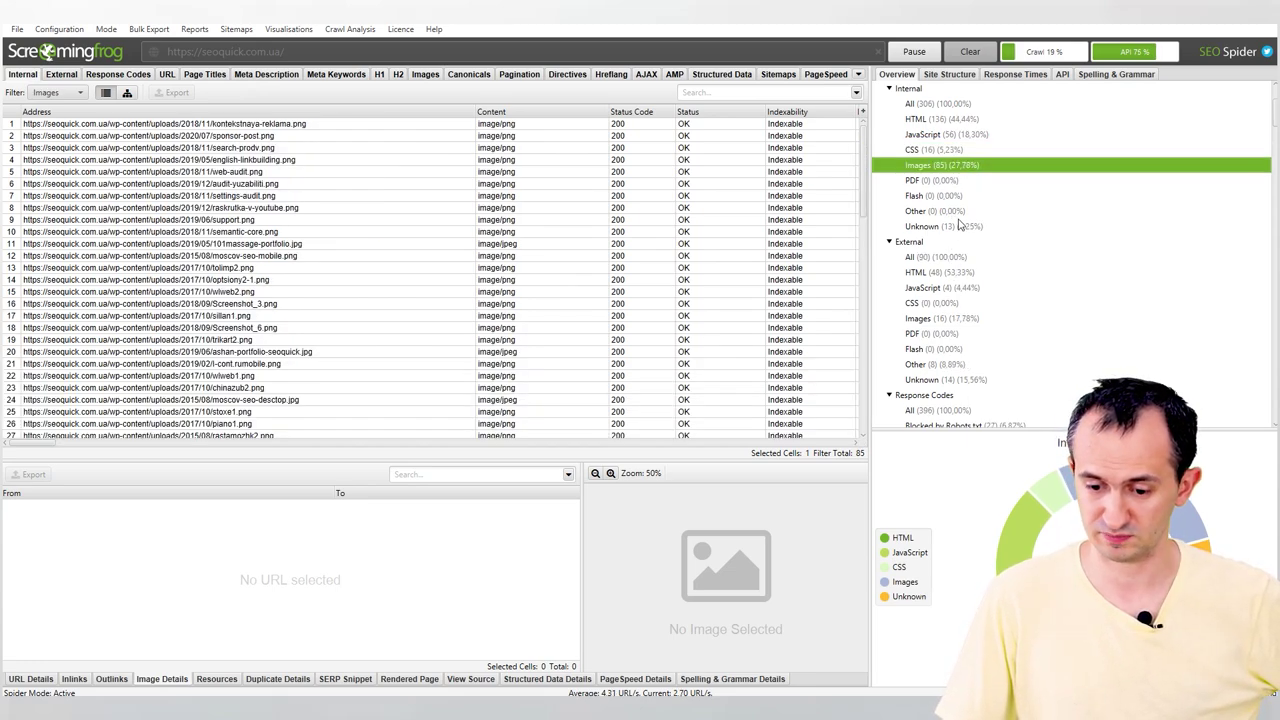
key("Down")
key("Down")
key("Down")
key("Down")
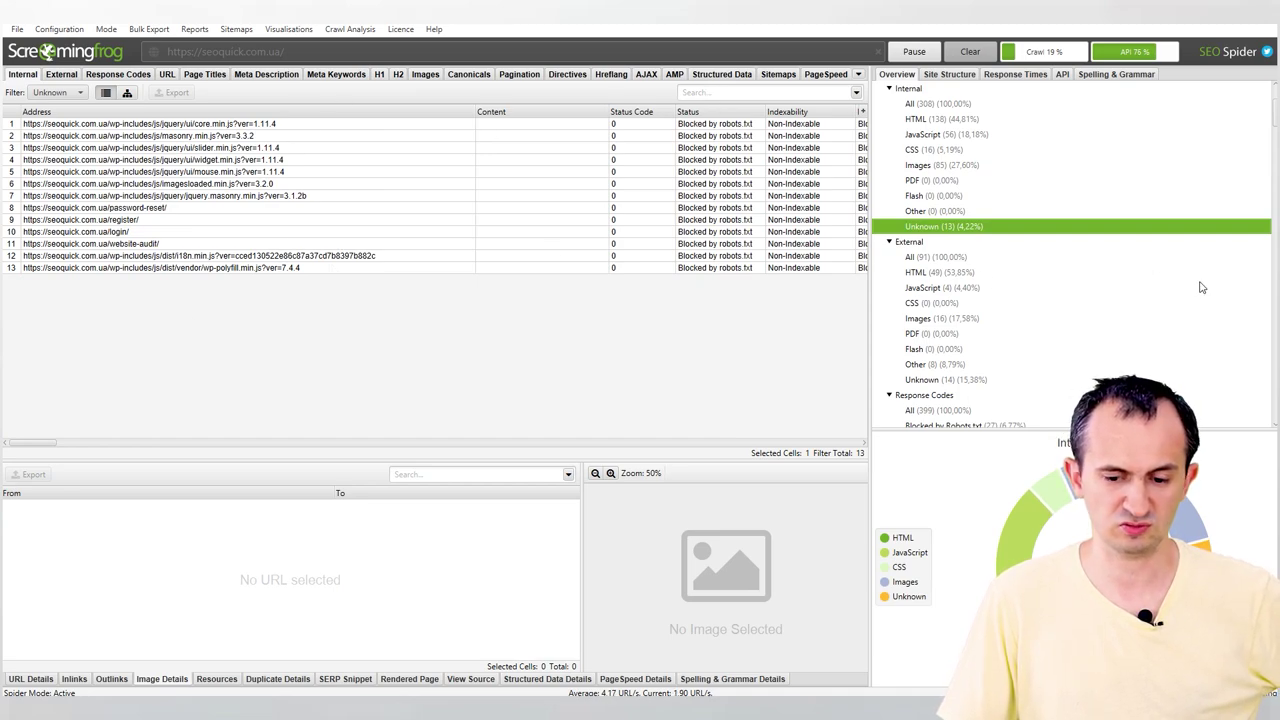
Go through the external URLs by type, viewing all of them, HTML, Images and JavaScript.
left_click(928, 258)
left_click(940, 273)
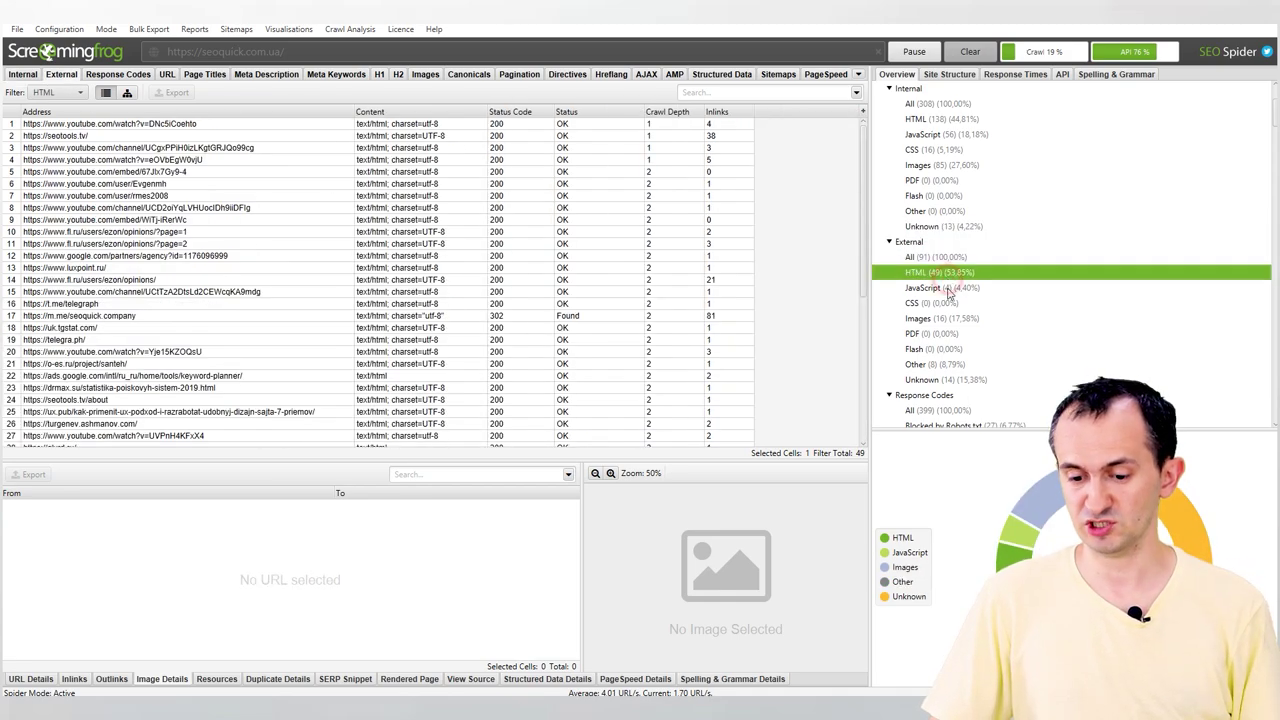
scroll(940, 330, "down", 5)
scroll(940, 365, "up", 5)
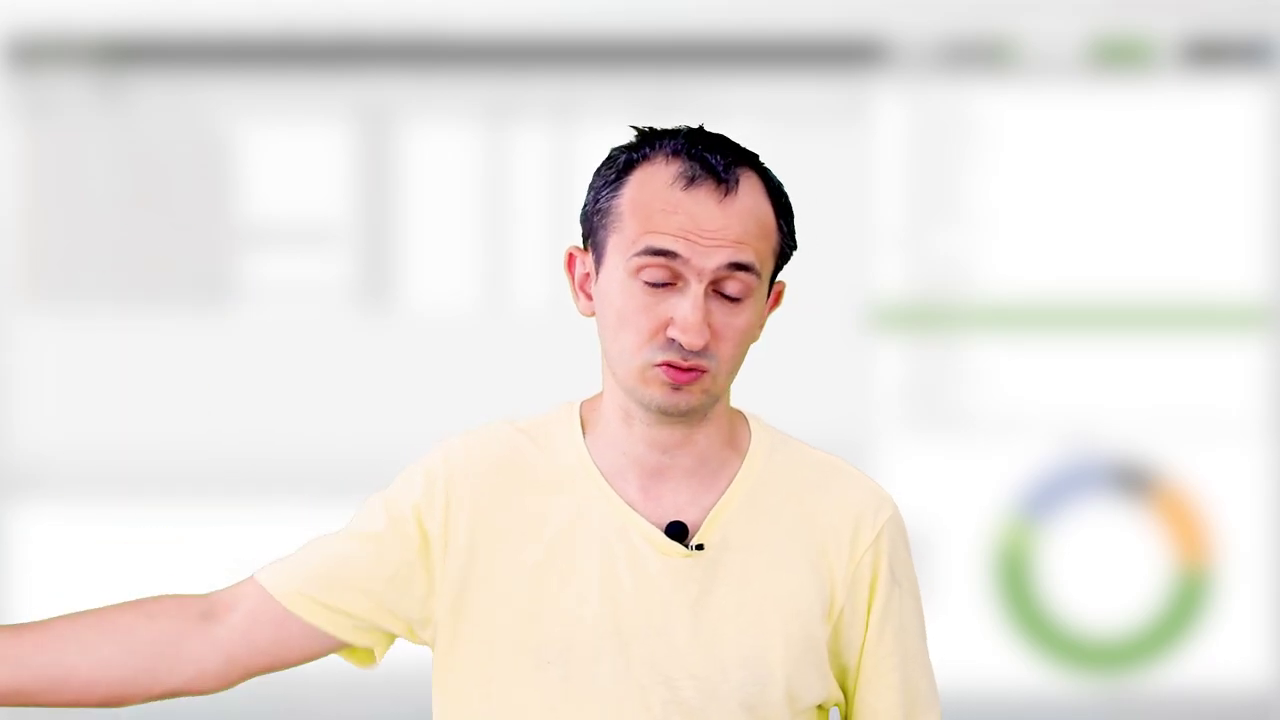
left_click(946, 318)
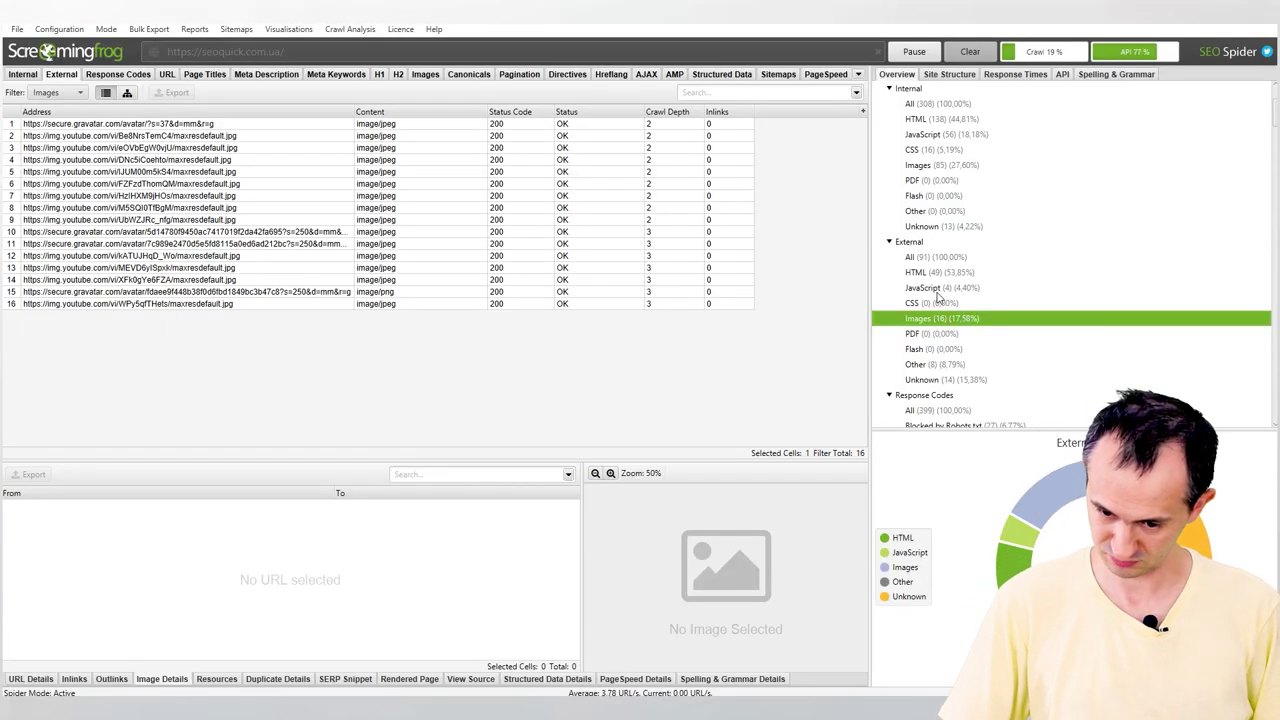
left_click(930, 288)
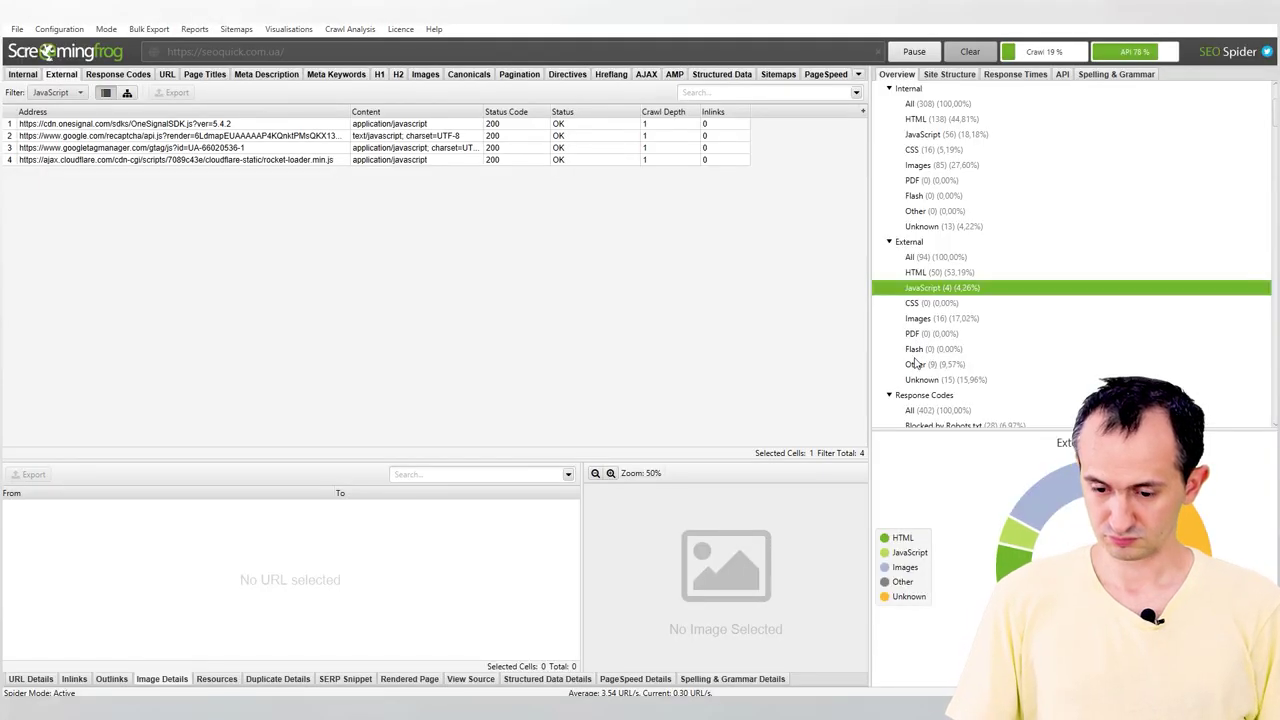
List all response codes of the crawl, sort them by ascending status code and go to the end of the list.
scroll(916, 363, "down", 5)
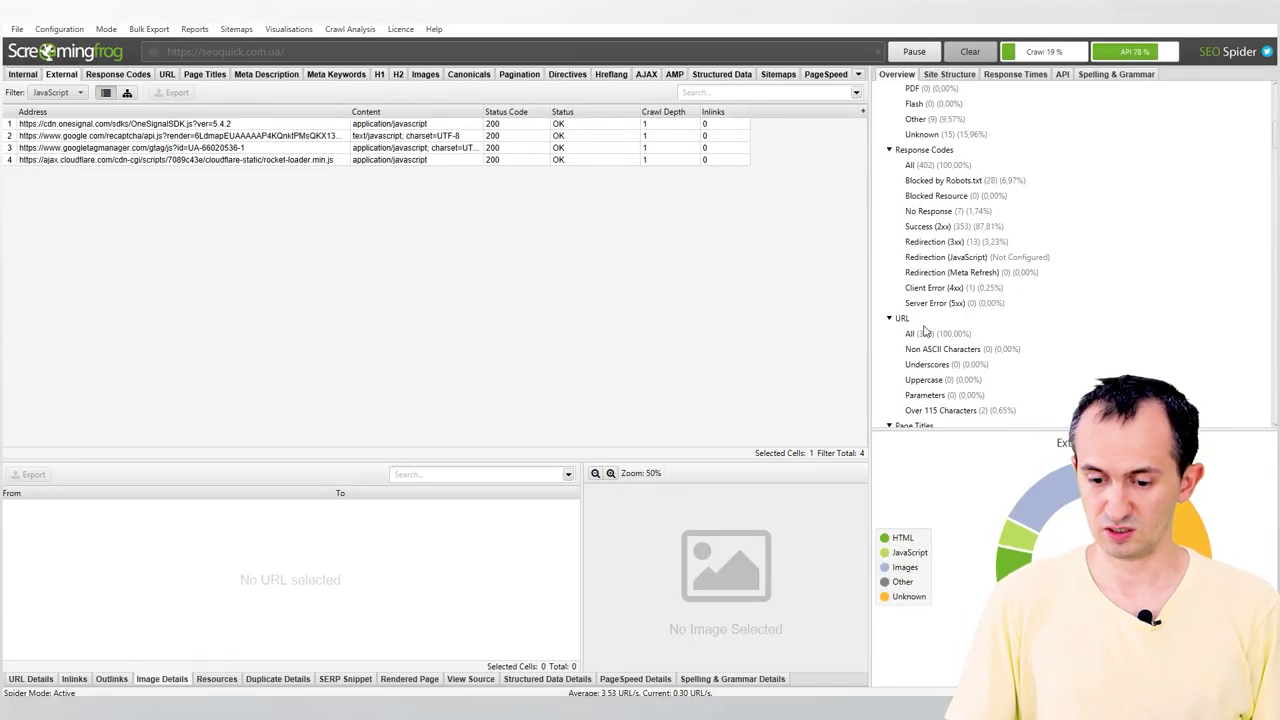
left_click(951, 165)
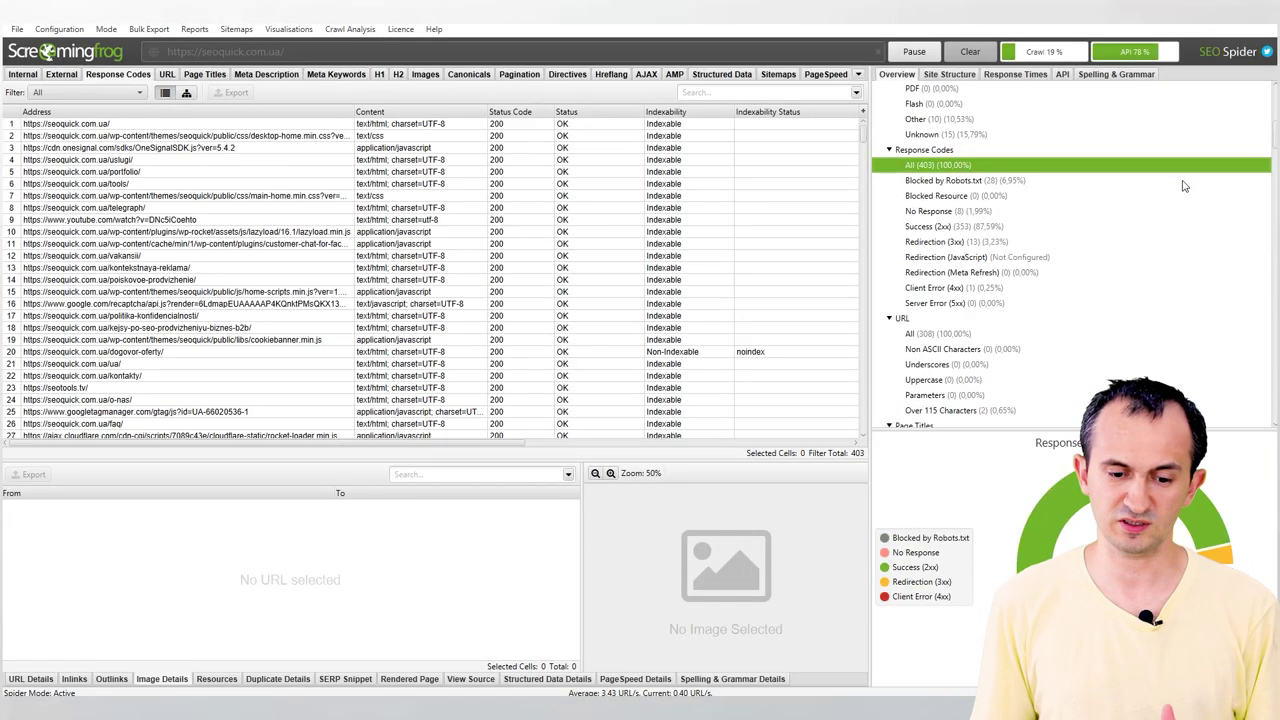
scroll(709, 360, "down", 20)
scroll(600, 250, "up", 15)
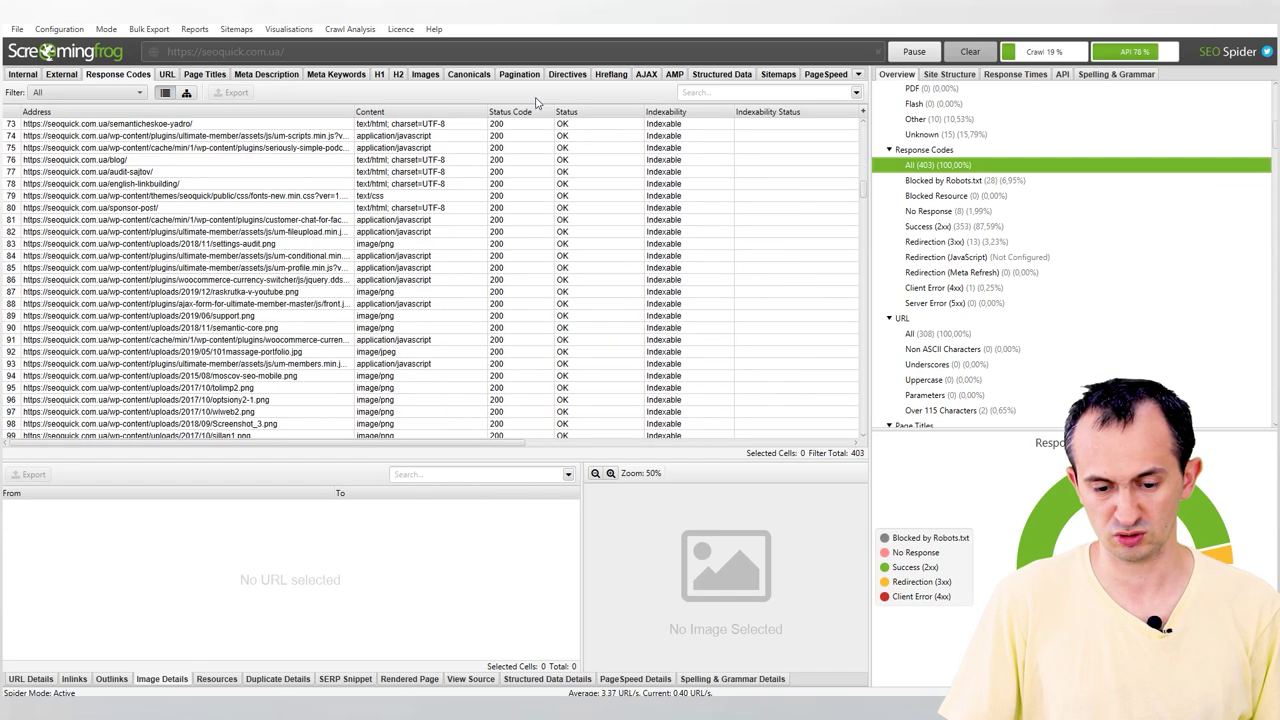
left_click(520, 123)
left_click(524, 112)
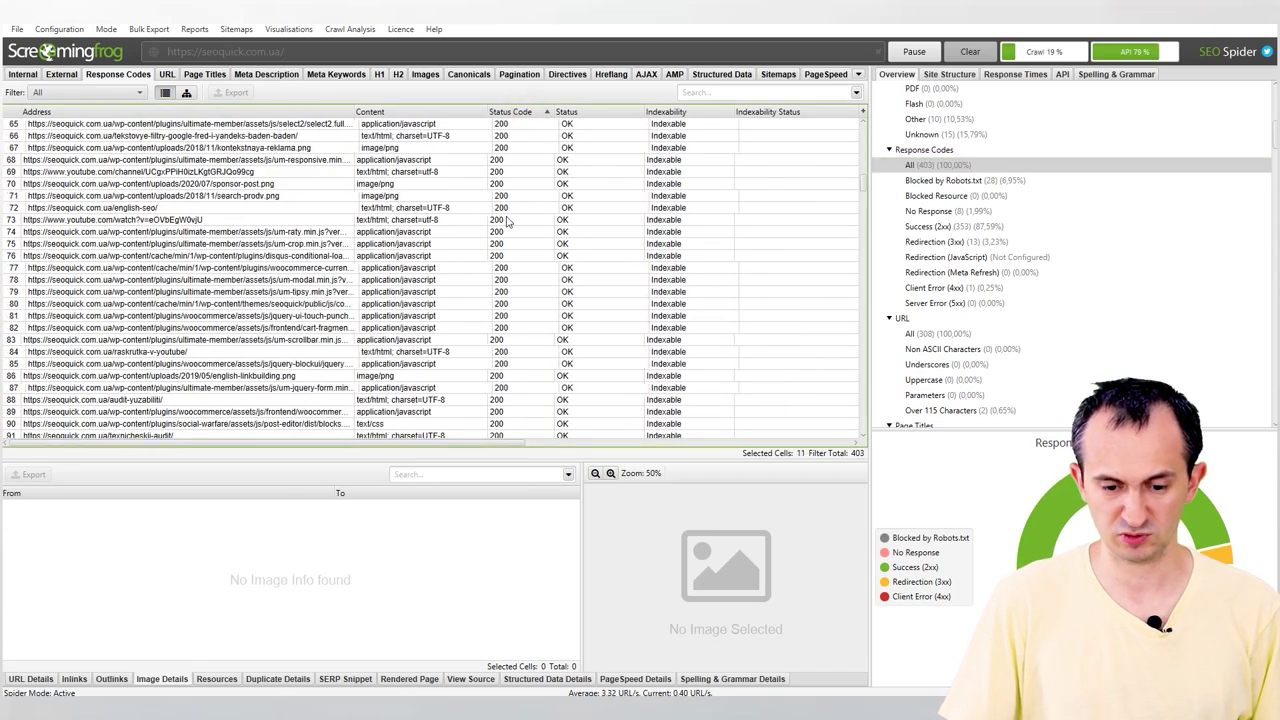
scroll(506, 221, "down", 20)
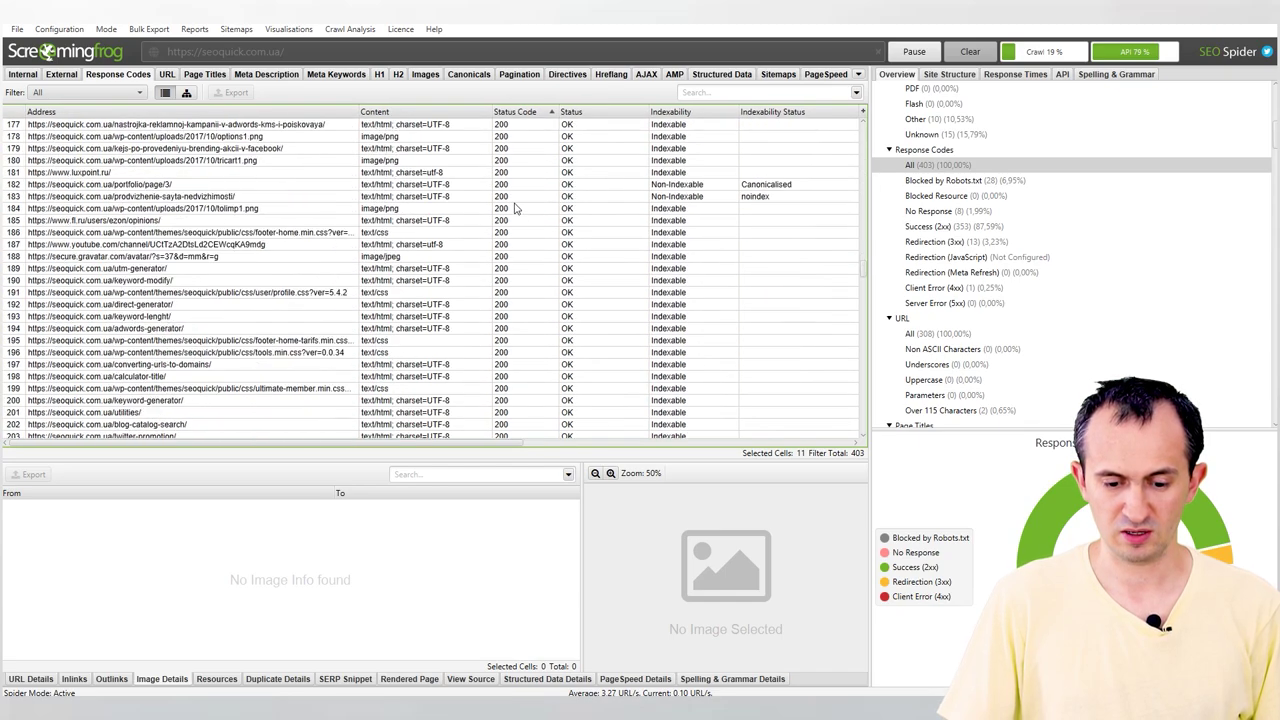
left_click_drag(868, 300, 868, 476)
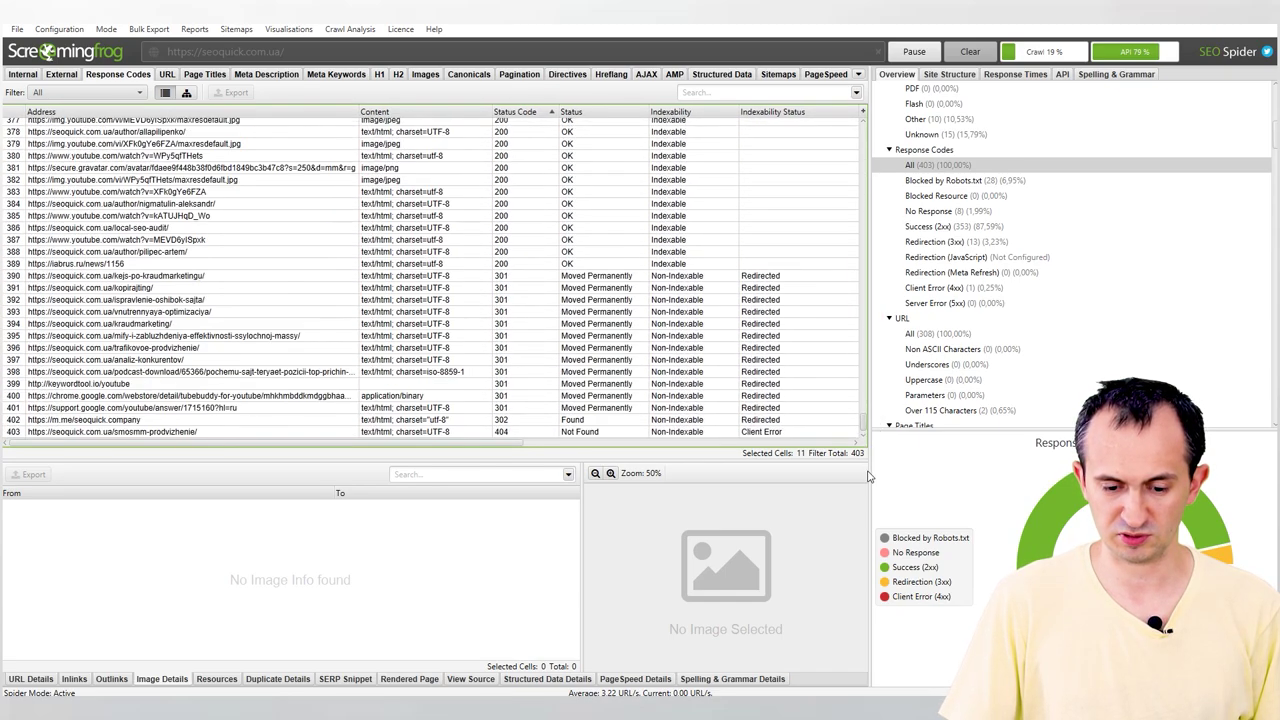
left_click(538, 277)
left_click(543, 433)
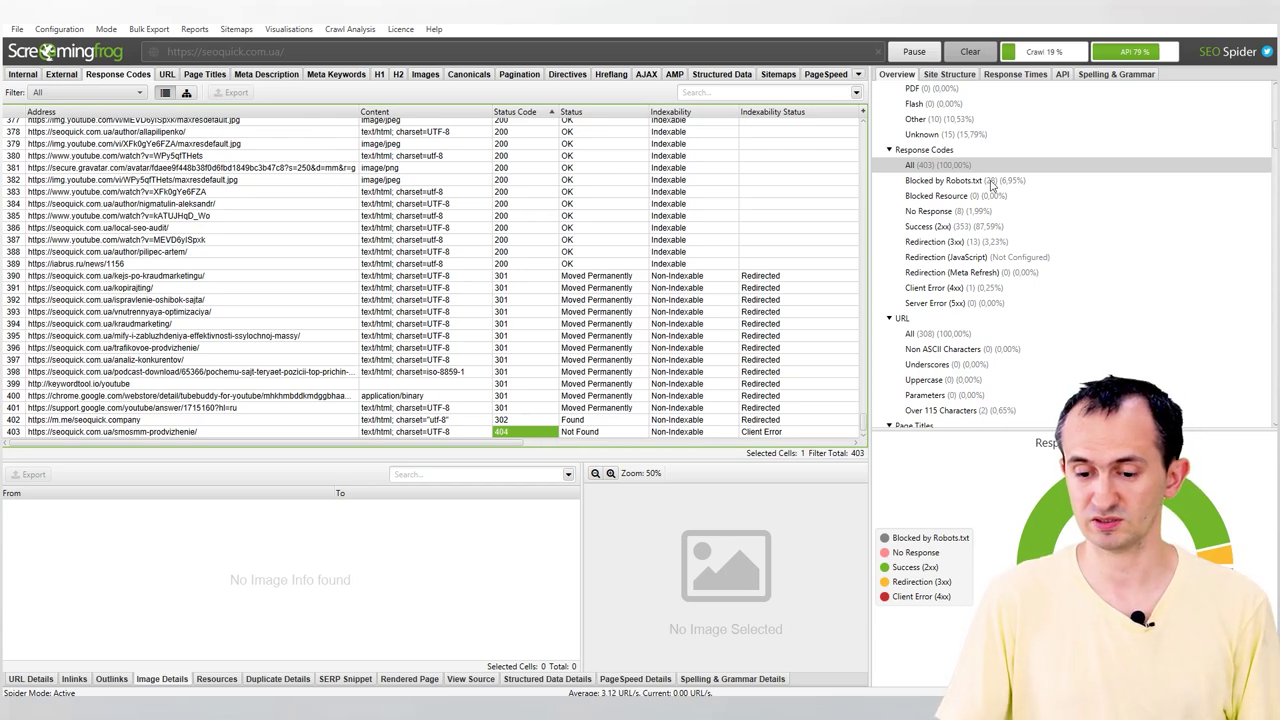
left_click(240, 433)
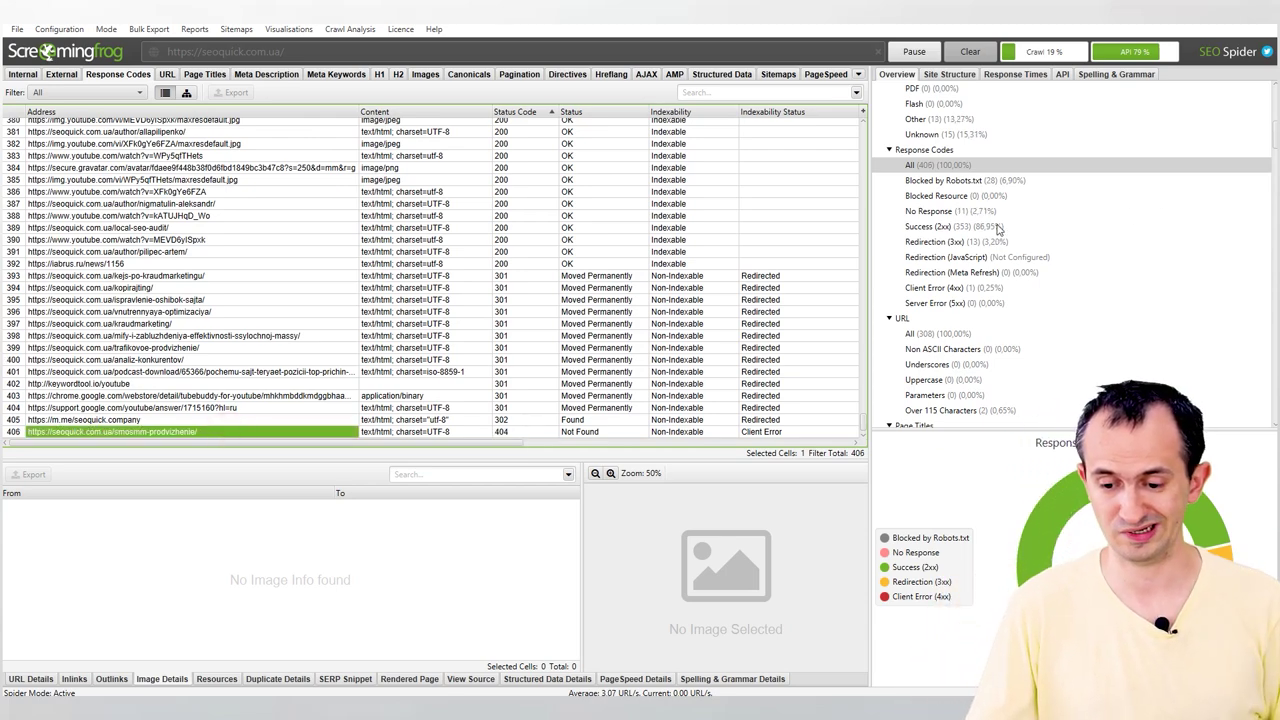
Check the response code filters for Redirection (Meta Refresh), Server Error (5xx) and Client Error (4xx).
left_click(945, 273)
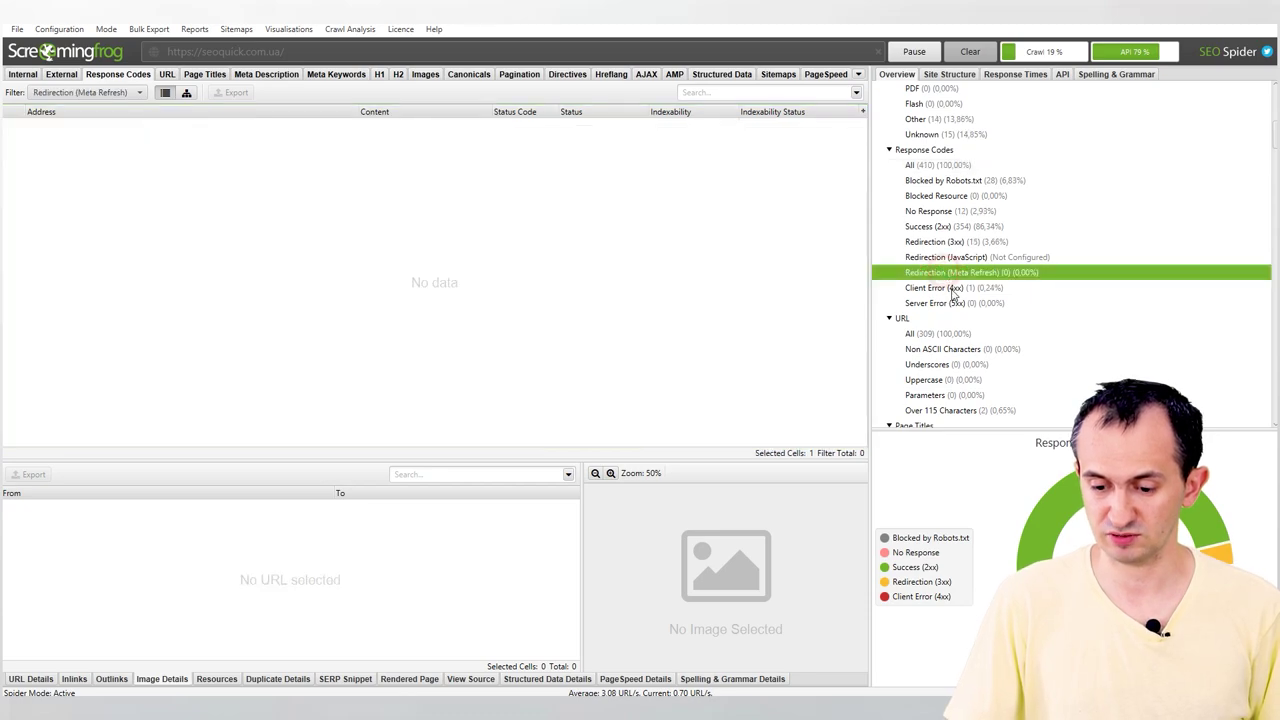
left_click(942, 302)
left_click(945, 288)
List all addresses in the URL category and look over the URL and page title issues in the crawl overview.
left_click(930, 334)
scroll(935, 330, "down", 8)
scroll(938, 324, "up", 5)
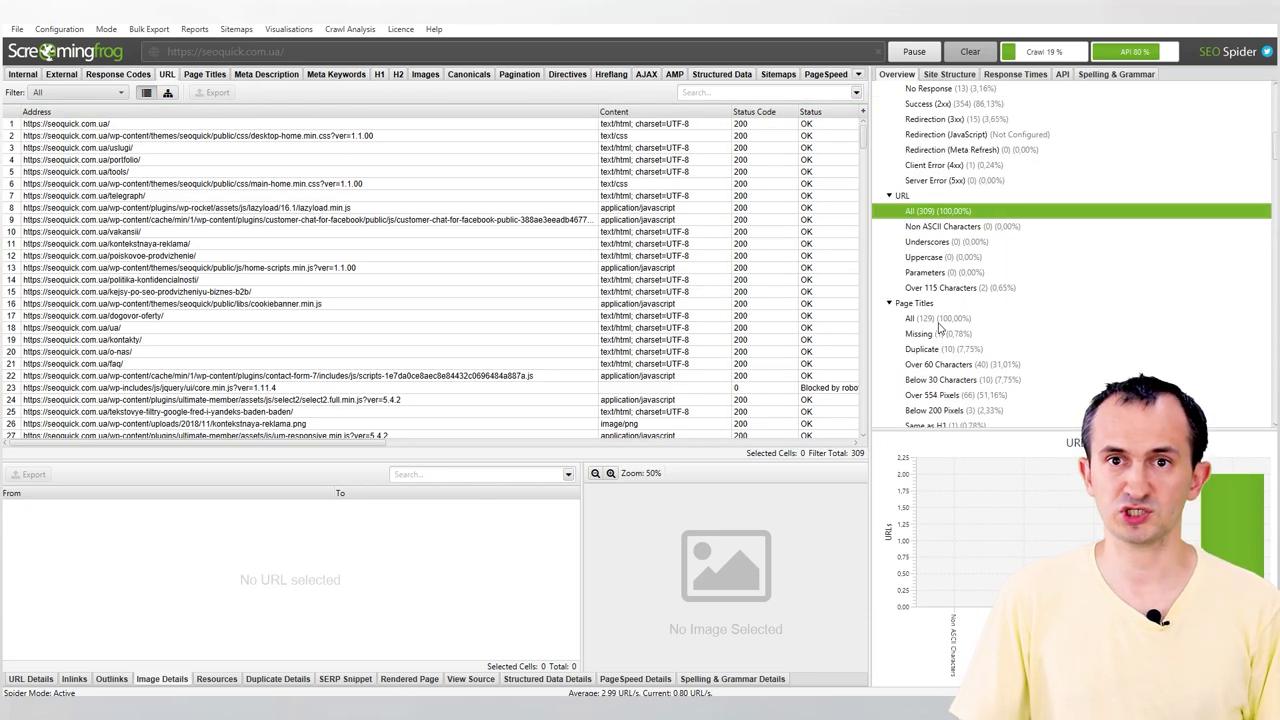
Check the URL issue filters in turn: Non ASCII Characters, Underscores, Uppercase, Parameters and Over 115 Characters.
left_click(943, 227)
left_click(935, 242)
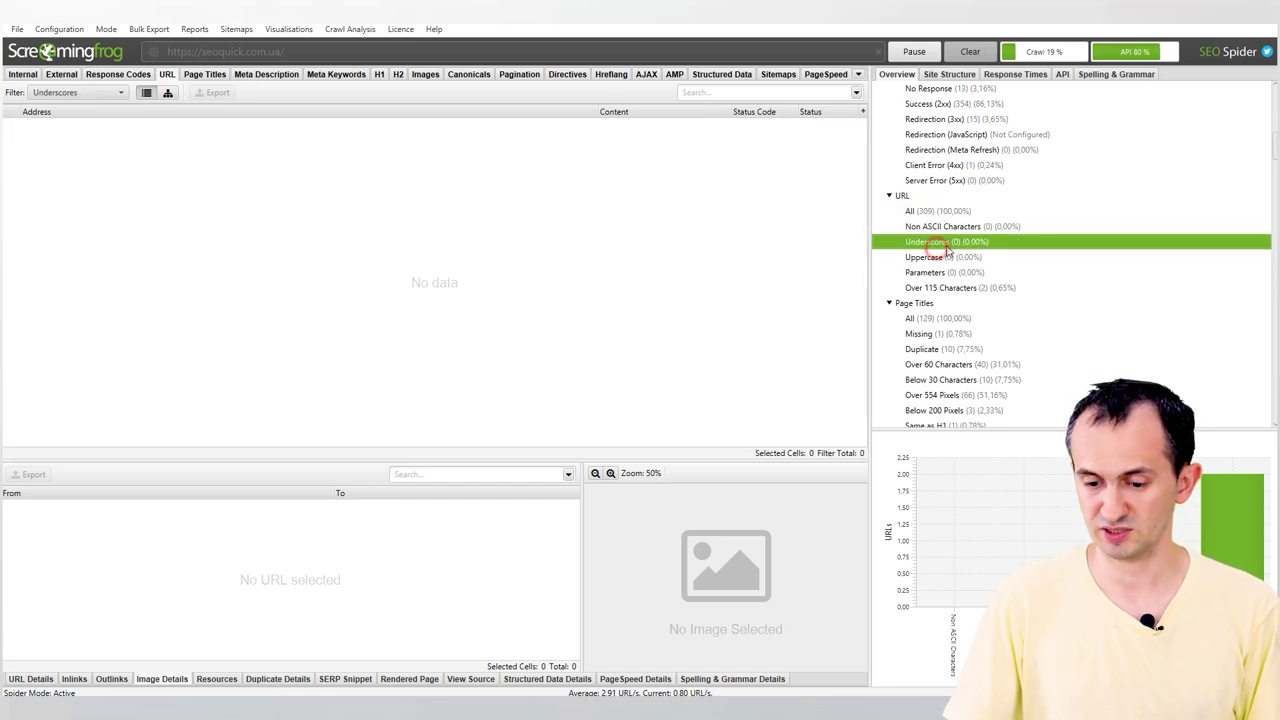
left_click(944, 259)
left_click(945, 273)
left_click(960, 288)
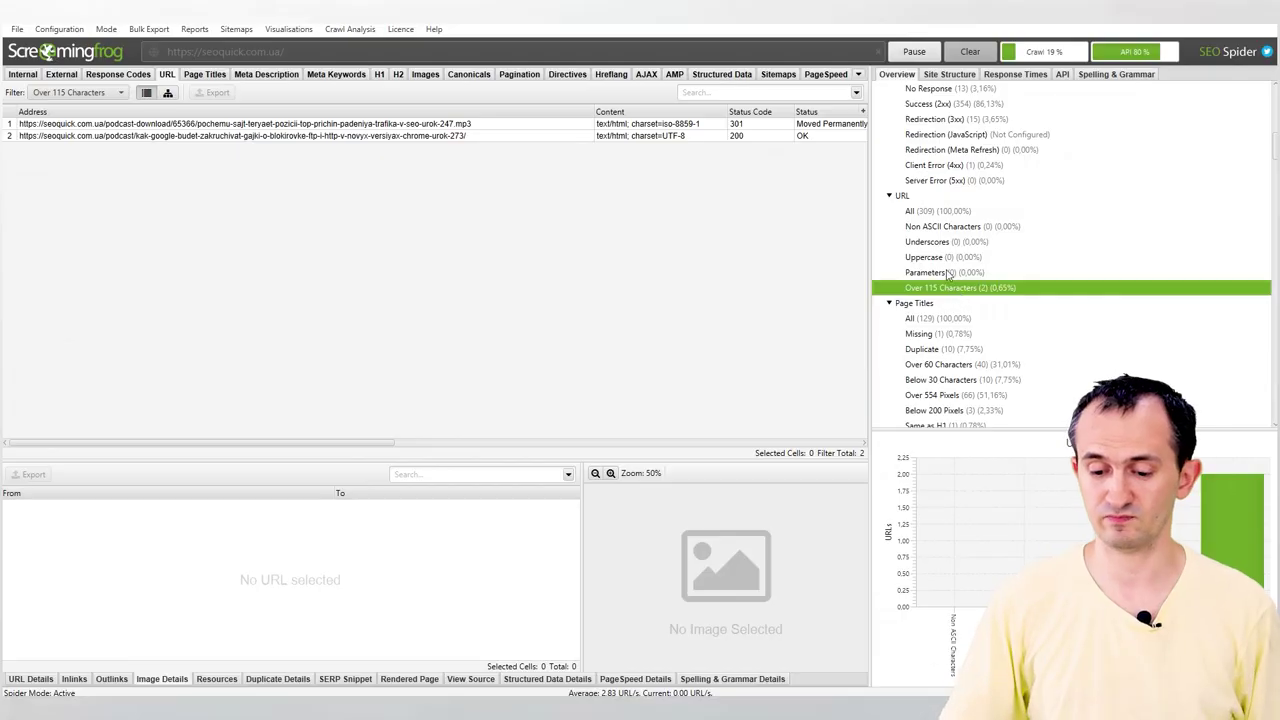
Review the Page Titles filters from All, Missing and Duplicate through the character and pixel length limits to Multiple.
scroll(935, 265, "down", 8)
scroll(932, 265, "up", 5)
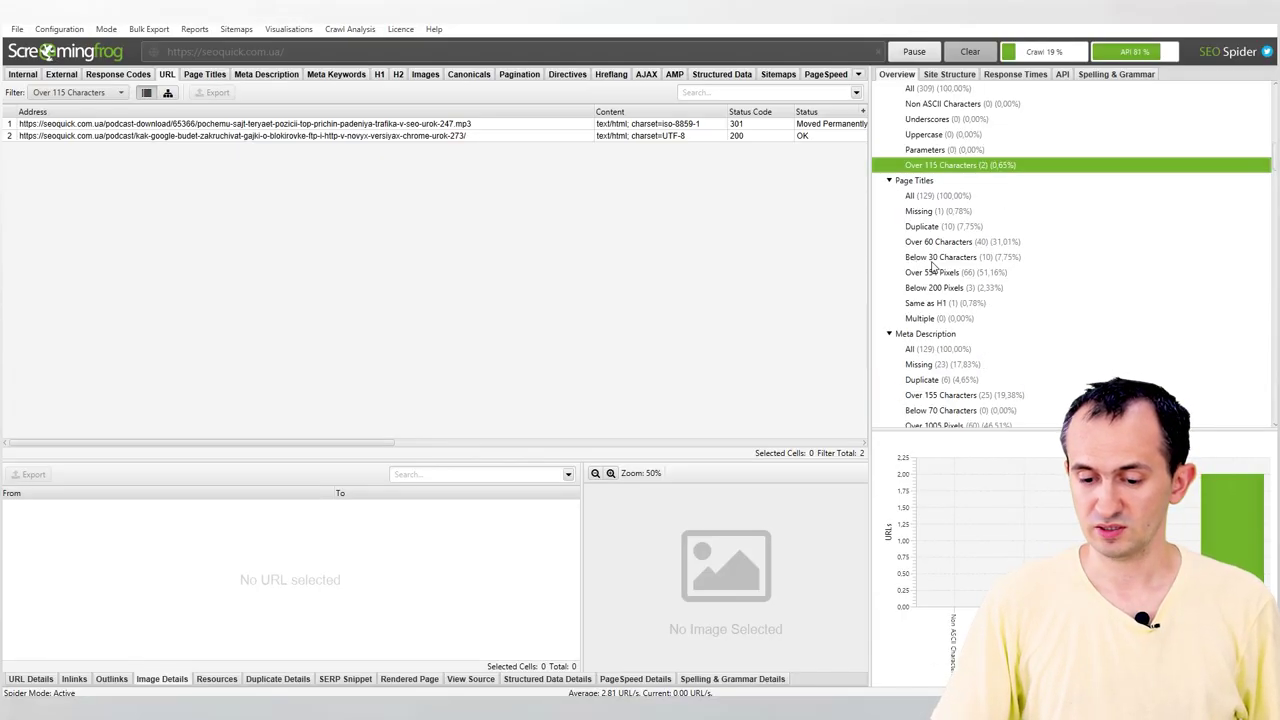
left_click(915, 196)
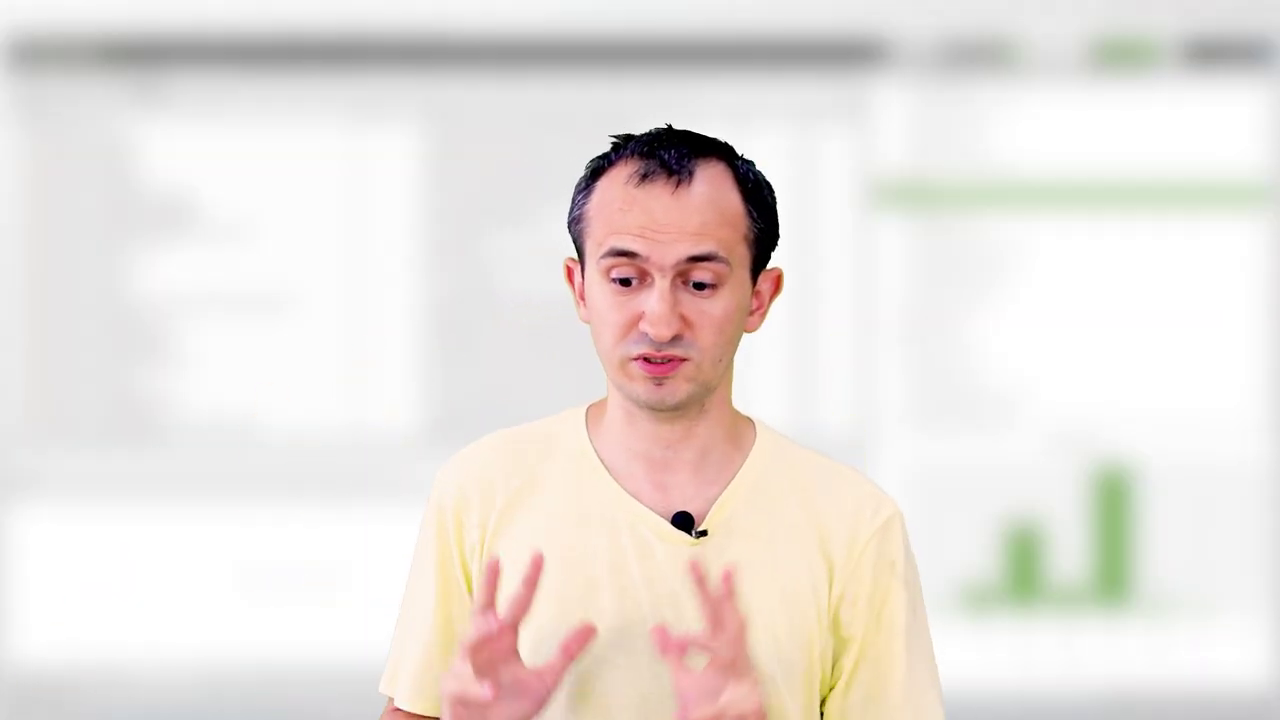
left_click(925, 211)
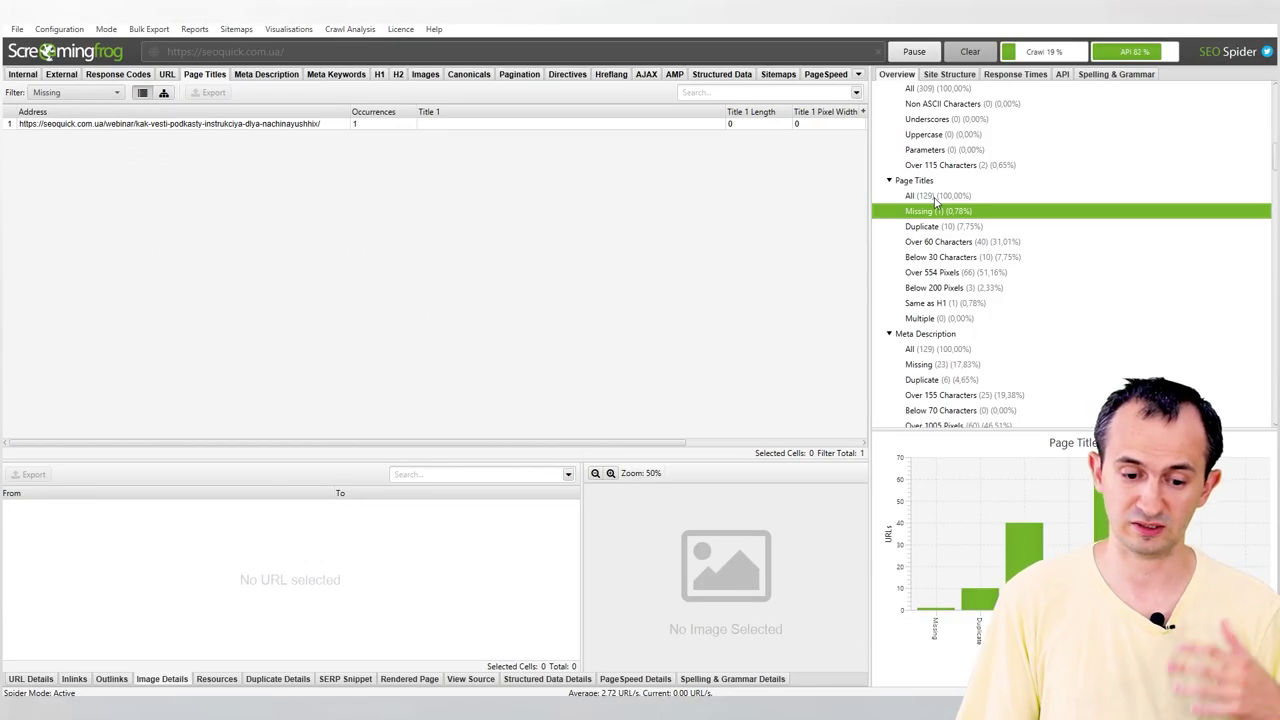
key("Down")
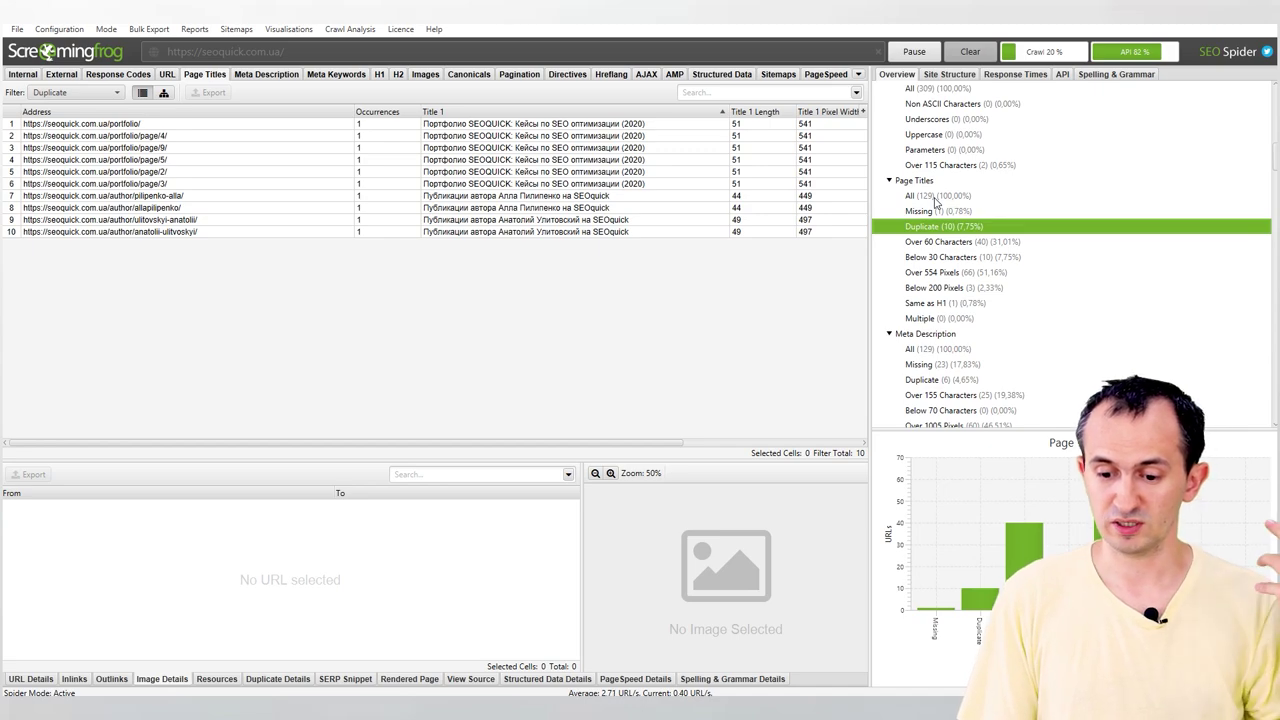
key("Down")
key("Down")
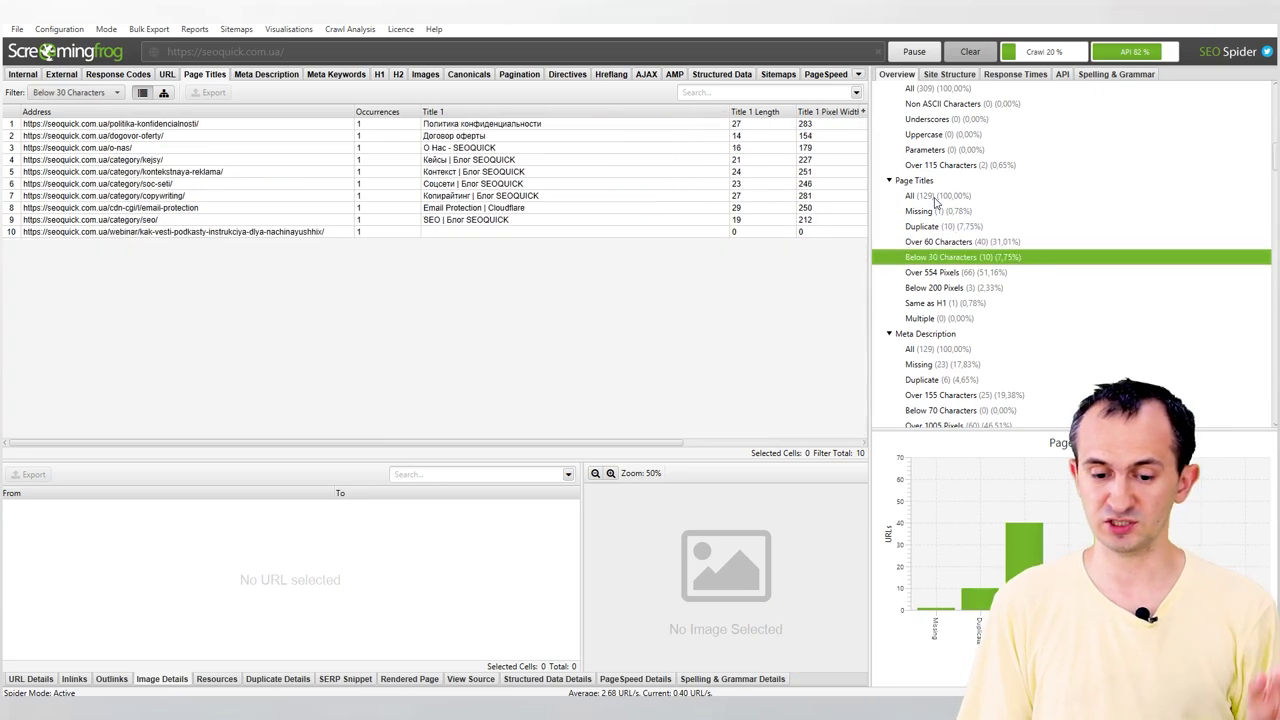
key("Down")
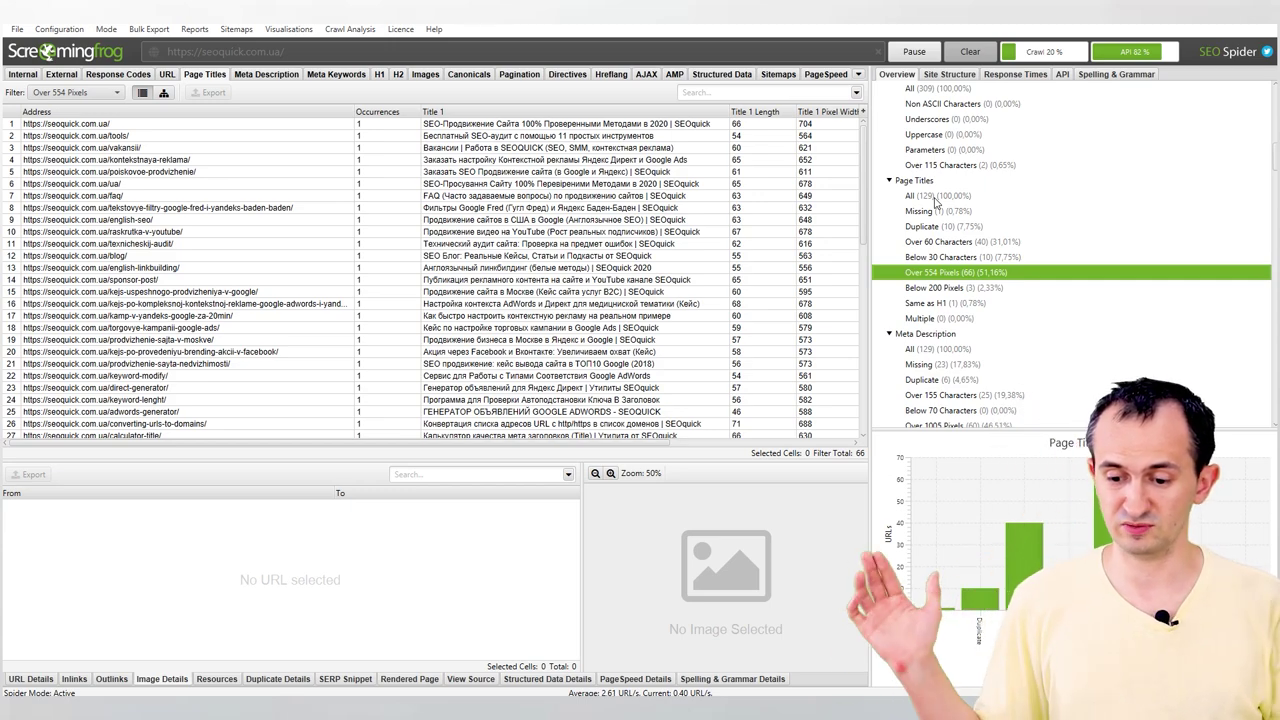
key("Down")
key("Down")
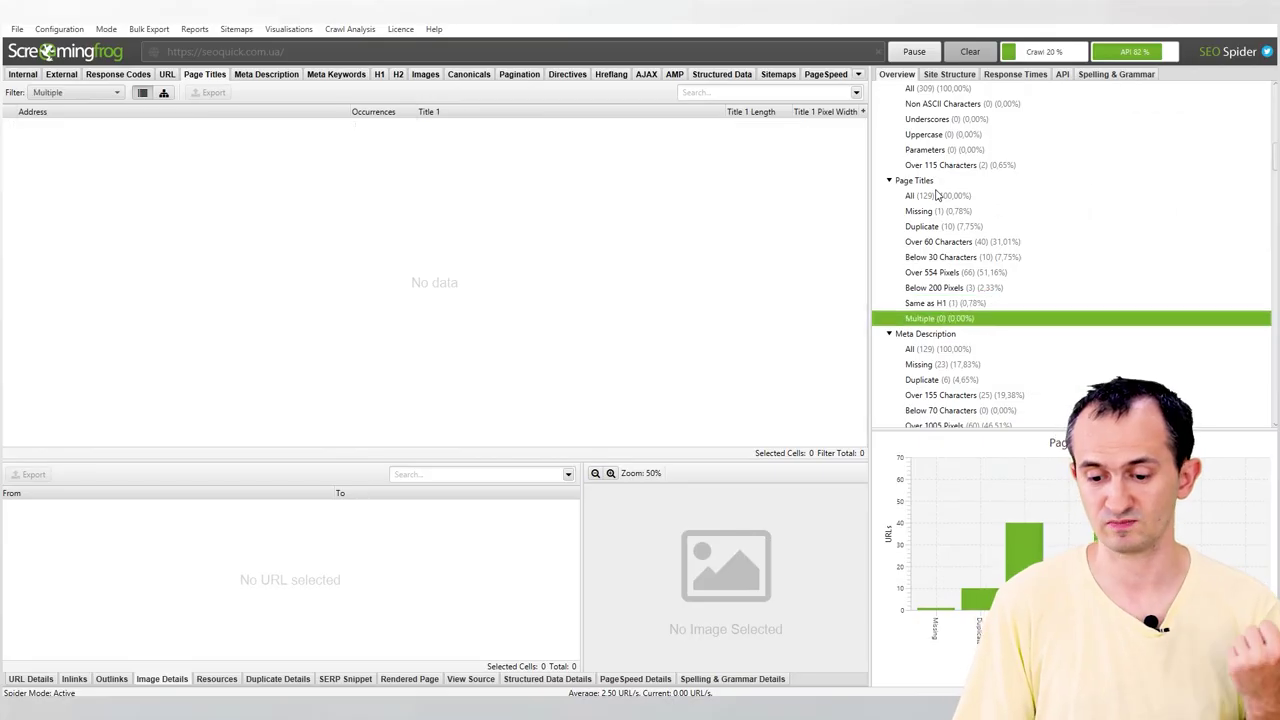
Review the Meta Description filters from All through Over 155 Characters and Below 400 Pixels to Multiple.
key("Down")
key("Down")
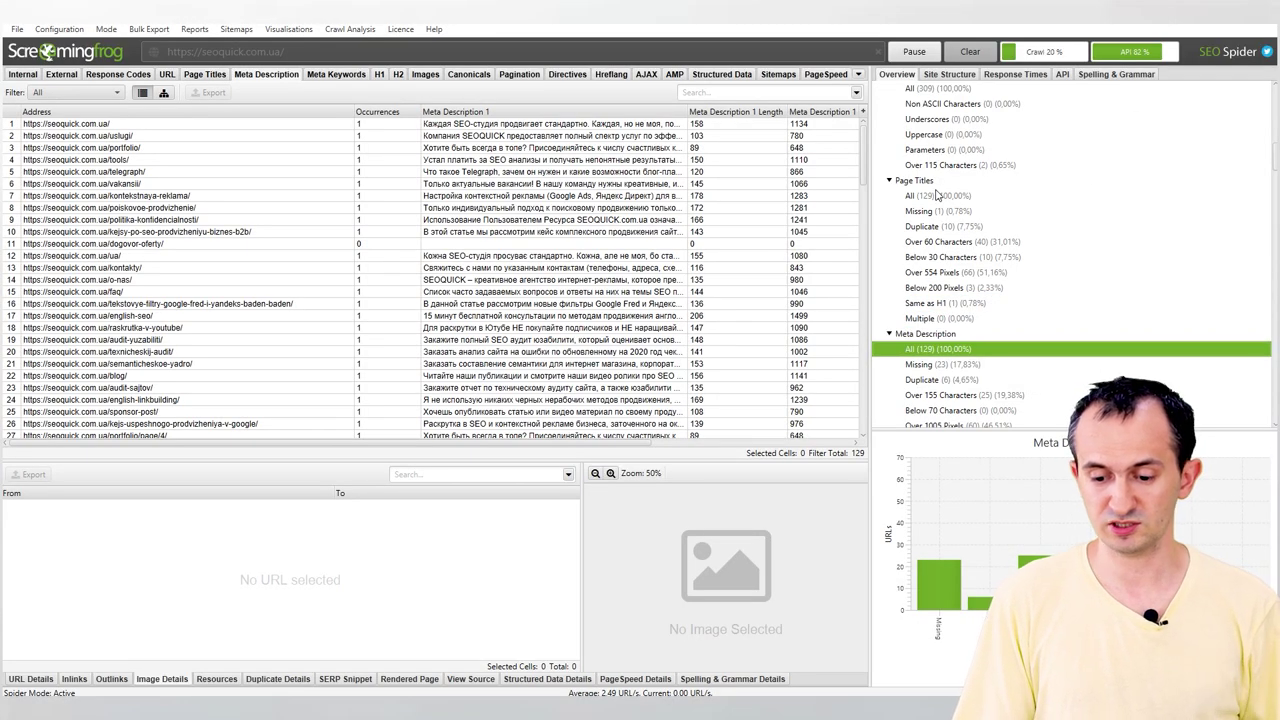
scroll(995, 280, "down", 3)
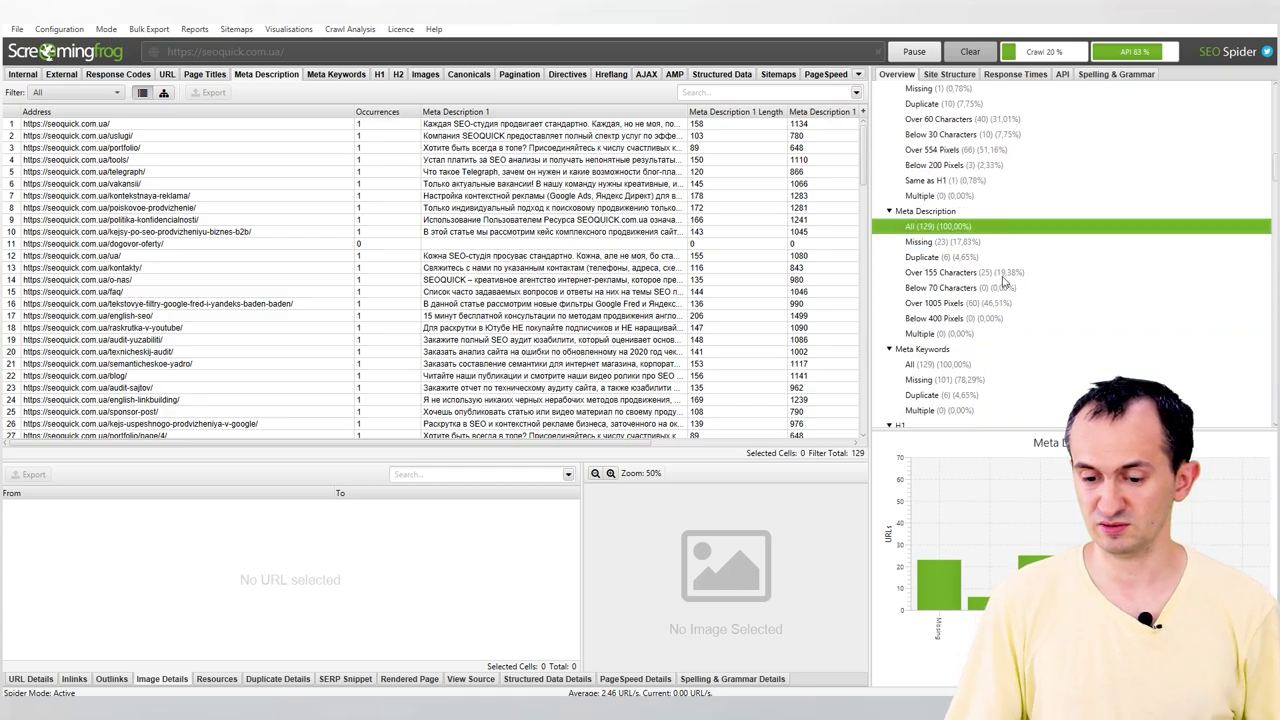
key("Down")
key("Down")
key("Down")
key("Down")
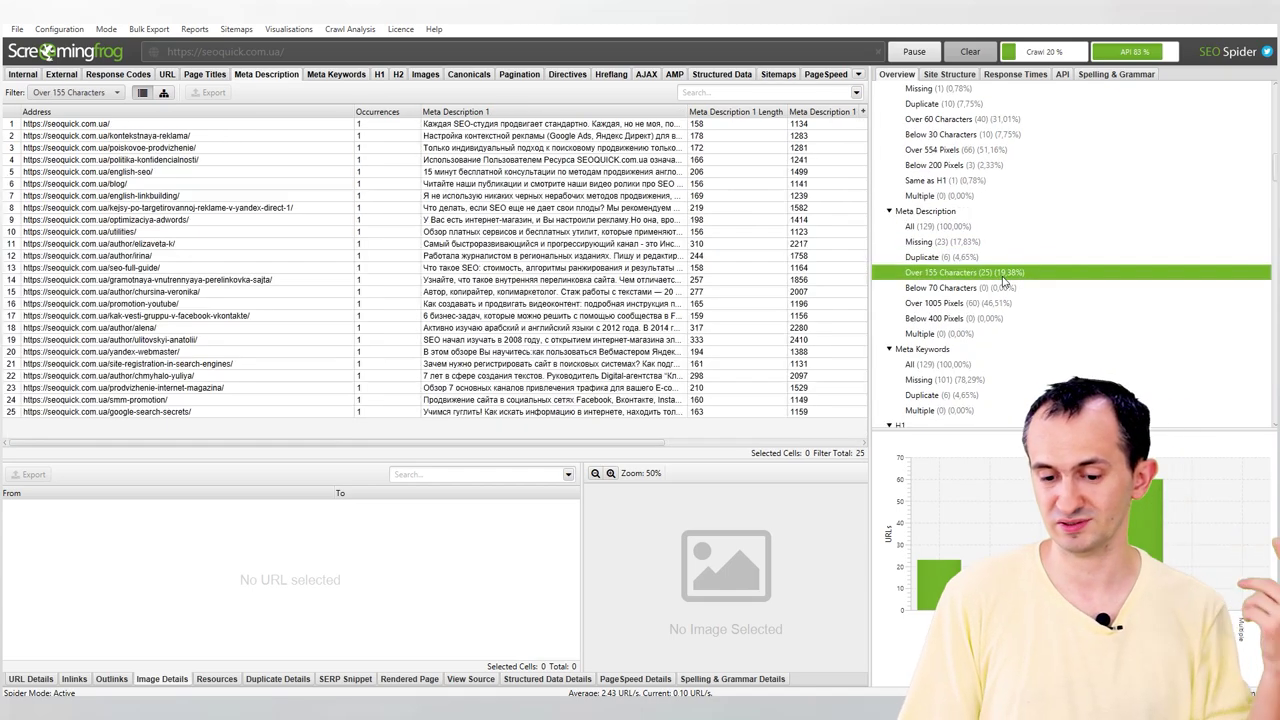
key("Down")
key("Down")
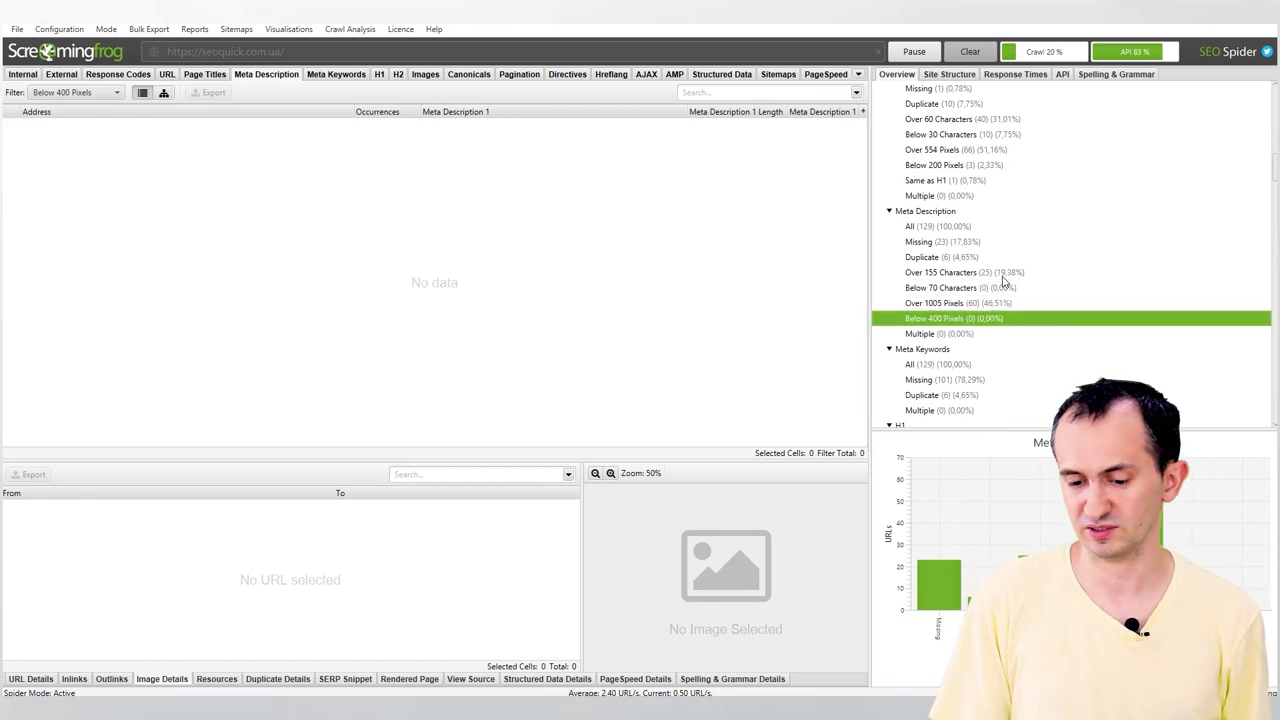
key("Down")
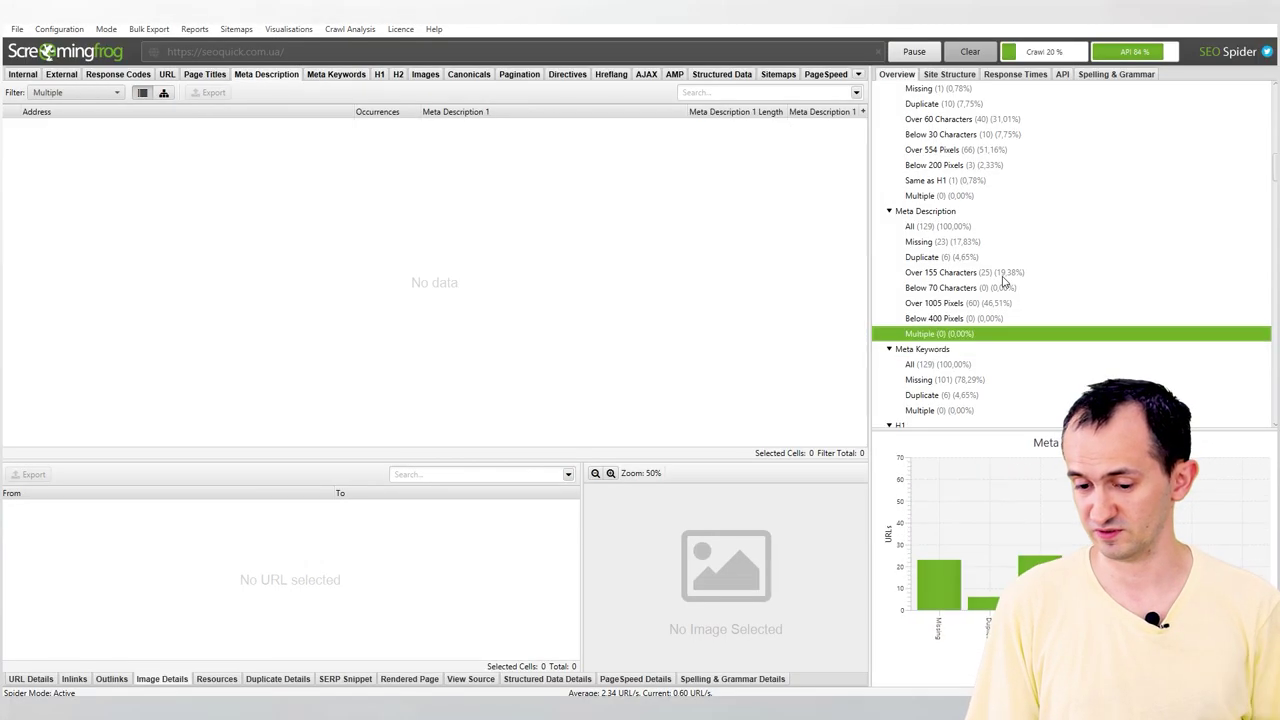
List all pages under Meta Keywords and go through its Missing, Duplicate and Multiple filters.
key("Down")
key("Down")
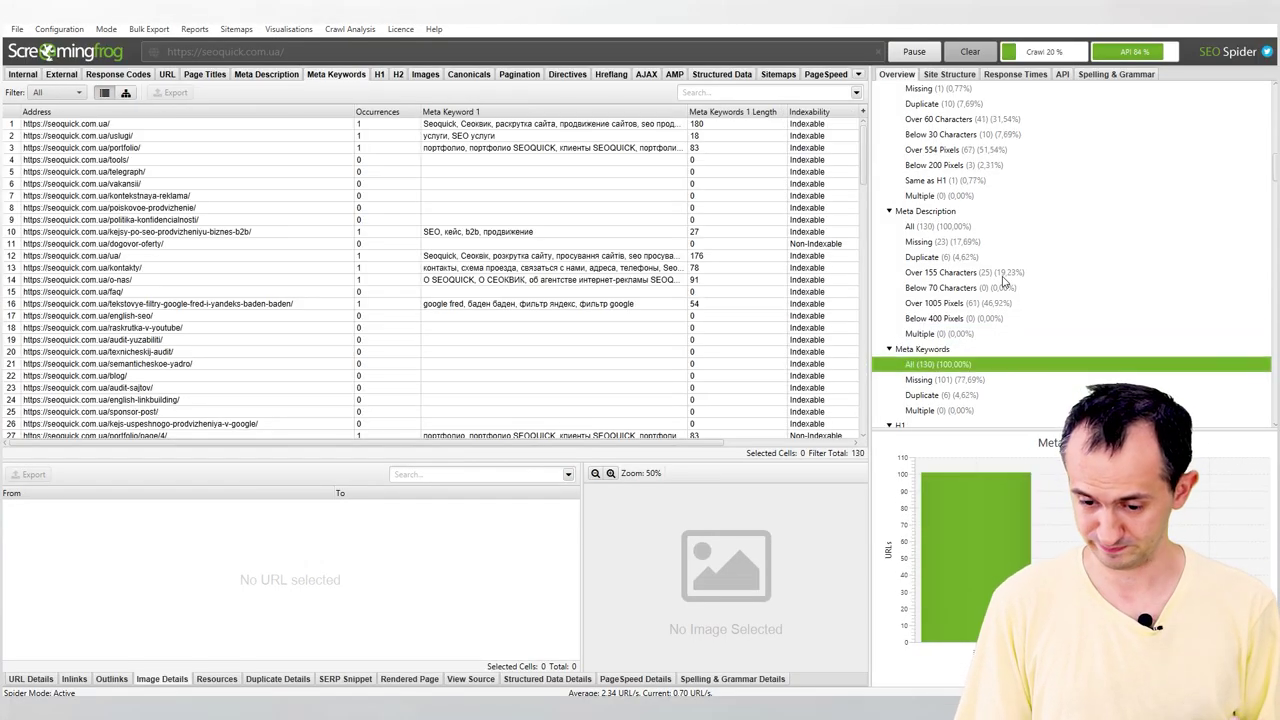
key("Down")
key("Down")
key("Down")
Review the H1 filters All, Missing, Duplicate, Over 70 Characters and Multiple.
key("Down")
key("Down")
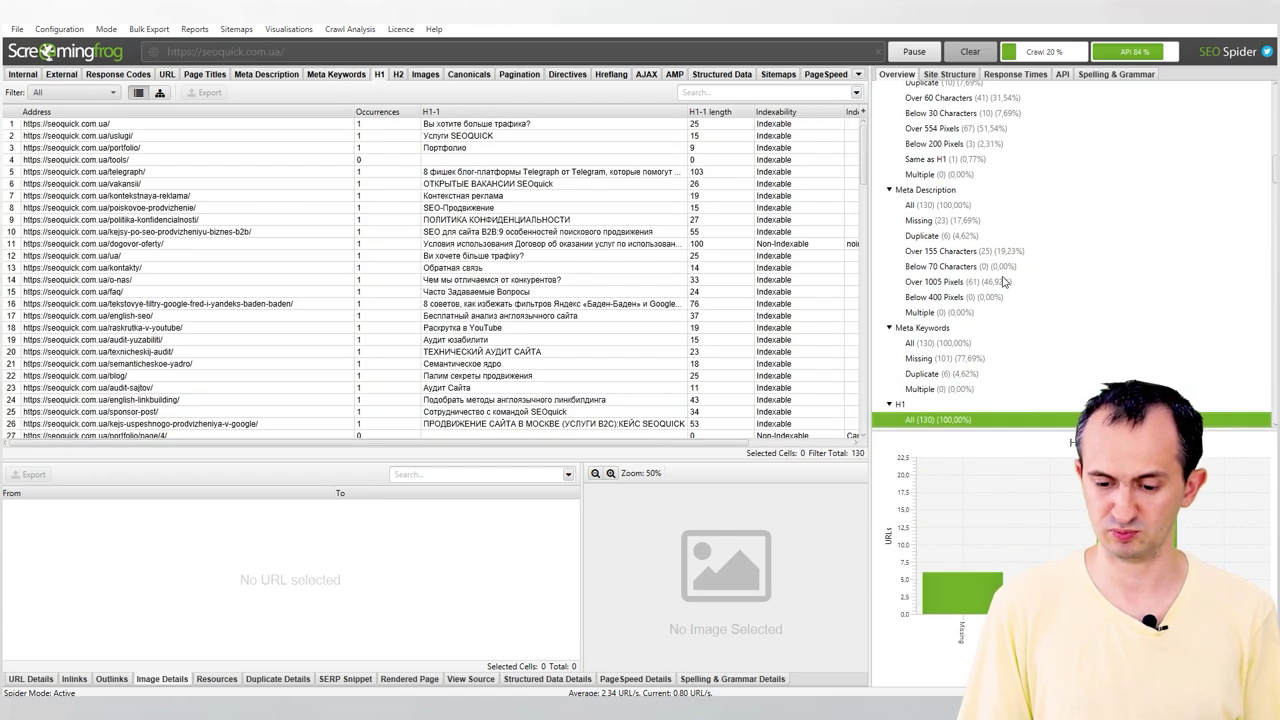
key("Down")
key("Down")
key("Up")
key("Up")
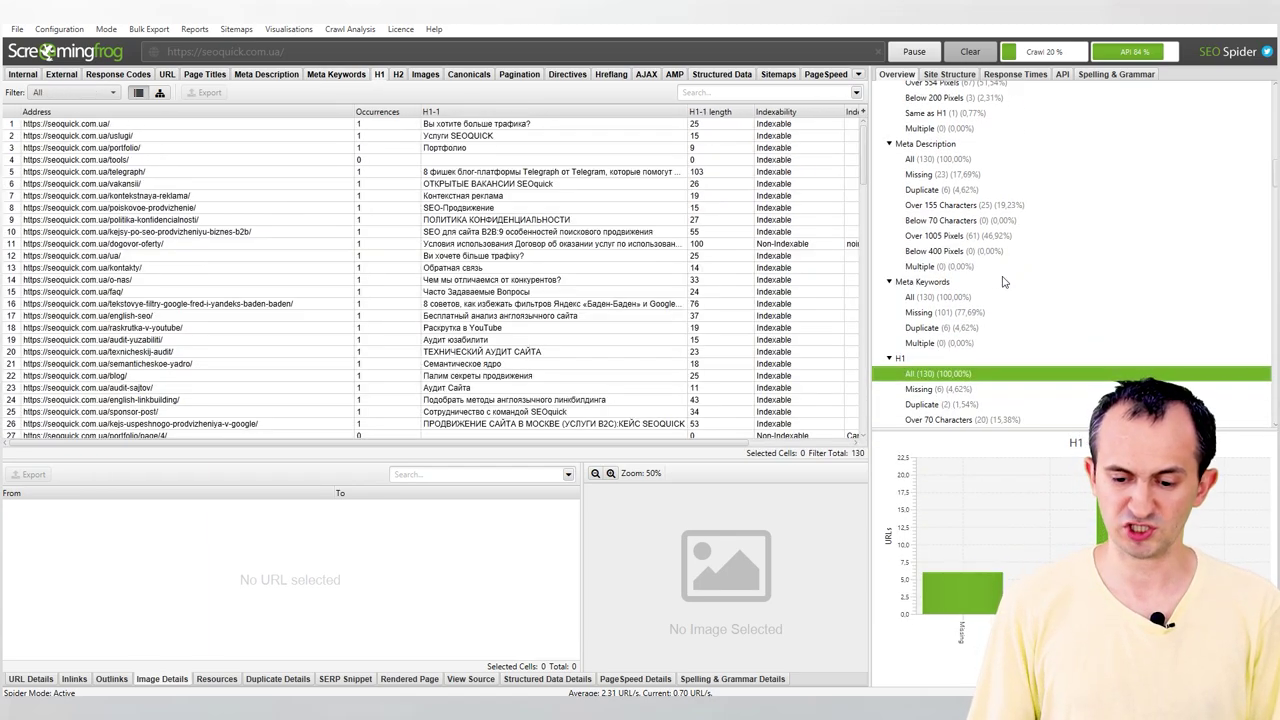
key("Down")
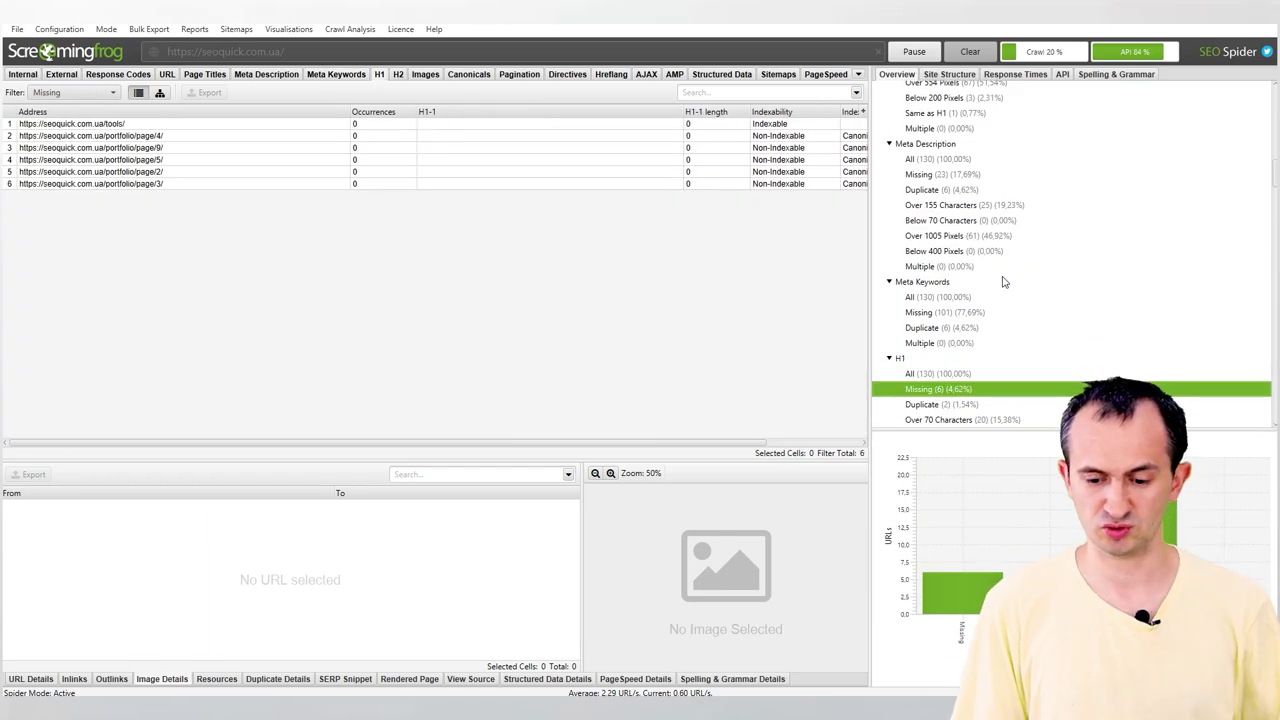
key("Down")
key("Down")
key("Down")
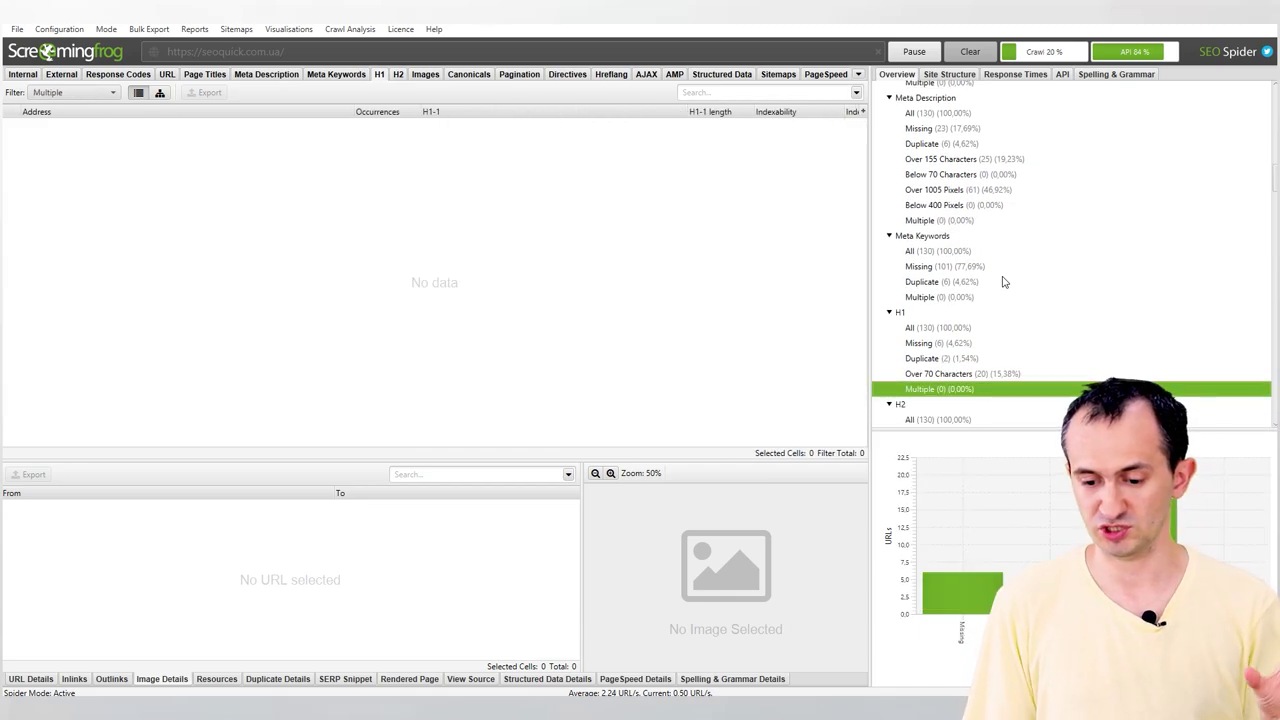
Examine the H2 headings by going through the category's filters, including Missing and Multiple.
key("Down")
key("Down")
key("Down")
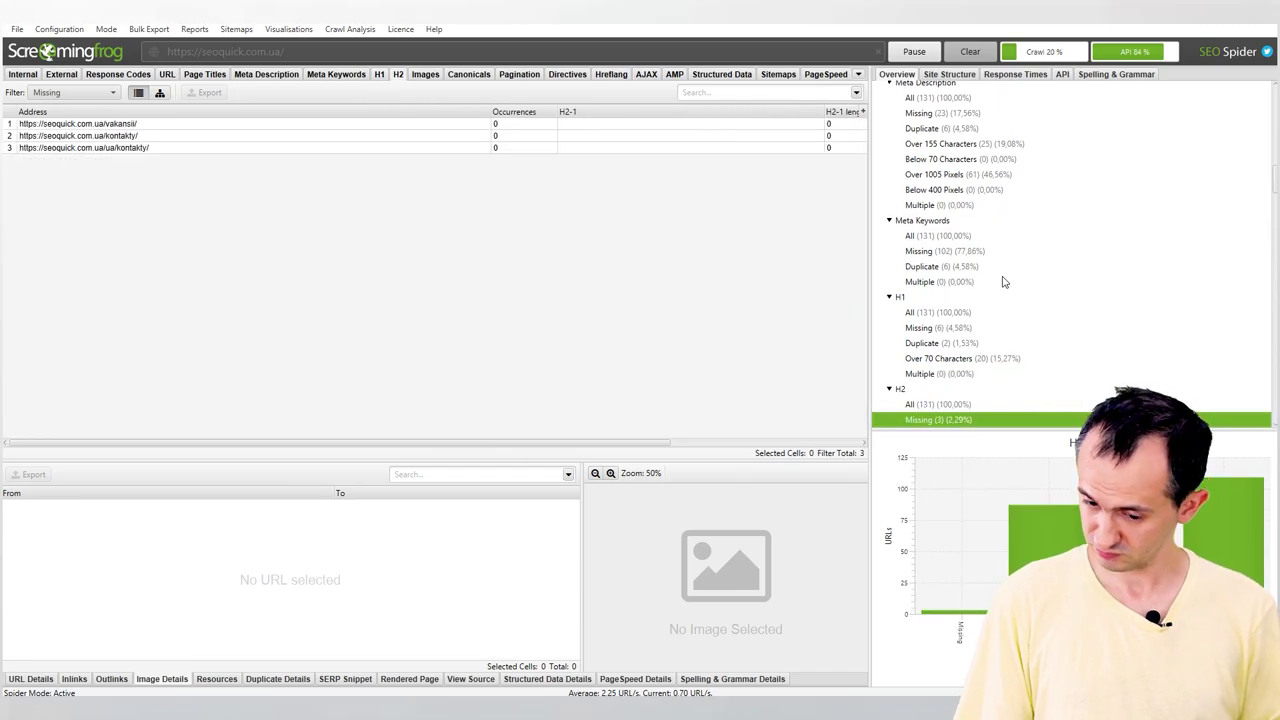
key("Down")
key("Down")
key("Down")
key("Down")
key("Down")
key("Down")
key("Down")
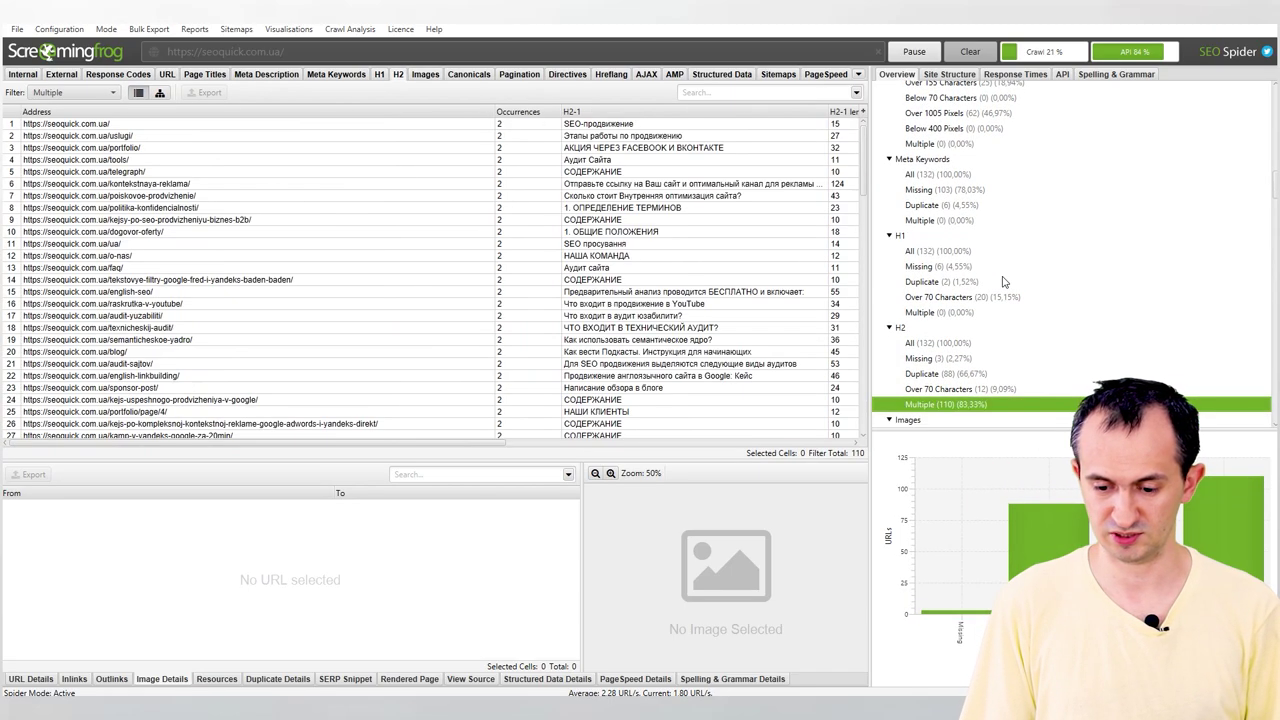
Check the image filters Over 100 KB, Missing Alt Text and Alt Text Over 100 Characters.
key("Up")
key("Up")
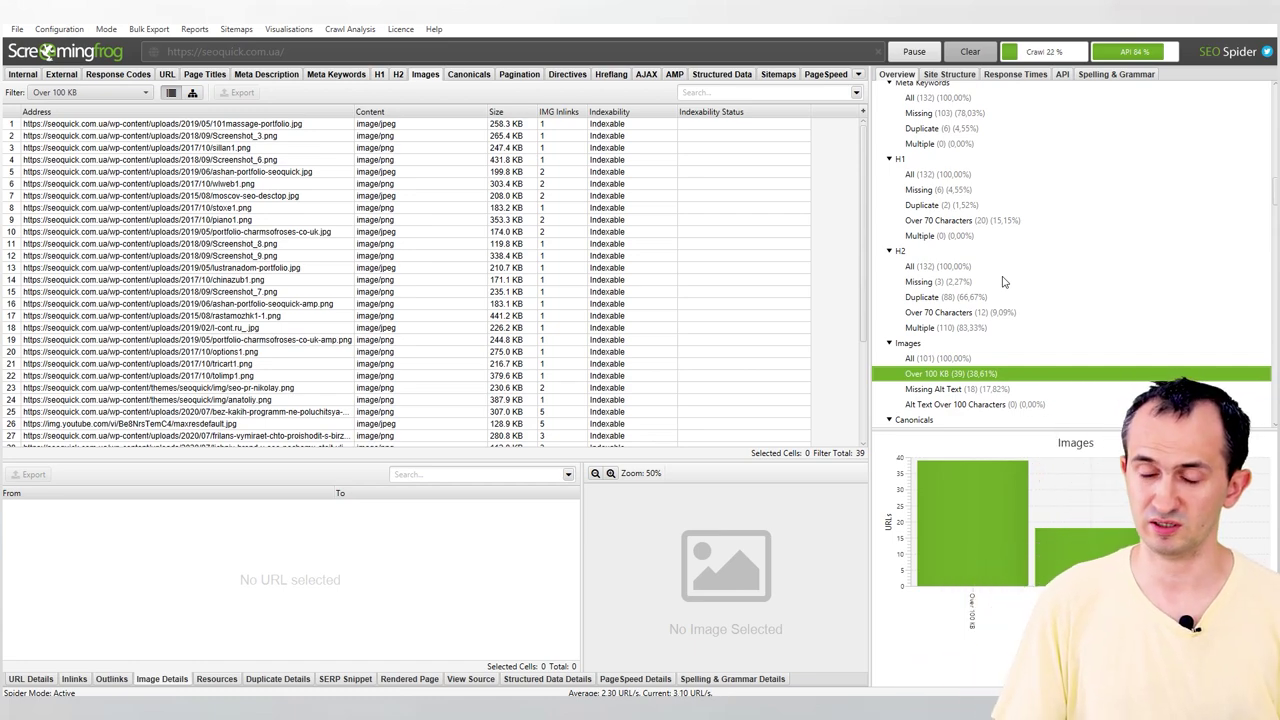
key("Down")
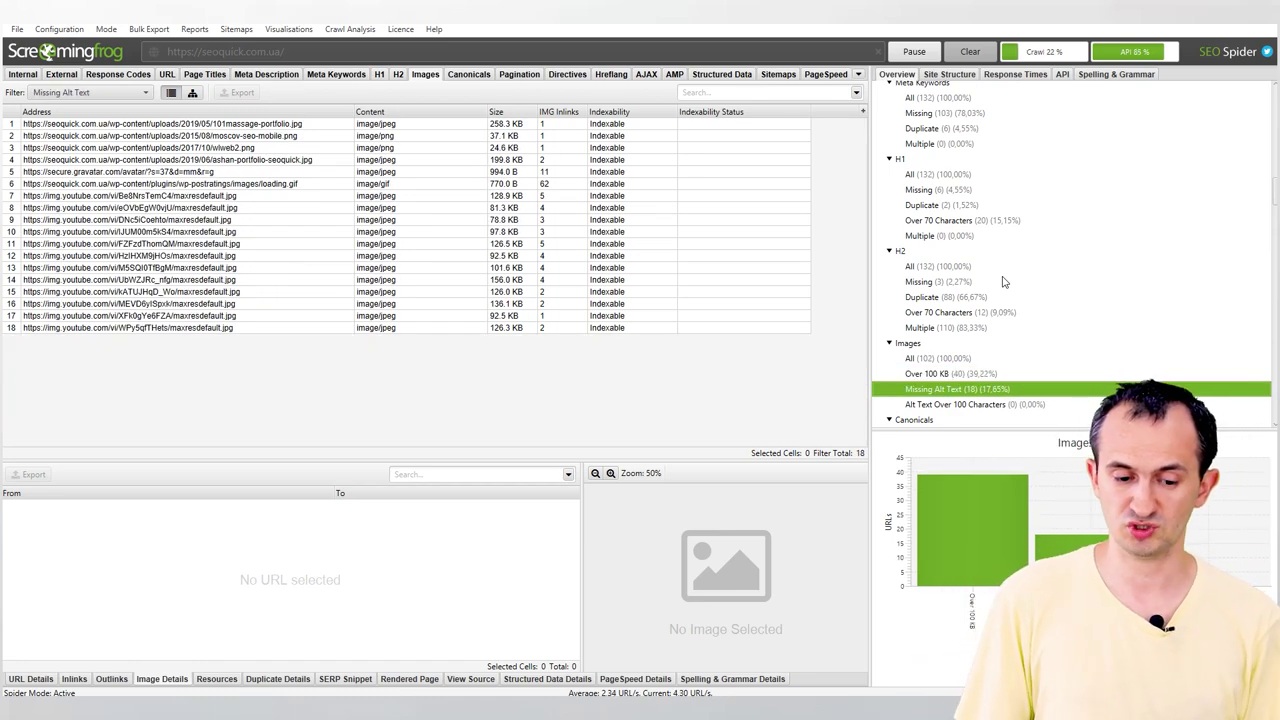
key("Down")
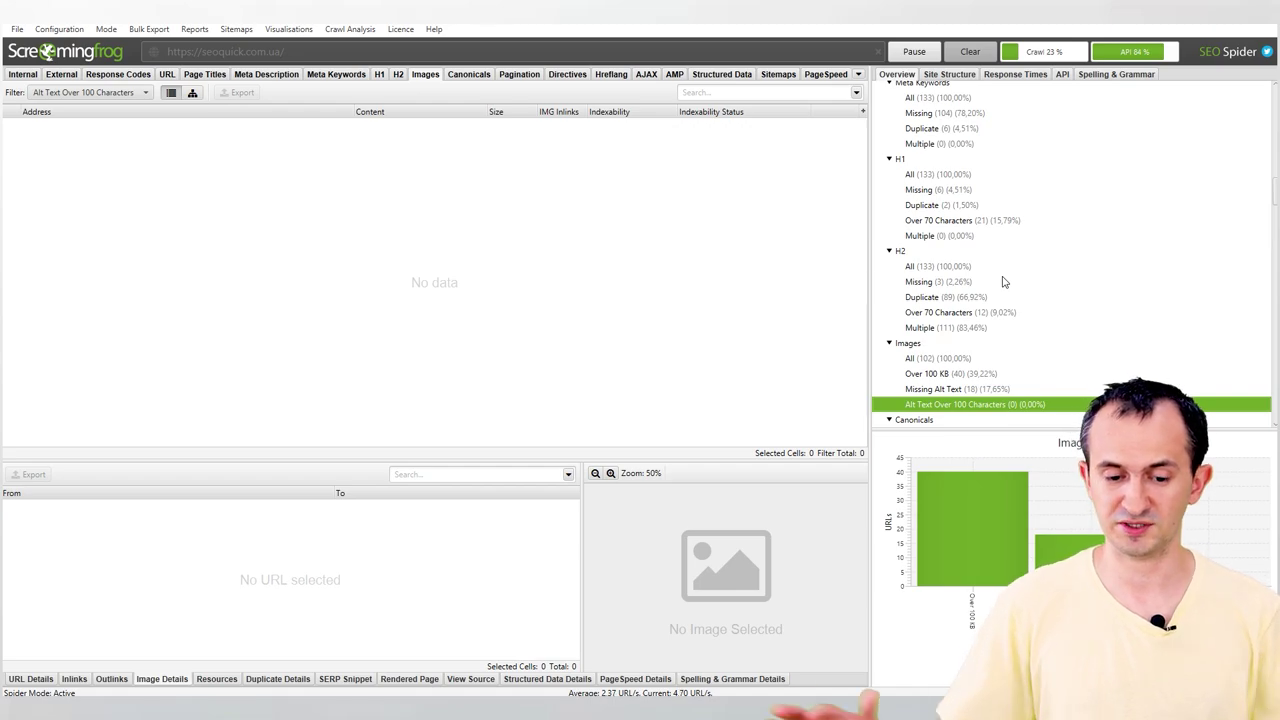
List all pages under Canonicals and go through its filters, including Contains Canonical and Missing.
key("Down")
scroll(1004, 282, "down", 1)
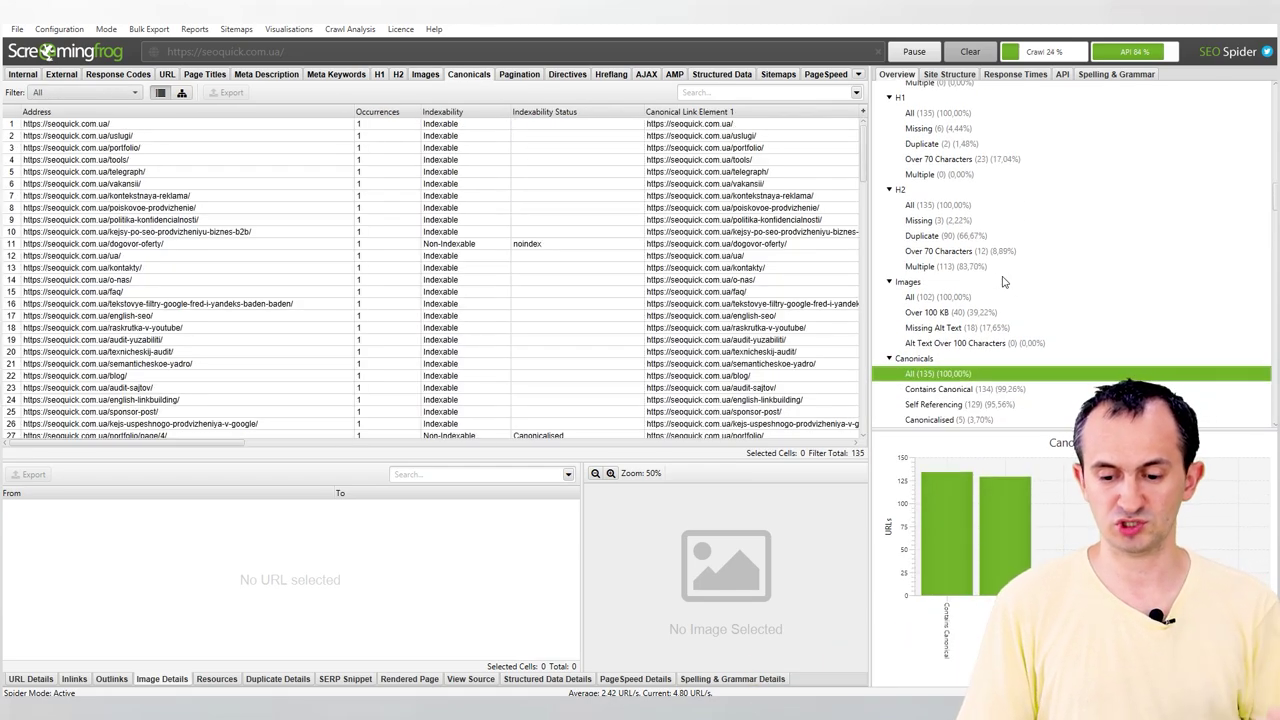
key("Down")
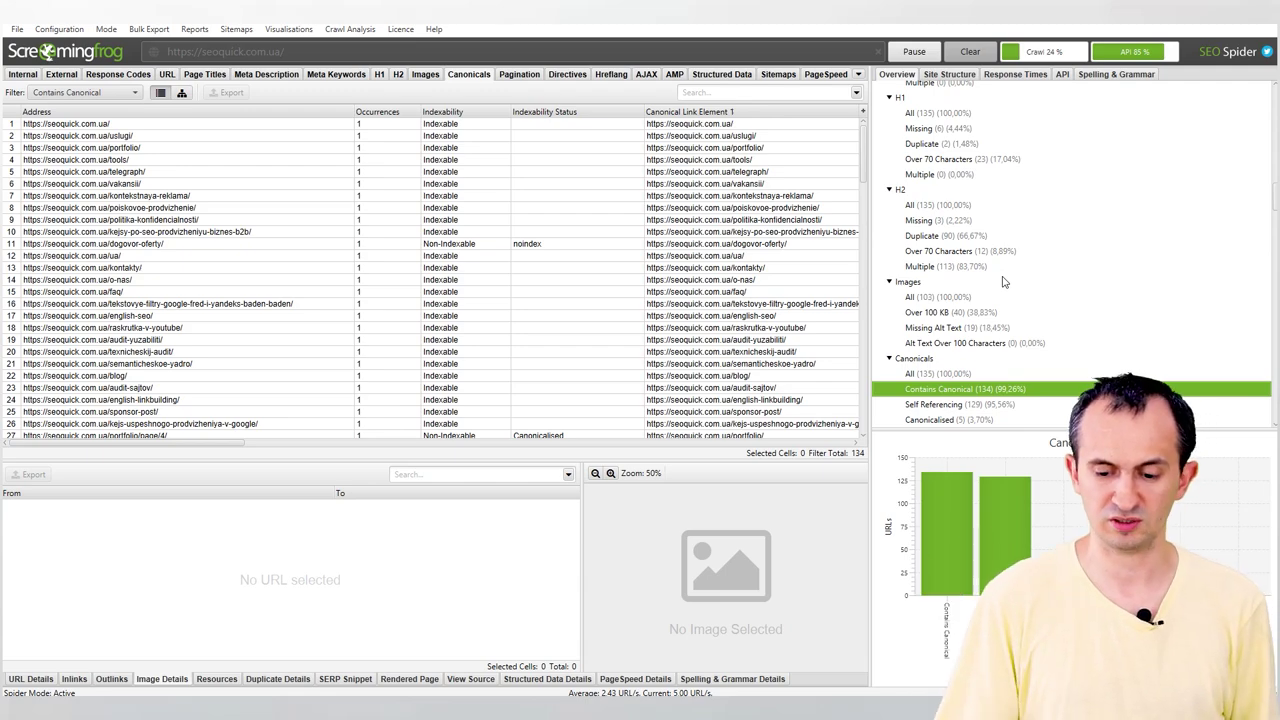
key("Down")
key("Down")
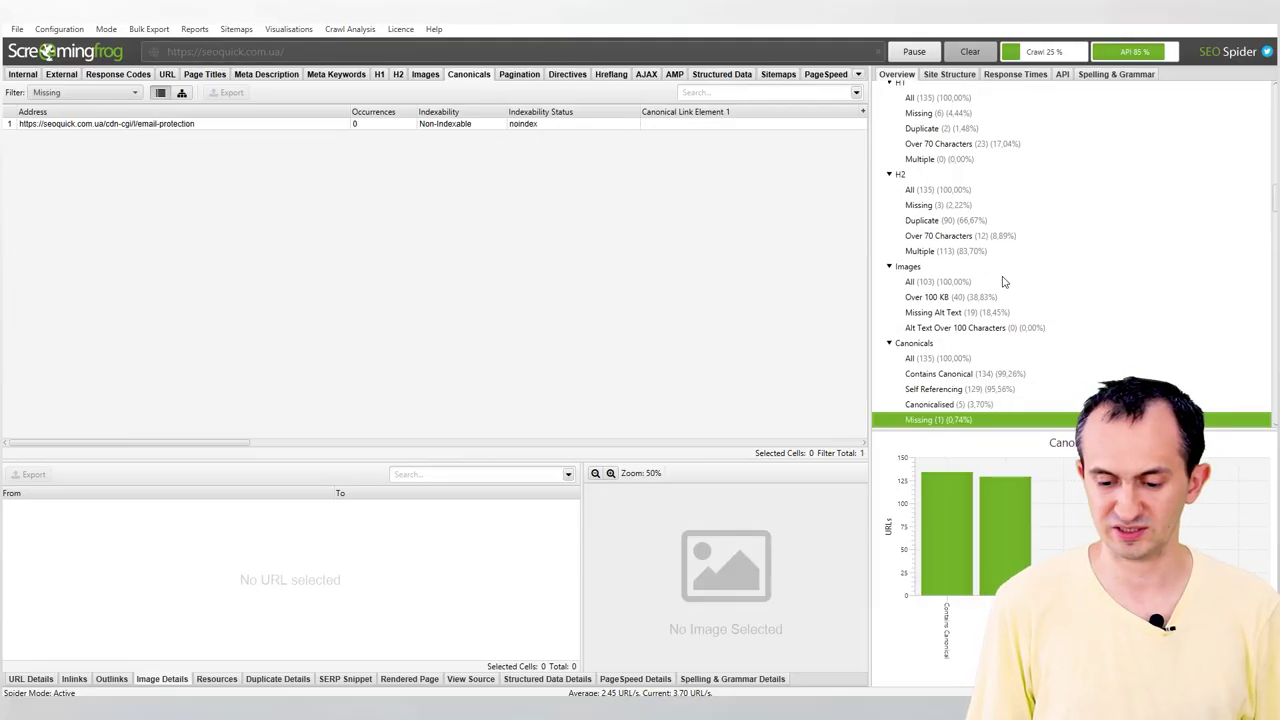
key("Down")
key("Up")
key("Down")
Examine the Pagination category with its Contains Pagination and First Page filters.
key("Down")
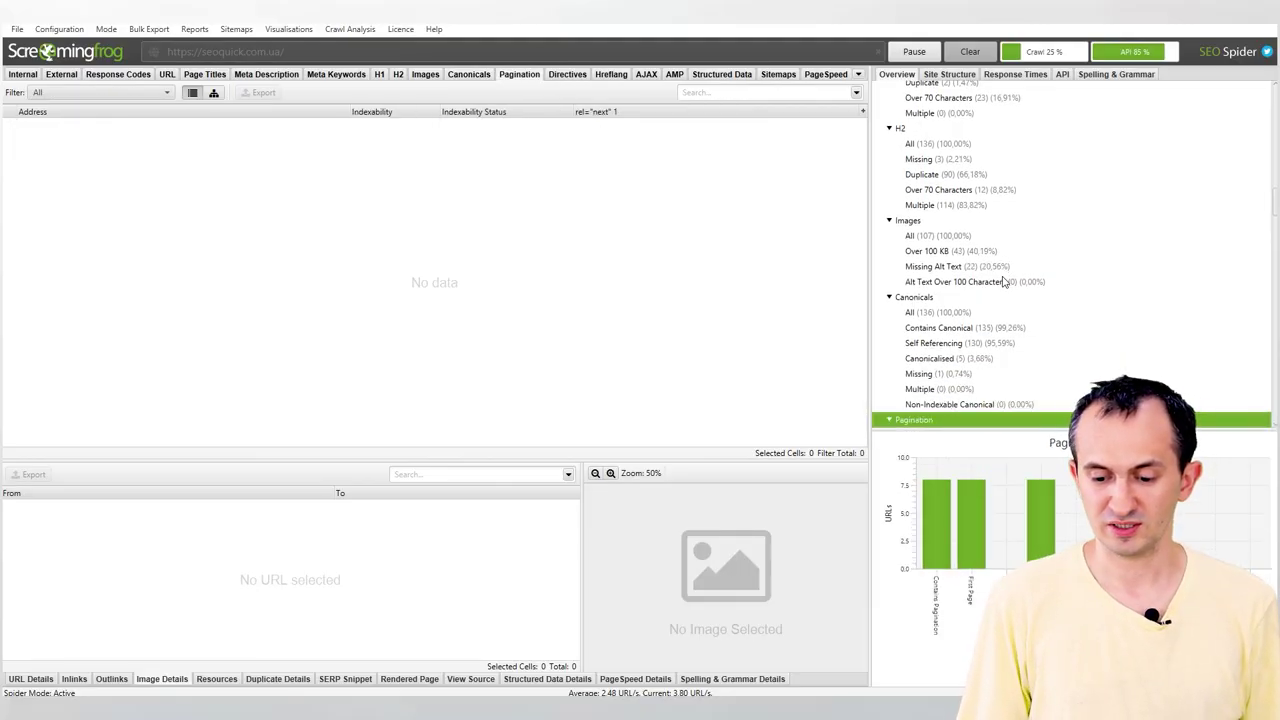
key("Down")
key("Down")
key("Down")
key("Down")
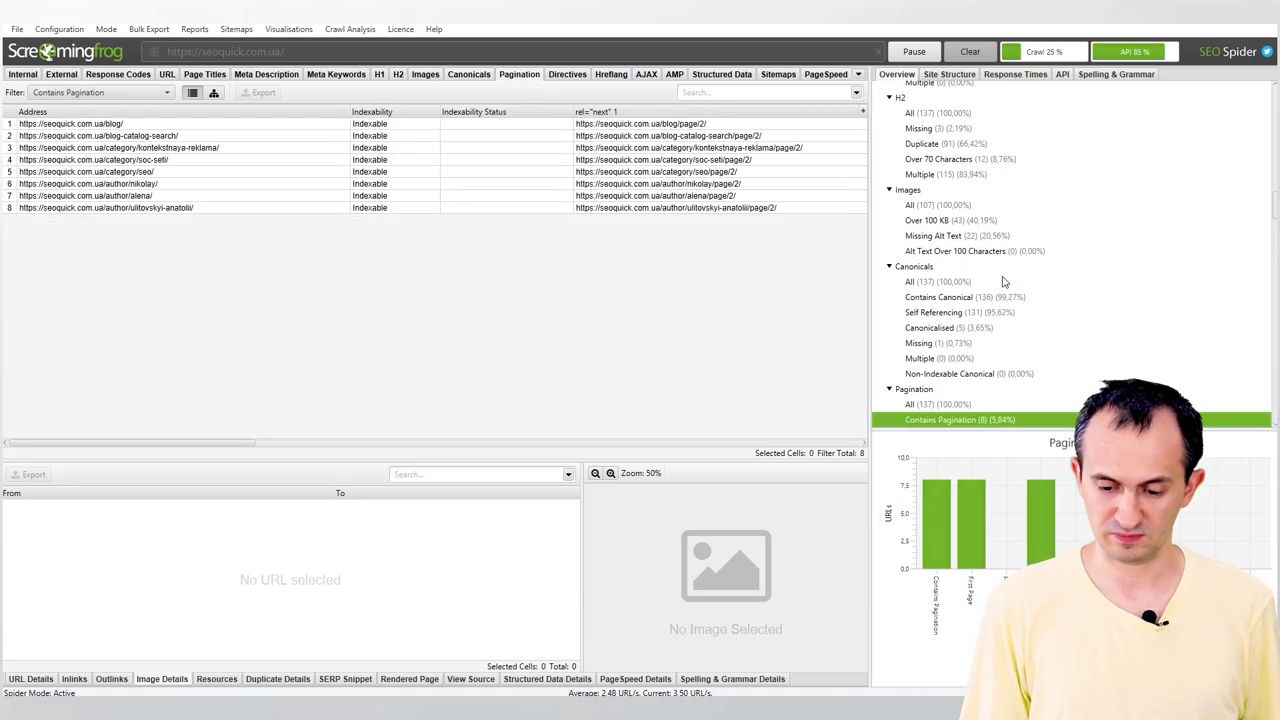
key("Up")
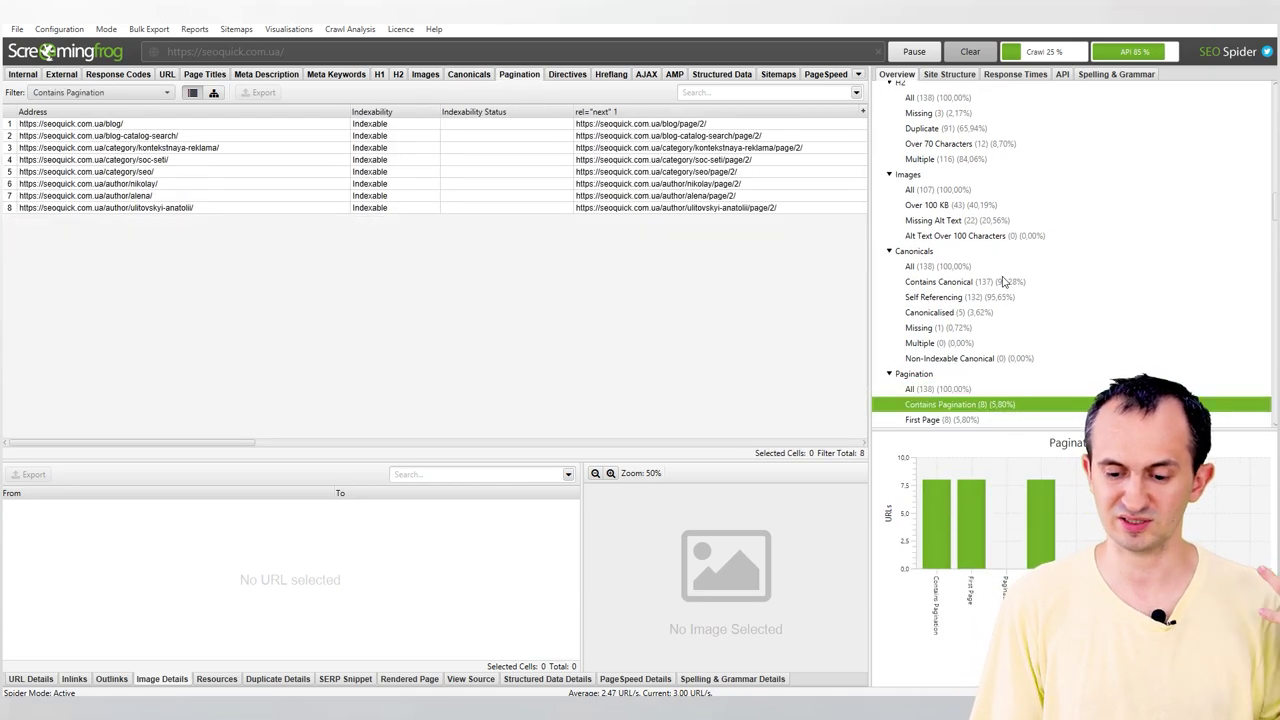
key("Down")
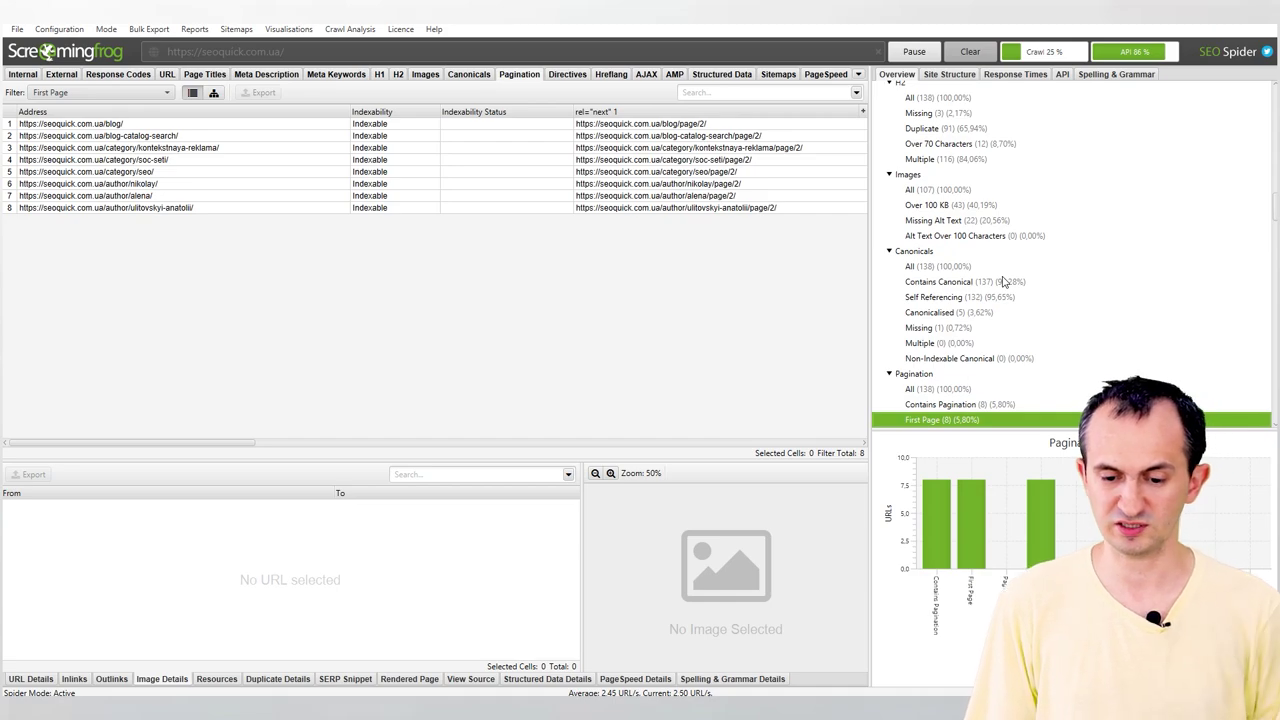
Compare the Non-200 Pagination URLs filter with the Pagination URL Not In Anchor Tag filter.
key("Down")
key("Down")
key("Down")
key("Up")
key("Up")
key("Down")
key("Down")
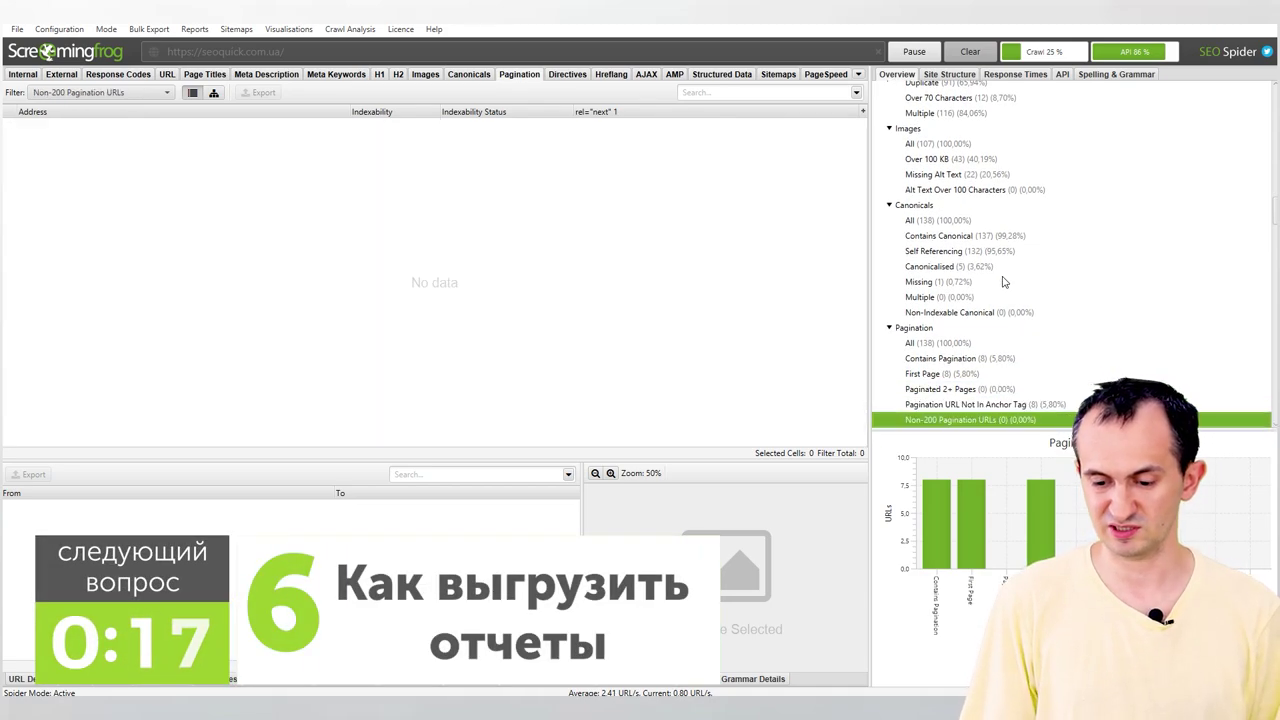
key("Up")
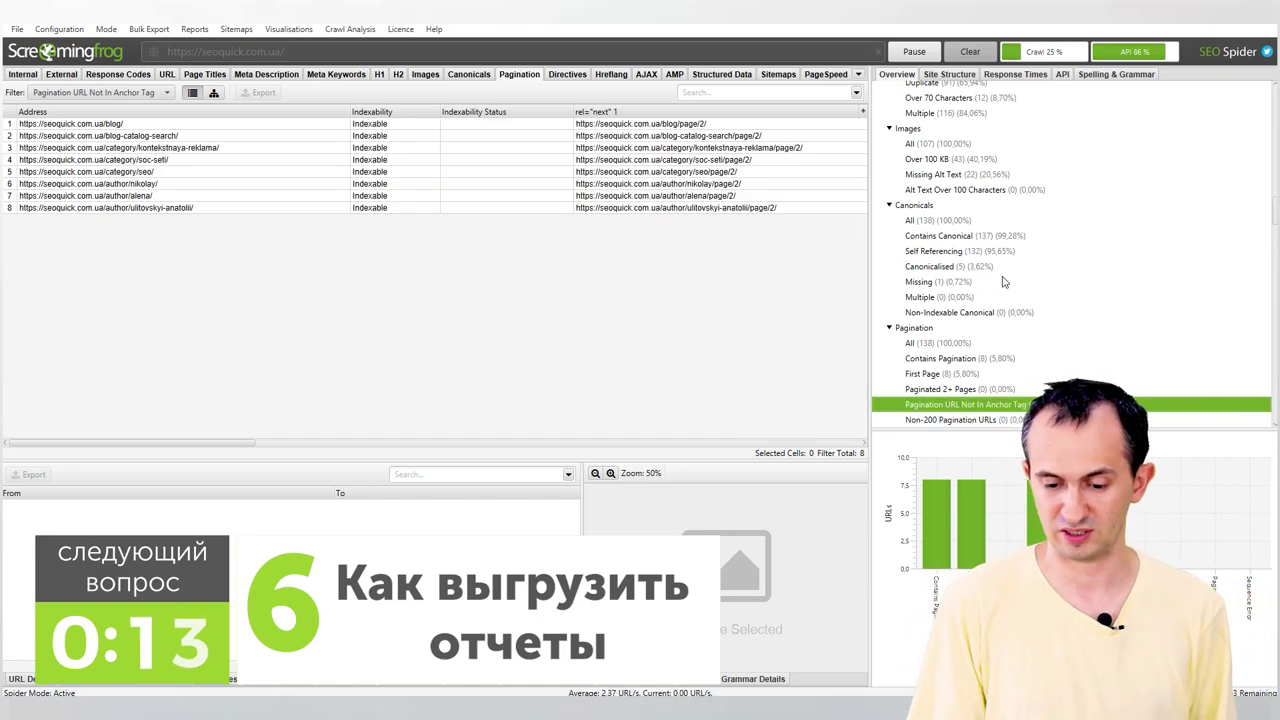
Check the remaining pagination filters, including Non-Indexable, and return to Unlinked Pagination URLs.
key("Down")
scroll(1004, 282, "down", 2)
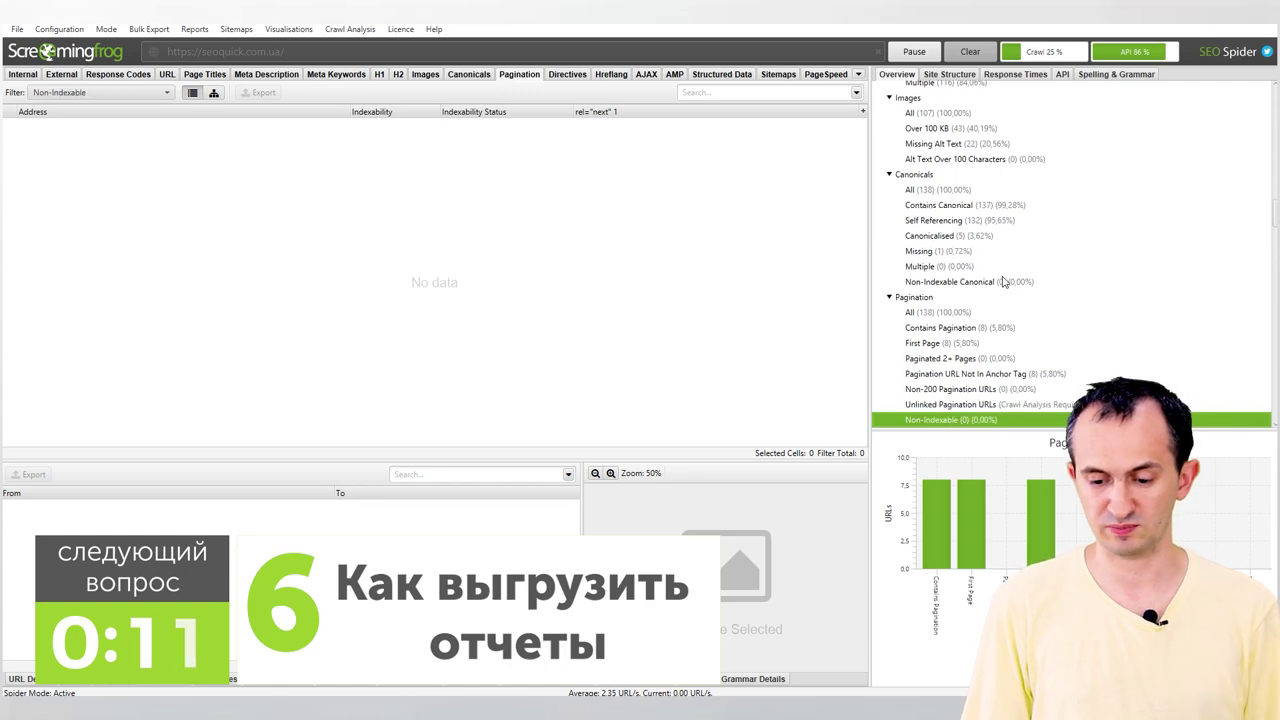
key("Down")
key("Down")
key("Down")
key("Down")
key("Up")
key("Up")
key("Up")
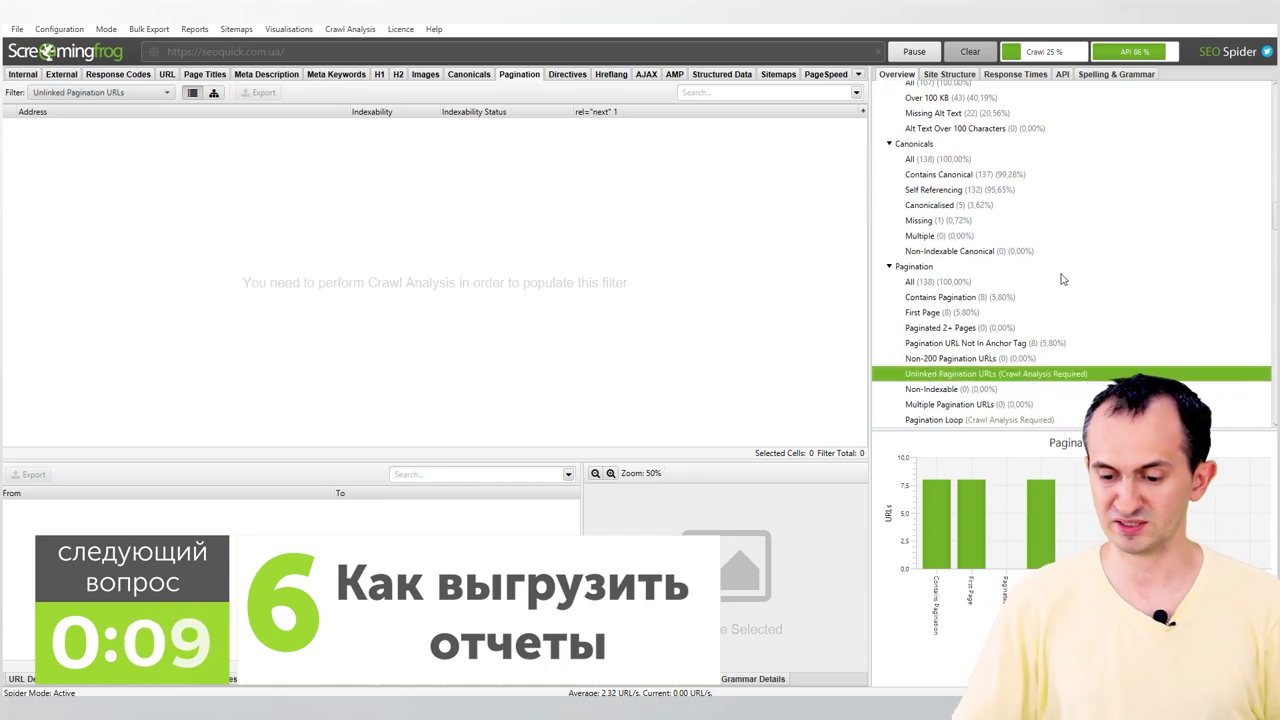
Check the last pagination filters from Non-Indexable through Multiple Pagination URLs and Pagination Loop.
scroll(1063, 279, "down", 5)
key("Down")
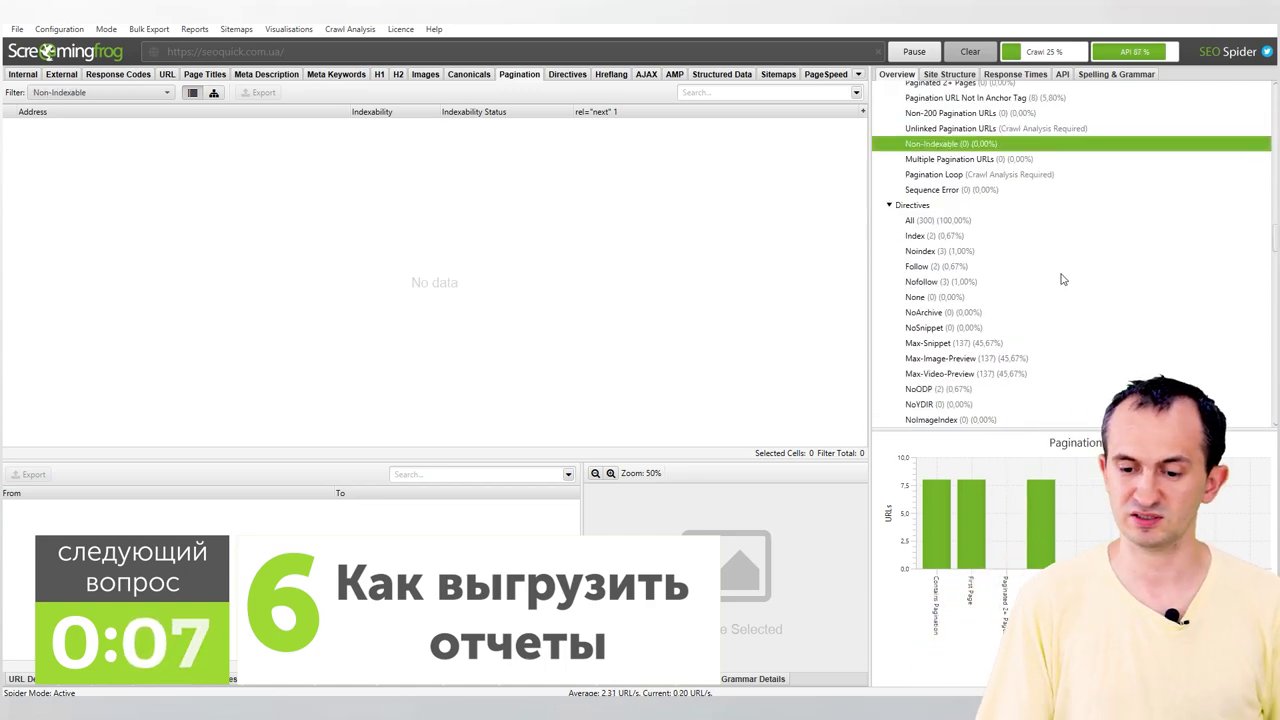
key("Down")
key("Down")
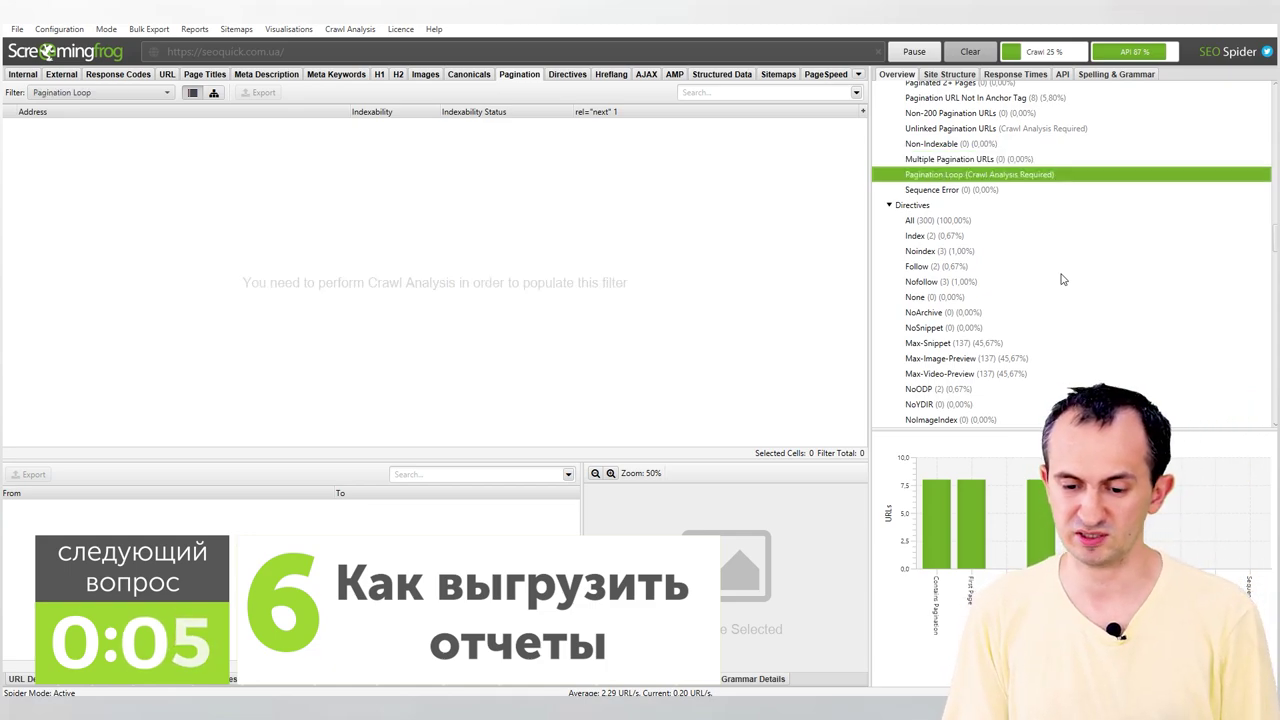
key("Down")
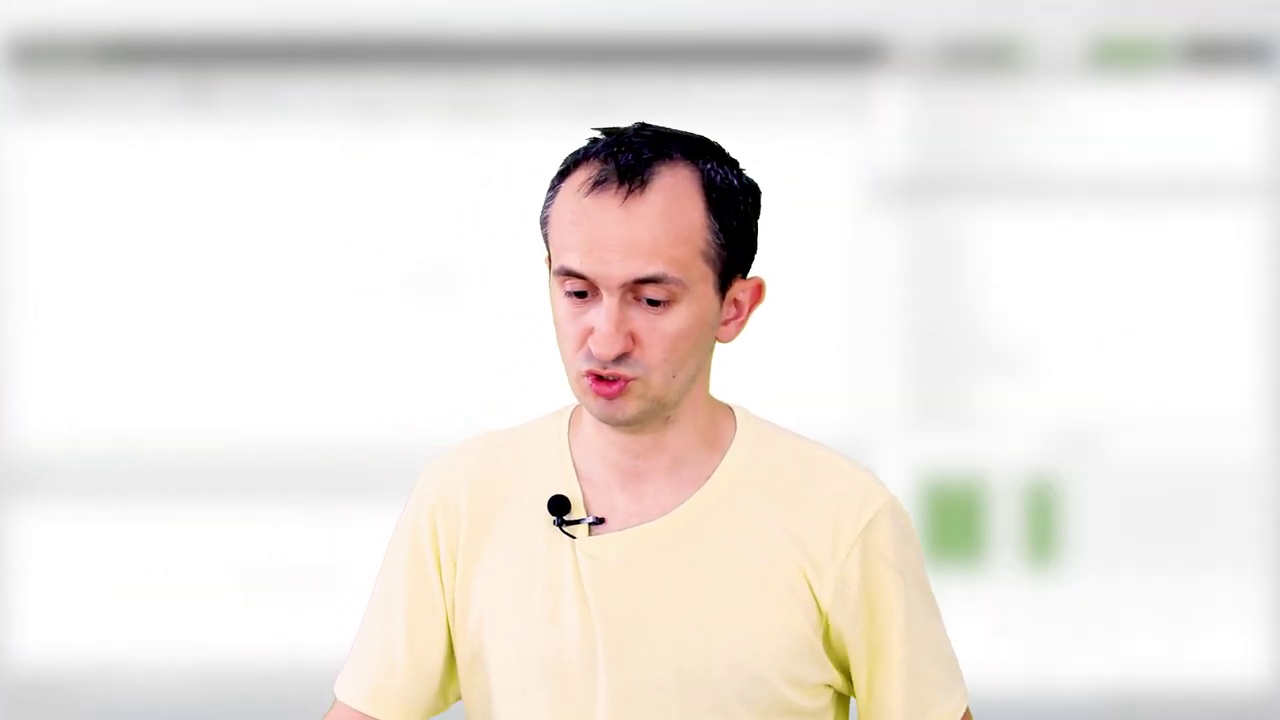
List all URLs under Directives and go through its filters from Index and None to Max-Snippet.
left_click(952, 221)
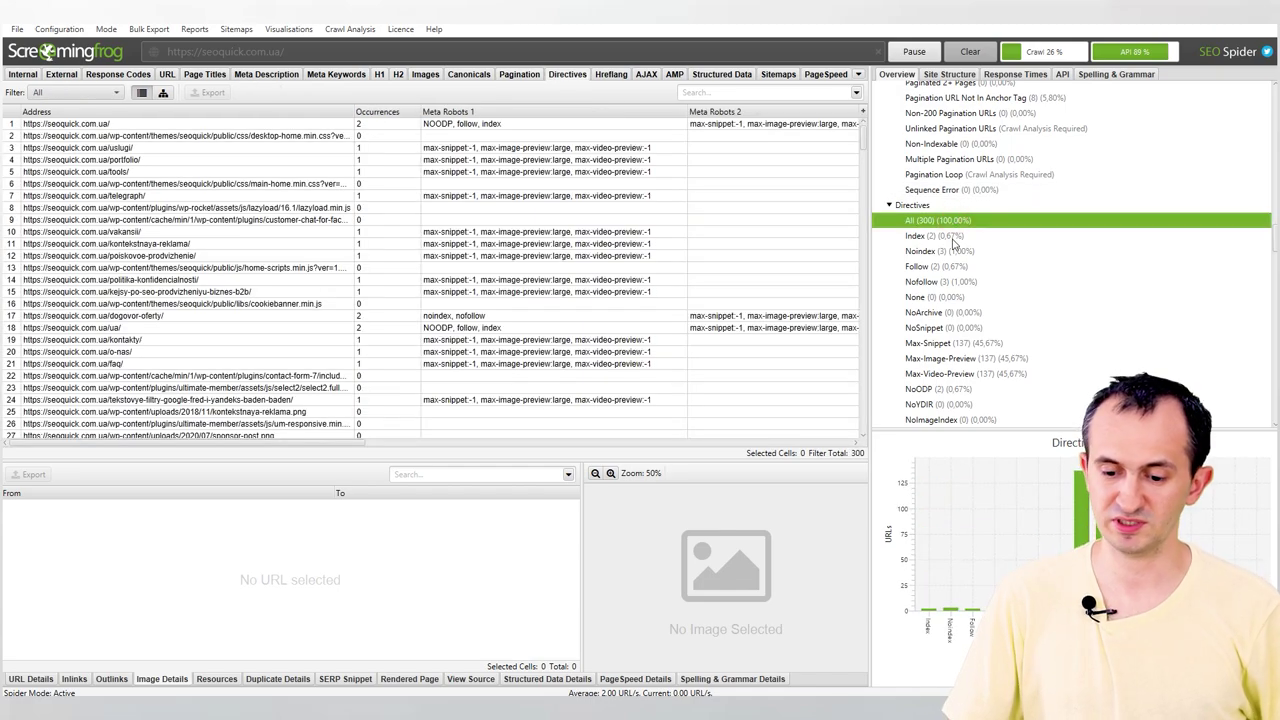
left_click(952, 237)
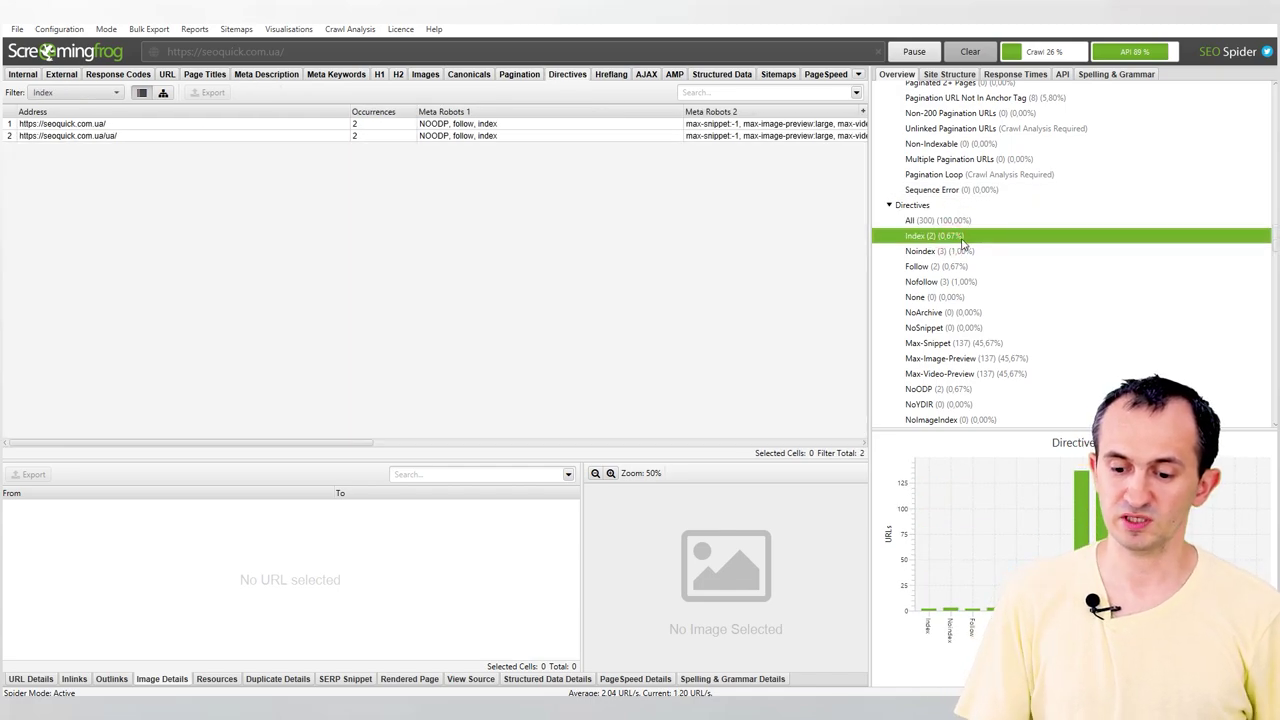
key("Down")
key("Down")
key("Down")
key("Down")
key("Down")
key("Down")
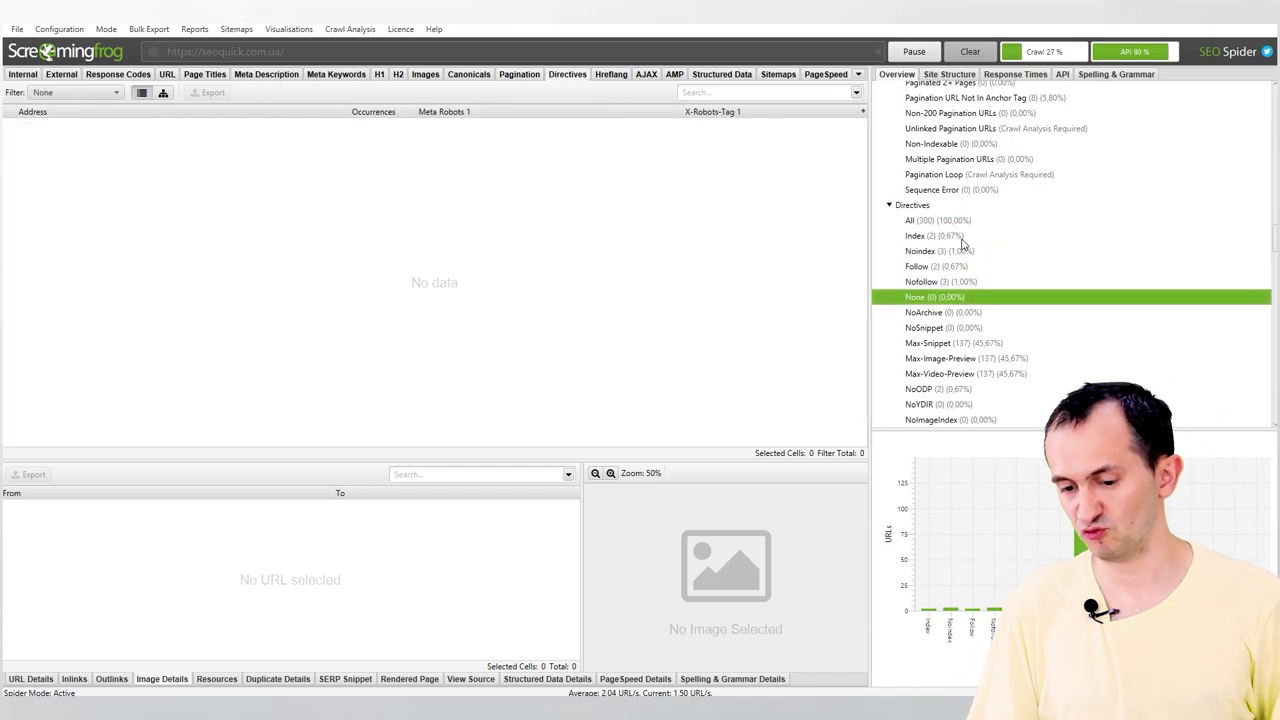
key("Down")
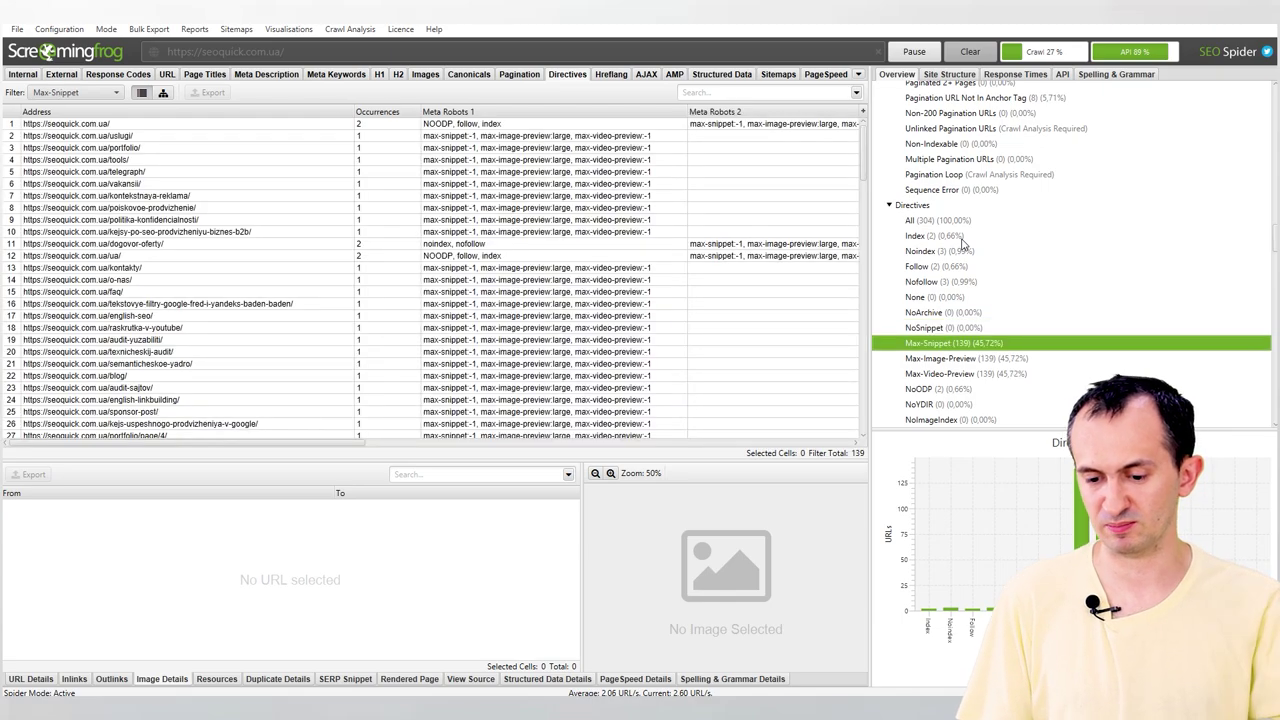
Examine the remaining directive filters, including Max-Video-Preview and NoYDIR.
key("Down")
key("Down")
key("Down")
key("Down")
key("Down")
key("Down")
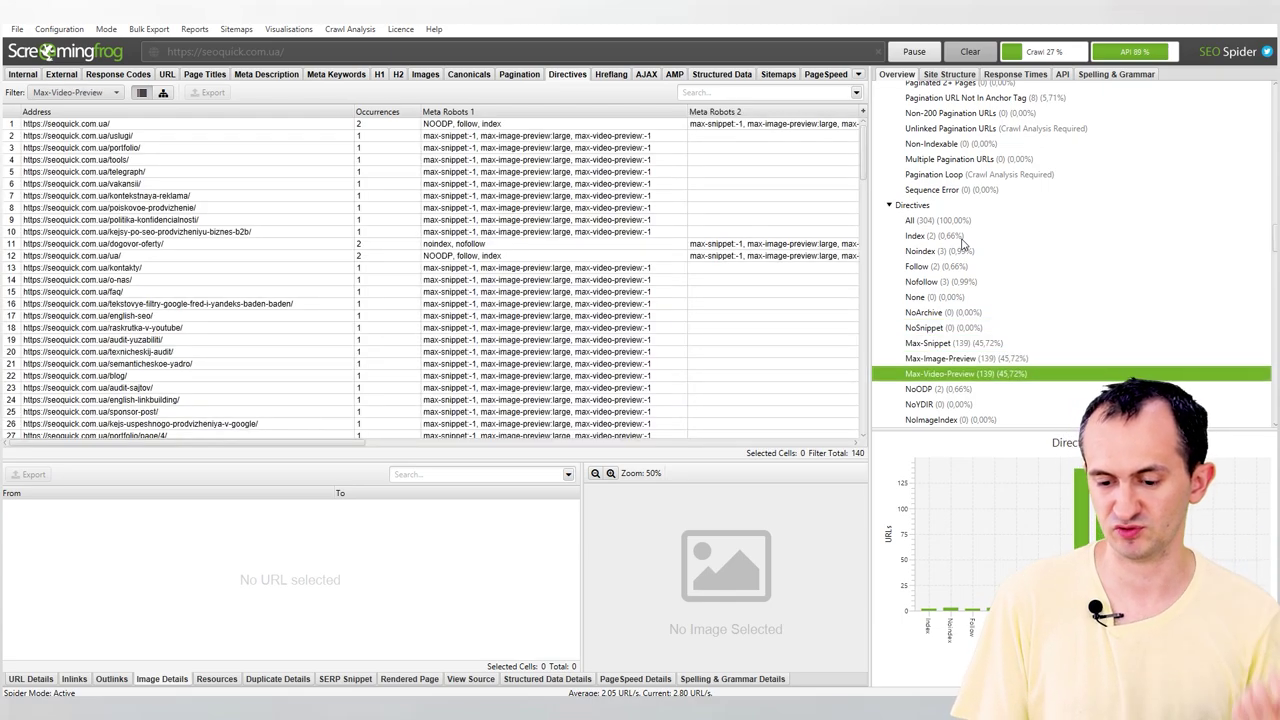
key("Down")
key("Down")
key("Down")
key("Down")
key("Up")
key("Up")
key("Up")
key("Up")
key("Up")
key("Up")
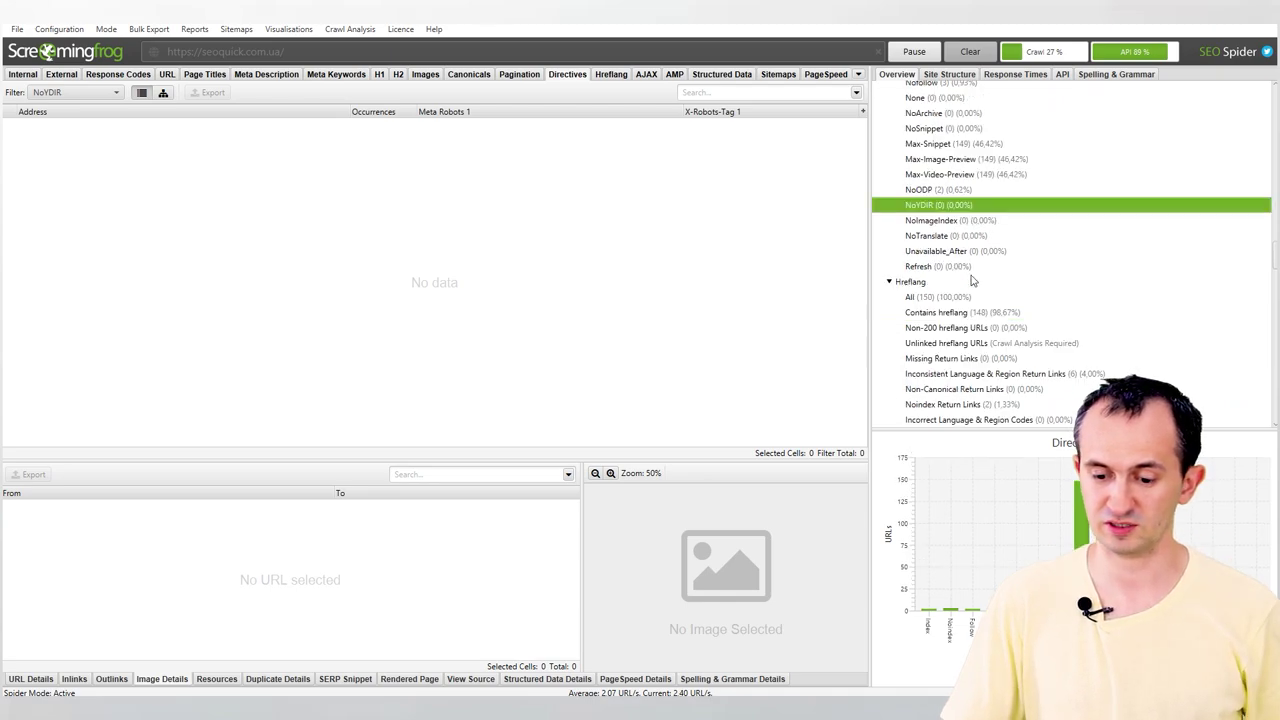
List all pages under Hreflang and check the Contains hreflang, Non-200 and Unlinked hreflang URLs filters.
left_click(918, 297)
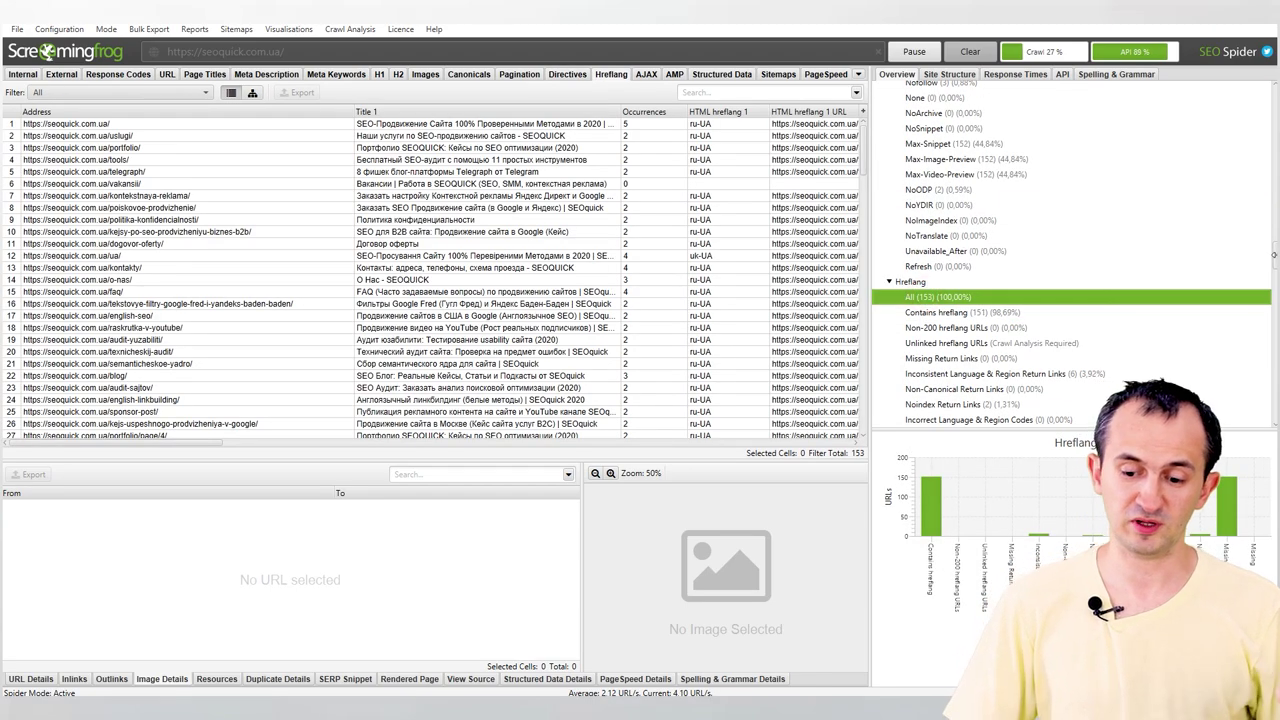
left_click(936, 312)
key("Down")
key("Down")
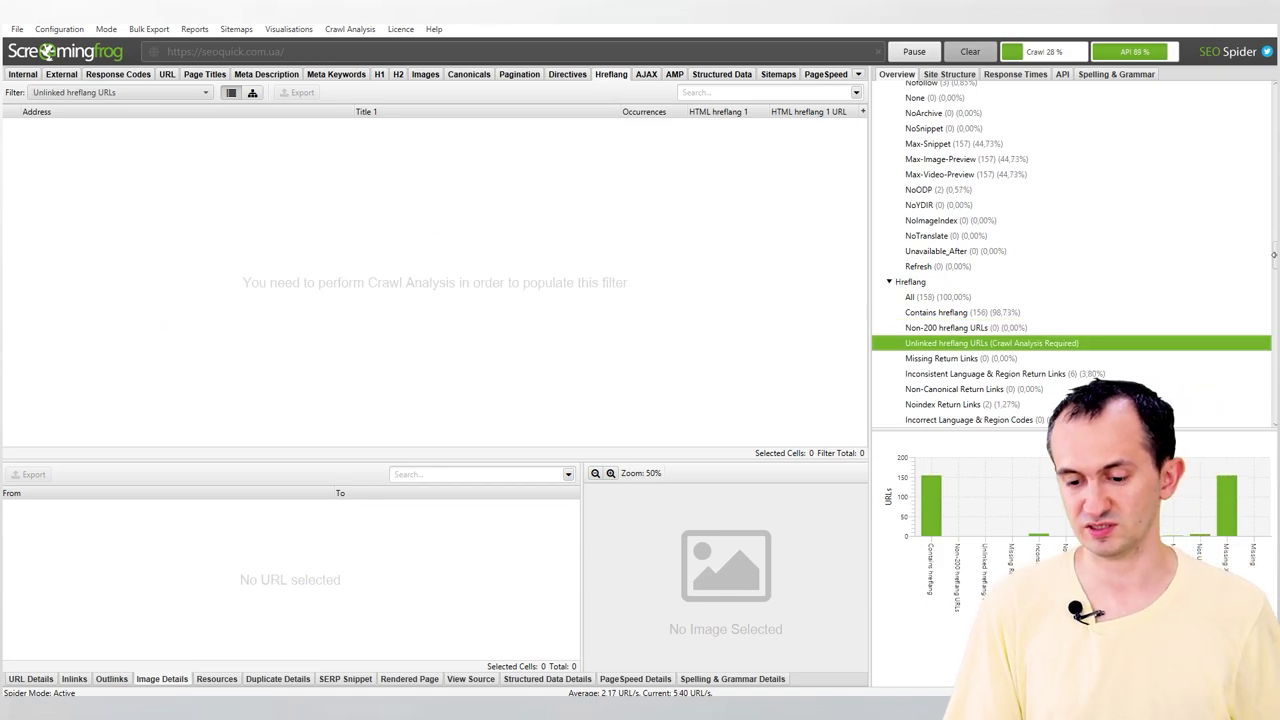
Check the hreflang return link filters from Missing Return Links to Noindex Return Links.
key("Down")
key("Down")
key("Up")
key("Down")
key("Down")
key("Down")
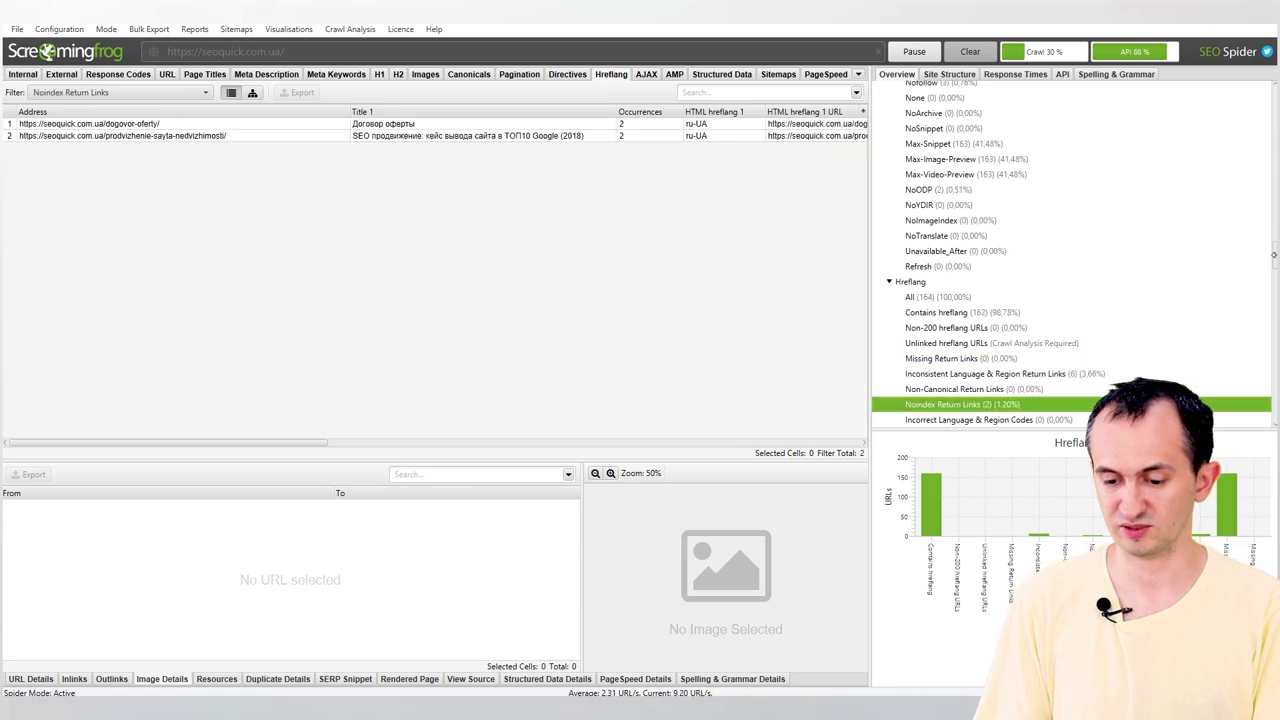
Go through the remaining hreflang filters and the AJAX filters With Hash Fragment and Without Hash Fragment.
scroll(1070, 377, "down", 5)
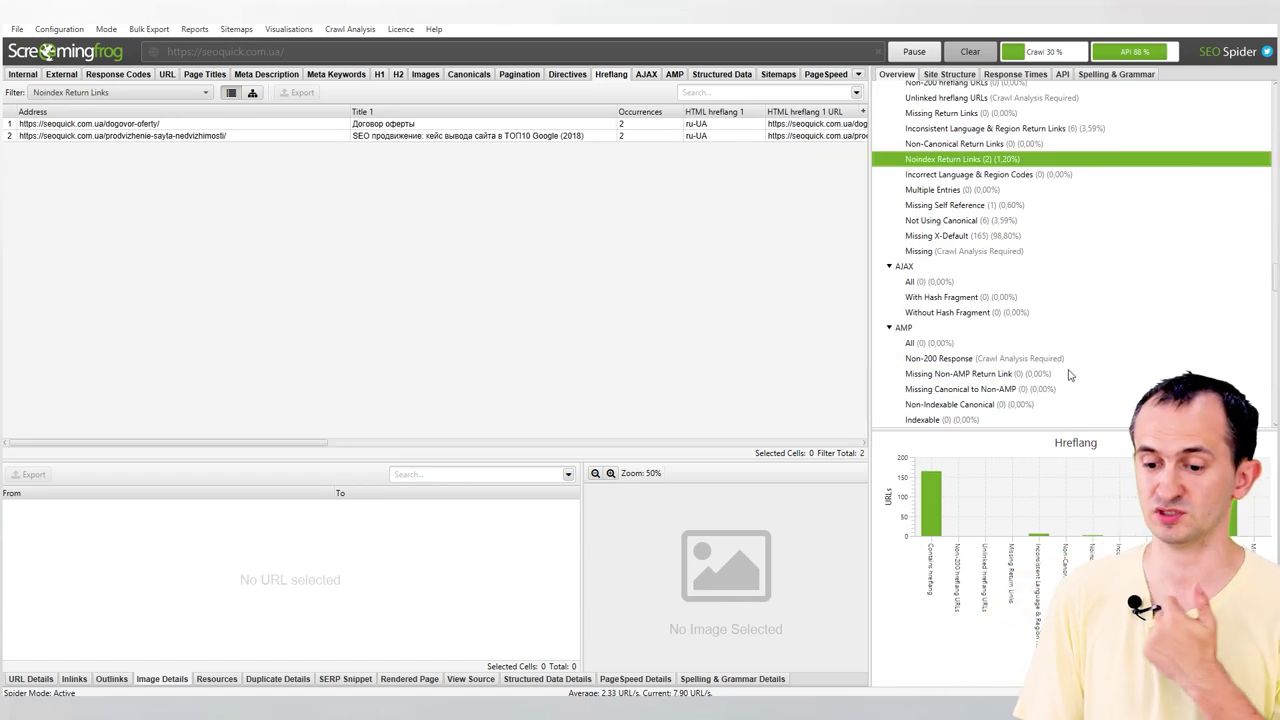
key("Down")
key("Down")
key("Down")
key("Down")
key("Down")
key("Down")
key("Down")
key("Down")
key("Down")
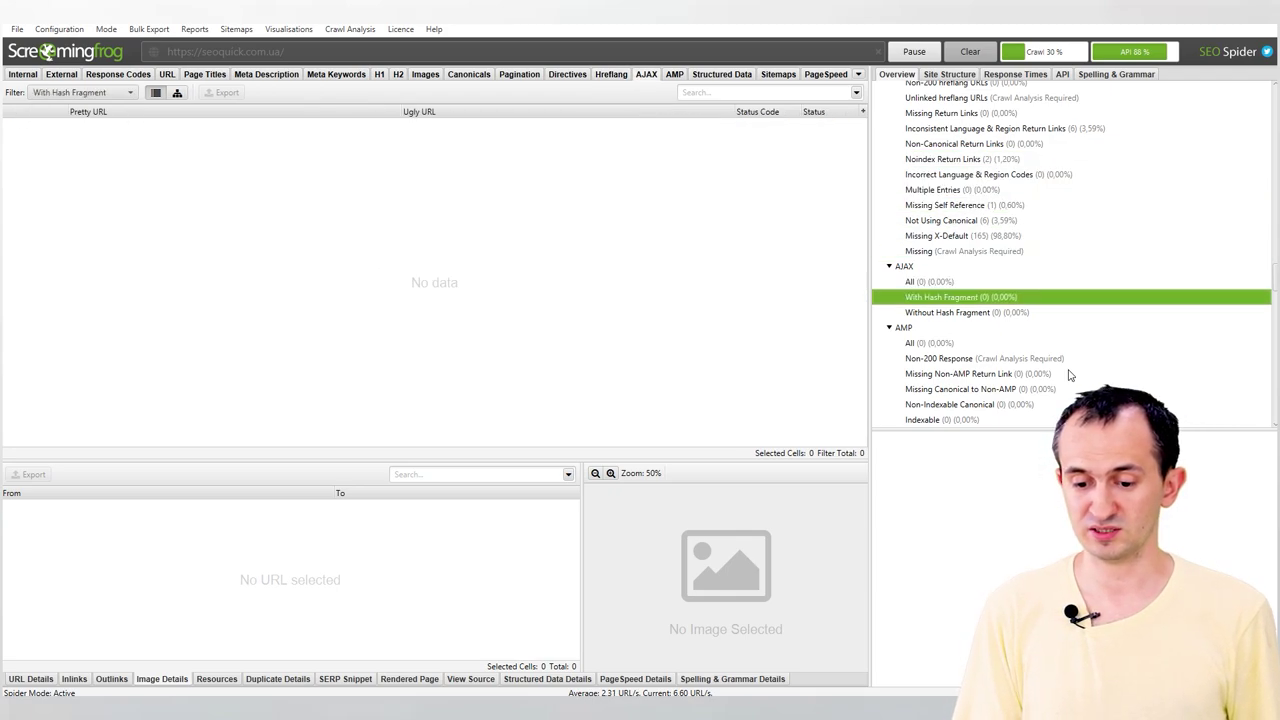
key("Down")
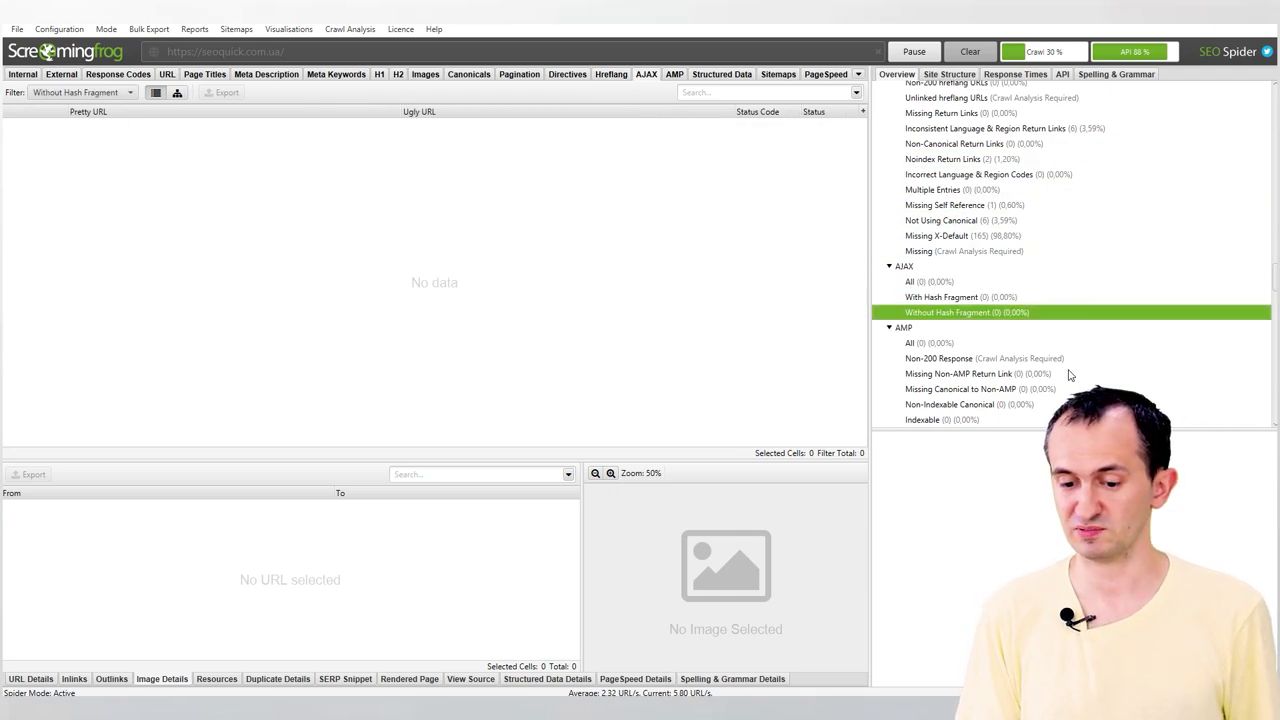
Review all AMP filters from Non-200 Response to Other Validation Errors.
key("Down")
key("Down")
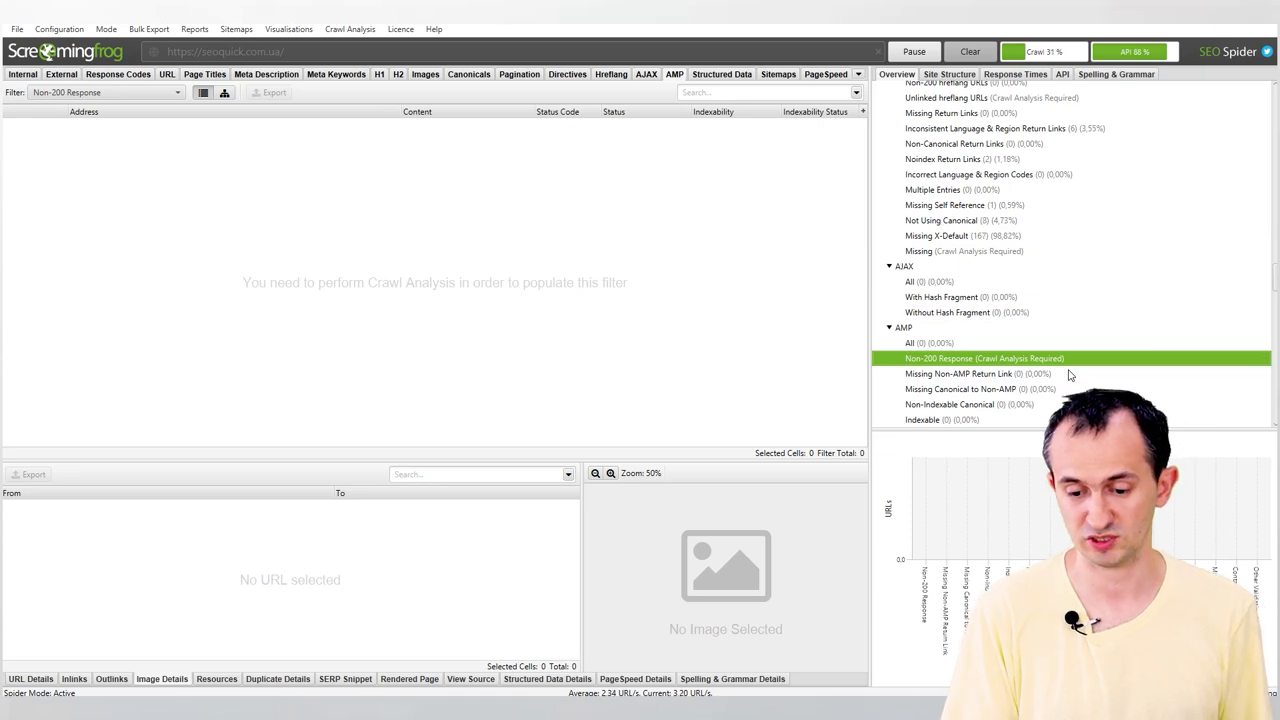
key("Down")
key("Down")
key("Down")
key("Down")
key("Down")
key("Down")
key("Down")
key("Down")
key("Down")
key("Down")
key("Down")
key("Down")
key("Down")
key("Down")
key("Down")
key("Down")
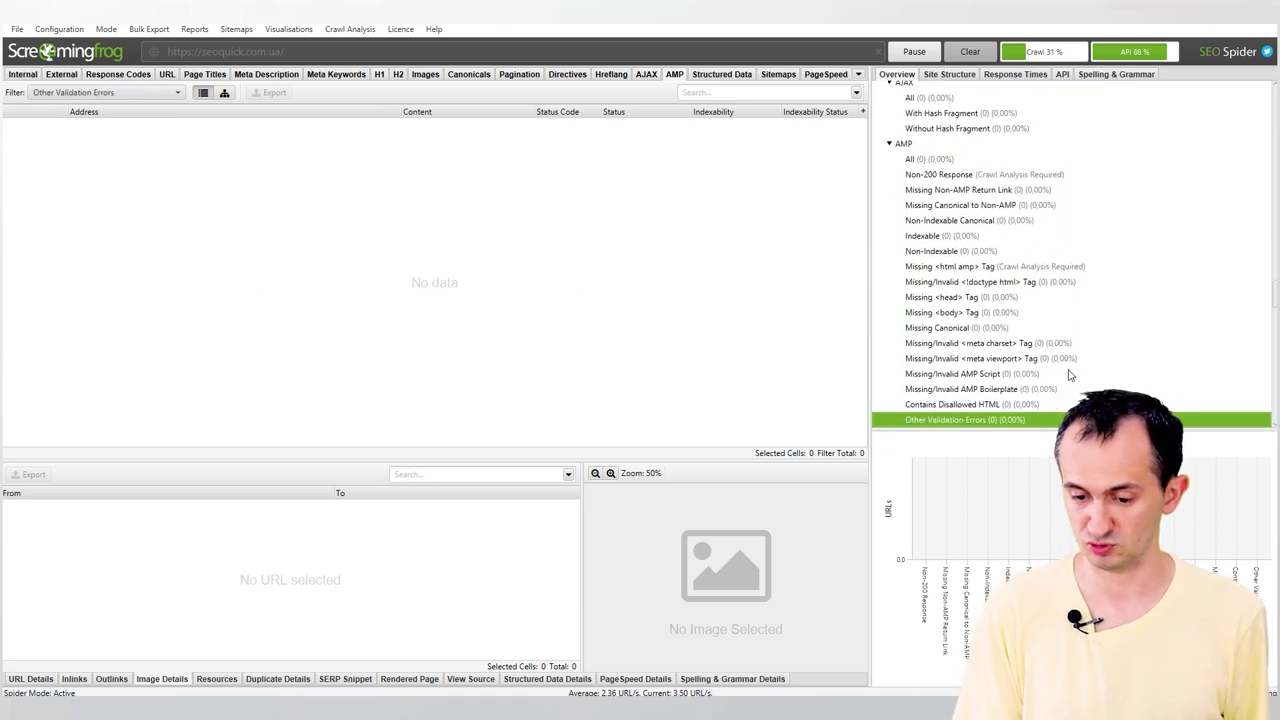
Examine the Structured Data category with its Contains Structured Data and Missing filters.
key("Down")
key("Down")
key("Down")
key("Down")
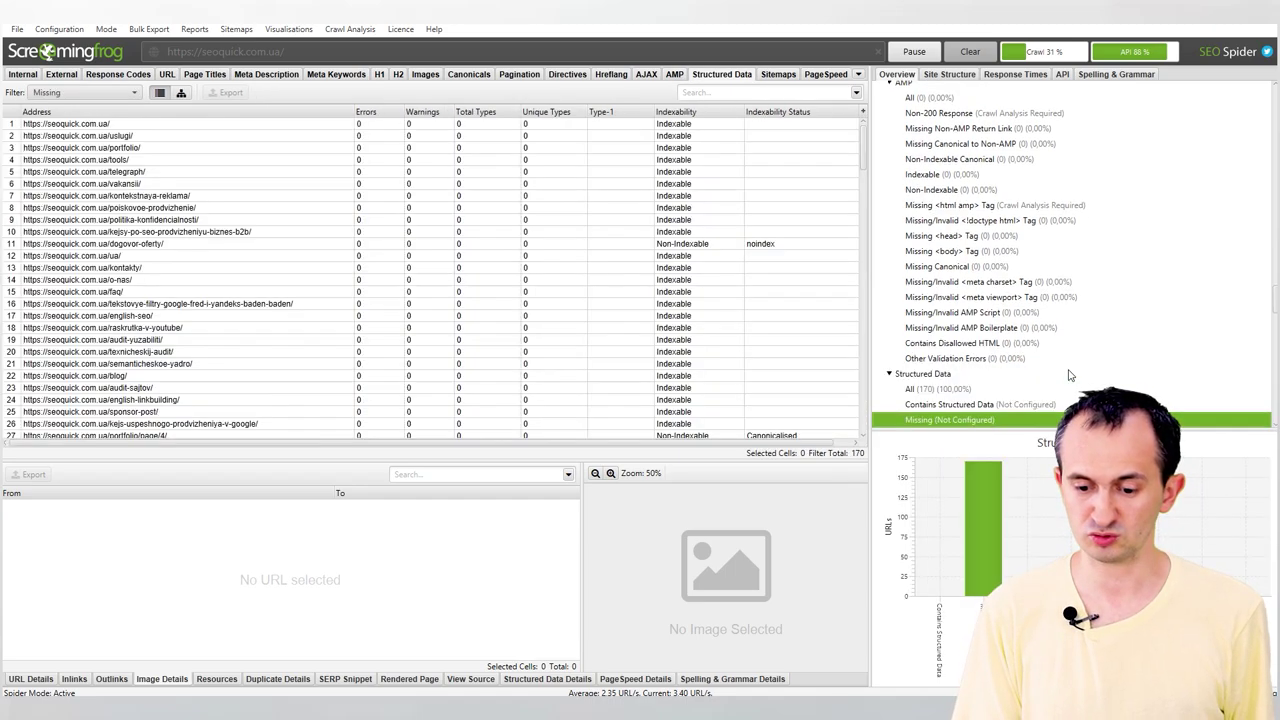
key("Up")
key("Up")
key("Down")
key("Up")
key("Down")
key("Down")
key("Down")
key("Down")
key("Up")
key("Up")
key("Up")
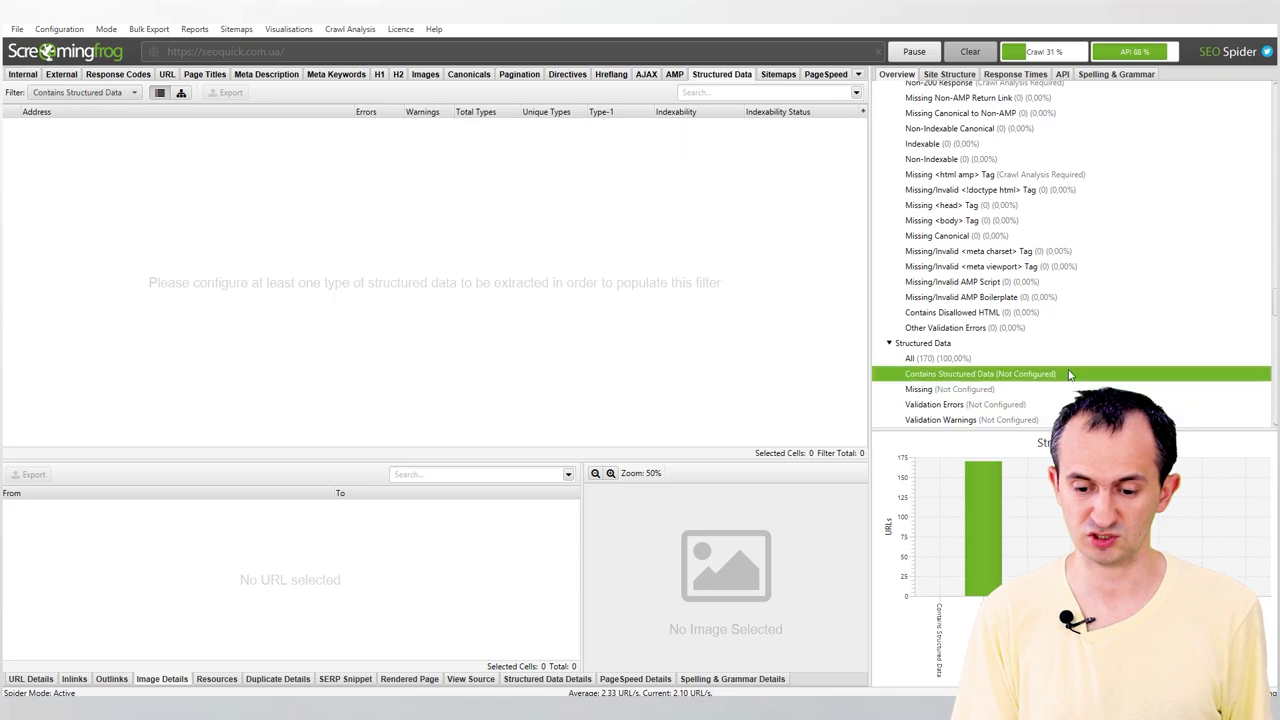
key("Up")
Check the remaining structured data filters from Validation Errors and Validation Warnings to RDFa URLs.
key("Down")
key("Down")
key("Down")
key("Down")
key("Down")
key("Down")
key("Down")
key("Down")
key("Down")
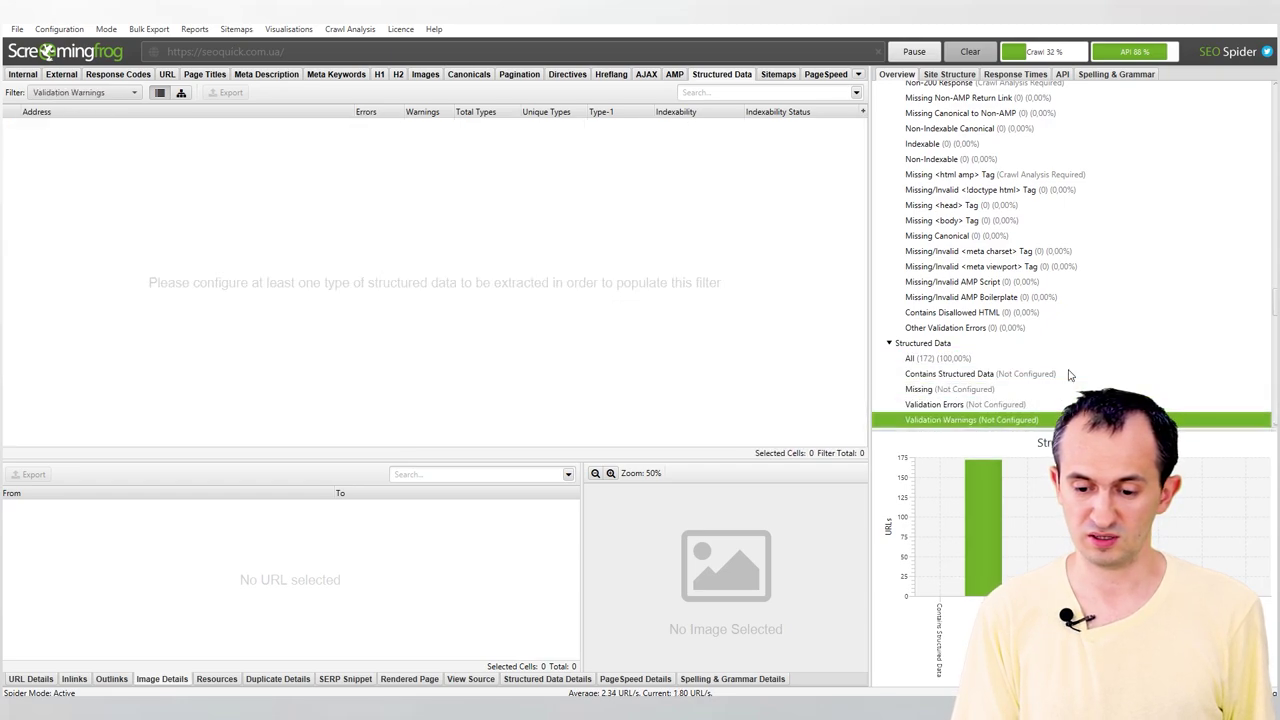
key("Up")
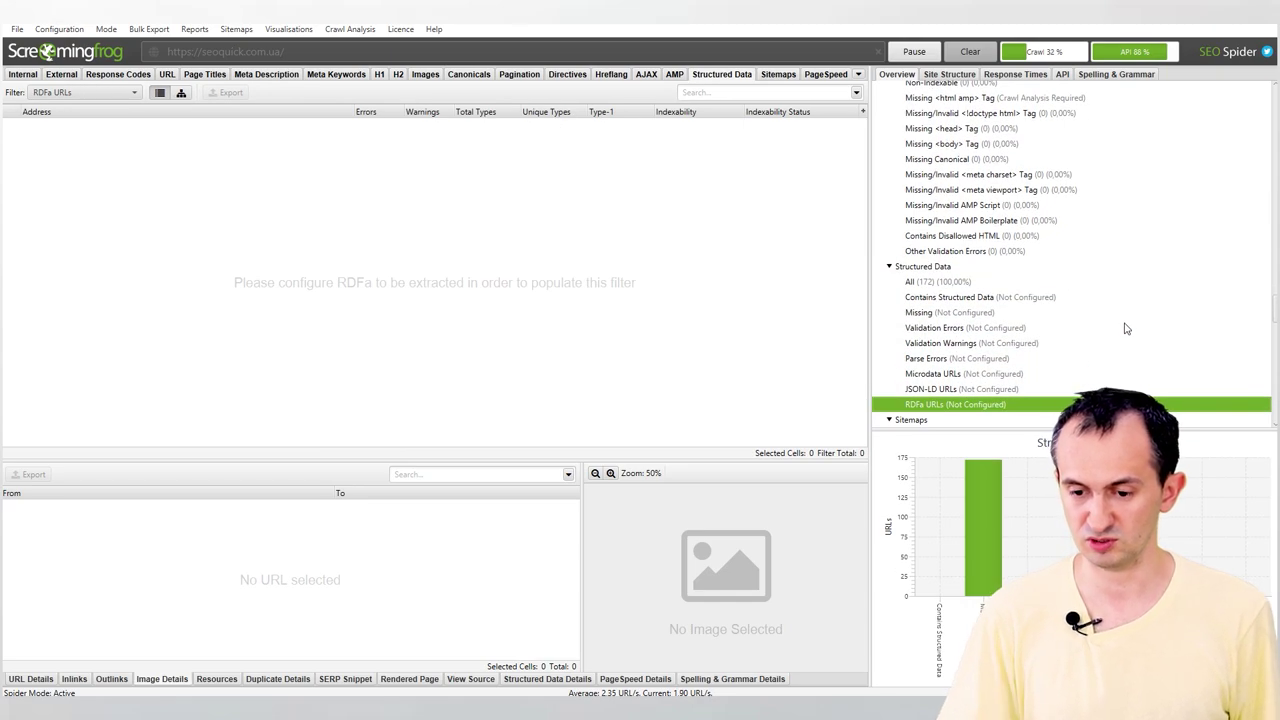
List all URLs under Sitemaps and check the URLs in Sitemap and URLs not in Sitemap filters.
scroll(1063, 223, "down", 5)
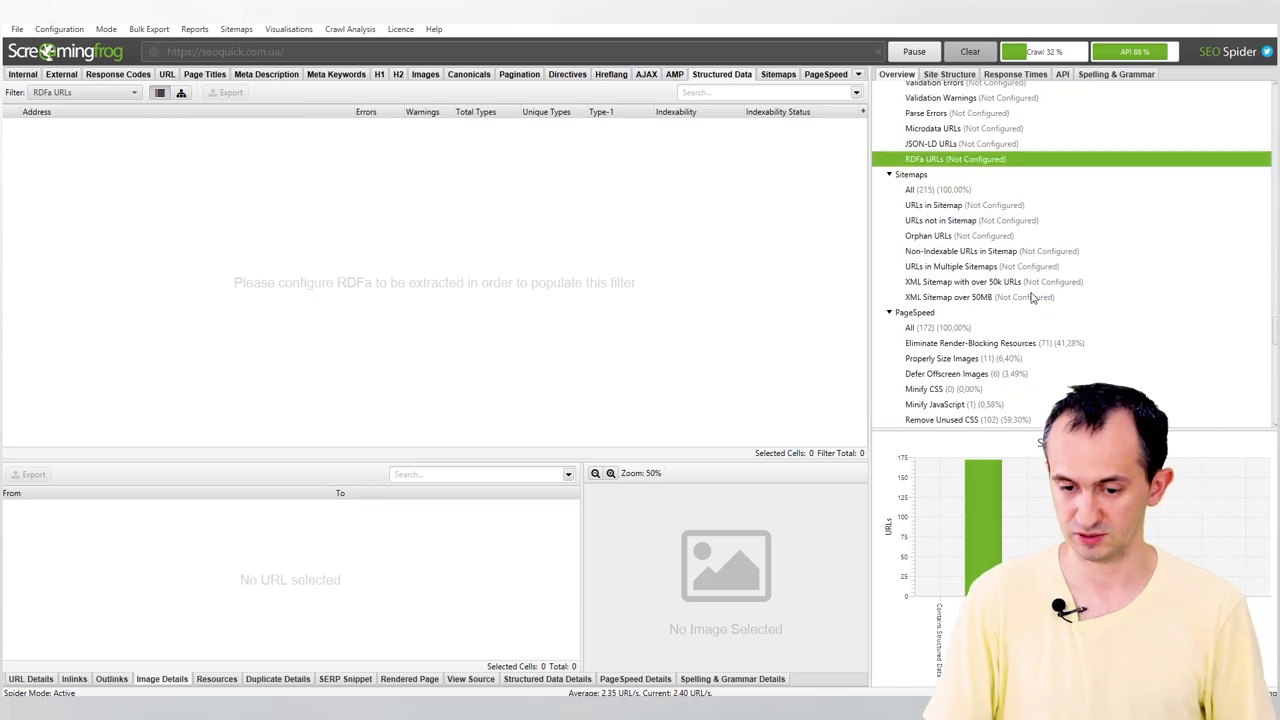
left_click(922, 190)
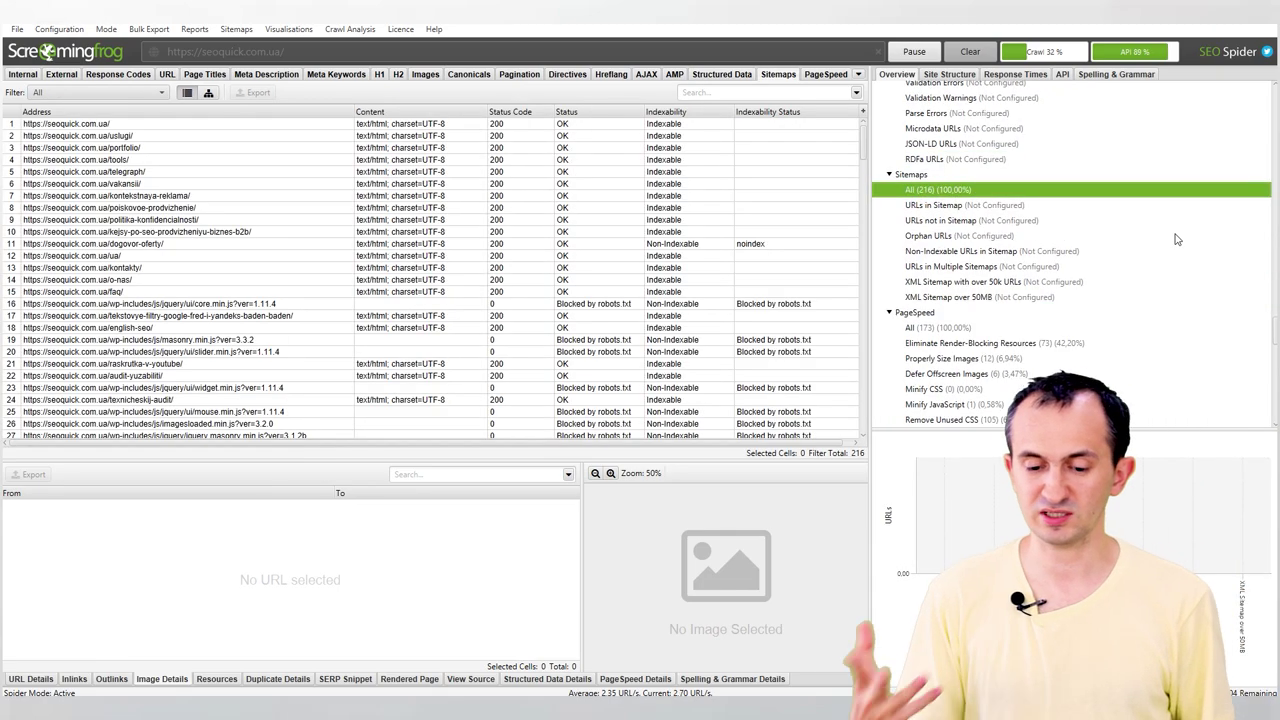
key("Down")
key("Down")
key("Up")
key("Up")
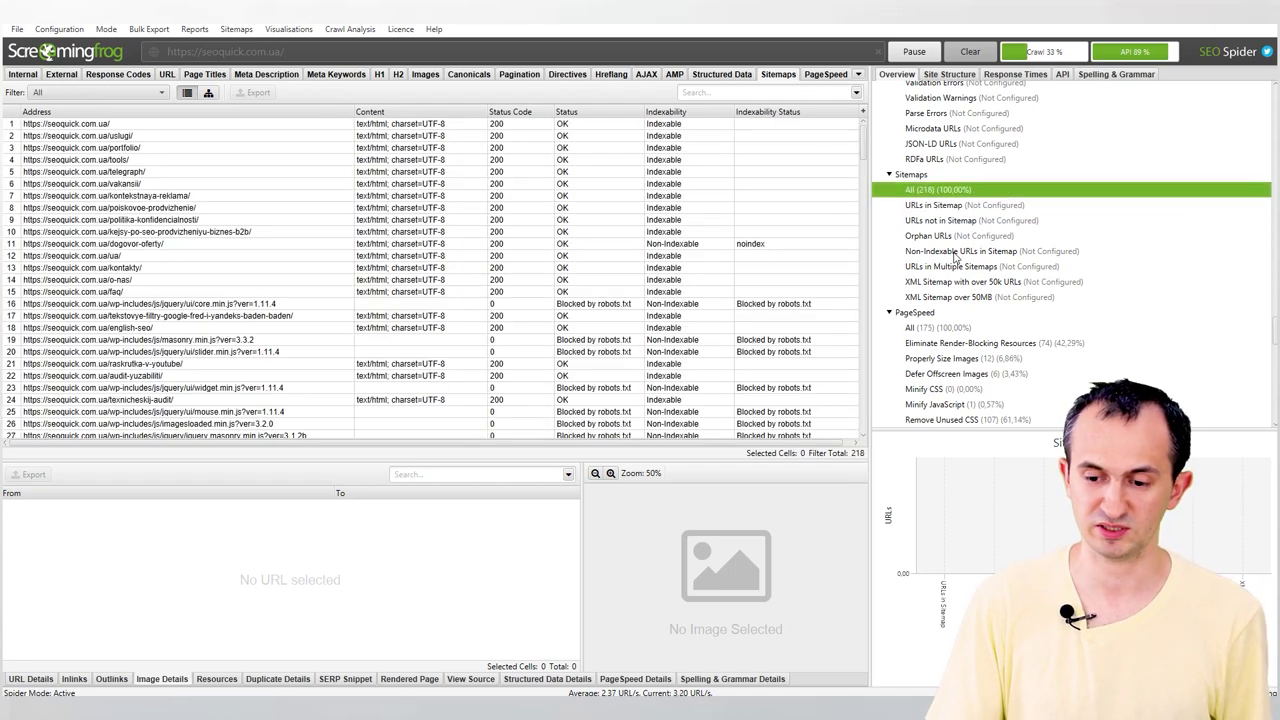
List all pages under PageSpeed and examine its filters from Eliminate Render-Blocking Resources to Remove Unused CSS.
left_click(935, 327)
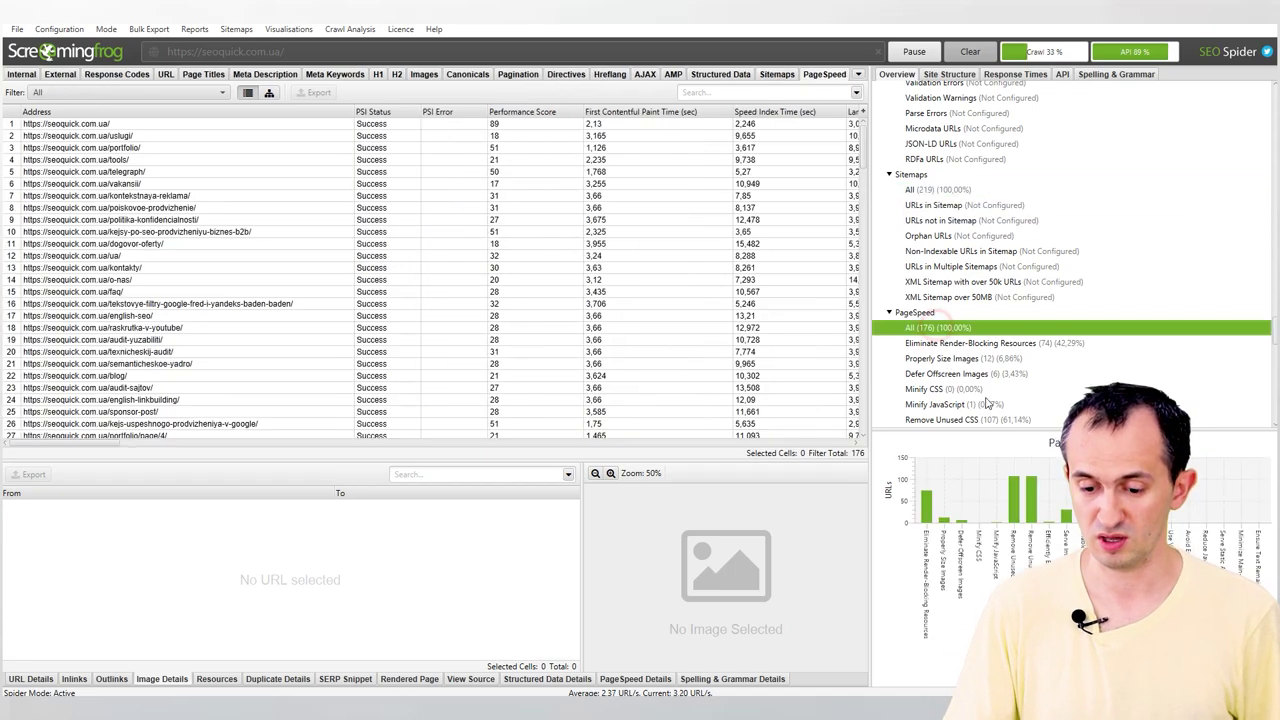
left_click(970, 343)
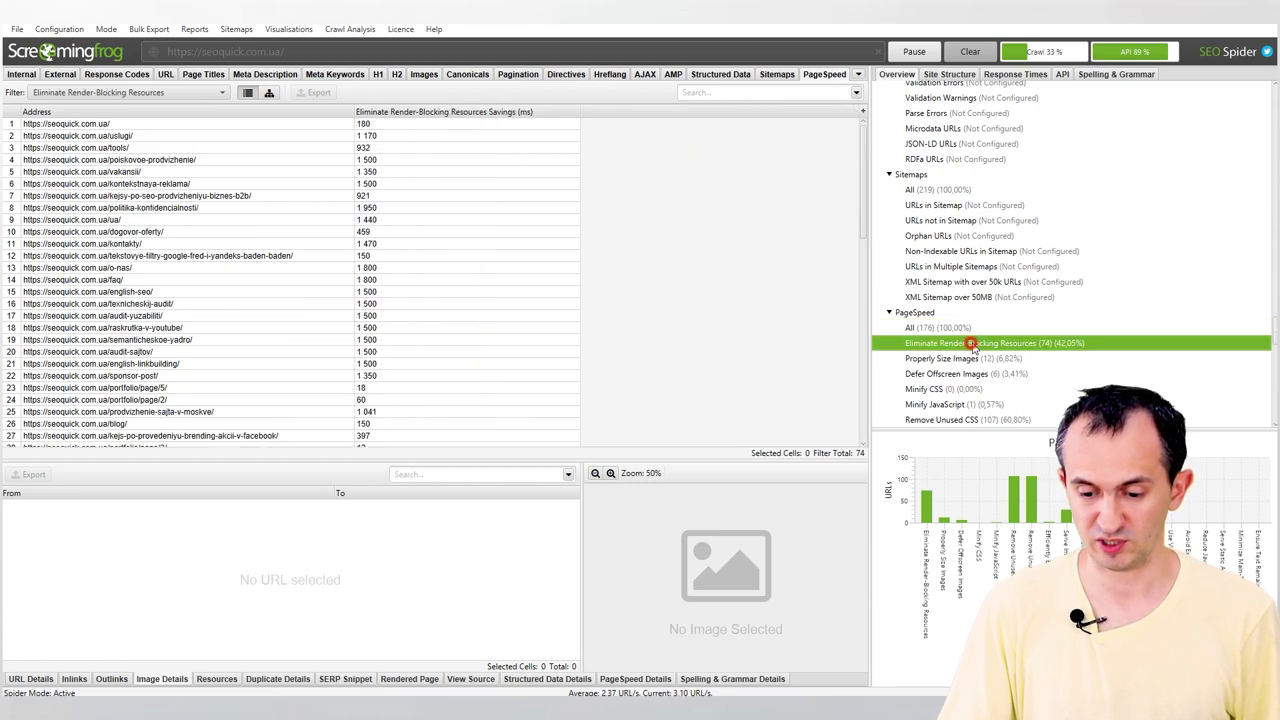
left_click(960, 358)
left_click(965, 374)
scroll(1040, 400, "down", 3)
left_click(975, 282)
left_click(978, 327)
left_click(986, 298)
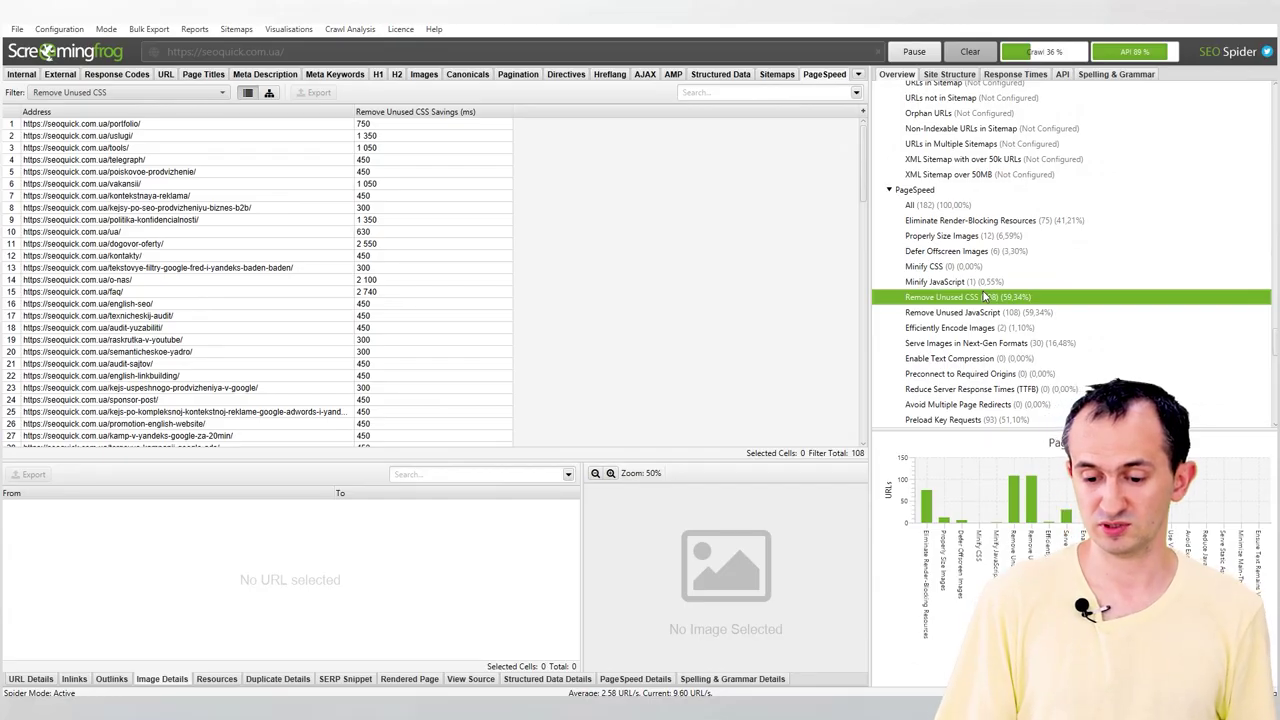
Check the PageSpeed filters from Remove Unused JavaScript to Enable Text Compression, and return to the list of all PageSpeed pages.
key("Down")
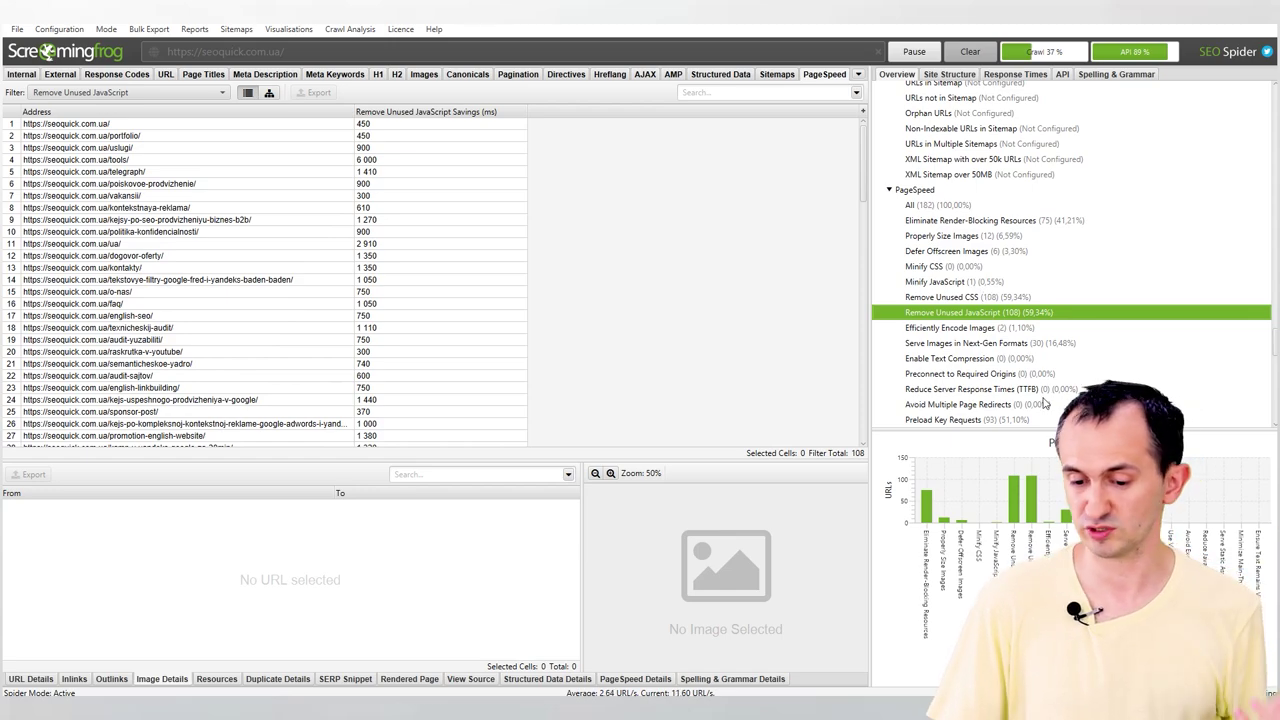
key("Down")
key("Down")
key("Down")
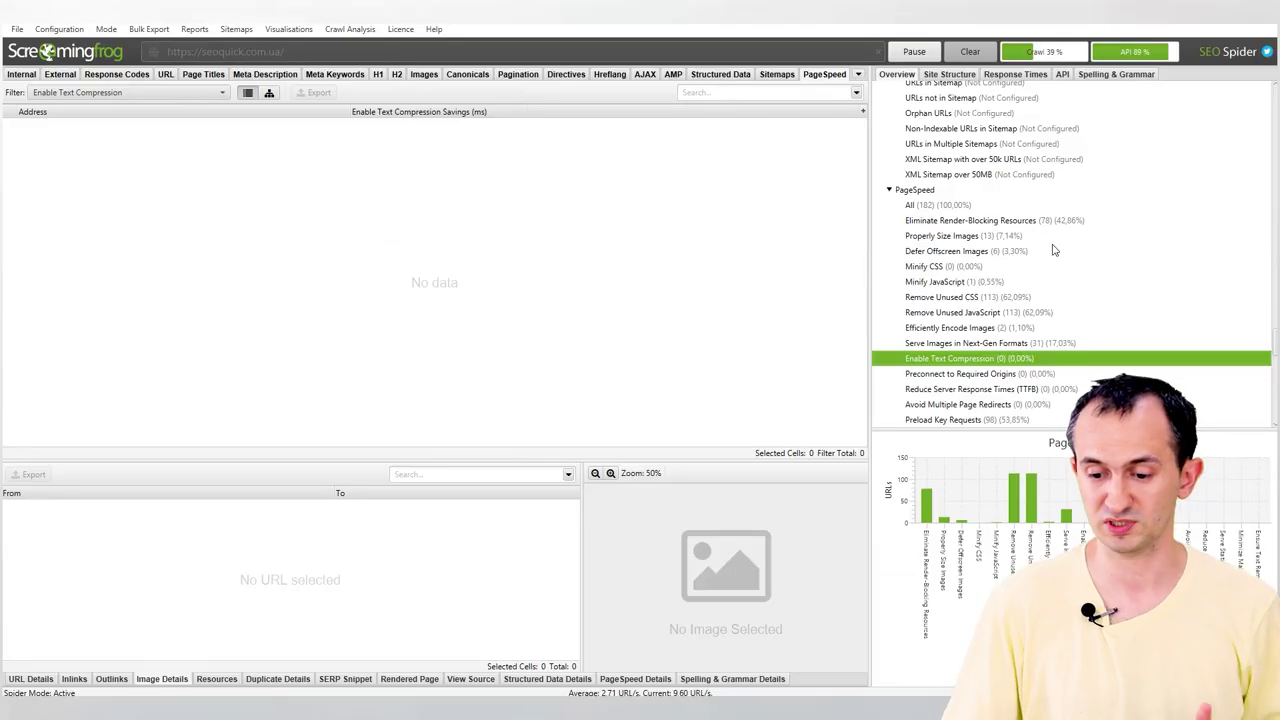
left_click(1024, 220)
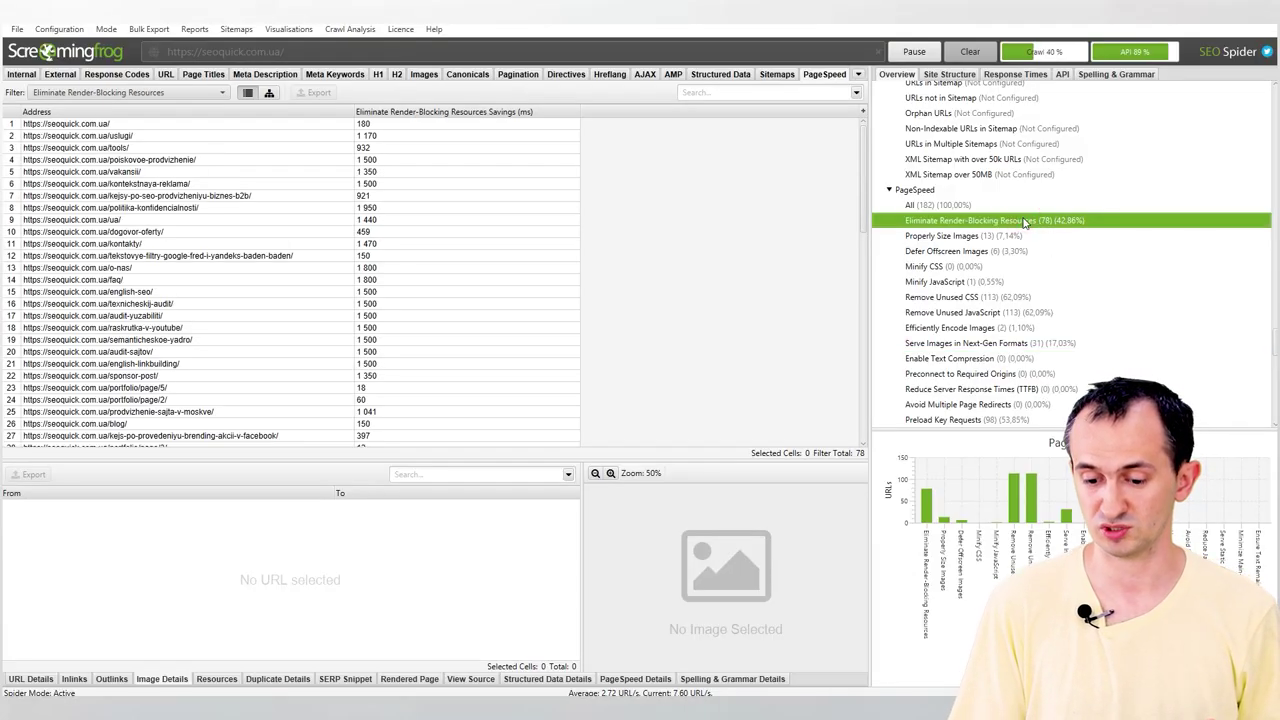
key("Up")
List the pages with PageSpeed Request Errors.
scroll(1010, 315, "down", 5)
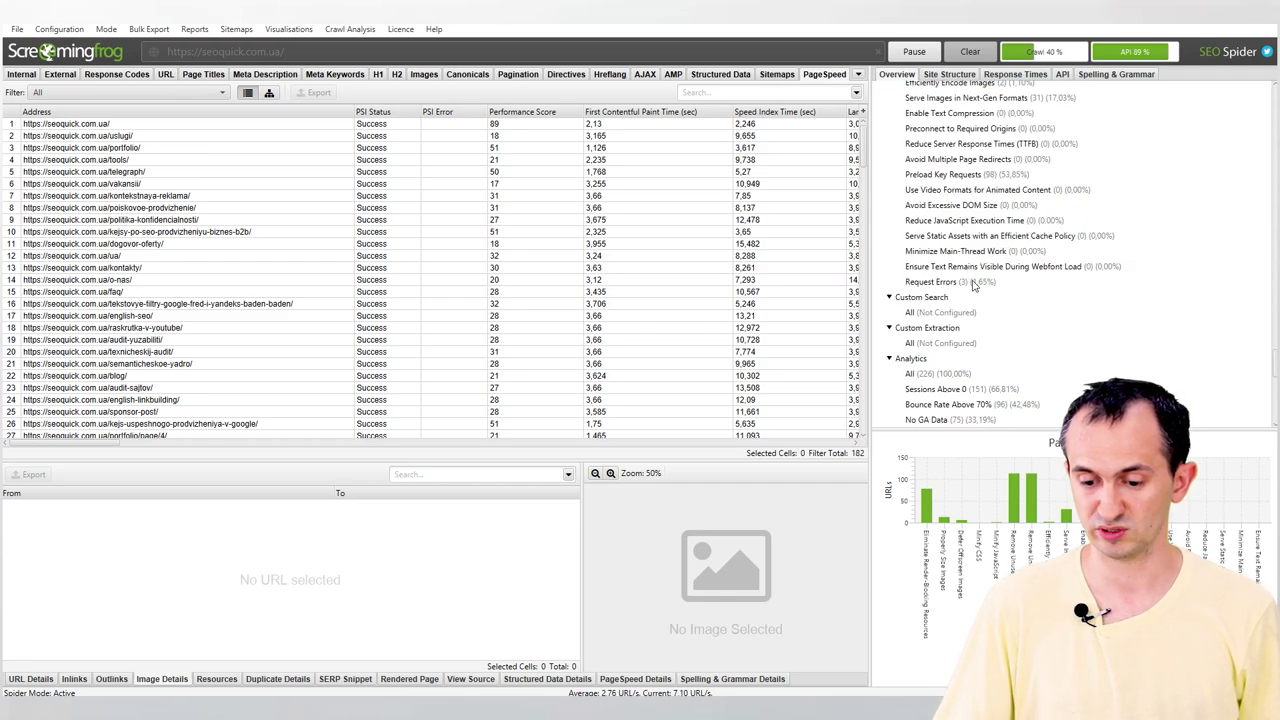
left_click(973, 285)
key("Up")
key("Down")
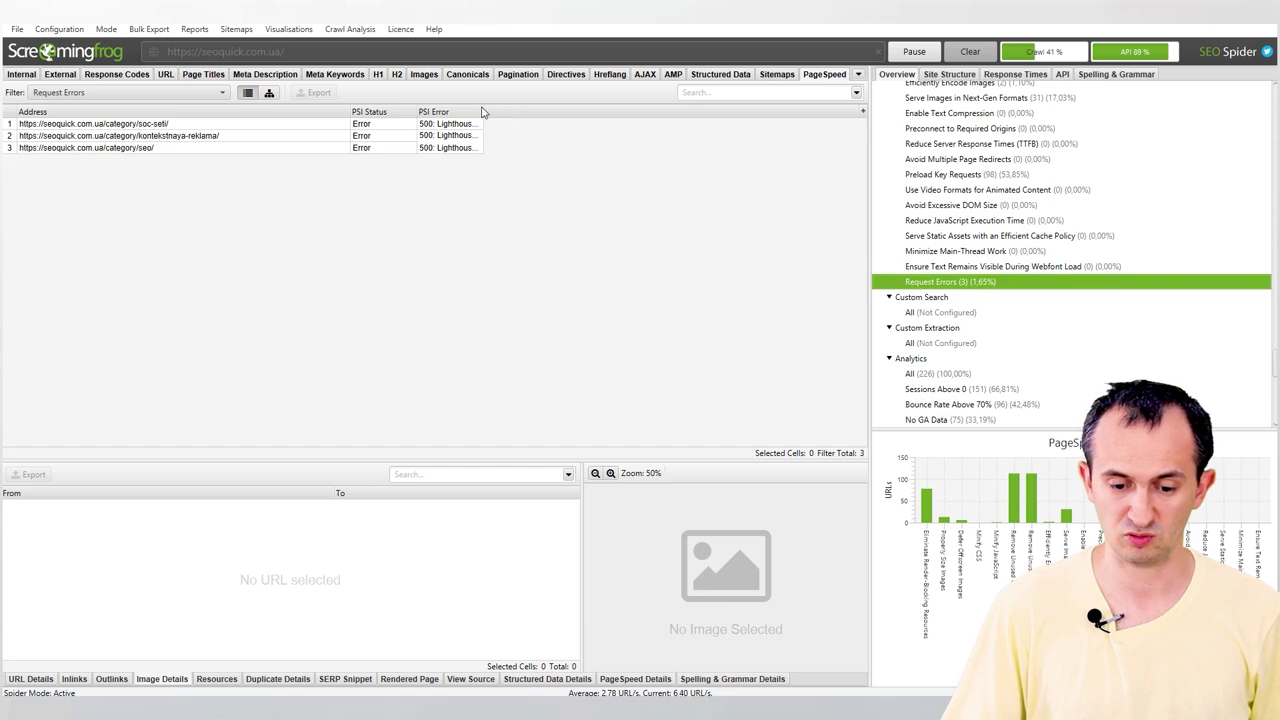
Widen the PSI Error column, sort by it and show the full error for the category/kontekstnaya-reklama page.
left_click_drag(484, 105, 818, 106)
left_click(717, 115)
left_click(727, 147)
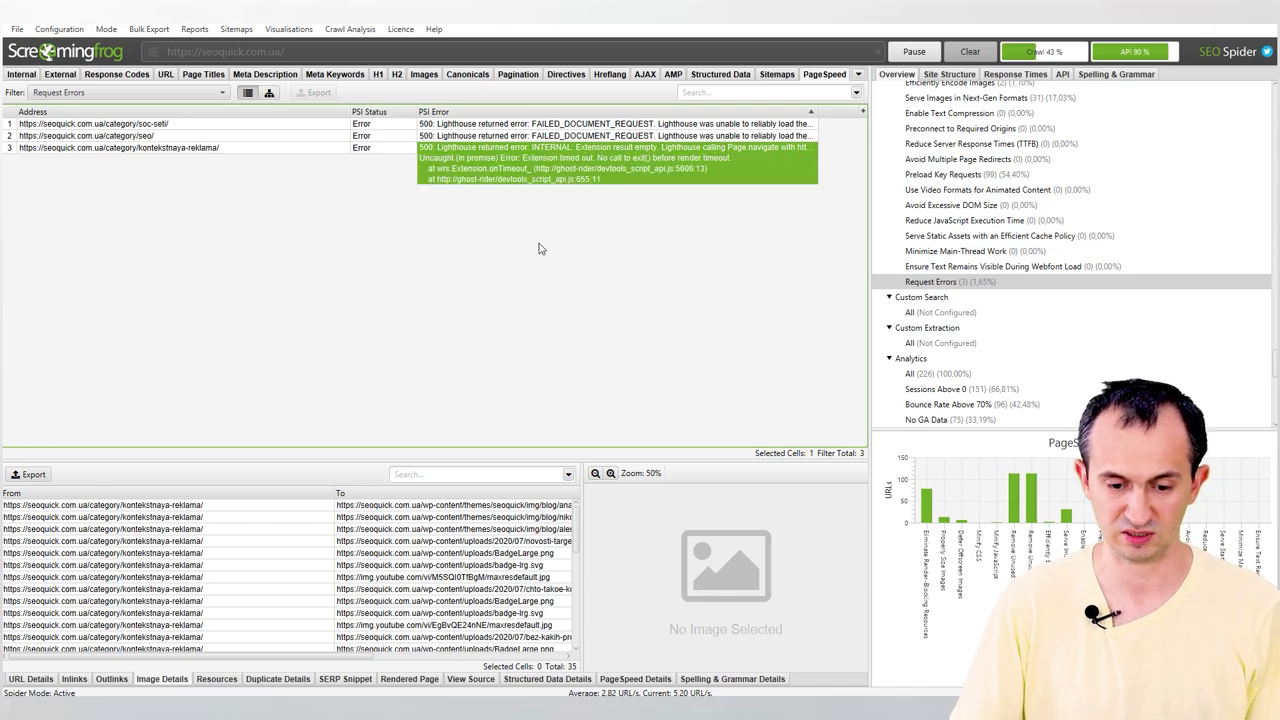
left_click(607, 135)
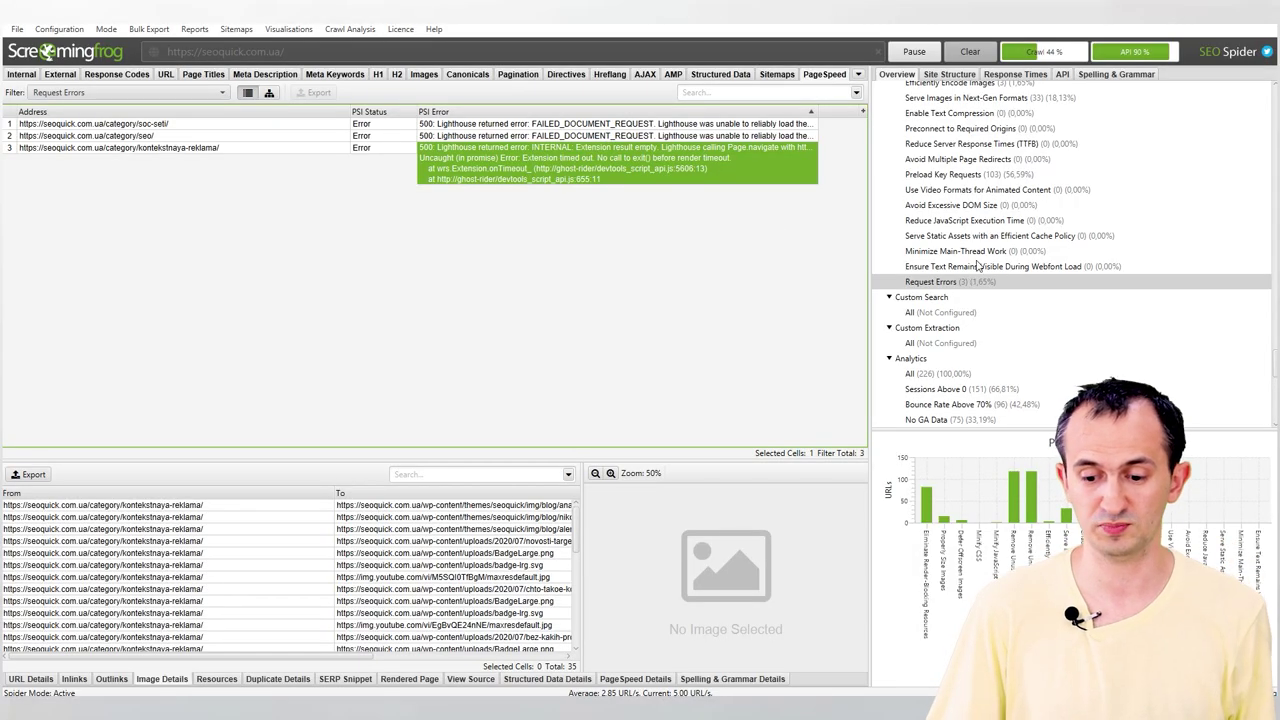
Check the Avoid Excessive DOM Size, Use Video Formats for Animated Content and Preload Key Requests filters.
left_click(977, 205)
left_click(980, 190)
left_click(980, 175)
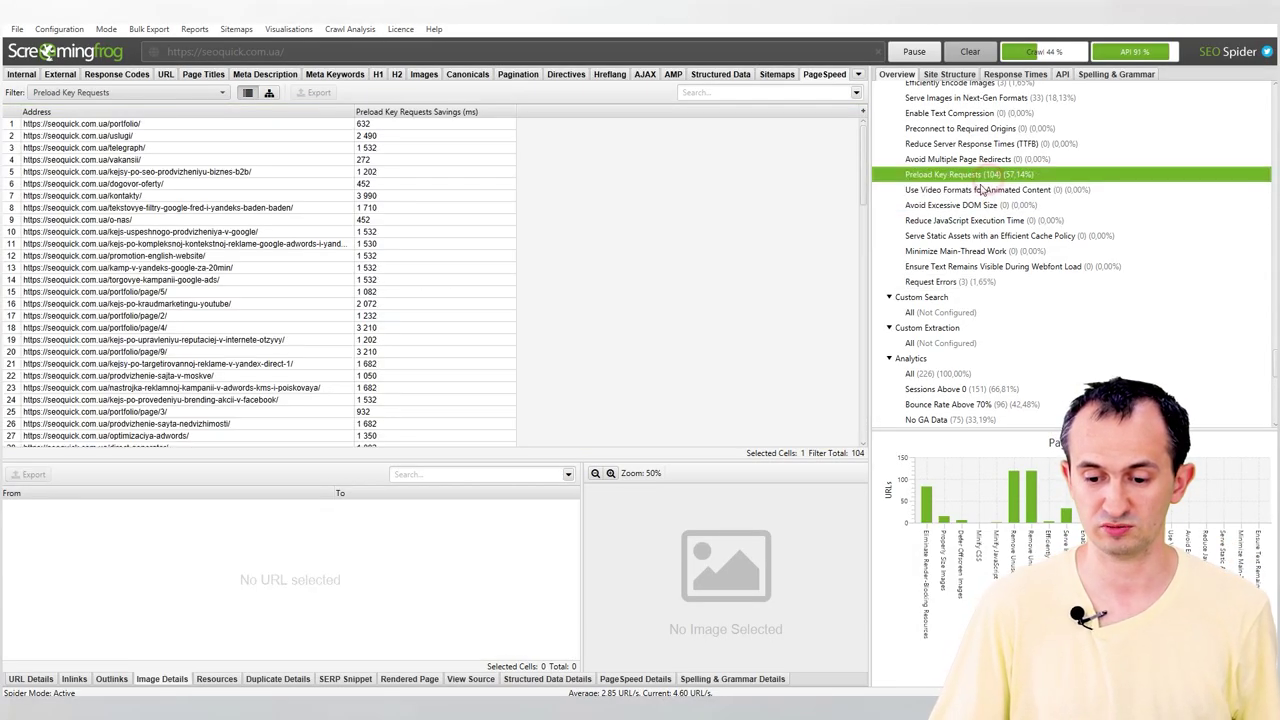
Look through the Preload Key Requests pages and sort them by savings from highest to lowest.
left_click(407, 161)
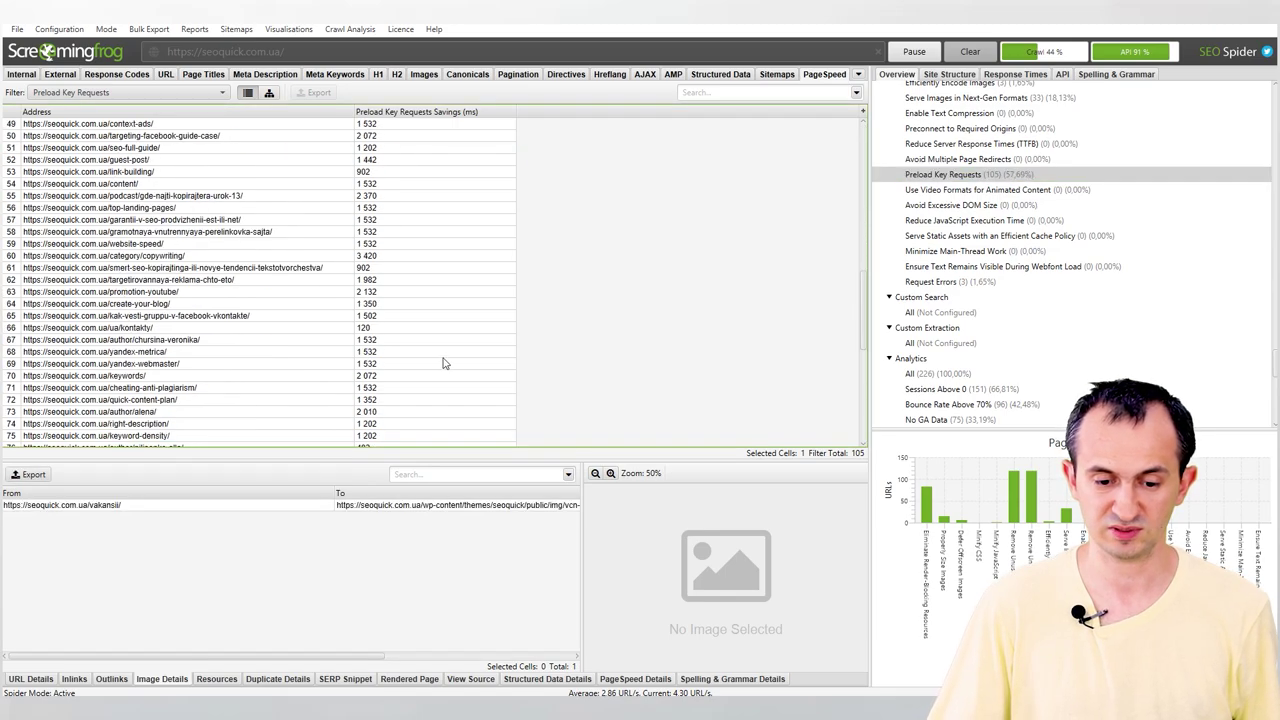
left_click(447, 112)
left_click(447, 112)
List the pages under the PageSpeed filter Defer Offscreen Images and sort them by savings in ascending order.
scroll(990, 283, "up", 7)
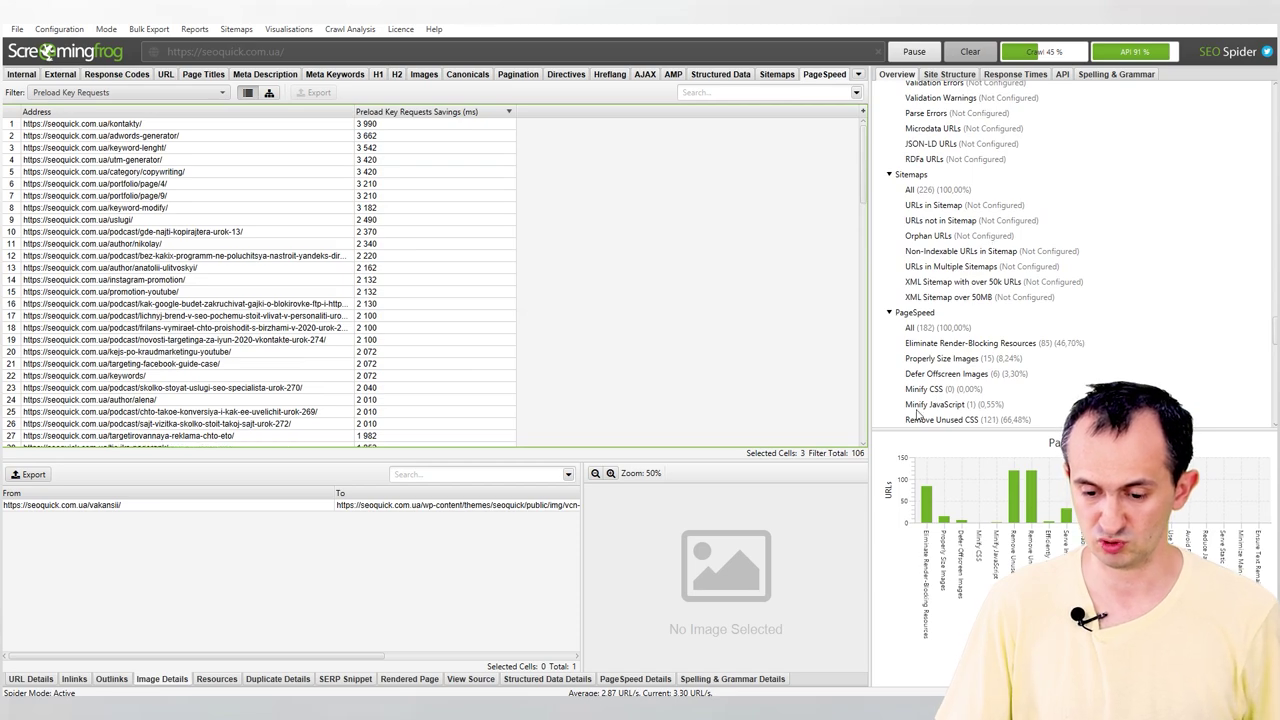
left_click(933, 373)
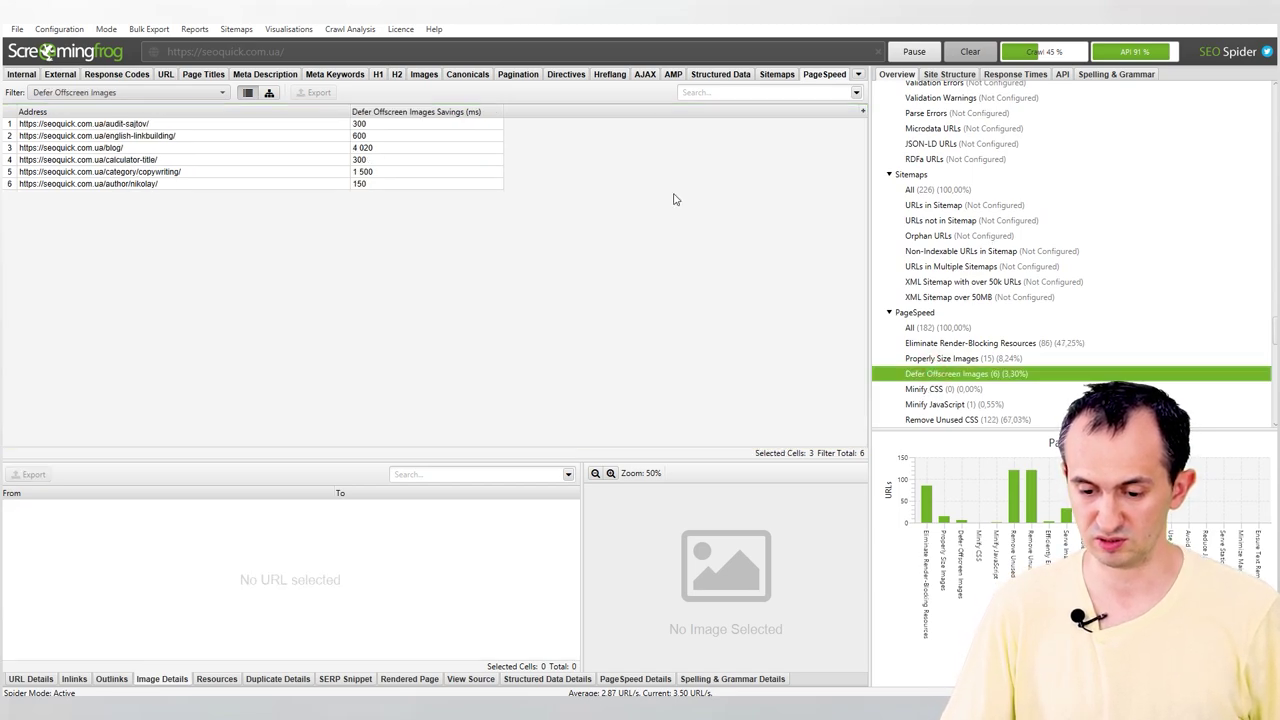
left_click(470, 112)
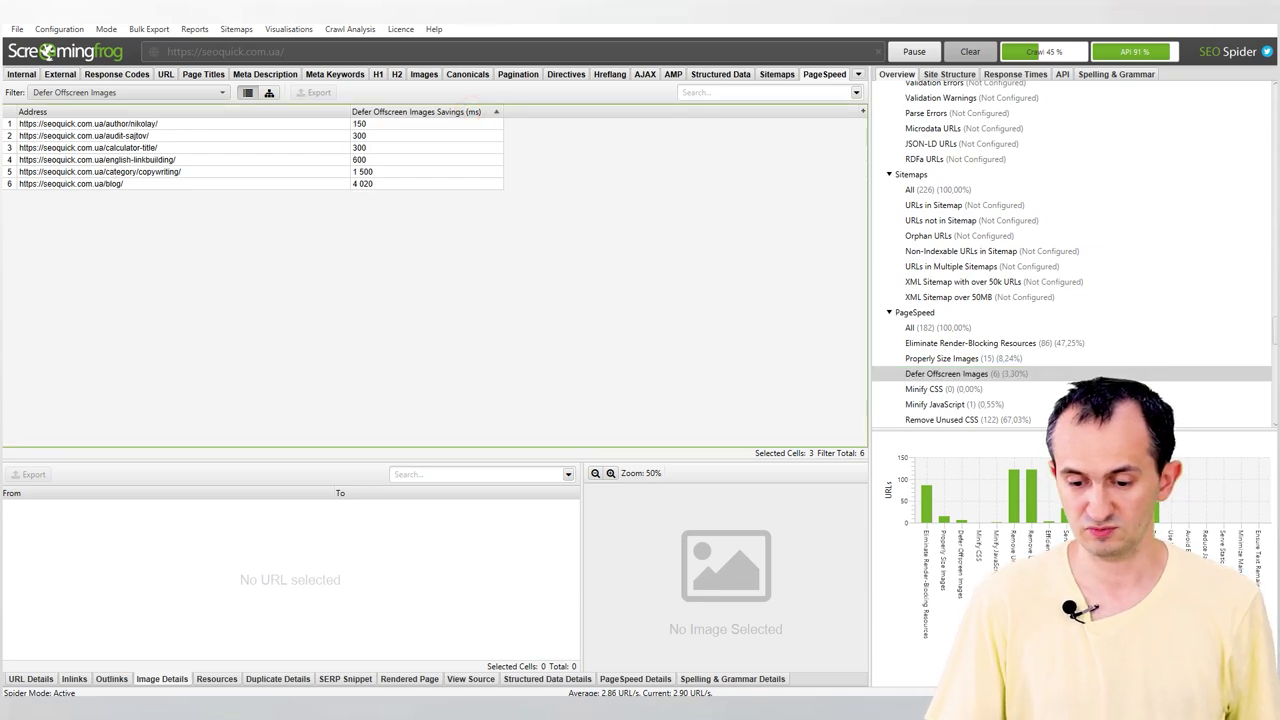
Go through the Analytics filters down to Orphan URLs and return to Bounce Rate Above 70%.
scroll(994, 349, "down", 8)
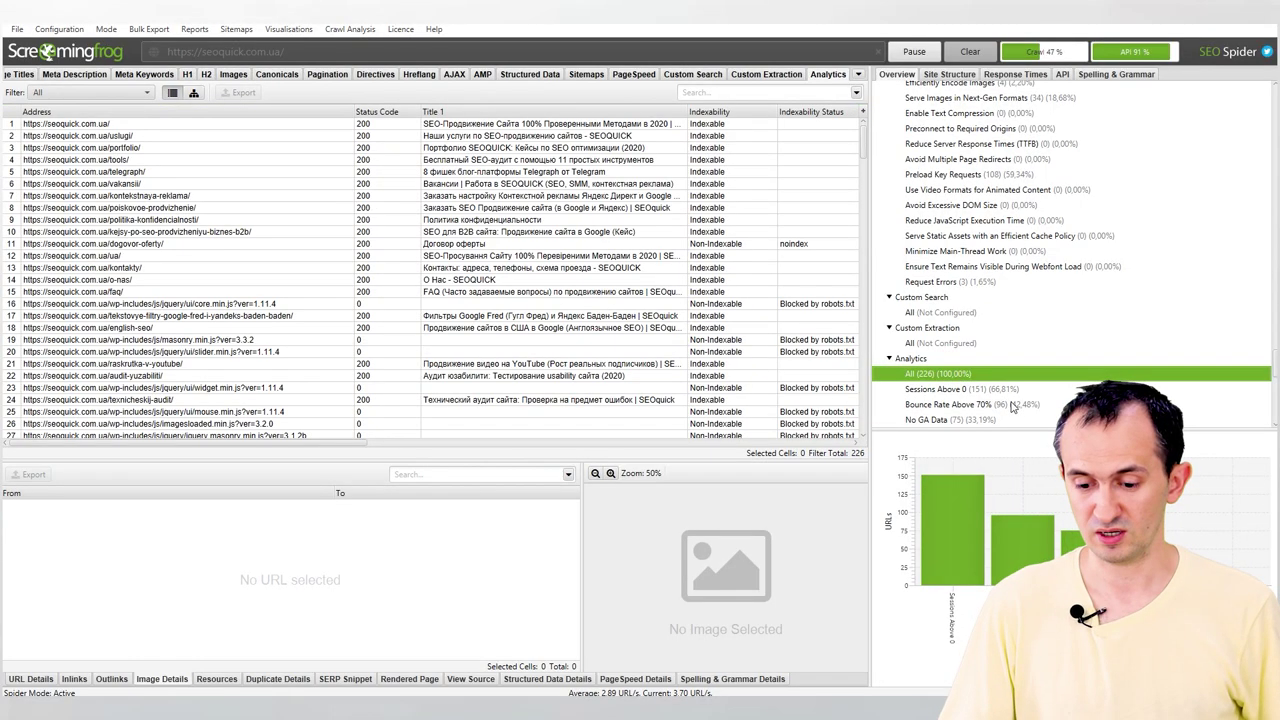
left_click(1008, 403)
key("Down")
key("Down")
key("Down")
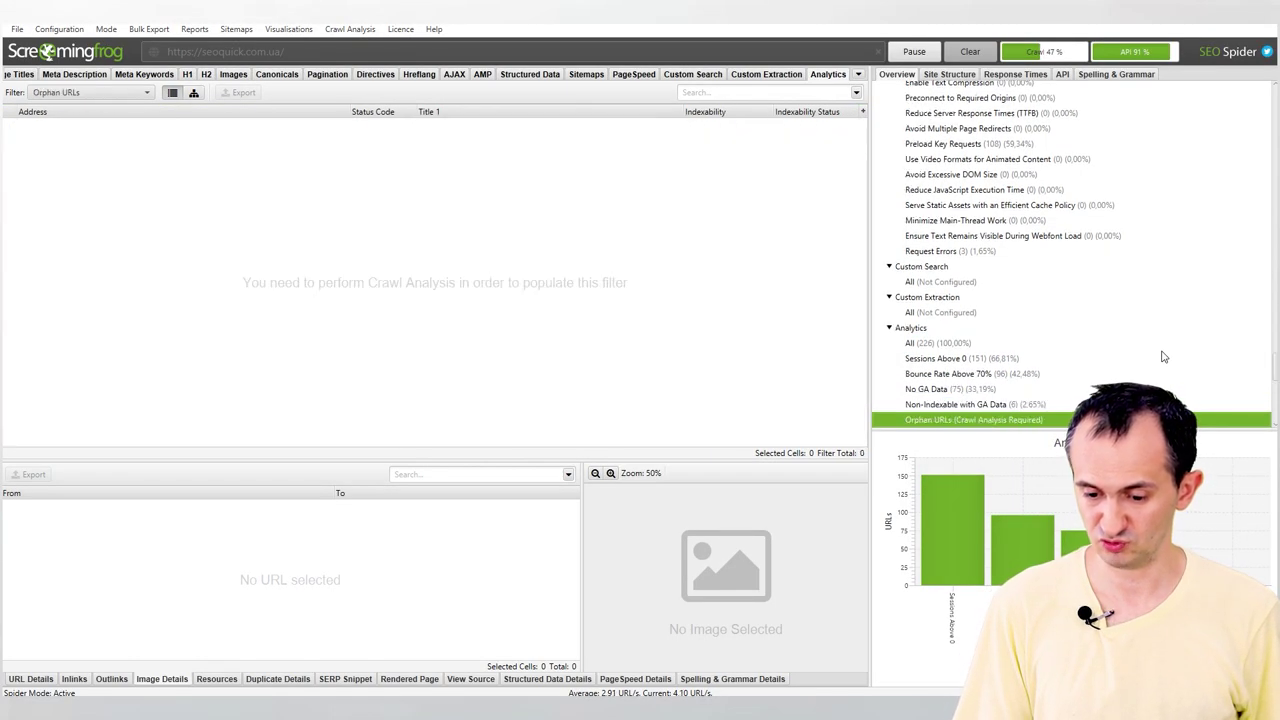
key("Up")
key("Up")
key("Up")
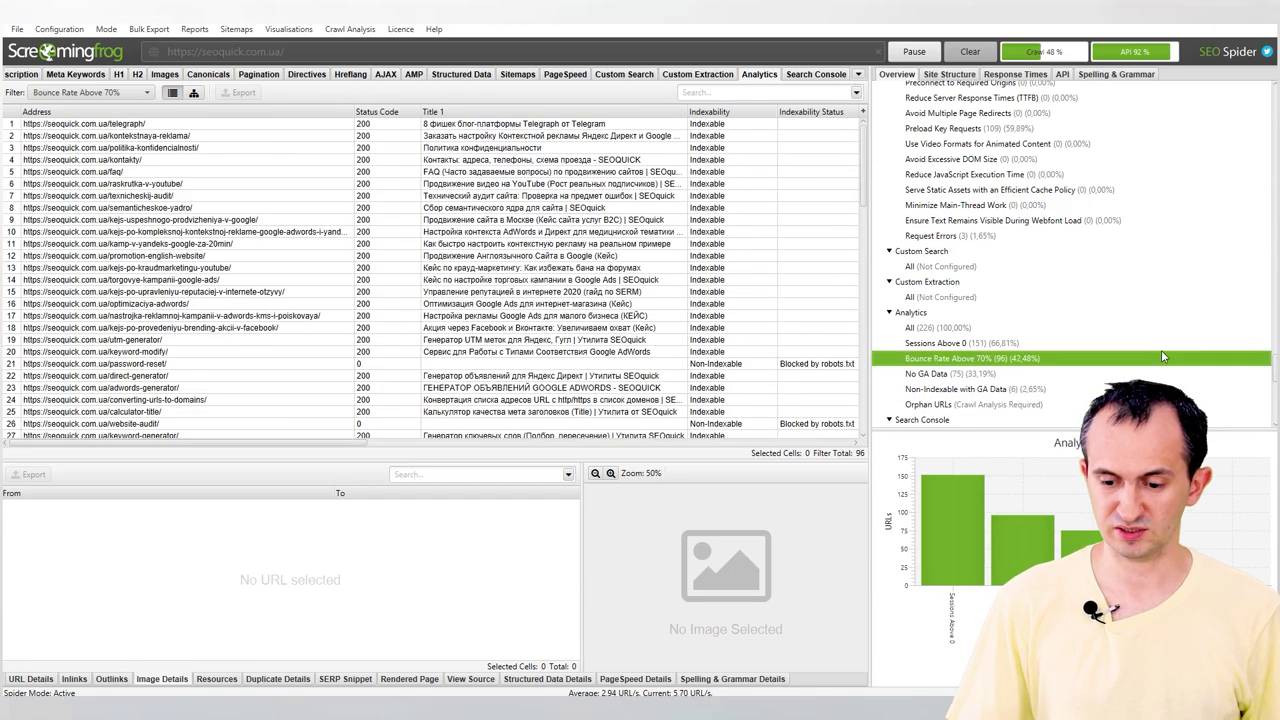
Review the Bounce Rate Above 70% pages through to the end of the list, selecting individual articles up to standarty-w3c.
scroll(700, 332, "down", 19)
scroll(700, 332, "up", 19)
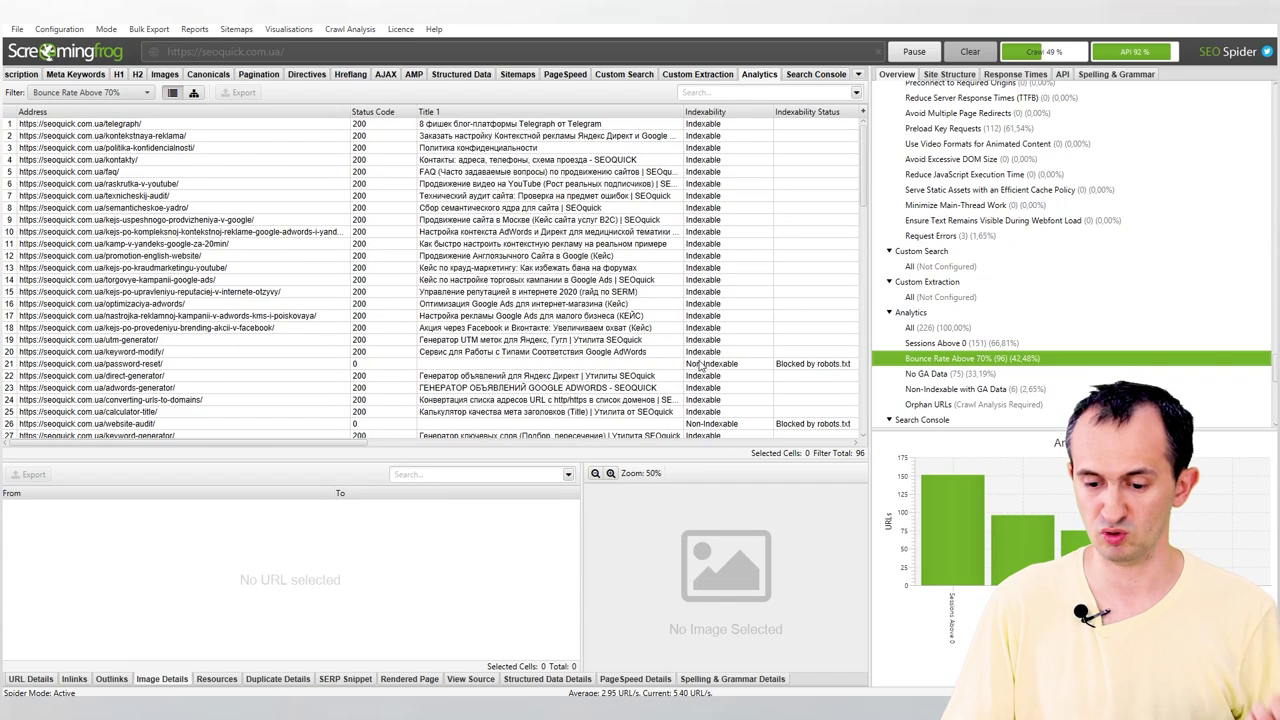
scroll(664, 418, "down", 20)
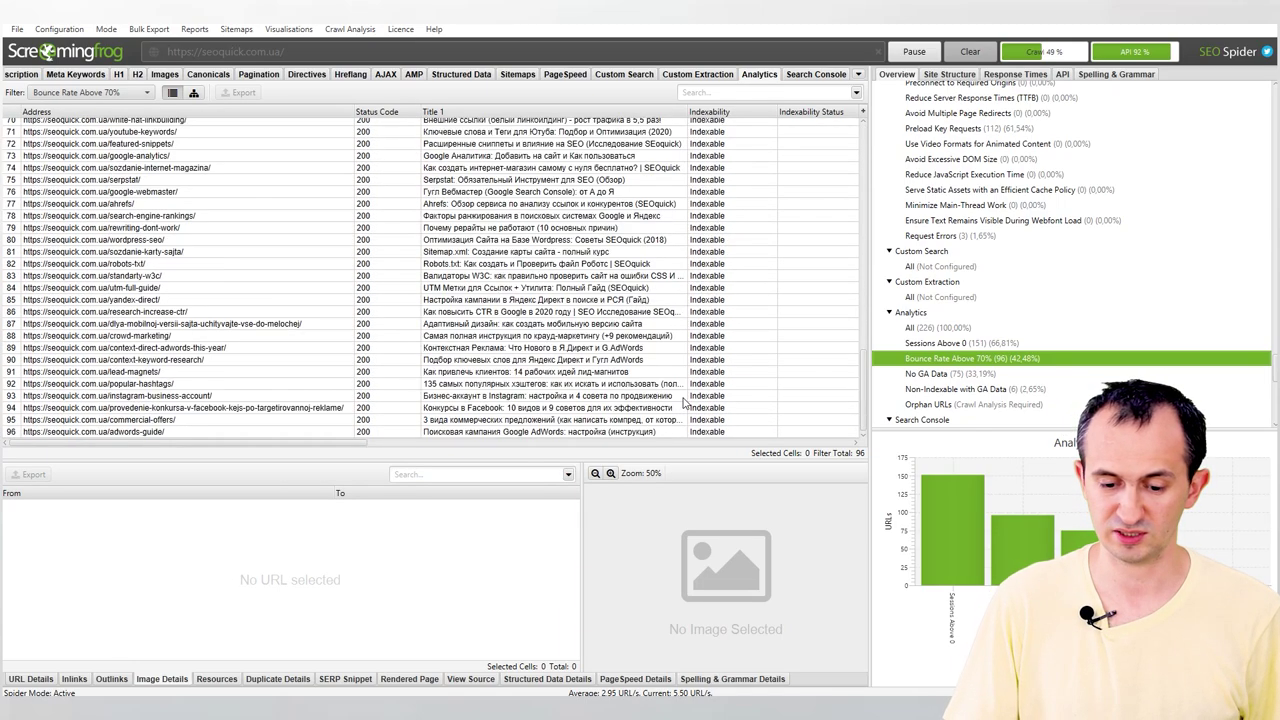
left_click(234, 215)
left_click(220, 335)
left_click(243, 263)
left_click(258, 215)
left_click(251, 275)
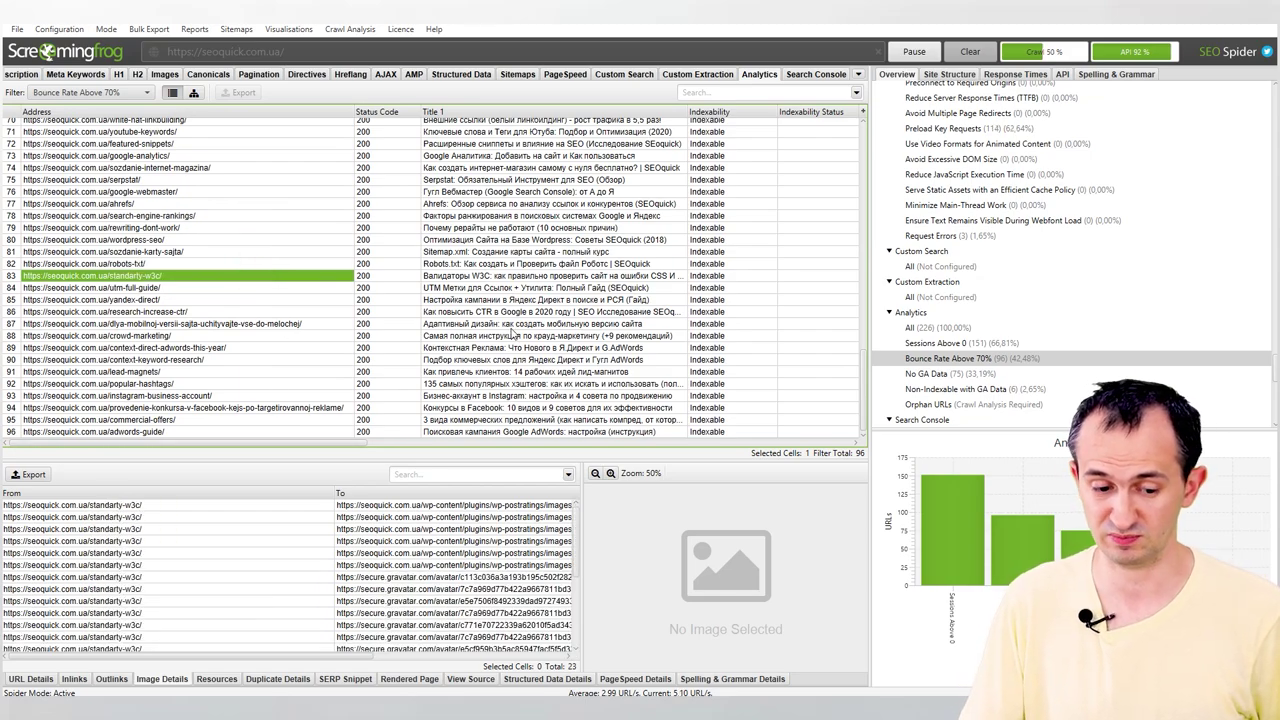
Return to the start of the high-bounce list and inspect pages there, including faq and raskrutka-v-youtube.
scroll(460, 400, "up", 20)
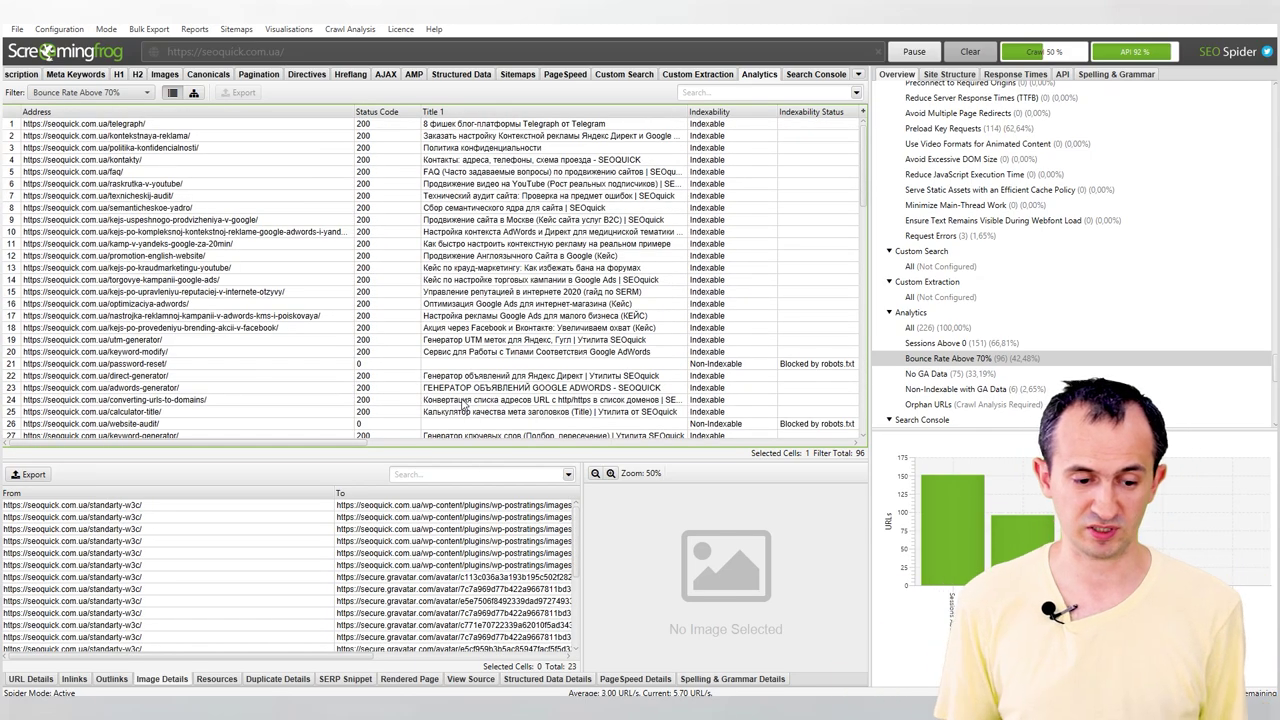
left_click(289, 231)
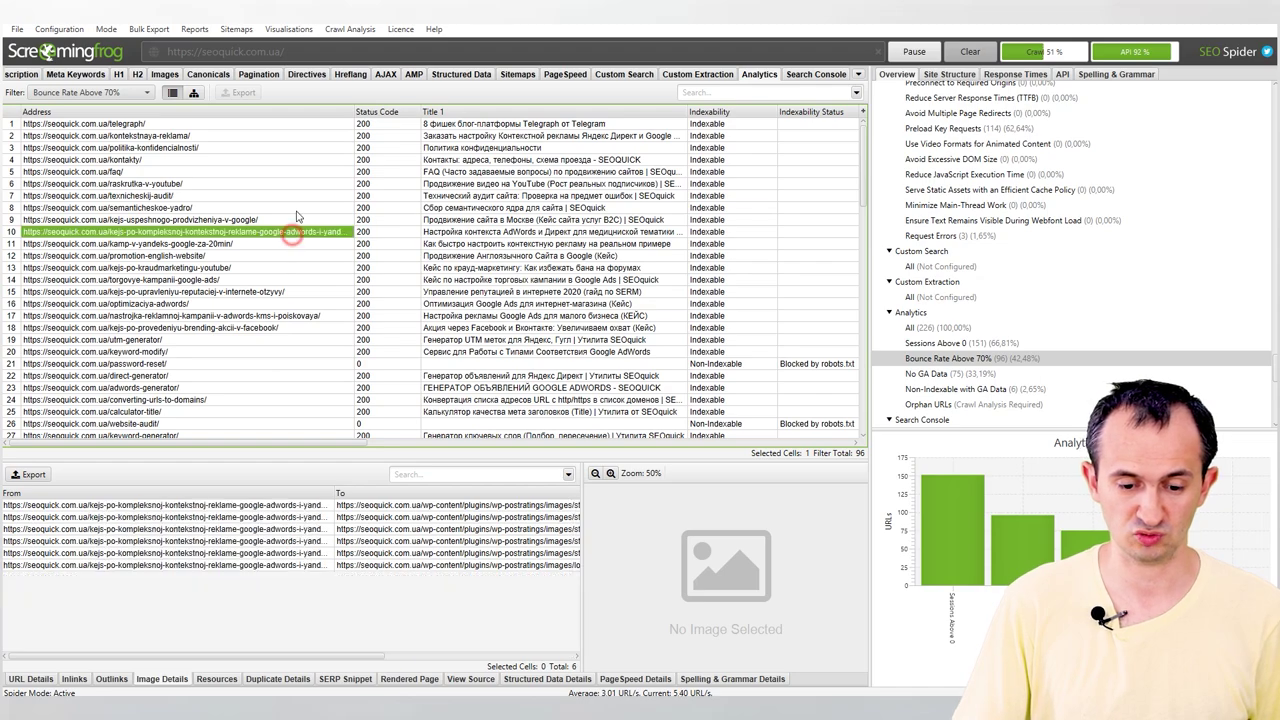
left_click(294, 206)
left_click(299, 173)
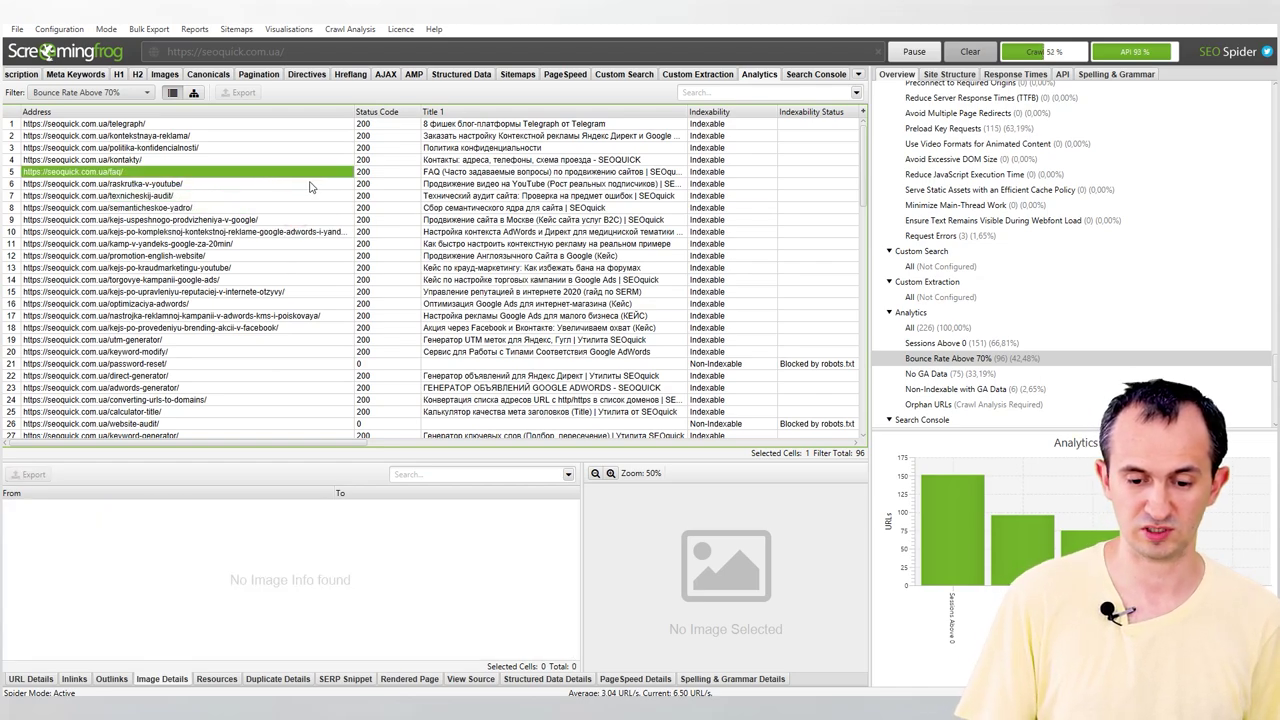
left_click(310, 185)
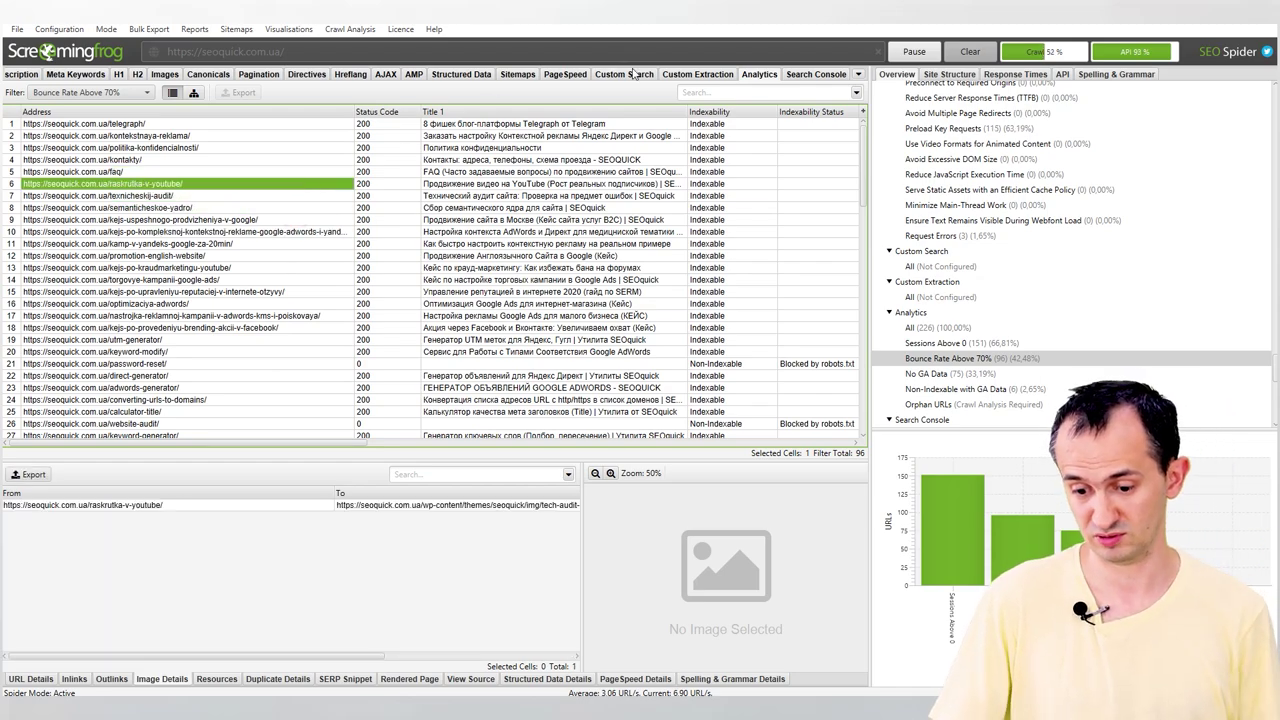
Check the Analytics filters No GA Data, Non-Indexable with GA Data and Orphan URLs.
left_click(985, 374)
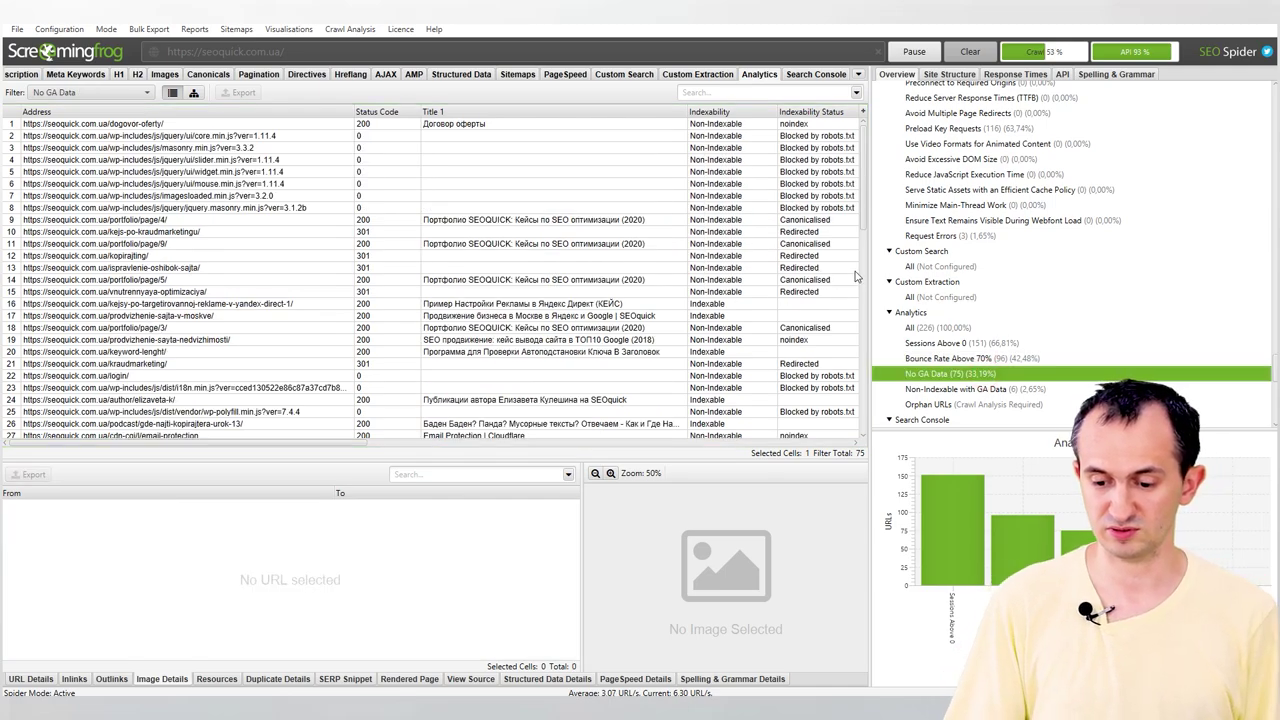
key("Down")
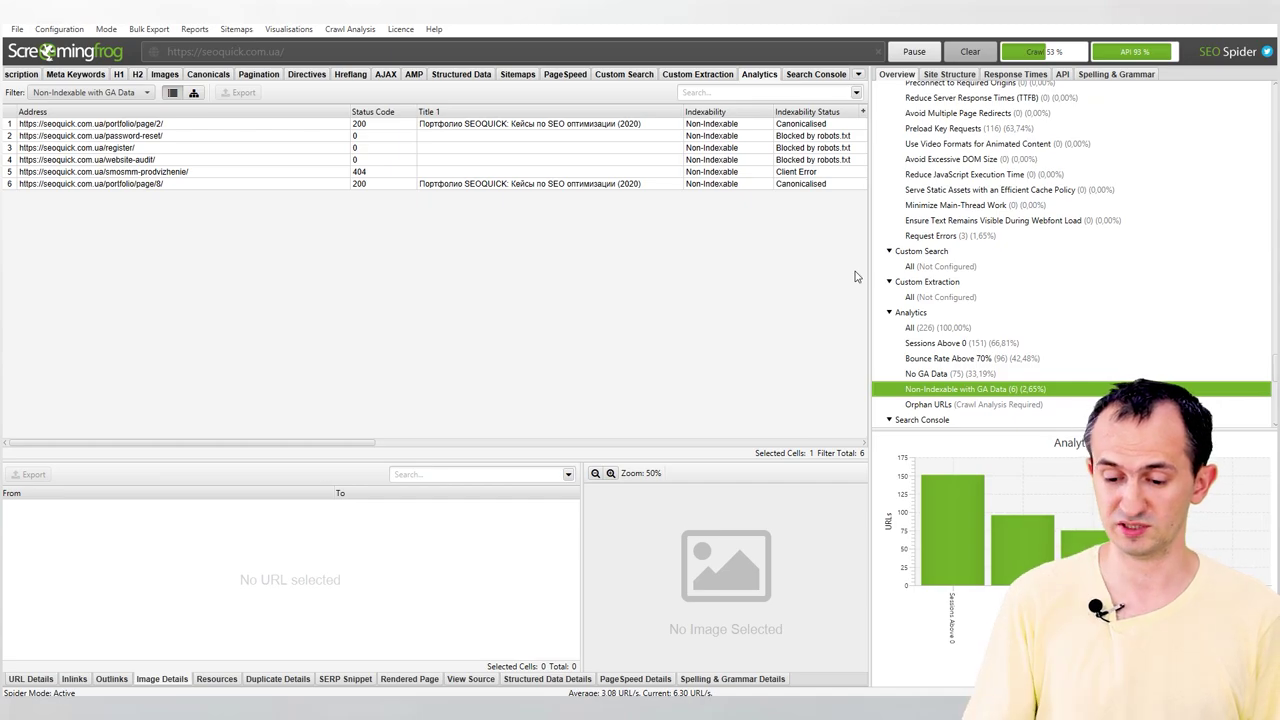
key("Down")
List the pages with Sessions Above 0 in Analytics and look through them to the end.
key("Up")
key("Up")
key("Up")
key("Up")
key("Up")
key("Down")
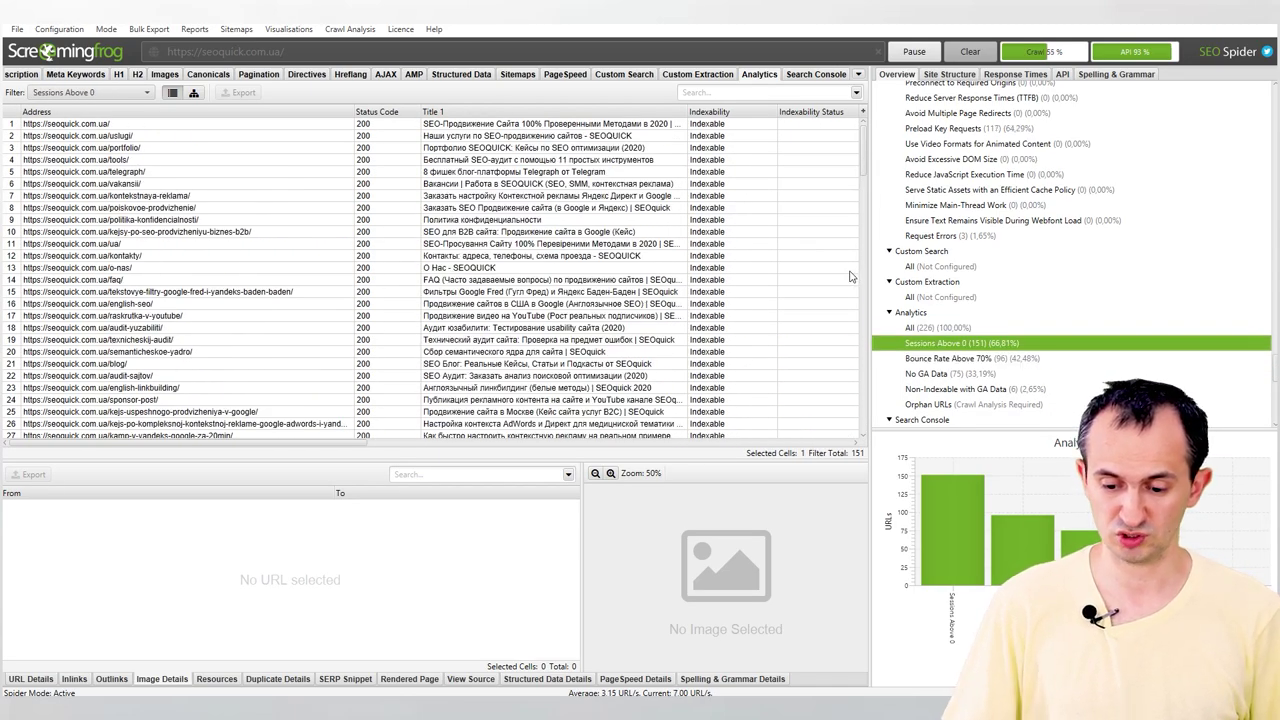
scroll(690, 292, "down", 20)
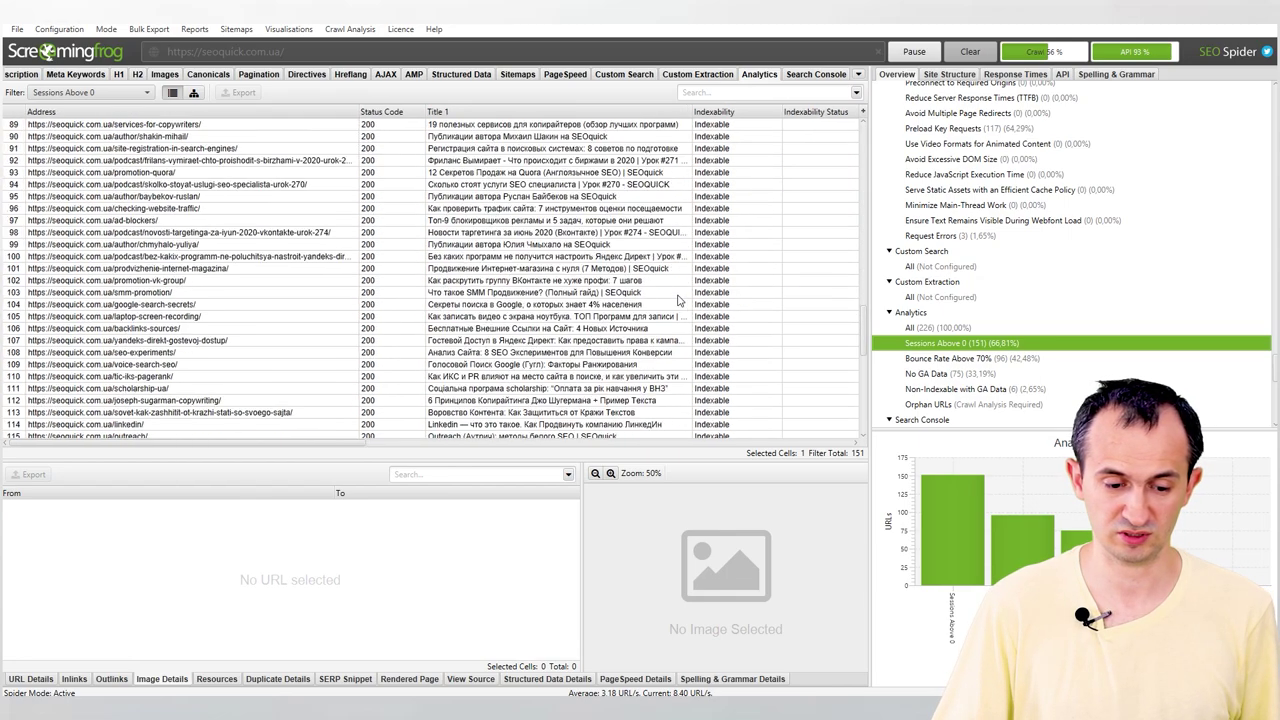
scroll(681, 293, "down", 12)
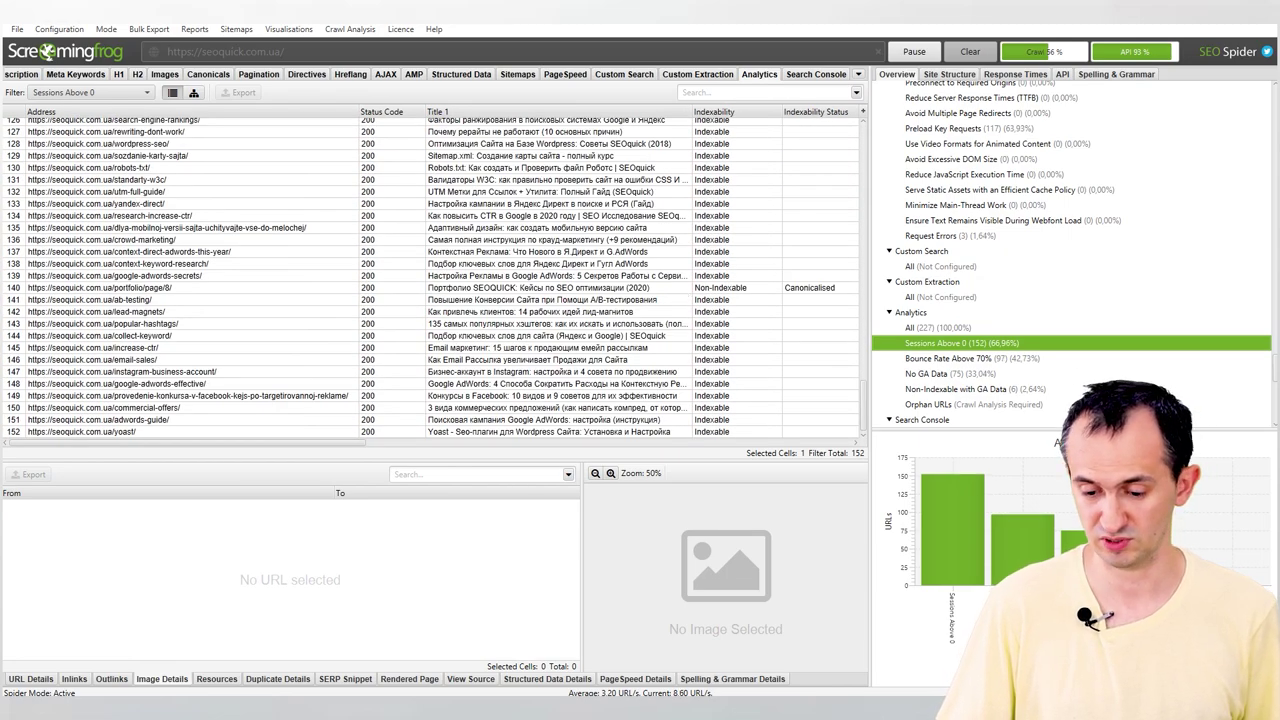
View all Link Metrics pages, then the Security filters All, HTTP URLs and HTTPS URLs.
scroll(1000, 370, "down", 4)
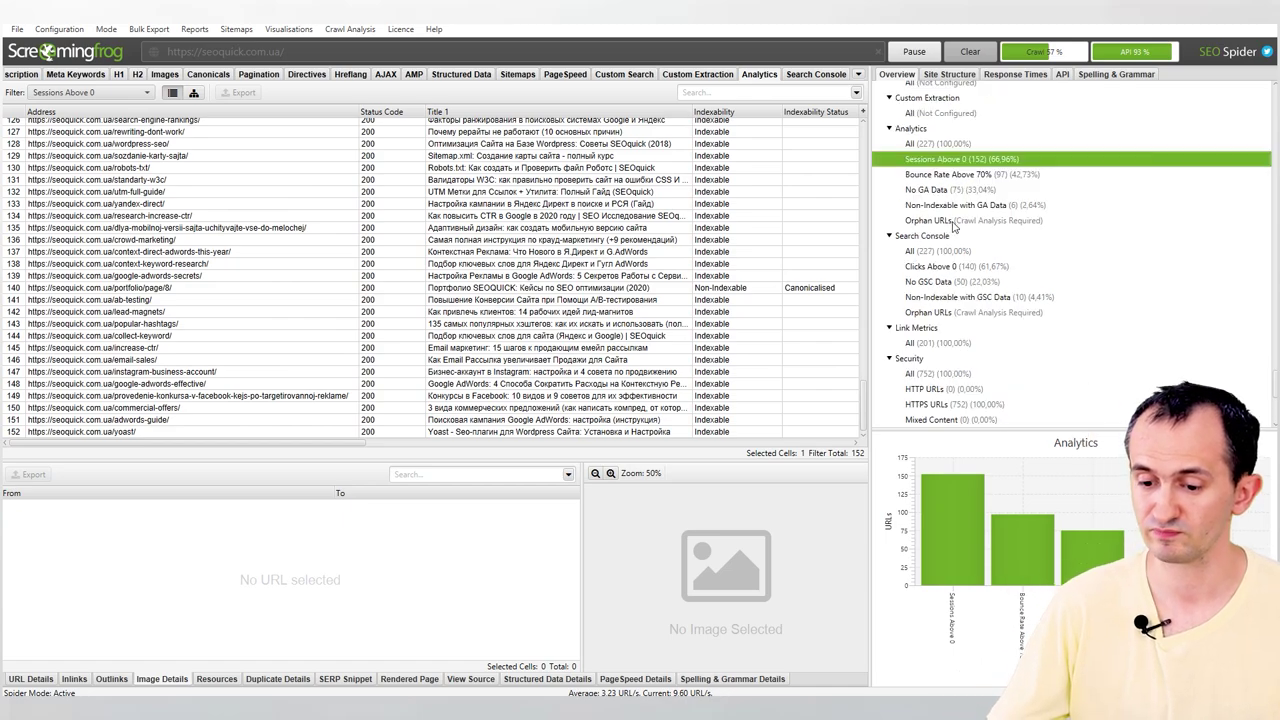
left_click(945, 342)
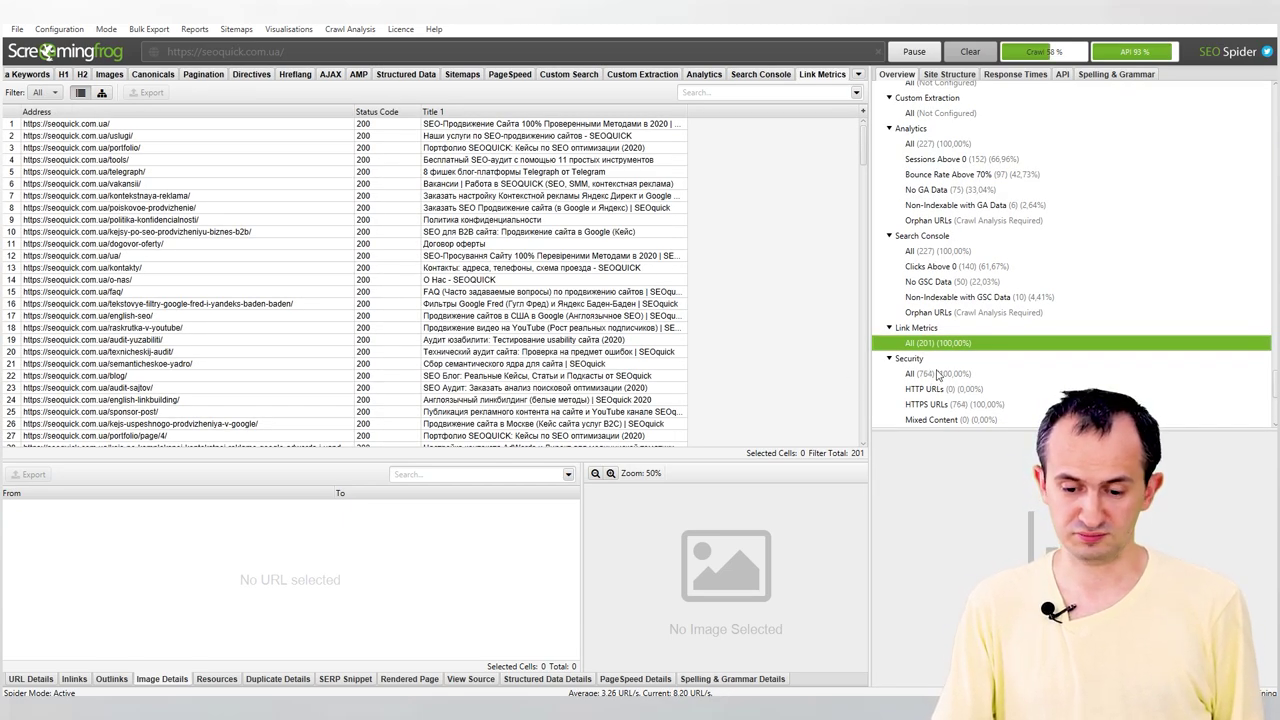
left_click(948, 374)
left_click(955, 389)
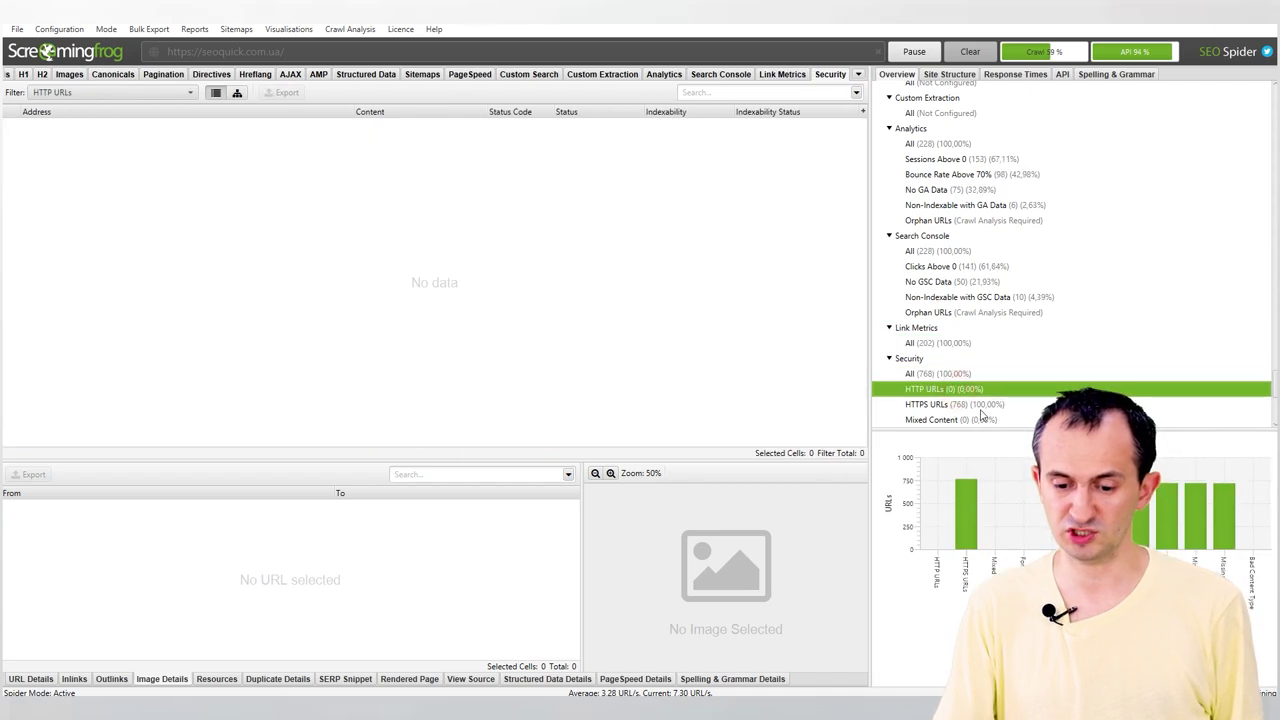
left_click(983, 405)
Check the Security filters from Mixed Content to Unsafe Cross-Origin Links and look over the listed pages.
scroll(1020, 389, "down", 3)
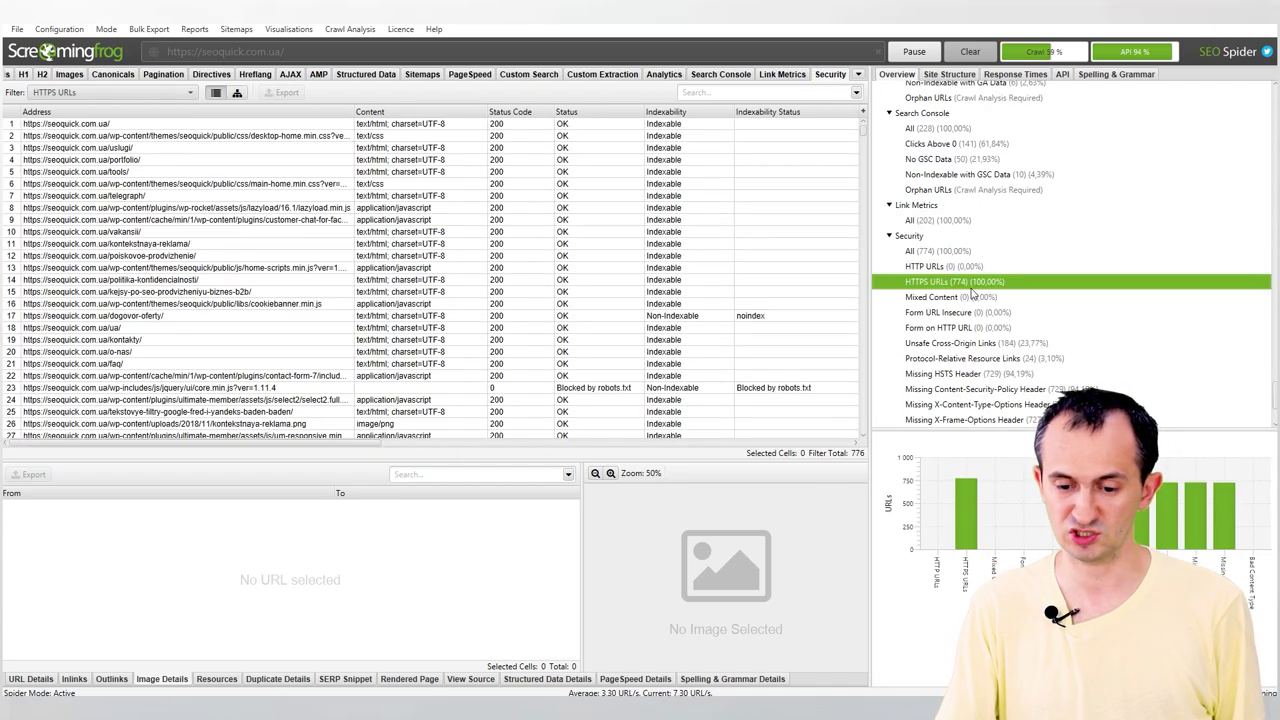
left_click(972, 298)
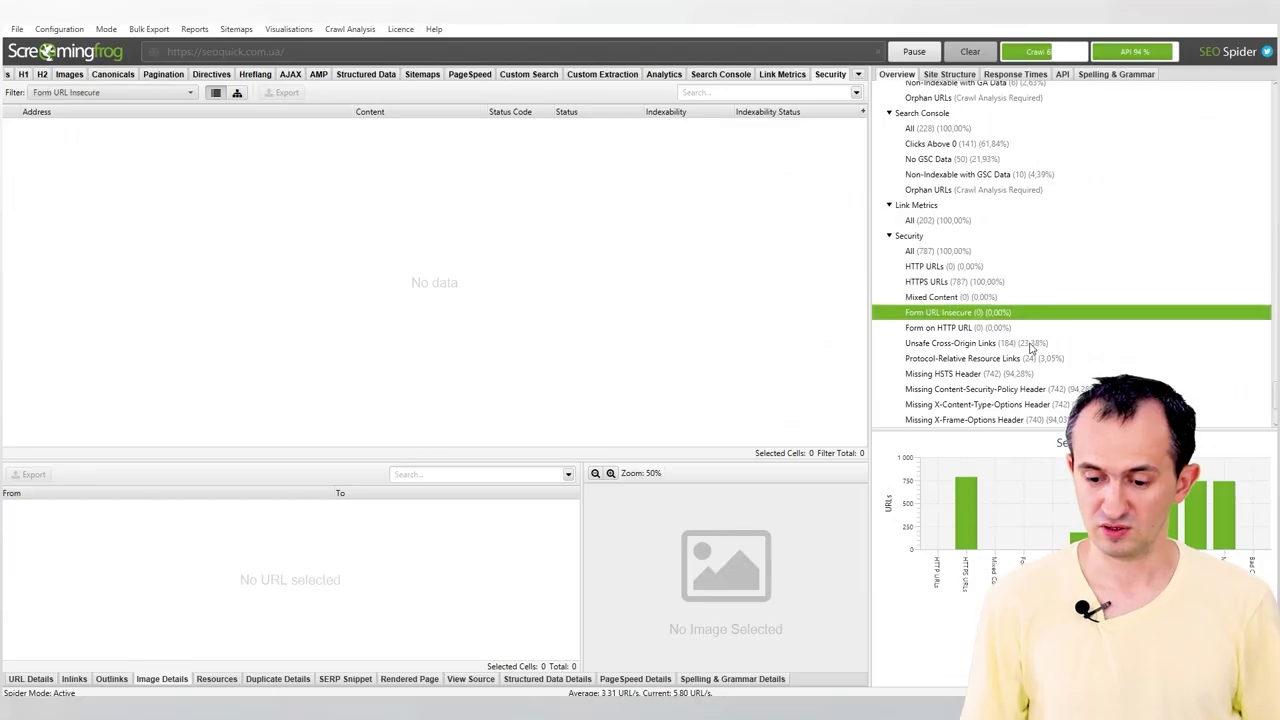
left_click(1022, 328)
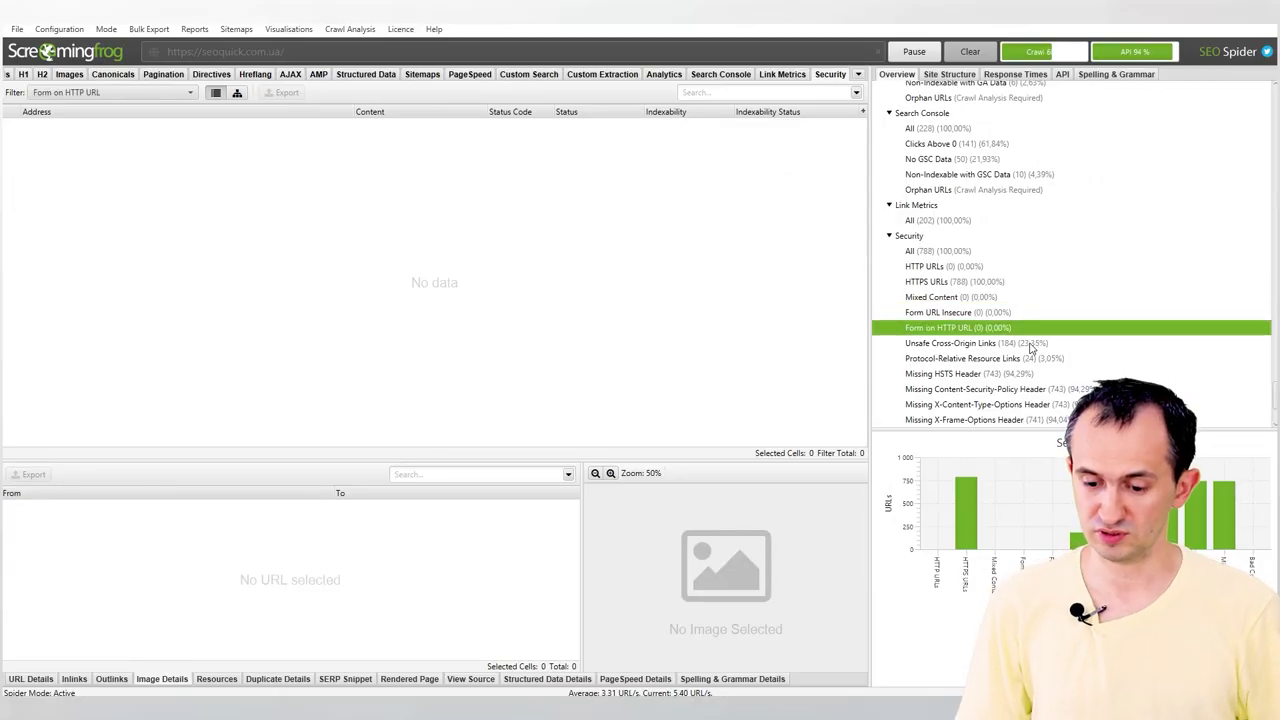
left_click(1030, 343)
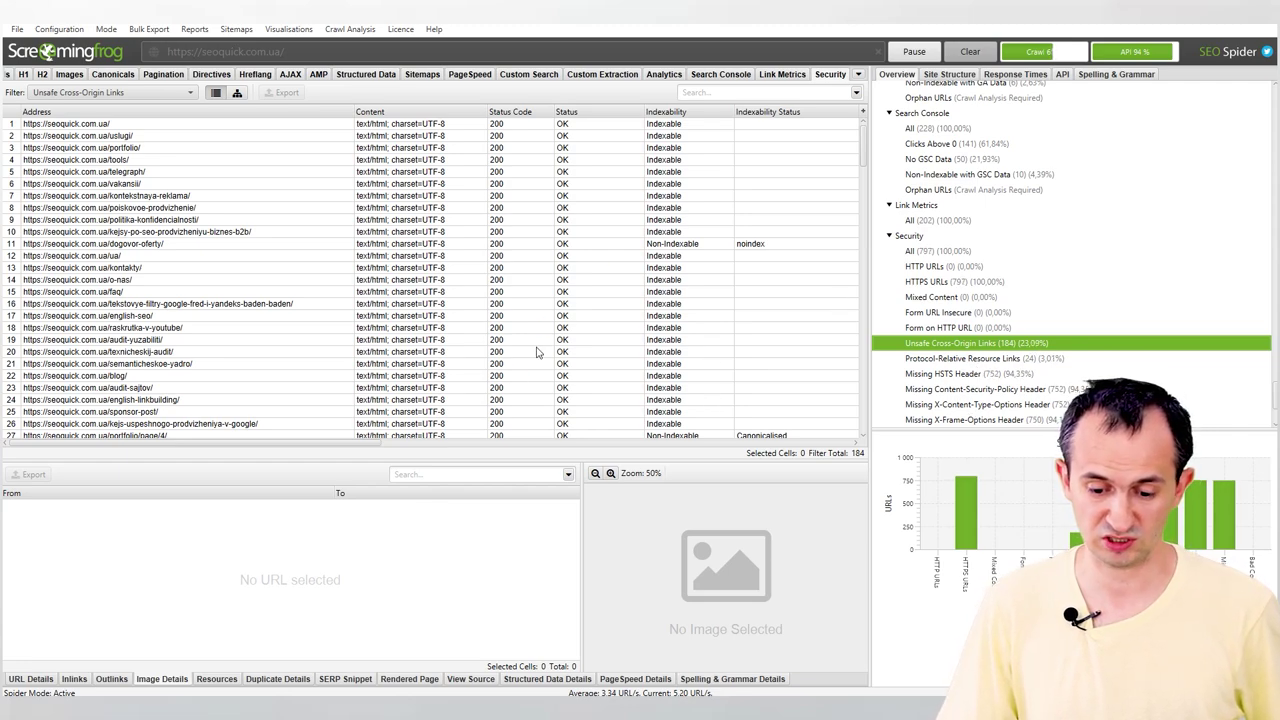
left_click_drag(196, 440, 578, 455)
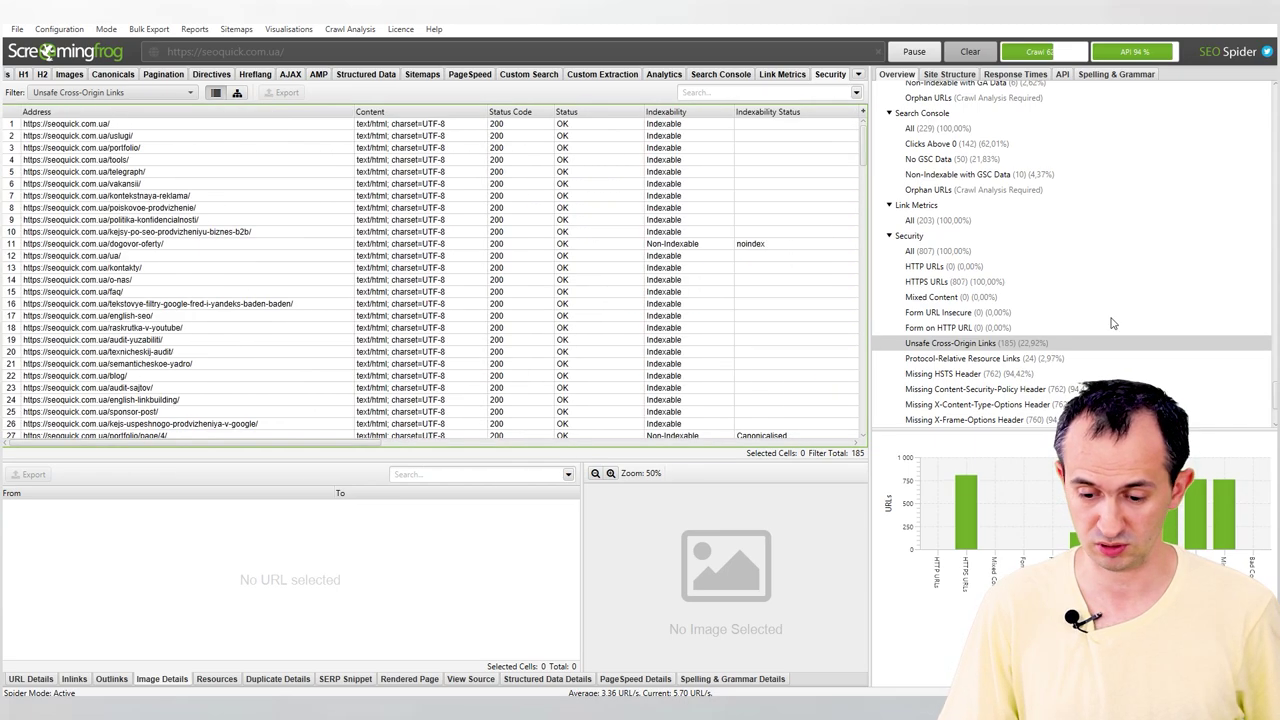
View all pages in the Content category and filter them to Low Content Pages.
scroll(1144, 300, "down", 3)
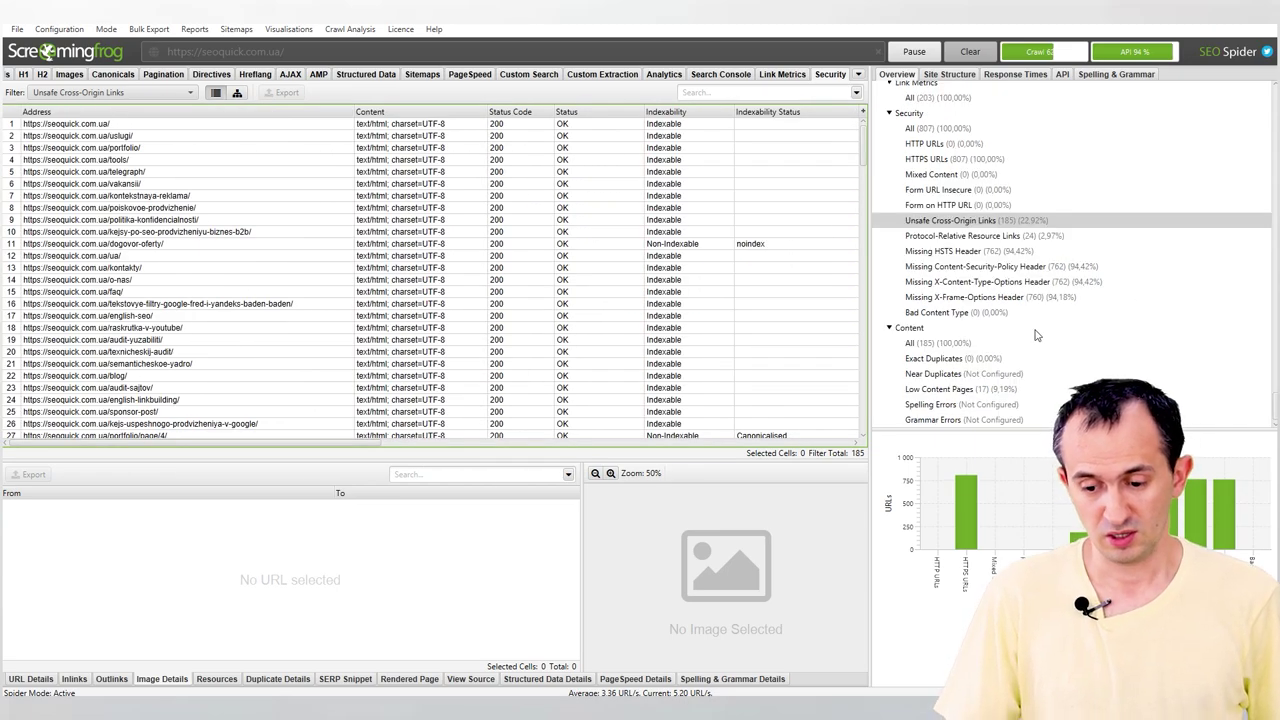
left_click(934, 343)
left_click(960, 389)
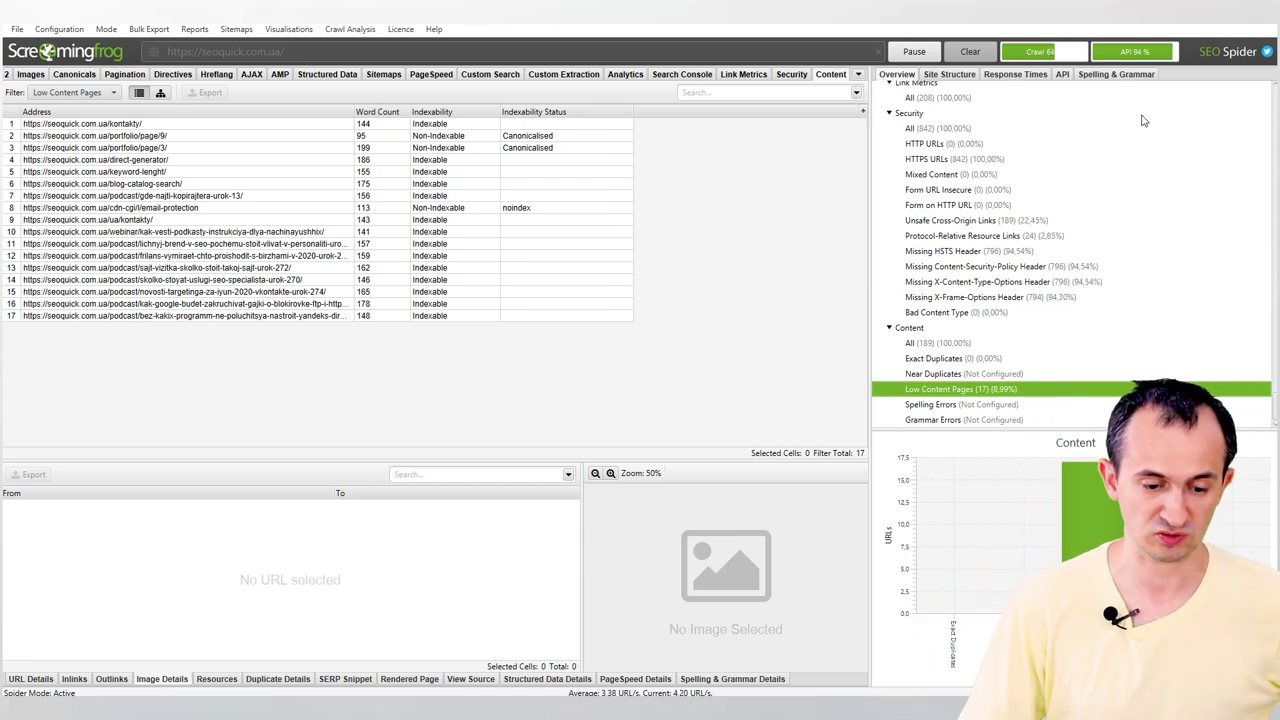
Inspect individual low-content pages: the podcast webinar, keyword-lenght, direct-generator and blog-catalog-search.
left_click(207, 232)
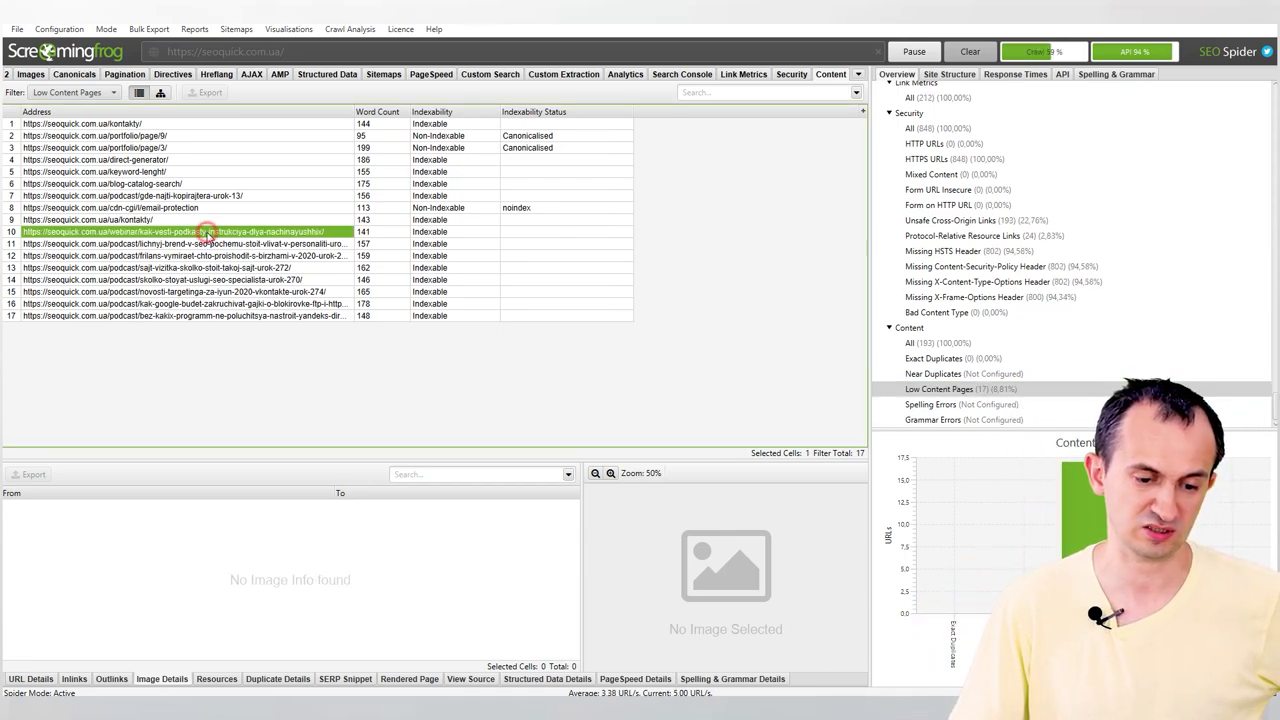
left_click(242, 174)
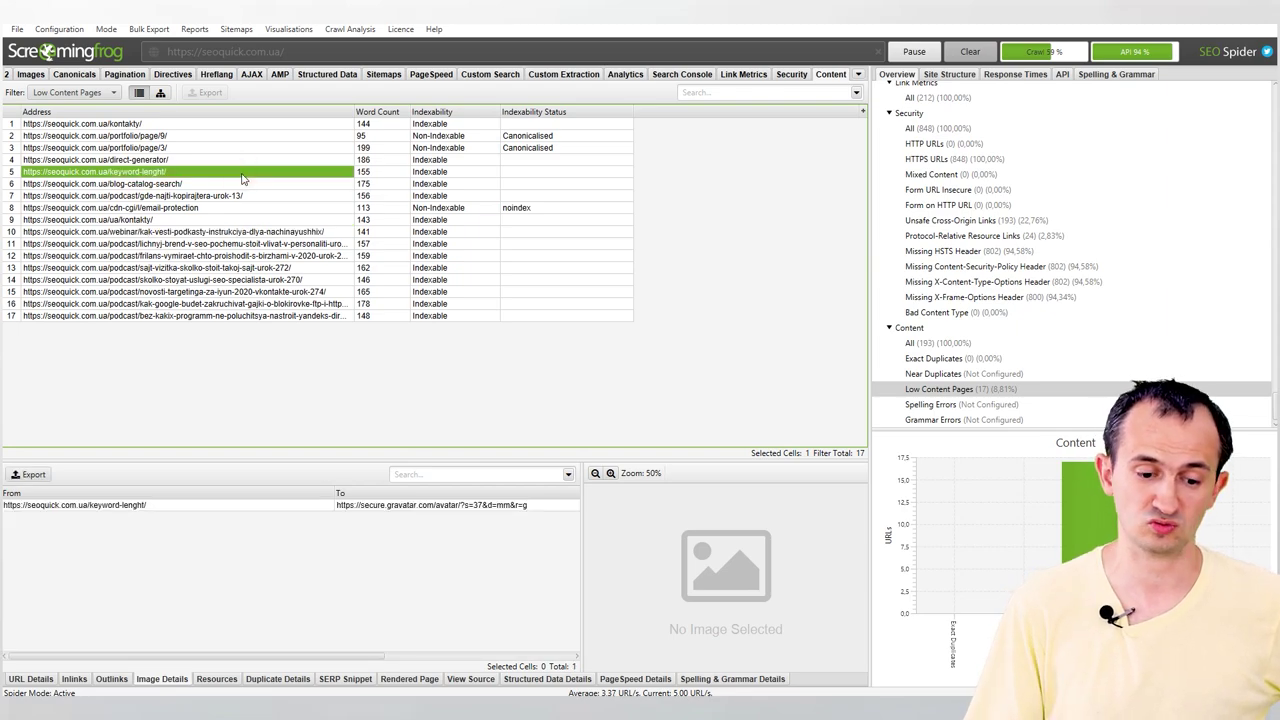
key("Up")
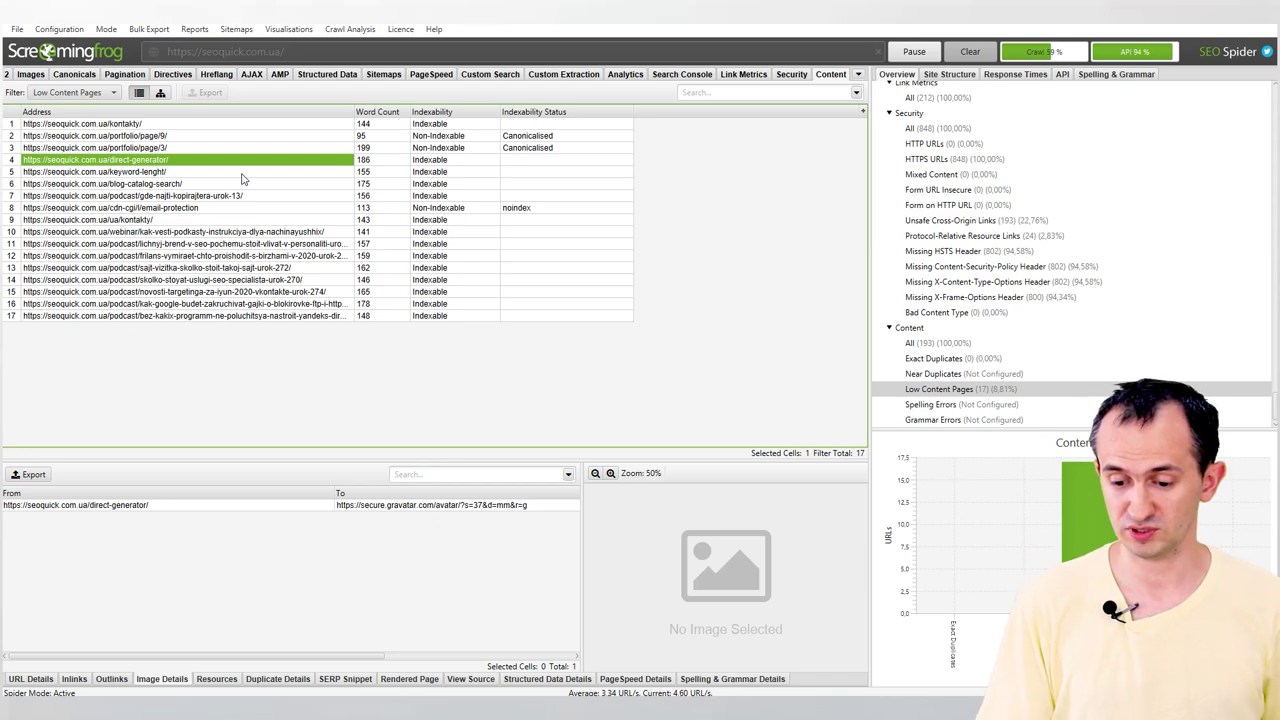
key("Down")
key("Down")
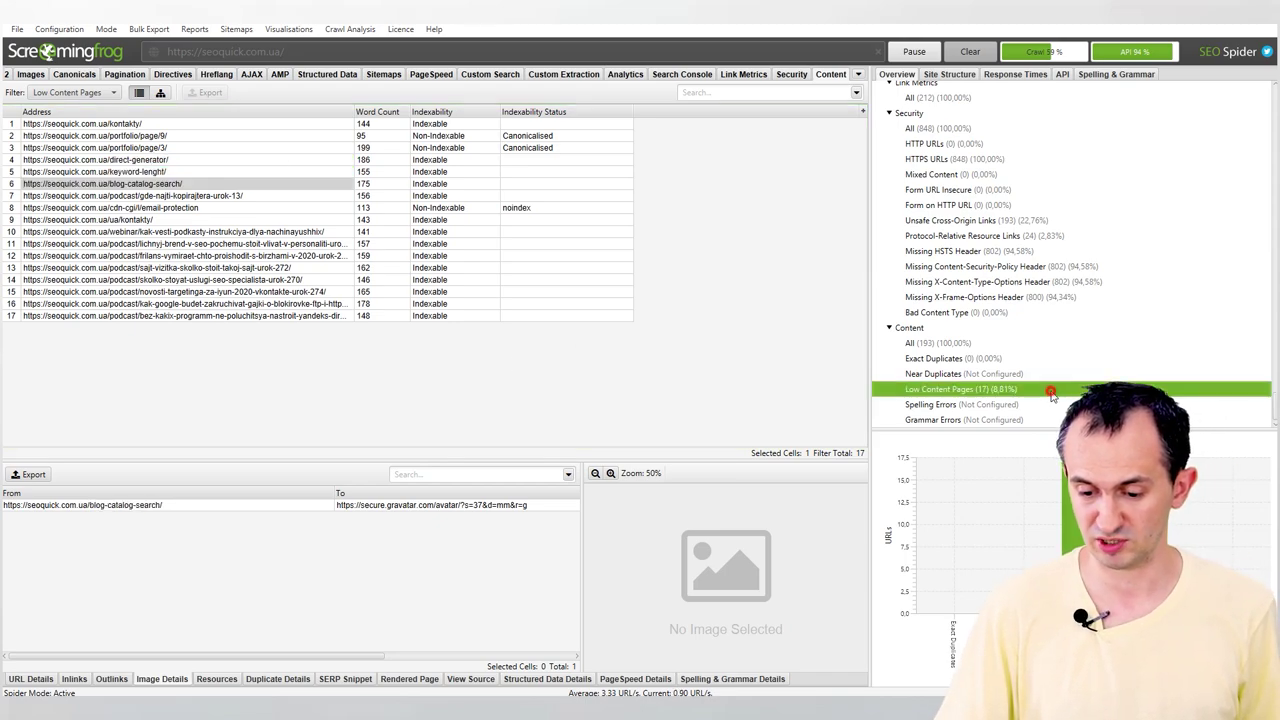
View the Grammar Errors filter of the Content category and check the spelling and grammar configuration options.
left_click(1030, 418)
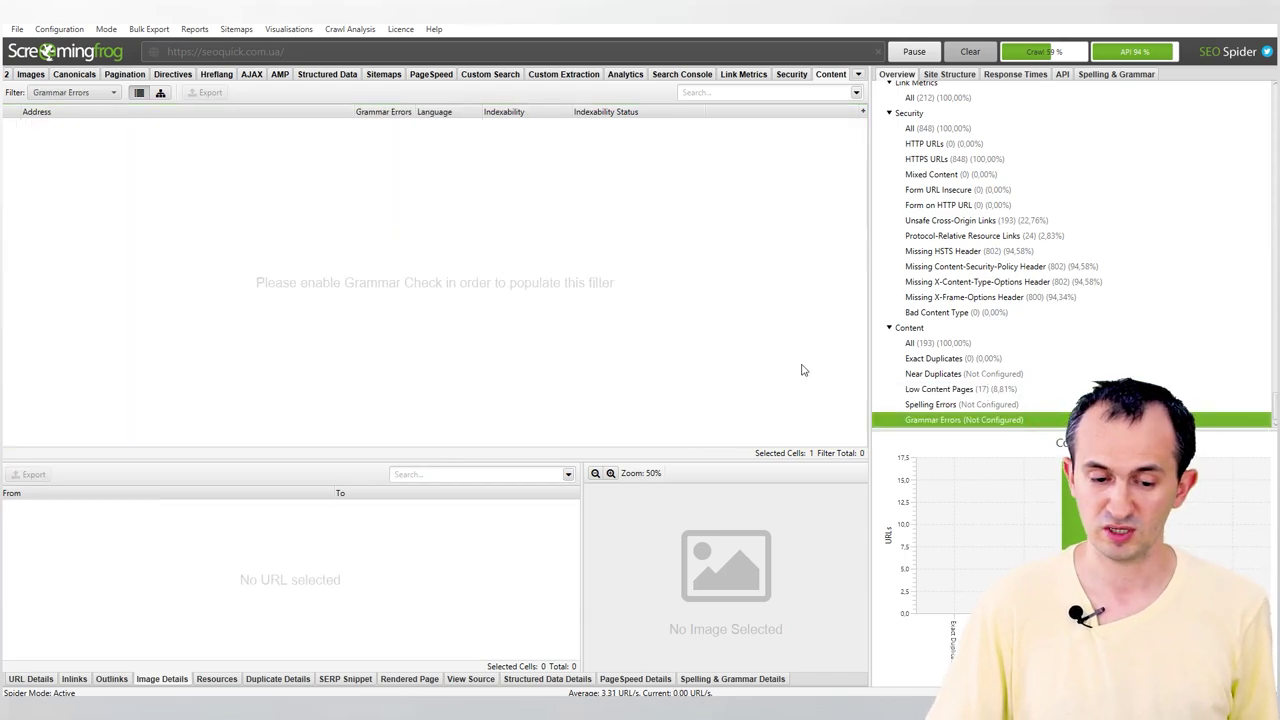
left_click(59, 33)
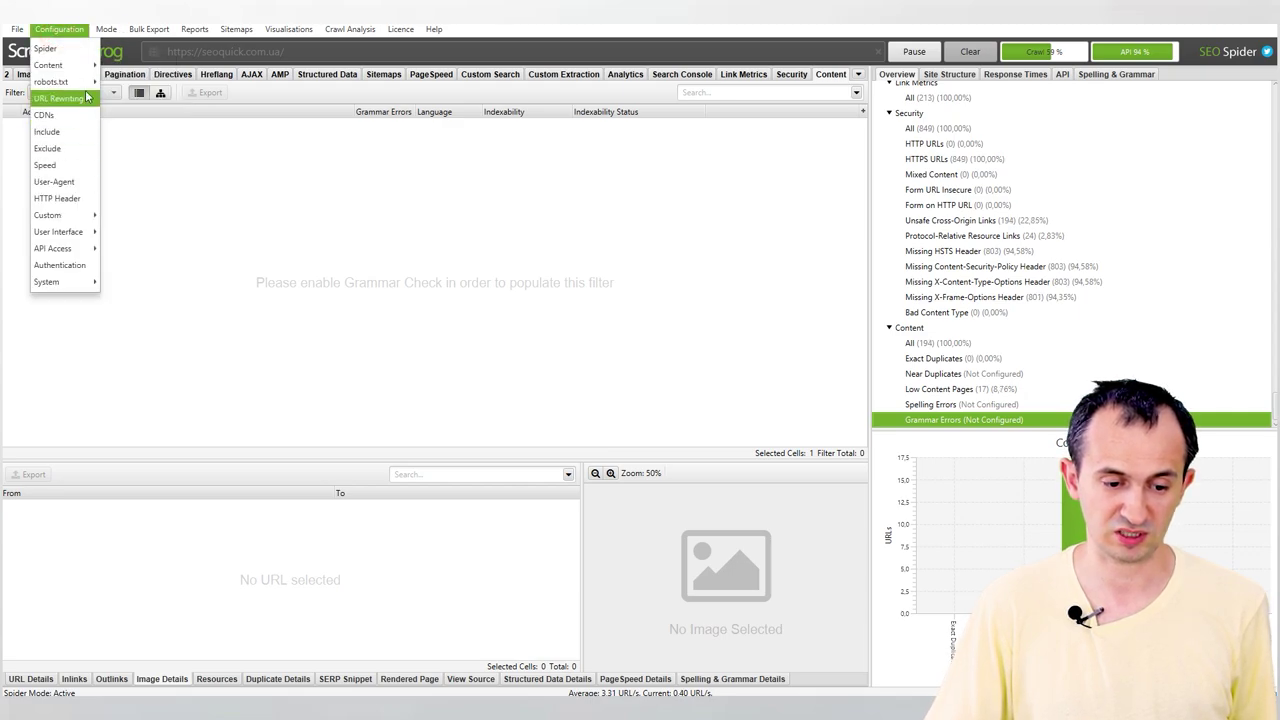
mouse_move(73, 79)
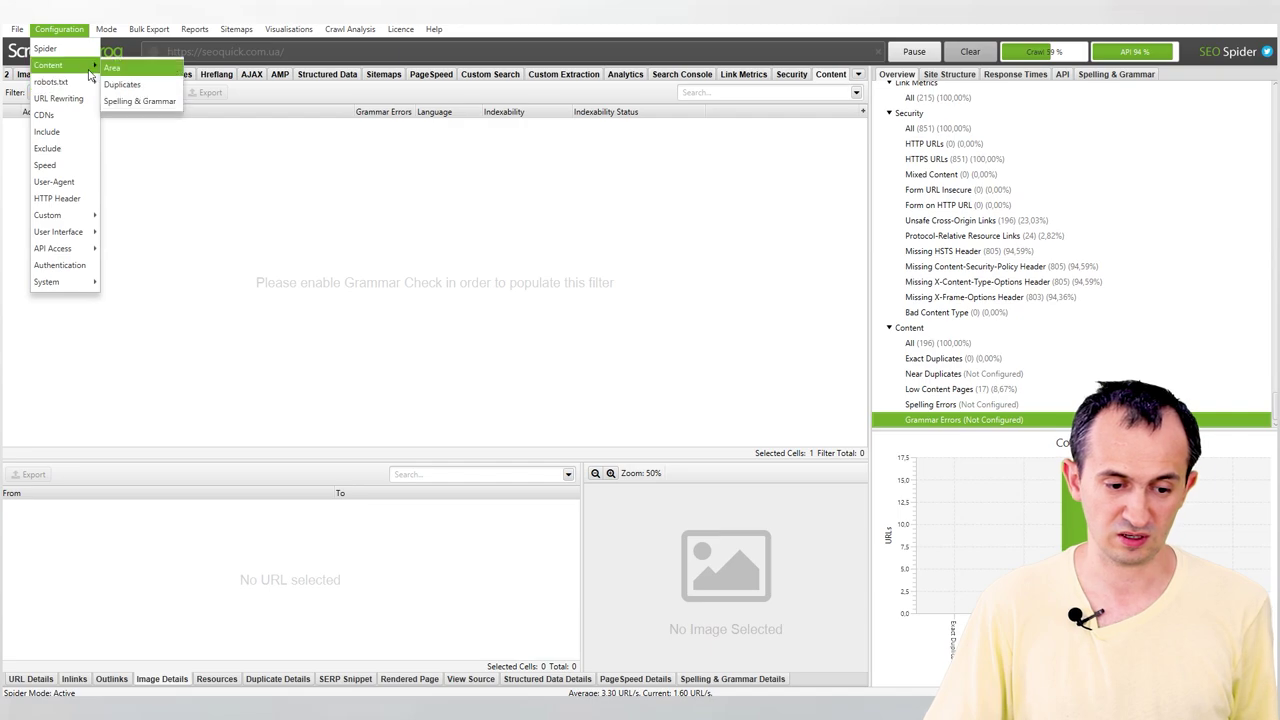
left_click(140, 103)
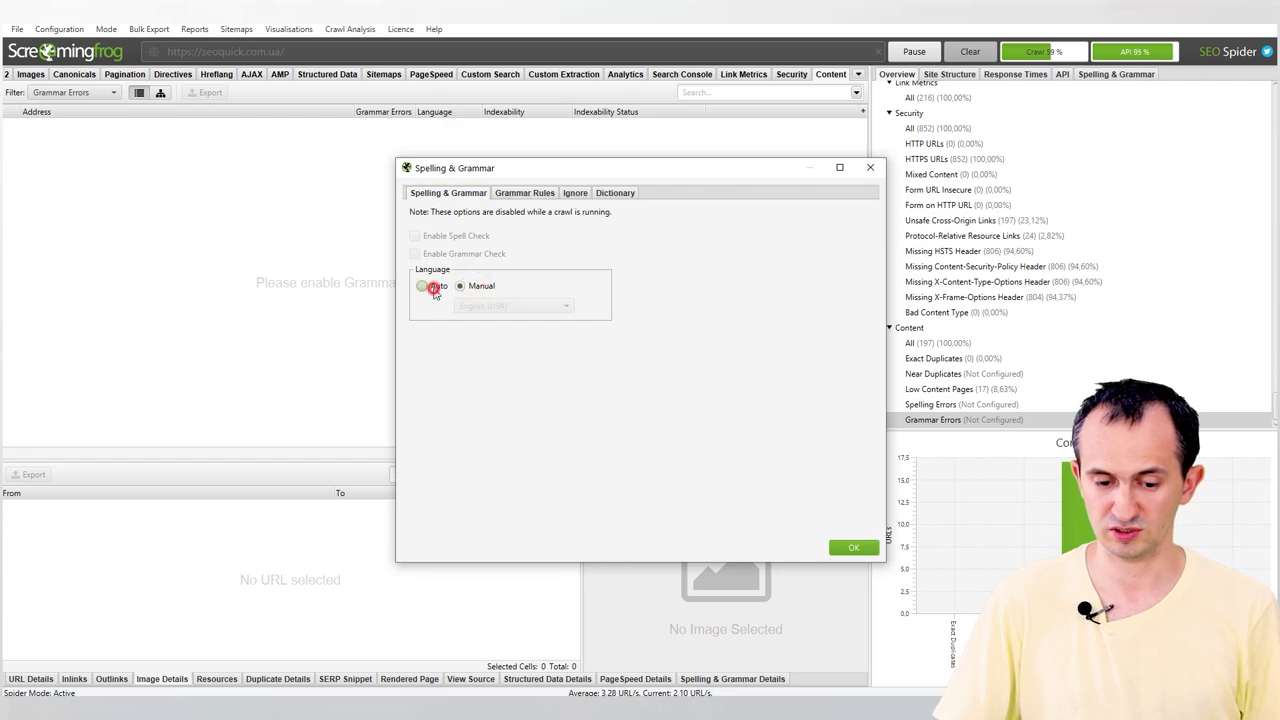
left_click(870, 170)
With the crawl paused, enable near duplicates in the content duplicates settings and check the content area settings.
left_click(66, 29)
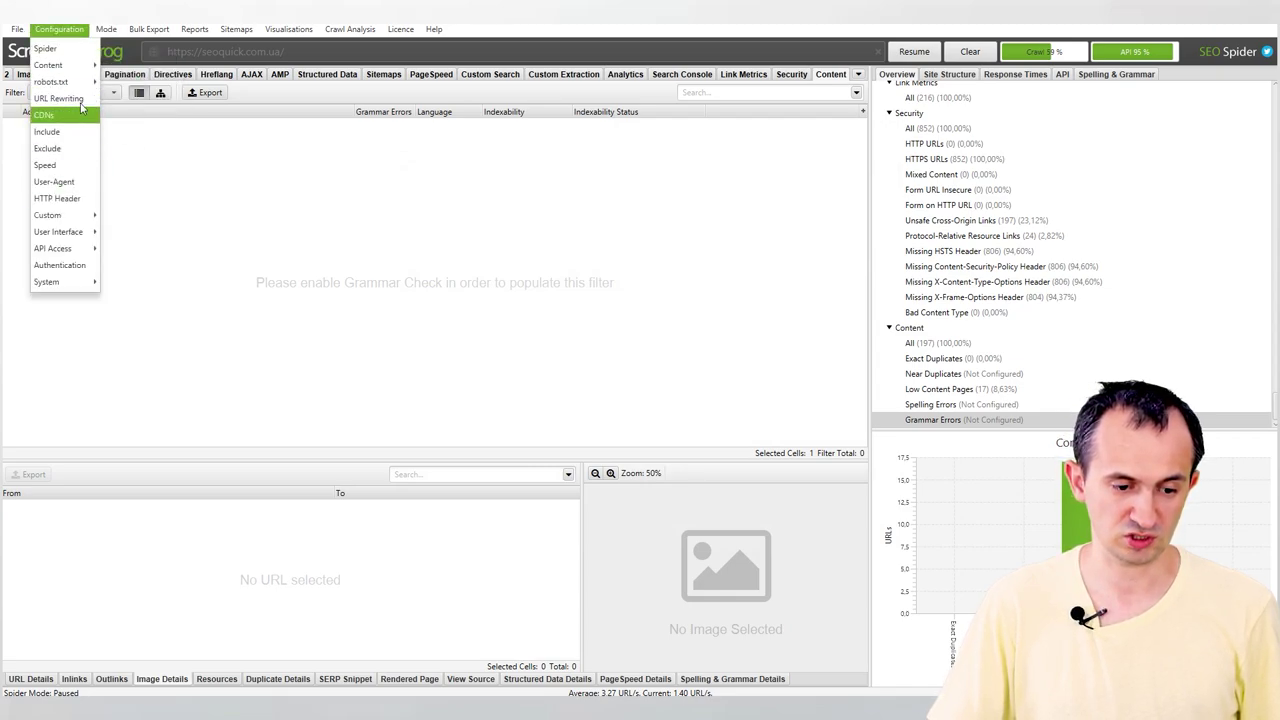
mouse_move(85, 65)
left_click(129, 85)
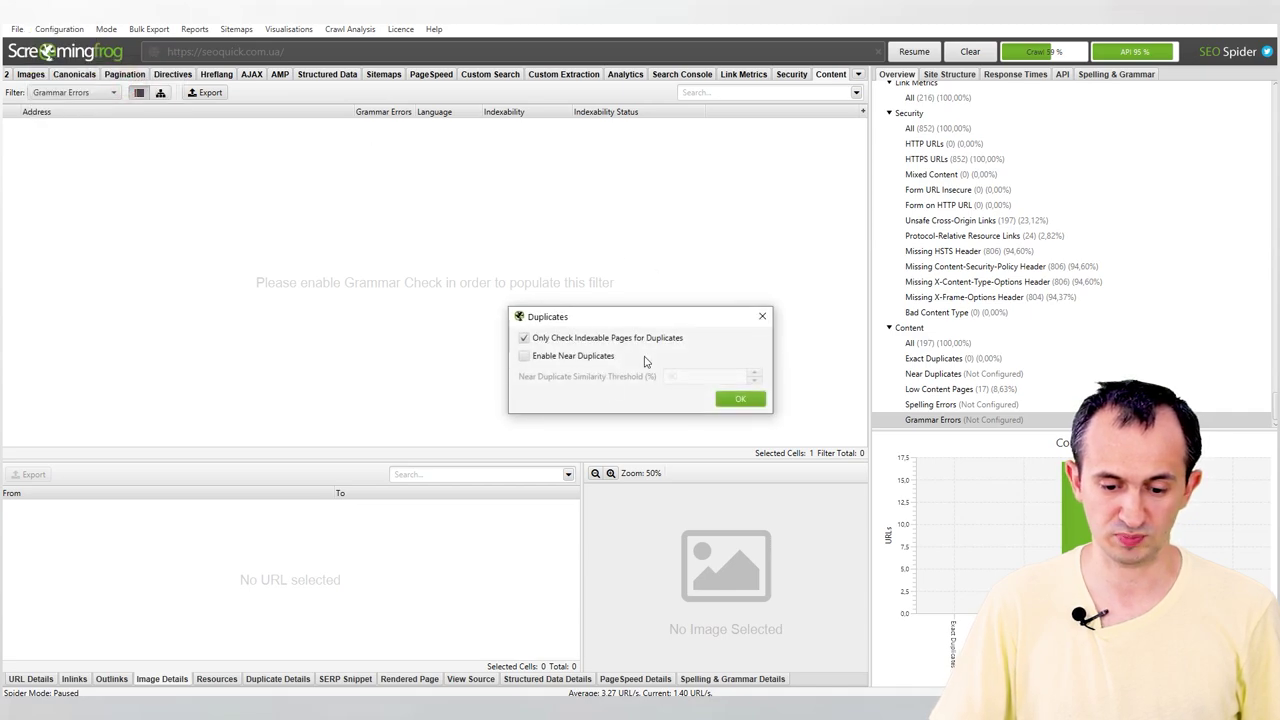
left_click(741, 400)
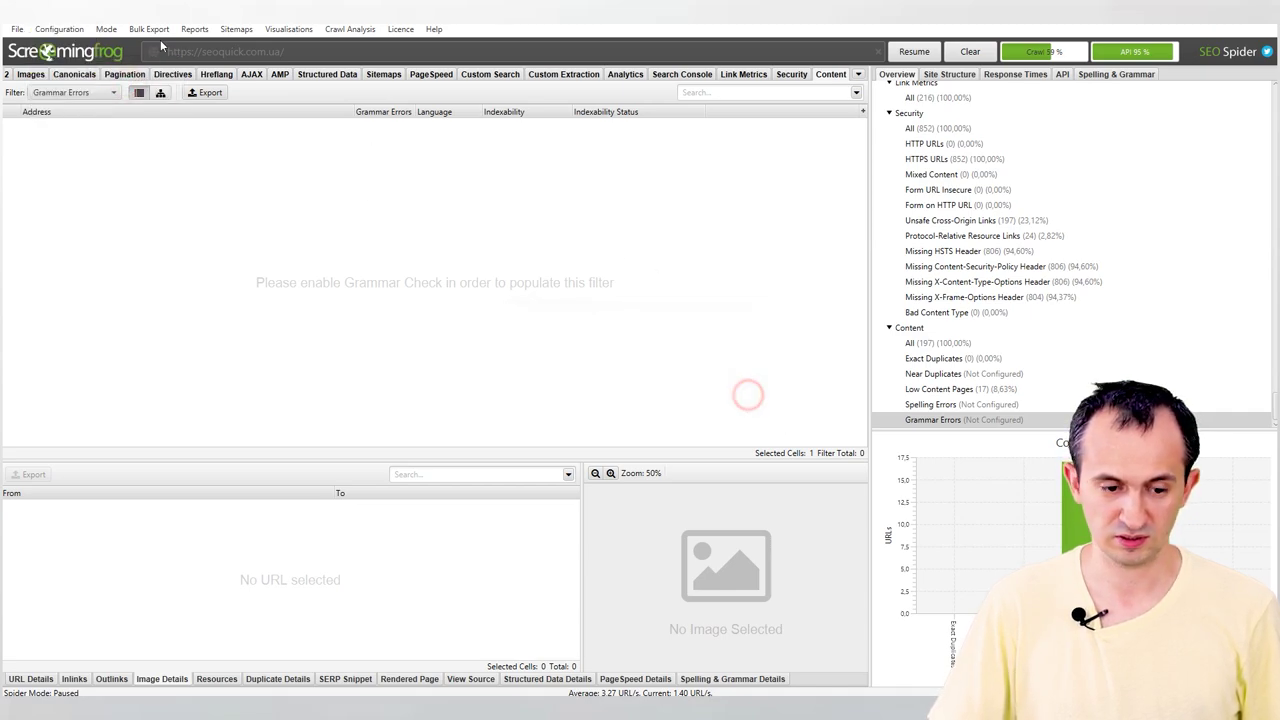
left_click(62, 29)
mouse_move(72, 72)
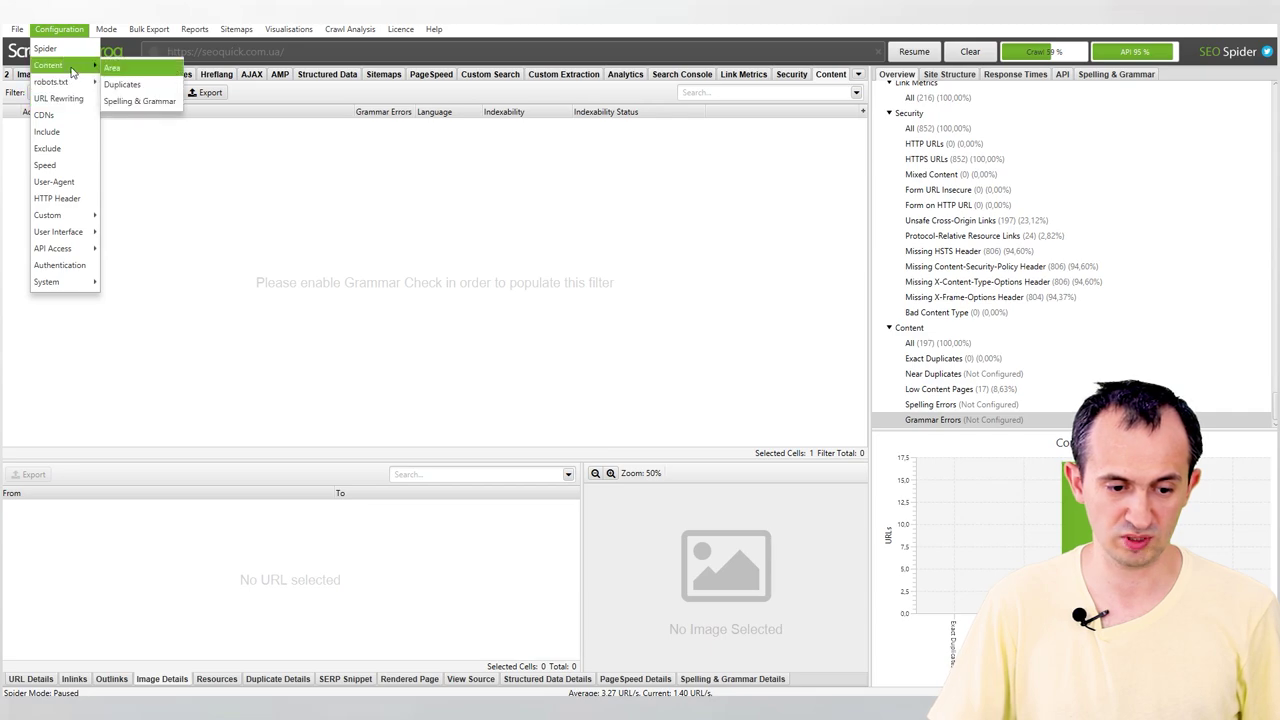
left_click(143, 68)
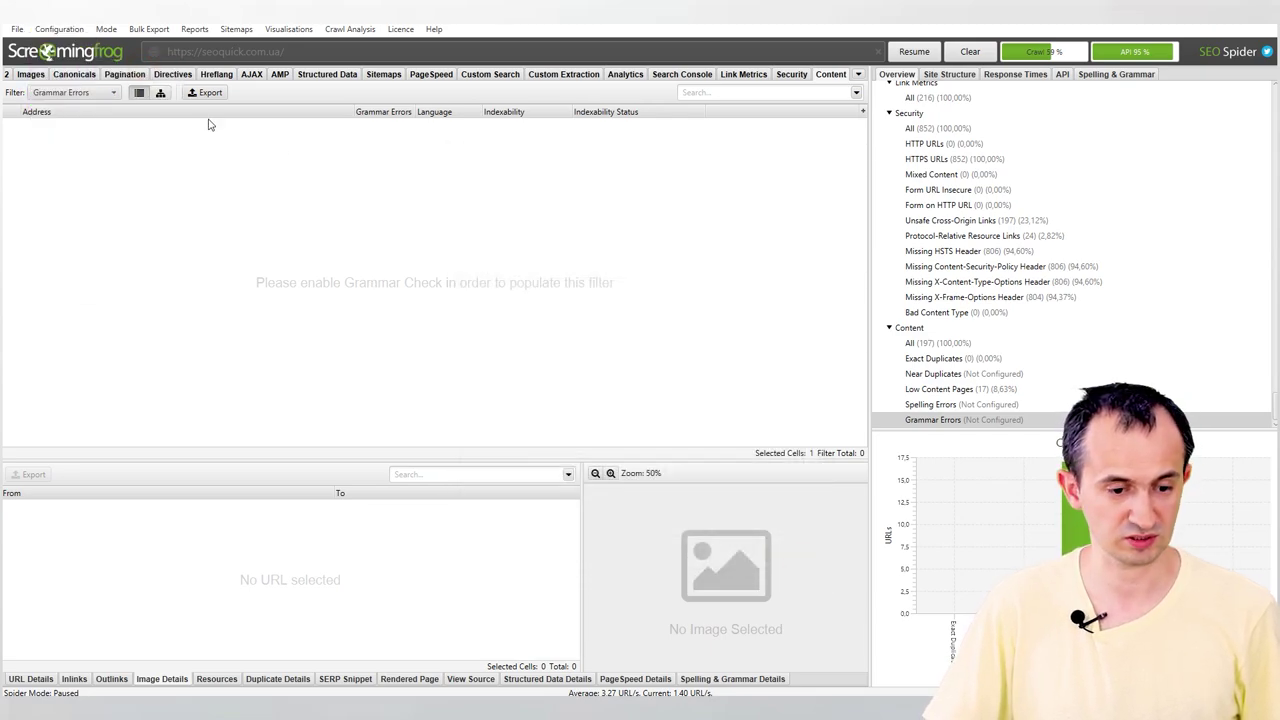
Enable spell check and grammar check in the content configuration, with Russian as the language.
left_click(55, 28)
mouse_move(70, 65)
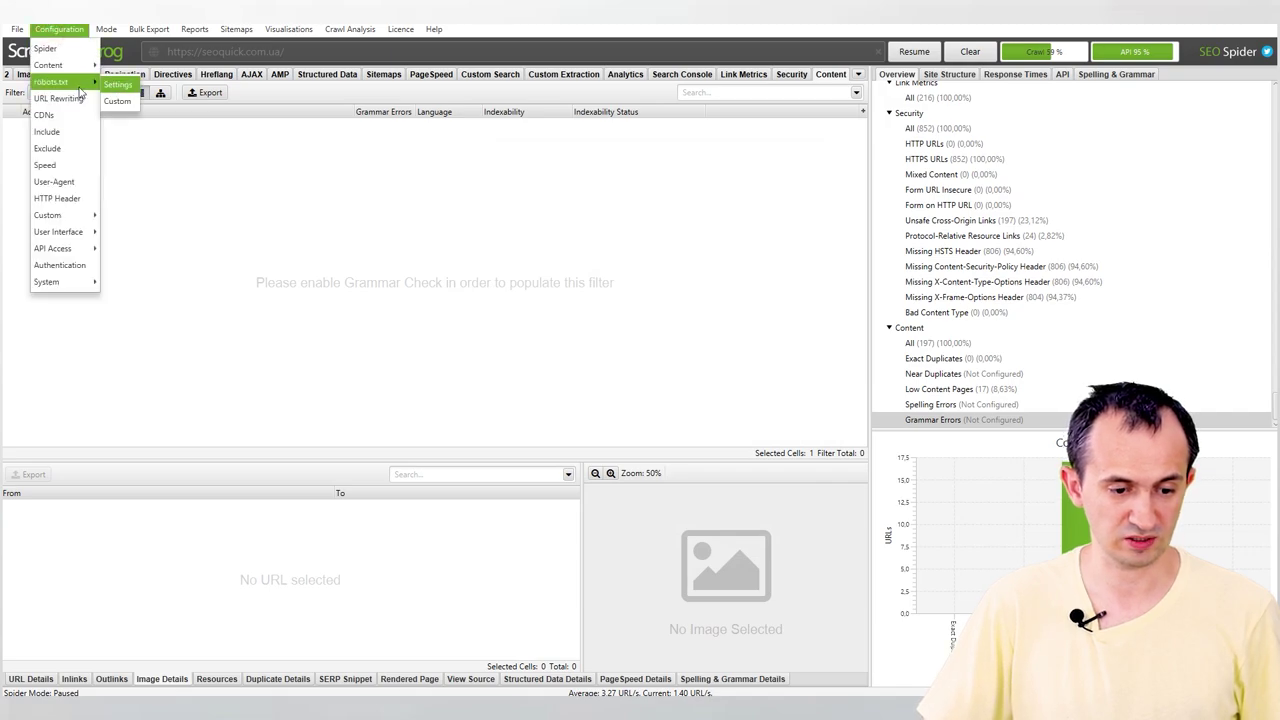
left_click(167, 106)
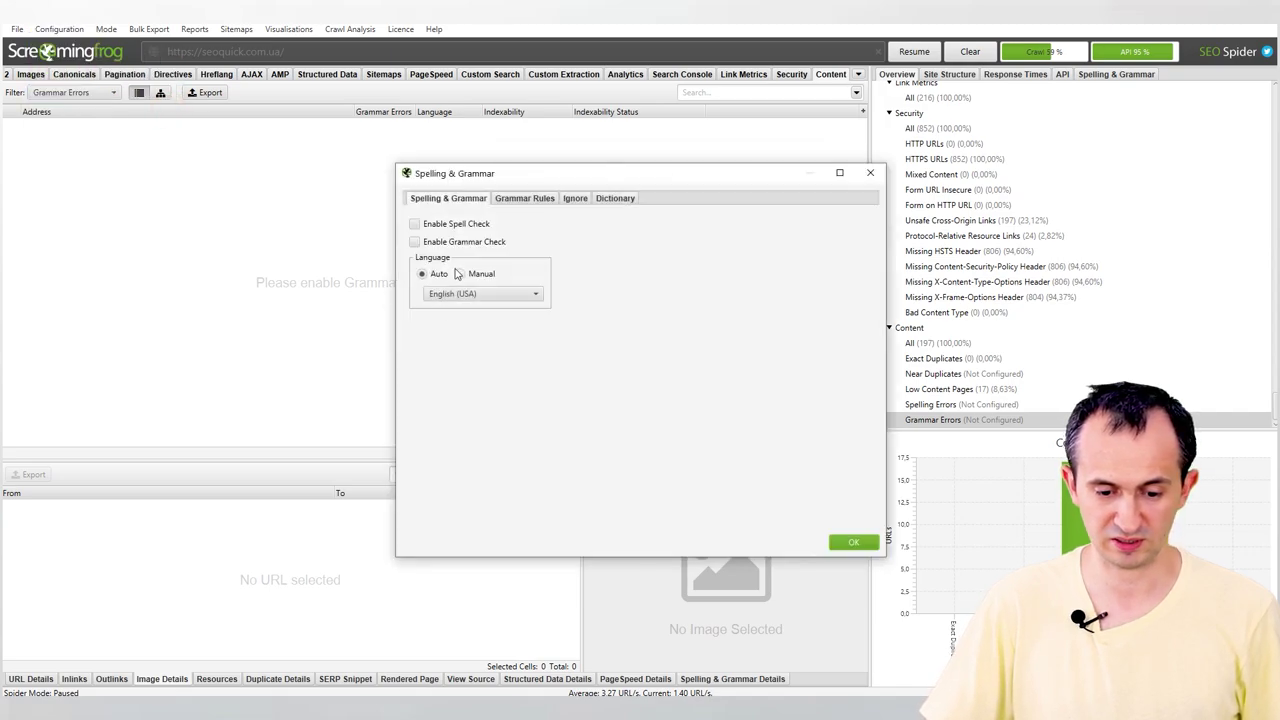
left_click(484, 293)
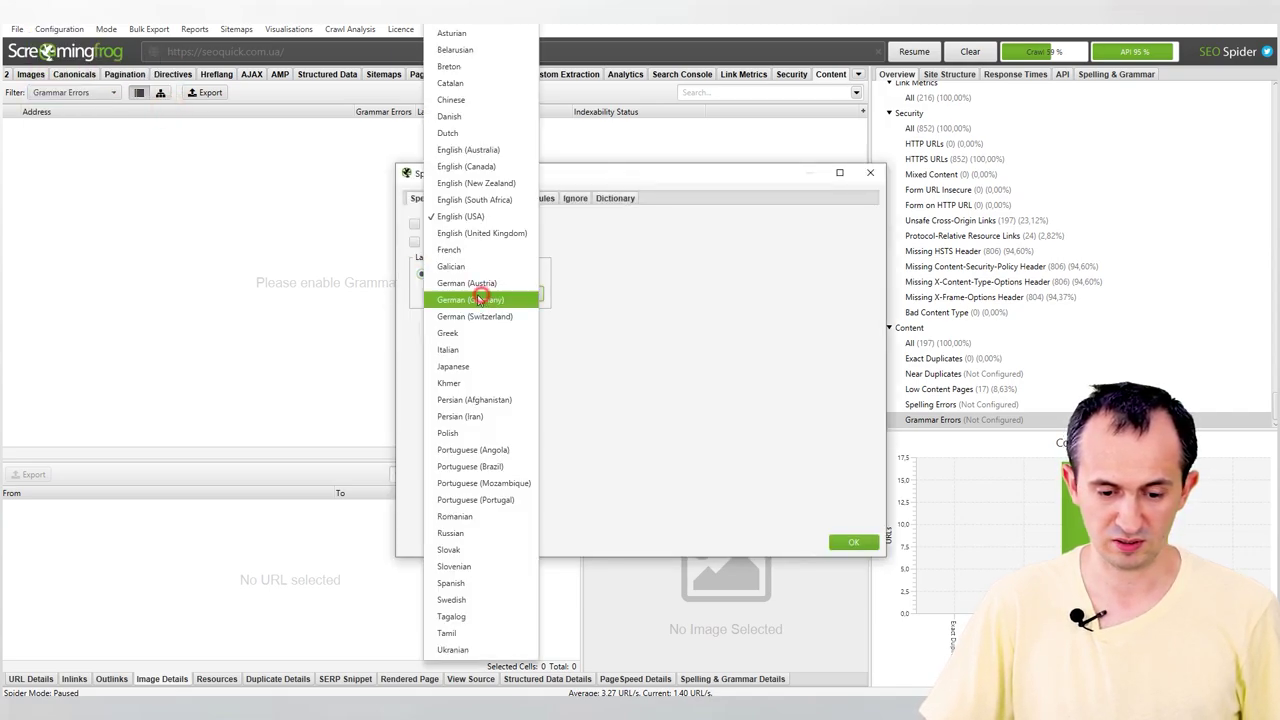
left_click(481, 530)
left_click(428, 243)
Enable all Russian grammar rules, check the ignored words list and apply the spelling and grammar settings.
left_click(513, 200)
left_click(575, 218)
left_click(714, 240)
left_click(641, 276)
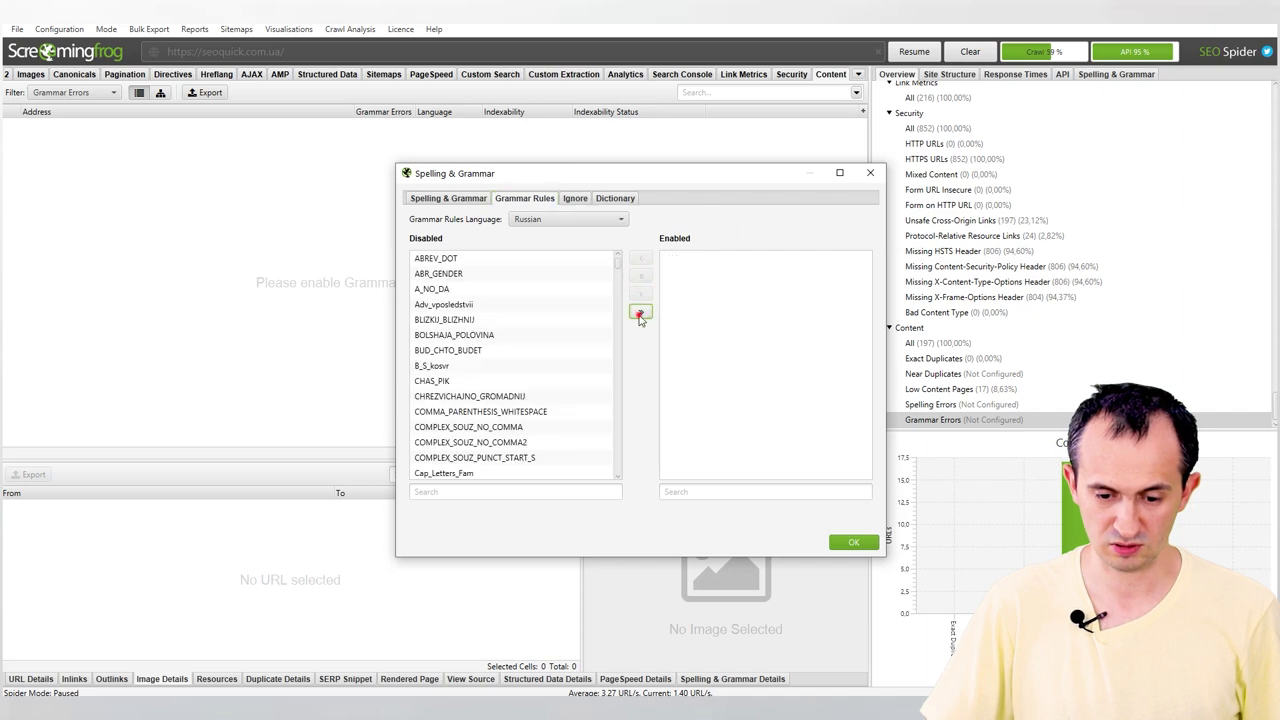
left_click(640, 315)
left_click(583, 199)
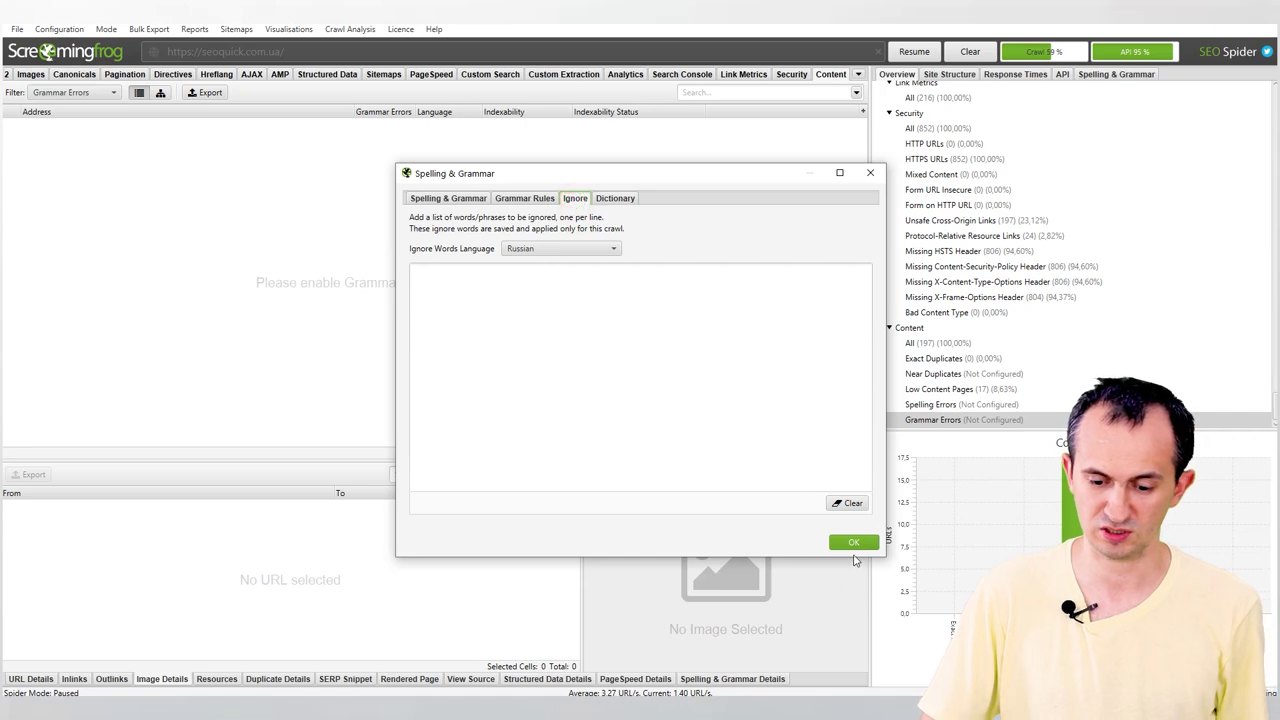
left_click(853, 542)
Resume the crawl and select the facebook-business page in the Grammar Errors list.
left_click(914, 51)
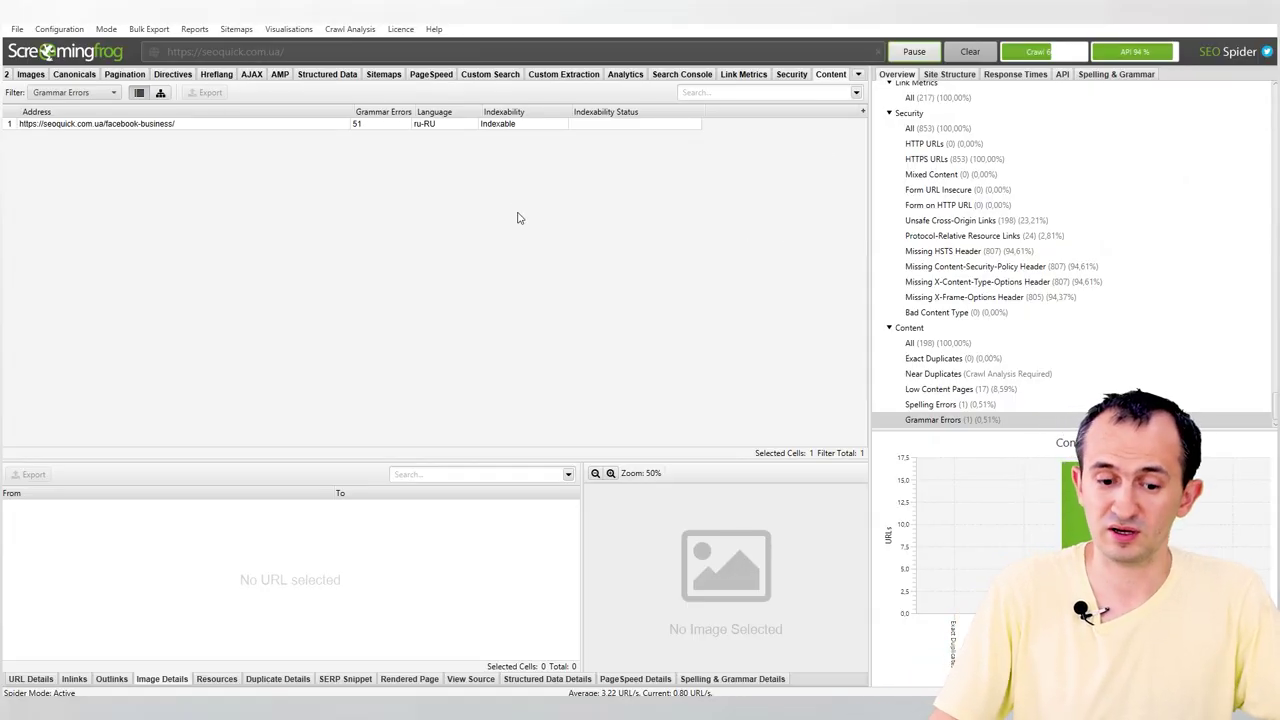
left_click(282, 124)
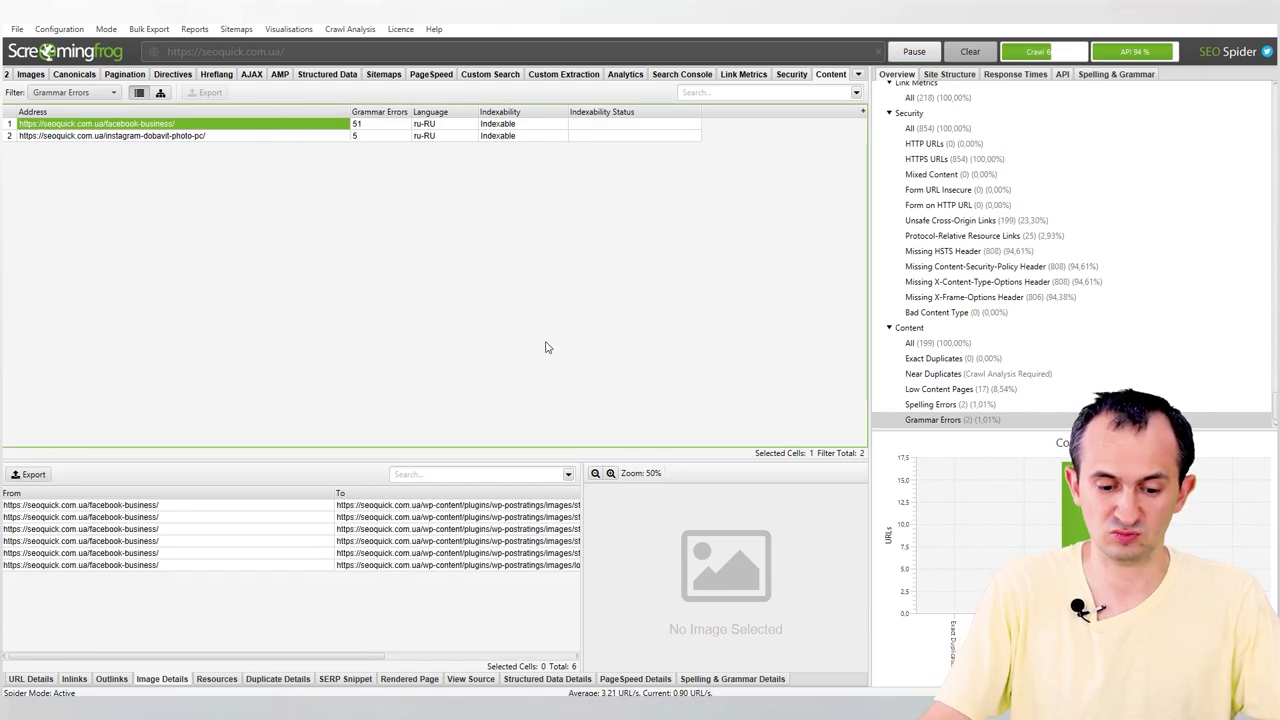